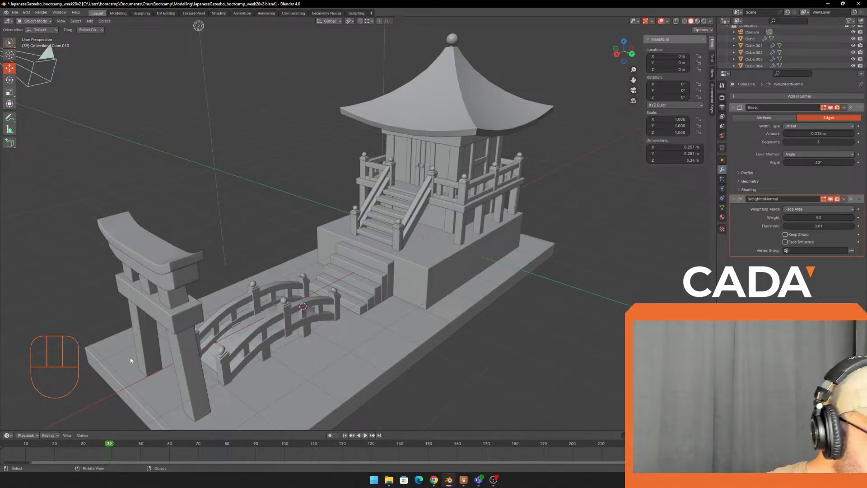
Step: Switch to the CADA Discord server in the browser and look through the artwork posted in the 3d-bootcamp channel
left_click_drag(0, 226, 445, 1)
scroll(104, 366, "down", 4)
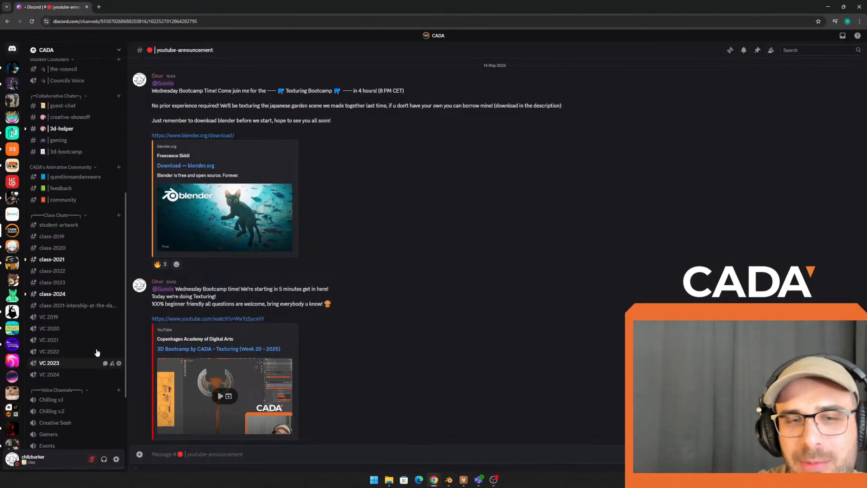
left_click(79, 153)
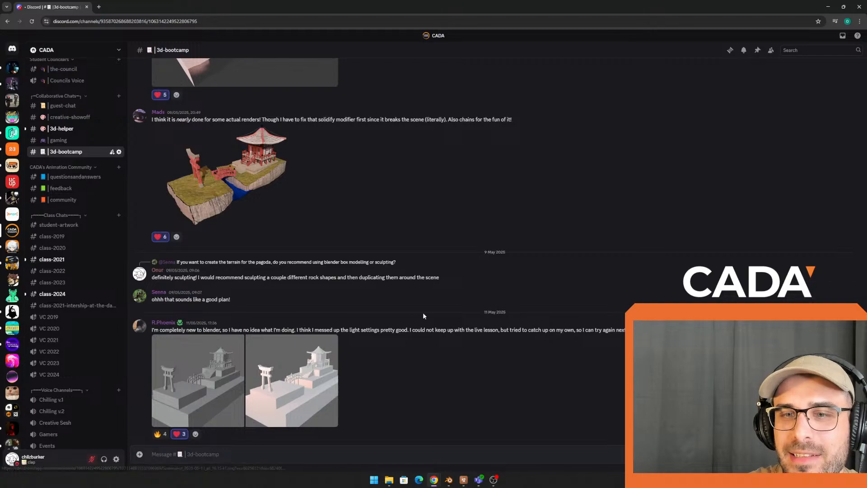
scroll(424, 315, "up", 15)
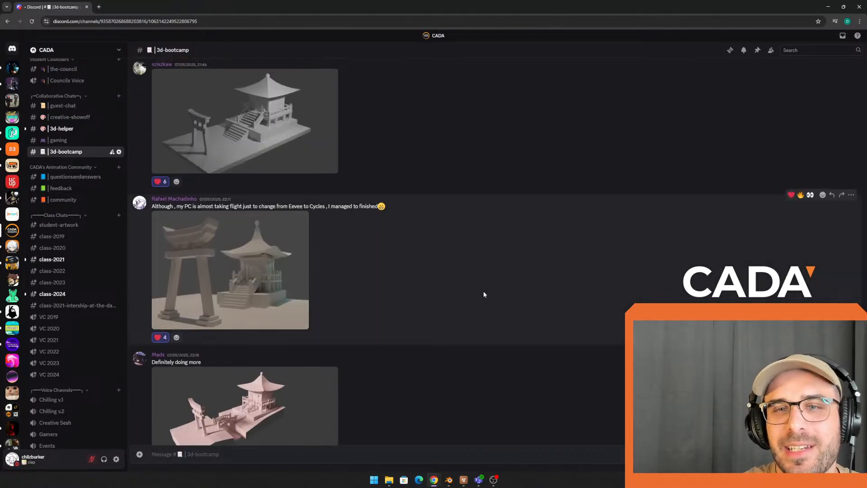
scroll(483, 294, "up", 10)
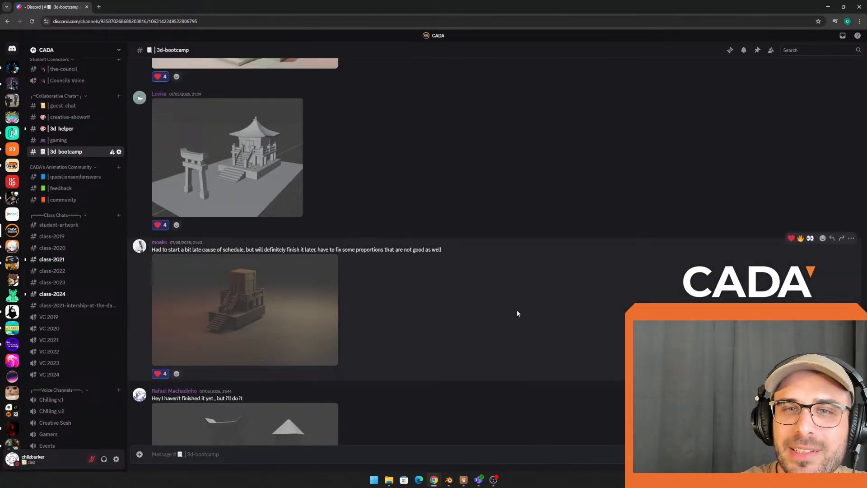
scroll(518, 313, "up", 10)
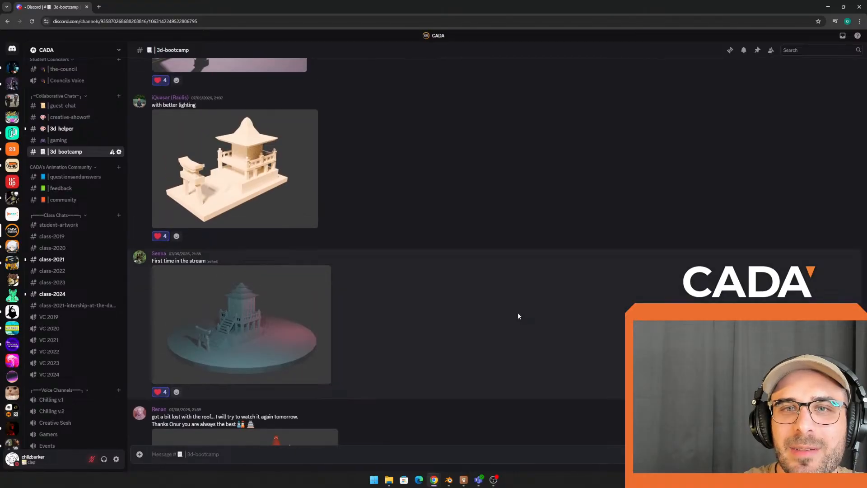
scroll(518, 315, "up", 10)
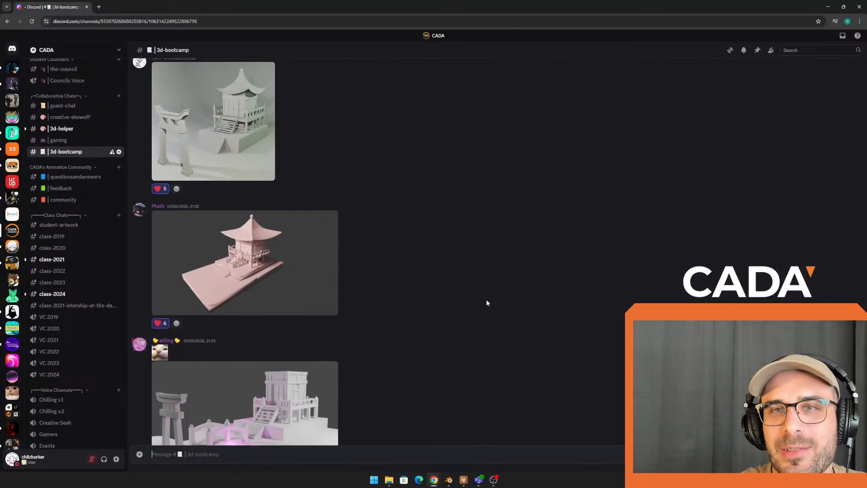
scroll(487, 302, "up", 5)
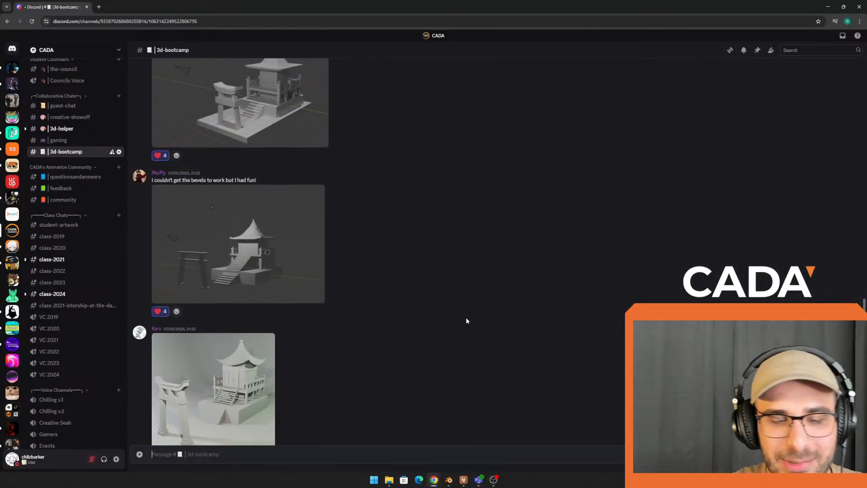
scroll(468, 323, "up", 10)
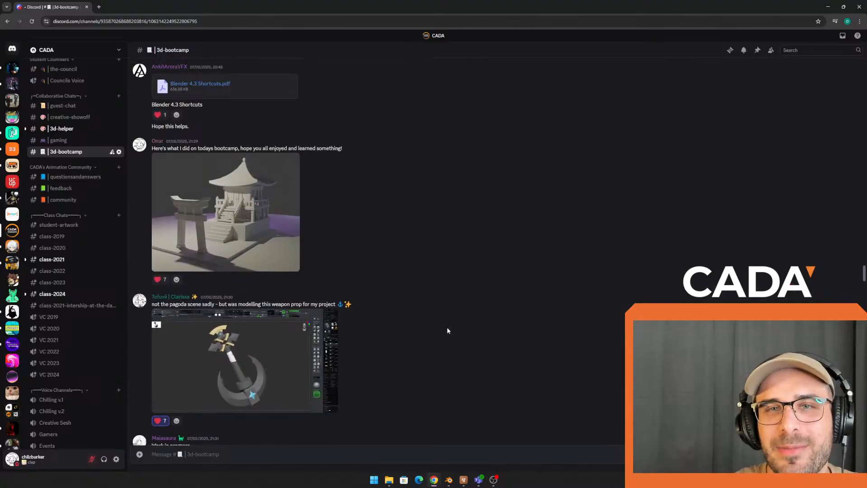
scroll(452, 322, "up", 10)
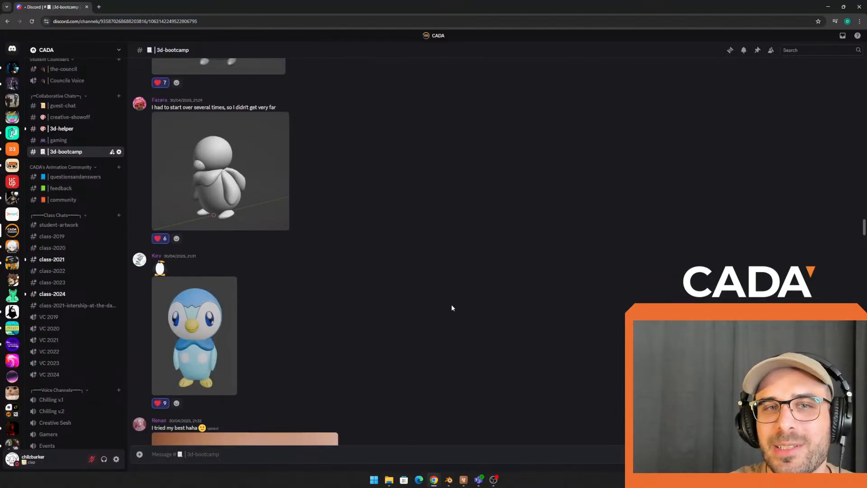
scroll(451, 307, "down", 15)
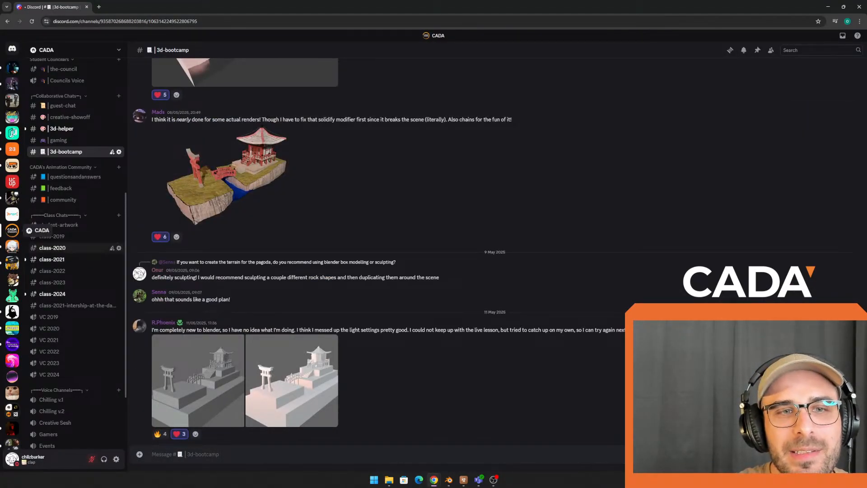
Step: Copy the CADA server's invite link from its Invite People dialog and close the dialog
right_click(12, 230)
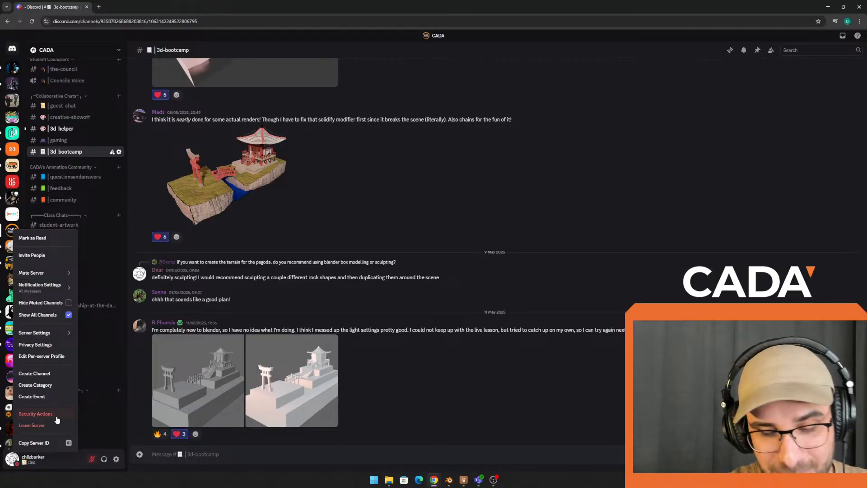
left_click(38, 251)
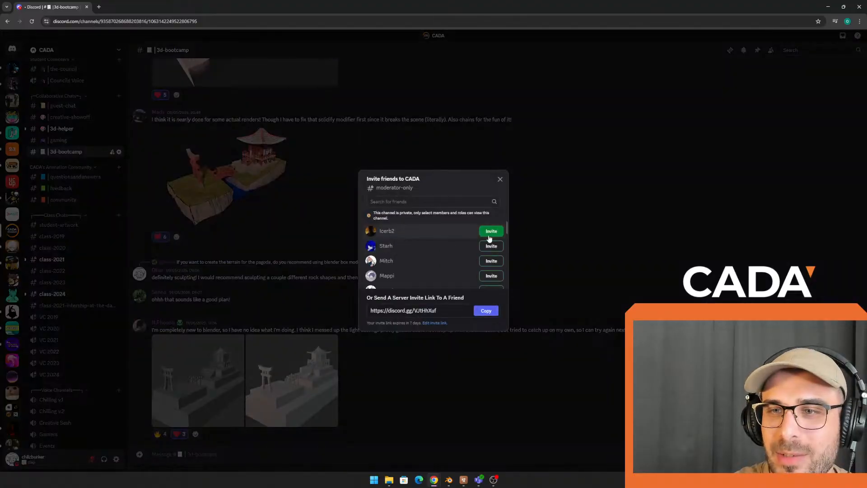
left_click(281, 188)
right_click(13, 230)
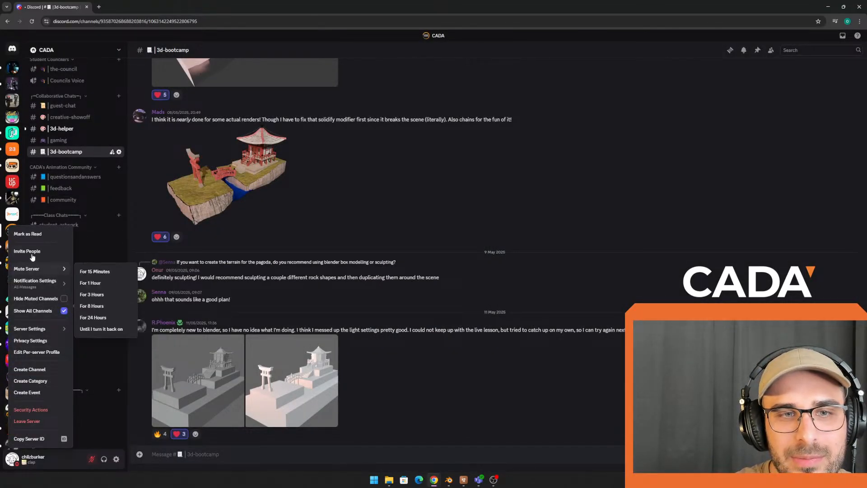
left_click(45, 252)
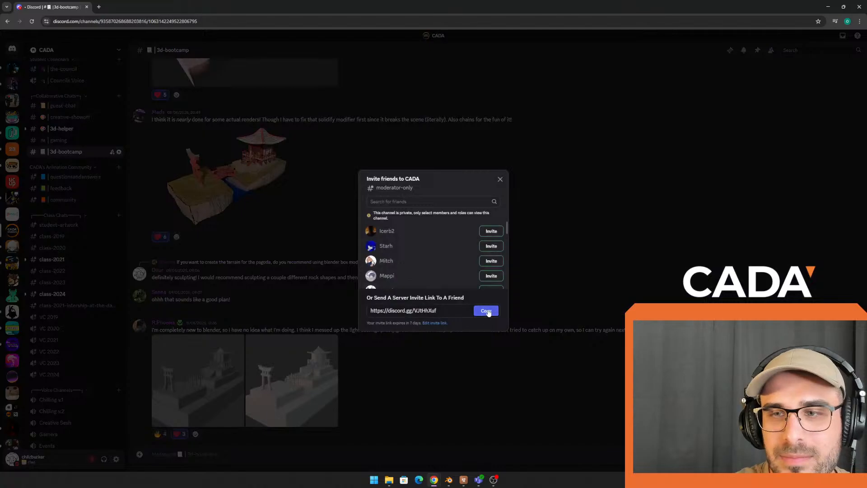
left_click(488, 311)
left_click(515, 400)
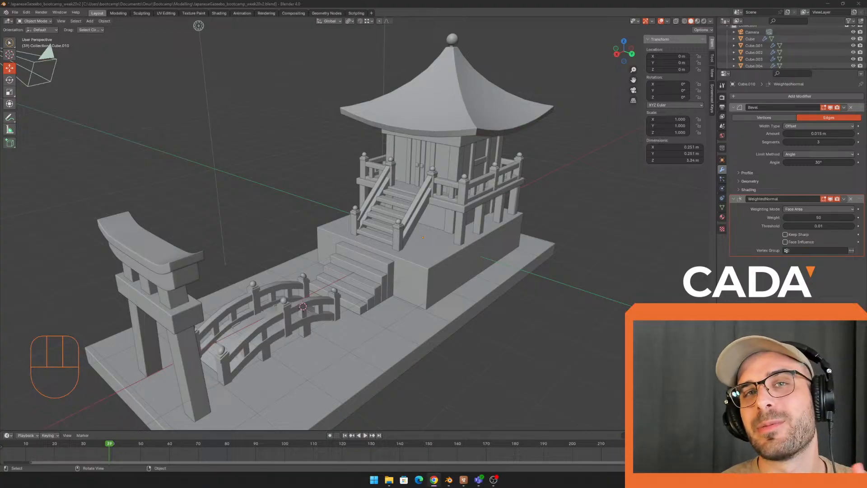
Step: Switch to Blender and examine the pagoda, stairs, arched bridge and base platforms of the Japanese garden scene
middle_click_drag(406, 298, 486, 257)
middle_click_drag(486, 257, 479, 316)
scroll(439, 279, "up", 2)
left_click(439, 281)
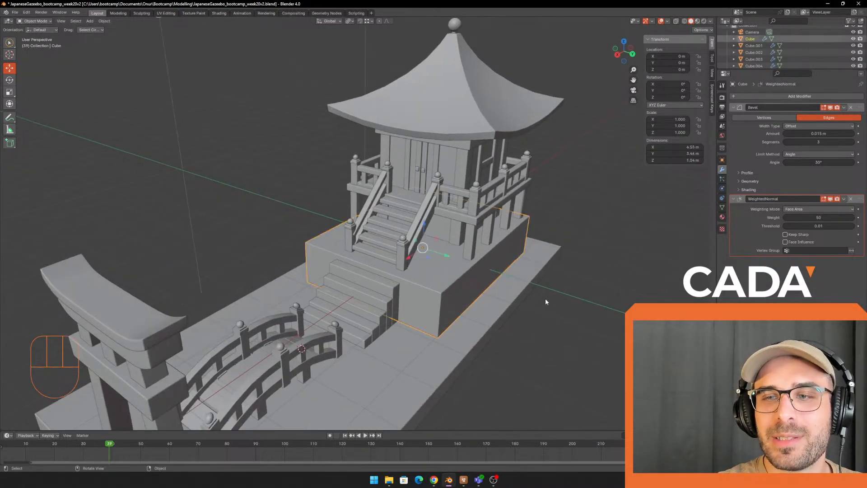
left_click(547, 301)
left_click(481, 356)
middle_click_drag(481, 356, 387, 264)
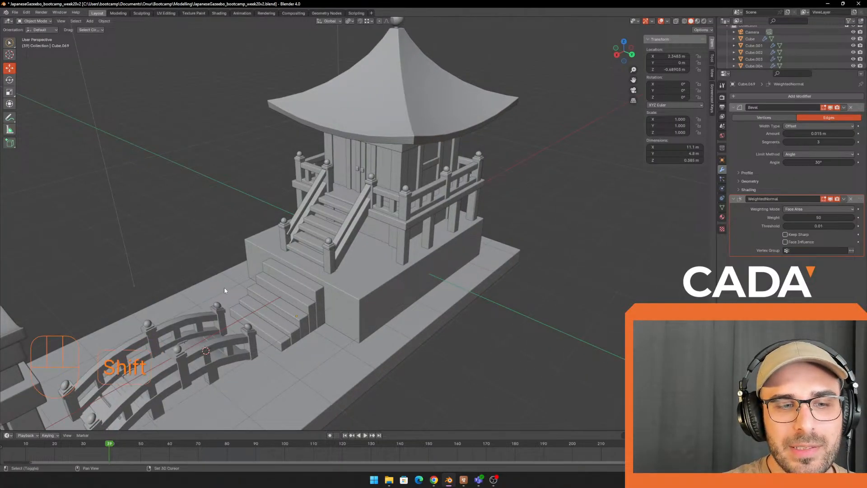
middle_click_drag(225, 290, 245, 296, "shift")
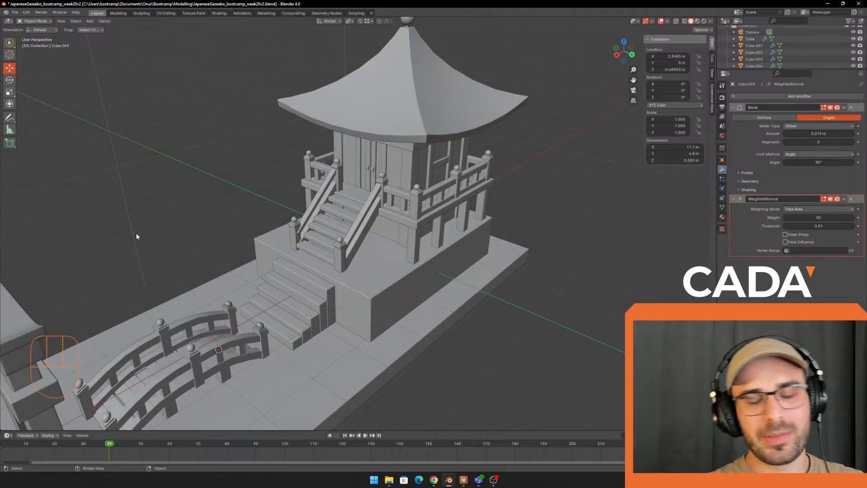
middle_click_drag(245, 269, 312, 283)
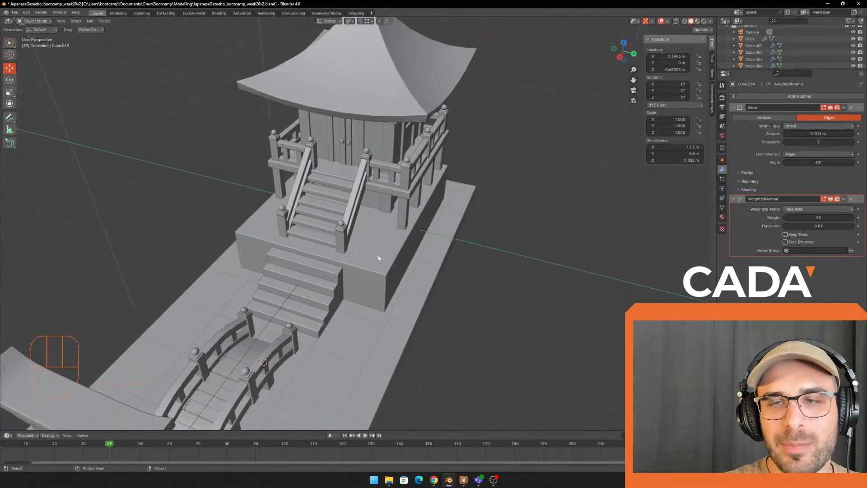
middle_click_drag(378, 255, 383, 262)
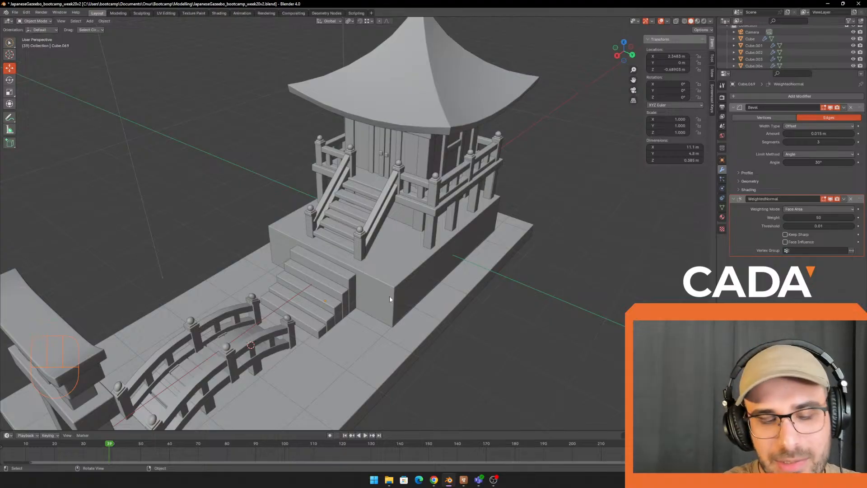
middle_click_drag(390, 299, 283, 37)
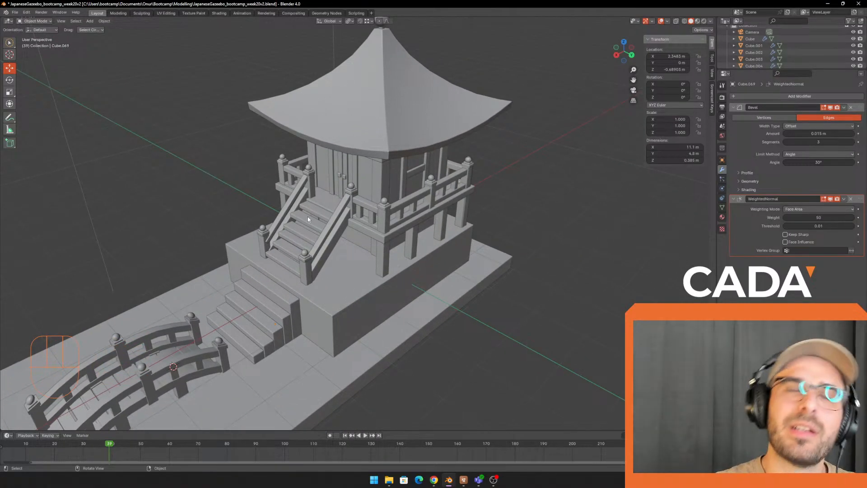
middle_click_drag(519, 258, 597, 292)
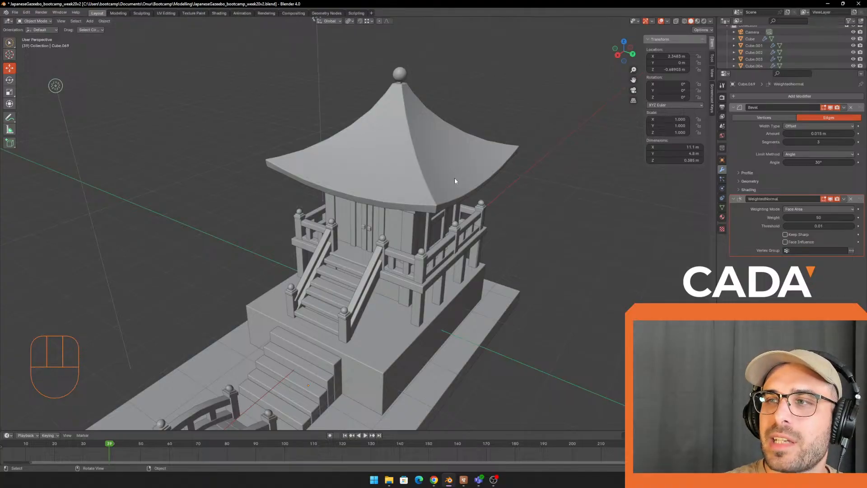
Step: Enlarge the Outliner area and compare the scene in rendered and material preview shading, ending in solid shading
left_click_drag(747, 69, 747, 149)
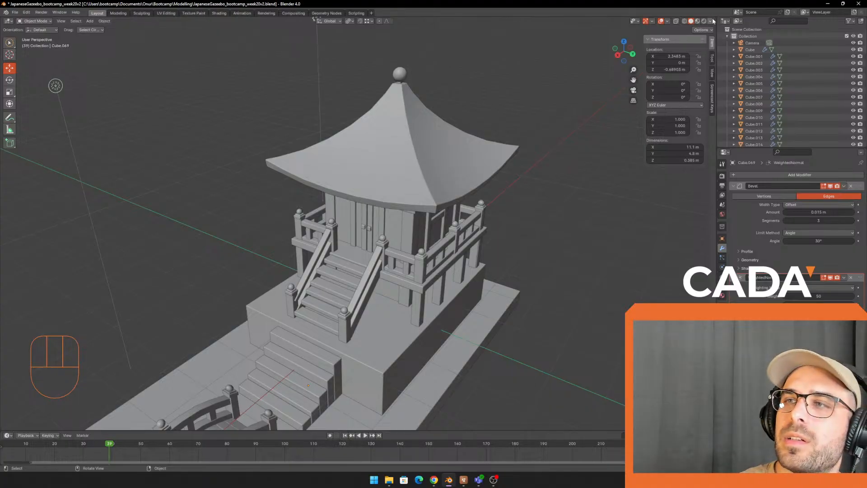
left_click(705, 21)
scroll(587, 259, "down", 2)
mouse_move(586, 259)
middle_mouse_down()
mouse_move(562, 246)
mouse_move(583, 240)
mouse_move(595, 256)
mouse_move(620, 182)
middle_mouse_up()
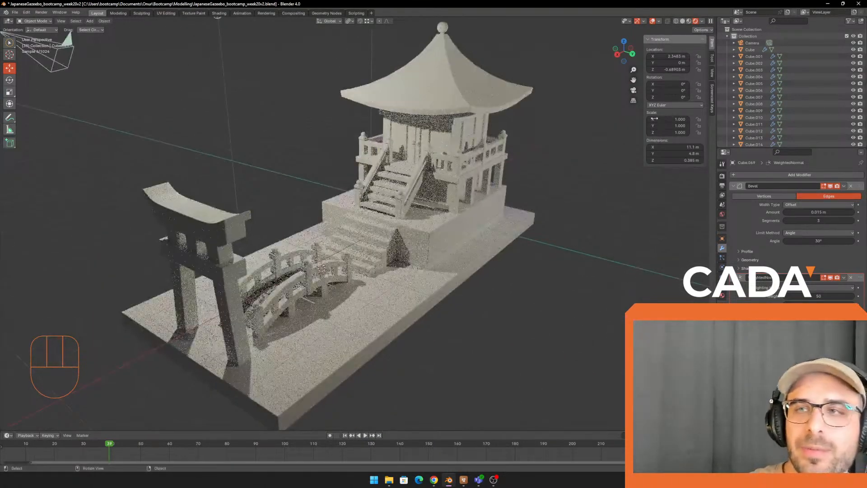
left_click(682, 21)
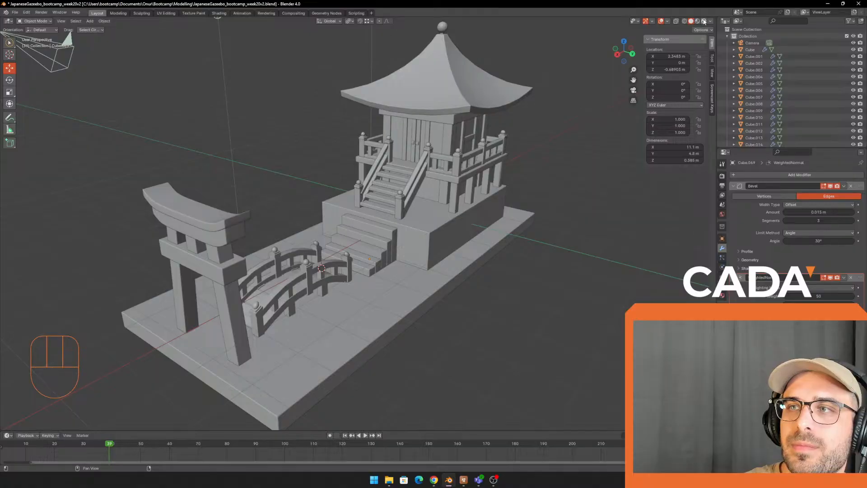
left_click(704, 21)
left_click(697, 21)
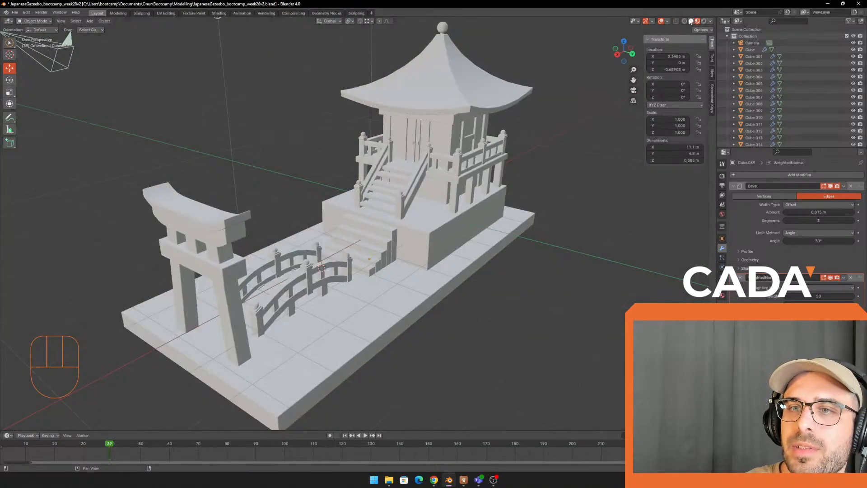
left_click(704, 22)
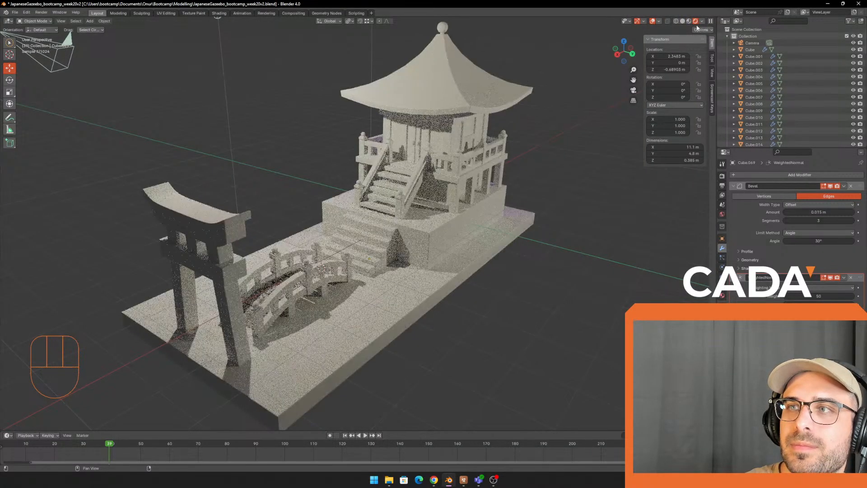
left_click(683, 21)
scroll(433, 183, "up", 3)
mouse_move(460, 255)
middle_mouse_down("shift")
mouse_move(434, 294)
mouse_move(474, 296)
middle_mouse_up("shift")
left_click(475, 287)
left_click(13, 71)
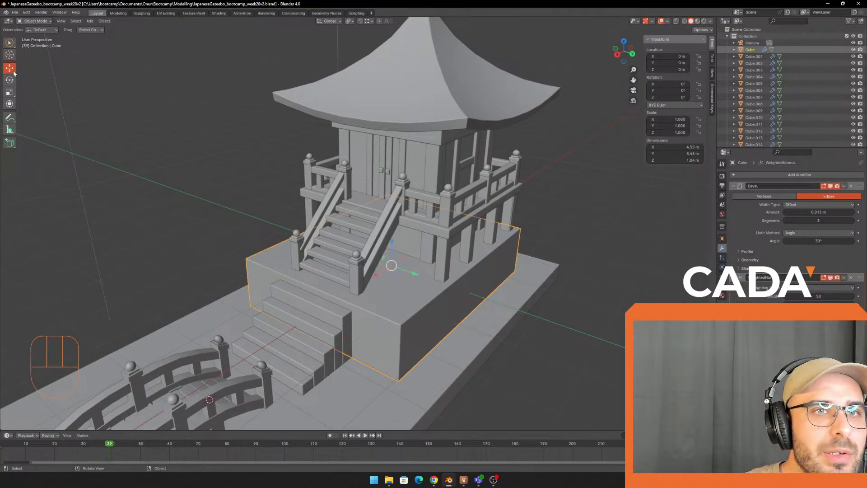
middle_click_drag(409, 158, 405, 166, "shift")
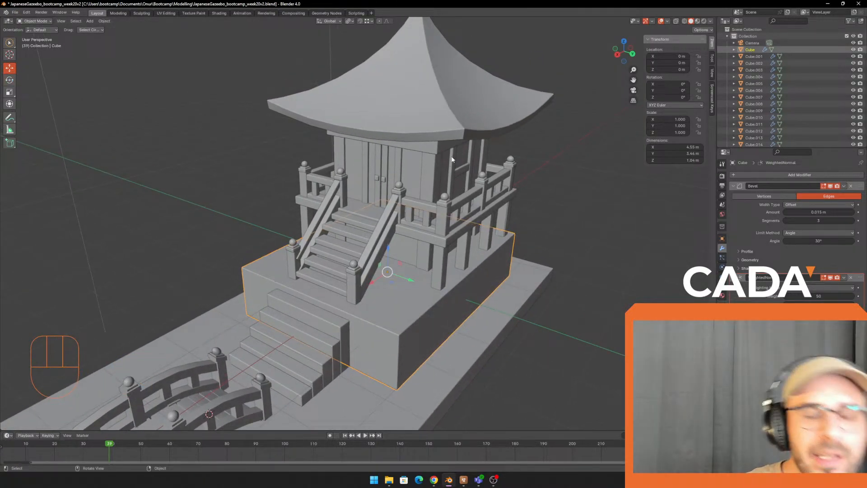
left_click(563, 311)
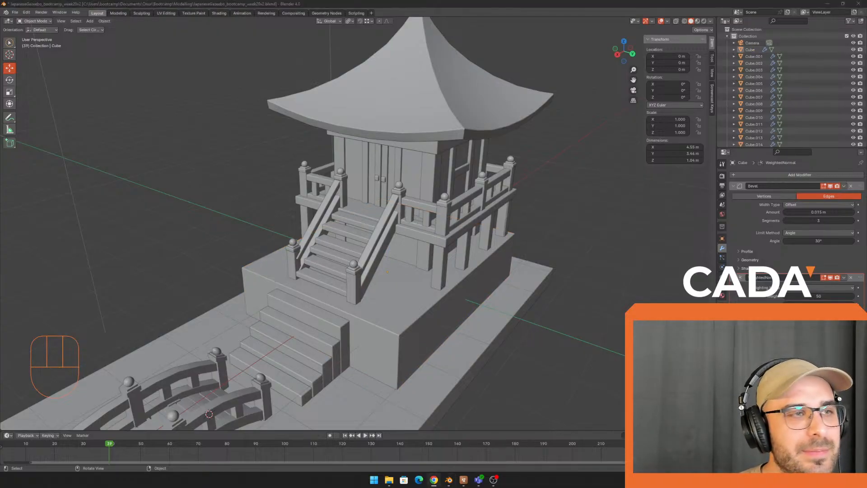
Step: Switch to Discord in the browser, find the Japanese temple and bridge diorama in the 3d-bootcamp channel and open it enlarged
left_click_drag(0, 86, 344, 1)
scroll(447, 253, "up", 8)
scroll(446, 246, "up", 15)
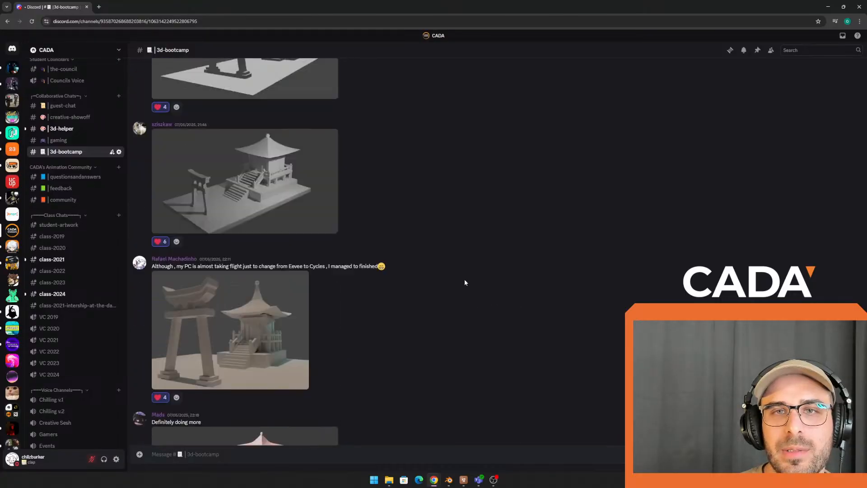
scroll(506, 295, "up", 10)
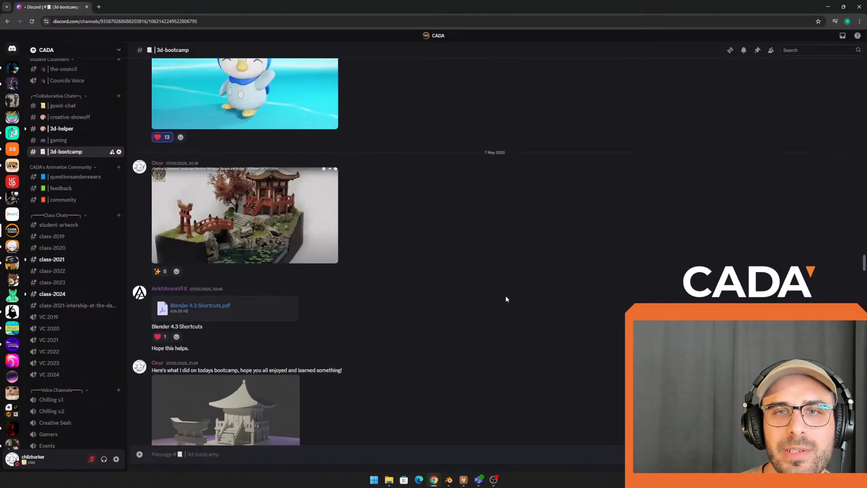
scroll(505, 295, "down", 5)
left_click(287, 284)
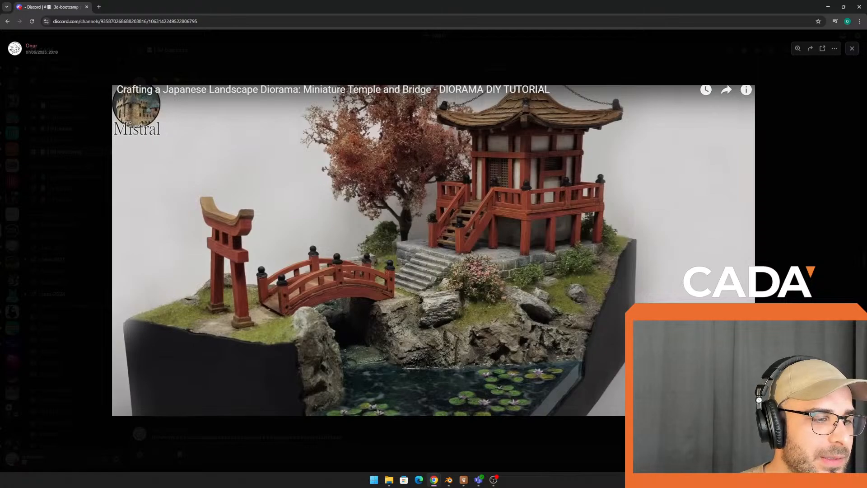
Step: Open the reference image viewer and copy the enlarged temple and bridge diorama image from Discord
key("super")
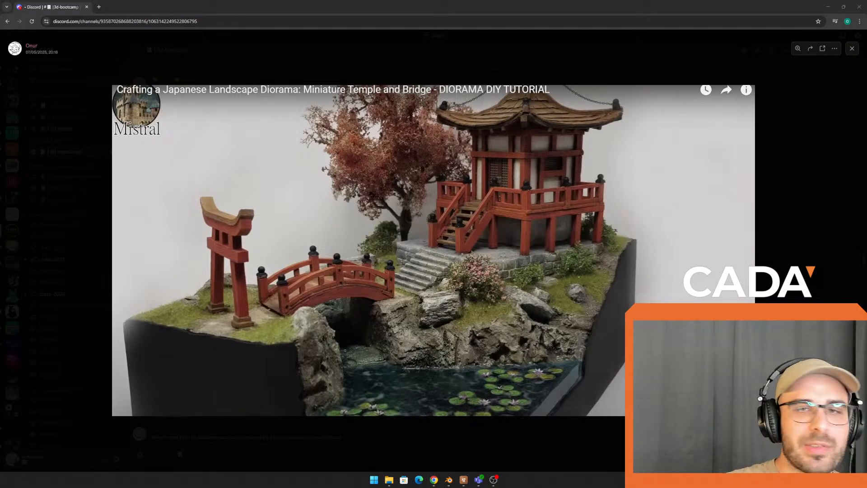
right_click(471, 185)
left_click(517, 203)
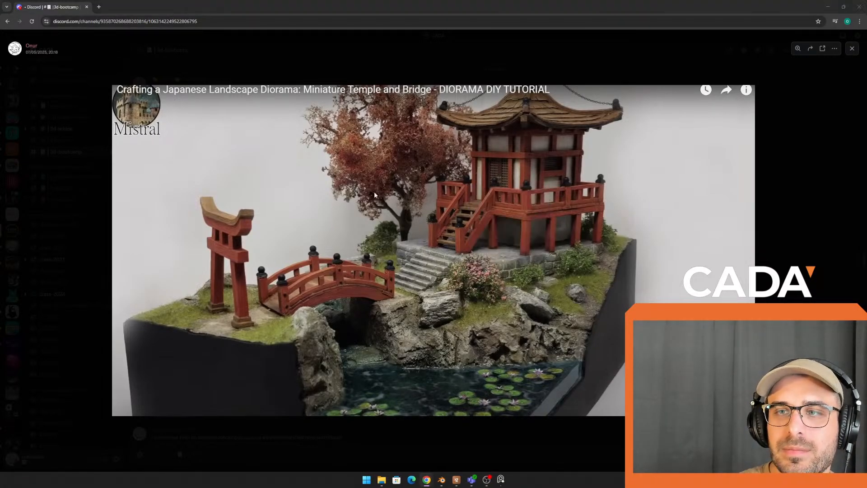
left_click(383, 215)
right_click(456, 208)
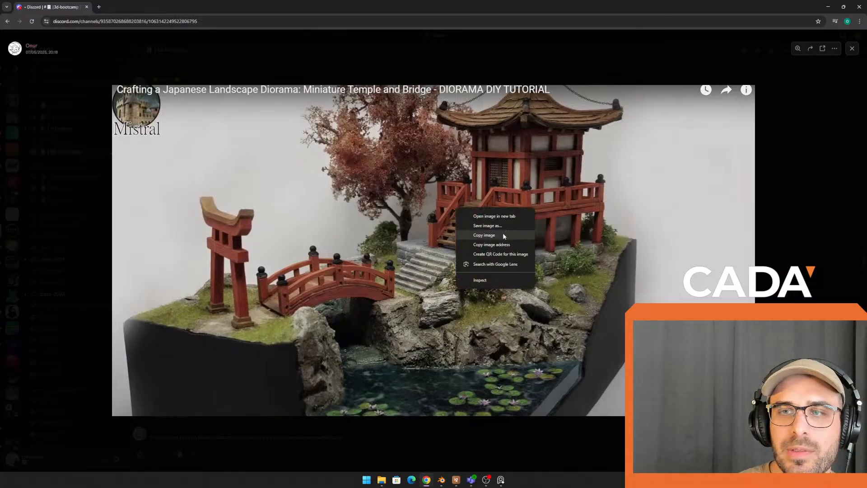
left_click(503, 235)
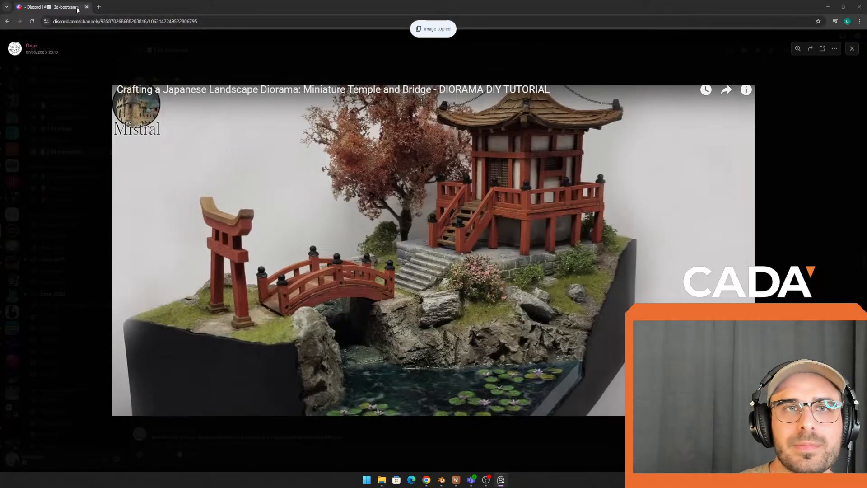
Step: Bring Blender up behind the reference viewer, place the diorama image on its canvas and move the viewer to Blender's upper-right corner
left_click_drag(77, 10, 0, 24)
right_click_drag(0, 217, 407, 229)
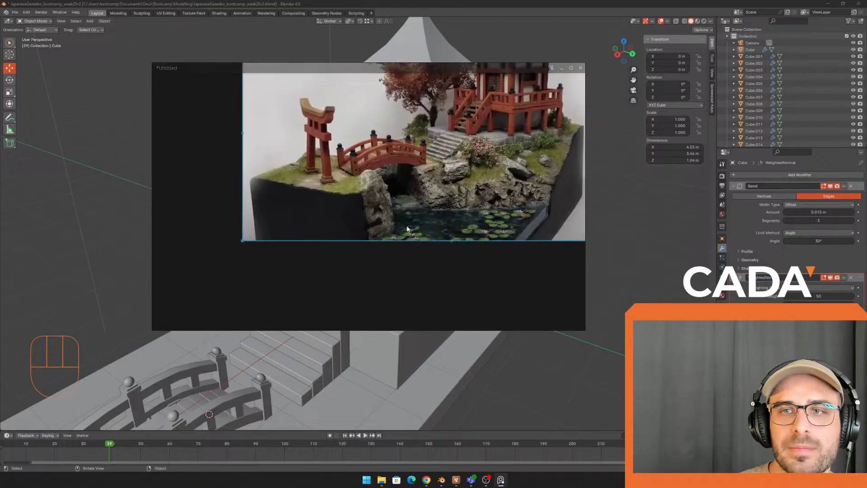
middle_click_drag(436, 158, 351, 223)
right_click_drag(458, 317, 757, 232)
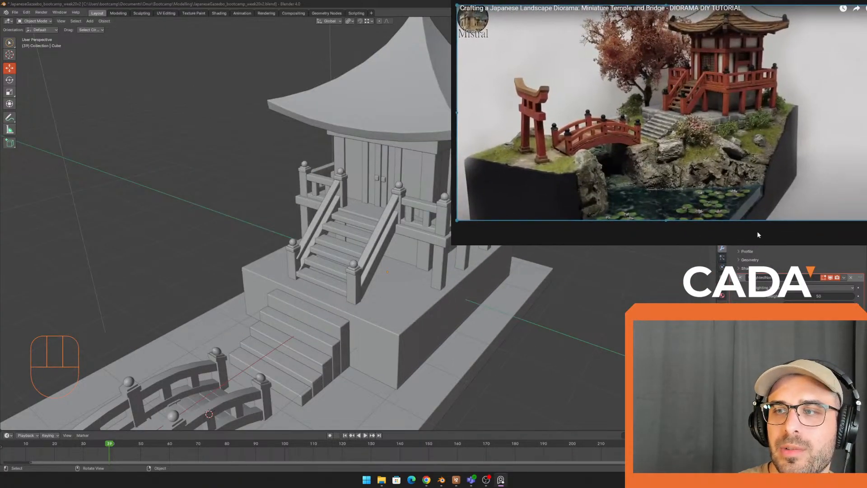
Step: Shrink the reference viewer in height and width and reframe the diorama image to fit inside it
left_click_drag(757, 245, 755, 203)
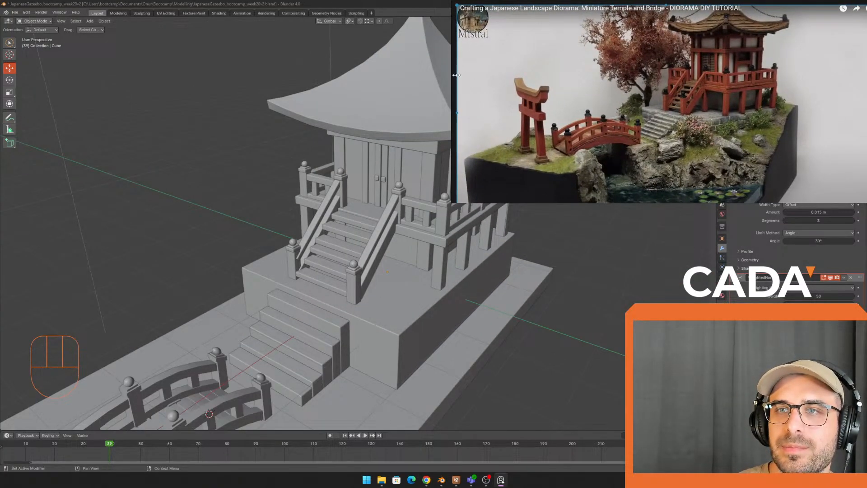
left_click_drag(452, 79, 535, 82)
scroll(745, 89, "up", 3)
middle_click_drag(745, 92, 779, 85)
scroll(779, 87, "down", 5)
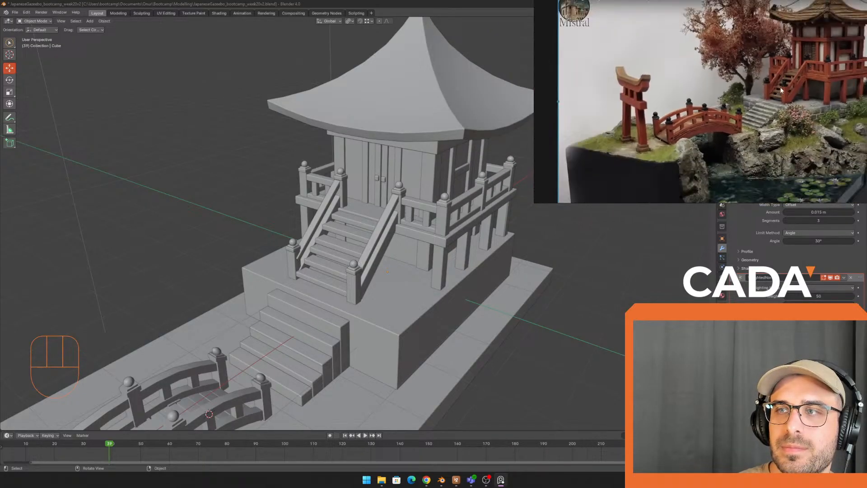
Step: Select the arched bridge railings between the torii gate and the pagoda stairs
mouse_move(343, 173)
middle_mouse_down()
mouse_move(363, 173)
mouse_move(334, 174)
middle_mouse_up()
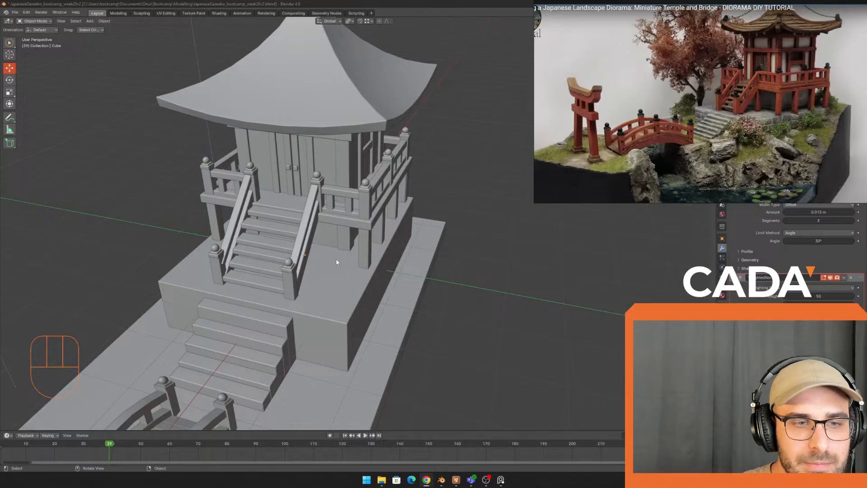
middle_click_drag(336, 262, 416, 240, "shift")
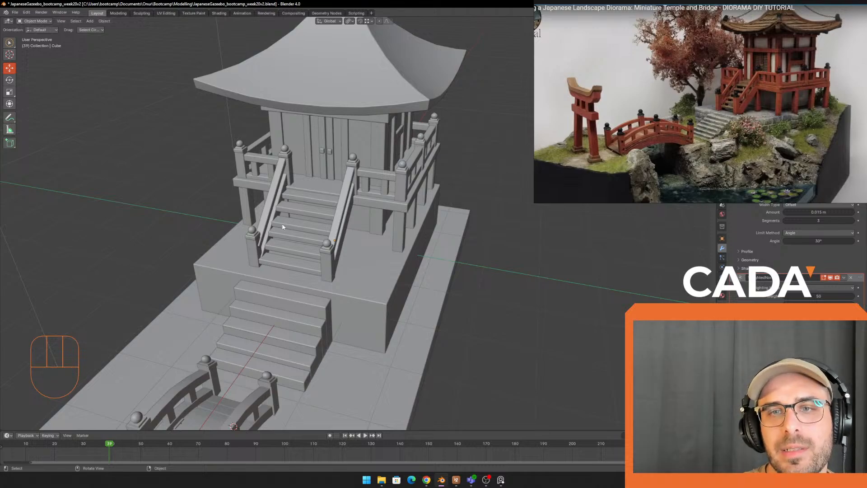
scroll(283, 227, "down", 4)
middle_click_drag(289, 235, 366, 204)
key("b")
left_click_drag(402, 199, 402, 199)
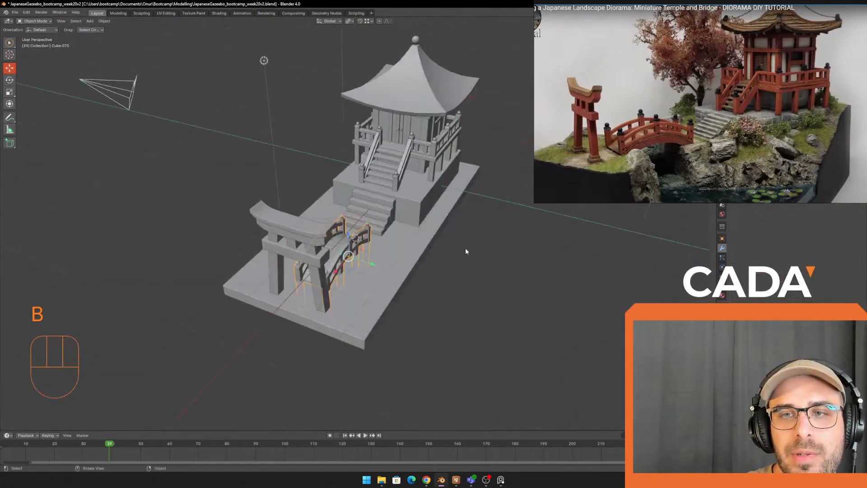
Step: Box-select the complete garden model, including the torii gate, bridge, stairs, pagoda and base platform
scroll(465, 248, "up", 3)
middle_click_drag(429, 275, 444, 267)
key("b")
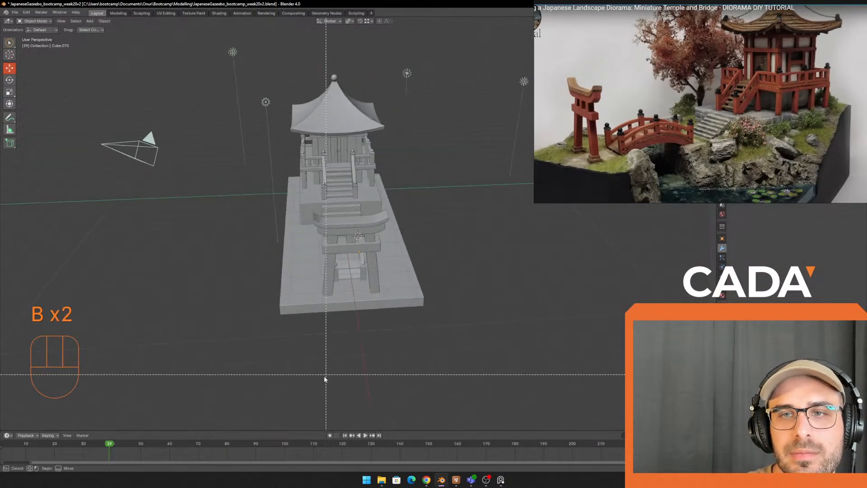
left_click_drag(335, 350, 370, 95)
middle_click_drag(370, 97, 352, 109)
key("b")
key("b")
left_click_drag(316, 191, 383, 113)
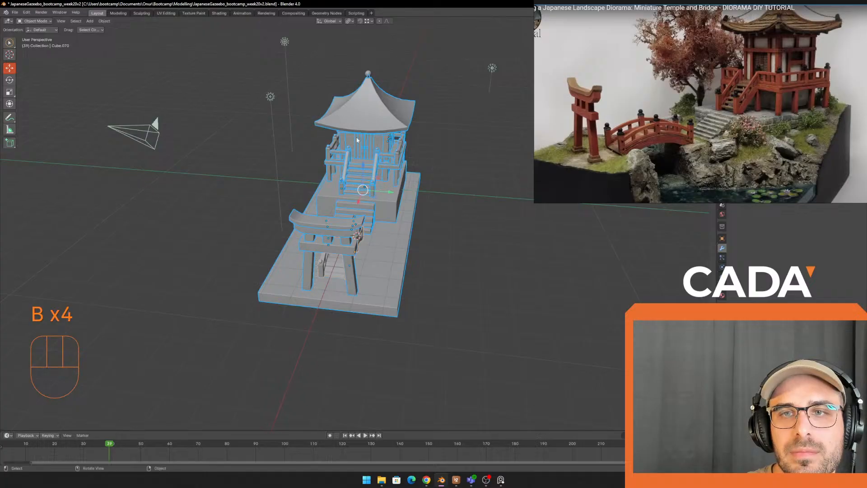
middle_click_drag(370, 135, 383, 140)
key("b")
left_click_drag(338, 357, 416, 94)
Step: Try moving the selected garden model along the Y axis and undo the move
middle_click_drag(416, 102, 396, 108)
left_click_drag(403, 184, 481, 221)
key("ctrl+z")
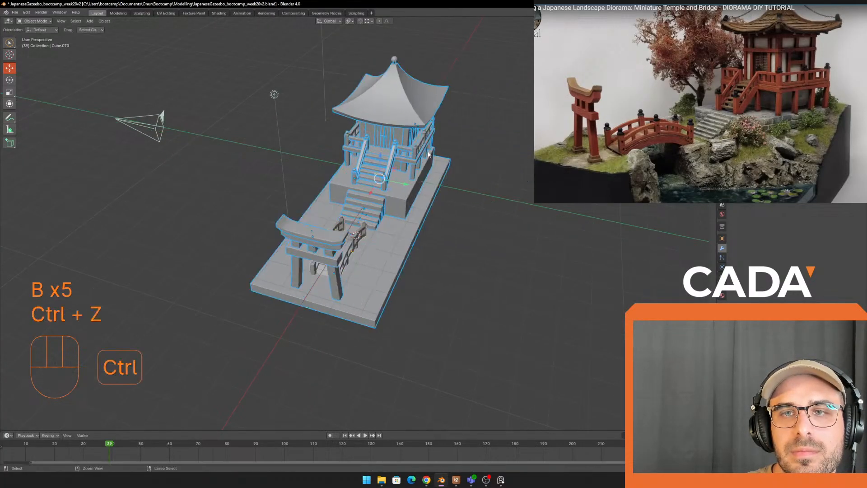
Step: Export the selected objects as JapaneseGazeebo_bootcamp_week20v2.fbx into the Modelling folder, limited to Selected Objects
left_click(15, 12)
mouse_move(58, 116)
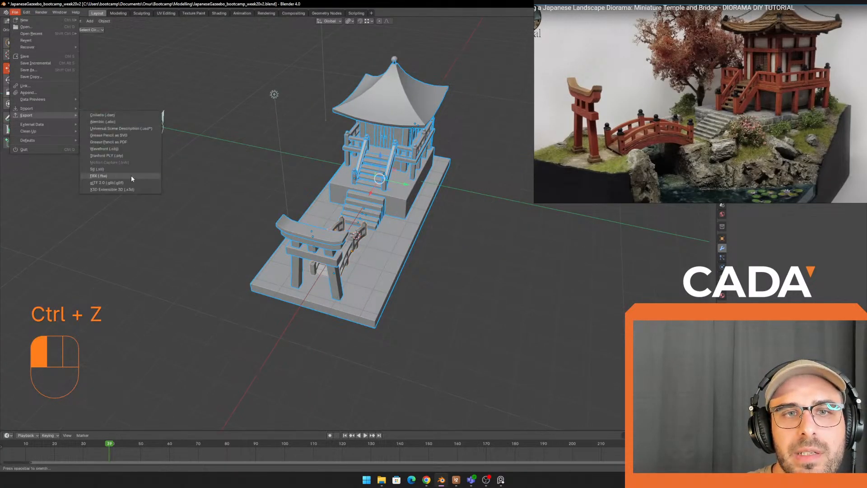
left_click(129, 175)
left_click_drag(420, 120, 284, 102)
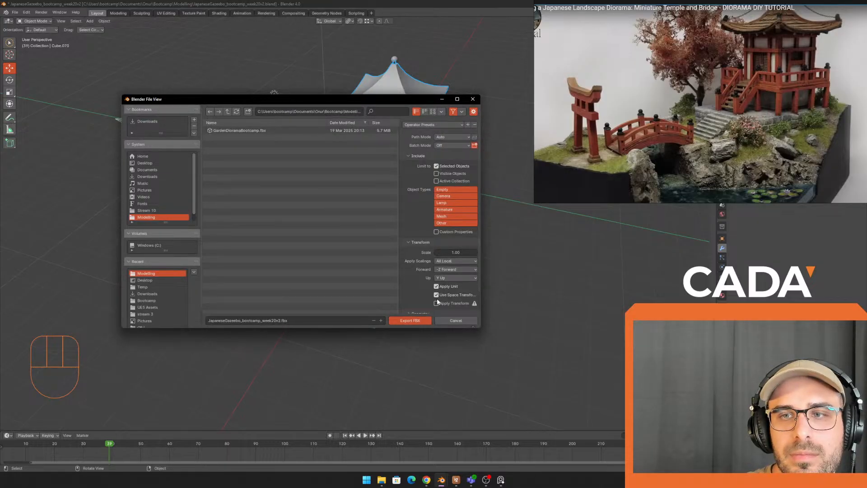
scroll(461, 283, "down", 2)
left_click(409, 323)
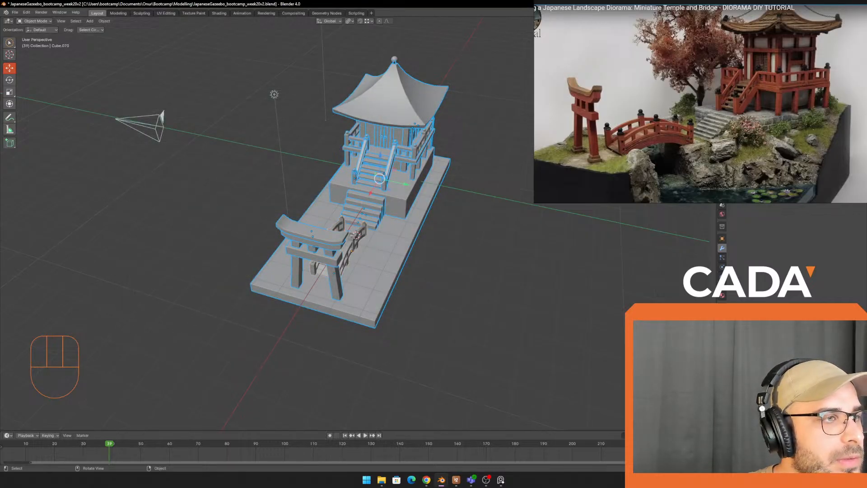
key("alt+Tab")
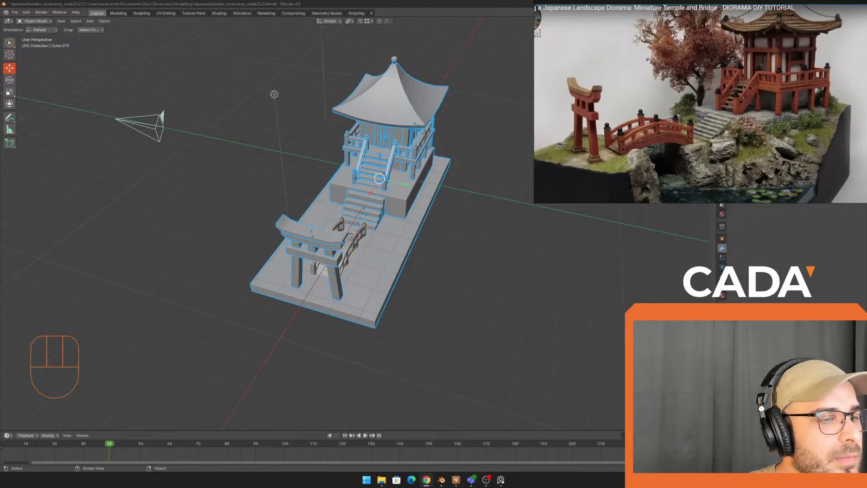
key("alt+Tab")
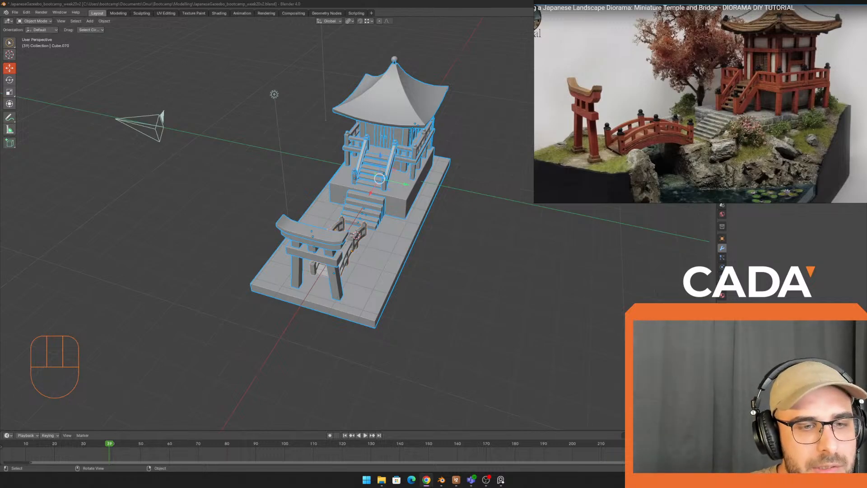
Step: Box-select the whole garden scene, move it along Y to -16.955 m and clear the selection
left_click(400, 109)
middle_click_drag(399, 108, 290, 122, "shift")
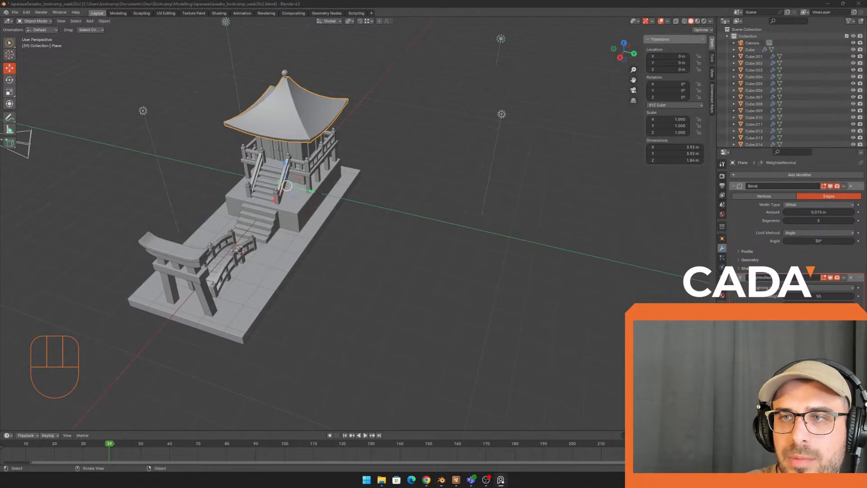
scroll(157, 153, "down", 6)
key("b")
left_click_drag(160, 378, 620, 20)
left_click_drag(391, 196, 208, 164)
left_click(391, 174)
scroll(391, 174, "up", 5)
middle_click_drag(391, 174, 381, 298, "shift")
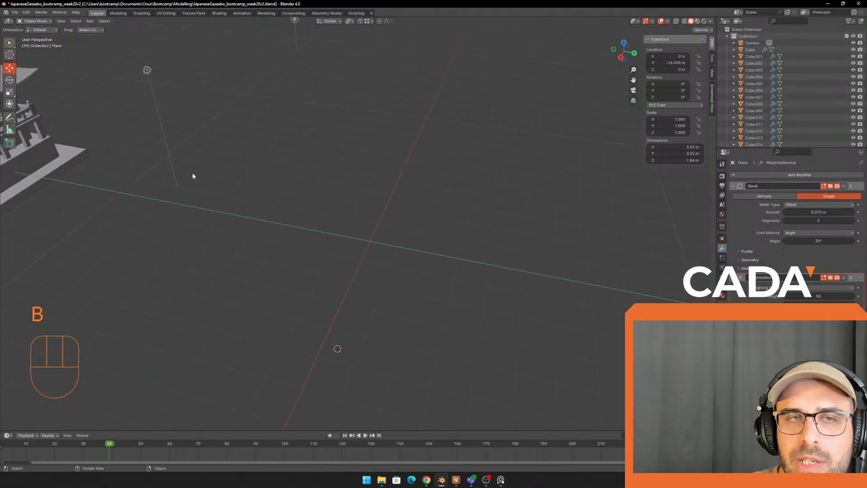
Step: Import JapaneseGazeebo_bootcamp_week20v2.fbx into the scene and box-select the imported model
left_click(14, 15)
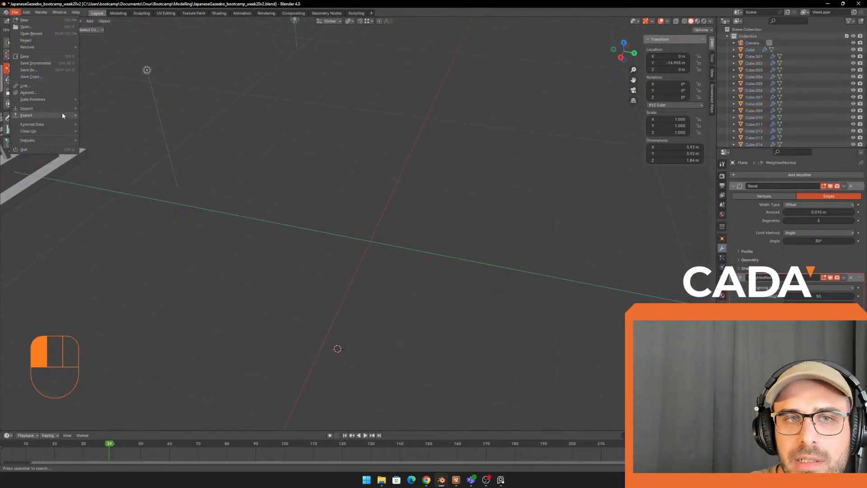
mouse_move(62, 108)
left_click(120, 174)
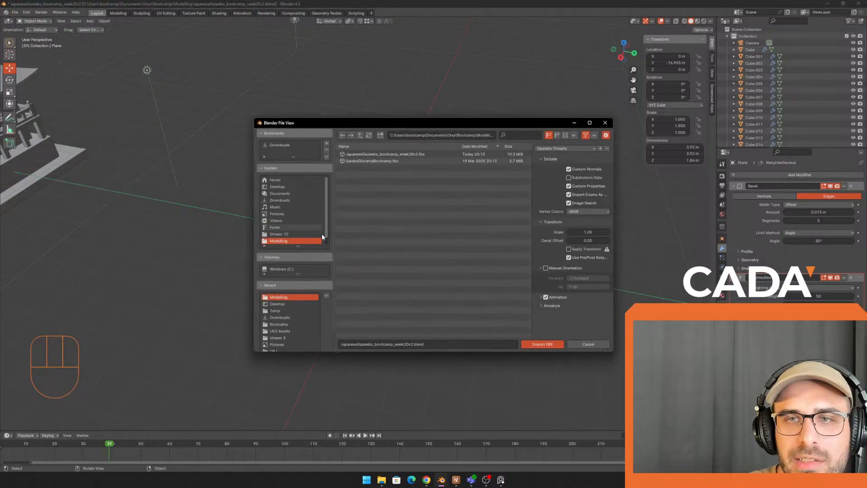
double_click(406, 154)
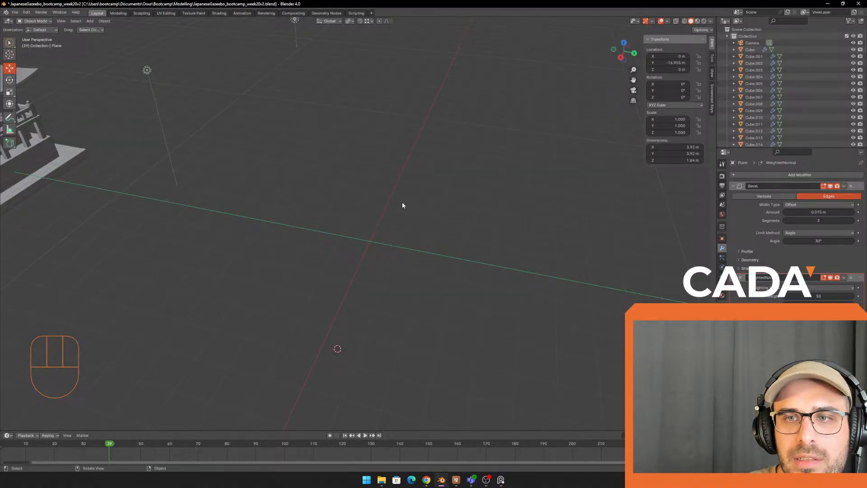
left_click(503, 196)
middle_click_drag(464, 199, 498, 197)
scroll(498, 197, "down", 3)
key("b")
left_click_drag(355, 337, 408, 172)
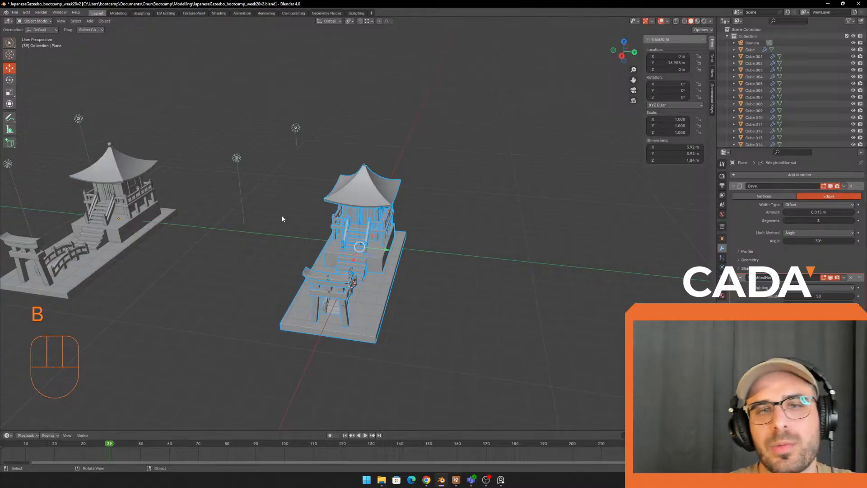
Step: Delete the imported model and undo back to the state before the garden scene was moved
key("Delete")
key("ctrl+z")
key("ctrl+z")
key("ctrl+z")
key("ctrl+z")
key("ctrl+z")
key("ctrl+z")
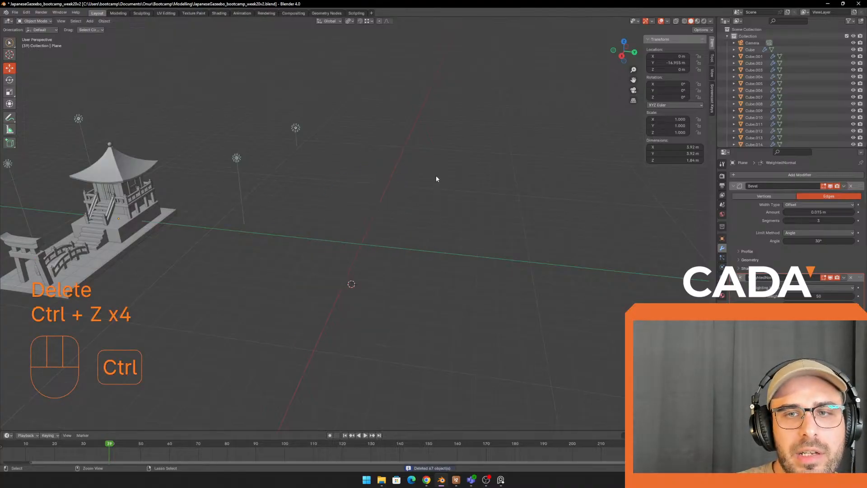
middle_click_drag(486, 231, 384, 194)
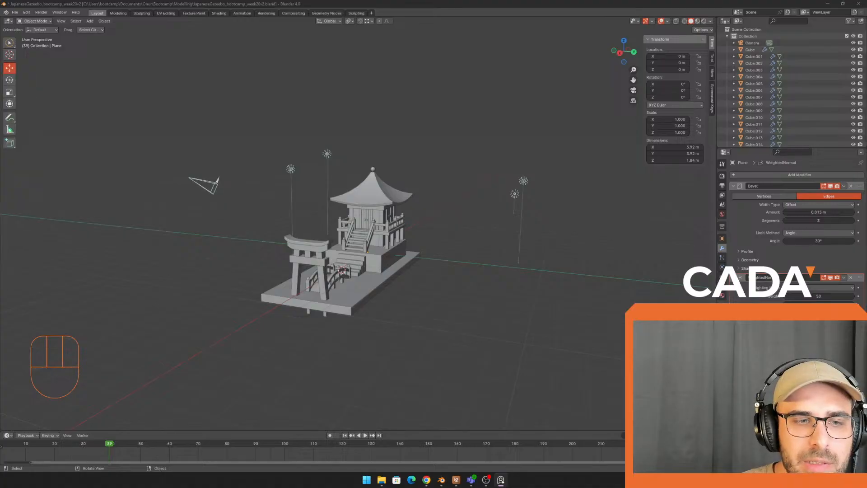
scroll(318, 245, "up", 4)
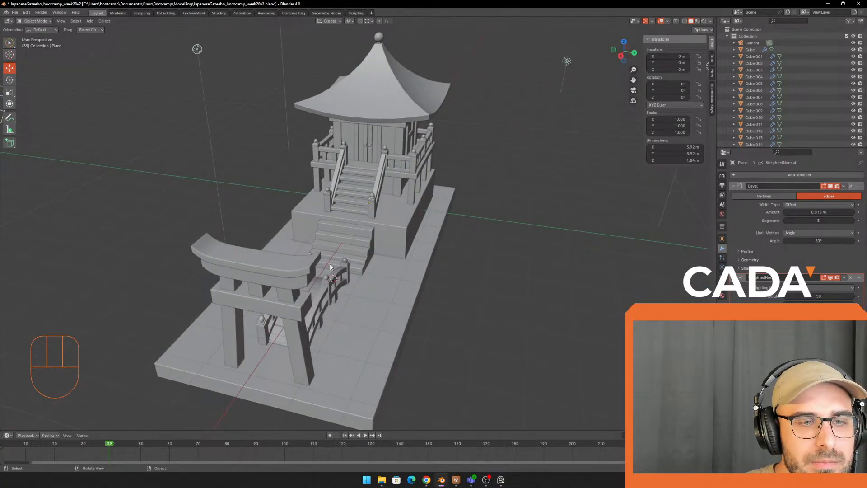
middle_click_drag(330, 264, 343, 327)
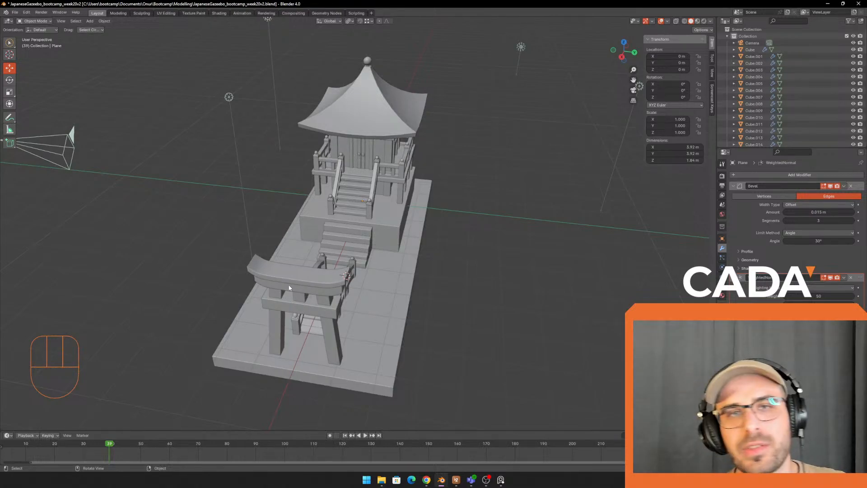
left_click(15, 12)
mouse_move(37, 109)
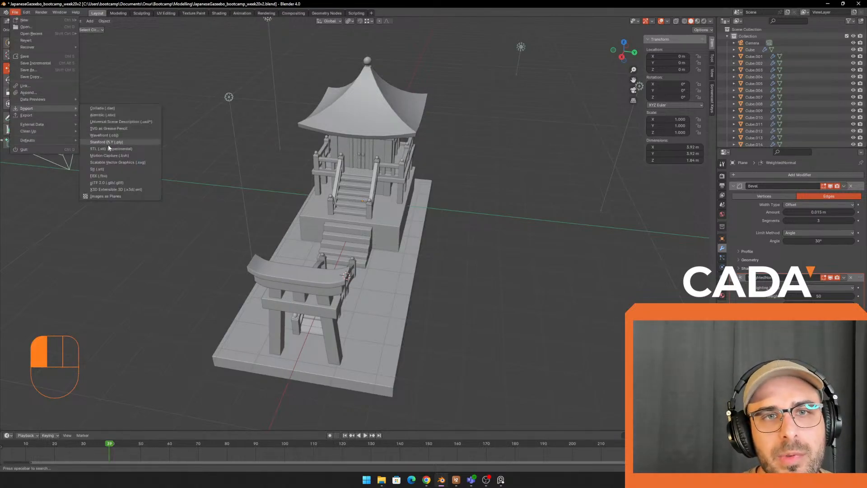
left_click(319, 265)
Step: Parent the torii gate's lower curved beam to its upper curved beam with the Object parenting option
middle_click_drag(309, 253, 349, 235)
scroll(349, 221, "up", 2)
left_click(346, 219)
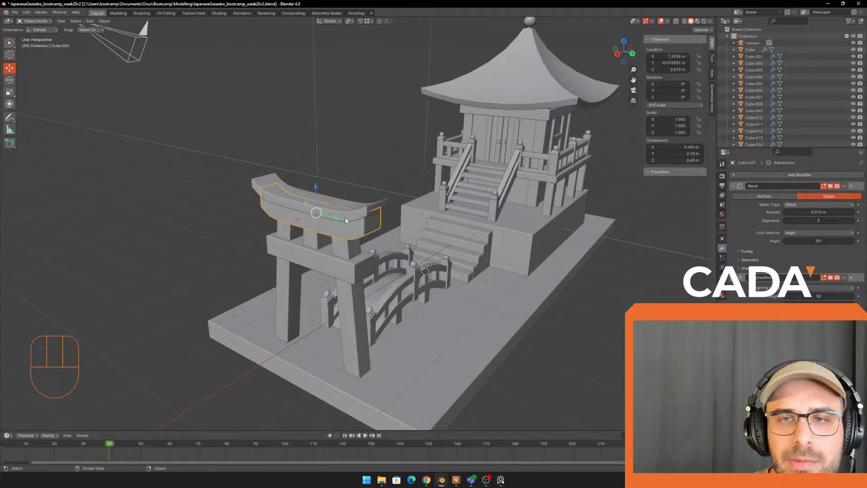
left_click(361, 206, "shift")
scroll(363, 206, "up", 3)
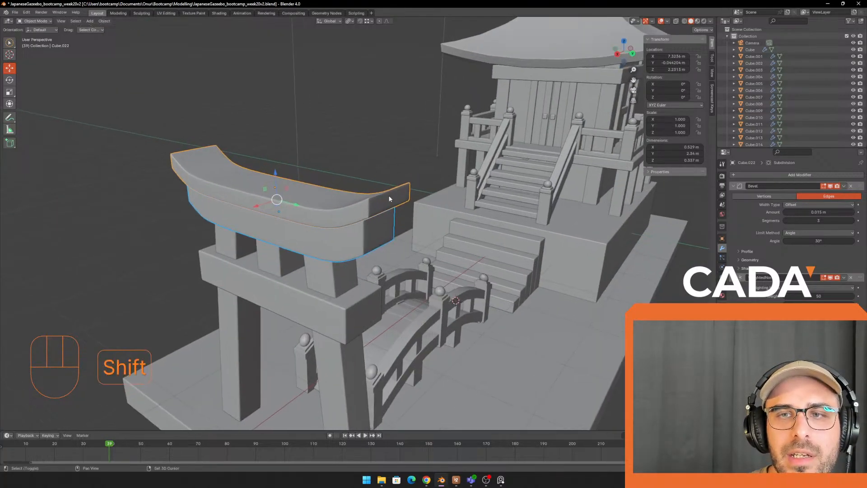
left_click(402, 222)
left_click(369, 241)
left_click(374, 207, "shift")
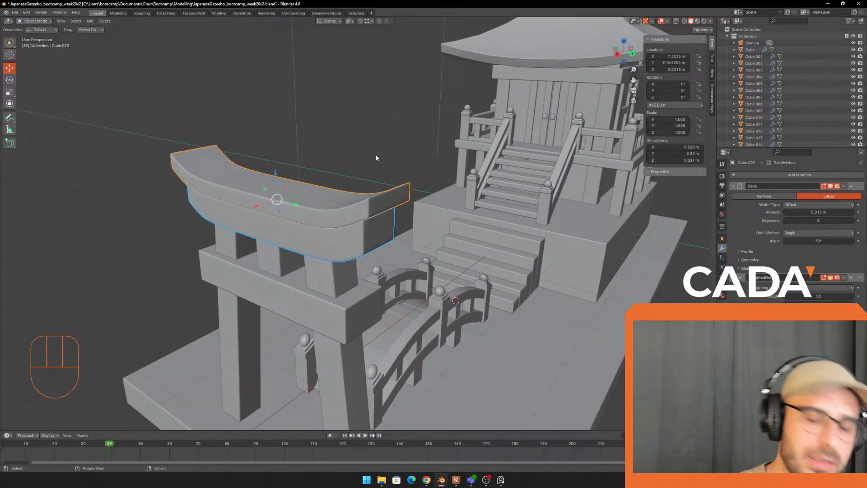
key("ctrl+p")
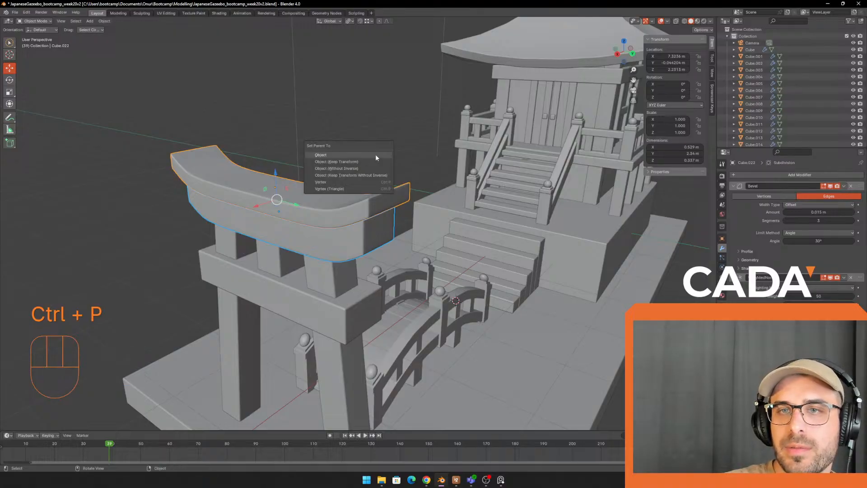
left_click(376, 158)
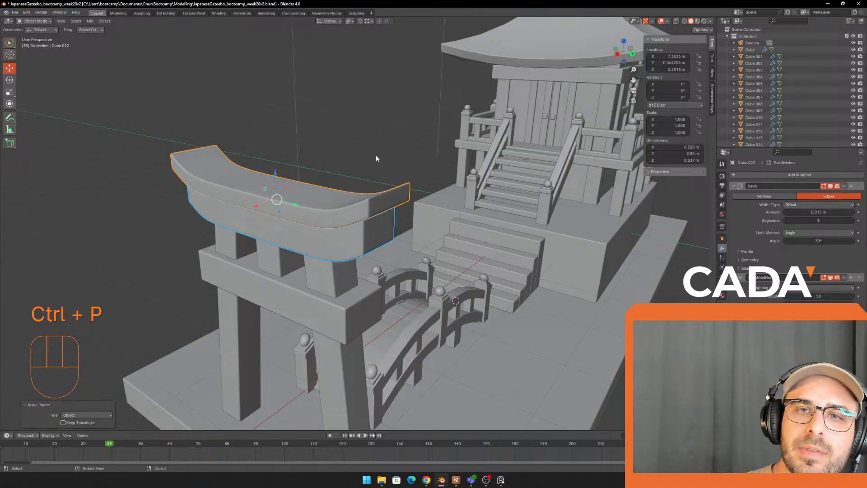
Step: Test the parenting by moving the torii gate's upper curved beam up along Z to about 2.75 m
left_click(358, 231)
left_click(304, 197)
key("g")
key("z")
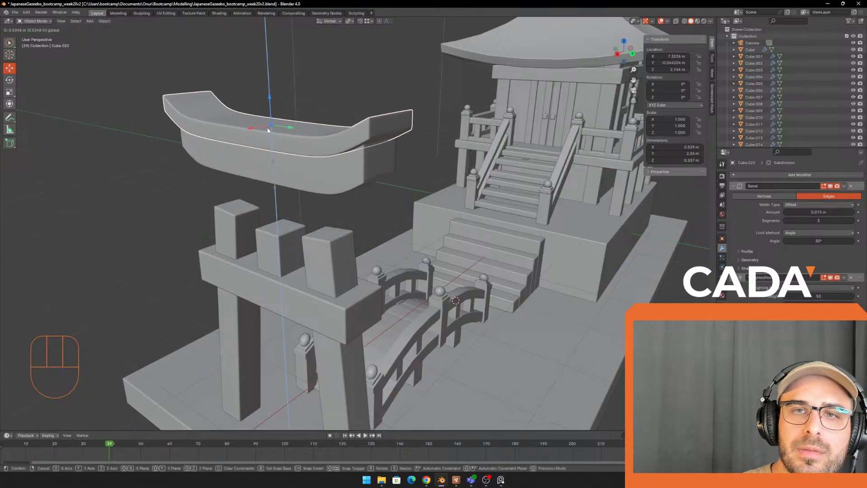
left_click(268, 131)
Step: Move the torii gate's lower curved beam 1.4773 m along Y, away from the gate, and lower it along Z
left_click(273, 153)
key("g")
key("y")
left_click(429, 159)
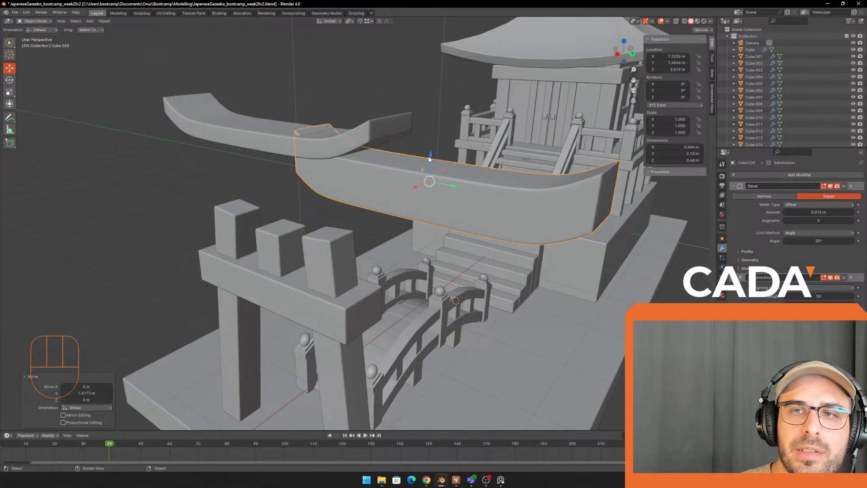
left_click_drag(429, 159, 429, 190)
Step: Rotate the lower curved beam freely, and rotate the upper curved beam freely to test the parent link
key("r")
key("e")
left_click(405, 159)
left_click(348, 148)
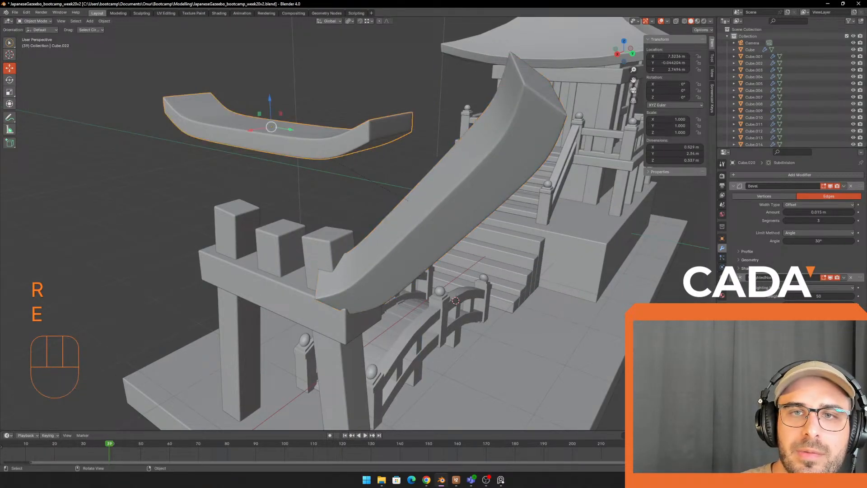
key("r")
key("e")
left_click(329, 64)
scroll(335, 149, "down", 5)
key("r")
left_click(393, 252)
Step: Undo the test moves and rotations of the two curved torii beams
key("ctrl+z")
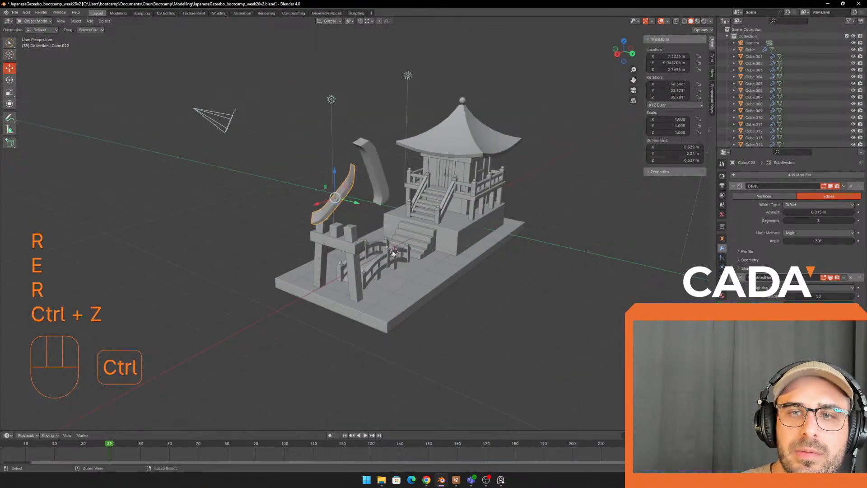
key("ctrl+z")
key("ctrl+z")
key("ctrl+z")
key("ctrl+z")
key("ctrl+z")
key("ctrl+z")
key("ctrl+z")
key("ctrl+z")
middle_click_drag(532, 257, 377, 256)
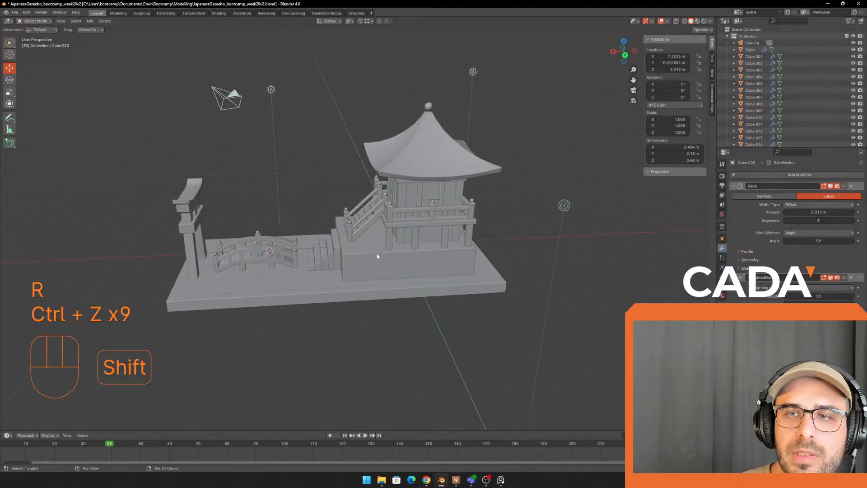
Step: Select the gazebo's base block, preview the scene in rendered shading and bring the diorama reference over the viewport
scroll(423, 275, "up", 4)
left_click(424, 275)
middle_click_drag(424, 275, 343, 271)
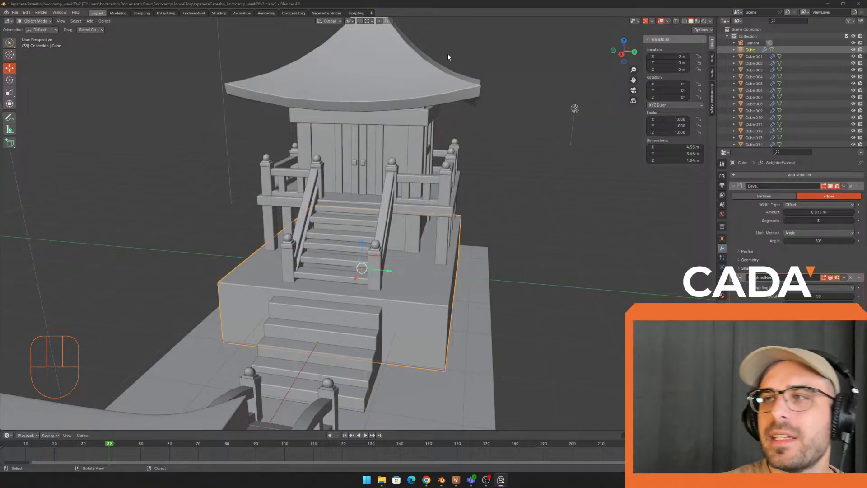
left_click(698, 22)
mouse_move(520, 153)
middle_mouse_down()
mouse_move(356, 149)
mouse_move(303, 107)
mouse_move(434, 190)
middle_mouse_up()
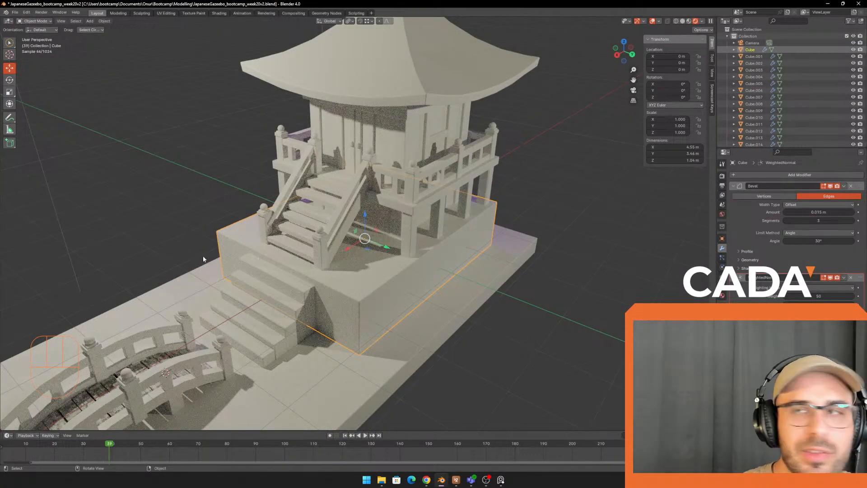
right_click_drag(866, 153, 653, 147)
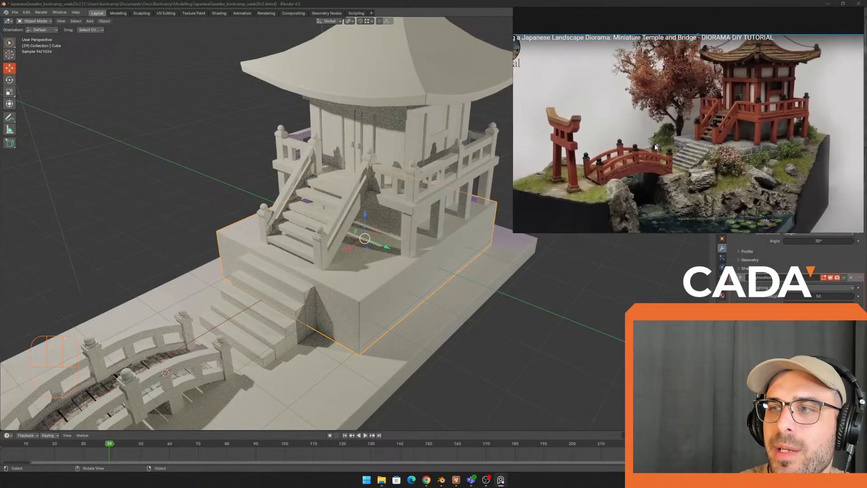
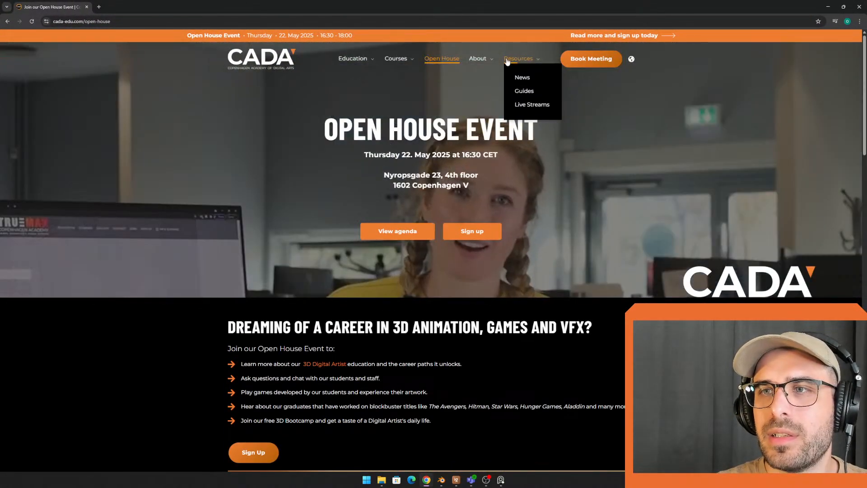
Step: Look over the contact form and booking calendar on the CADA site's Contact Us page and close the tab
mouse_move(478, 58)
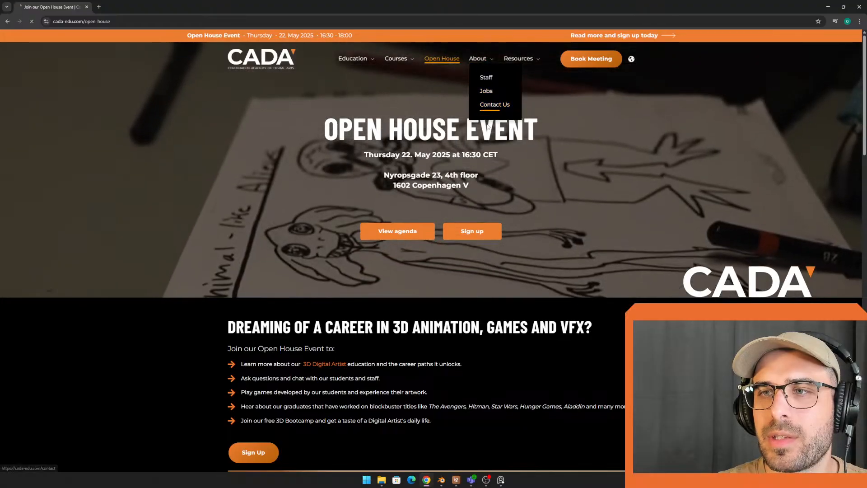
left_click(484, 103)
scroll(541, 254, "down", 3)
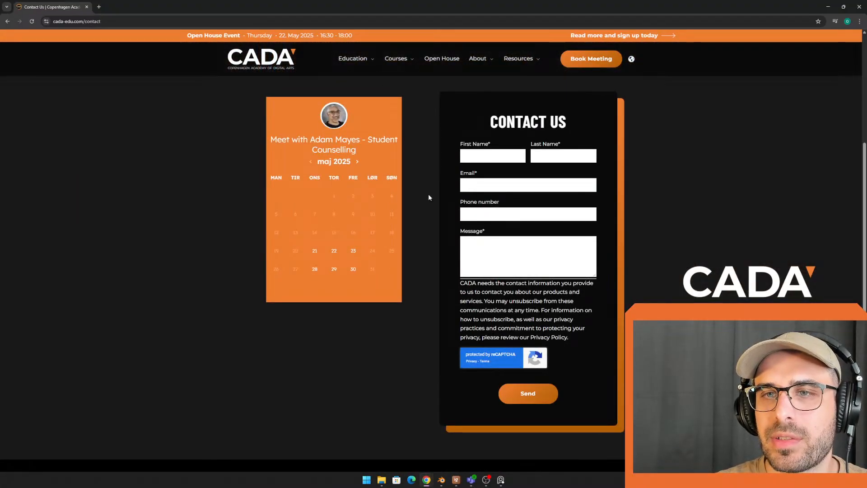
scroll(467, 224, "up", 3)
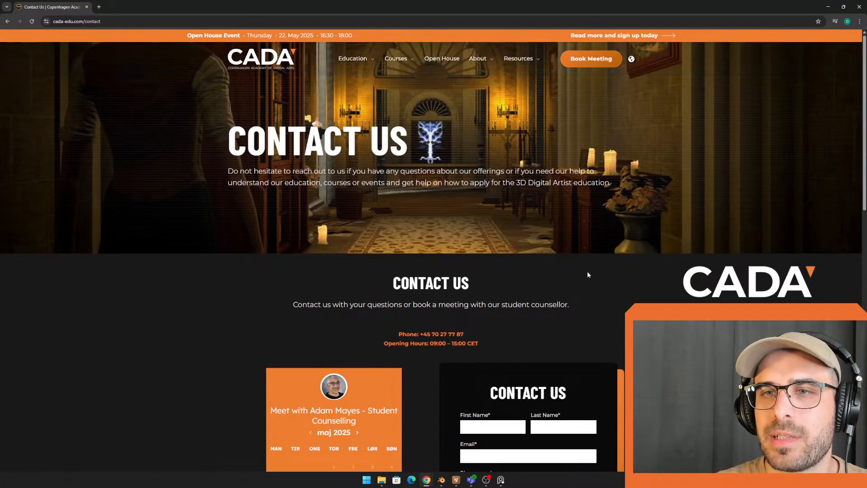
scroll(602, 195, "down", 2)
scroll(343, 107, "up", 2)
scroll(425, 139, "down", 2)
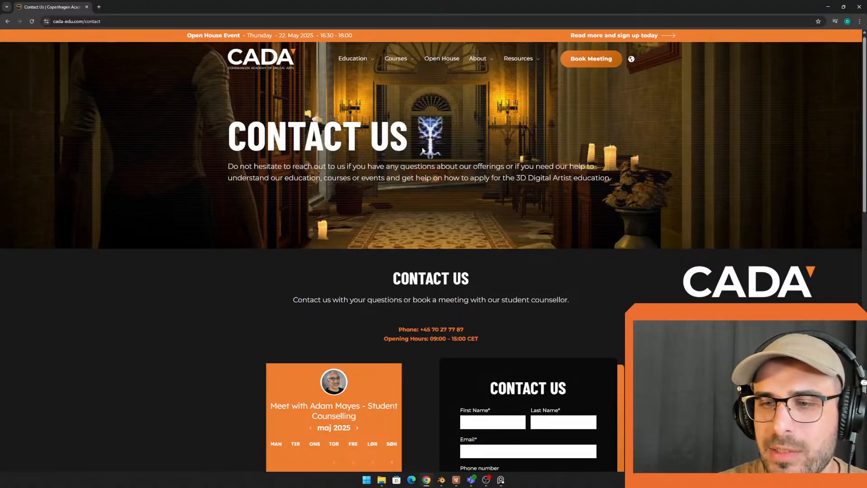
scroll(425, 138, "up", 2)
left_click(86, 7)
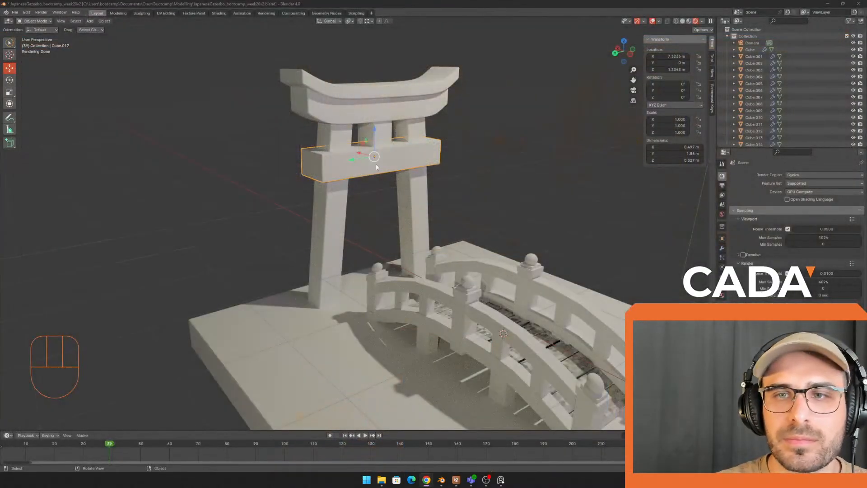
Step: Examine the torii gate and bridge in the rendered viewport, selecting the gate's pillars for a closer look
middle_click_drag(420, 158, 450, 164)
middle_click_drag(475, 129, 453, 127, "shift")
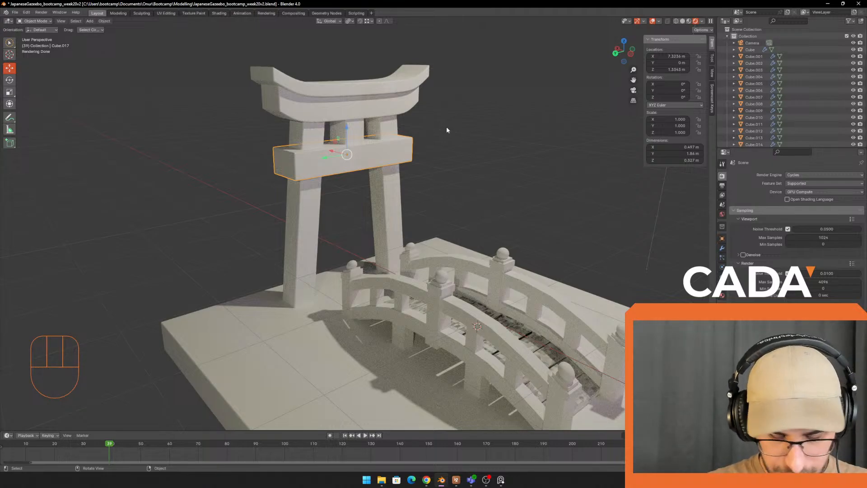
middle_click_drag(565, 179, 509, 147, "shift")
middle_click_drag(508, 147, 463, 156)
scroll(463, 155, "up", 2)
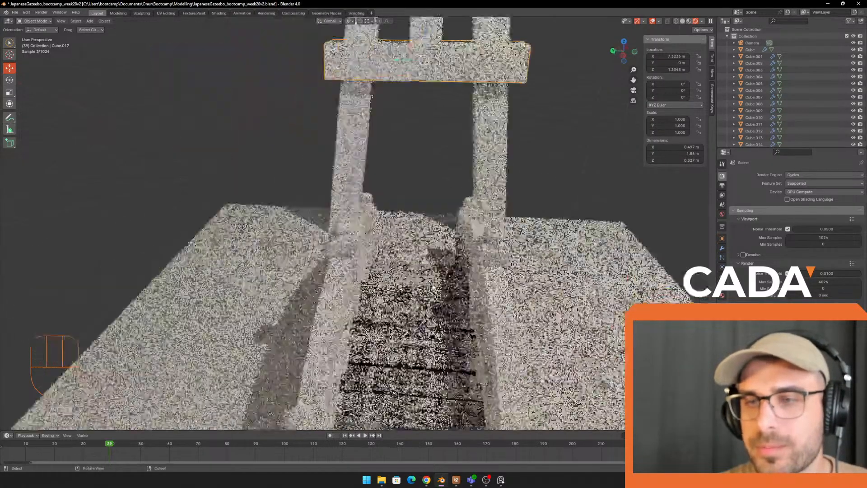
left_click(452, 345)
scroll(447, 241, "up", 2)
middle_click_drag(451, 345, 502, 222, "shift")
scroll(406, 158, "down", 4)
middle_click_drag(395, 145, 375, 189, "shift")
middle_click_drag(375, 190, 331, 190)
left_click(292, 203)
scroll(334, 190, "up", 3)
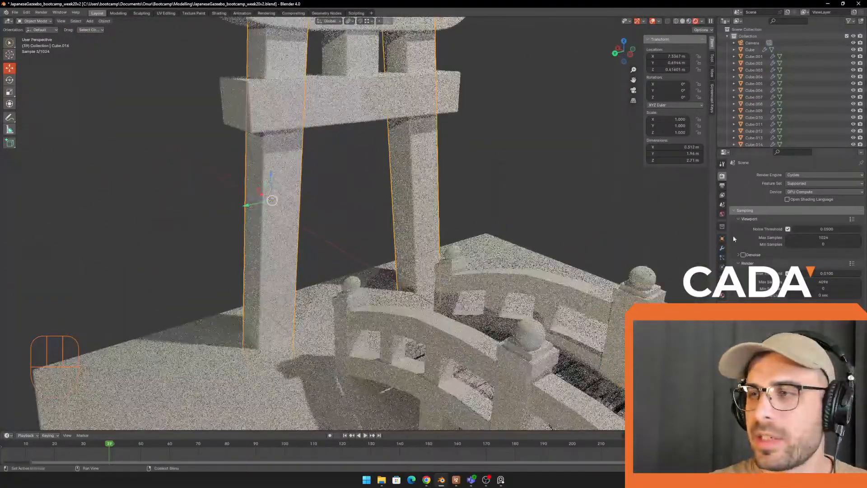
Step: Keep Cycles as the render engine, clear the selection and switch the viewport to Material Preview shading
left_click(800, 175)
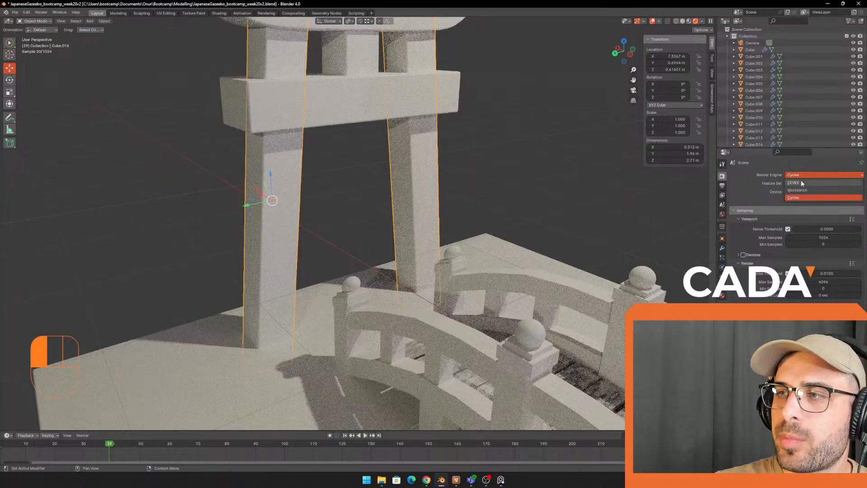
left_click(683, 20)
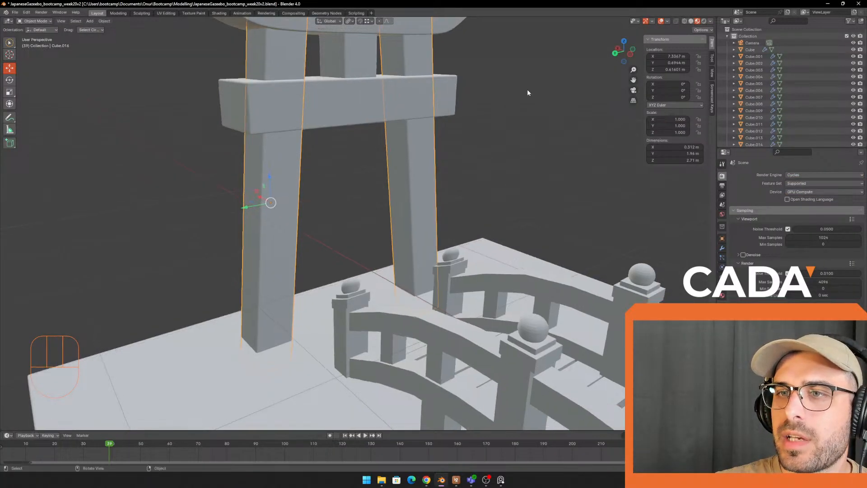
left_click(527, 91)
scroll(484, 105, "down", 3)
scroll(484, 106, "up", 2)
left_click(704, 21)
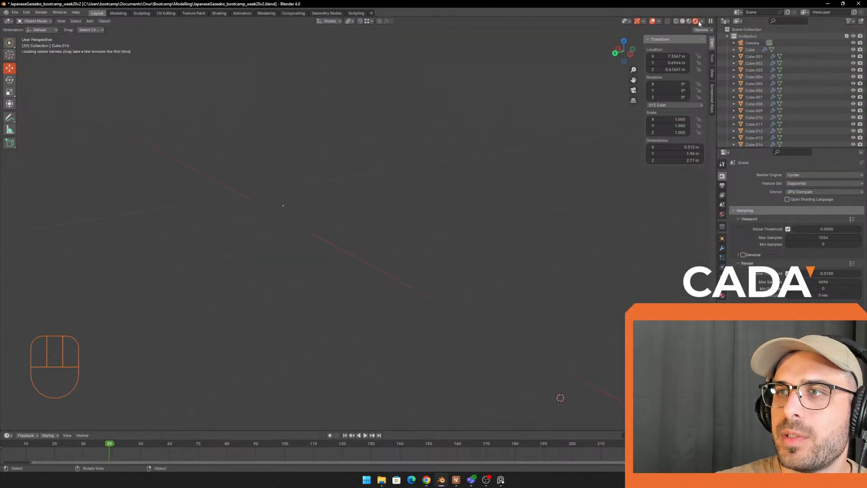
left_click(691, 21)
middle_click_drag(506, 136, 511, 133)
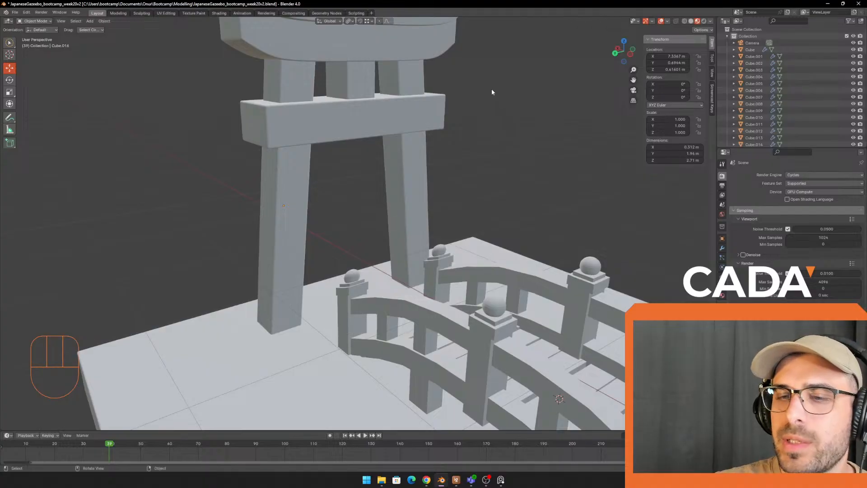
Step: Create a new material on the torii gate's pillars, enlarging the Properties editor to show its settings
middle_click_drag(491, 89, 413, 124)
middle_click_drag(413, 124, 480, 129, "shift")
left_click(479, 132)
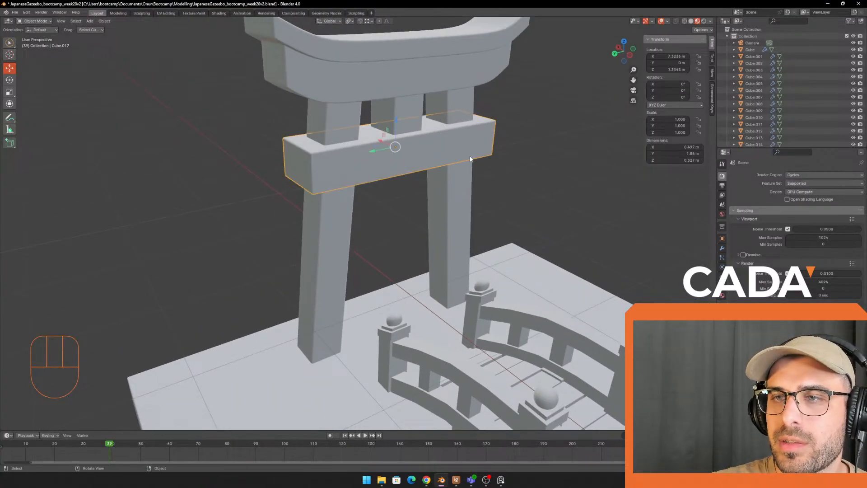
key("KP_Decimal")
left_click(348, 233)
middle_click_drag(420, 199, 436, 212)
middle_click_drag(436, 212, 526, 173, "shift")
left_click(721, 296)
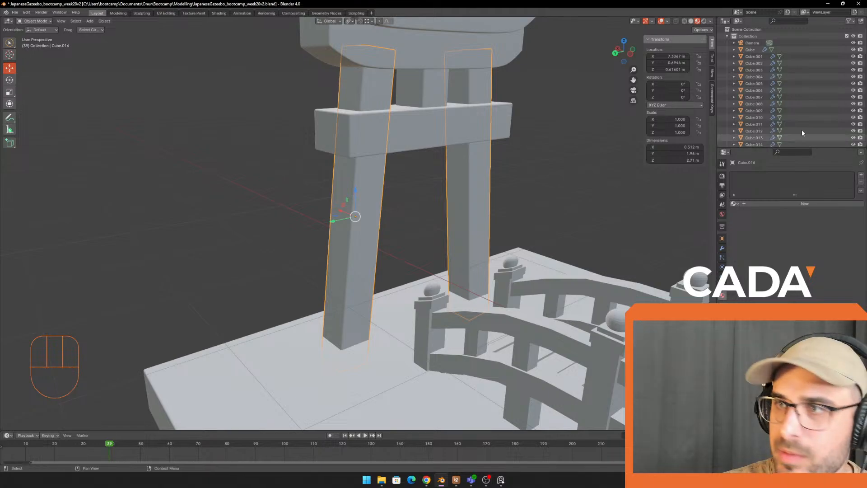
left_click_drag(817, 148, 819, 43)
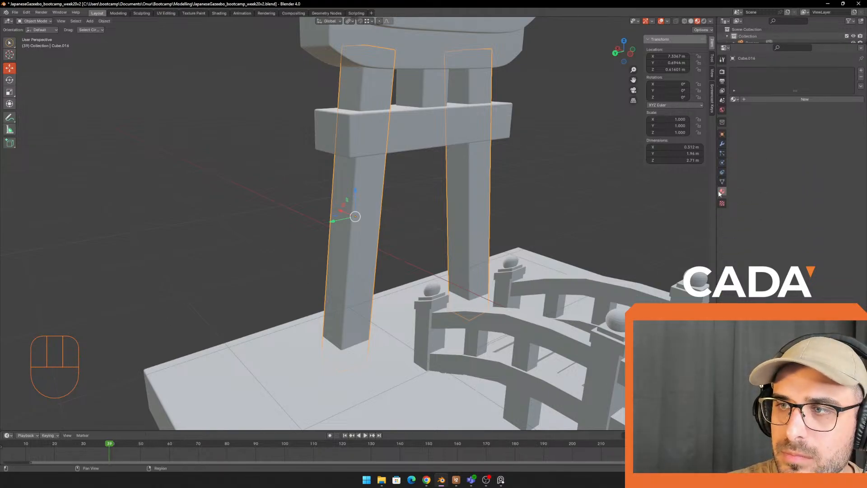
left_click(783, 102)
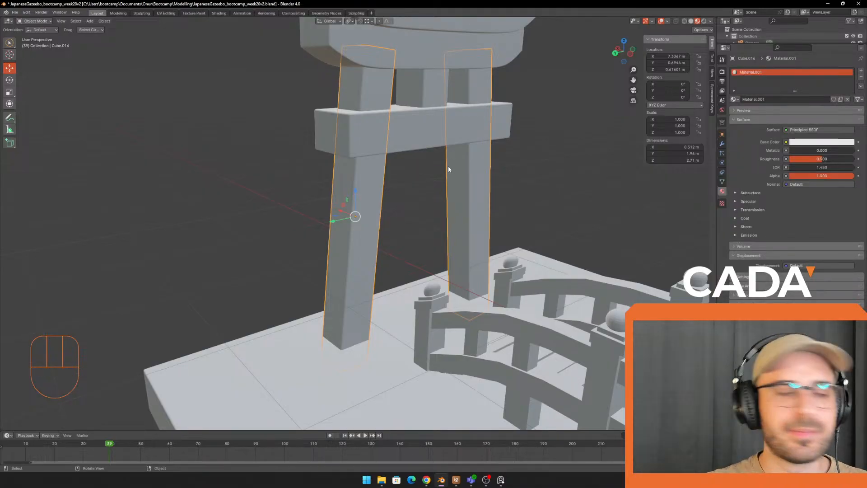
Step: Place the diorama reference image over the viewport and rename the pillars' material Red Wood
left_click(500, 480)
right_click_drag(383, 103, 110, 73)
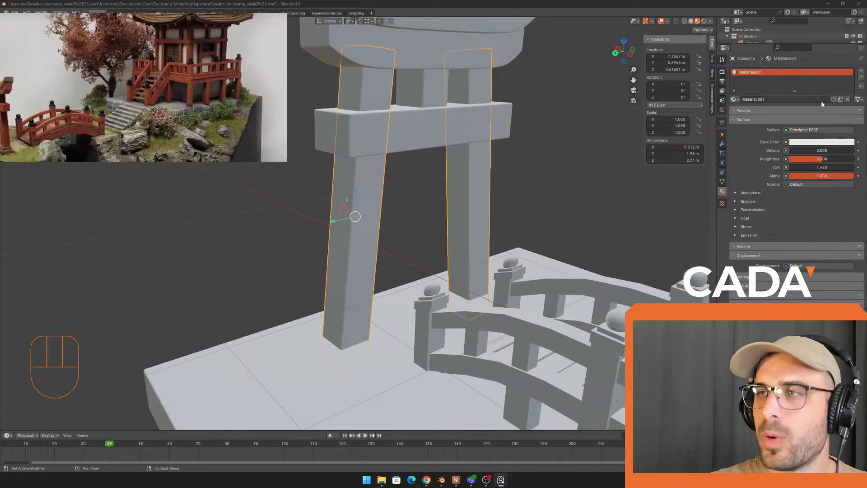
double_click(769, 71)
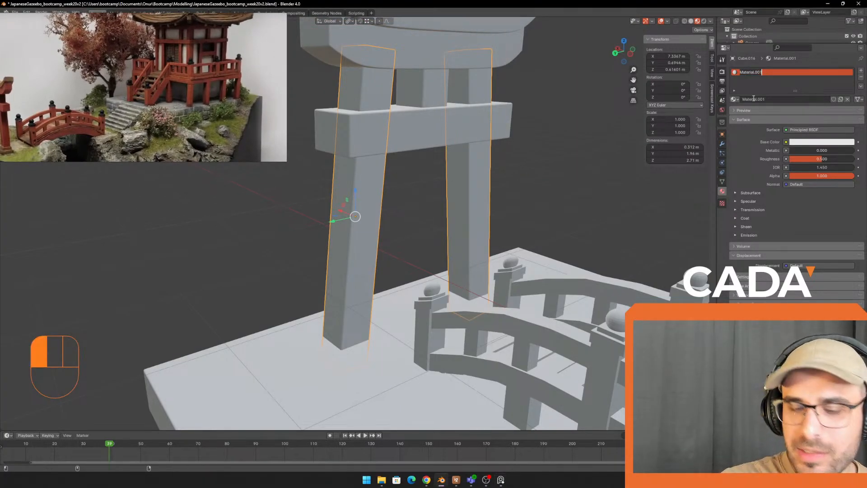
type("Red Wood")
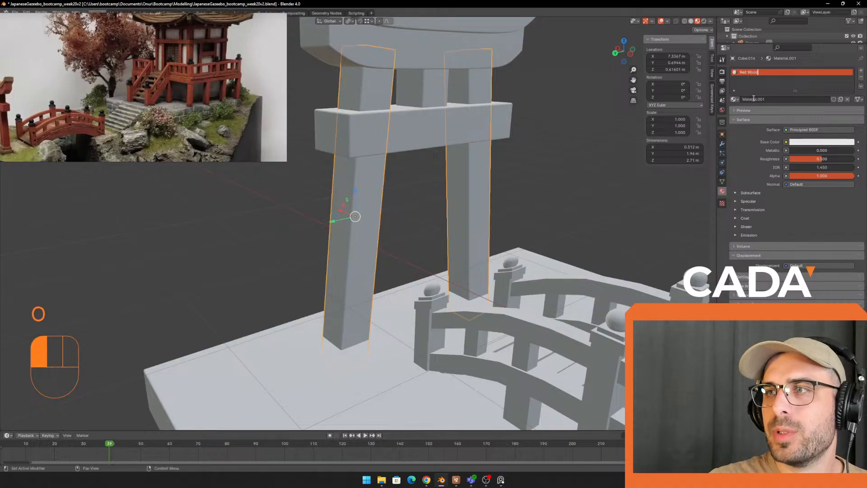
left_click(753, 98)
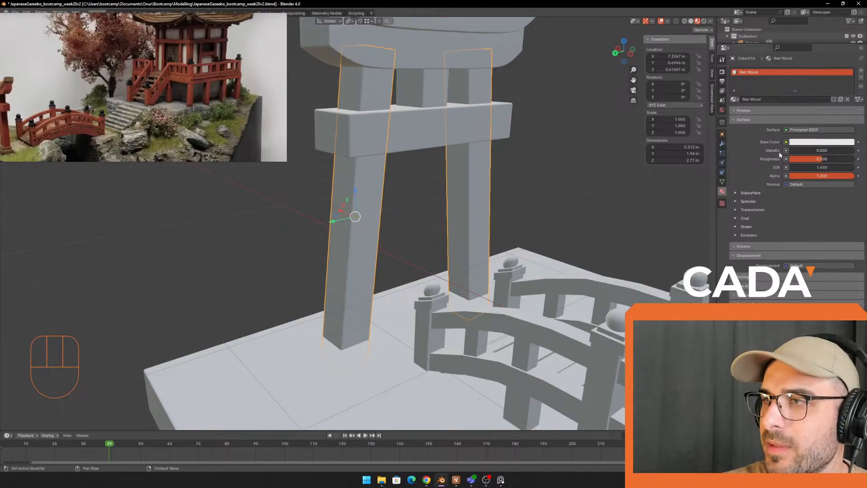
Step: Set the Red Wood base color to a warm red with a value of 0.750, matching the reference, and deselect the pillars
left_click(806, 143)
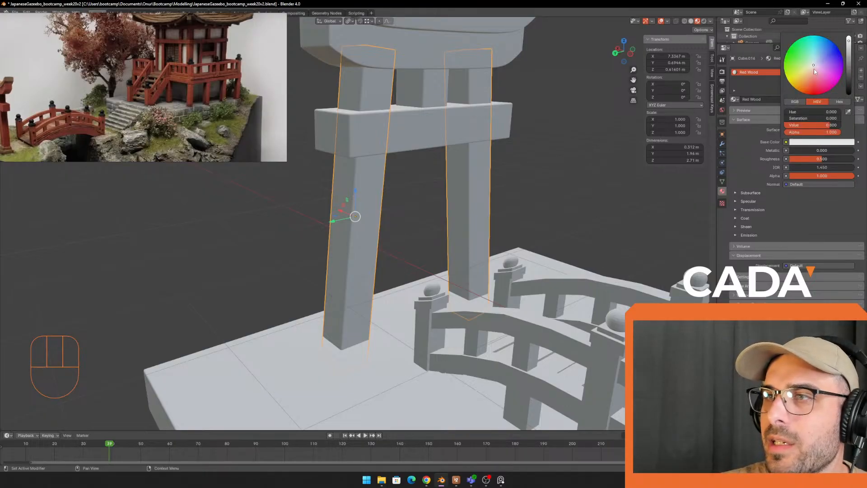
left_click_drag(813, 68, 813, 80)
left_click_drag(848, 43, 849, 47)
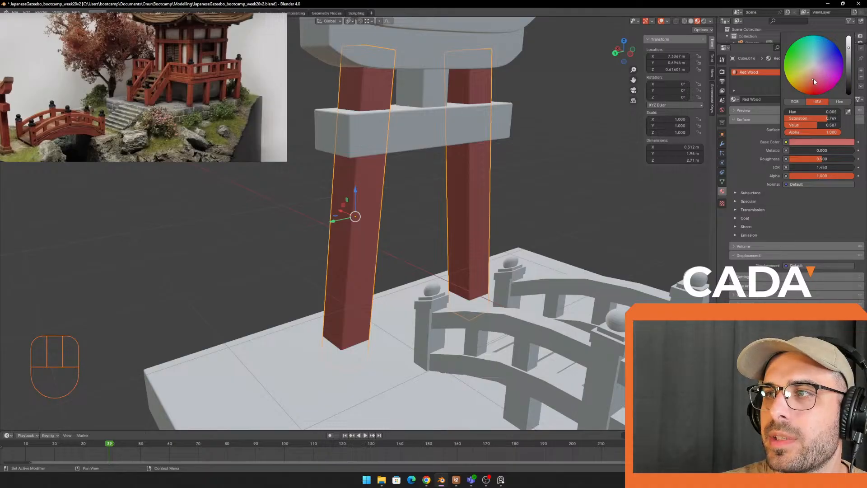
left_click_drag(811, 80, 811, 79)
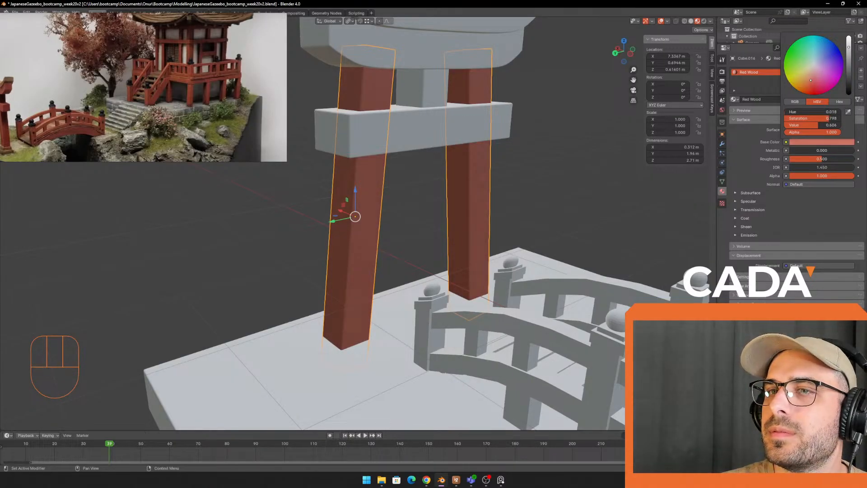
left_click_drag(849, 47, 849, 42)
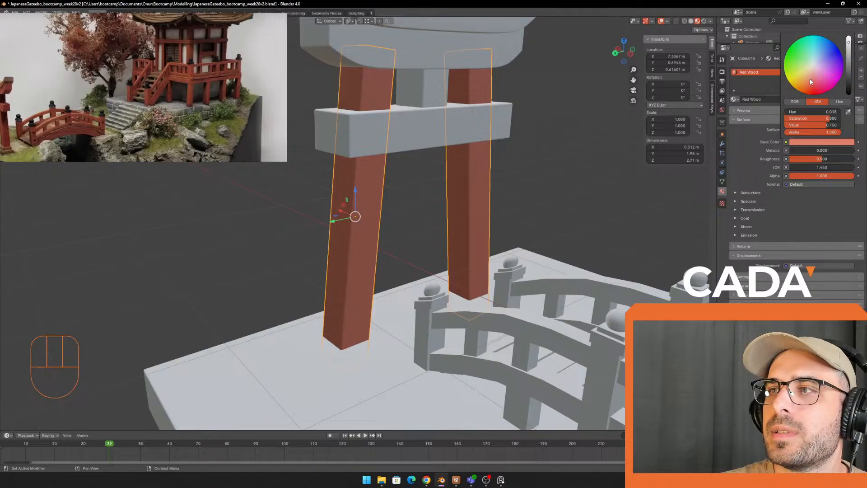
left_click_drag(810, 81, 811, 82)
left_click(575, 173)
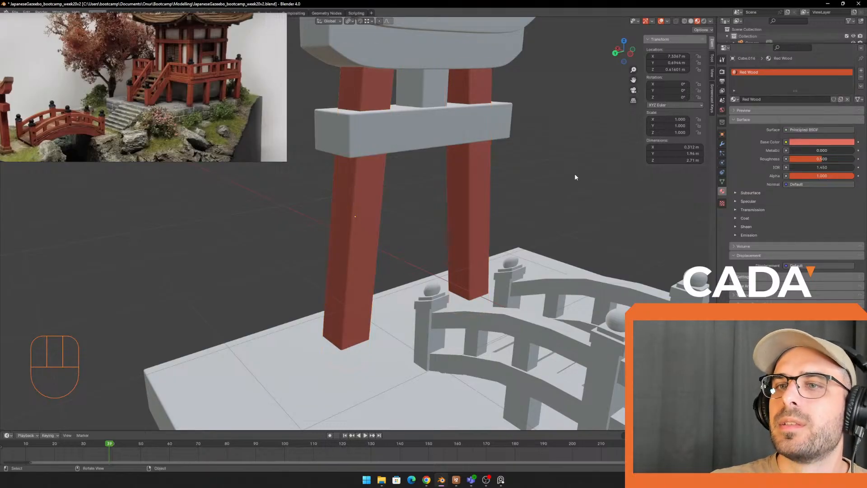
scroll(564, 168, "down", 2)
middle_click_drag(547, 153, 543, 169, "shift")
scroll(543, 169, "up", 2)
scroll(543, 169, "down", 1)
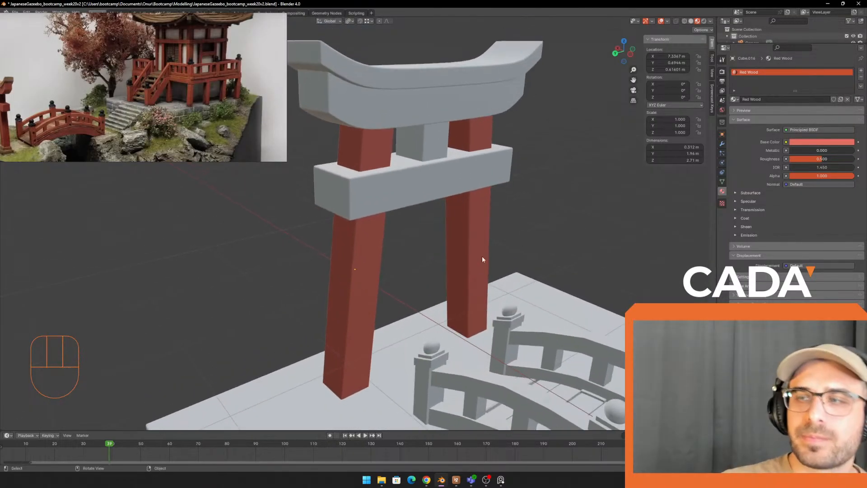
Step: Lower the roughness of the Red Wood material on the torii gate's pillars to about 0.368
left_click(482, 256)
scroll(505, 242, "up", 4)
middle_click_drag(506, 243, 488, 201, "shift")
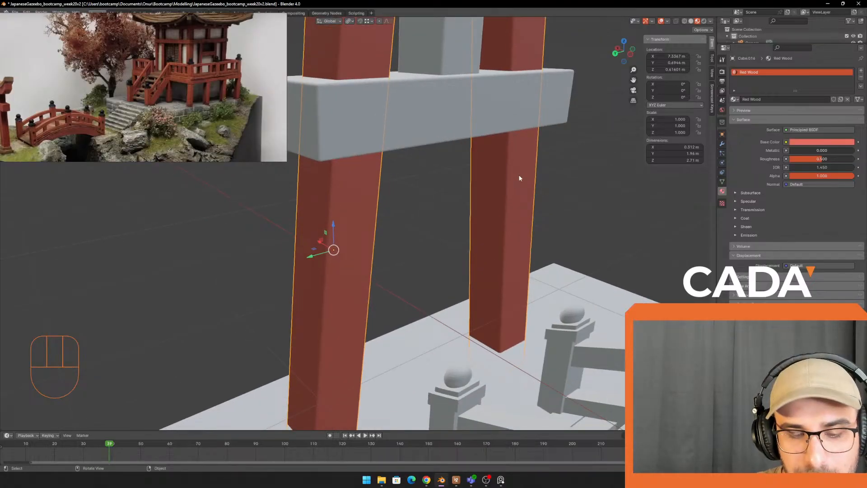
scroll(594, 172, "down", 4)
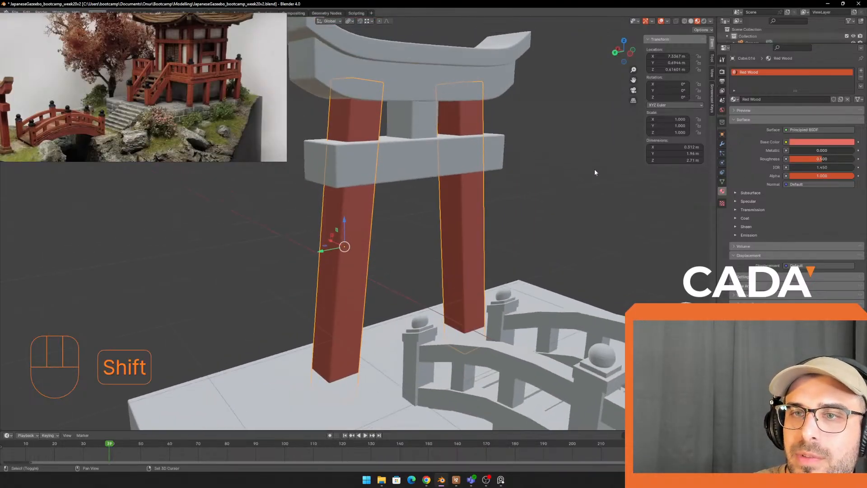
scroll(595, 172, "down", 2, "shift")
left_click_drag(822, 158, 789, 158)
middle_click_drag(624, 174, 497, 163)
middle_click_drag(497, 163, 388, 152, "shift")
scroll(502, 146, "down", 5)
middle_click_drag(388, 151, 363, 166, "shift")
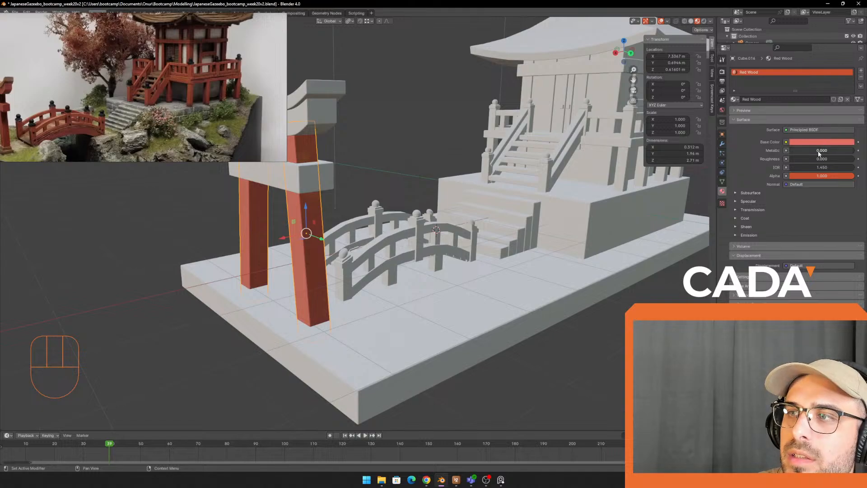
mouse_move(819, 159)
left_mouse_down()
mouse_move(841, 158)
mouse_move(805, 158)
mouse_move(814, 158)
left_mouse_up()
Step: Create a new material on the ball finial of the front post of the pavilion's stair railing
scroll(447, 172, "up", 3)
middle_click_drag(573, 152, 510, 185, "shift")
left_click(446, 170)
scroll(447, 171, "down", 1)
middle_click_drag(510, 185, 341, 169)
scroll(223, 126, "up", 4)
middle_click_drag(223, 126, 259, 127)
scroll(217, 86, "down", 5)
middle_click_drag(345, 145, 496, 212)
middle_click_drag(496, 212, 386, 226, "shift")
scroll(405, 205, "up", 5)
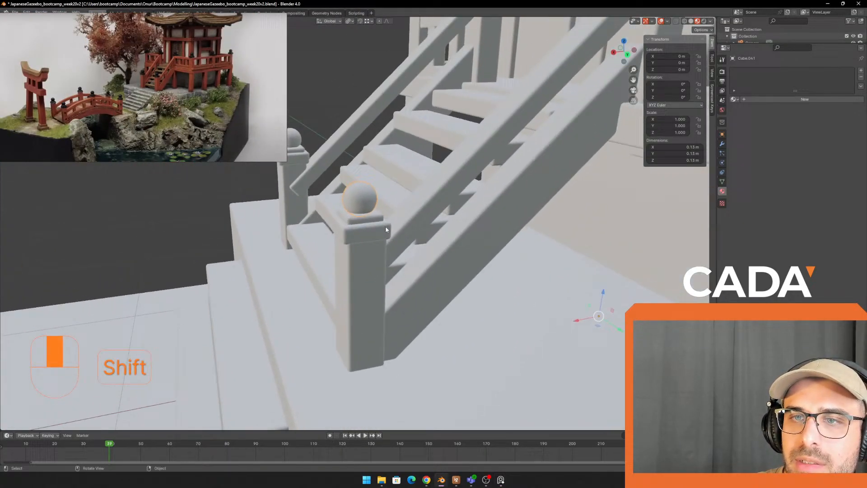
left_click(768, 100)
Step: Rename the finial's material BlackRail
double_click(772, 73)
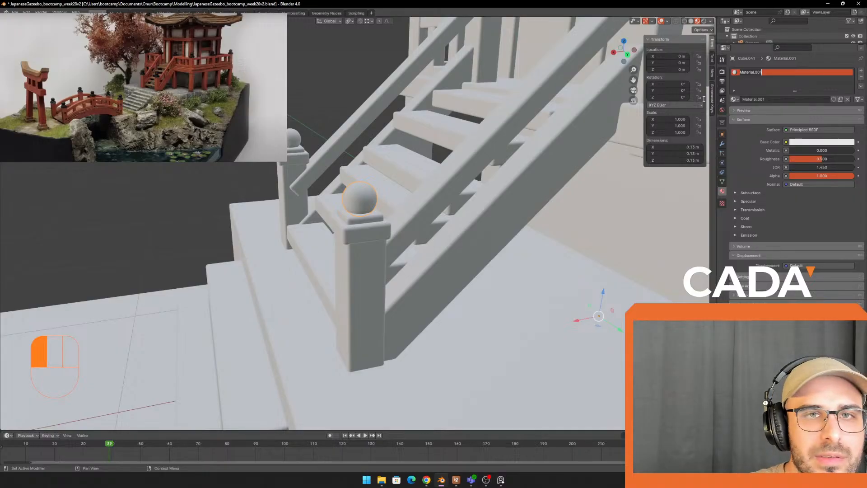
key("BackSpace")
type("Black")
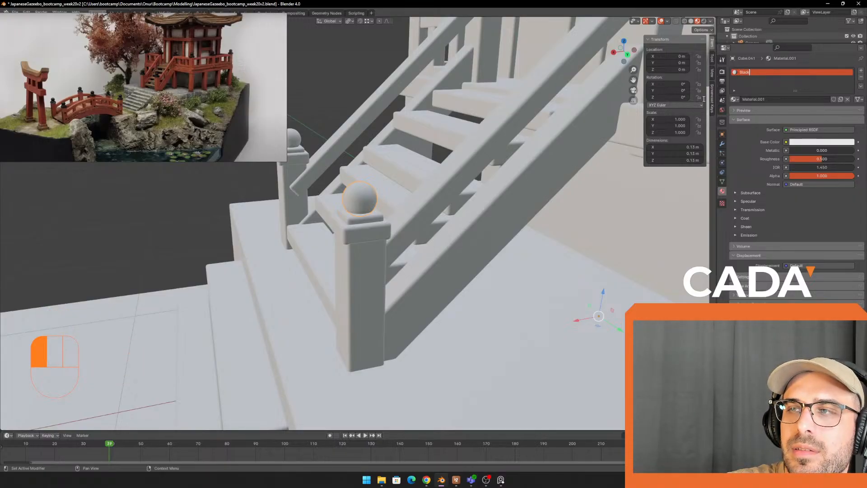
type("Rails")
key("BackSpace")
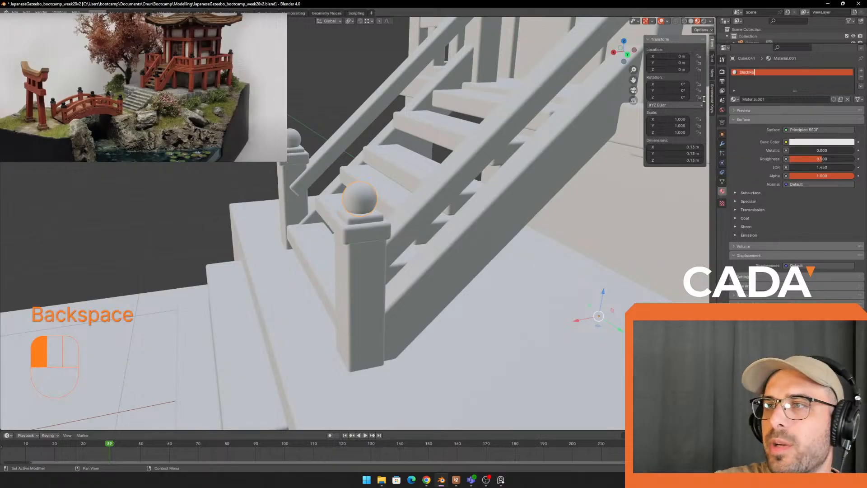
key("Return")
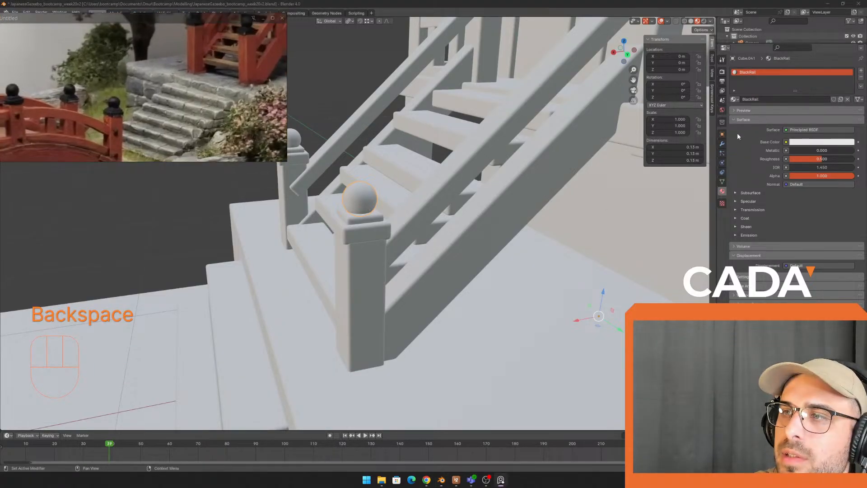
Step: Darken the BlackRail base color to near black, matching the post caps in the reference
left_click(818, 142)
left_click_drag(849, 50, 849, 90)
middle_click_drag(603, 118, 461, 229)
scroll(461, 230, "up", 1)
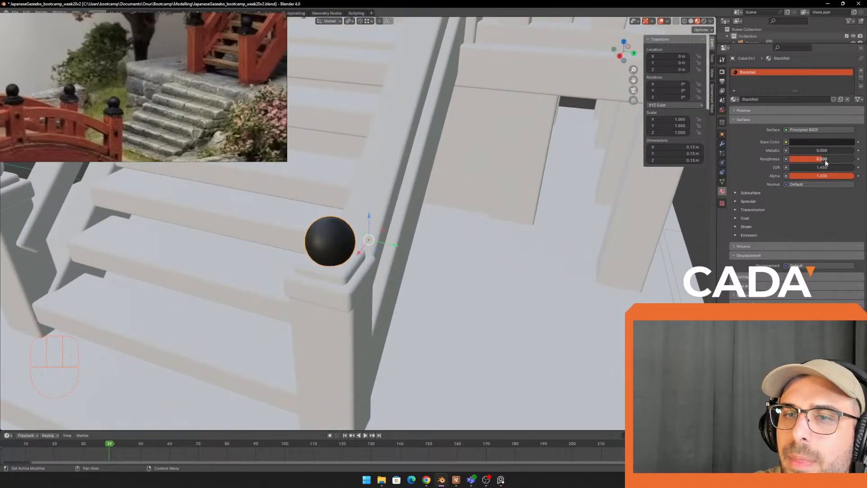
Step: Set BlackRail's metallic to 0.444 and roughness to 0.148, using Rendered viewport shading to judge the finish
left_click_drag(826, 163, 819, 158)
middle_click_drag(617, 224, 586, 177)
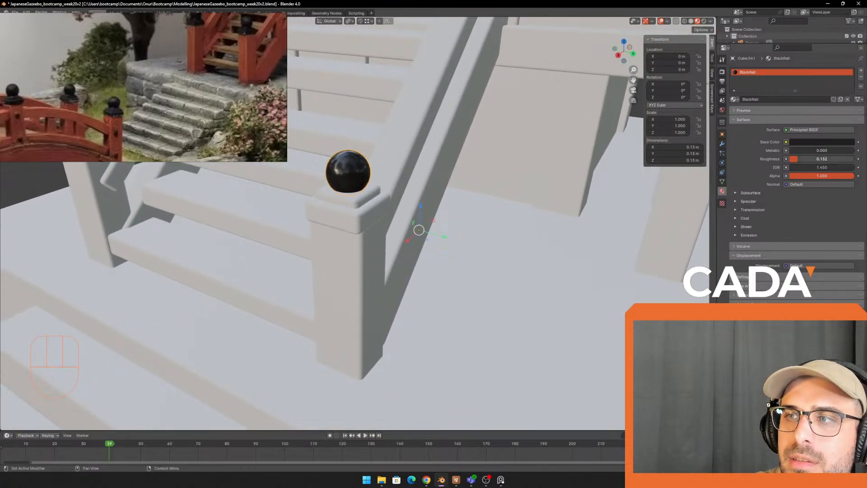
left_click_drag(798, 158, 820, 150)
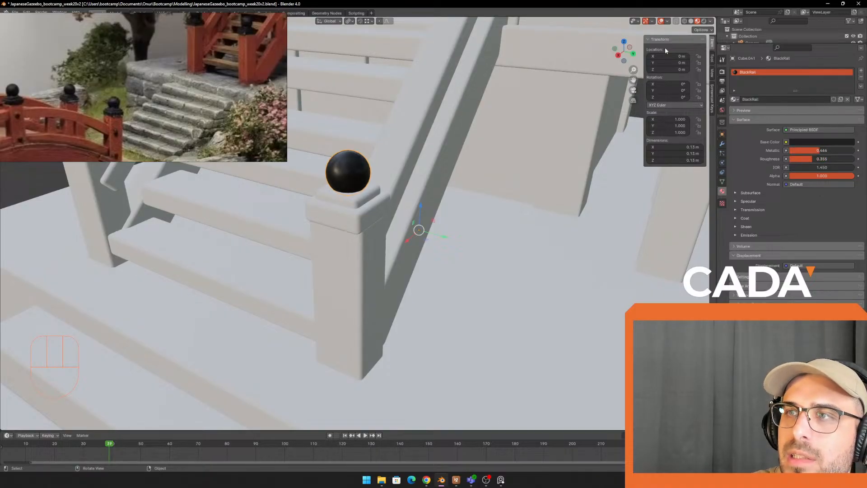
left_click(704, 21)
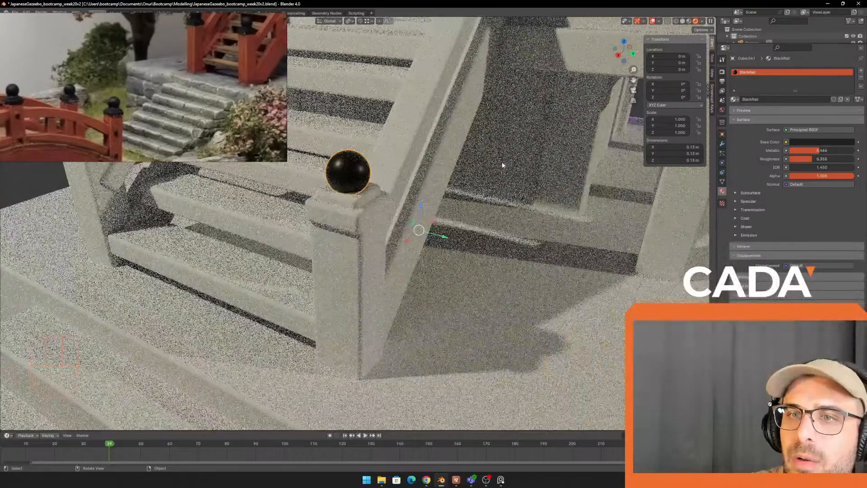
left_click_drag(815, 159, 799, 161)
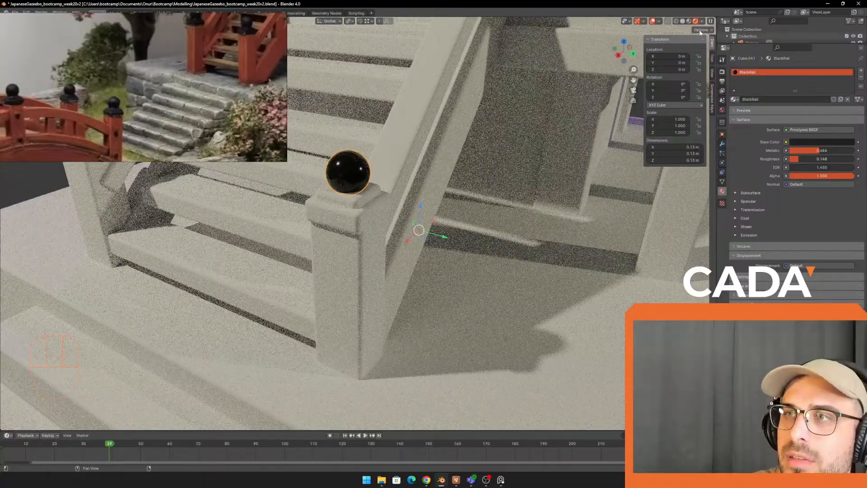
Step: Select the torii gate's pillars and raise the Red Wood roughness to 0.694
scroll(479, 97, "down", 6)
middle_click_drag(421, 117, 542, 102)
scroll(399, 138, "down", 4)
middle_click_drag(329, 155, 331, 180)
scroll(331, 175, "down", 1)
left_click(289, 204)
middle_click_drag(384, 112, 470, 171, "shift")
scroll(519, 172, "up", 1)
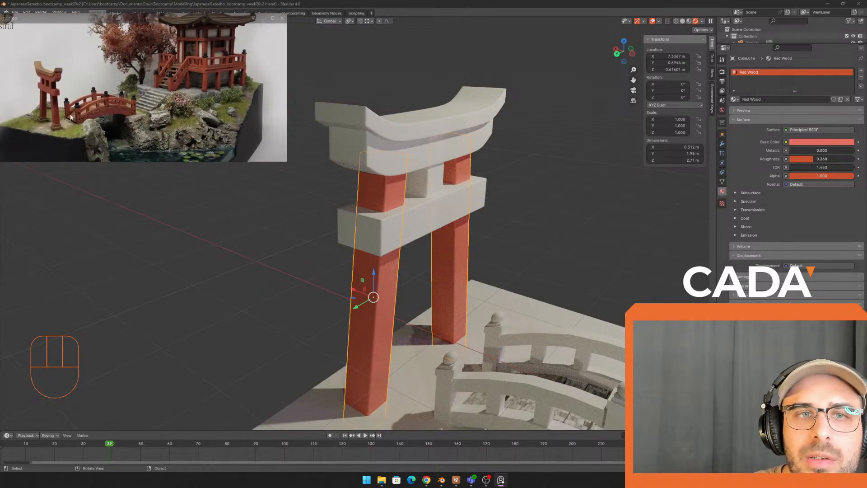
middle_click_drag(414, 192, 456, 199)
middle_click_drag(456, 199, 505, 170, "shift")
scroll(407, 131, "down", 3)
scroll(505, 170, "up", 2)
scroll(418, 216, "up", 4)
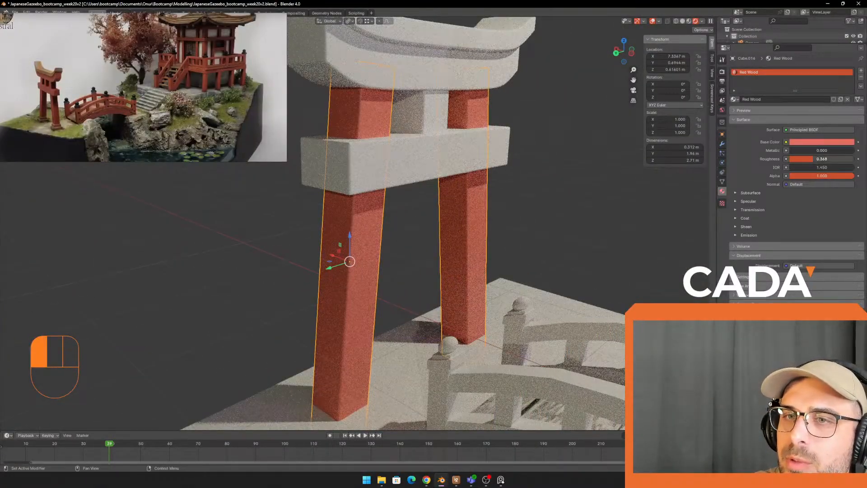
left_click_drag(820, 159, 835, 159)
Step: Assign the existing Red Wood material to the torii gate's straight lower crossbeam
scroll(541, 198, "up", 5)
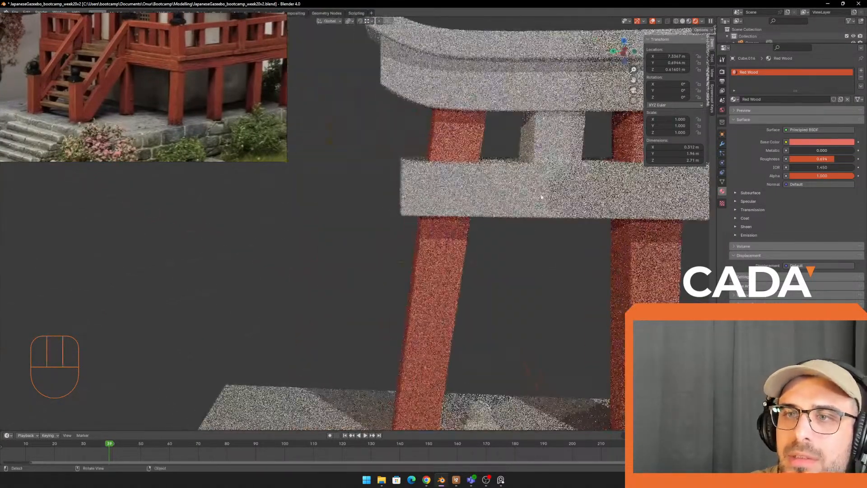
left_click(562, 200)
middle_click_drag(562, 200, 463, 218, "shift")
left_click(354, 225)
middle_click_drag(478, 206, 415, 219)
middle_click_drag(421, 185, 473, 201, "shift")
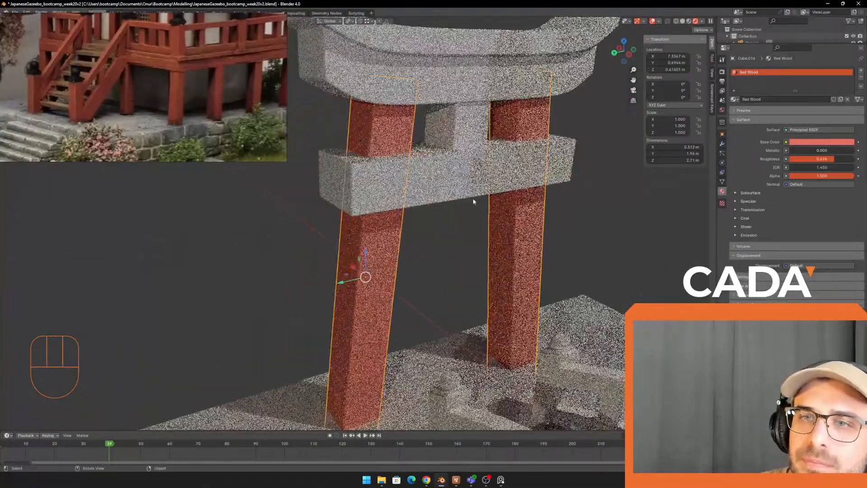
left_click(473, 201)
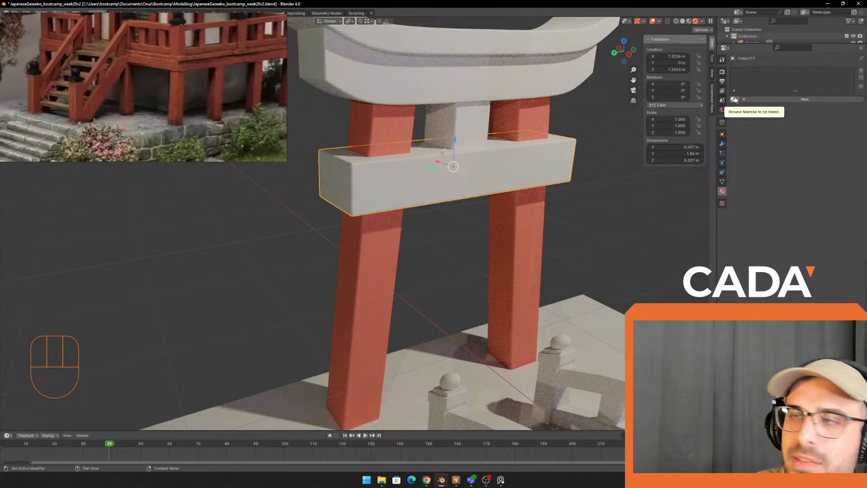
left_click(735, 100)
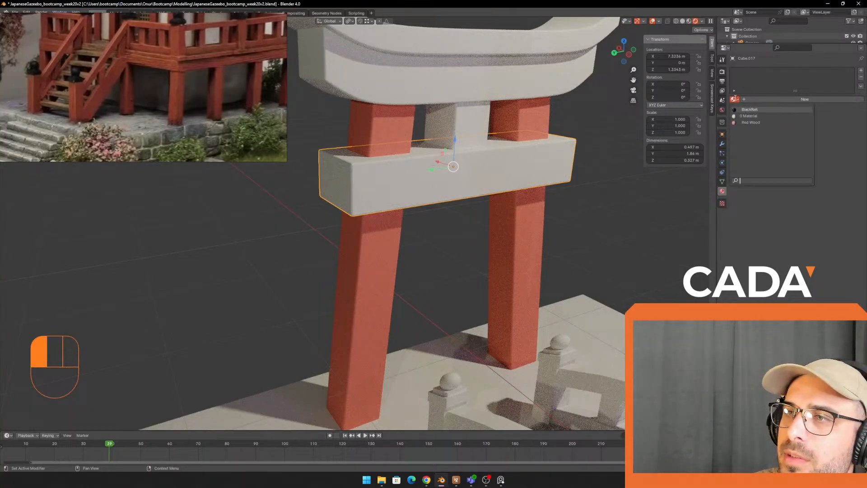
left_click(751, 123)
Step: Assign Red Wood to the gate's short central strut and to the curved beam beneath the top cap
scroll(451, 203, "down", 3)
left_click(508, 138)
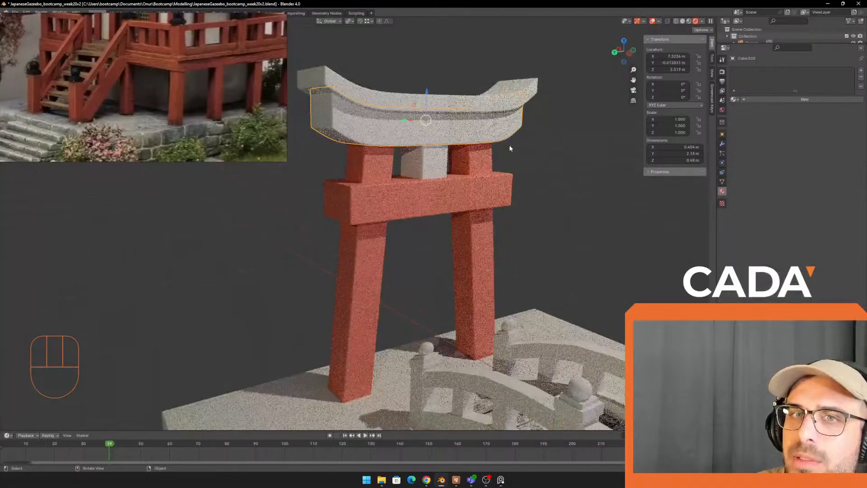
left_click(430, 161)
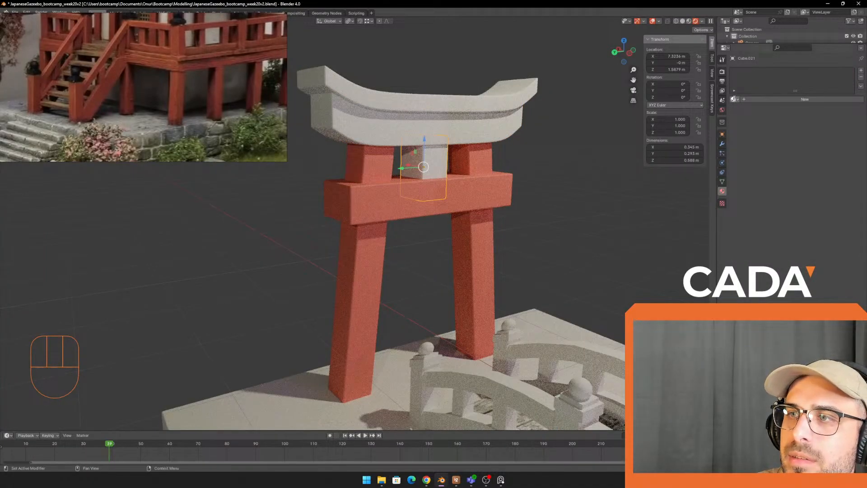
left_click(760, 122)
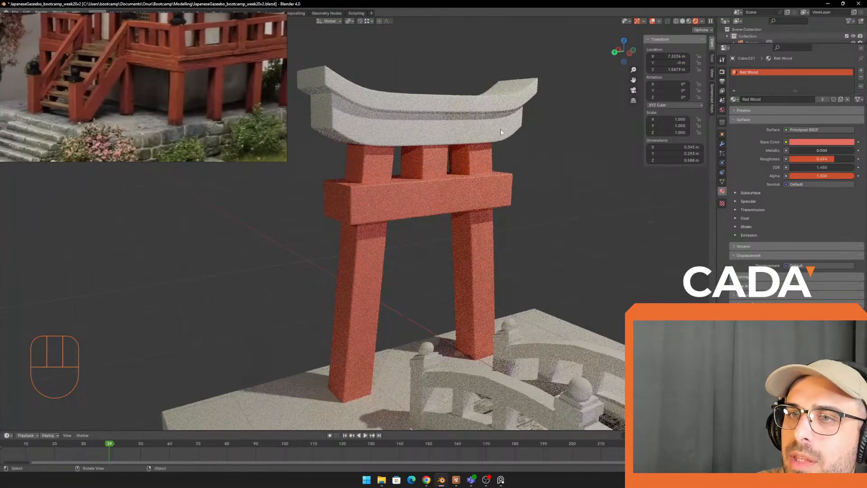
left_click(500, 132)
left_click(751, 122)
Step: Assign Red Wood to the torii gate's curved top cap and clear the selection
left_click(434, 80)
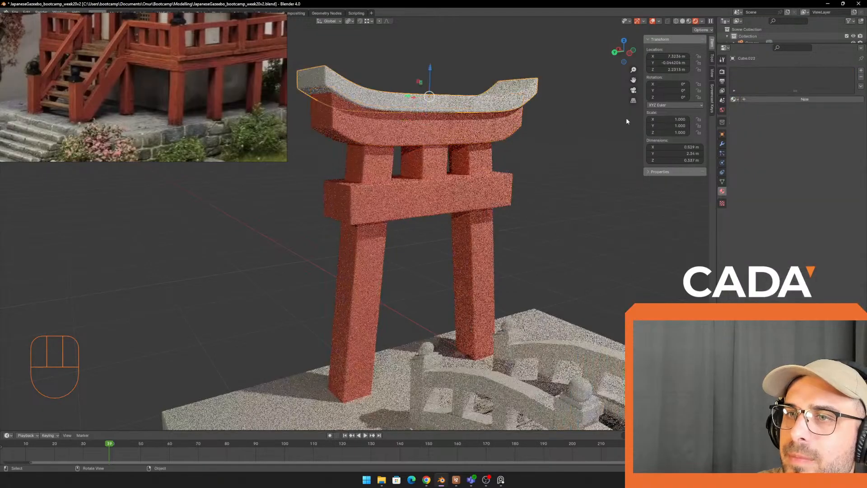
left_click(748, 121)
left_click(549, 143)
Step: Compare the torii gate with the diorama reference, examining the color of its top cap
scroll(542, 147, "down", 5)
middle_click_drag(420, 169, 510, 160)
middle_click_drag(334, 160, 427, 157)
scroll(108, 126, "down", 5)
middle_click_drag(91, 135, 169, 102)
middle_click_drag(462, 147, 351, 167)
scroll(40, 100, "up", 4)
middle_click_drag(50, 95, 168, 118)
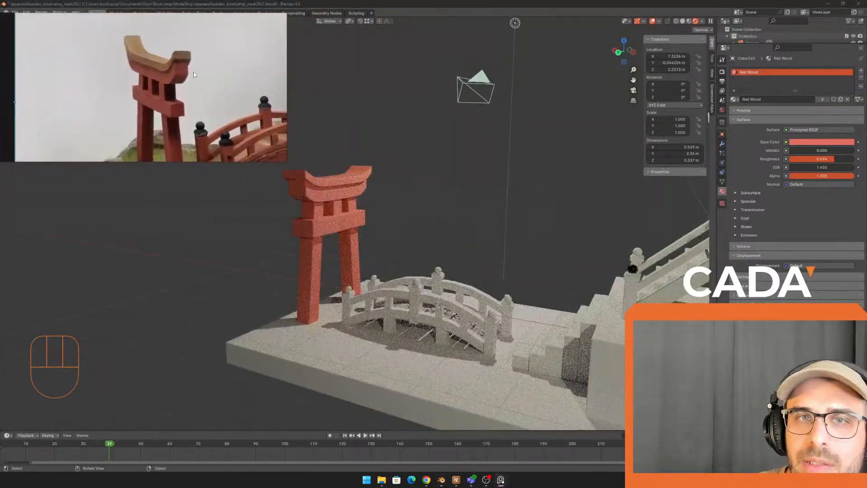
scroll(197, 82, "down", 4)
scroll(223, 96, "up", 1)
scroll(380, 164, "up", 4)
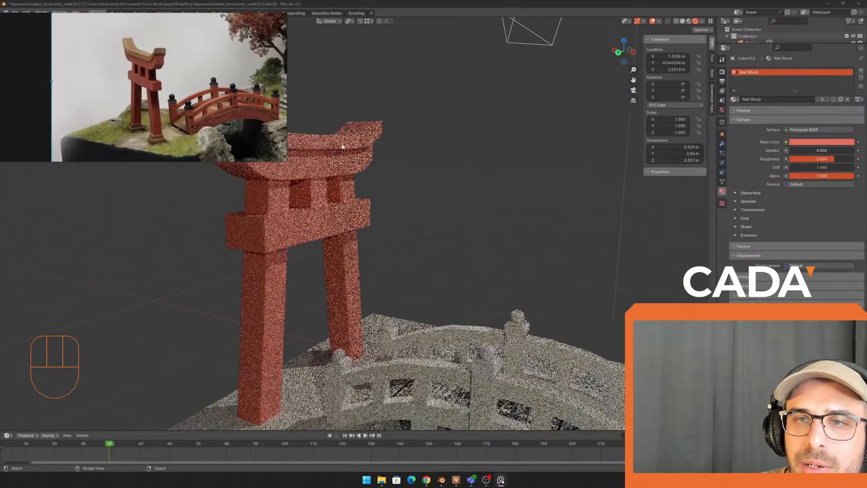
Step: Remove Red Wood from the torii gate's curved top cap and create a new material there
left_click(345, 145)
middle_click_drag(402, 142, 574, 149, "shift")
middle_click_drag(578, 147, 465, 147)
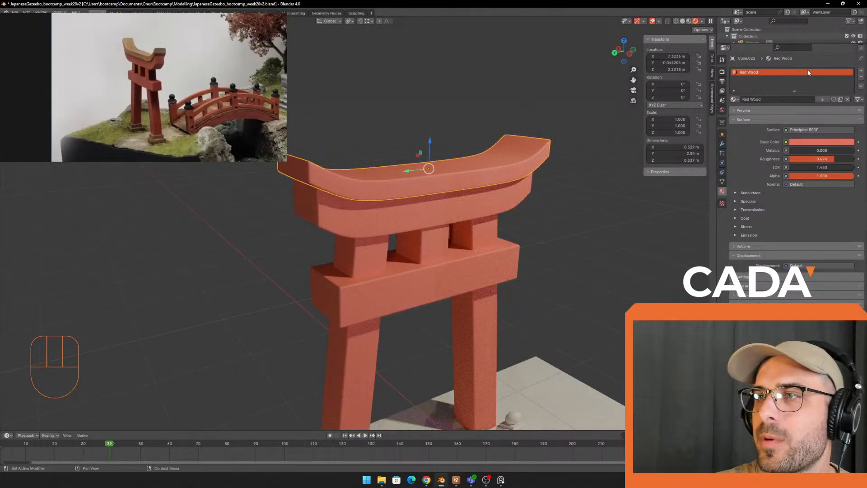
left_click(861, 77)
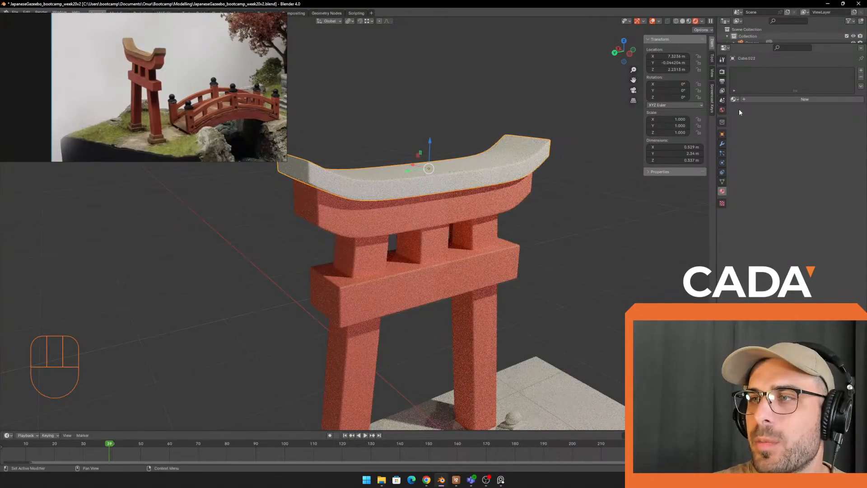
left_click(777, 98)
Step: Rename the top cap's material Brown Wood
double_click(749, 72)
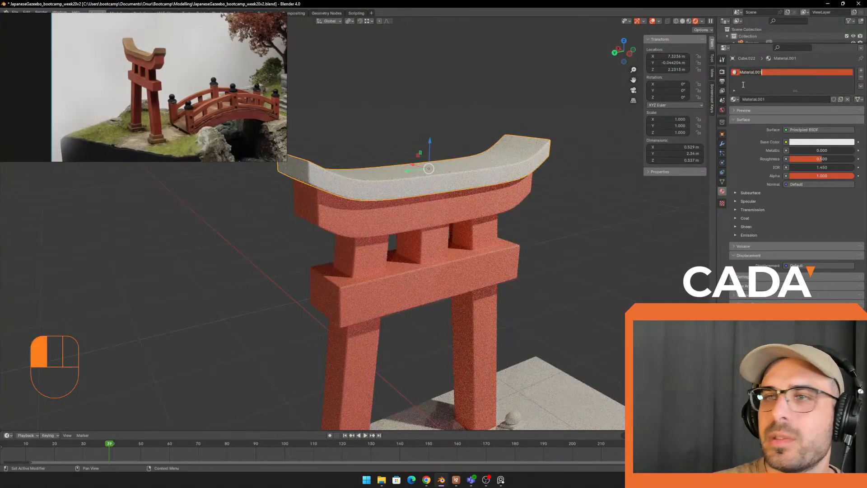
type("R")
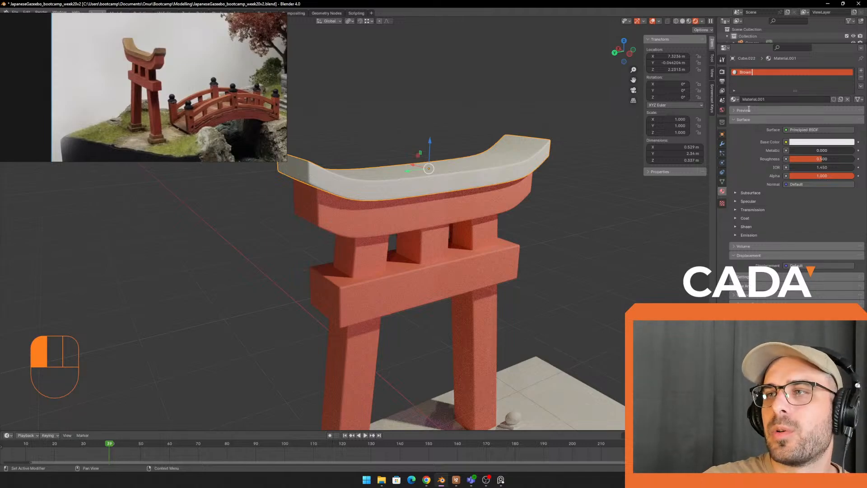
type("rown B")
key("BackSpace")
type("Wood")
key("Return")
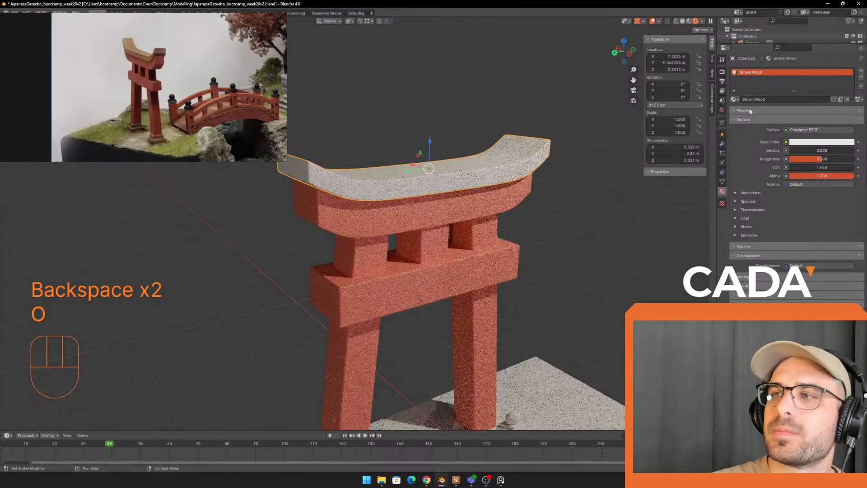
Step: Set the Brown Wood base color to a light orange-brown, raise its roughness and deselect the top cap
left_click(822, 143)
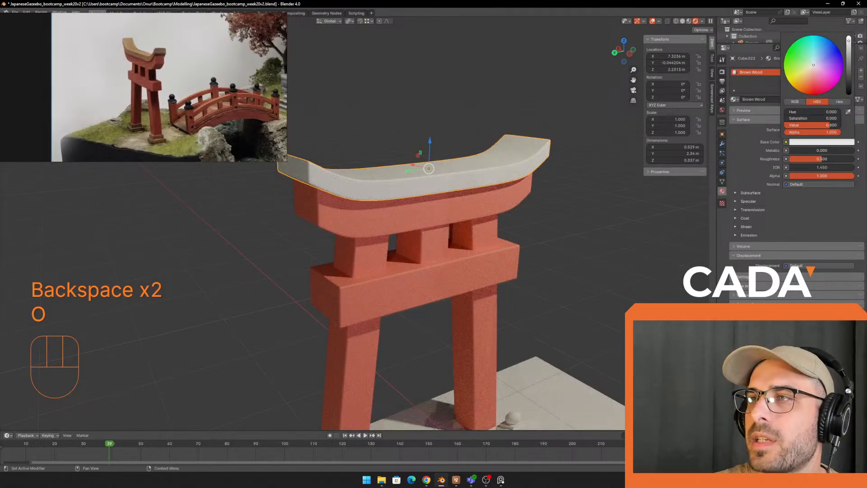
left_click(810, 75)
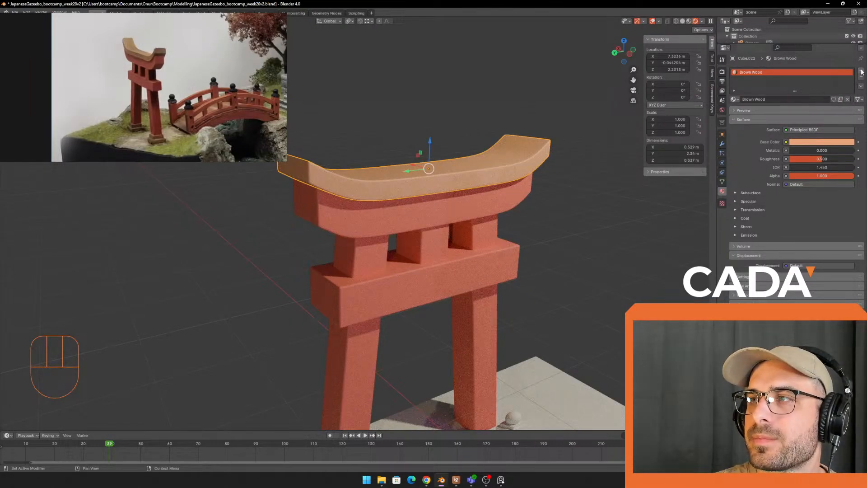
mouse_move(825, 159)
left_mouse_down()
mouse_move(815, 159)
mouse_move(836, 159)
left_mouse_up()
left_click(551, 228)
Step: Inspect the garden bridge's railings, posts and deck from several sides, including its mesh in Edit Mode
scroll(542, 228, "down", 4)
middle_click_drag(487, 228, 515, 199)
middle_click_drag(518, 164, 502, 144, "shift")
middle_click_drag(575, 235, 522, 147)
left_click(405, 244)
middle_click_drag(405, 245, 430, 254)
scroll(463, 215, "up", 3)
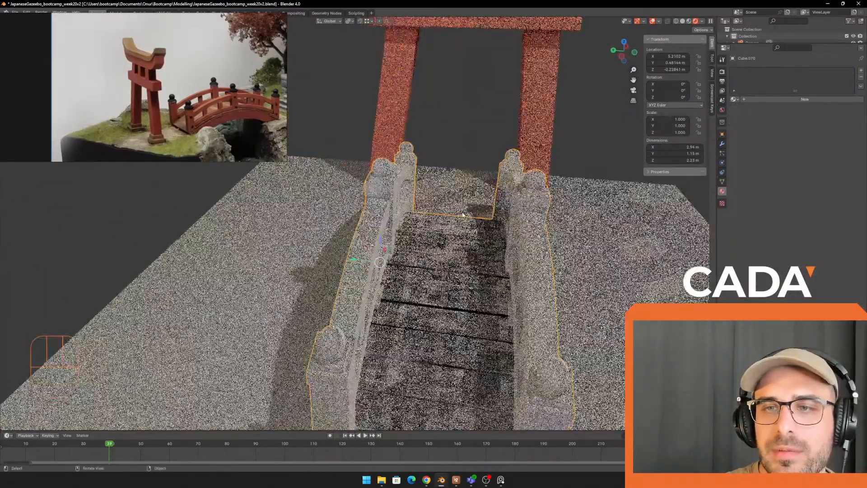
key("Tab")
middle_click_drag(430, 220, 492, 172)
key("Tab")
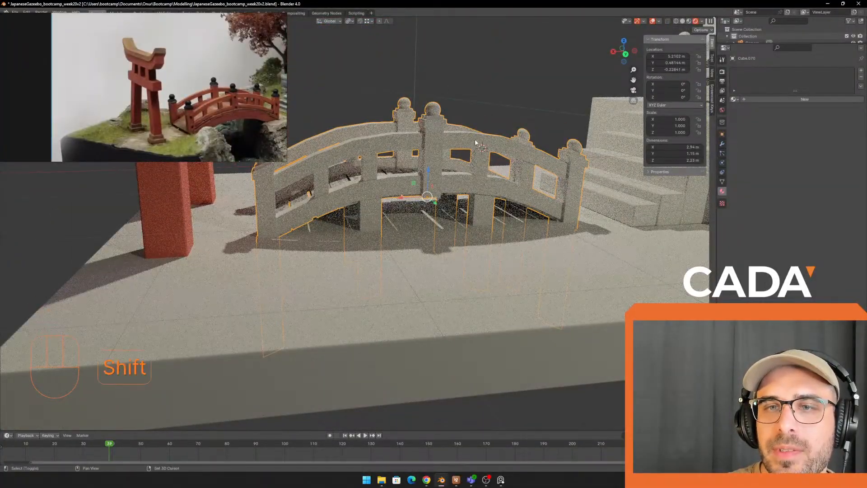
middle_click_drag(475, 140, 446, 163, "shift")
left_click(445, 163)
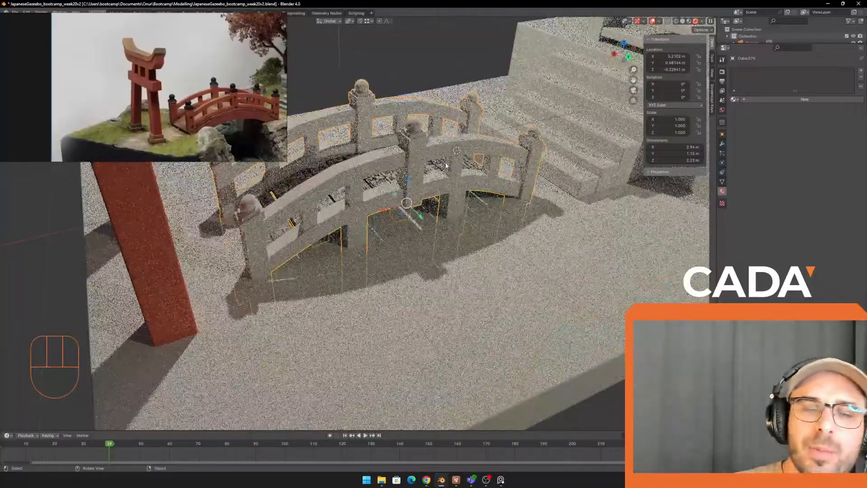
Step: Show more of the diorama in the reference photo and switch the viewport at the pavilion staircase to Material Preview shading
left_click_drag(512, 180, 511, 179)
middle_click_drag(511, 179, 280, 222, "shift")
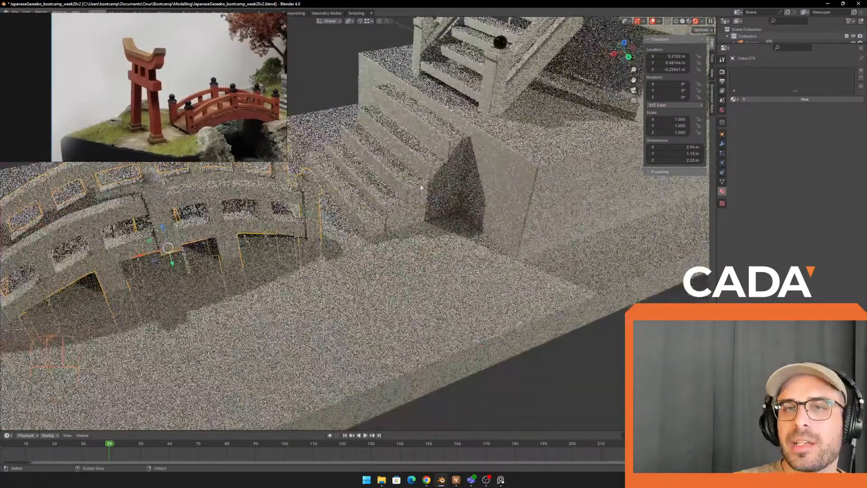
scroll(193, 123, "down", 3)
left_click(212, 123)
scroll(217, 126, "down", 2)
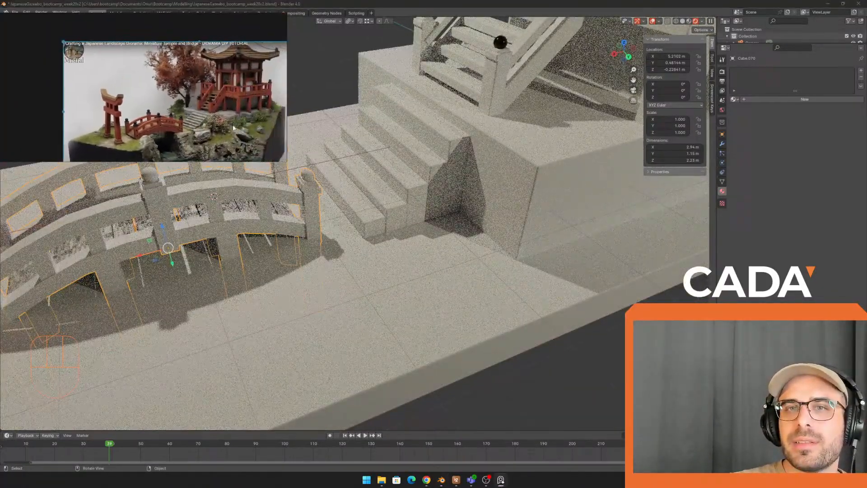
left_click(462, 95)
mouse_move(454, 135)
middle_mouse_down("shift")
mouse_move(433, 228)
mouse_move(449, 227)
mouse_move(458, 197)
mouse_move(417, 216)
middle_mouse_up("shift")
scroll(440, 228, "up", 2)
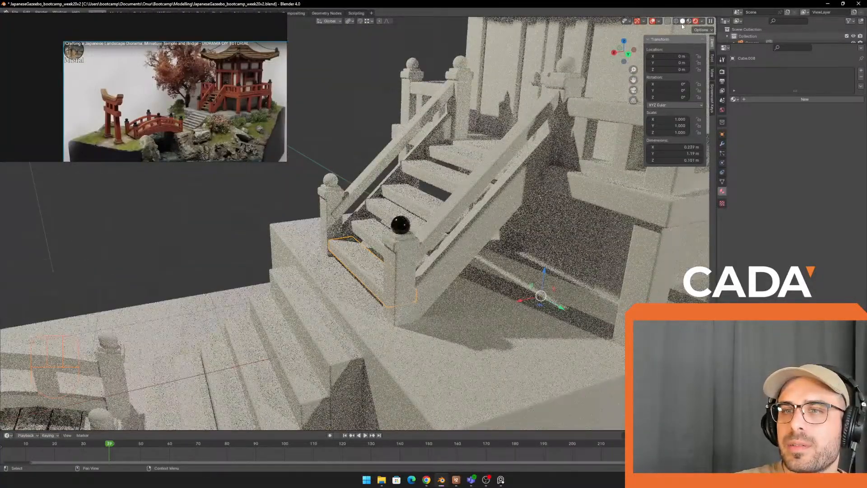
left_click(682, 22)
left_click(704, 22)
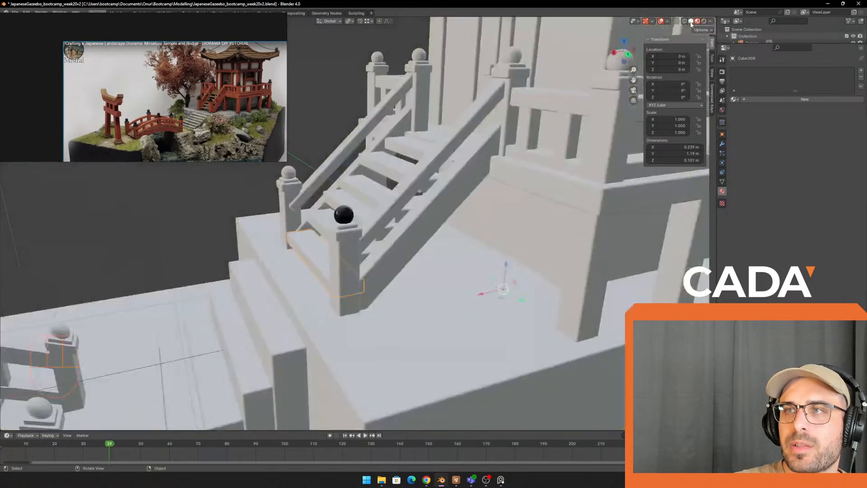
Step: Assign the existing Red Wood material to the upper handrail on the near side of the pavilion staircase
middle_click_drag(413, 168, 382, 173, "shift")
left_click(356, 200)
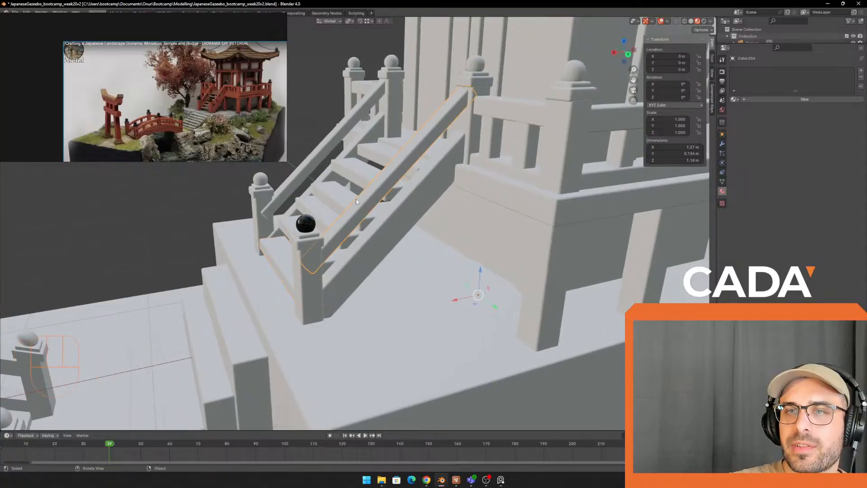
middle_click_drag(356, 200, 384, 186)
scroll(388, 182, "down", 2)
middle_click_drag(400, 179, 376, 211, "shift")
scroll(375, 211, "up", 2)
left_click(755, 99)
left_click(735, 99)
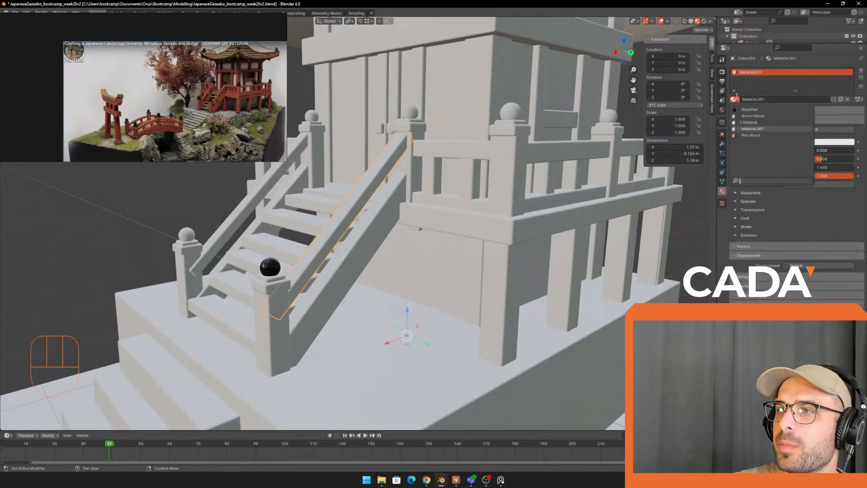
left_click(862, 77)
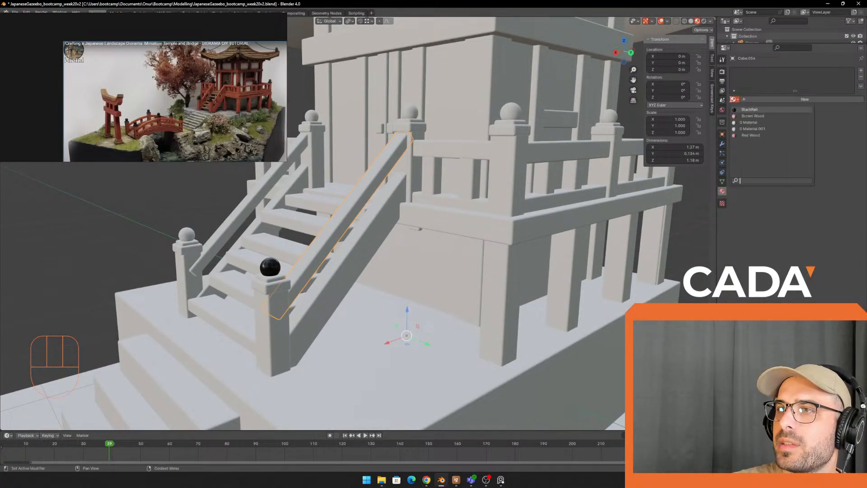
left_click(752, 135)
Step: Assign Red Wood to the near side's lower stair rail and the post at its foot
left_click(370, 232)
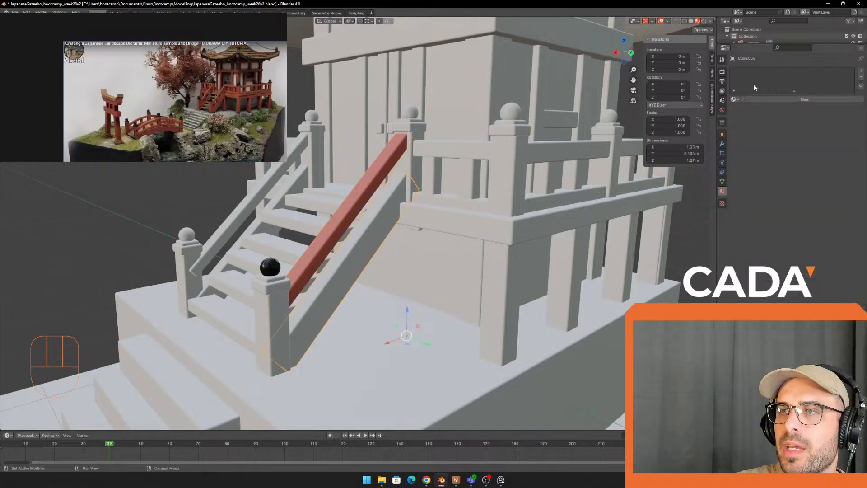
left_click(758, 137)
left_click(277, 312)
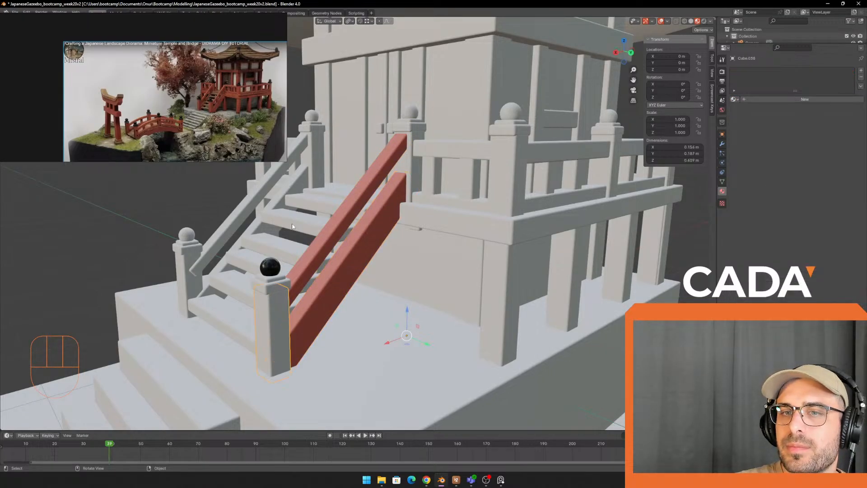
middle_click_drag(280, 311, 292, 311)
left_click(751, 135)
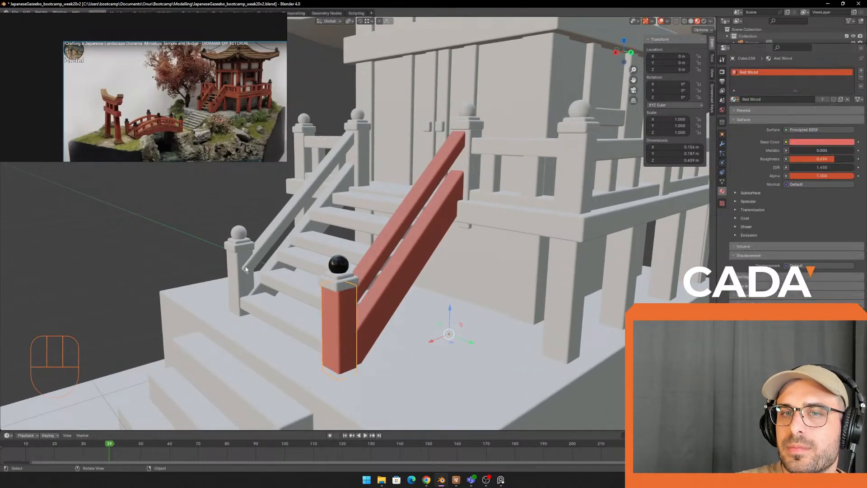
Step: Assign Red Wood to the front post, handrail and lower rail on the far side of the staircase
left_click(248, 275)
left_click(742, 100)
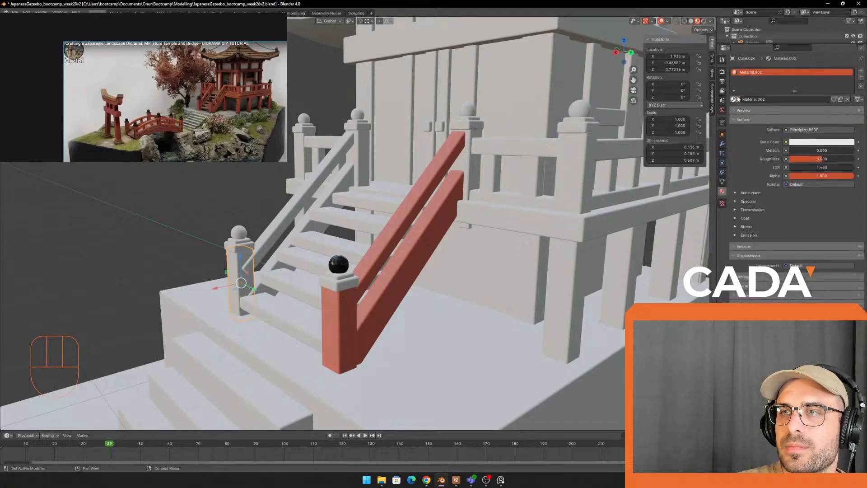
left_click(860, 76)
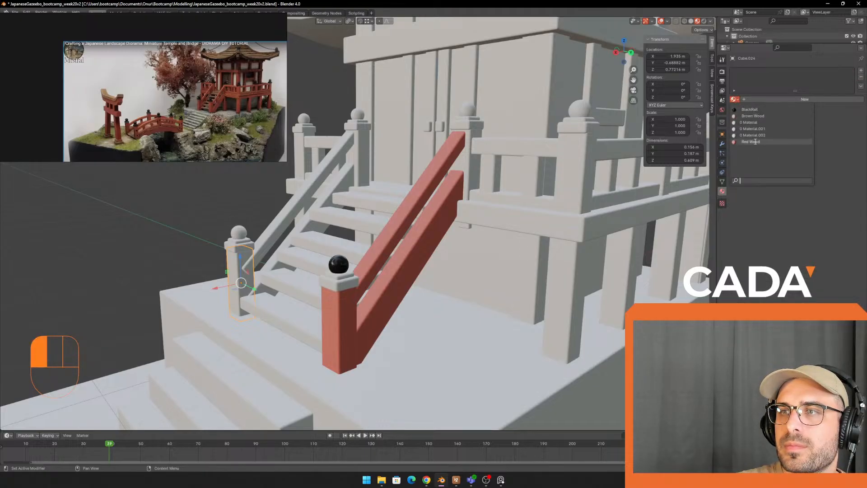
left_click(751, 142)
left_click(321, 184)
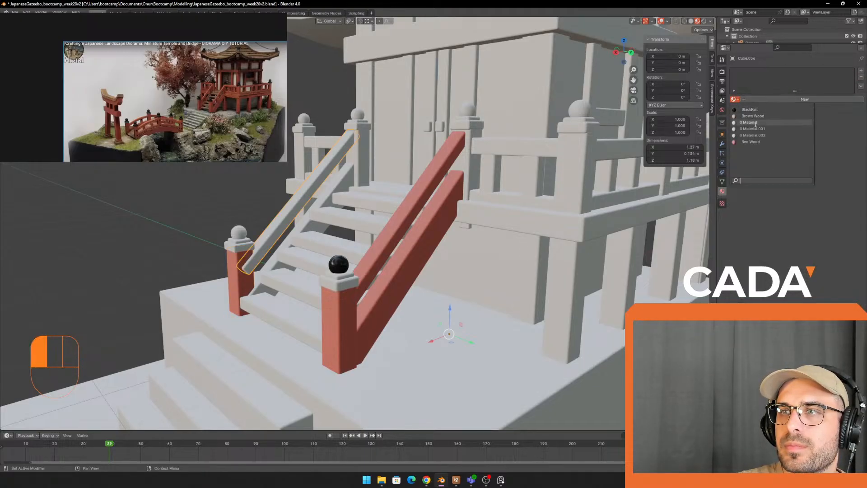
left_click(752, 141)
left_click(352, 175)
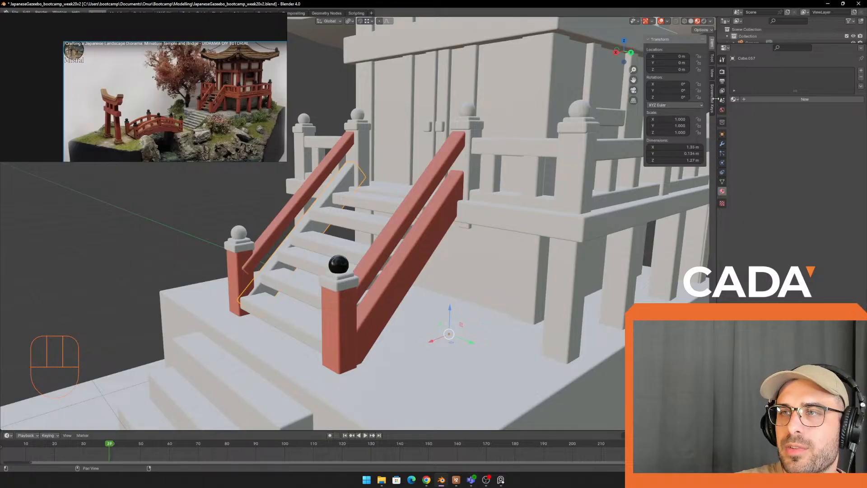
left_click(758, 142)
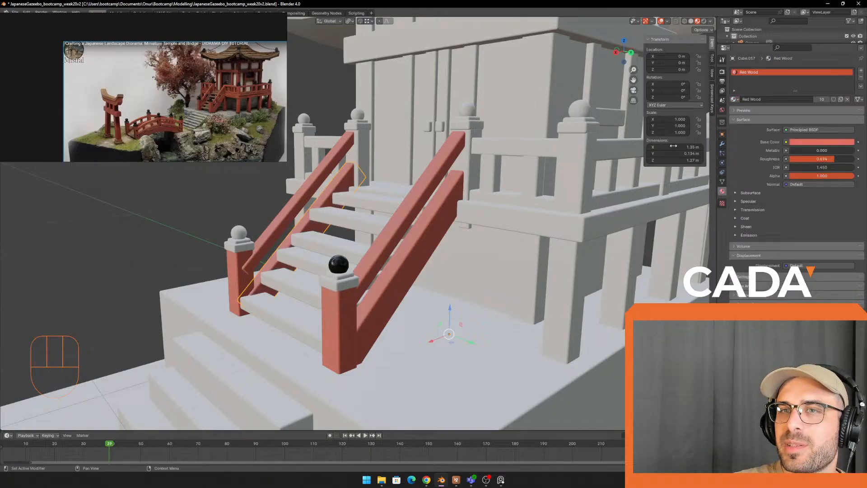
Step: Assign Red Wood to both railing posts at the head of the pavilion staircase
left_click(361, 141)
left_click(751, 142)
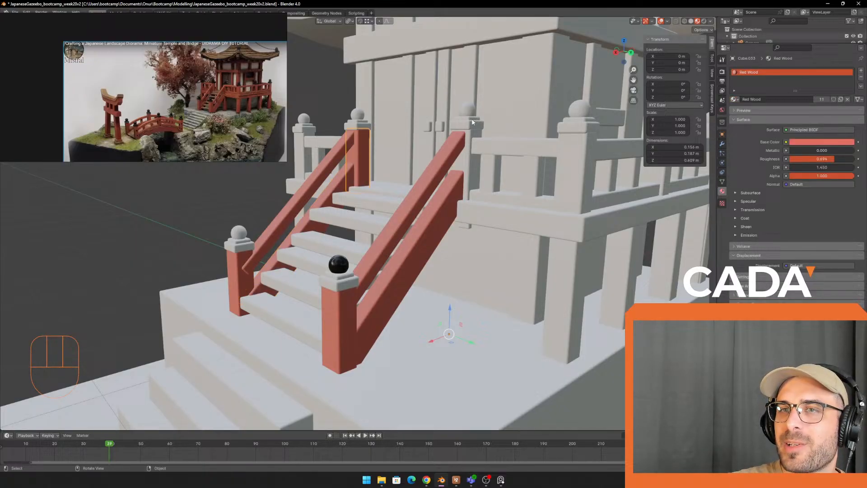
left_click(471, 162)
left_click(751, 142)
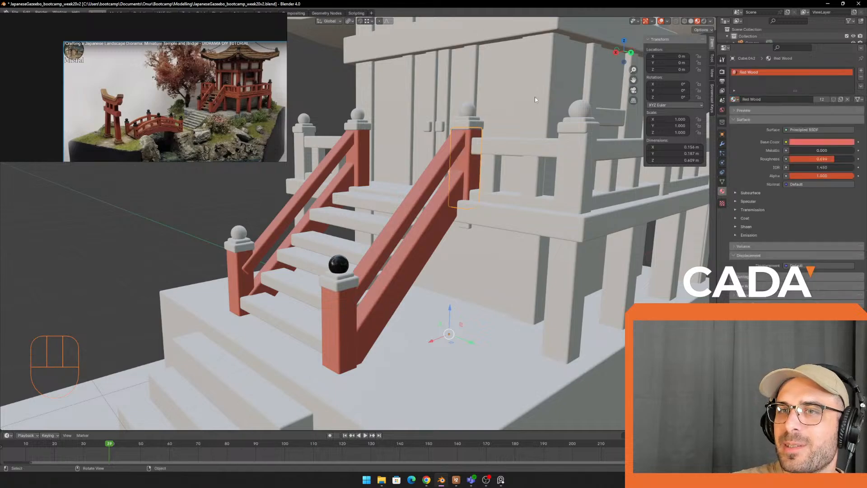
Step: Assign Brown Wood to the two uppermost treads of the pavilion staircase
middle_click_drag(535, 97, 330, 173)
left_click(333, 166)
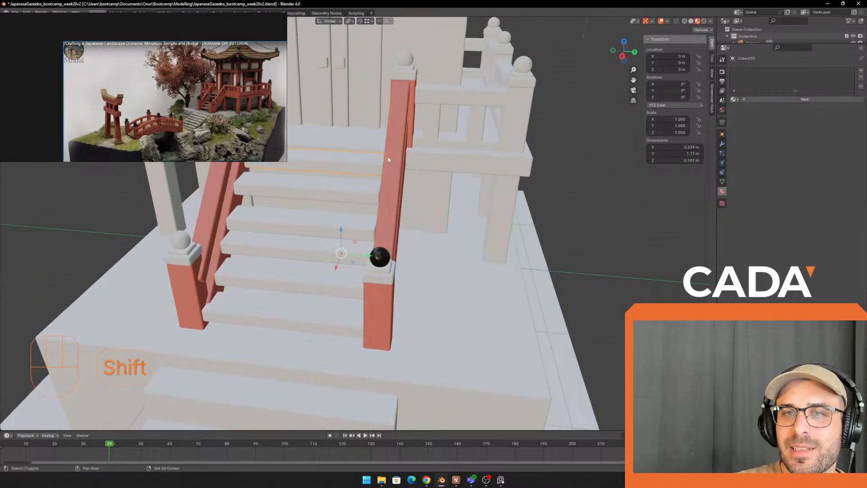
middle_click_drag(387, 158, 488, 155, "shift")
left_click(753, 116)
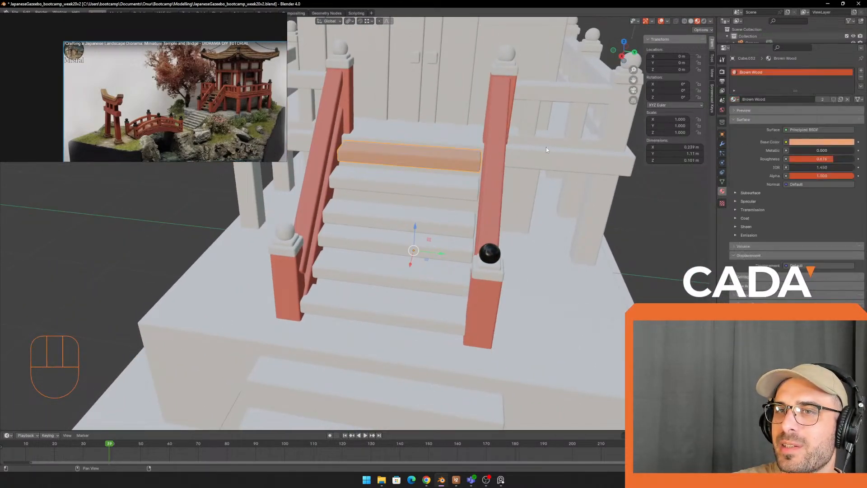
left_click(468, 188)
middle_click_drag(535, 135, 610, 130)
scroll(448, 135, "down", 5)
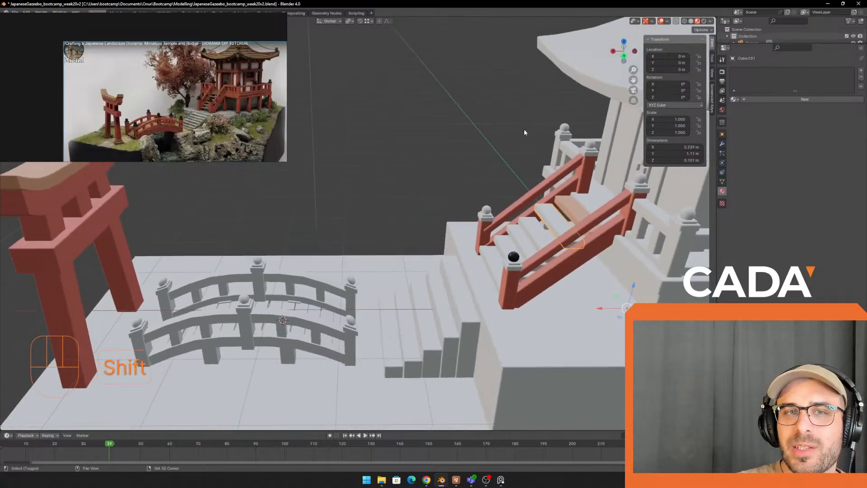
middle_click_drag(409, 133, 495, 138)
scroll(495, 137, "up", 2)
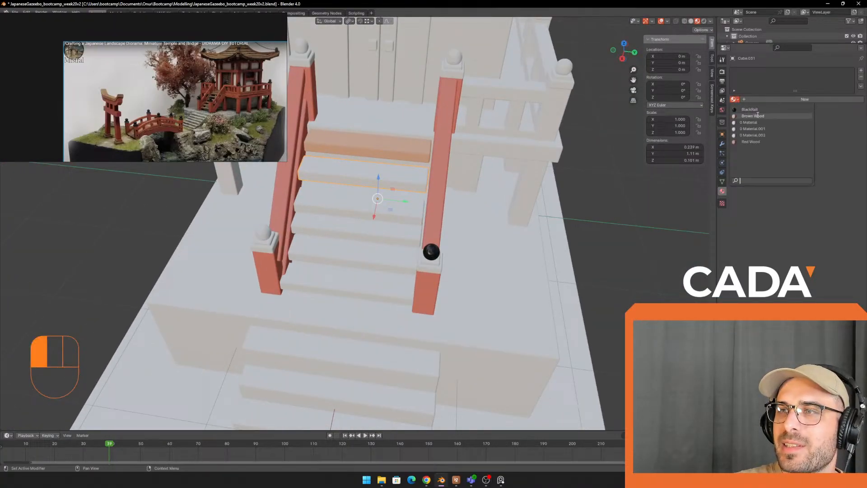
left_click(753, 116)
Step: Assign Brown Wood to the pavilion's floor slab behind the stairs
left_click(383, 205)
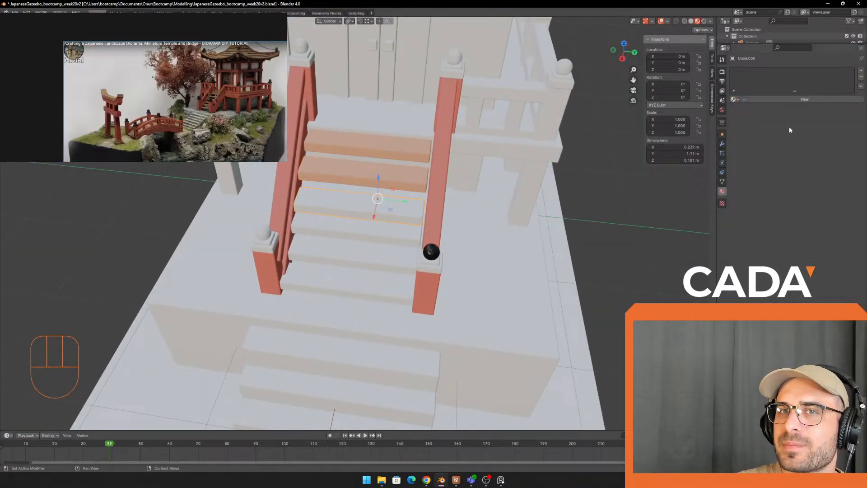
left_click(370, 108)
middle_click_drag(503, 118, 491, 102)
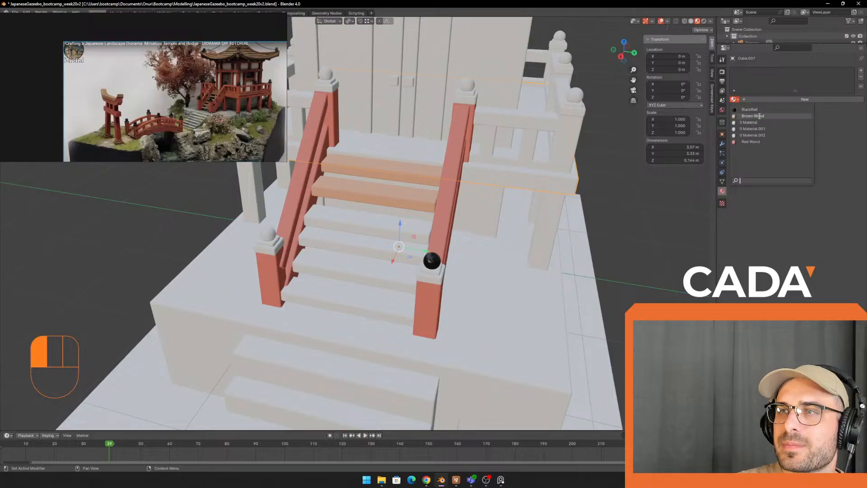
left_click(759, 116)
Step: Assign Brown Wood to the remaining four stair treads, from the third one down to the lowest
left_click(354, 218)
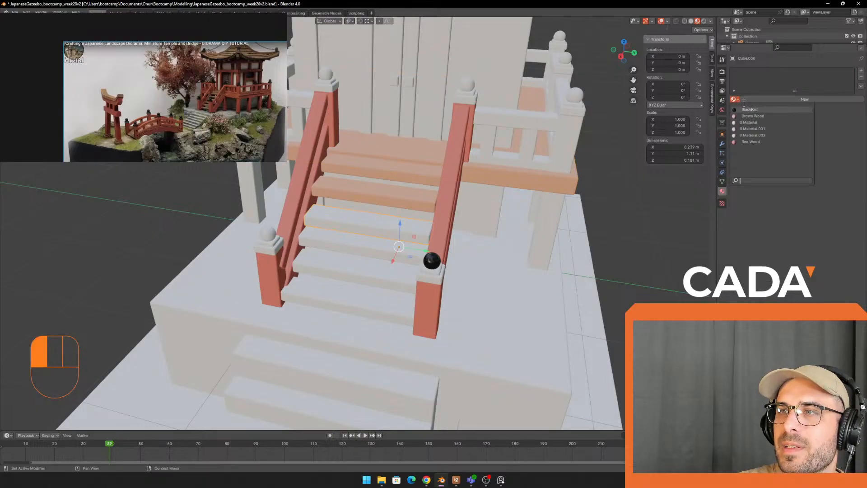
left_click(753, 117)
left_click(383, 246)
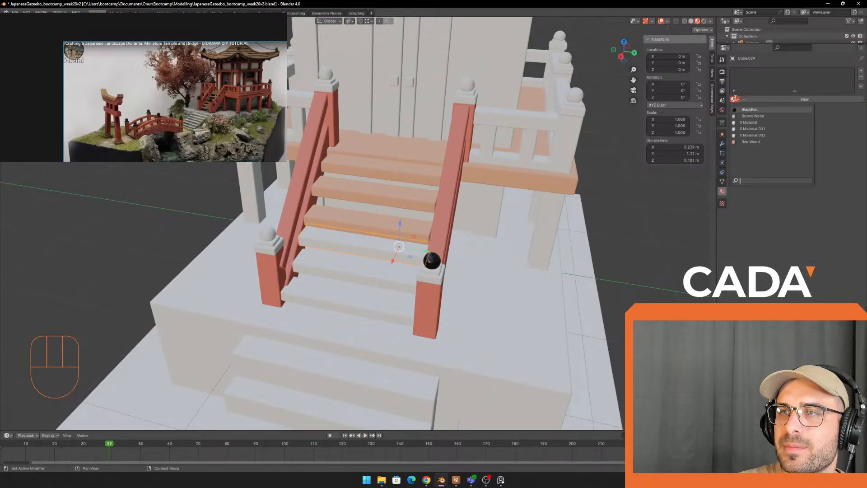
left_click(757, 116)
left_click(364, 273)
left_click(730, 102)
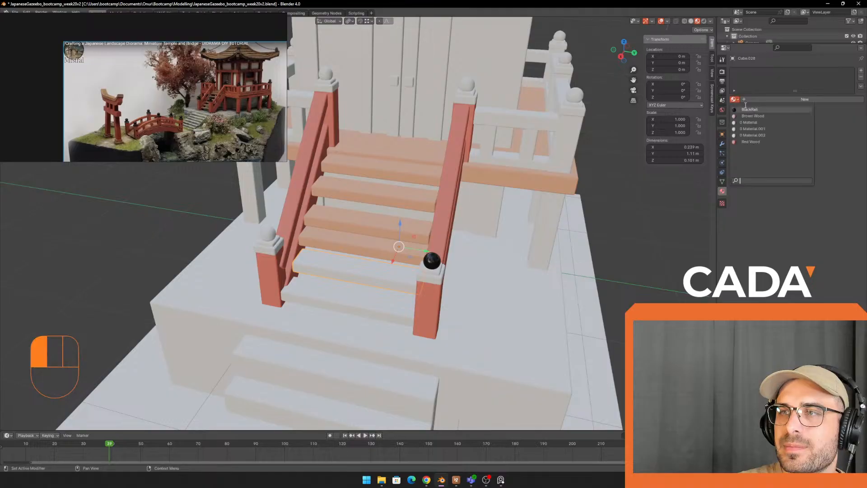
left_click(753, 116)
left_click(372, 300)
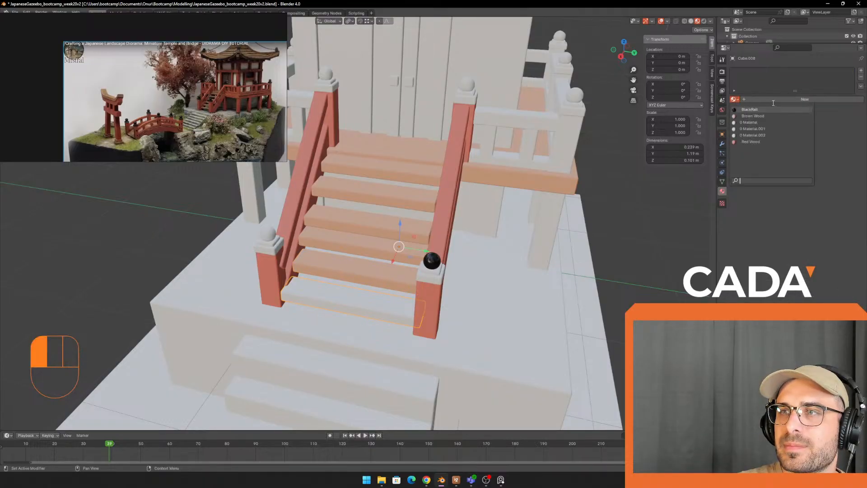
left_click(755, 116)
Step: Switch the viewport to Rendered shading and check the new stair and floor materials against the whole scene
middle_click_drag(409, 118, 375, 117)
scroll(375, 117, "down", 2)
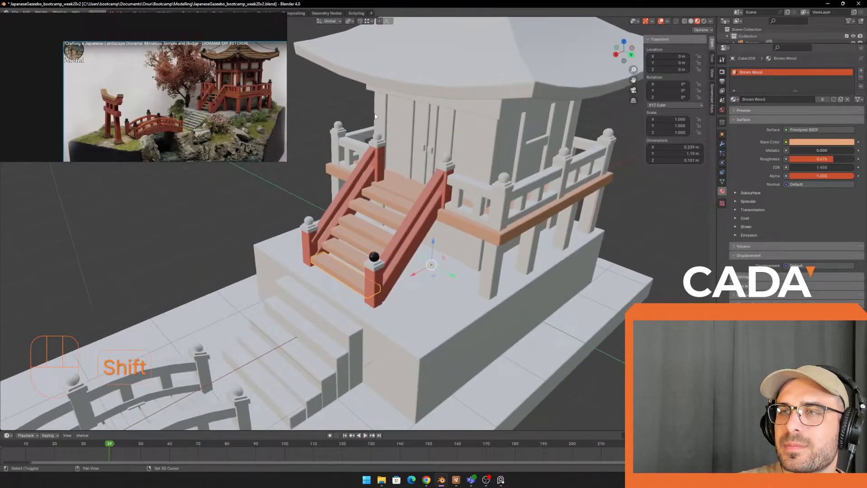
left_click(705, 22)
scroll(508, 123, "down", 5)
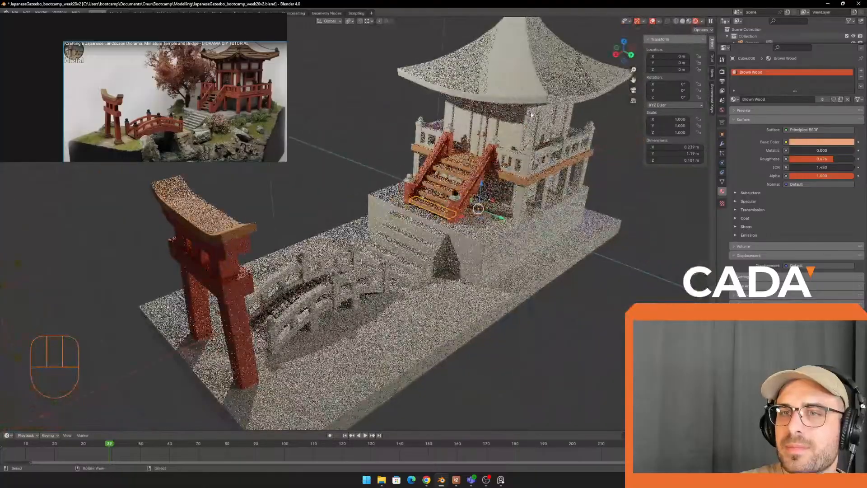
middle_click_drag(549, 163, 504, 173)
scroll(504, 173, "up", 2)
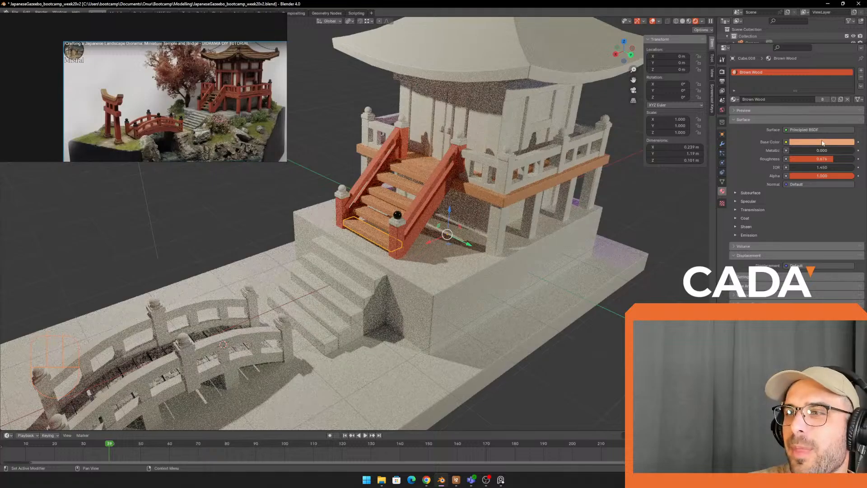
Step: Slightly lower the saturation of the Brown Wood base color
left_click(823, 143)
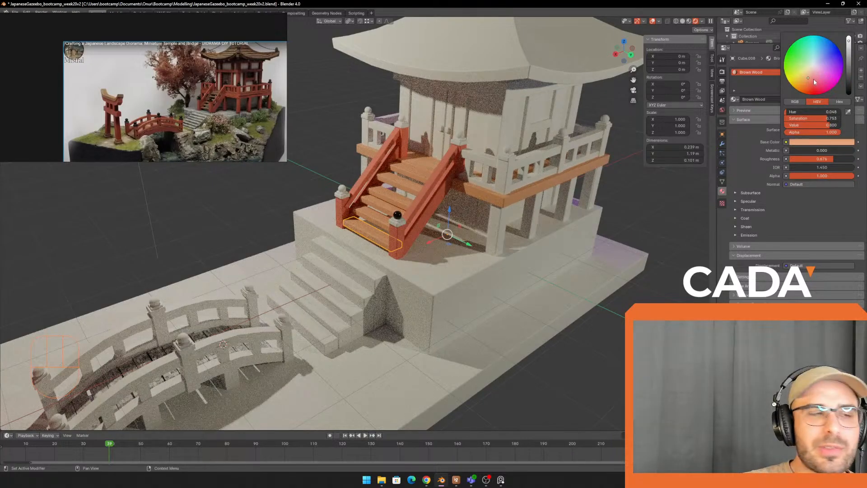
key("Escape")
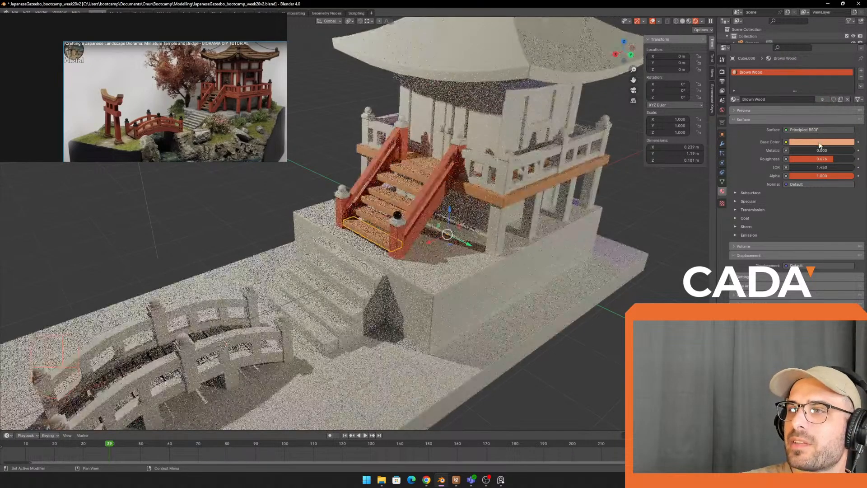
left_click(822, 143)
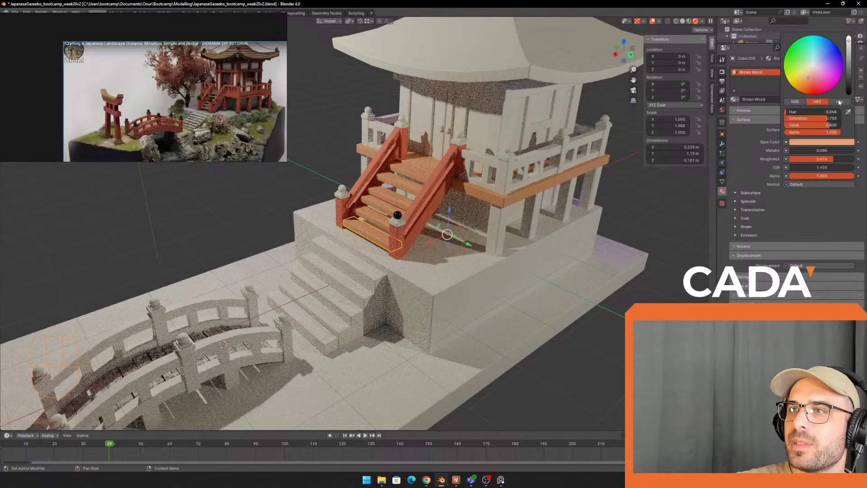
left_click(823, 143)
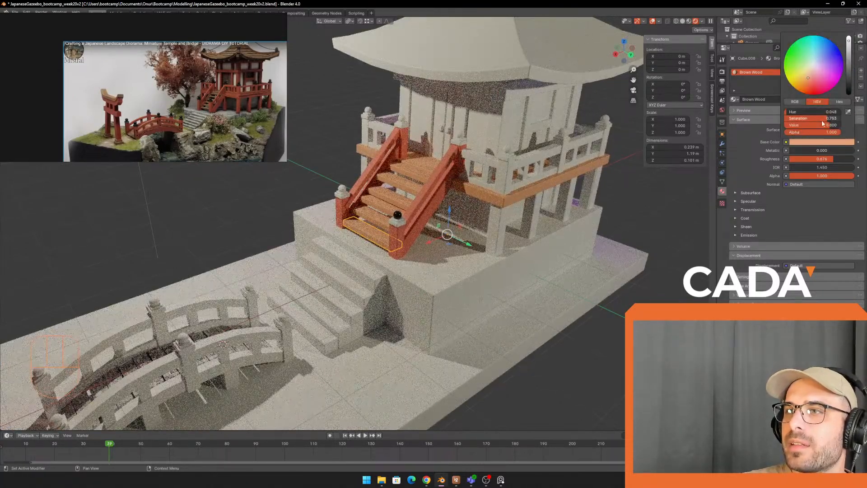
left_click_drag(827, 118, 823, 118)
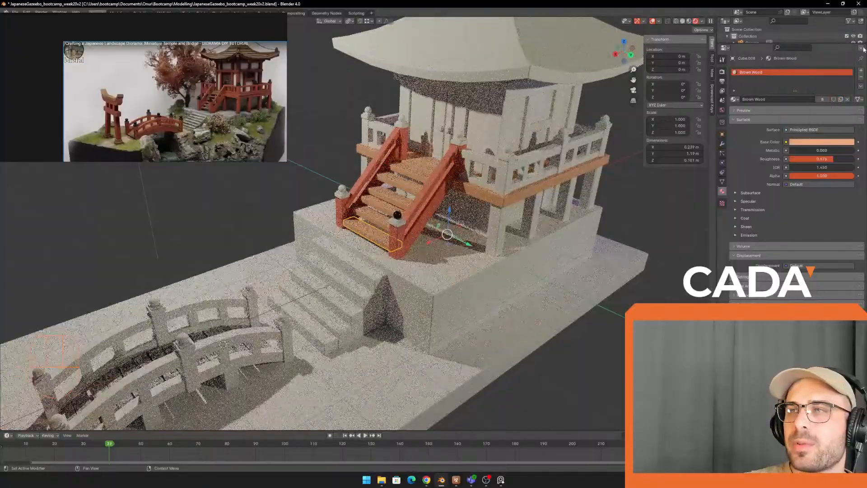
Step: Slightly darken the base colors of the Brown Wood and Red Wood materials and check them against the whole scene
left_click(843, 142)
left_click_drag(849, 45, 849, 51)
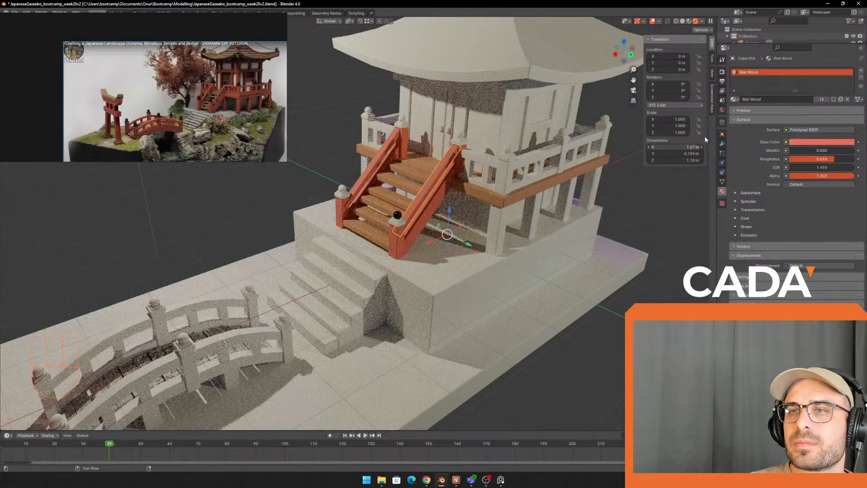
left_click(804, 143)
left_click_drag(850, 44, 850, 50)
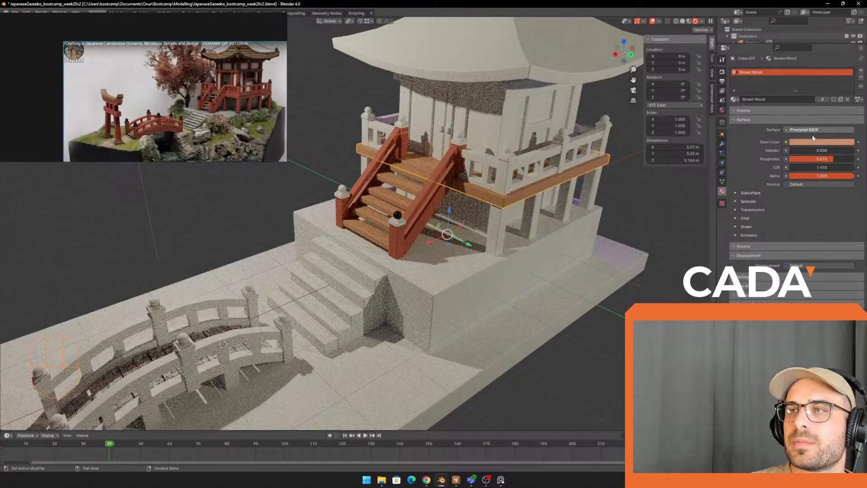
left_click(813, 141)
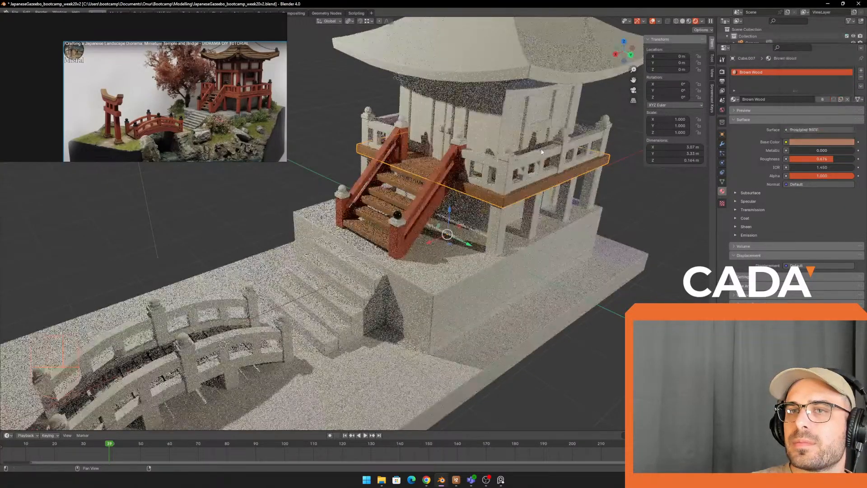
middle_click_drag(215, 240, 355, 215)
scroll(419, 195, "down", 3)
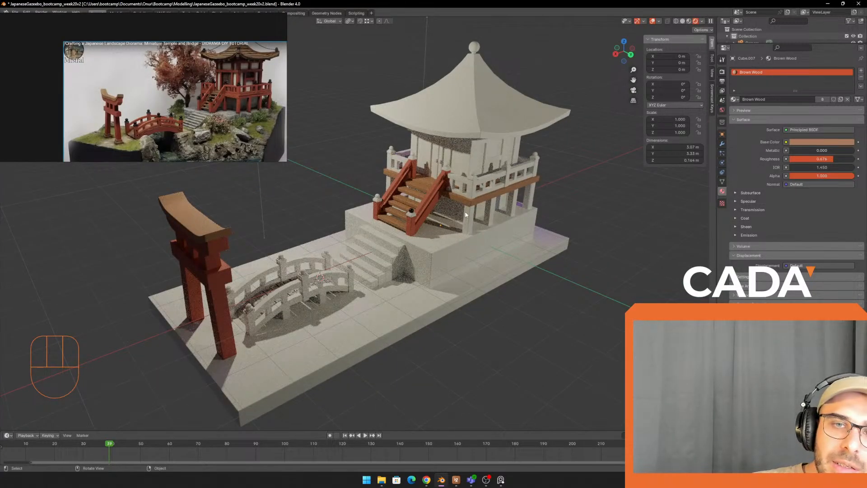
Step: Select the black ball on the lower stair post and set the BlackRail material's Metallic to 0 and Roughness to 0.500
scroll(440, 229, "up", 4)
left_click(490, 195)
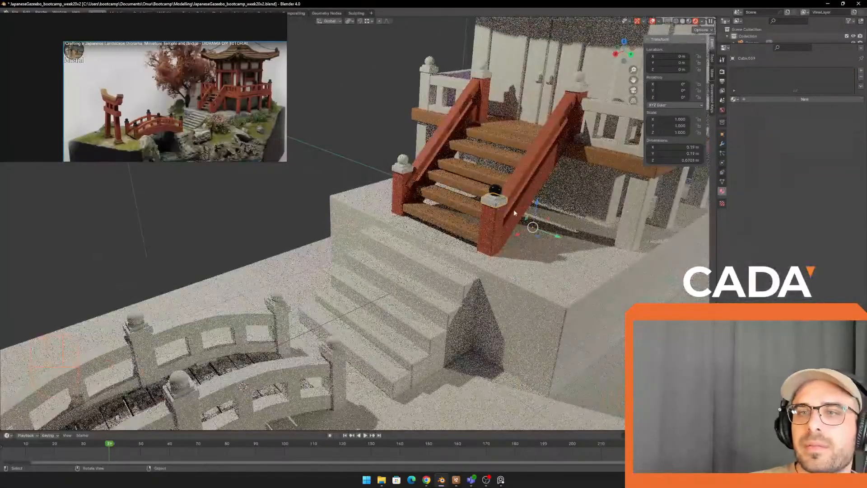
middle_click_drag(490, 195, 394, 202, "shift")
scroll(394, 202, "up", 3)
scroll(394, 202, "up", 2)
left_click(398, 209)
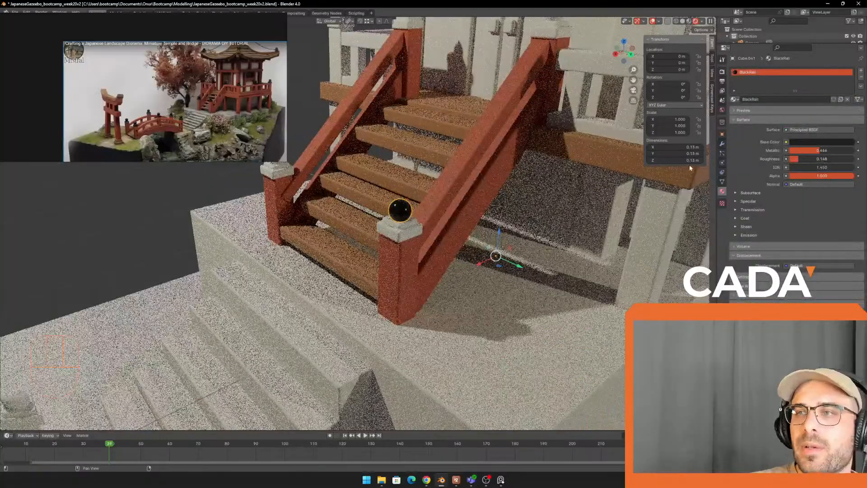
scroll(207, 115, "up", 4)
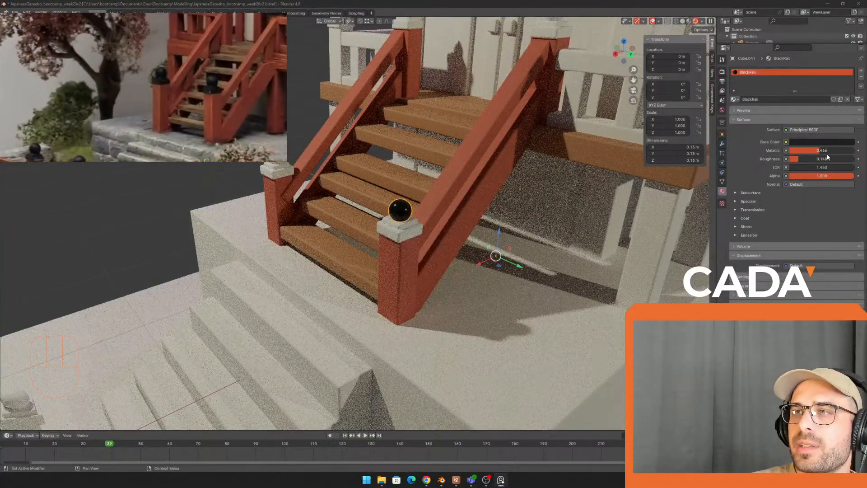
mouse_move(823, 153)
left_mouse_down()
mouse_move(789, 152)
mouse_move(830, 159)
mouse_move(822, 158)
left_mouse_up()
scroll(166, 133, "down", 4)
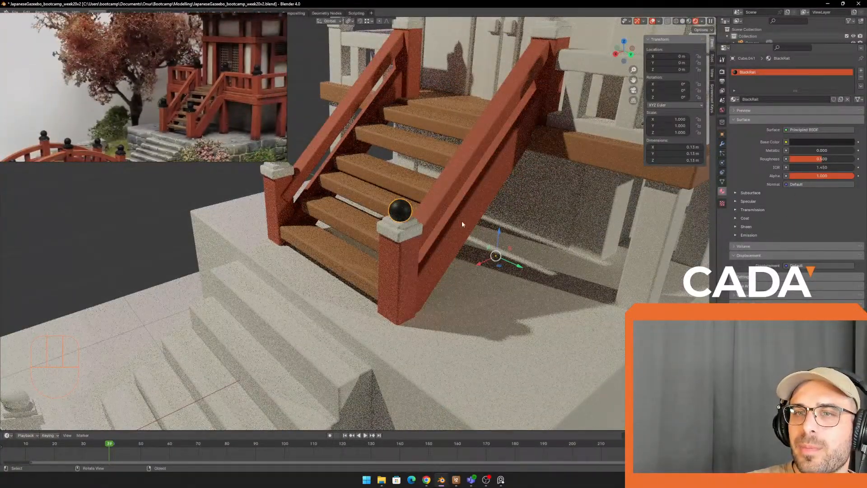
Step: Assign BlackRail to the two cap blocks beneath the black ball on the lower stair post
left_click(412, 226)
scroll(414, 211, "up", 4)
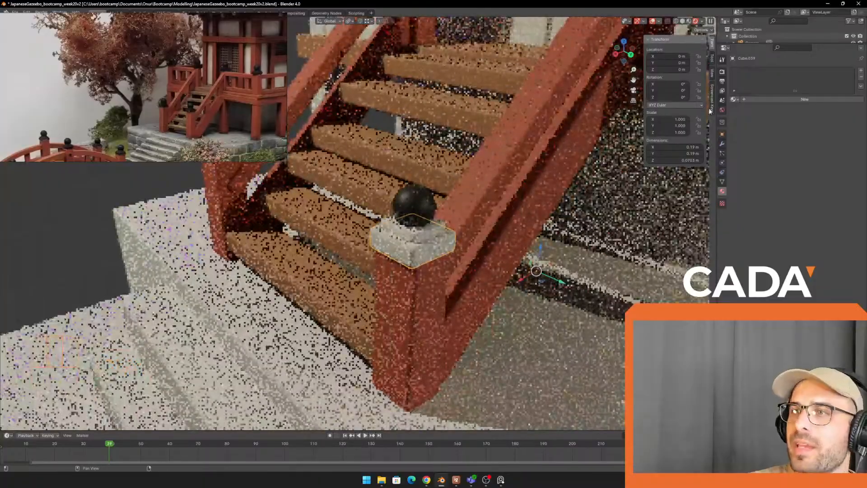
left_click(735, 99)
left_click(750, 109)
left_click(406, 233)
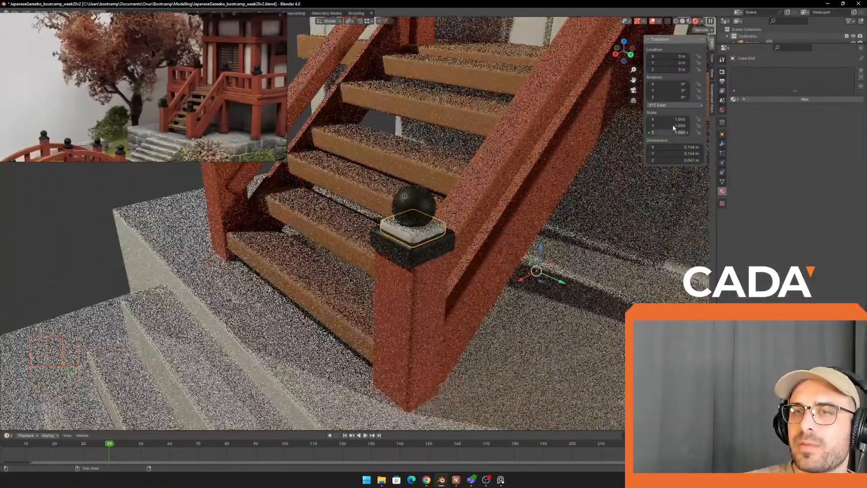
left_click(735, 99)
left_click(306, 257)
scroll(306, 257, "down", 3)
middle_click_drag(307, 257, 377, 280)
left_click(213, 250)
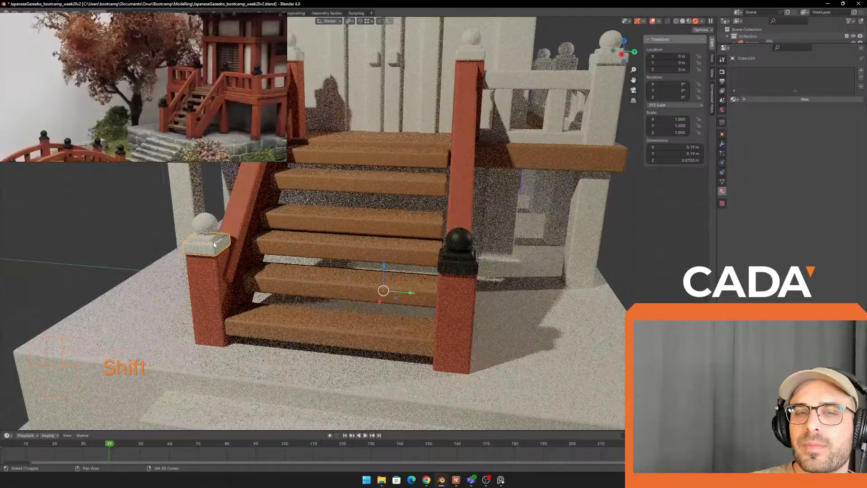
left_click(213, 241, "shift")
scroll(311, 198, "up", 2)
middle_click_drag(336, 248, 409, 248, "shift")
left_click(504, 276, "shift")
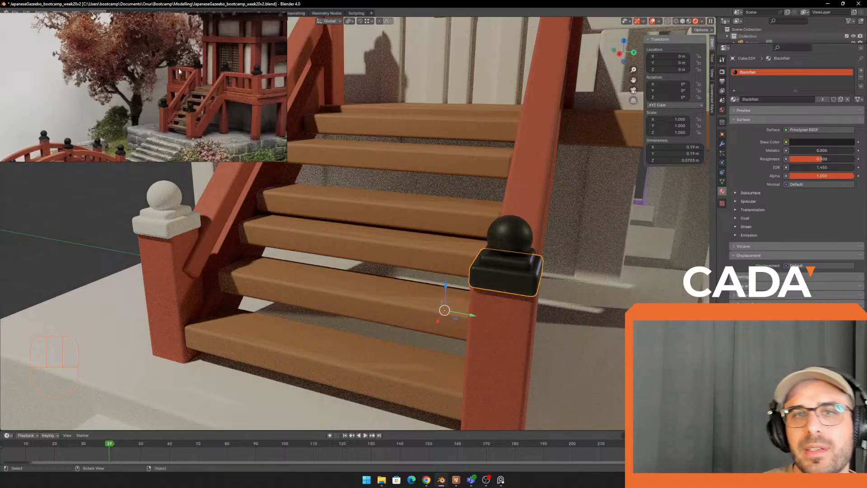
Step: Join the two black cap blocks and the ball of the lower right stair post into one object
scroll(449, 206, "down", 1)
middle_click_drag(449, 206, 405, 206)
scroll(405, 205, "up", 3)
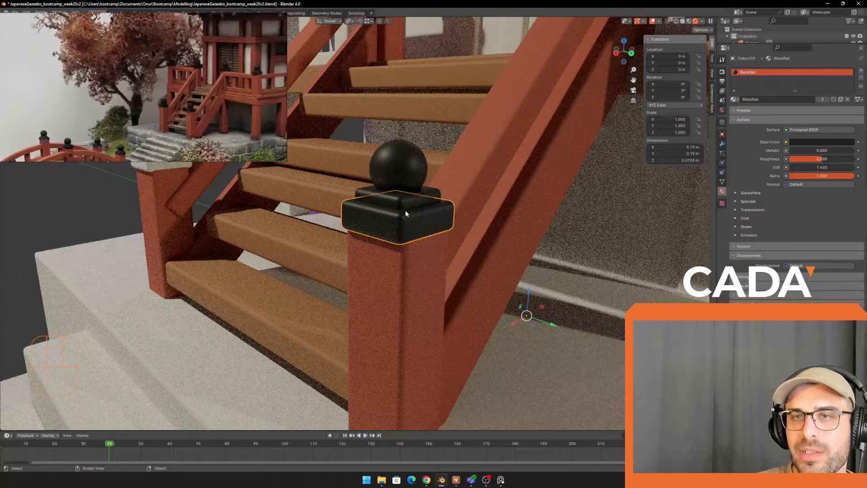
left_click(407, 210)
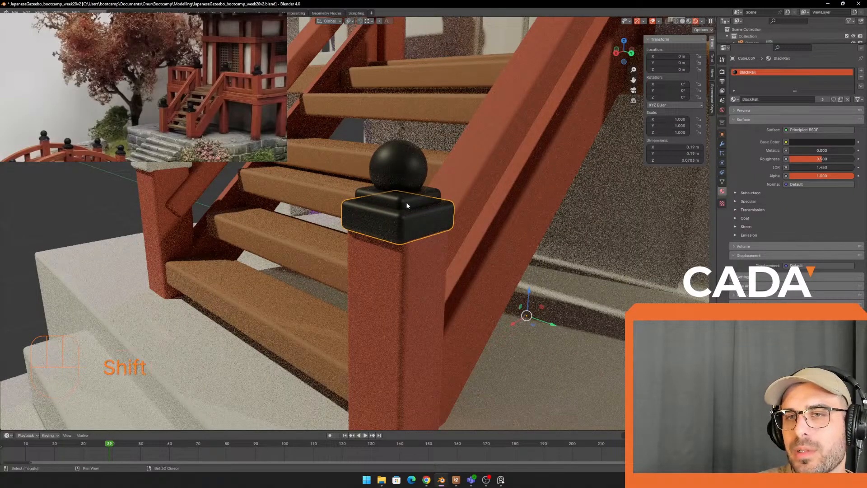
left_click(406, 200, "shift")
left_click(398, 167, "shift")
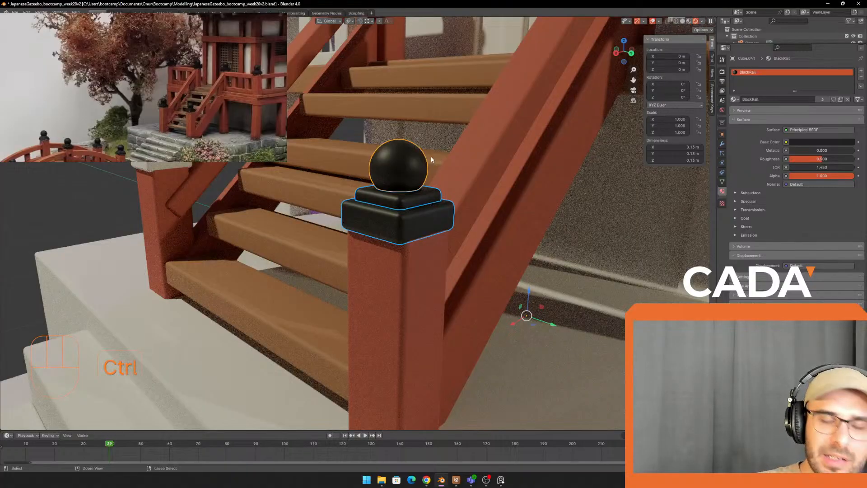
key("ctrl+j")
Step: Join the cap blocks and ball of the lower left stair post into one object and assign BlackRail to it
scroll(384, 207, "down", 4)
middle_click_drag(376, 217, 423, 266, "shift")
scroll(422, 266, "up", 4)
left_click(240, 235)
left_click(236, 225, "shift")
left_click(238, 214, "shift")
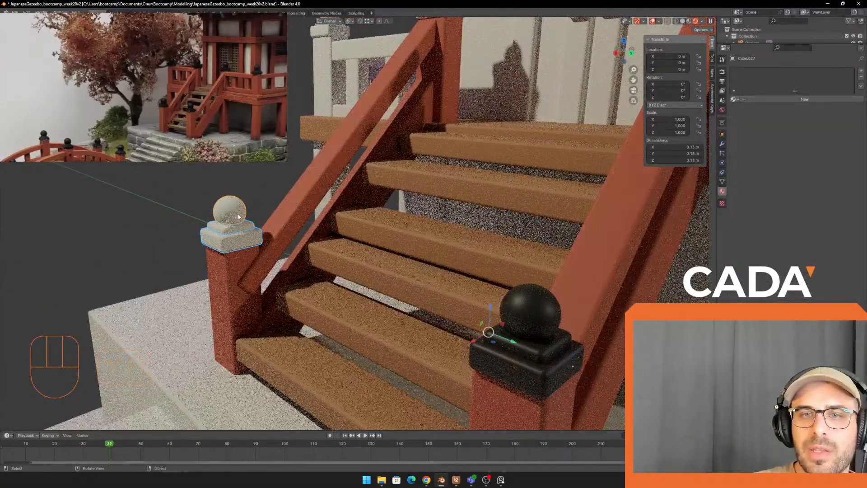
key("ctrl+j")
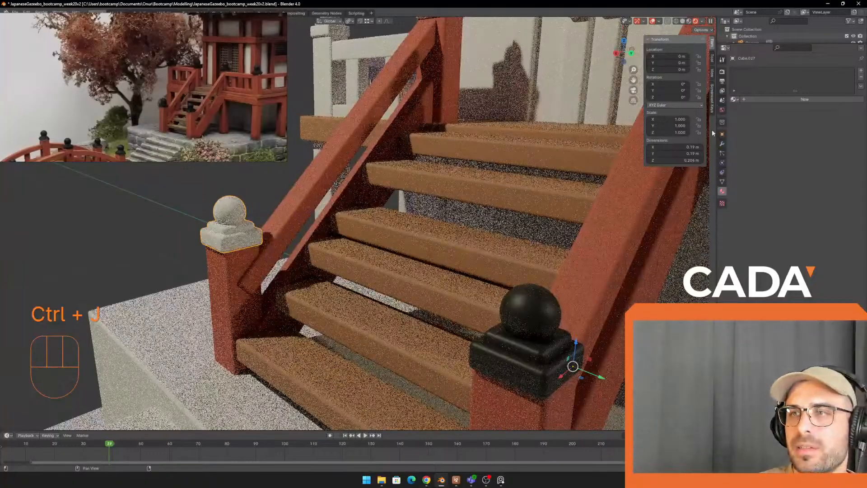
left_click(734, 100)
left_click(750, 110)
left_click(259, 190)
Step: Join the cap blocks and ball of the upper left stair post into one object and assign BlackRail to it
middle_click_drag(392, 265, 365, 348, "shift")
left_click(413, 94)
middle_click_drag(413, 95, 375, 191, "shift")
scroll(375, 191, "up", 2)
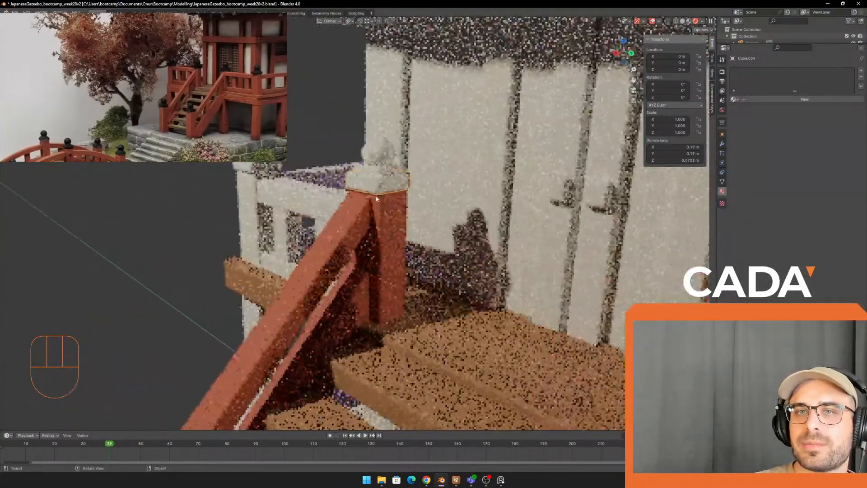
left_click(382, 167, "shift")
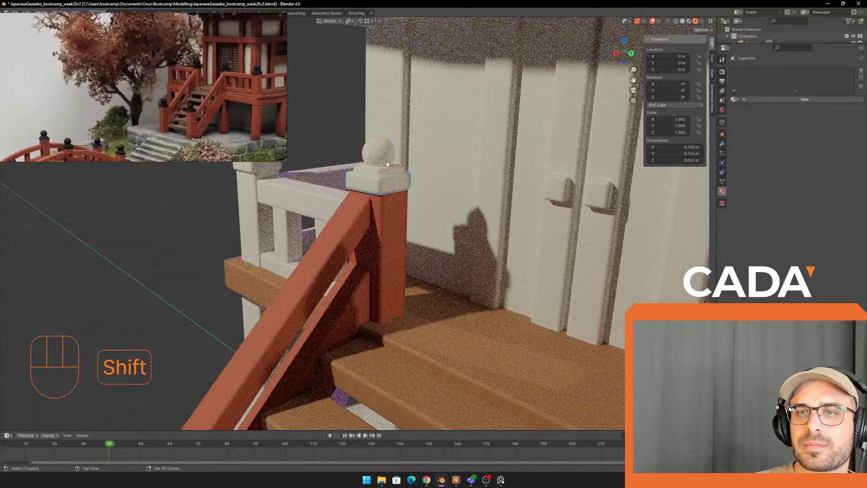
key("ctrl+j")
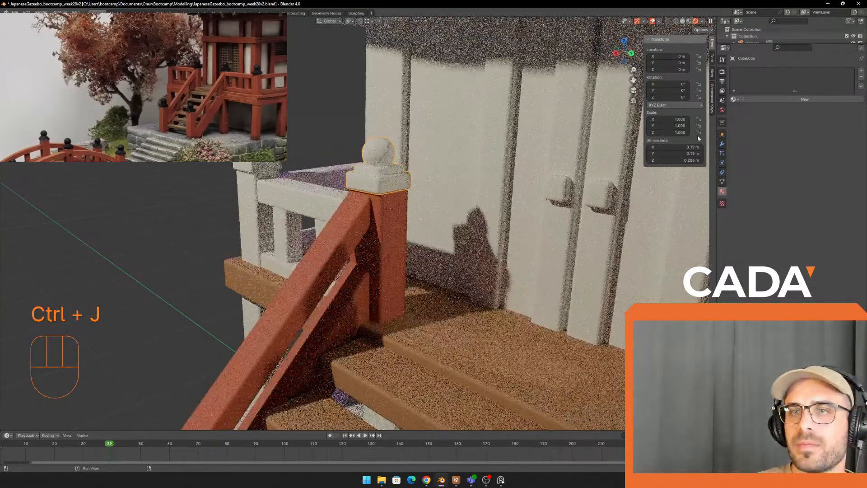
left_click(734, 101)
left_click(752, 109)
Step: Assign BlackRail to the ball of the upper right stair post and join it with its two cap blocks
scroll(646, 226, "down", 1)
middle_click_drag(646, 231, 566, 203, "shift")
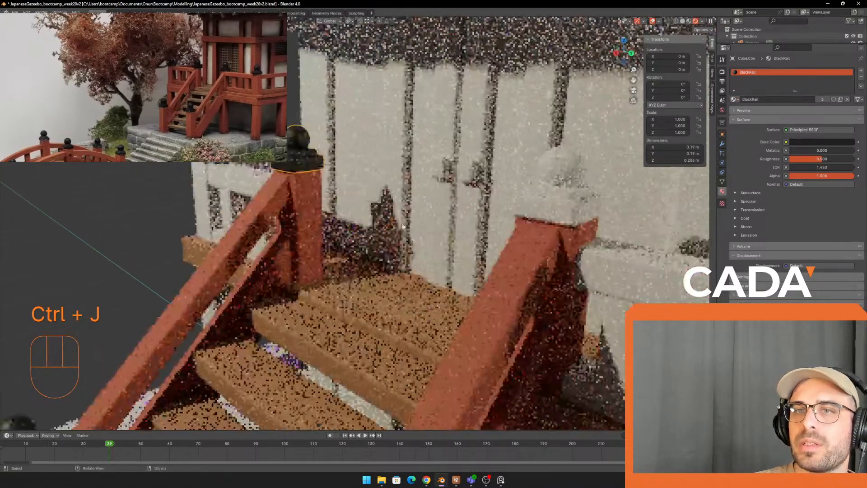
left_click(567, 195, "shift")
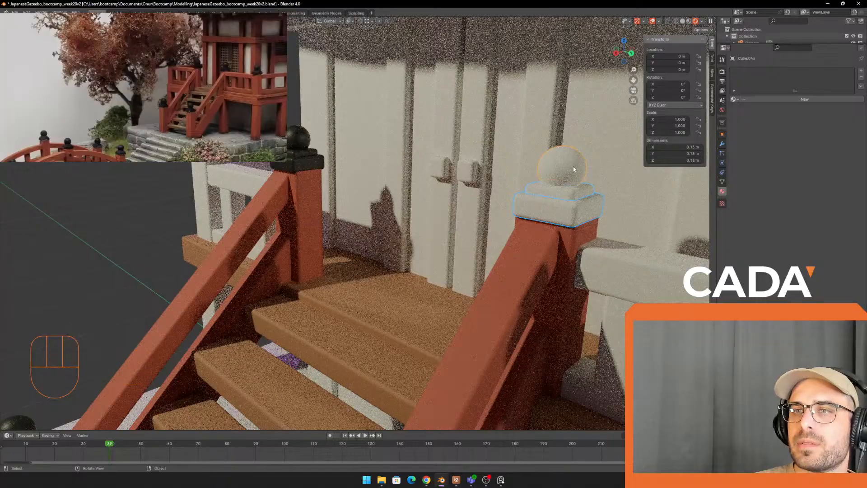
left_click(750, 109)
scroll(144, 267, "down", 5)
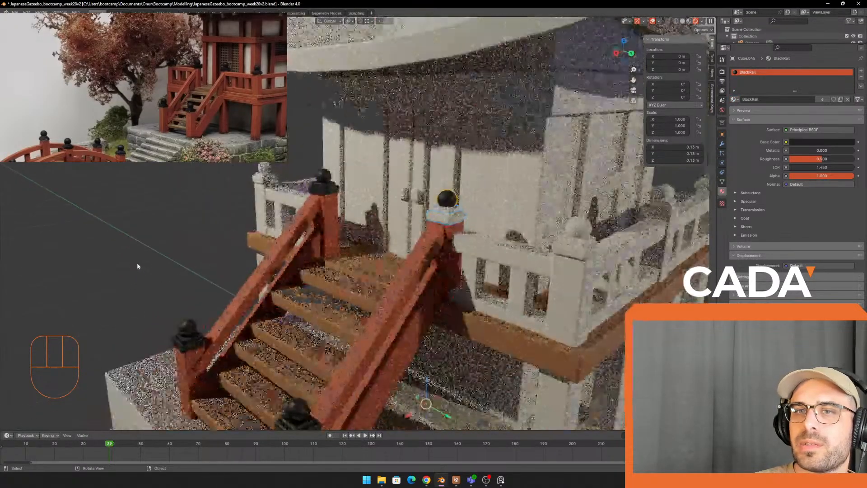
scroll(472, 231, "up", 3)
key("ctrl+j")
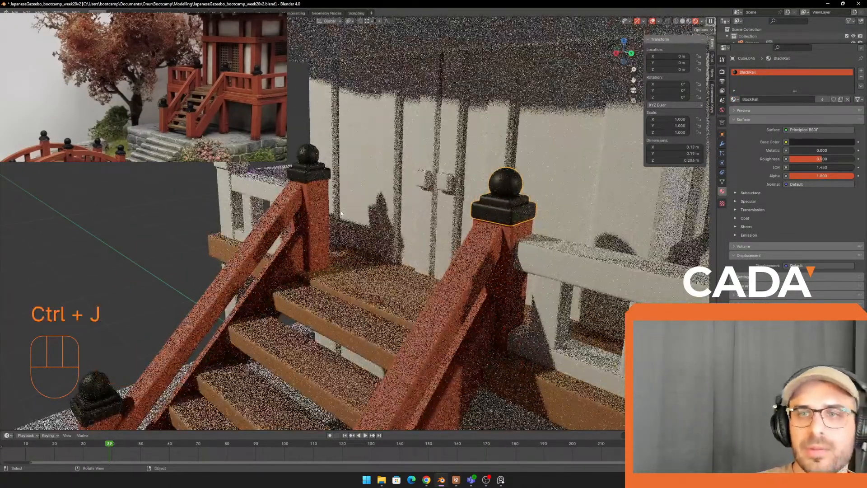
left_click(175, 231)
Step: Select the pavilion posts and front railing, and move the floating reference image clear of the viewport header
scroll(382, 357, "down", 3)
middle_click_drag(381, 354, 470, 301, "shift")
middle_click_drag(447, 273, 429, 268)
scroll(429, 267, "down", 1)
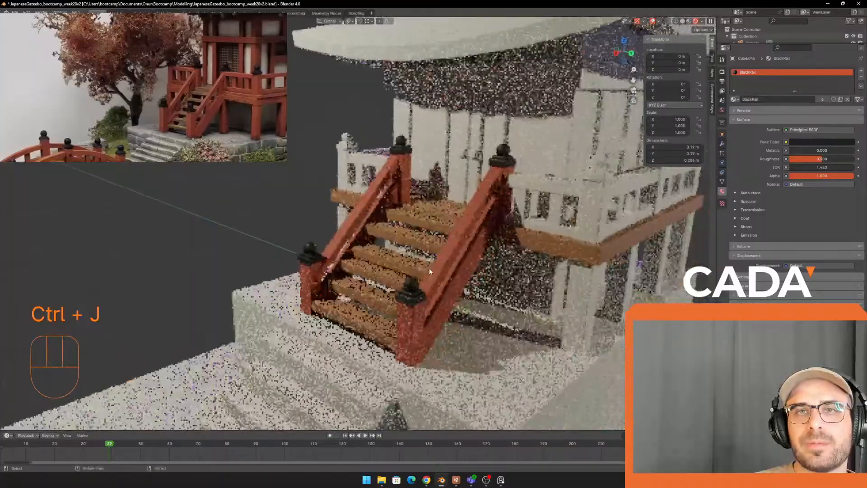
mouse_move(129, 75)
right_mouse_down()
mouse_move(550, 149)
mouse_move(685, 105)
mouse_move(205, 115)
mouse_move(126, 70)
right_mouse_up()
left_click(585, 180)
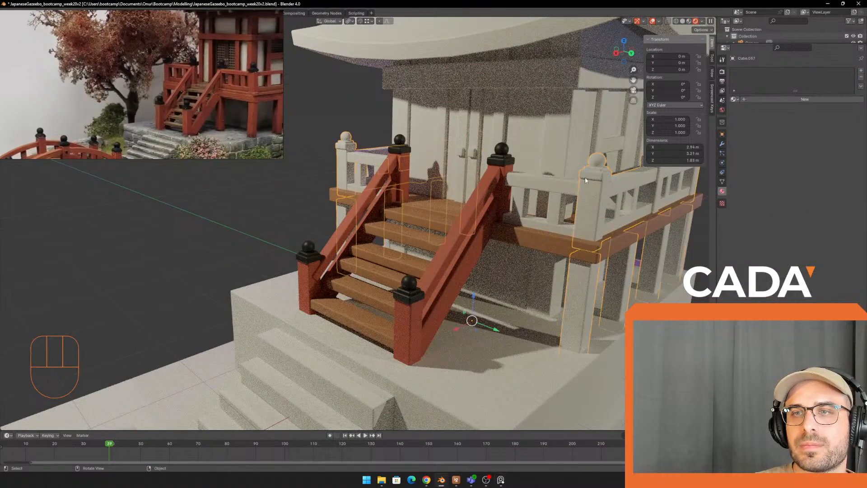
right_click_drag(176, 81, 320, 201)
left_click(75, 22)
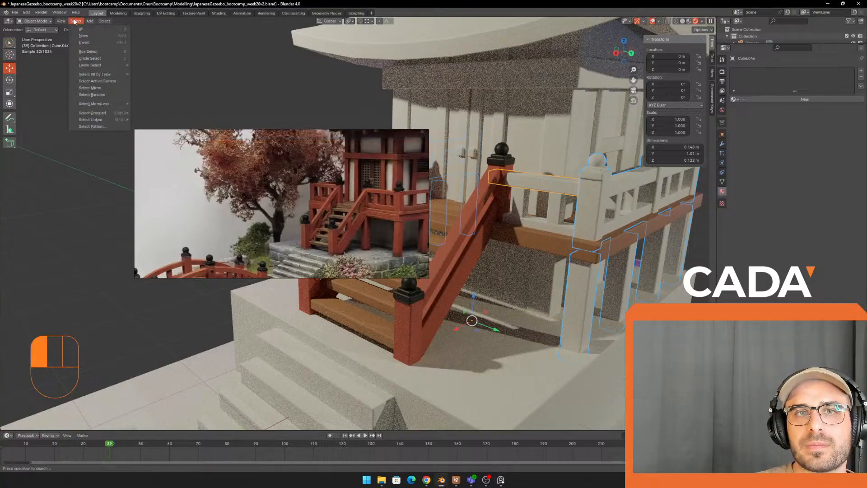
right_click_drag(273, 204, 150, 140)
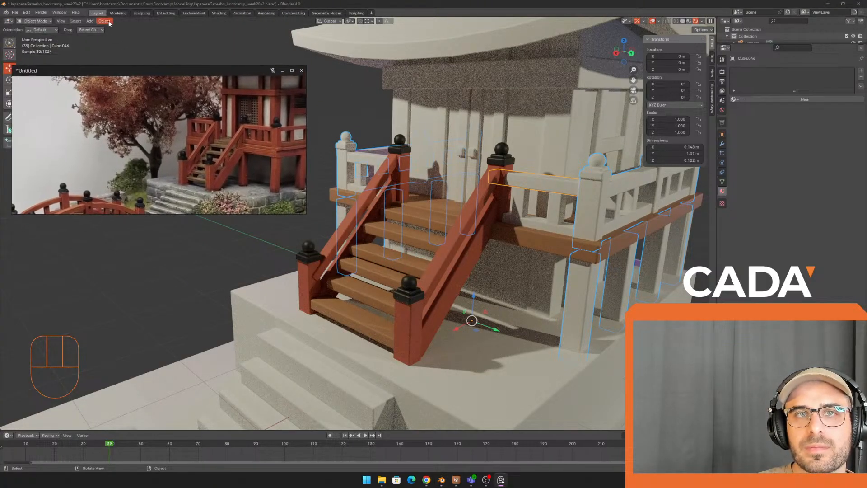
left_click(104, 21)
right_click_drag(210, 164, 579, 226)
left_click_drag(577, 224, 446, 162)
right_click_drag(446, 162, 272, 128)
Step: Join the two lowest stone steps in front of the pavilion base into one object
scroll(380, 312, "down", 4)
middle_click_drag(380, 327, 428, 239, "shift")
scroll(429, 242, "up", 4)
left_click(378, 272)
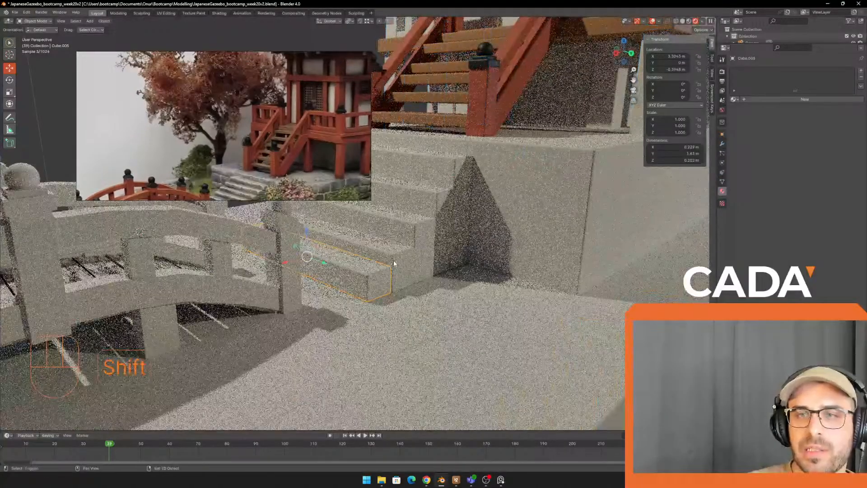
middle_click_drag(379, 272, 362, 307, "shift")
left_click(378, 316, "shift")
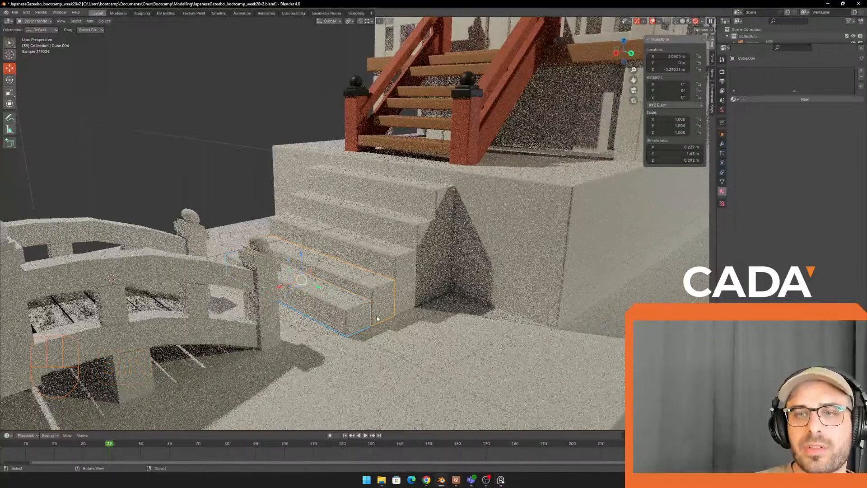
left_click(110, 22)
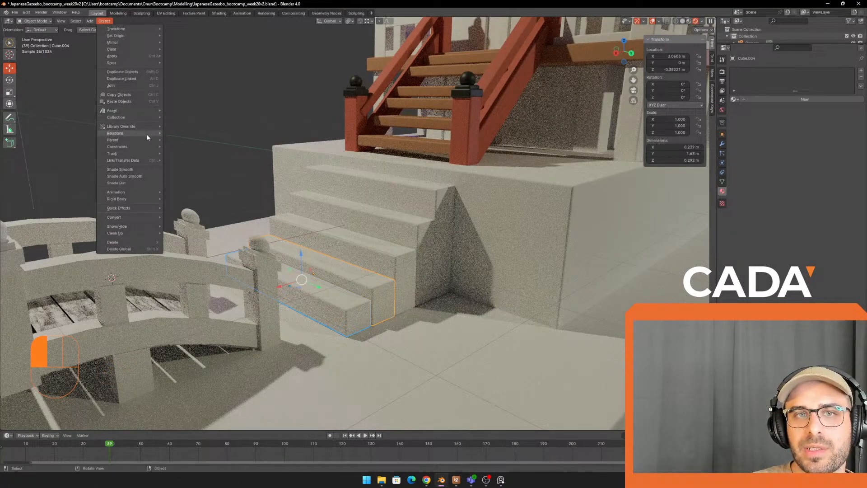
left_click(135, 86)
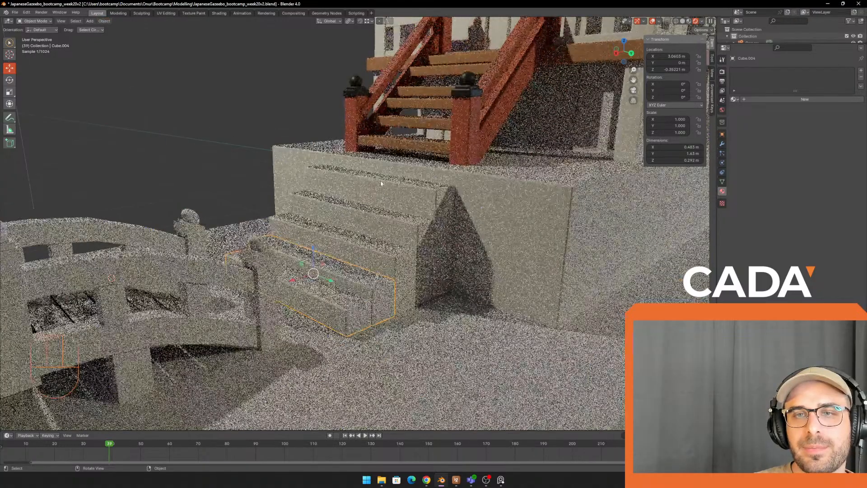
Step: Join all the front stone steps with the pavilion's stone base into one object
middle_click_drag(316, 316, 322, 300, "shift")
scroll(323, 300, "down", 2)
left_click(319, 289, "shift")
left_click(363, 263, "shift")
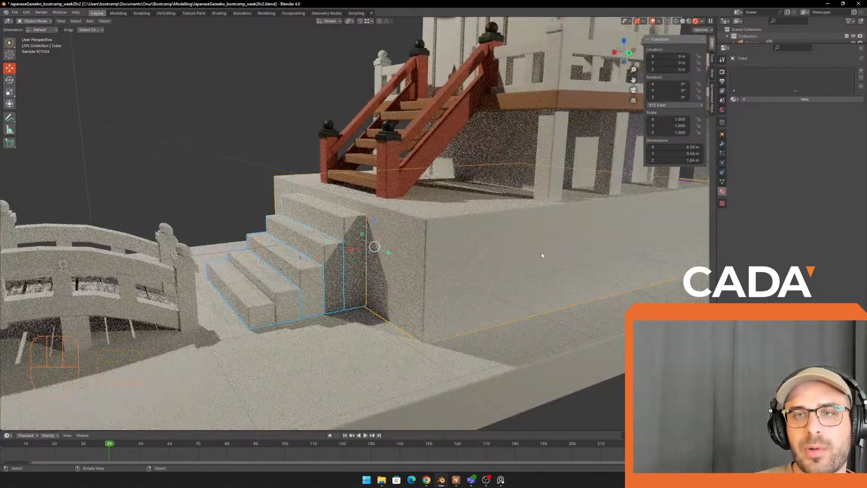
middle_click_drag(542, 253, 465, 251, "shift")
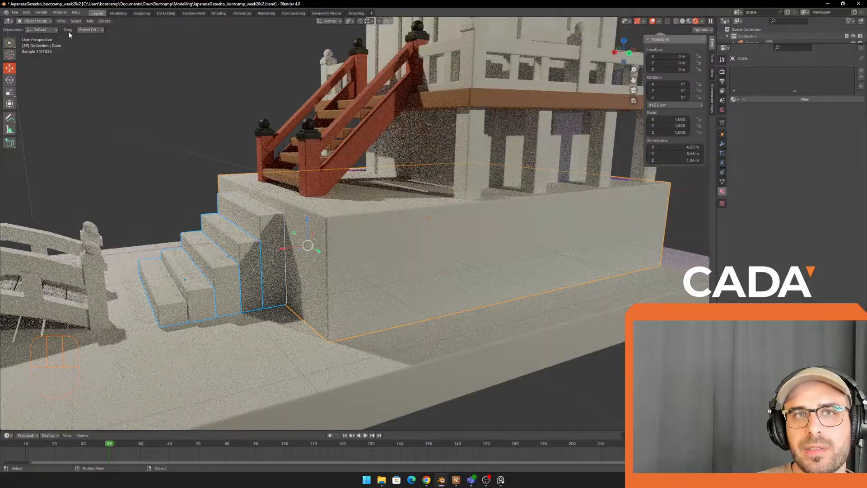
left_click(104, 21)
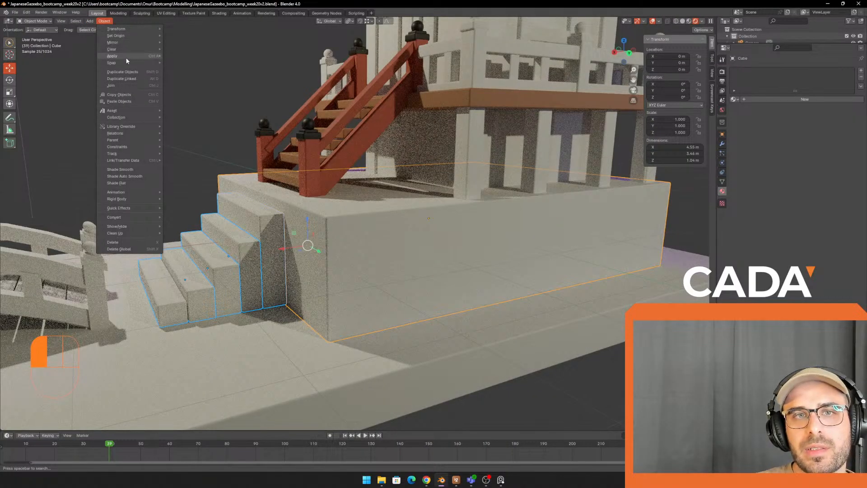
left_click(142, 85)
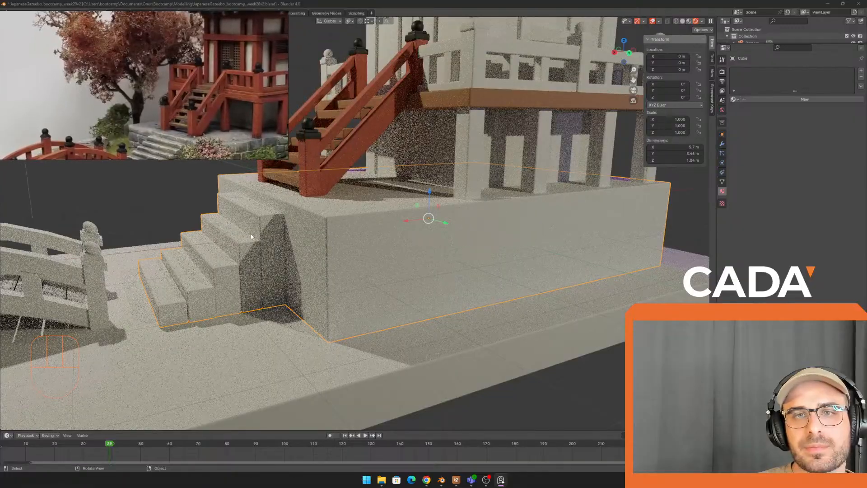
Step: Join the wooden treads of the pavilion staircase into one object
middle_click_drag(149, 202, 363, 270)
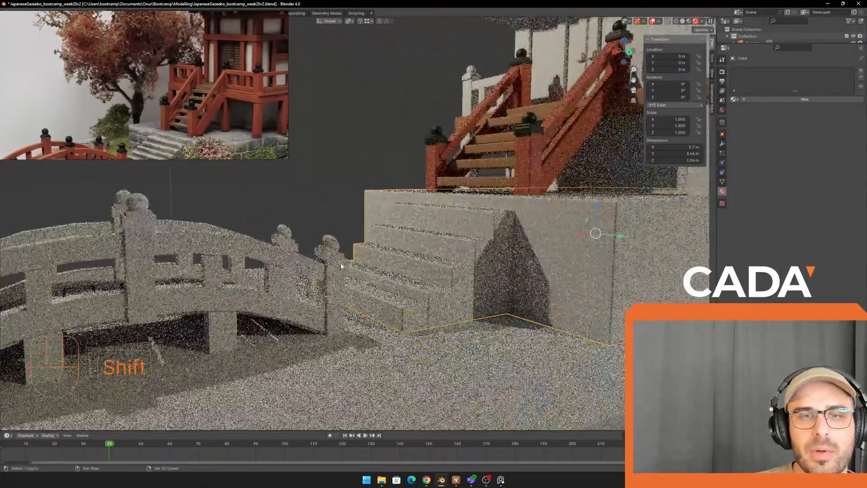
middle_click_drag(413, 217, 453, 259)
left_click(422, 240)
left_click(425, 218, "shift")
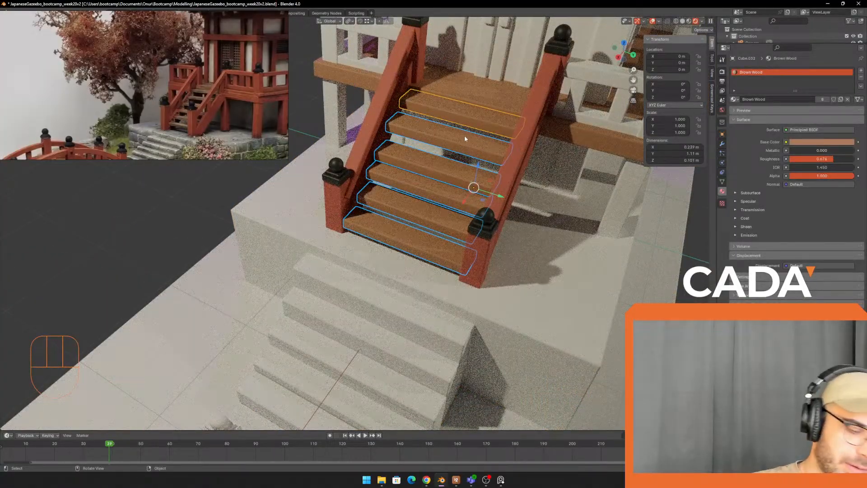
key("ctrl+j")
middle_click_drag(464, 138, 391, 233, "shift")
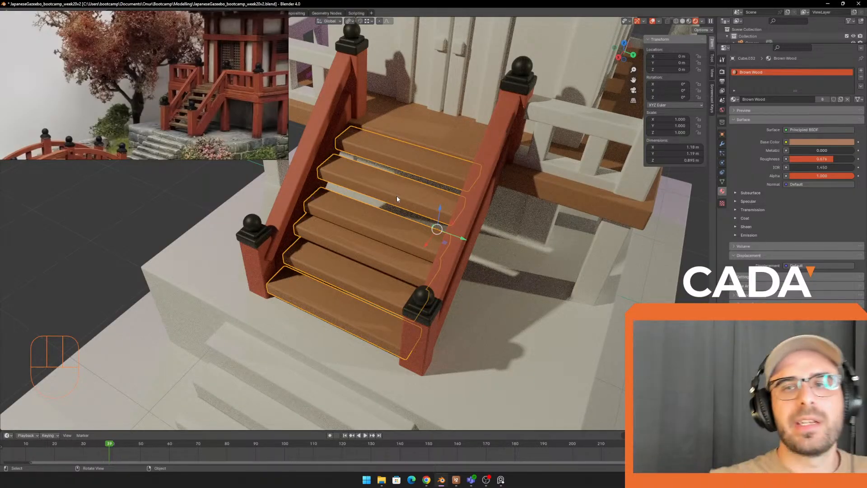
Step: Select the deck, stone base and bridge parts in turn to check which pieces are joined
left_click(442, 137)
scroll(426, 181, "down", 5)
middle_click_drag(420, 194, 379, 199)
left_click(344, 319)
middle_click_drag(344, 319, 490, 146, "shift")
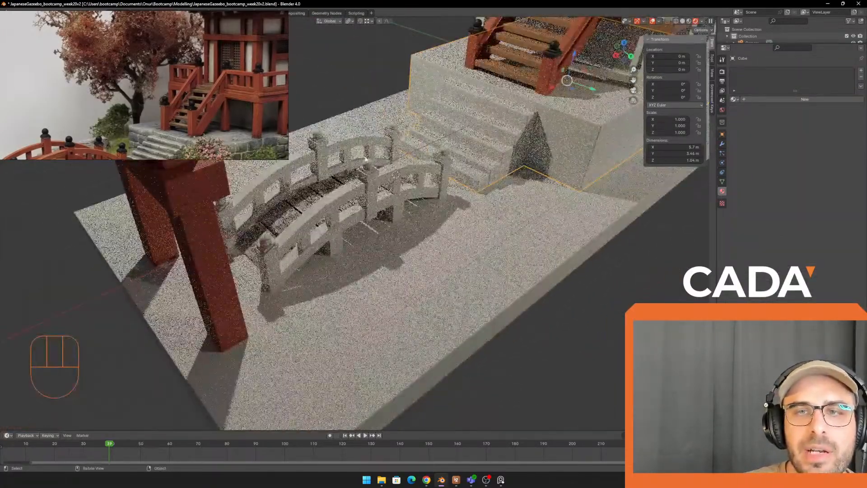
left_click(447, 177)
middle_click_drag(450, 179, 291, 316, "shift")
left_click(426, 131)
middle_click_drag(426, 131, 328, 222, "shift")
Step: Assign the Red Wood material to the pavilion's support posts and side railings
middle_click_drag(220, 109, 194, 116)
middle_click_drag(492, 235, 479, 213)
left_click(487, 208)
scroll(480, 213, "up", 1)
left_click(736, 99)
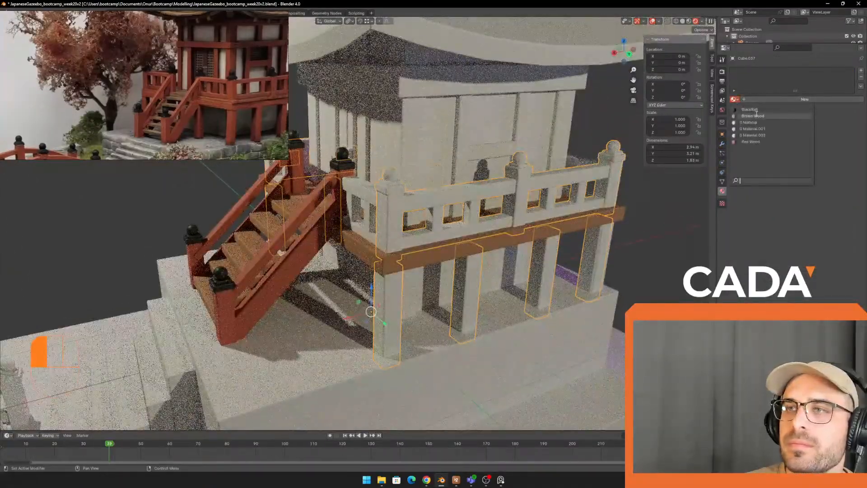
left_click(751, 141)
middle_click_drag(448, 190, 597, 249)
left_click(567, 254)
left_click(735, 99)
left_click(754, 143)
left_click(562, 237)
Step: Select the front rails and balusters on both sides of the stairs and assign Red Wood to the active rail
left_click(343, 208)
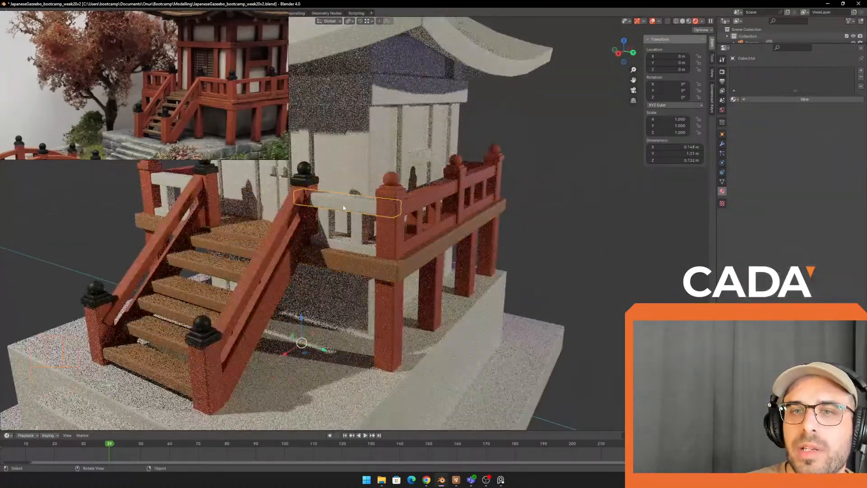
scroll(343, 208, "up", 3)
middle_click_drag(343, 208, 356, 210)
middle_click_drag(356, 210, 448, 236, "shift")
left_click(445, 237)
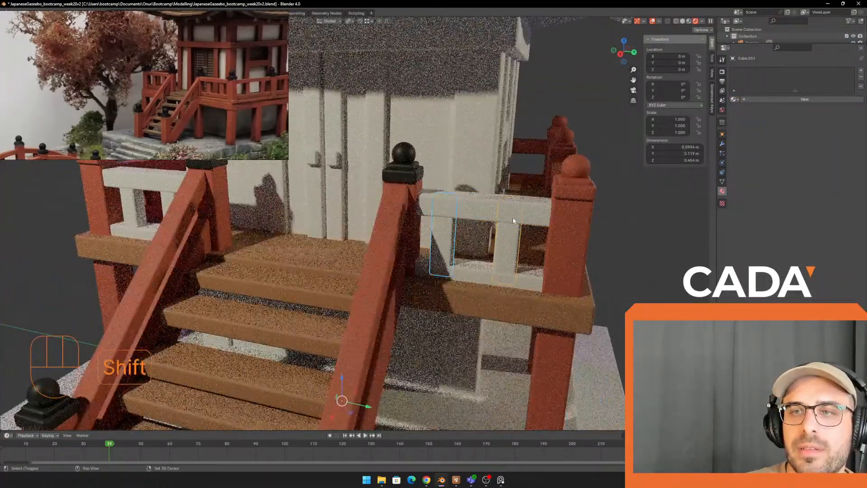
left_click(513, 218, "shift")
left_click(481, 272, "shift")
middle_click_drag(345, 208, 418, 219, "shift")
middle_click_drag(277, 210, 285, 228)
left_click(267, 237, "shift")
left_click(239, 211, "shift")
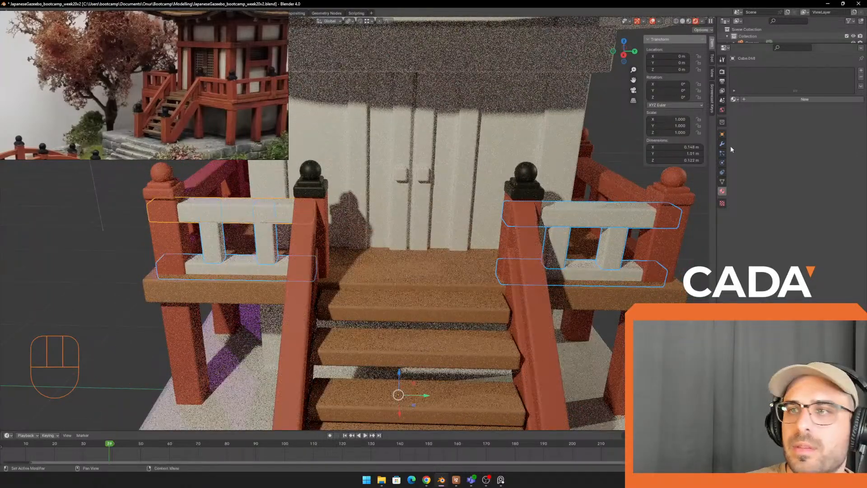
left_click(752, 141)
middle_click_drag(378, 205, 372, 207)
scroll(371, 209, "down", 2)
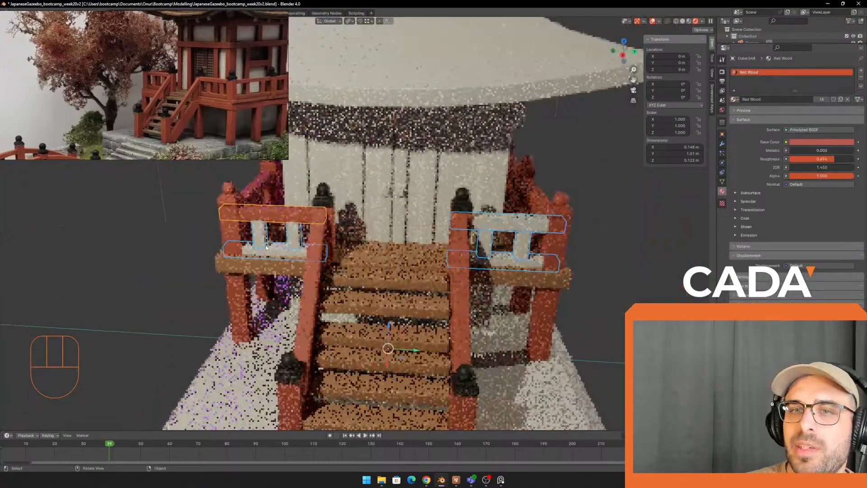
scroll(347, 235, "up", 2)
Step: Join the selected front railing pieces into one object and undo the join
key("ctrl+j")
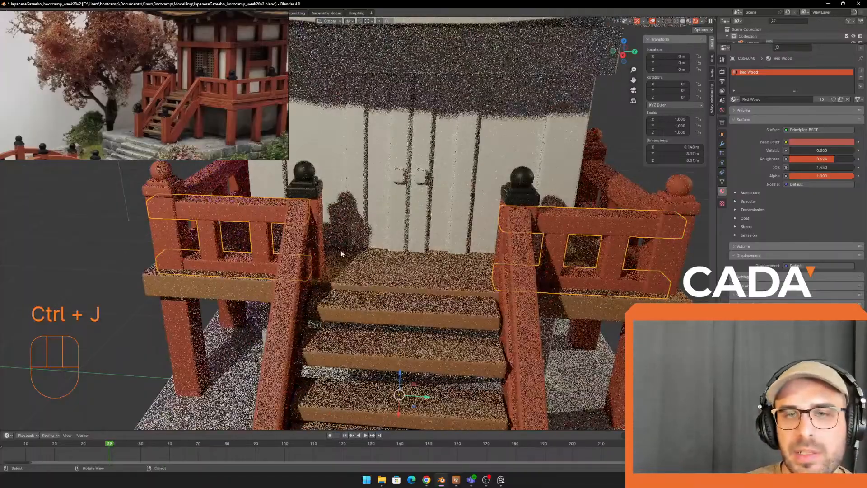
scroll(340, 250, "down", 2)
left_click(659, 292)
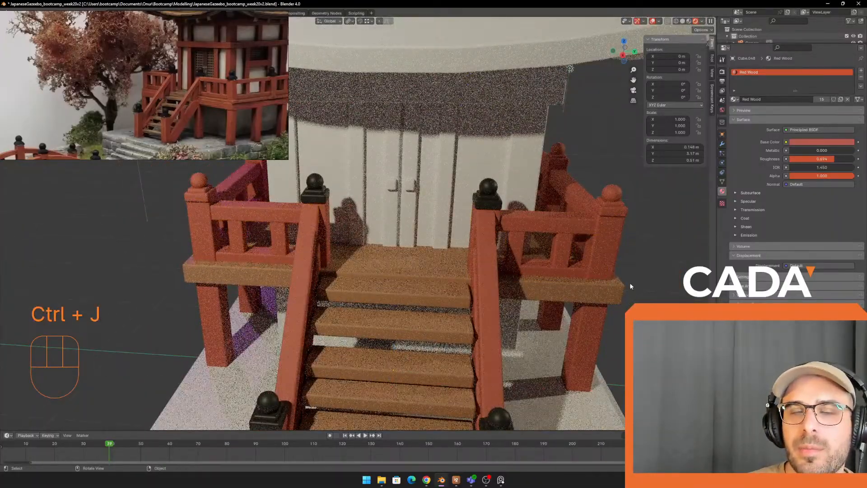
key("ctrl+z")
key("ctrl+z")
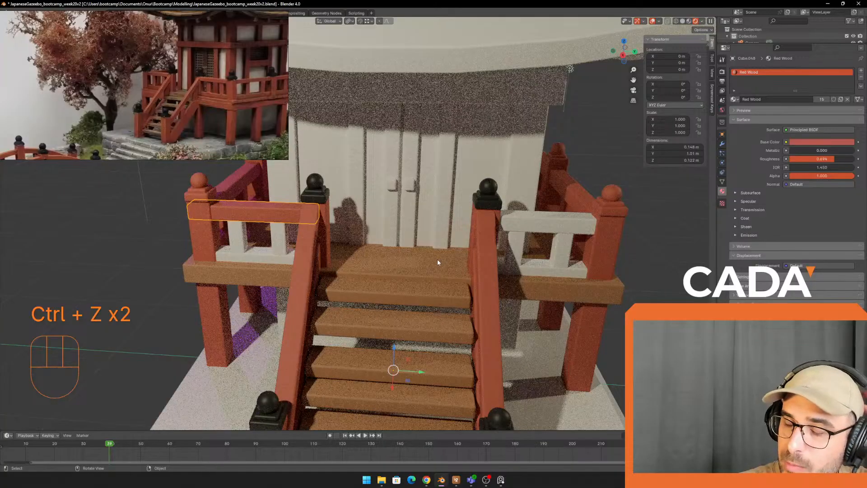
Step: Reselect the front rails and balusters with the Red Wood rail as active object, and join them
left_click(559, 227)
left_click(562, 250, "shift")
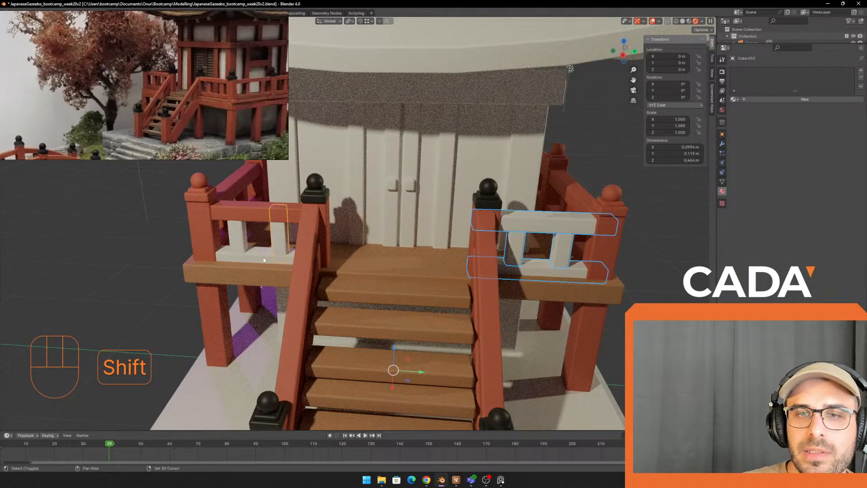
left_click(269, 223, "shift")
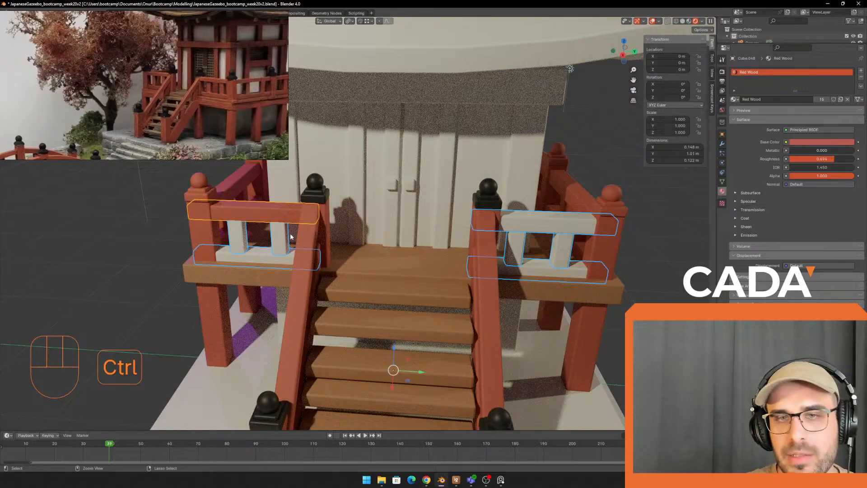
key("ctrl+j")
middle_click_drag(290, 236, 626, 278)
left_click(628, 287)
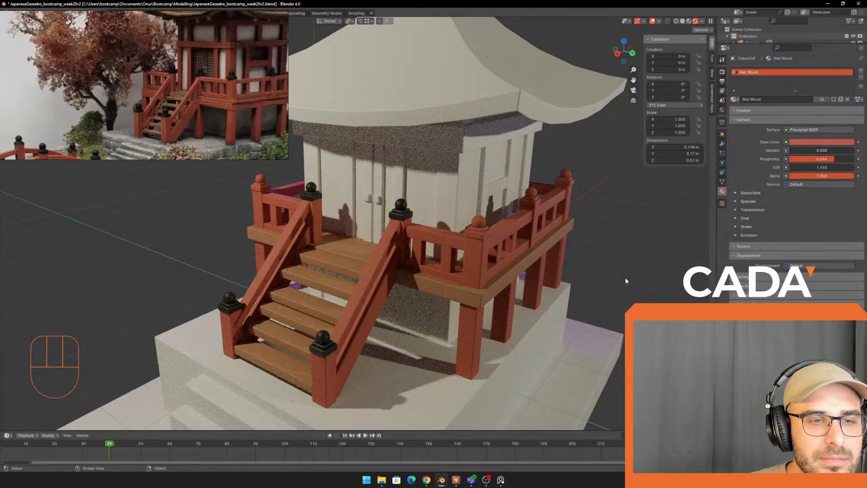
Step: Replace the joined front railing's material slot with two slots, a new material in the first and Red Wood in the second
middle_click_drag(584, 285, 555, 263, "shift")
scroll(451, 214, "up", 3)
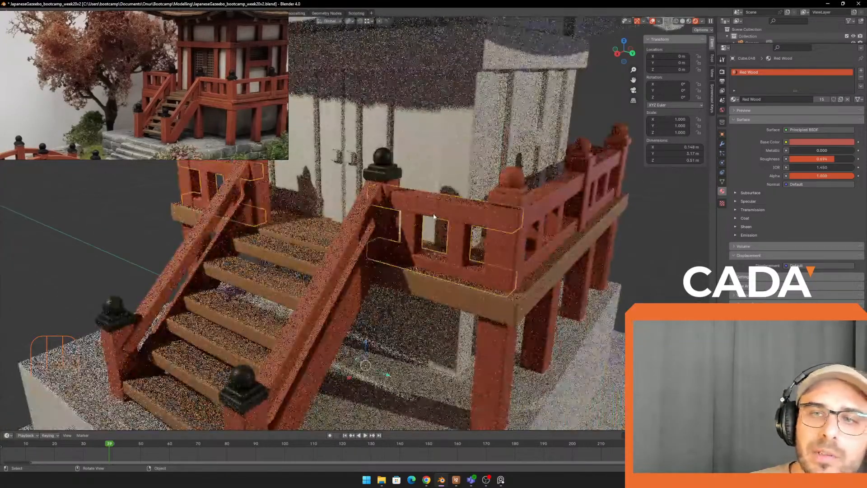
left_click(437, 215)
middle_click_drag(661, 236, 638, 227, "shift")
left_click(861, 77)
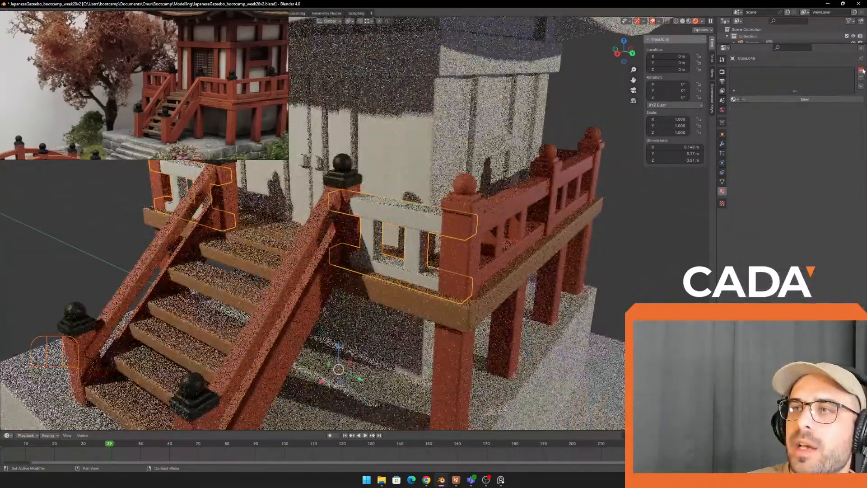
left_click(861, 70)
left_click(778, 99)
left_click(861, 71)
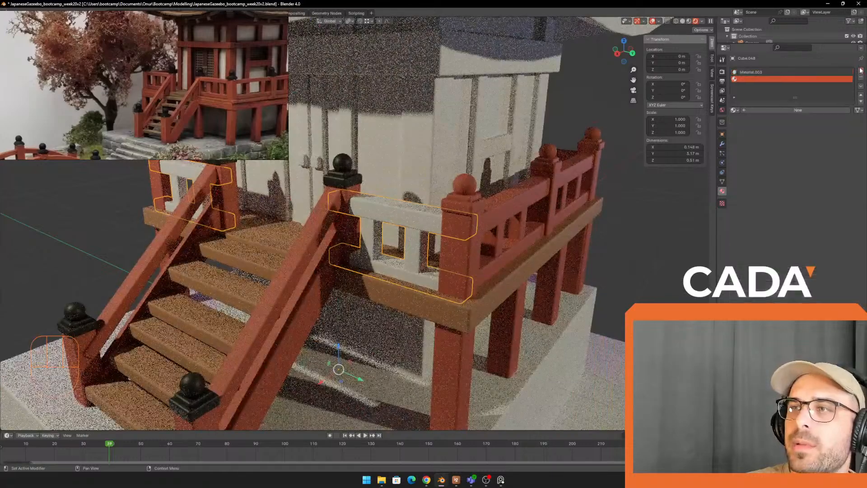
left_click(734, 110)
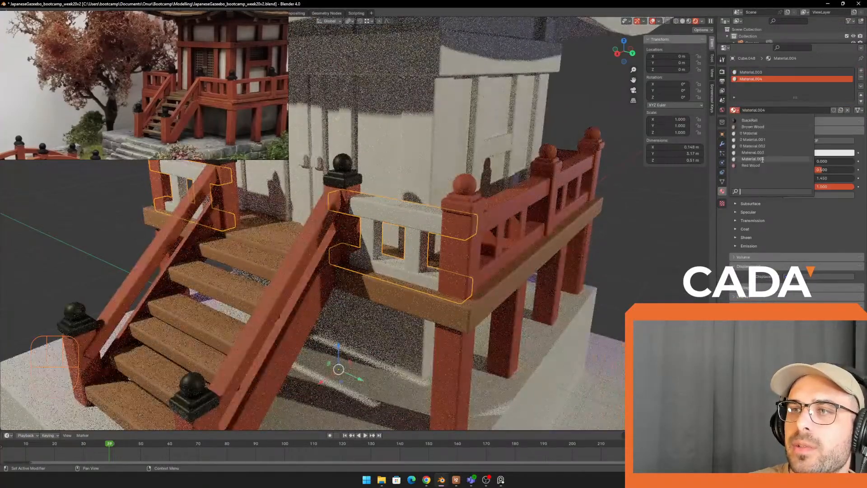
left_click(752, 125)
Step: Remove the first material slot, holding the plain white material, from the front railing
middle_click_drag(380, 225, 398, 225)
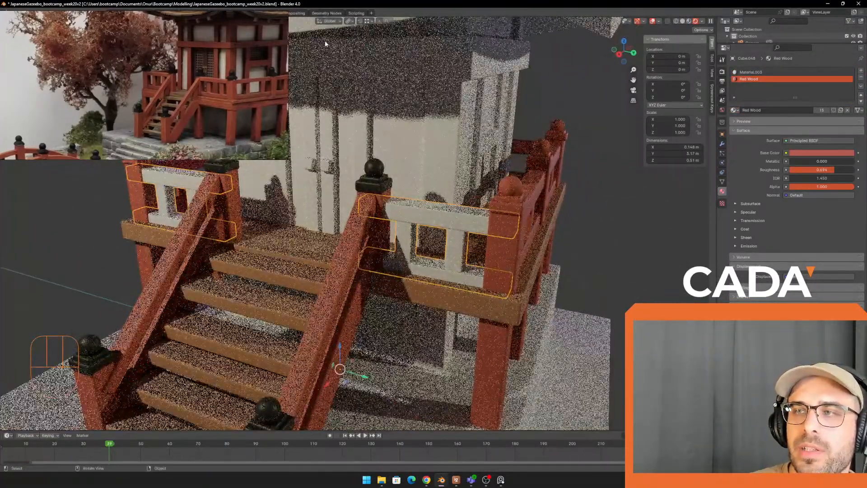
left_click(747, 72)
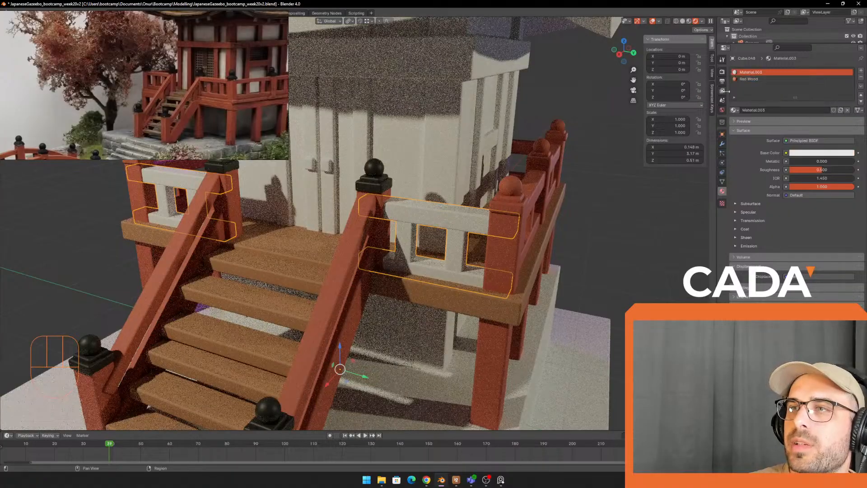
left_click_drag(727, 90, 740, 97)
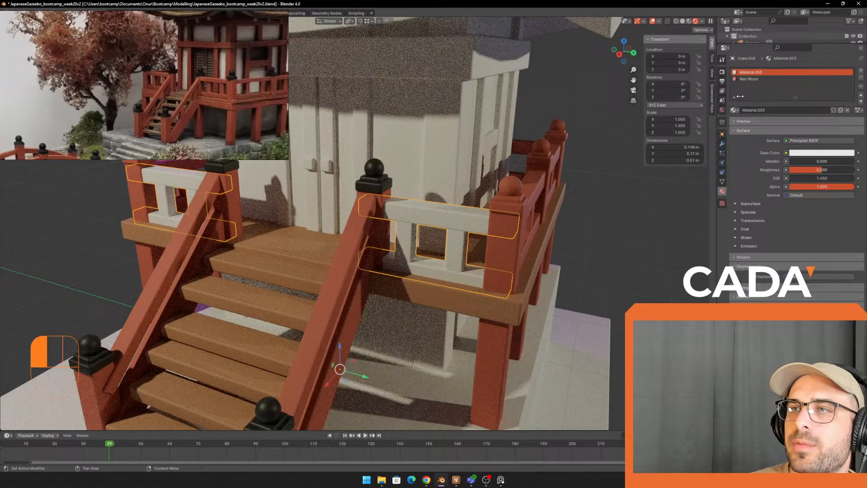
left_click(861, 77)
scroll(541, 210, "down", 6)
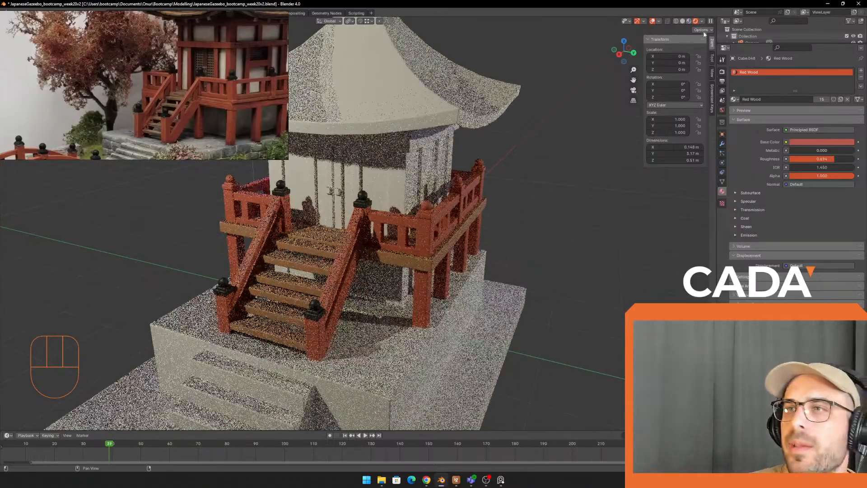
Step: Compare the scene in Solid, Material Preview and Rendered viewport shading and examine the pavilion's materials
left_click(683, 20)
middle_click_drag(508, 212, 534, 191, "shift")
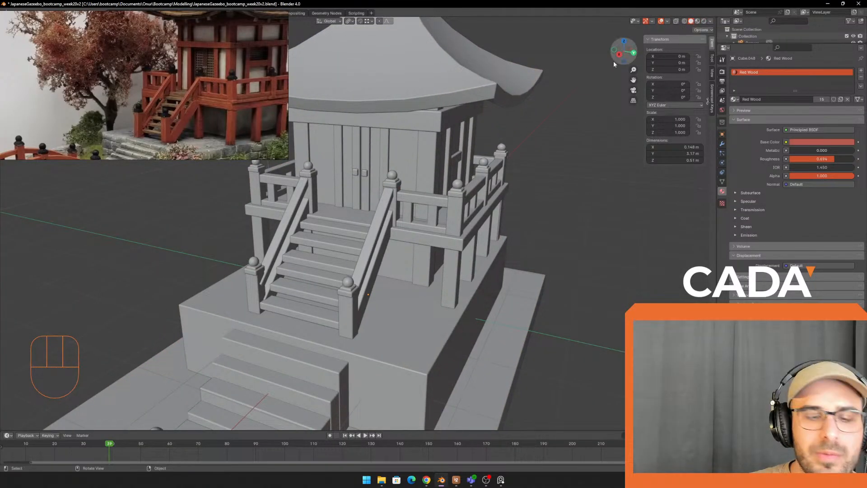
middle_click_drag(468, 127, 535, 118, "shift")
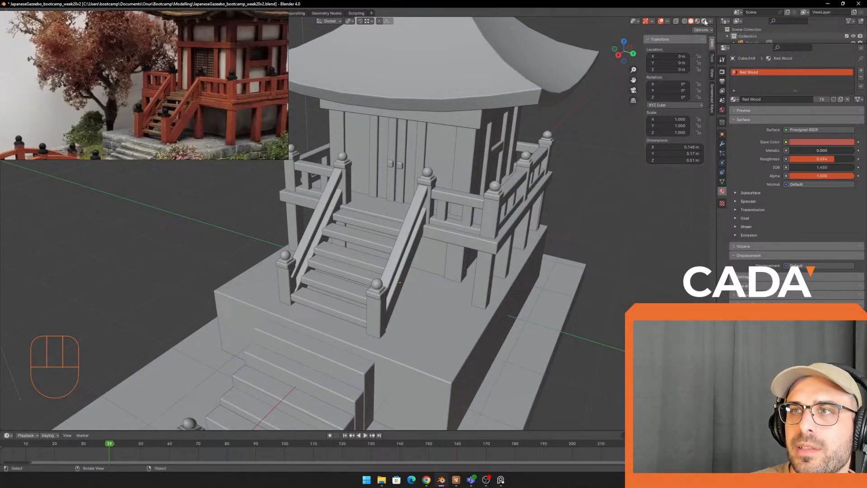
left_click(698, 22)
middle_click_drag(580, 136, 549, 131)
middle_click_drag(361, 194, 591, 182, "shift")
scroll(590, 182, "down", 5)
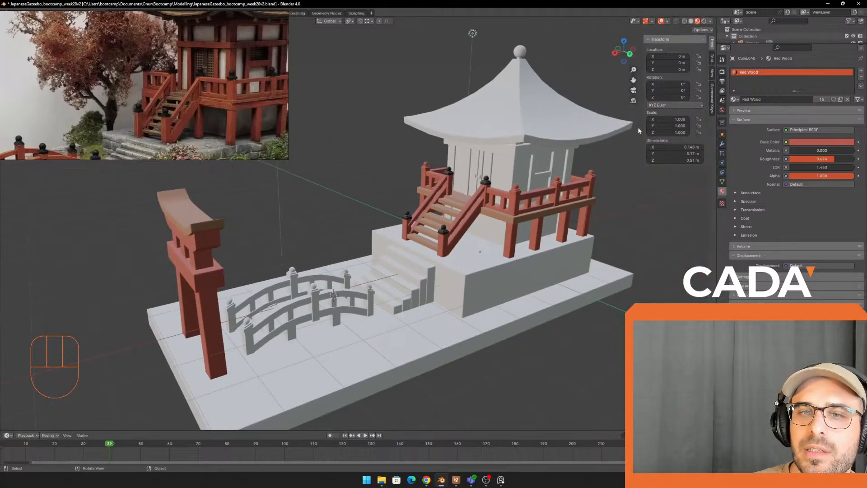
left_click(708, 21)
left_click(705, 21)
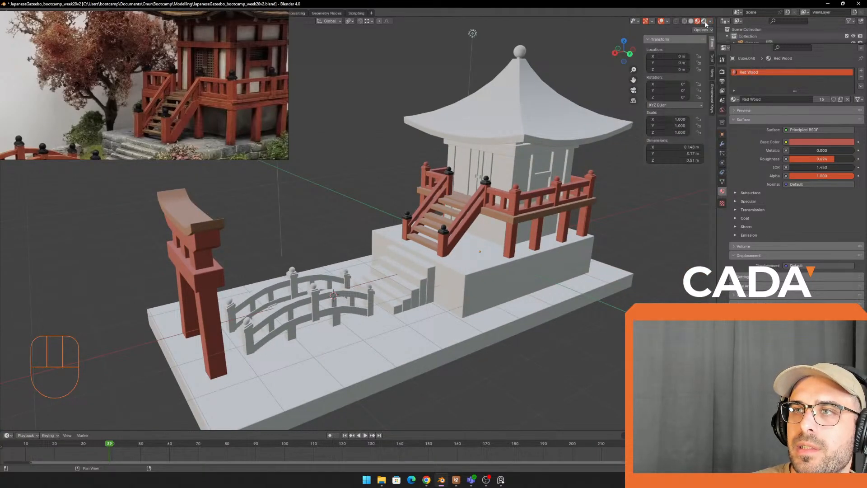
middle_click_drag(549, 175, 523, 218)
scroll(523, 218, "up", 4)
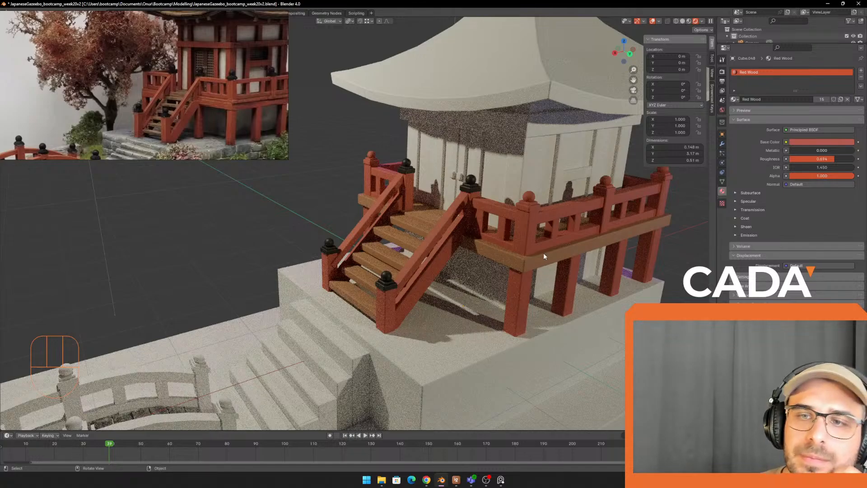
middle_click_drag(543, 256, 640, 221)
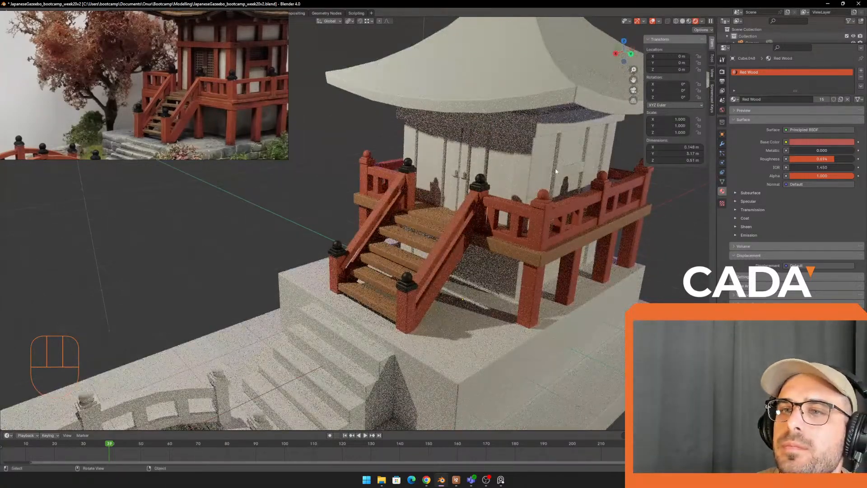
middle_click_drag(555, 171, 579, 169)
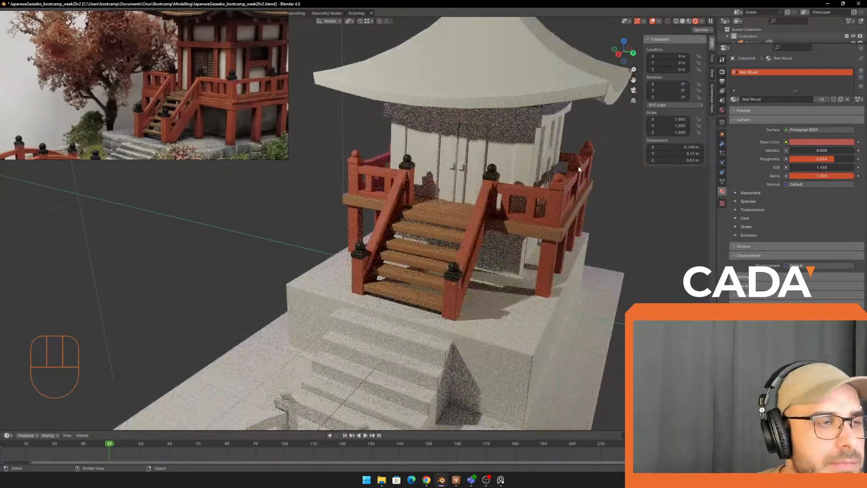
Step: Select the vertical wall strip beside the pavilion doors and set the viewport shading to Material Preview
middle_click_drag(544, 141, 441, 195, "shift")
scroll(474, 158, "up", 2)
left_click(441, 159)
scroll(433, 190, "up", 1)
mouse_move(419, 179)
middle_mouse_down()
mouse_move(463, 169)
mouse_move(438, 180)
middle_mouse_up()
left_click(689, 21)
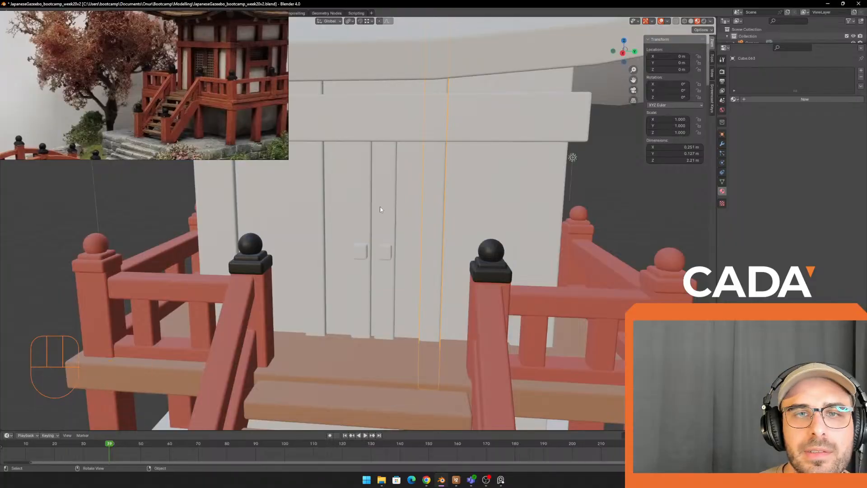
Step: Create a new material named "Dark Brown wood" on the left board of the pavilion's double door
left_click(389, 193)
middle_click_drag(389, 194, 407, 177)
left_click(315, 185, "shift")
left_click(370, 174)
left_click(768, 99)
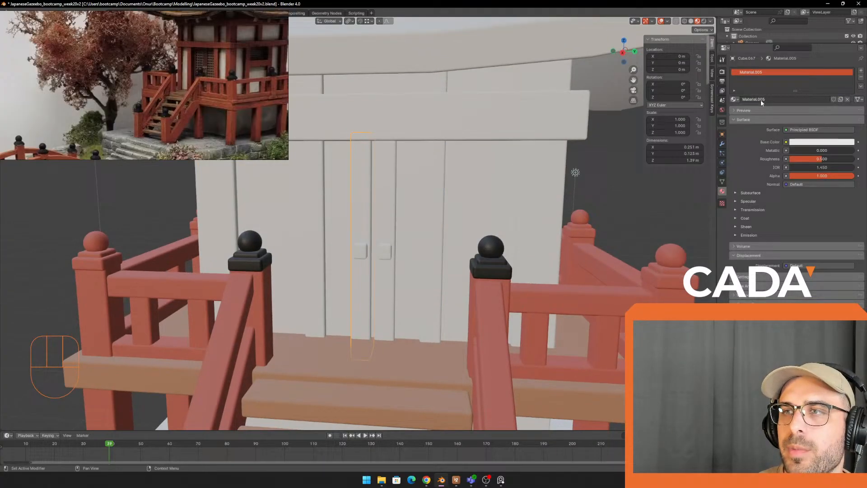
double_click(758, 71)
type("Dark Bro")
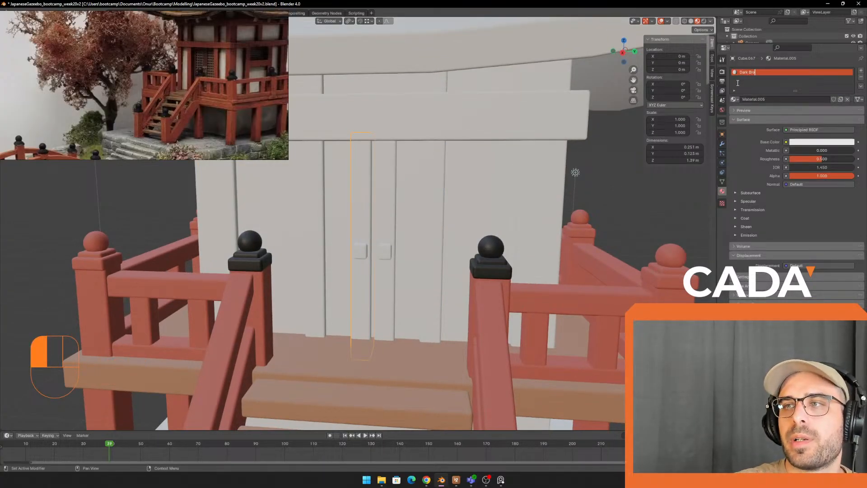
type("wn wood")
key("Return")
Step: Check the base colour of the deck's Brown Wood material as a reference for the door colour
left_click(815, 143)
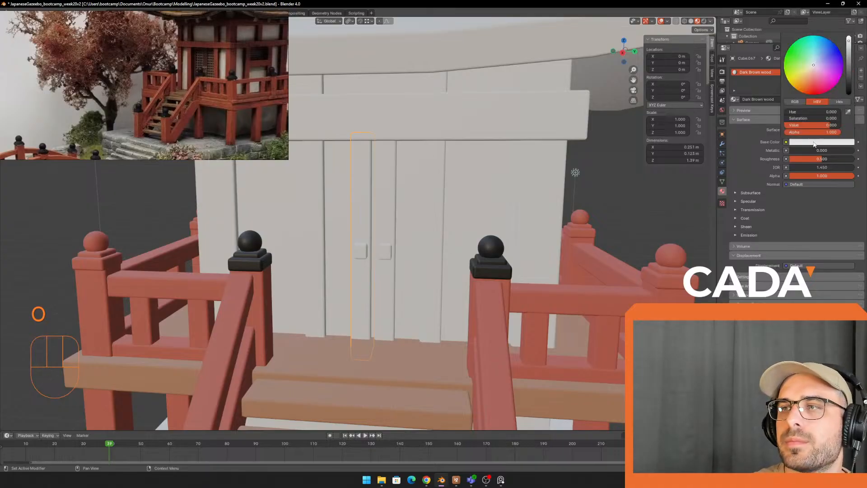
key("Escape")
scroll(452, 311, "down", 4)
left_click(443, 318)
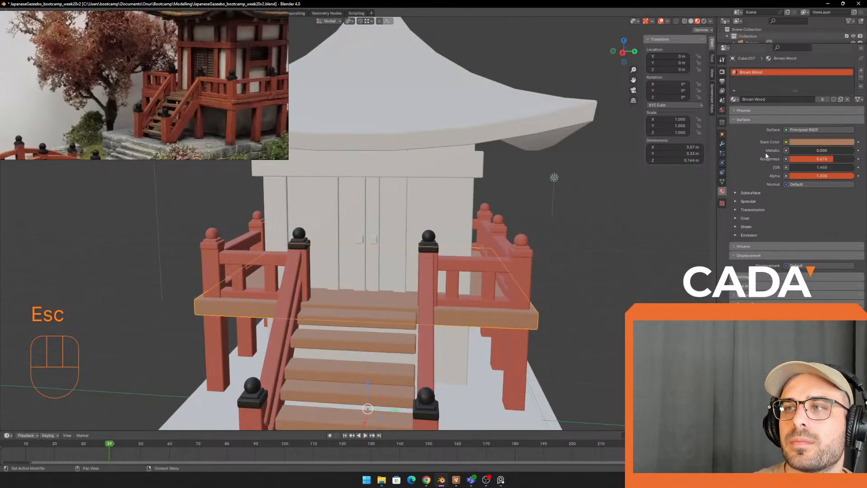
left_click(799, 141)
left_click(368, 205)
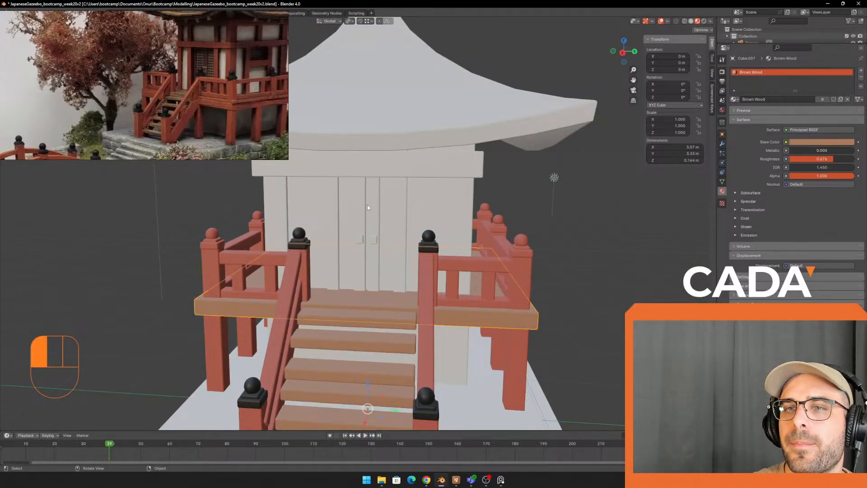
scroll(595, 177, "up", 2)
Step: Set the left door board's Dark Brown wood base colour to a dark brown with a value of 0.120
left_click(353, 209)
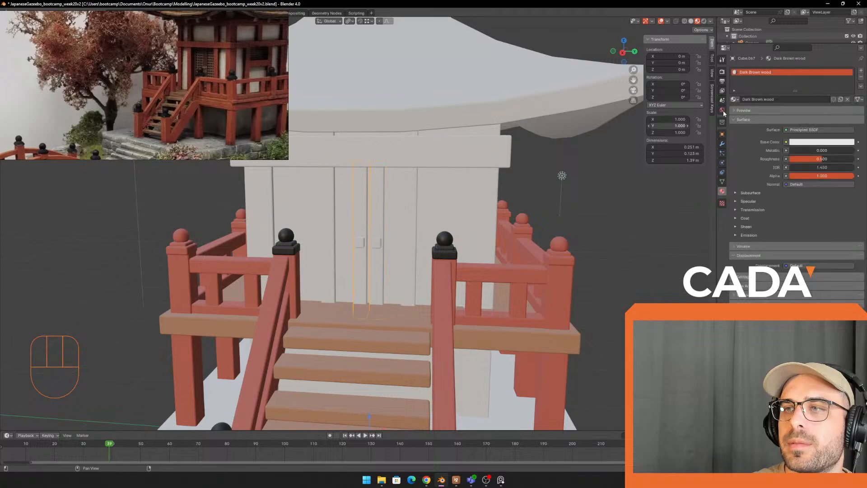
left_click(816, 143)
left_click(813, 75)
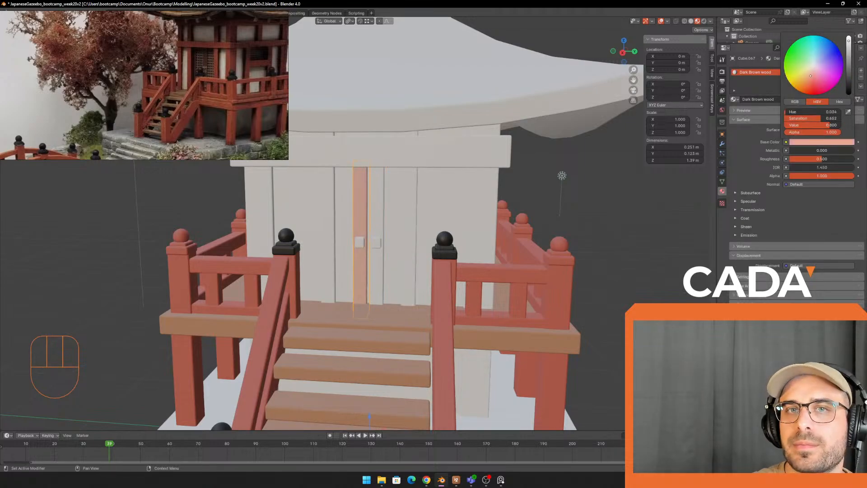
left_click(829, 142)
left_click_drag(850, 51, 850, 71)
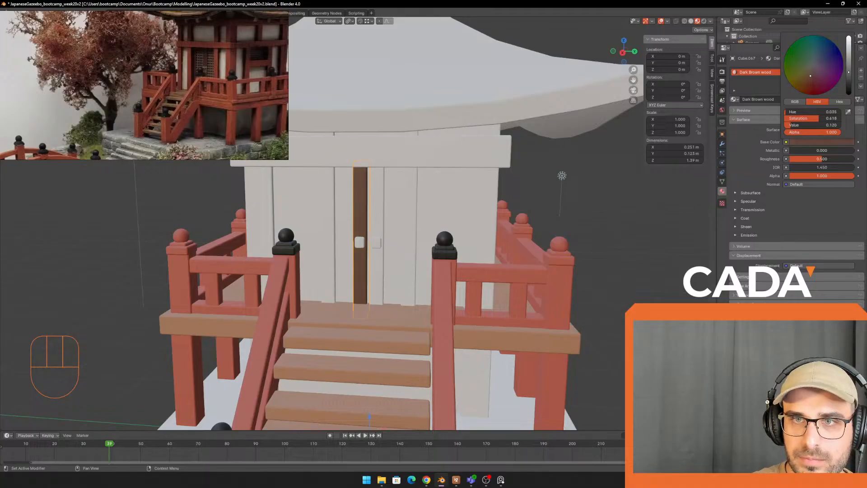
Step: Join the right door board with the dark brown left board so both share Dark Brown wood
scroll(474, 189, "up", 4)
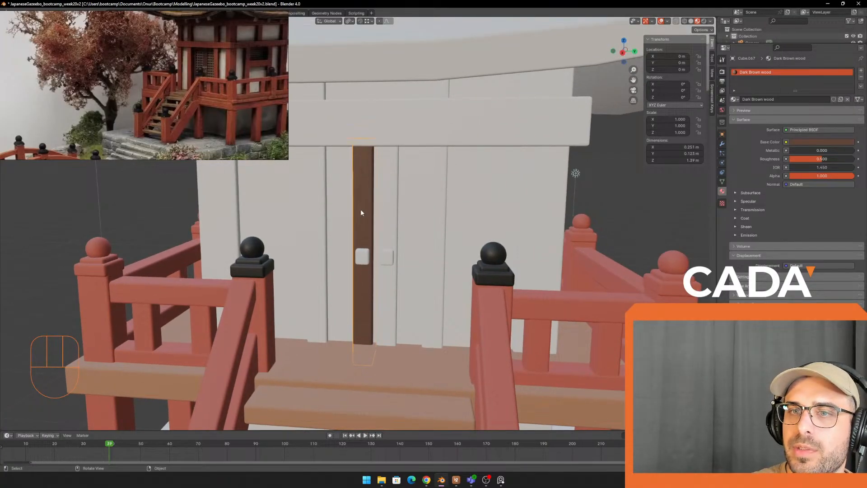
left_click(388, 213, "shift")
left_click(370, 212, "shift")
key("ctrl+j")
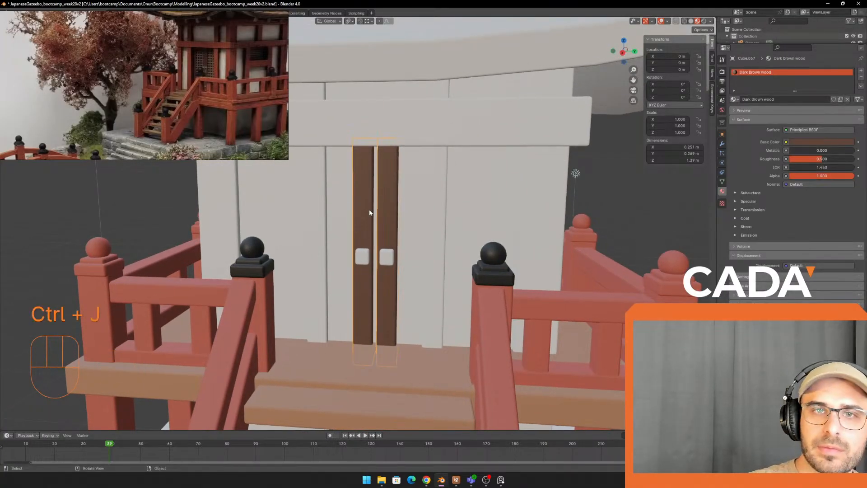
Step: Create a new material named "Grey Metal" on the right door handle
left_click(386, 258)
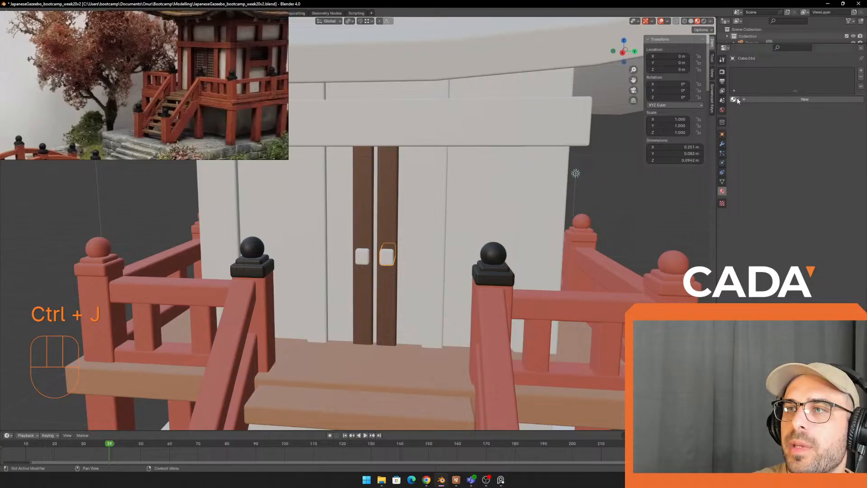
double_click(753, 73)
type("S")
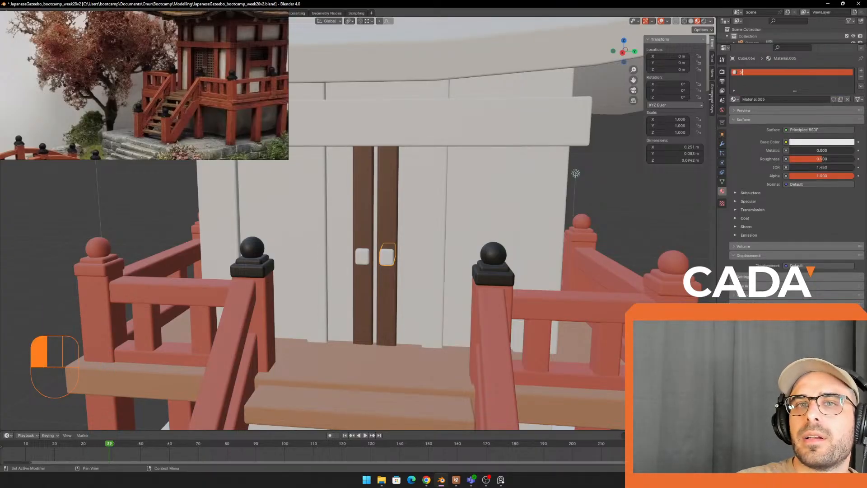
key("BackSpace")
type("Silver Me")
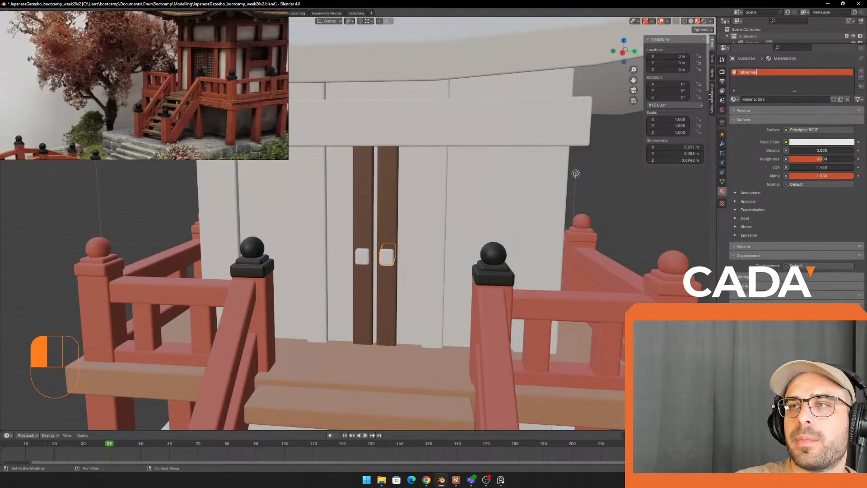
type("Grey Metal")
key("Return")
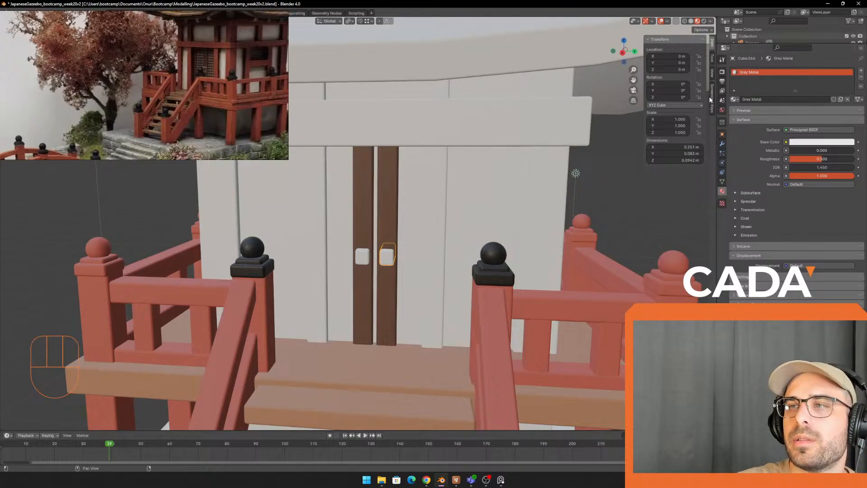
Step: Give Grey Metal a light grey base colour, metallic 0.945 and roughness 0.376, and preview it in Rendered shading
left_click(815, 142)
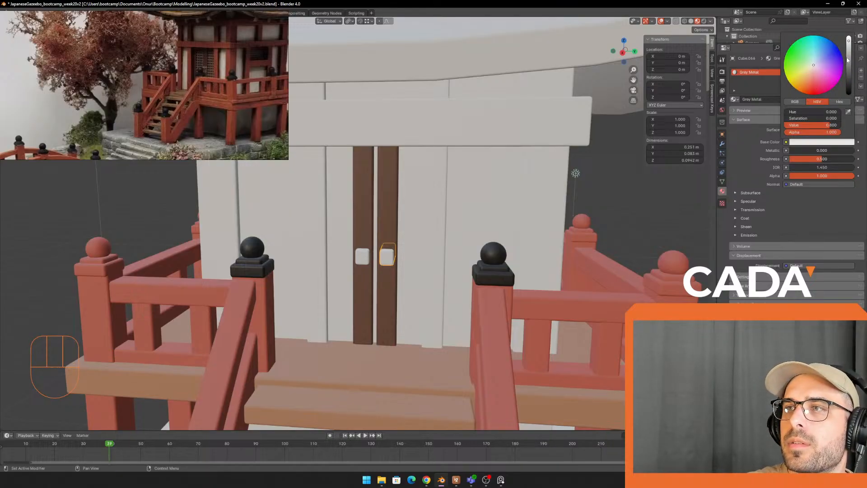
mouse_move(848, 61)
left_mouse_down()
mouse_move(849, 43)
mouse_move(849, 58)
left_mouse_up()
left_click_drag(845, 150, 829, 151)
left_click(698, 21)
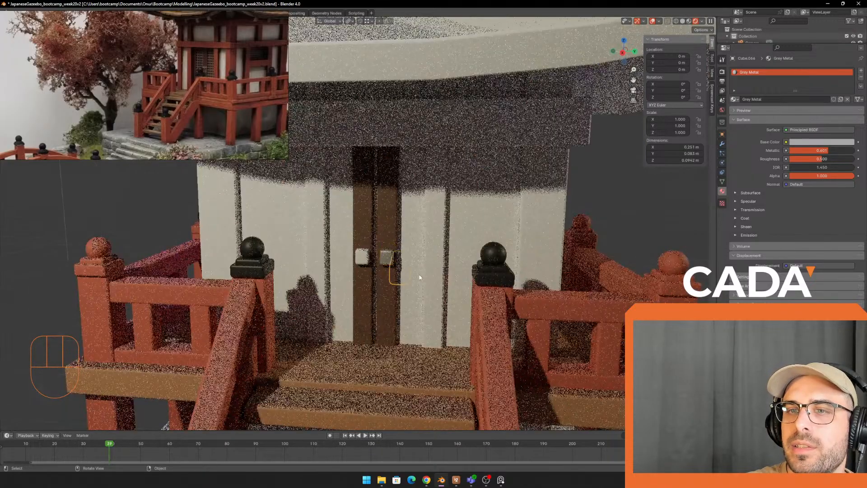
scroll(357, 223, "up", 2)
left_click_drag(832, 151, 813, 158)
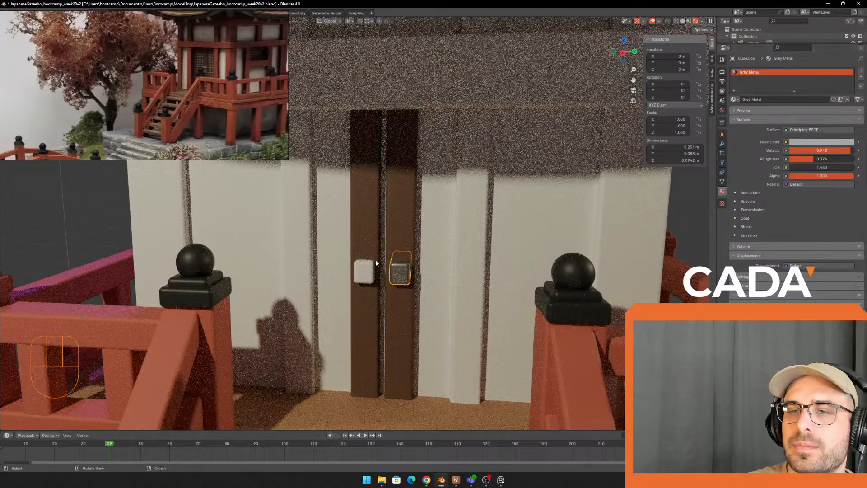
Step: Join the left door handle with the right one so both share Grey Metal
left_click(365, 274, "shift")
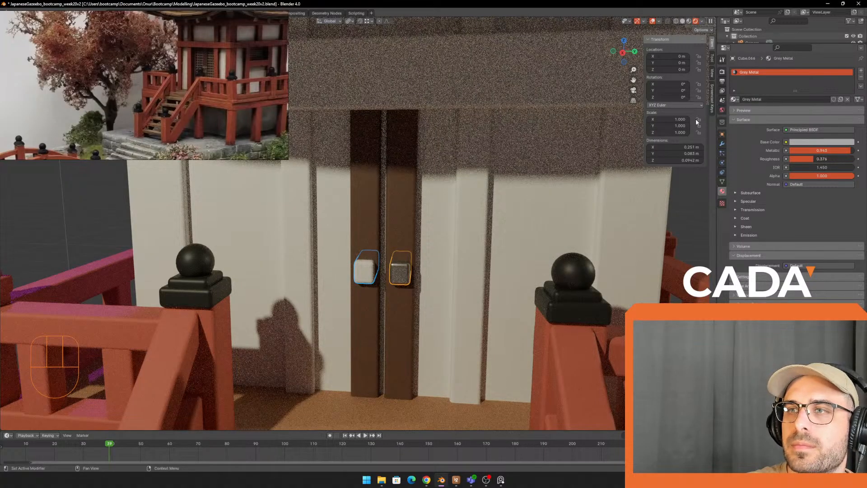
key("ctrl+j")
scroll(472, 277, "down", 3)
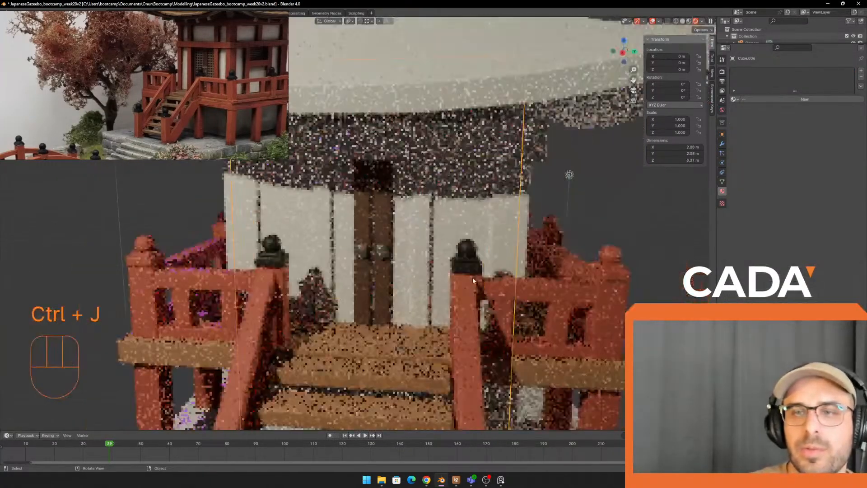
Step: Select the two vertical strips flanking the doors, the horizontal beam above them and the two front corner posts
left_click(418, 250)
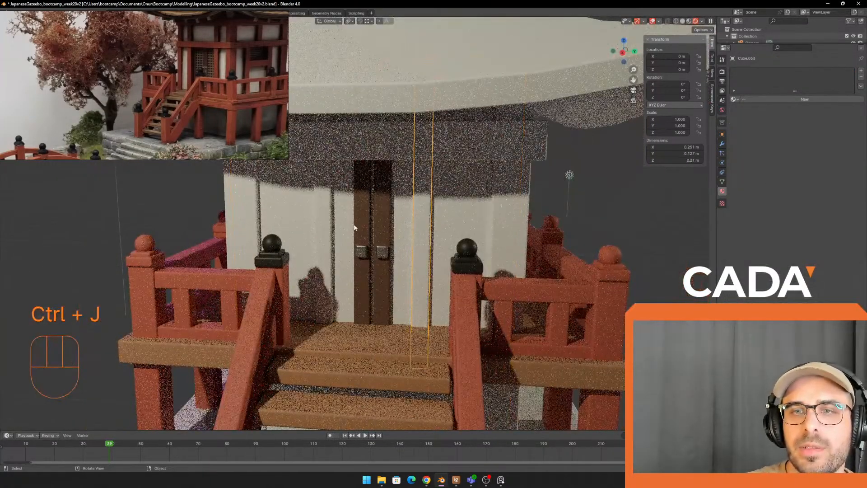
left_click(328, 224, "shift")
left_click(447, 138, "shift")
middle_click_drag(454, 147, 431, 149)
left_click(512, 193, "shift")
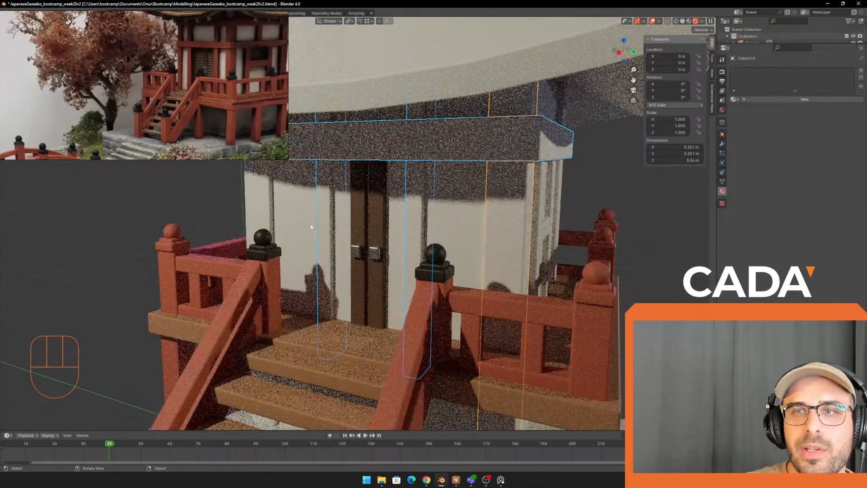
middle_click_drag(311, 227, 340, 225)
scroll(340, 225, "down", 3)
left_click(275, 207, "shift")
middle_click_drag(277, 207, 217, 205)
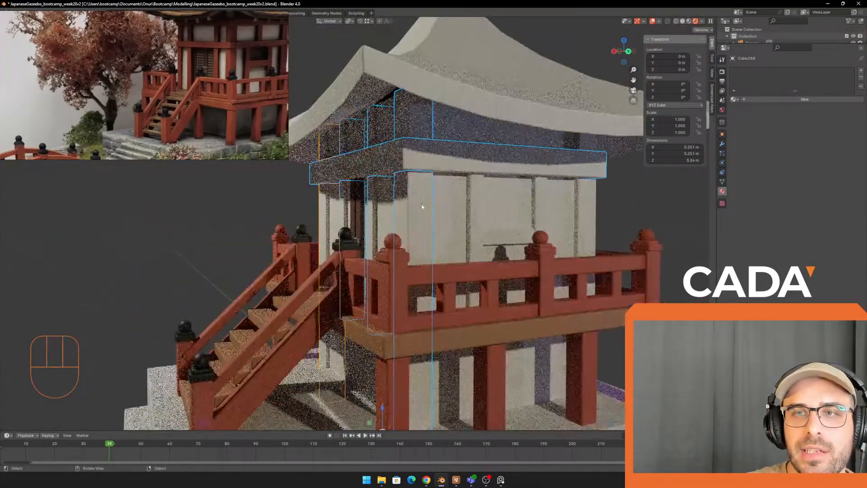
Step: Add the right side wall's vertical strip, its horizontal window rail and the rear-right corner post to the selection
left_click(480, 208, "shift")
scroll(393, 159, "up", 2)
middle_click_drag(397, 159, 381, 196, "shift")
middle_click_drag(380, 196, 408, 191)
middle_click_drag(602, 269, 576, 259)
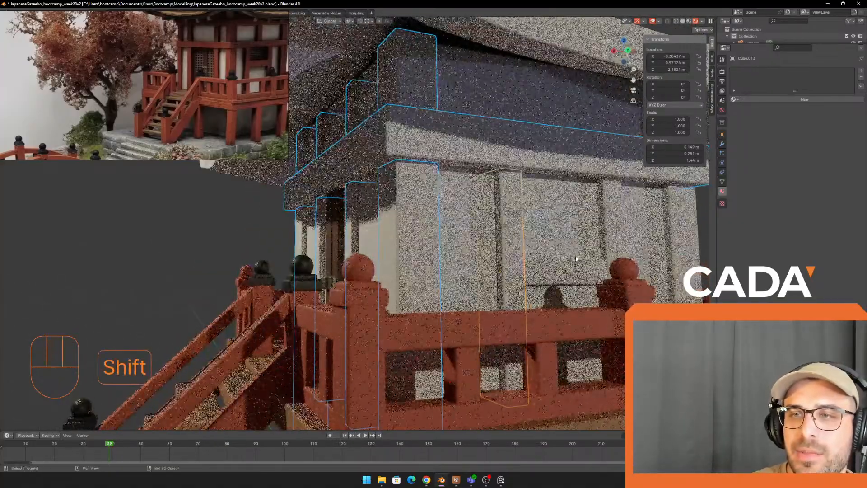
key("ctrl+z")
left_click(572, 269, "shift")
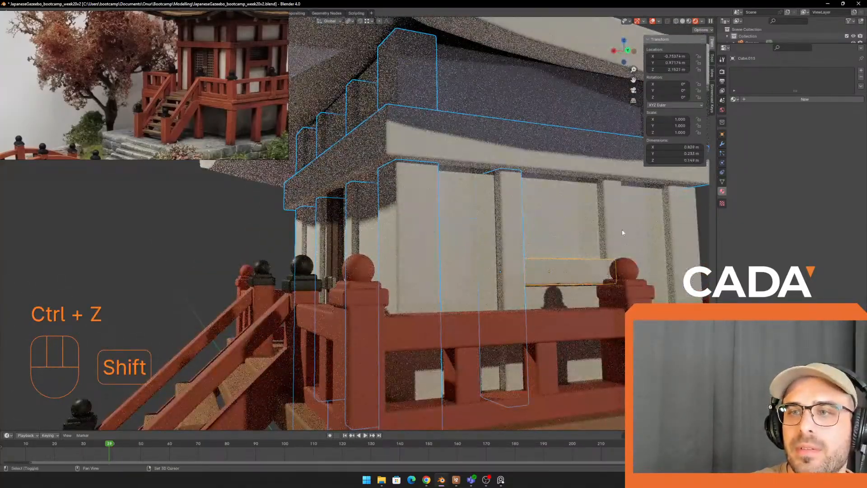
middle_click_drag(622, 233, 583, 240)
middle_click_drag(583, 240, 347, 296, "shift")
scroll(487, 262, "down", 2)
left_click(517, 256, "shift")
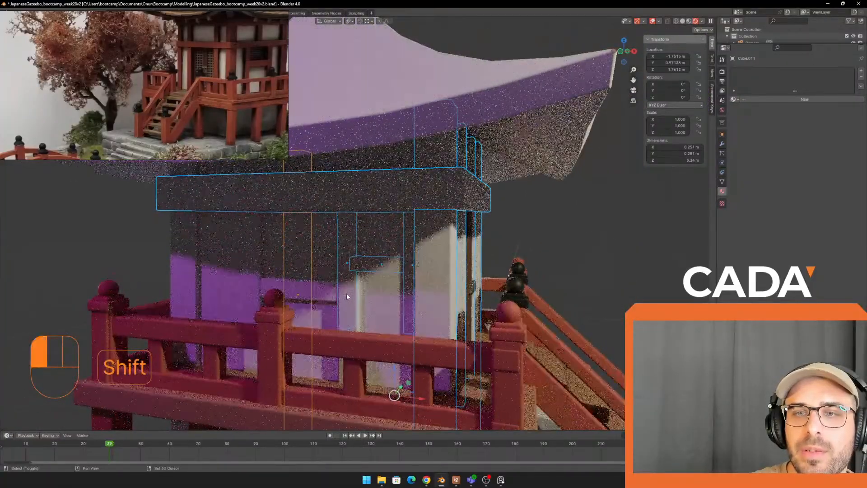
Step: Add the left side wall's vertical strips and horizontal rail to the selection, ending with the rear-left corner post
left_click(347, 297, "shift")
left_click(304, 289, "shift")
left_click(262, 278, "shift")
left_click(175, 268, "shift")
middle_click_drag(515, 277, 438, 284)
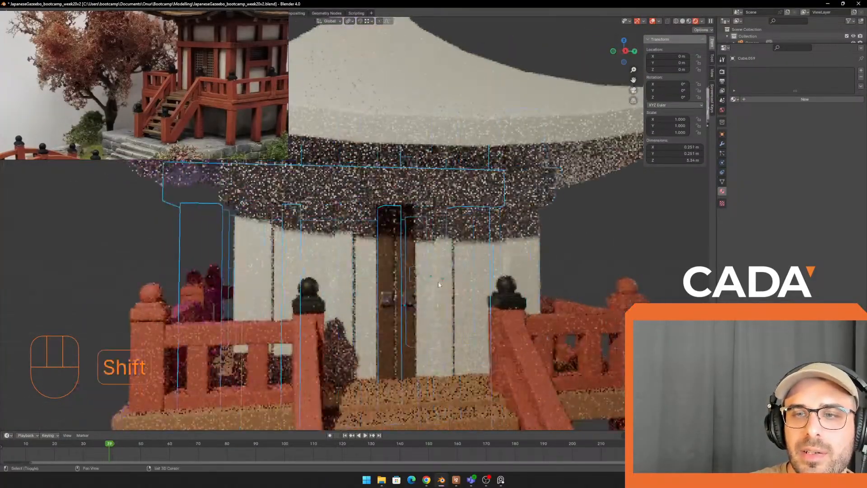
Step: Assign Red Wood to the rear-left corner post and join all selected frame parts with it
left_click(735, 99)
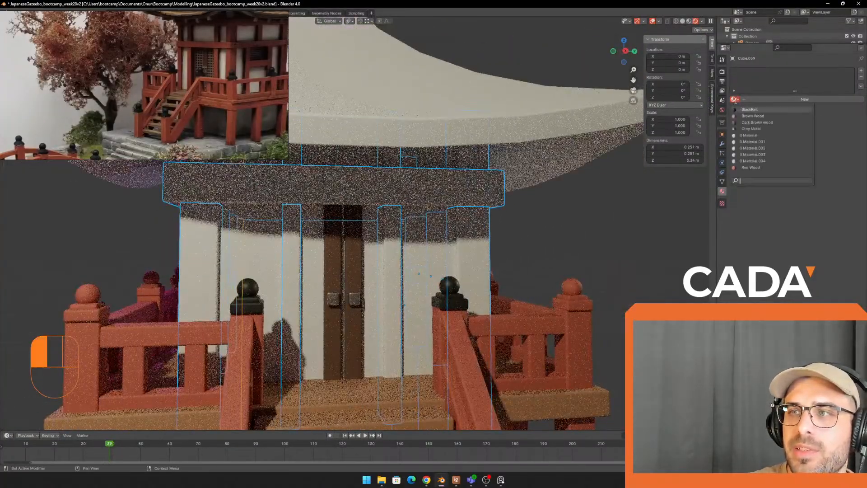
left_click(754, 168)
middle_click_drag(606, 218, 554, 212)
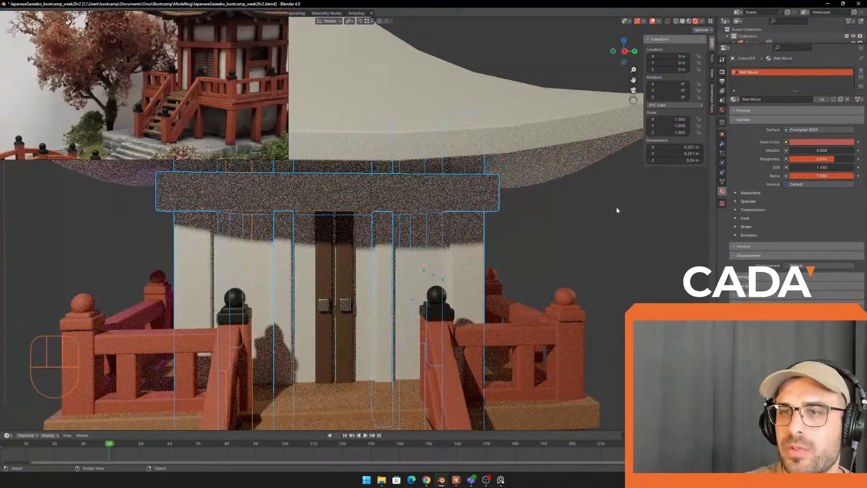
middle_click_drag(617, 210, 440, 212)
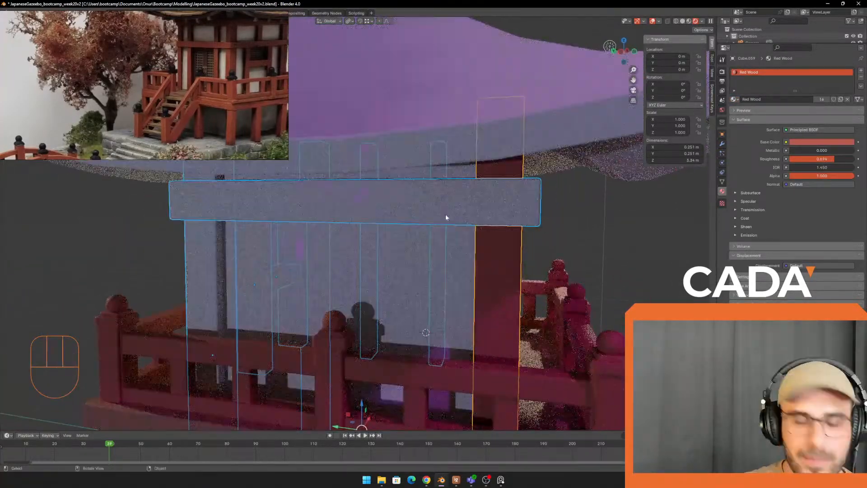
key("ctrl+j")
Step: Deselect everything and examine the rendered pavilion's red frame, doors and stairs from the front
middle_click_drag(620, 249, 465, 267)
scroll(436, 246, "down", 4)
middle_click_drag(436, 226, 444, 201, "shift")
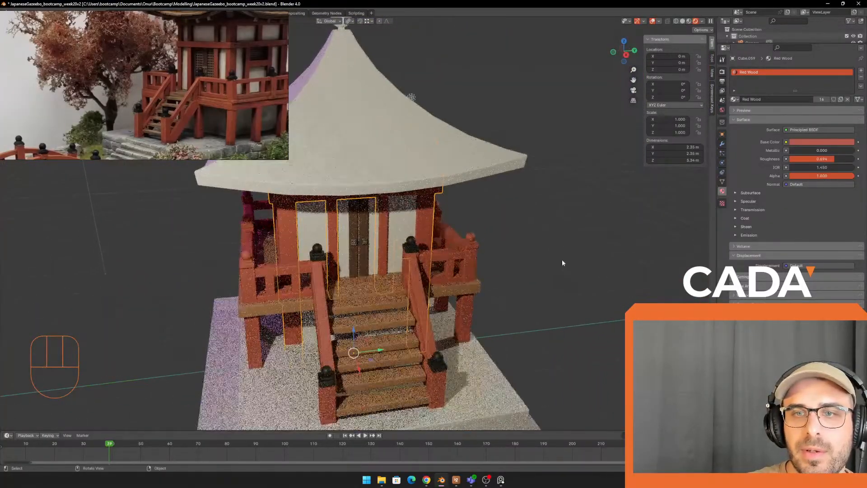
middle_click_drag(561, 246, 591, 188, "shift")
left_click(528, 254)
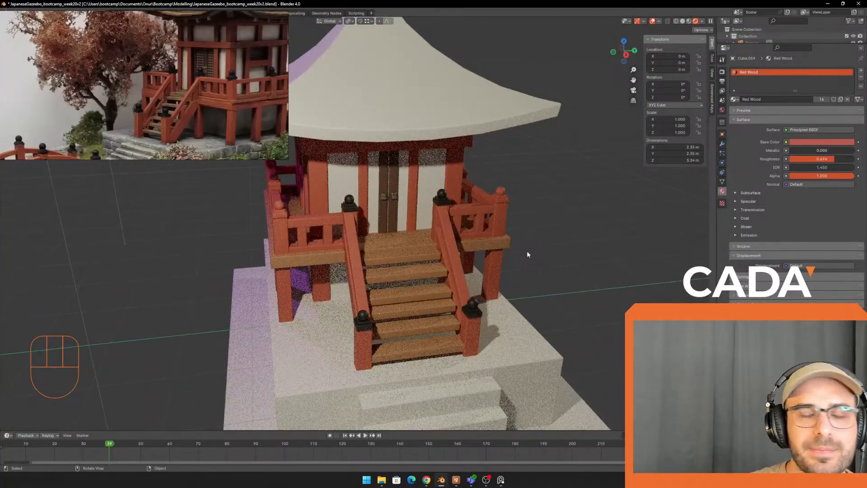
middle_click_drag(529, 243, 448, 172)
scroll(447, 172, "down", 1)
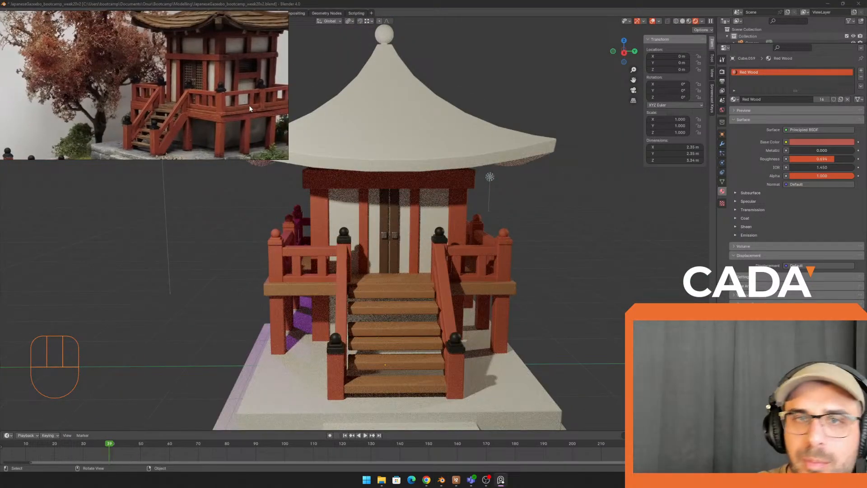
left_click(367, 480)
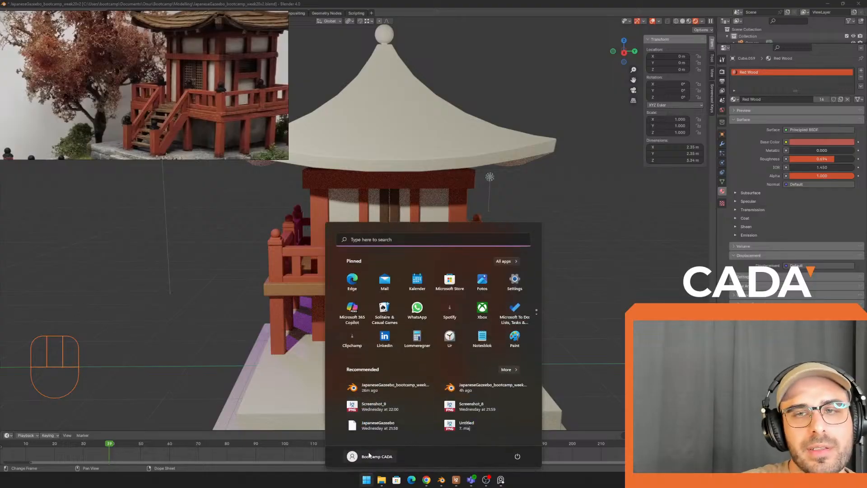
type("paint")
key("Escape")
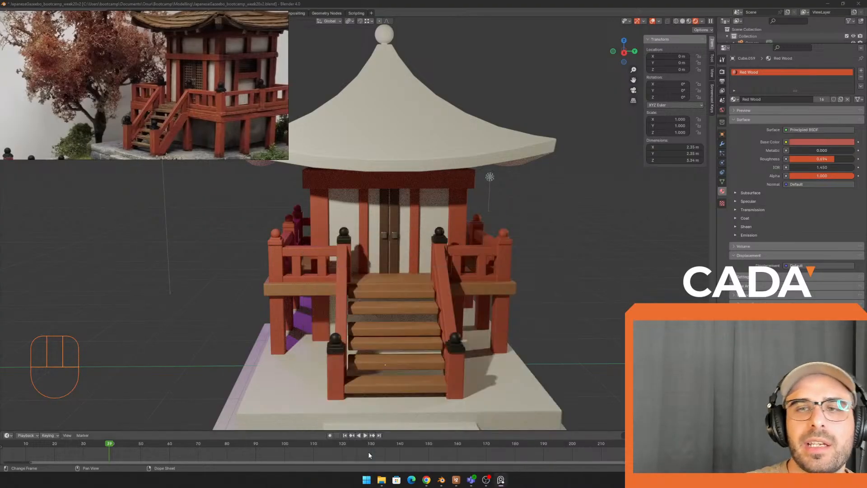
scroll(508, 186, "up", 2)
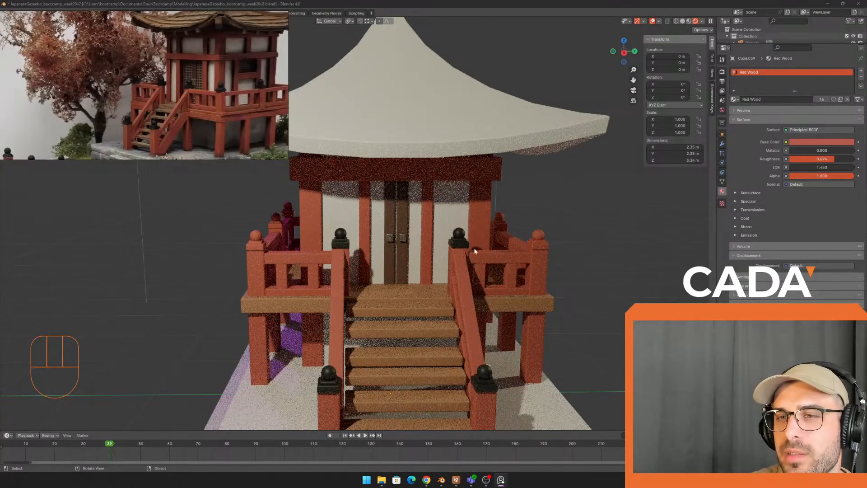
Step: Try to sample Red Wood's base color from the reference image, and open Paint as an alternative
left_click(816, 142)
left_click(848, 112)
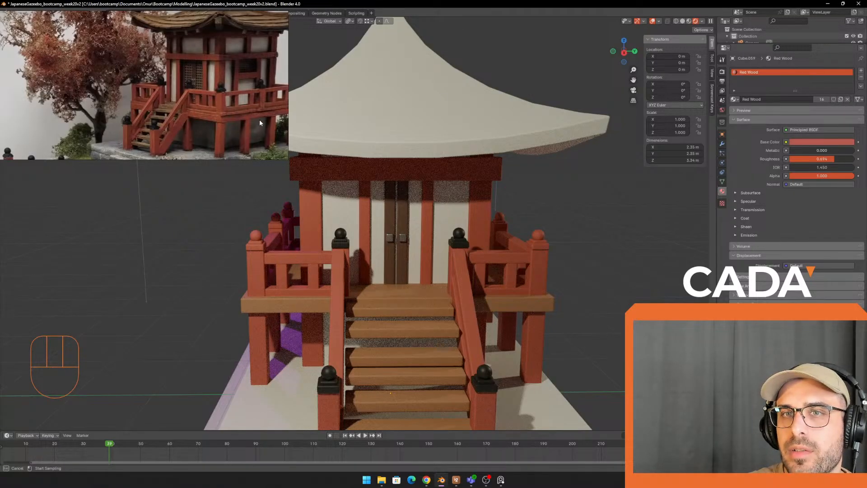
key("super")
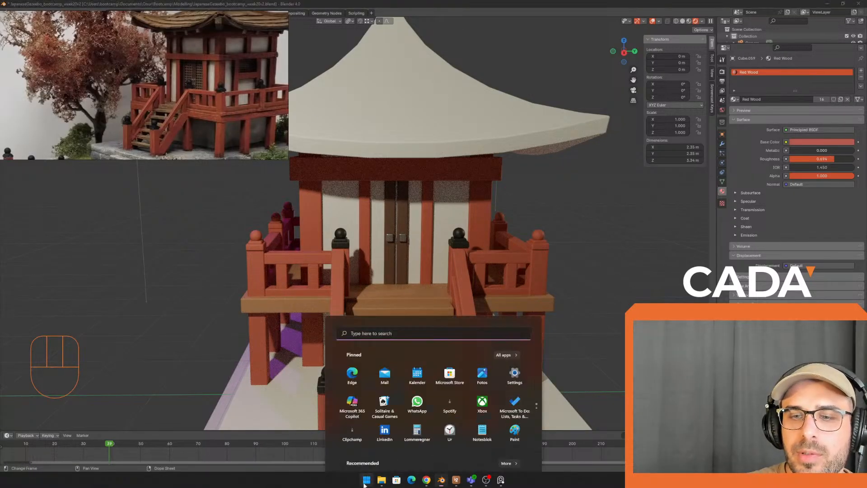
type("paint")
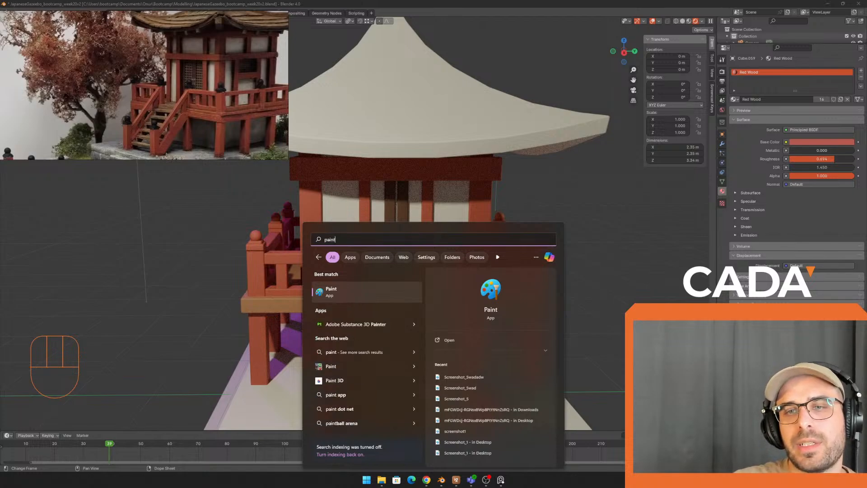
key("Return")
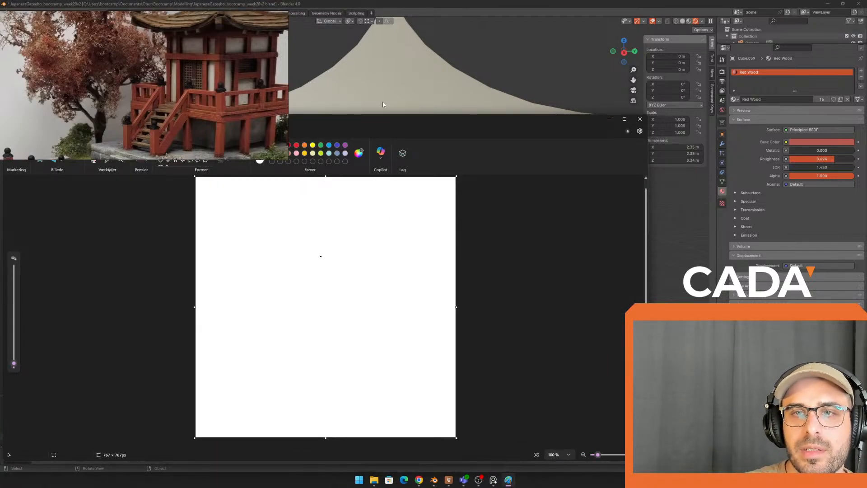
Step: Copy the diorama reference image and paste it onto the blank Paint canvas, arranging the windows so the drawing tools are accessible
left_click_drag(384, 119, 455, 111)
right_click(180, 82)
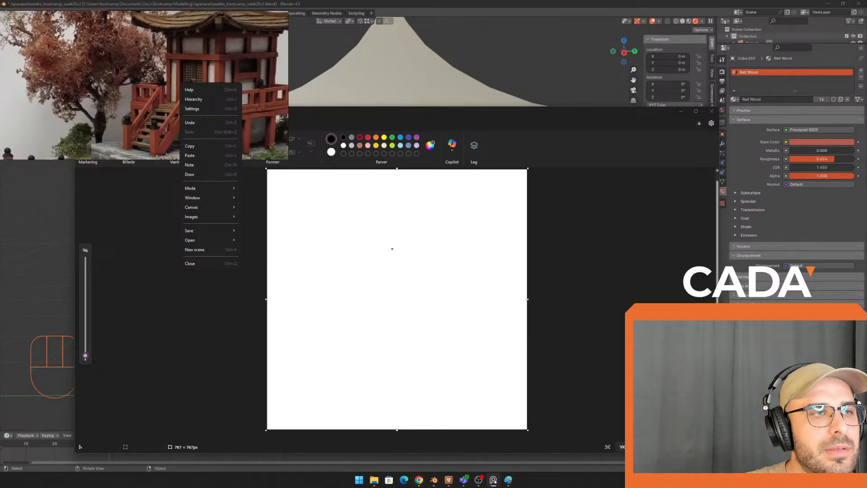
left_click(418, 480)
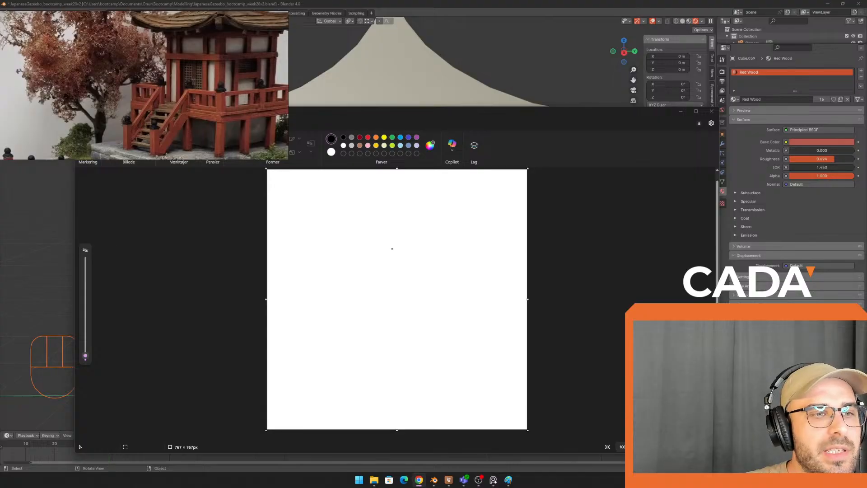
left_click(396, 171)
key("ctrl+v")
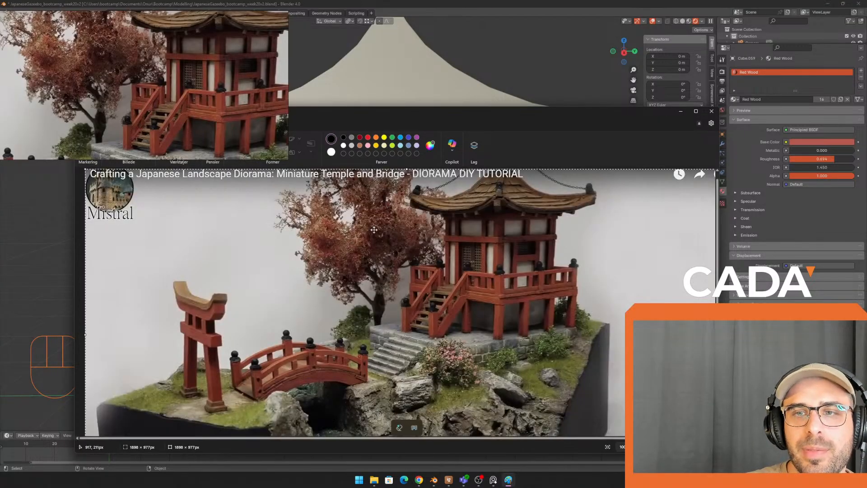
scroll(475, 252, "up", 2, "ctrl")
left_click_drag(461, 114, 481, 82)
right_click_drag(207, 88, 0, 115)
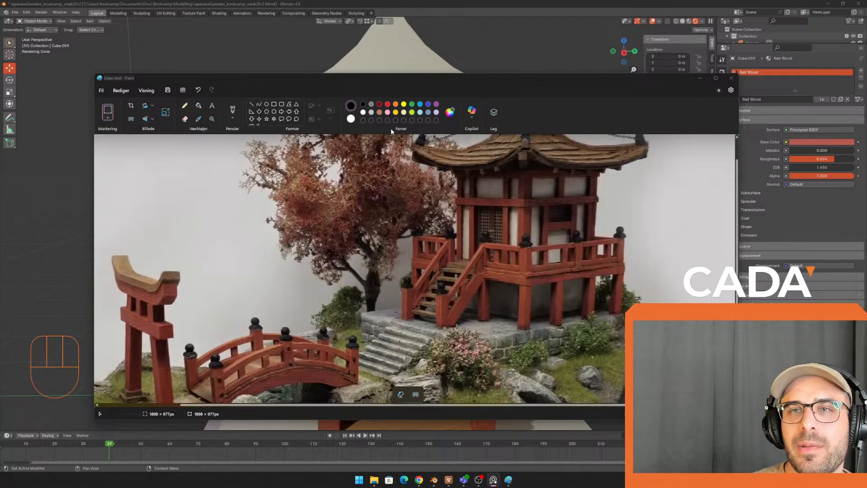
Step: Sample the red of the temple's balcony railing from the pasted image with the color picker
left_click(197, 119)
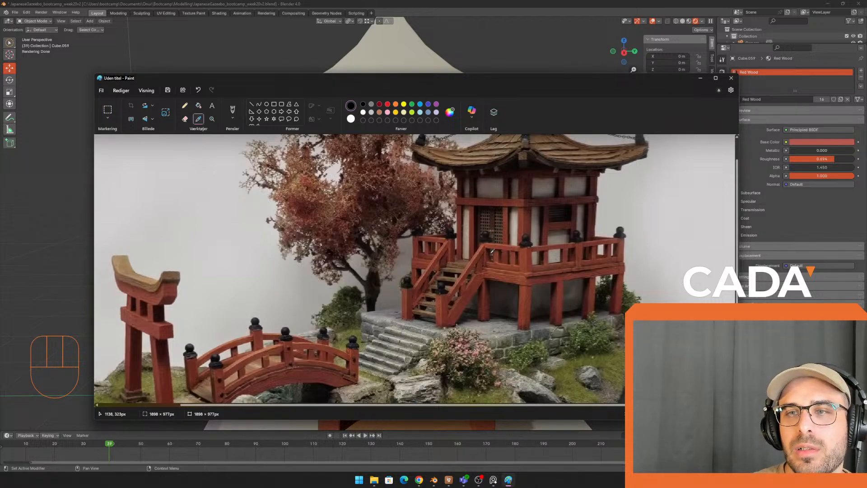
left_click(496, 256)
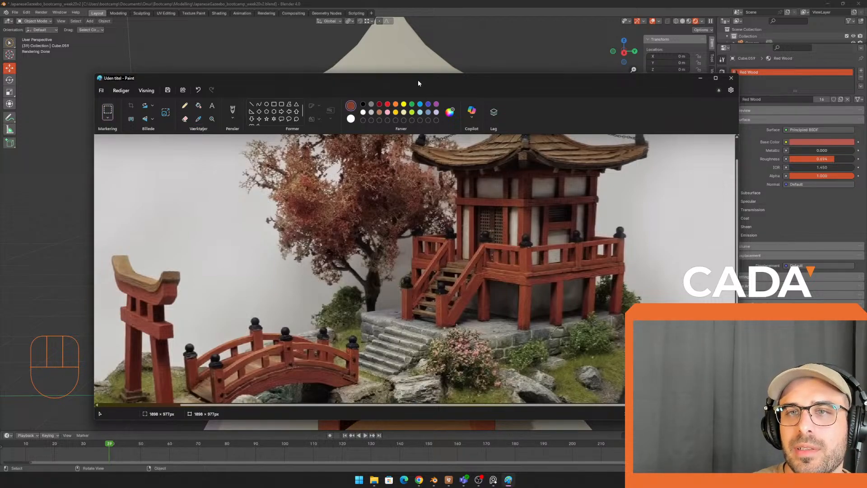
left_click_drag(418, 80, 363, 71)
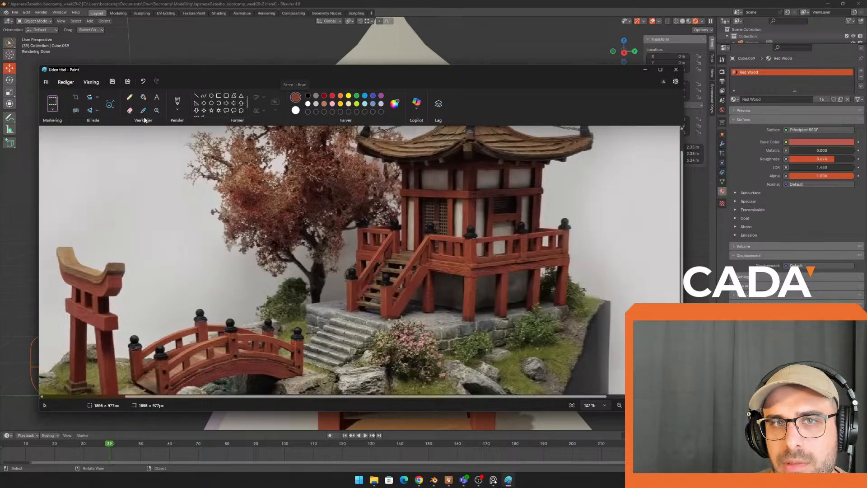
Step: Test the sampled red with pencil and brush strokes, undoing trial strokes and scribbling a patch on the pale background beside the tree
left_click(130, 99)
left_click_drag(229, 227, 188, 225)
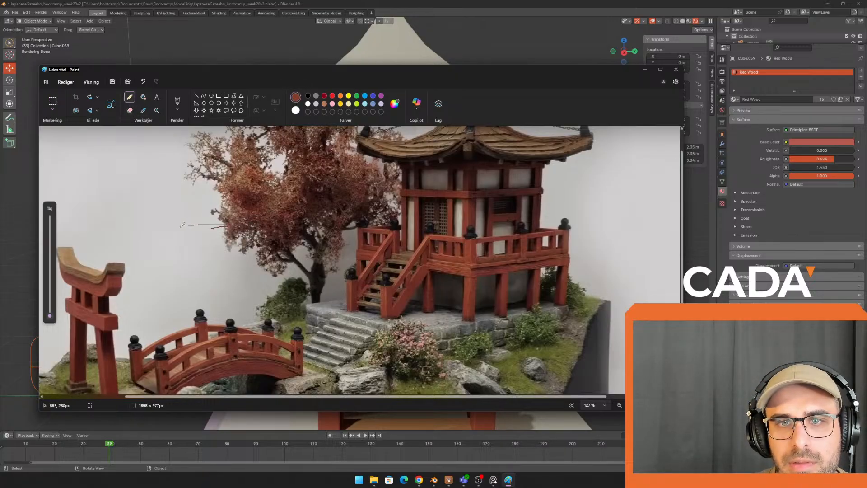
key("ctrl+z")
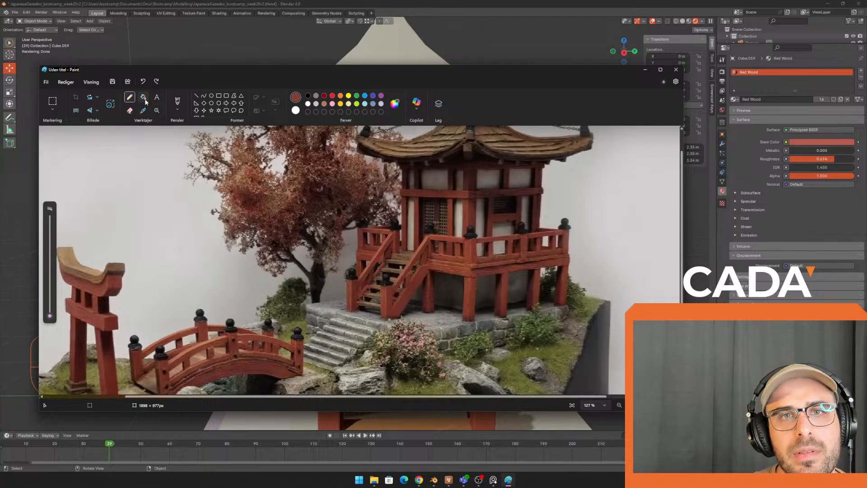
left_click(143, 97)
left_click(130, 97)
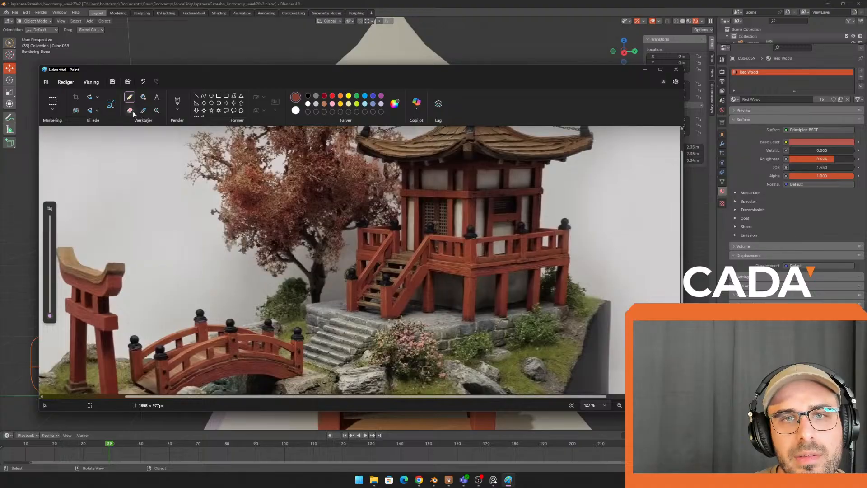
left_click(178, 102)
mouse_move(215, 181)
left_mouse_down()
mouse_move(197, 210)
mouse_move(312, 197)
left_mouse_up()
key("ctrl+z")
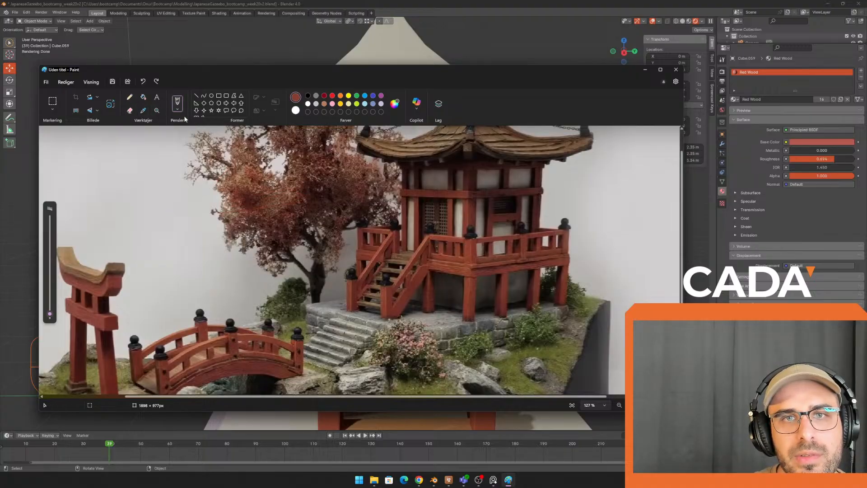
left_click(179, 111)
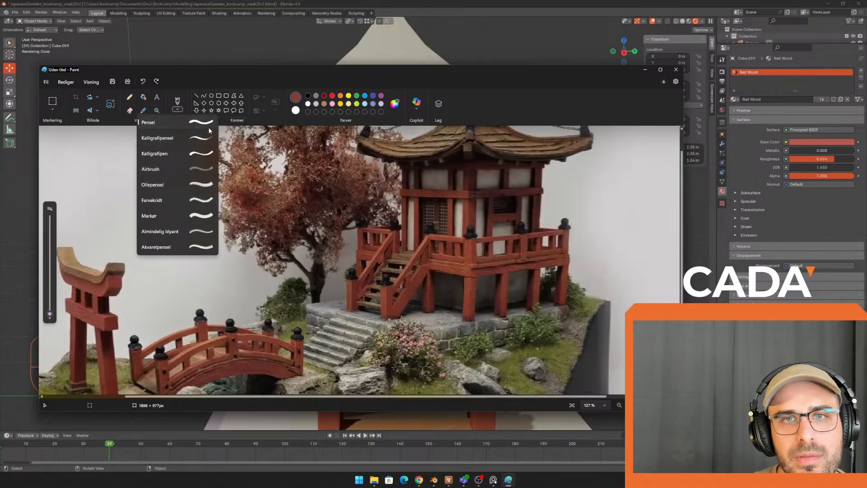
left_click(177, 126)
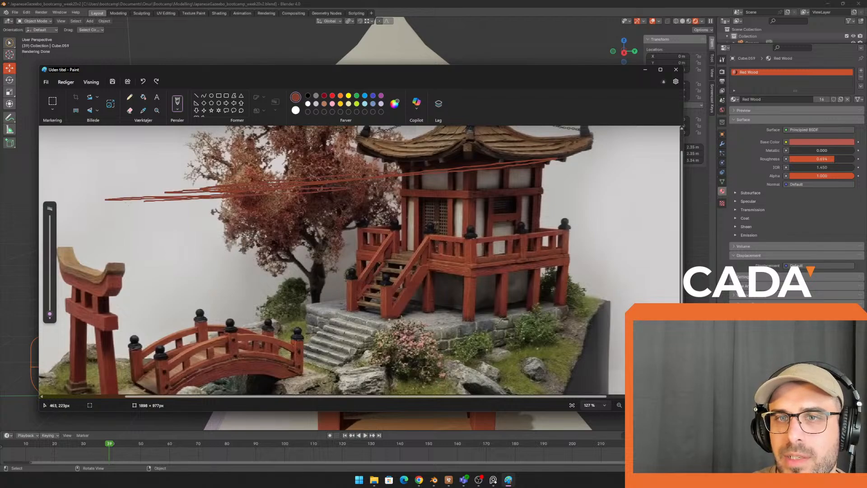
mouse_move(161, 172)
left_mouse_down()
mouse_move(150, 224)
mouse_move(204, 190)
mouse_move(199, 212)
mouse_move(136, 210)
mouse_move(179, 196)
left_mouse_up()
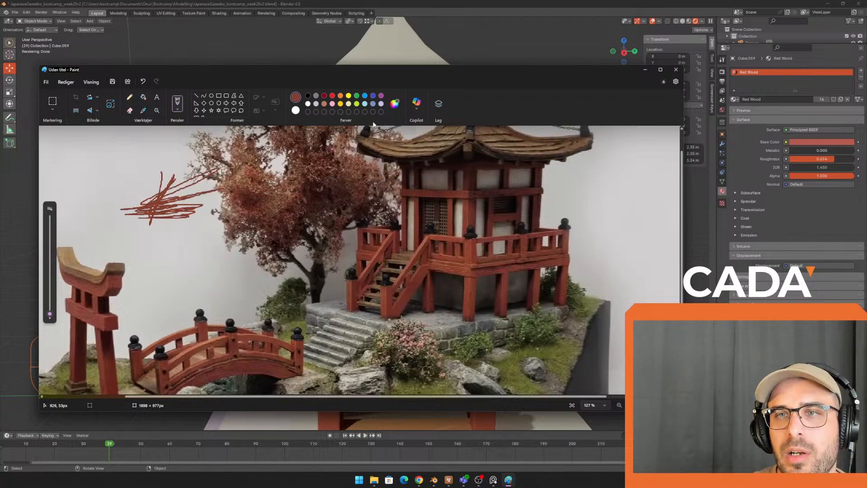
Step: Copy the sampled red's hex code #853E2D and close Paint without saving the image
left_click(396, 104)
left_click(417, 163)
key("ctrl+c")
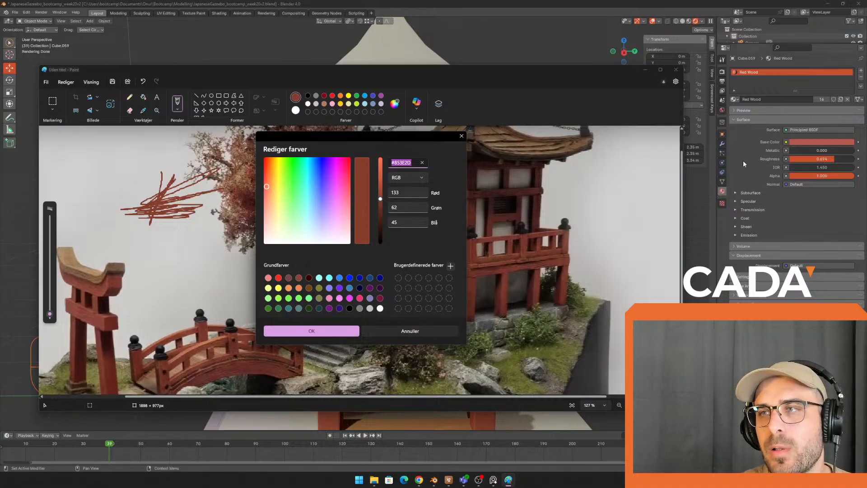
left_click_drag(414, 163, 382, 164)
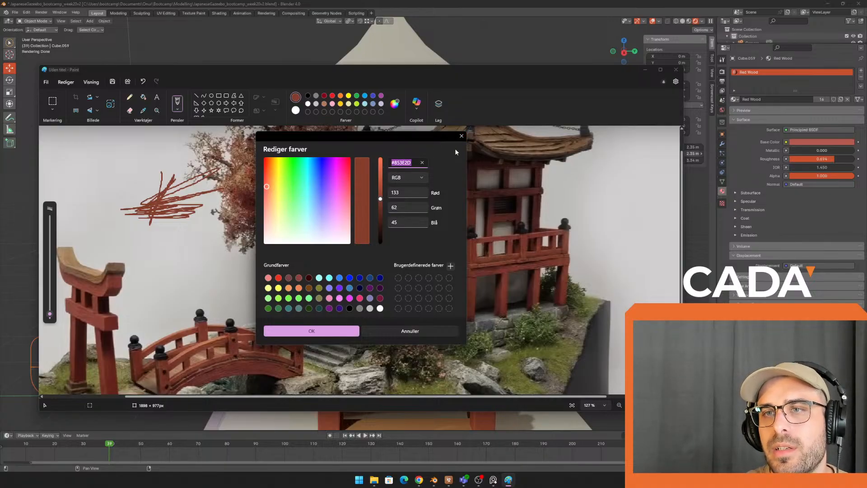
left_click(461, 135)
left_click(676, 70)
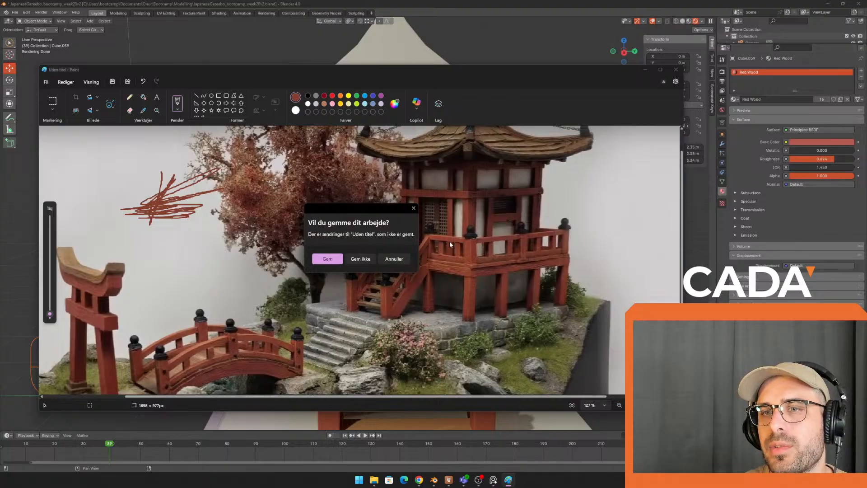
left_click(366, 261)
Step: In Blender, set Red Wood's base color to the copied hex value #853E2D
left_click(821, 143)
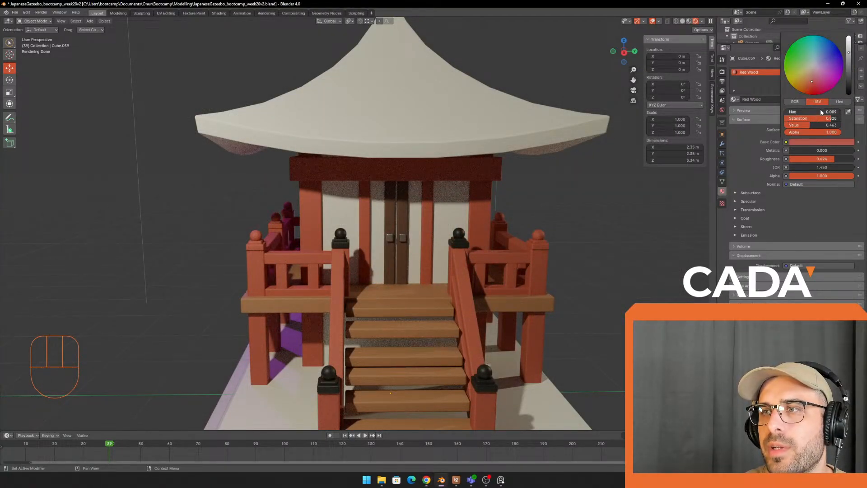
left_click(836, 101)
key("ctrl+v")
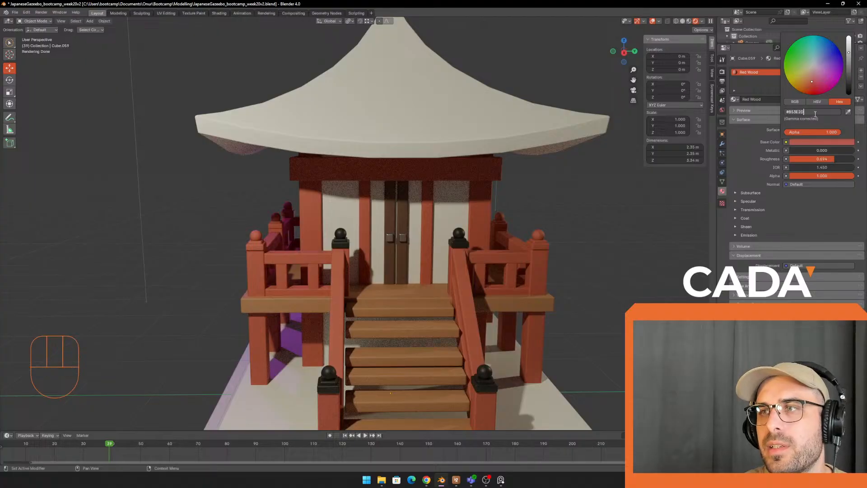
key("Return")
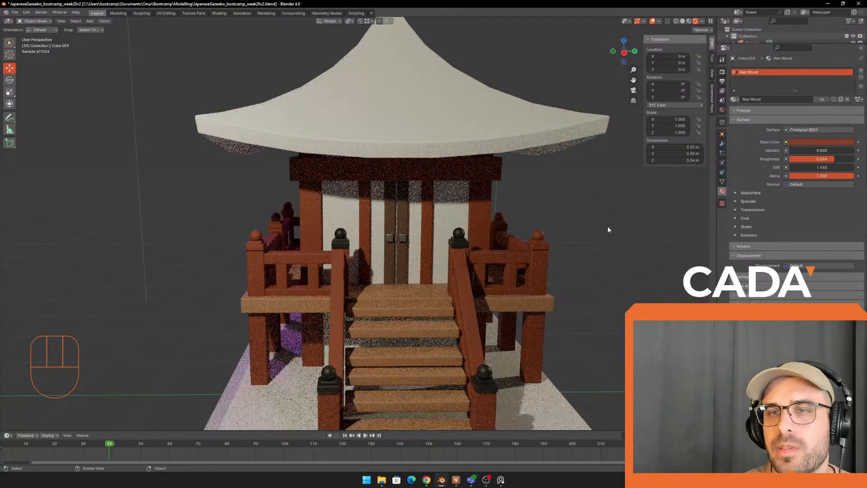
Step: Compare the pavilion's recolored frame and railings with the reference image, and undo the base color change
middle_click_drag(608, 228, 572, 224)
scroll(572, 222, "down", 2)
scroll(572, 216, "up", 1)
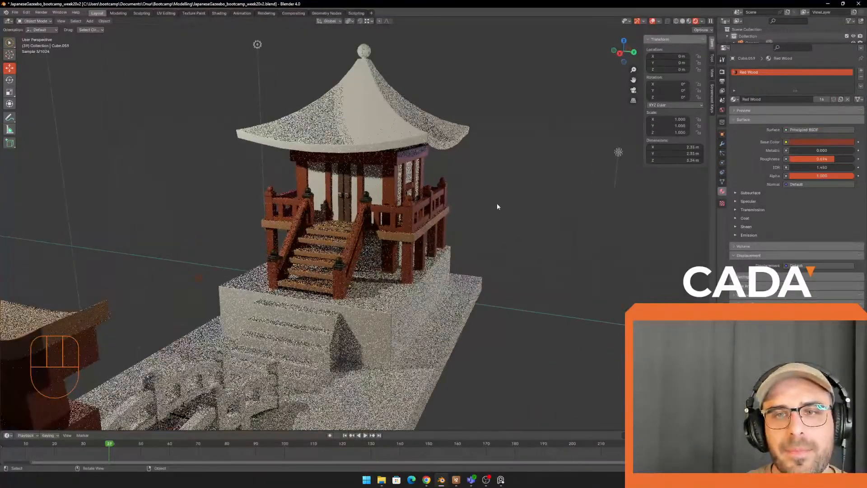
middle_click_drag(497, 204, 475, 224, "shift")
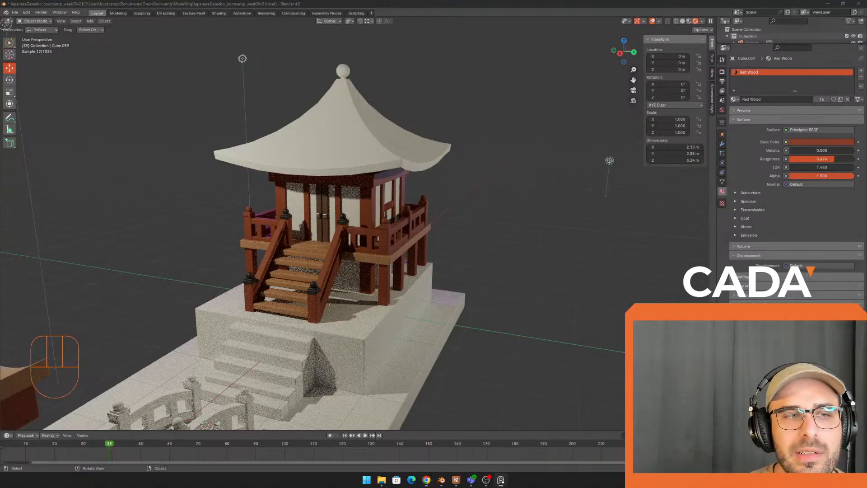
right_click_drag(1, 129, 145, 129)
middle_click_drag(491, 207, 422, 233)
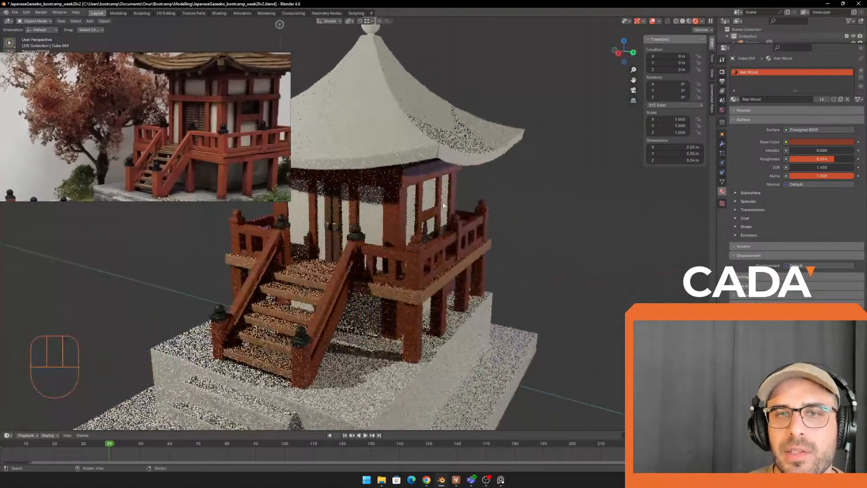
scroll(420, 235, "up", 2)
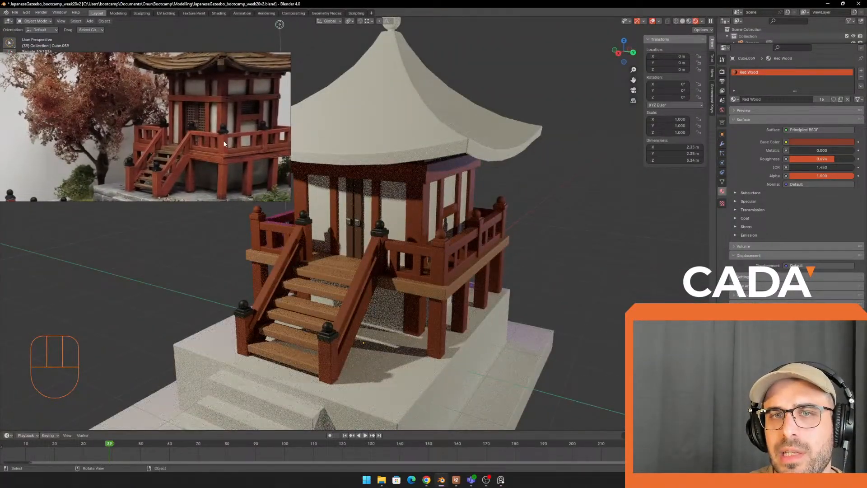
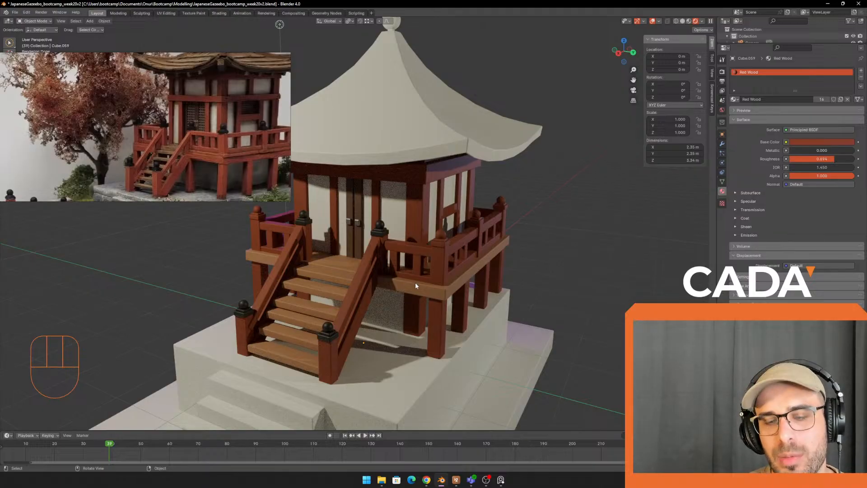
key("ctrl+z")
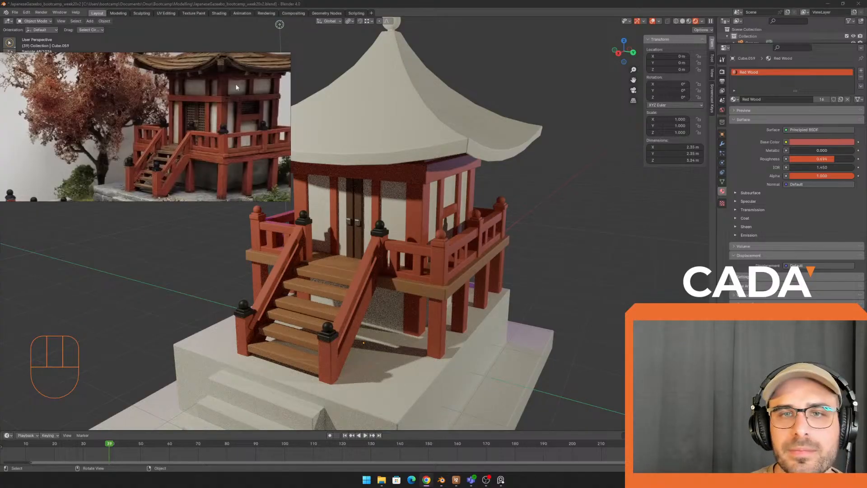
Step: Examine the pavilion's side and roof against the diorama reference, moving the reference beside the model
left_click_drag(236, 88, 685, 76)
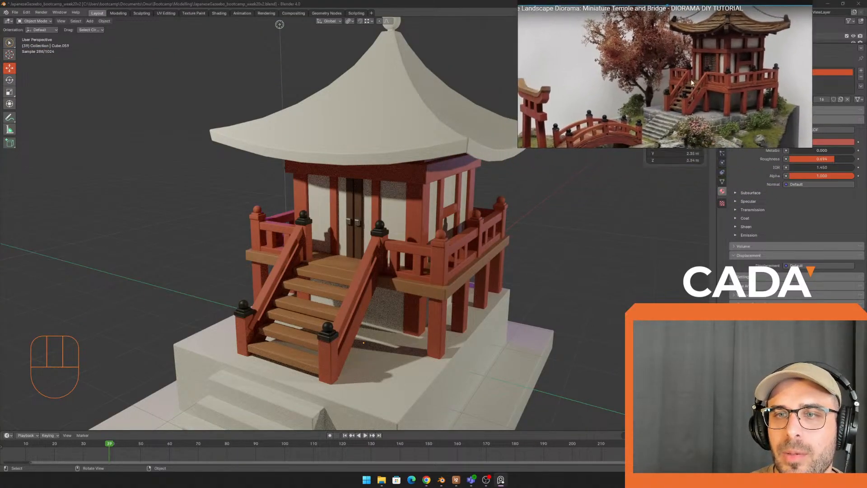
middle_click_drag(530, 265, 383, 139)
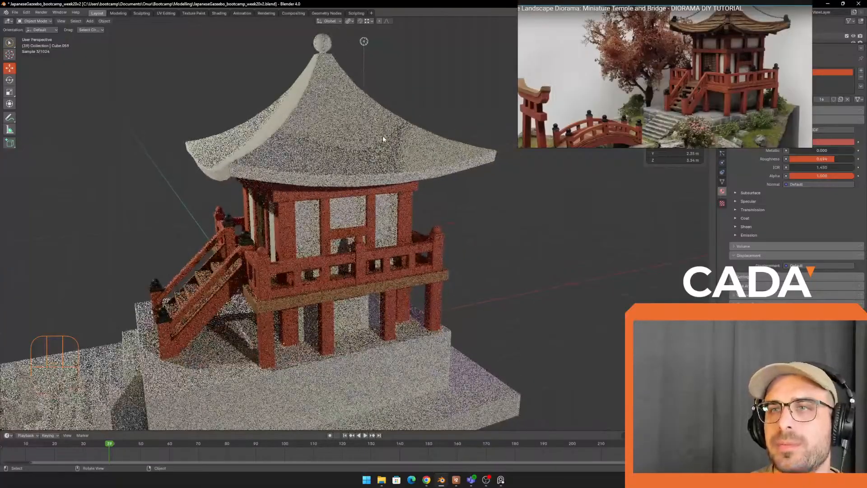
middle_click_drag(307, 96, 322, 128, "shift")
right_click_drag(718, 72, 725, 93)
scroll(725, 93, "up", 2)
middle_click_drag(724, 94, 722, 131)
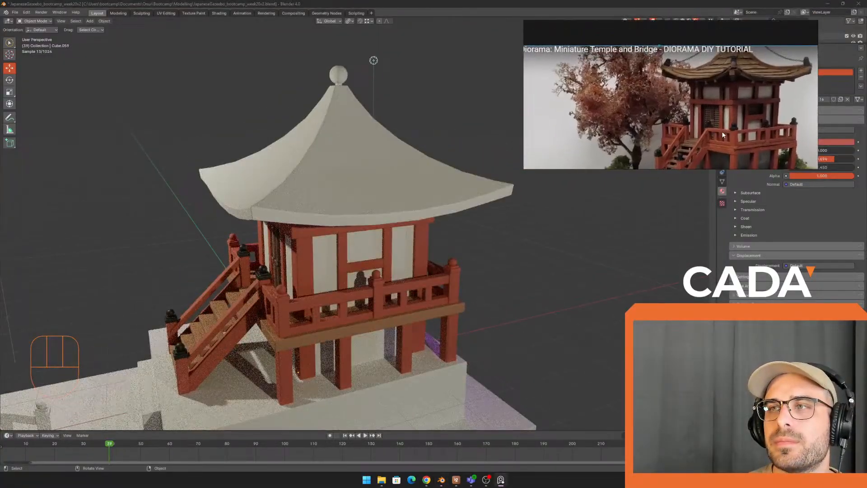
scroll(722, 131, "down", 3)
Step: Assign the BlackRail material to the sphere at the tip of the pavilion's roof
left_click(339, 74)
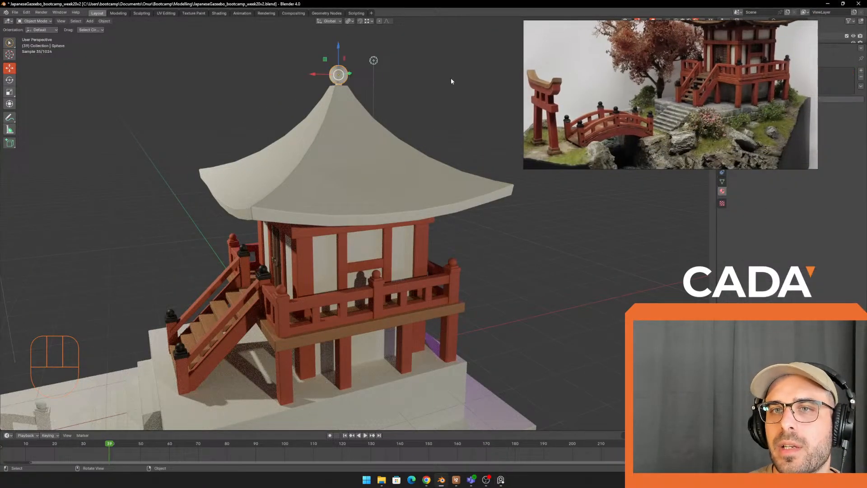
right_click_drag(673, 78, 702, 62)
middle_click_drag(539, 139, 527, 147, "shift")
right_click_drag(624, 106, 401, 91)
left_click(735, 99)
left_click(747, 110)
middle_click_drag(203, 89, 212, 97)
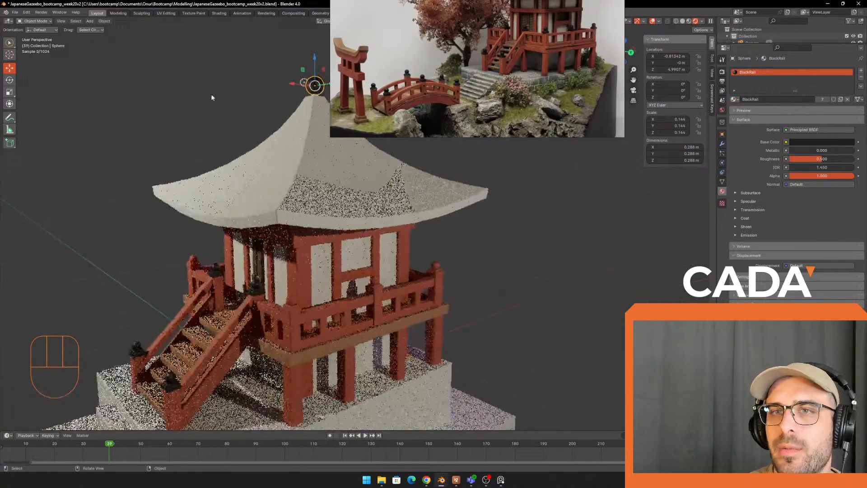
Step: Assign the BlackRail material to the small piece beneath the sphere at the roof's tip
middle_click_drag(312, 74, 299, 136, "shift")
scroll(293, 108, "up", 4)
left_click(242, 79)
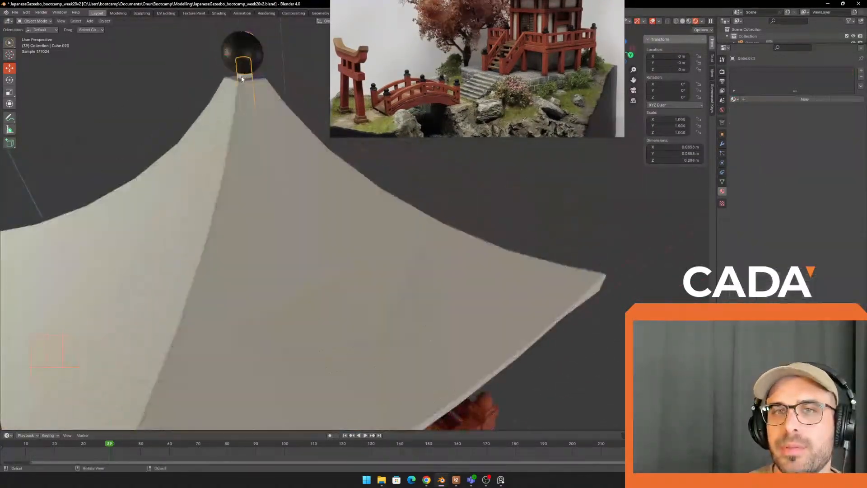
left_click(735, 99)
left_click(748, 110)
Step: Add a new material named Roof to the pavilion's curved roof
middle_click_drag(296, 216, 229, 139, "shift")
left_click(265, 172)
scroll(265, 172, "down", 3)
middle_click_drag(294, 149, 289, 133, "shift")
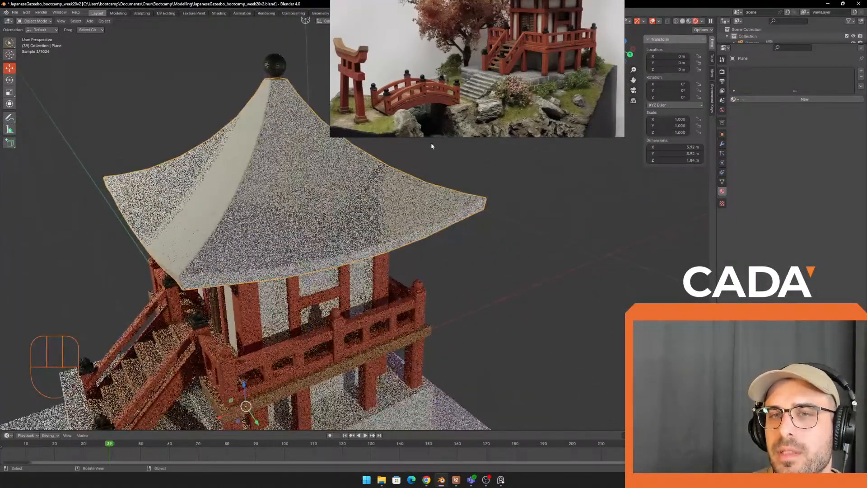
left_click(802, 100)
double_click(770, 71)
type("Ro")
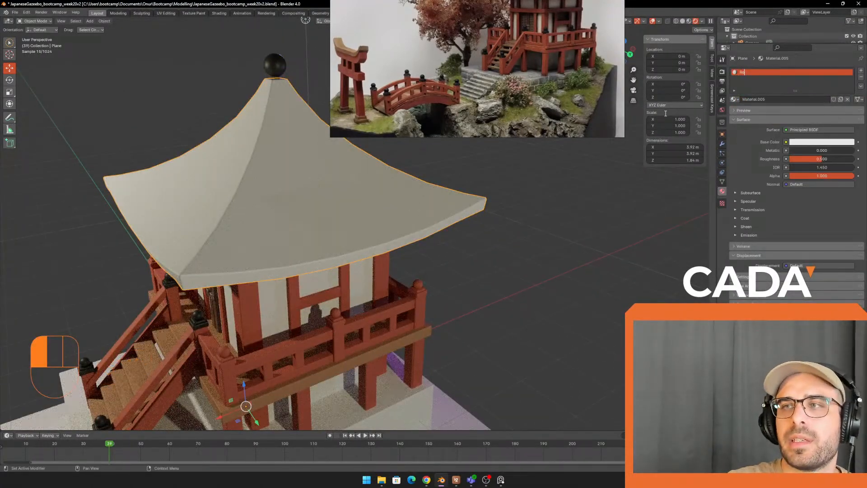
type("of")
key("Return")
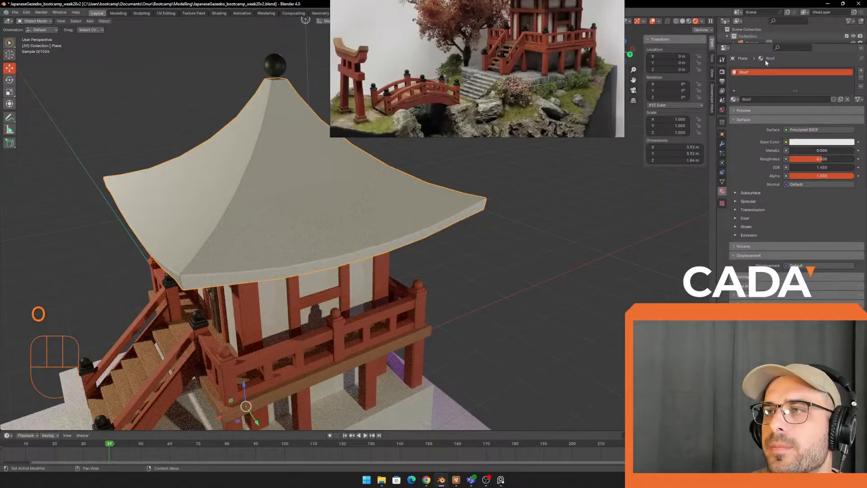
Step: Set the Roof material's base color to a medium brown, hex 9E785A
left_click(817, 142)
left_click_drag(813, 66, 812, 73)
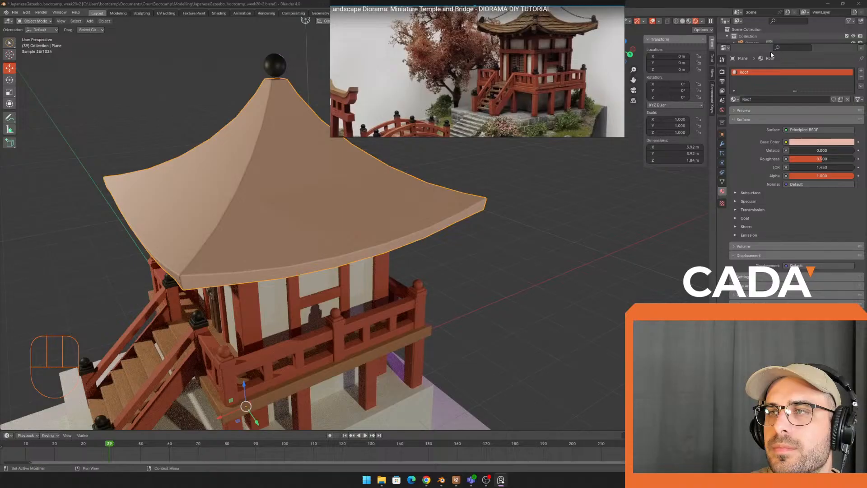
left_click(816, 142)
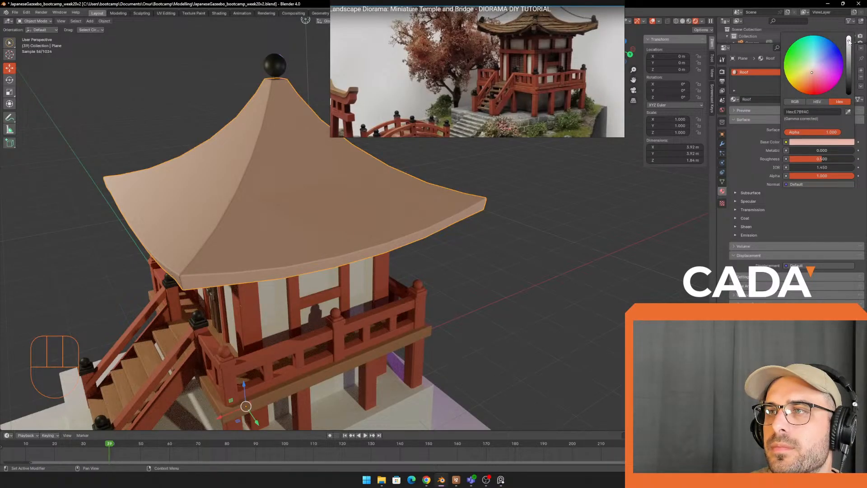
left_click_drag(849, 42, 849, 38)
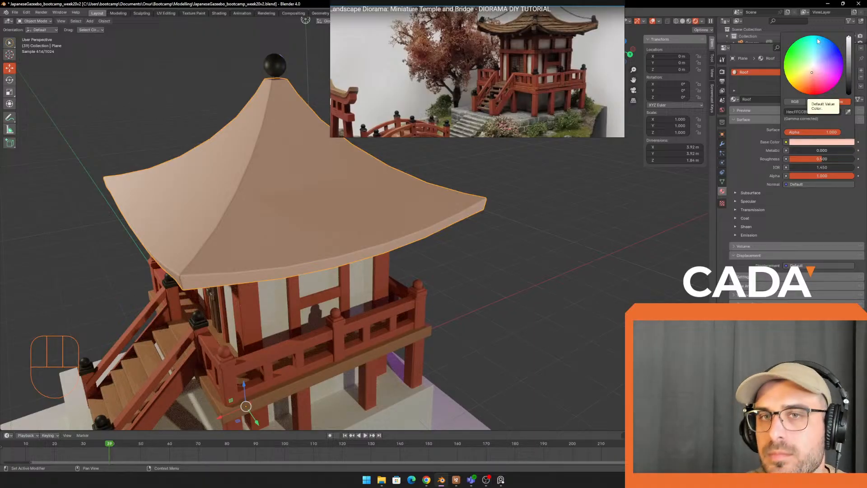
left_click(812, 141)
left_click(808, 76)
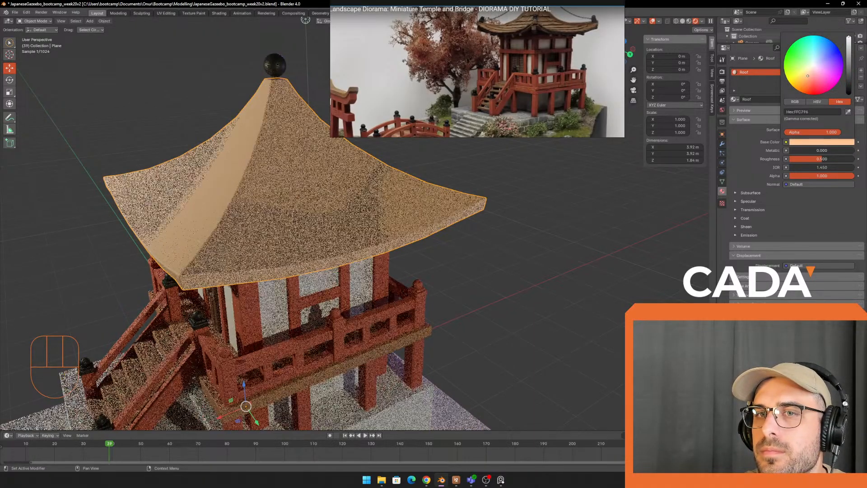
left_click(810, 77)
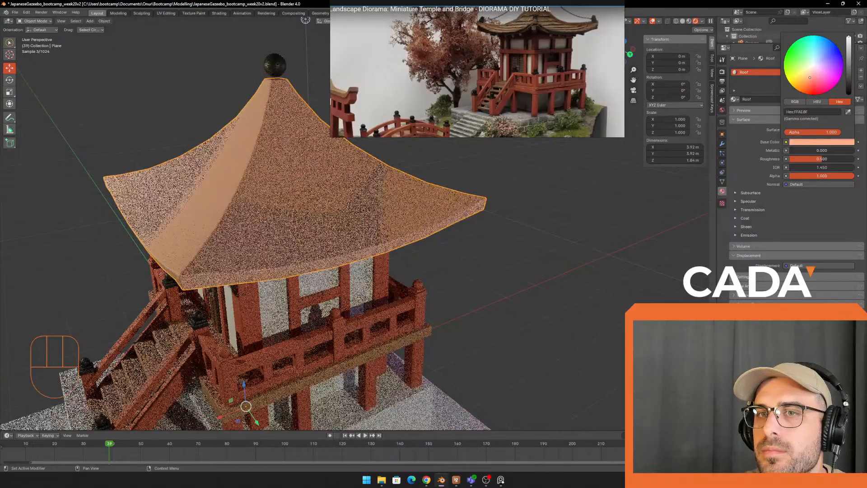
left_click(808, 75)
left_click(809, 73)
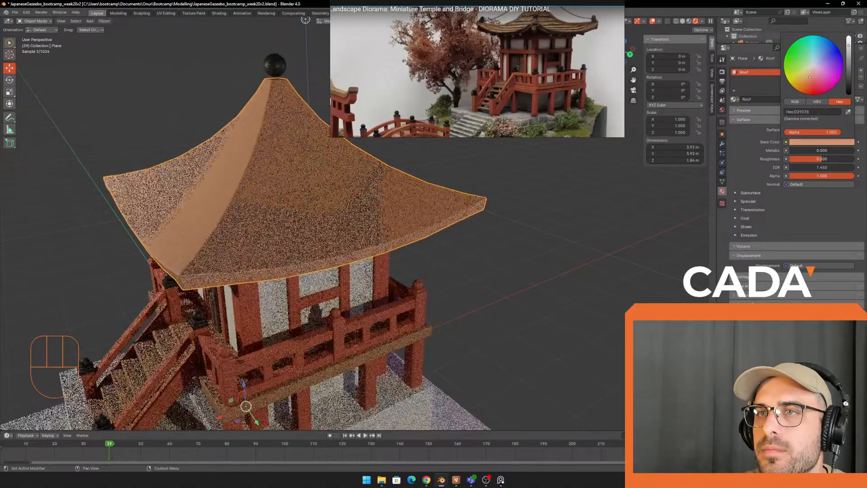
left_click(849, 45)
left_click_drag(809, 73, 809, 76)
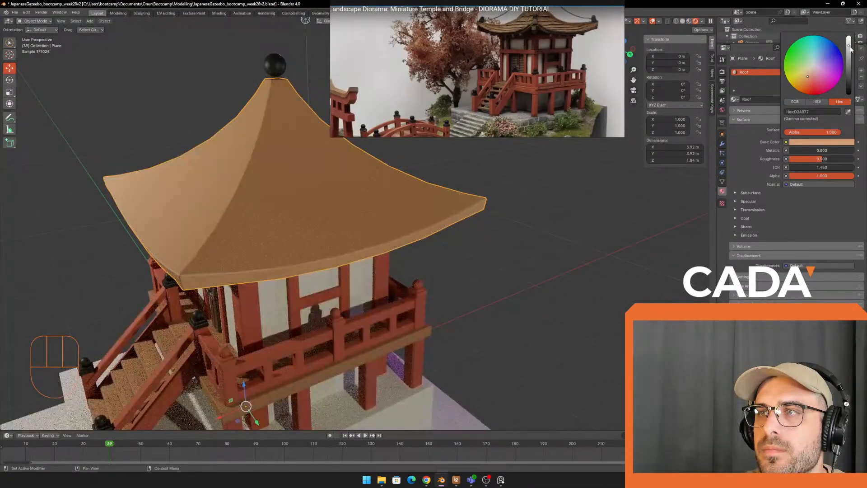
left_click_drag(851, 50, 849, 55)
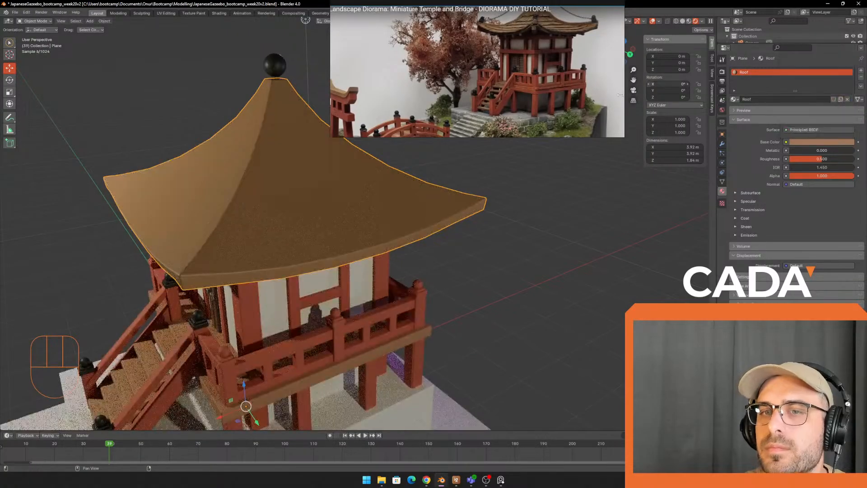
Step: Soften the Roof material's base color to a lighter, less saturated tan
left_click(834, 143)
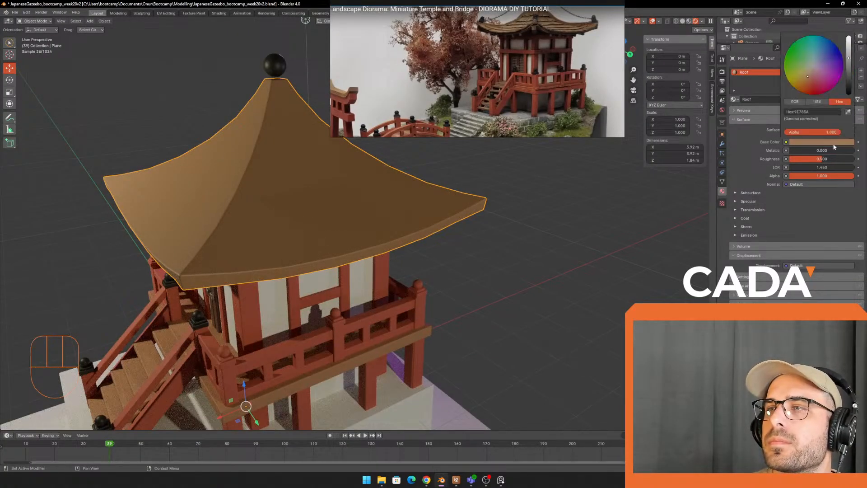
left_click_drag(807, 76, 810, 74)
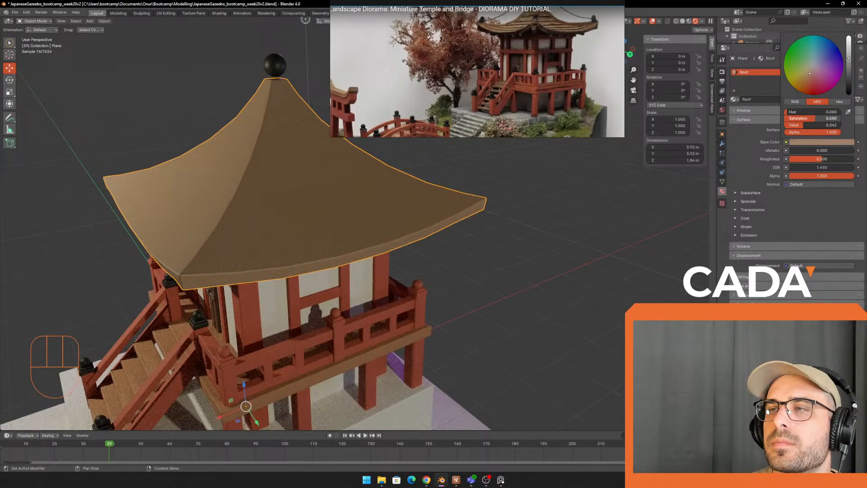
left_click_drag(808, 125, 816, 118)
Step: Add a new material named Stone to the stepped base block under the pavilion
scroll(496, 243, "down", 5)
middle_click_drag(496, 243, 407, 234)
scroll(420, 230, "down", 2)
scroll(435, 235, "up", 2)
scroll(407, 234, "up", 3)
left_click(328, 303)
scroll(327, 303, "down", 3)
middle_click_drag(328, 303, 435, 214)
scroll(435, 214, "up", 3)
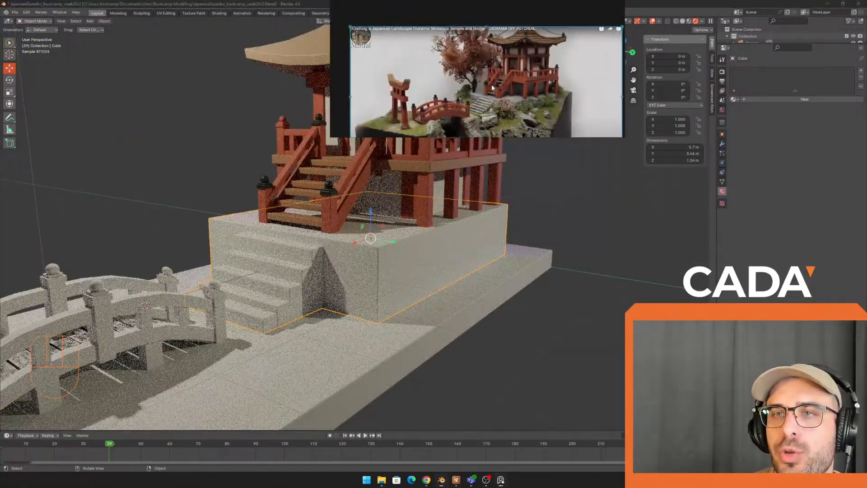
left_click(734, 98)
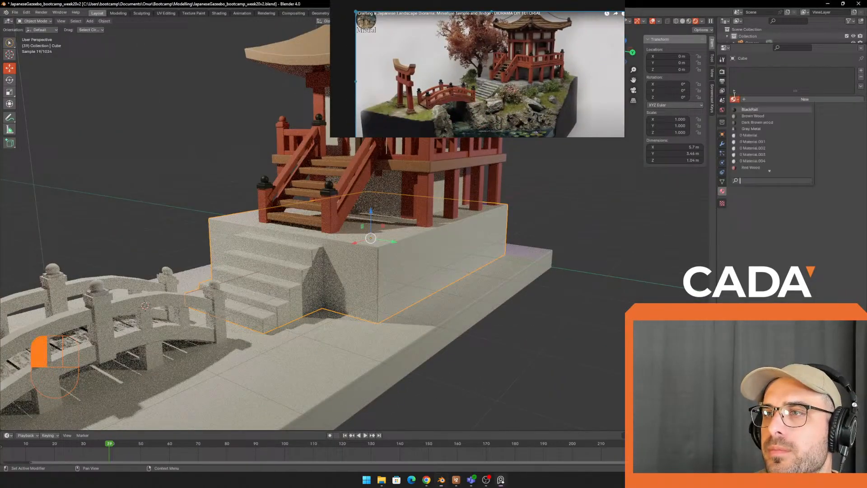
left_click(765, 99)
double_click(756, 71)
type("St")
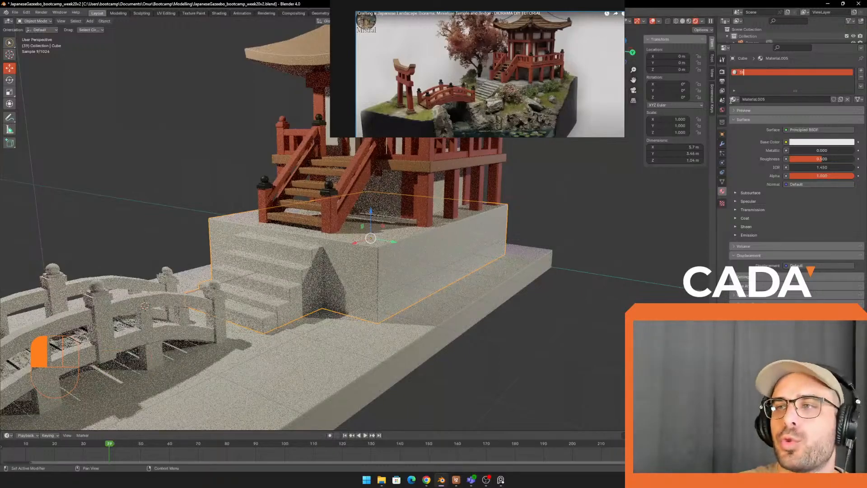
type("one")
key("Return")
Step: Darken the Stone material's base color to a mid gray and set its roughness to 1
left_click(822, 142)
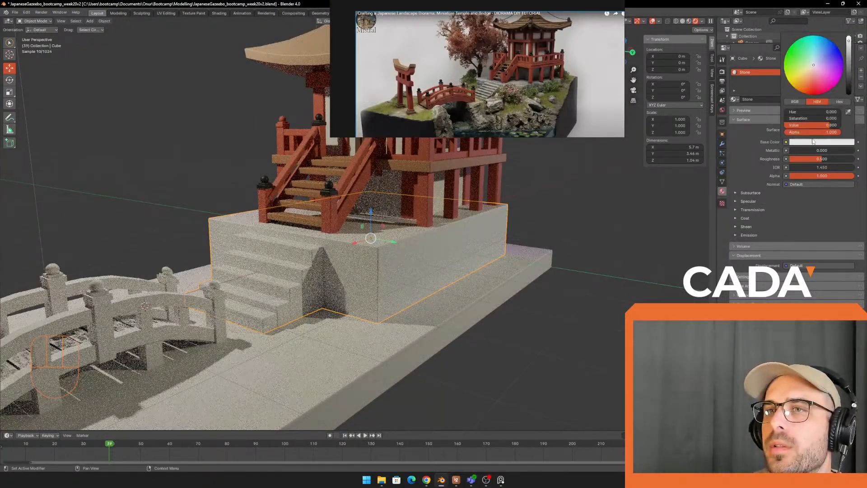
left_click(822, 142)
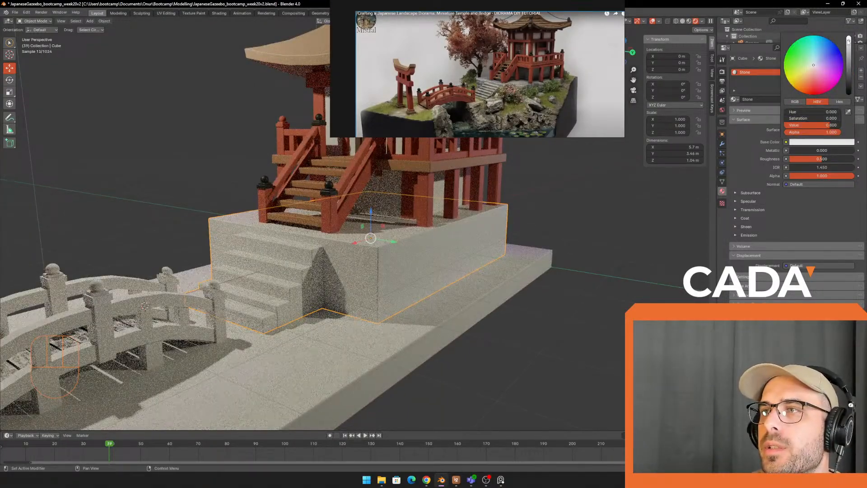
mouse_move(849, 41)
left_mouse_down()
mouse_move(849, 35)
mouse_move(849, 50)
left_mouse_up()
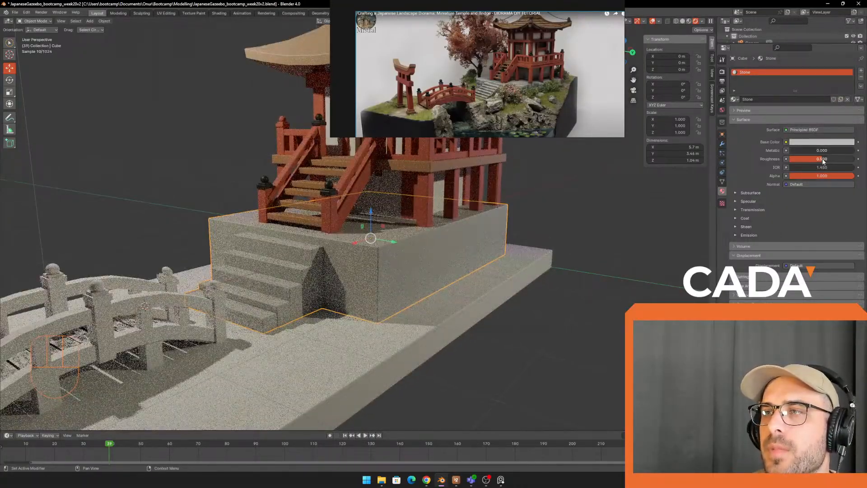
left_click_drag(823, 162, 855, 162)
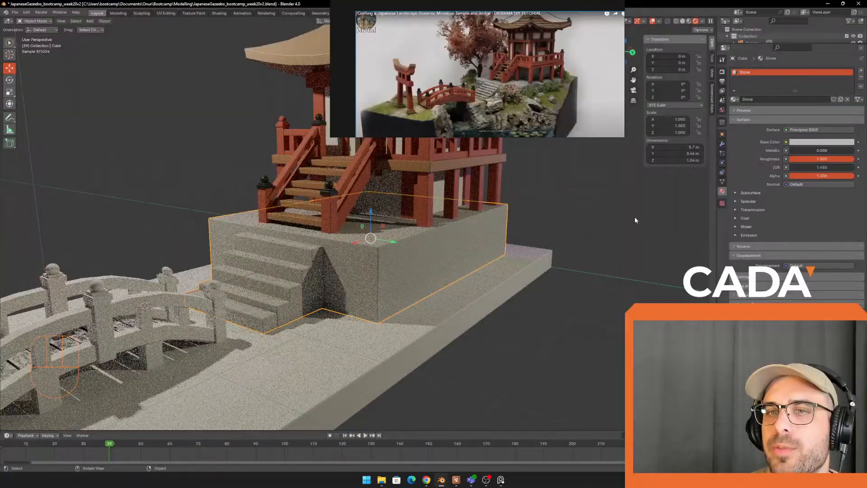
mouse_move(635, 220)
middle_mouse_down()
mouse_move(621, 238)
mouse_move(638, 233)
middle_mouse_up()
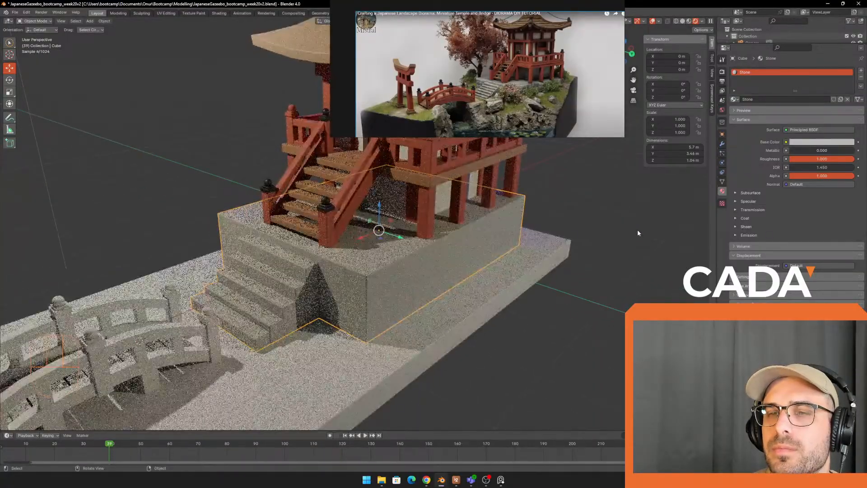
left_click(812, 144)
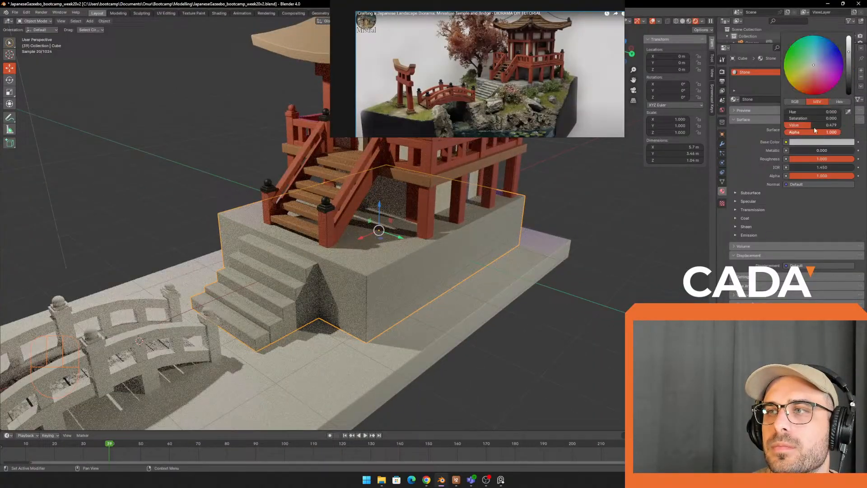
left_click_drag(848, 61, 849, 54)
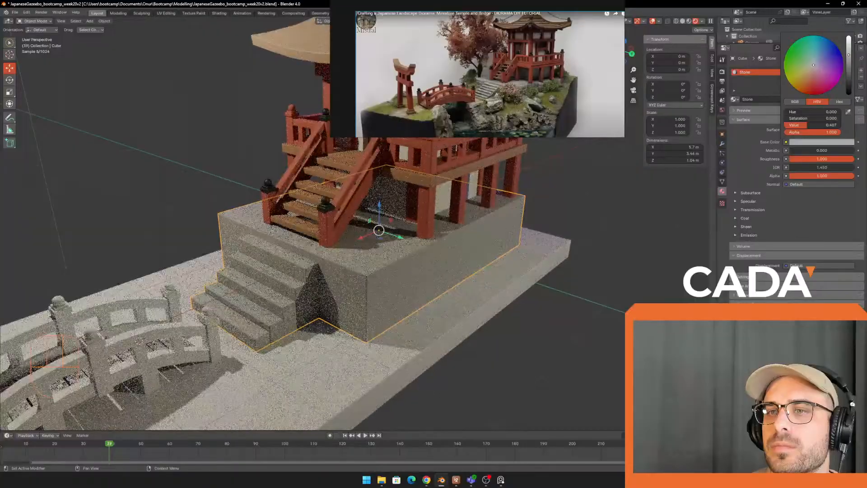
Step: Assign the Red Wood material to the arched bridge's railings and supports
scroll(588, 239, "down", 3)
middle_click_drag(576, 255, 624, 203, "shift")
scroll(452, 253, "down", 2)
left_click(302, 271)
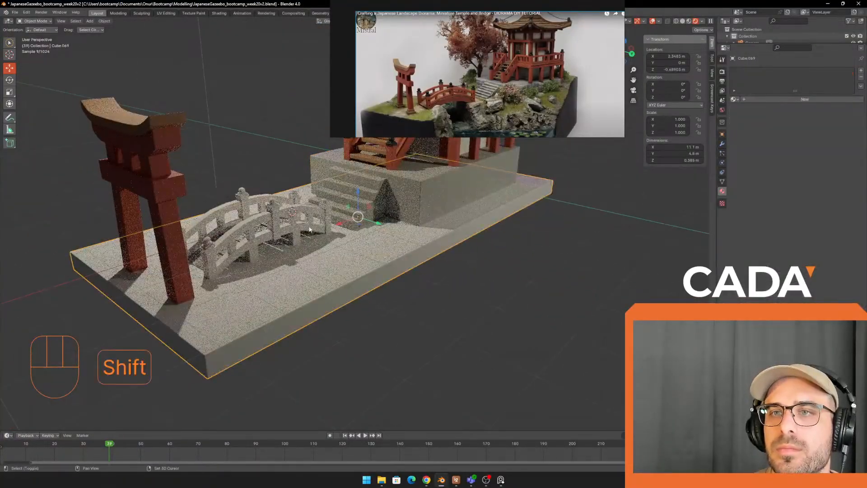
scroll(251, 230, "up", 4)
left_click(252, 230)
middle_click_drag(251, 230, 291, 233, "shift")
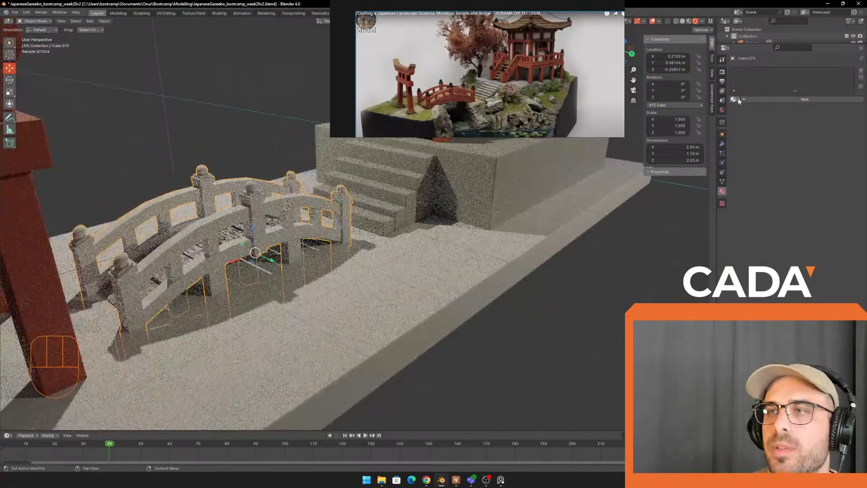
left_click(735, 100)
left_click(761, 110)
Step: Add a new material to the ground slab and tint its base color pale green
middle_click_drag(511, 323, 354, 251)
scroll(384, 267, "up", 2)
left_click(420, 277)
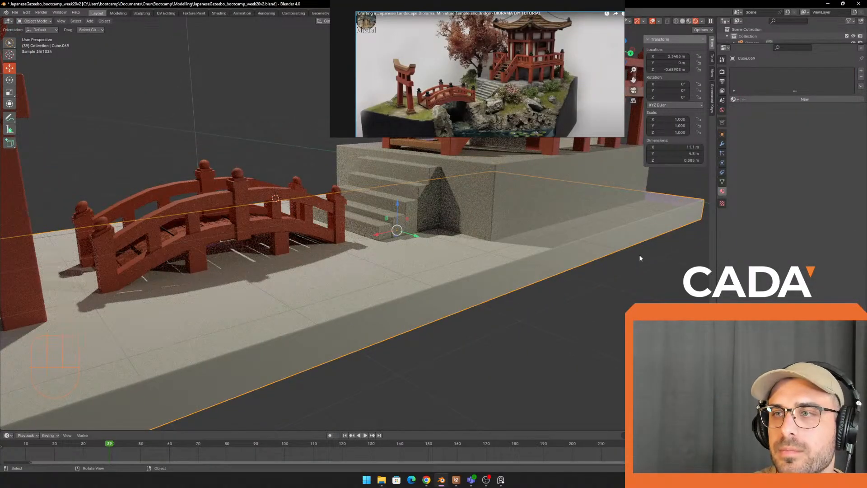
left_click(766, 99)
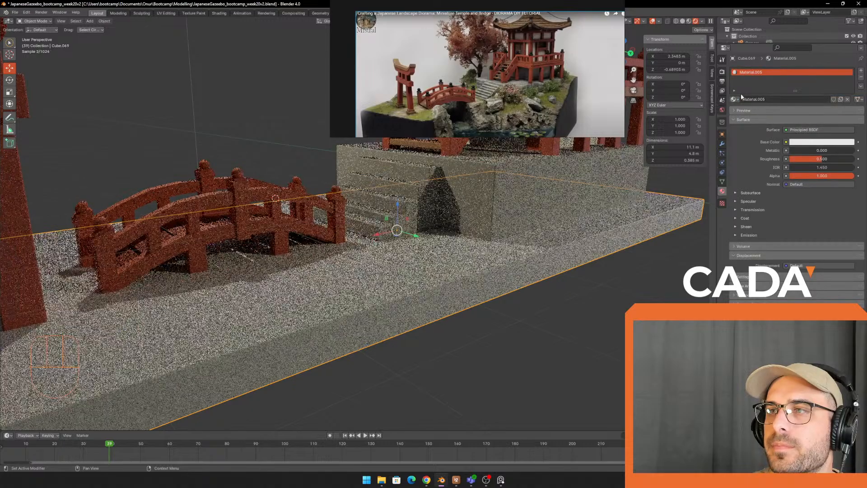
left_click(816, 142)
left_click(808, 64)
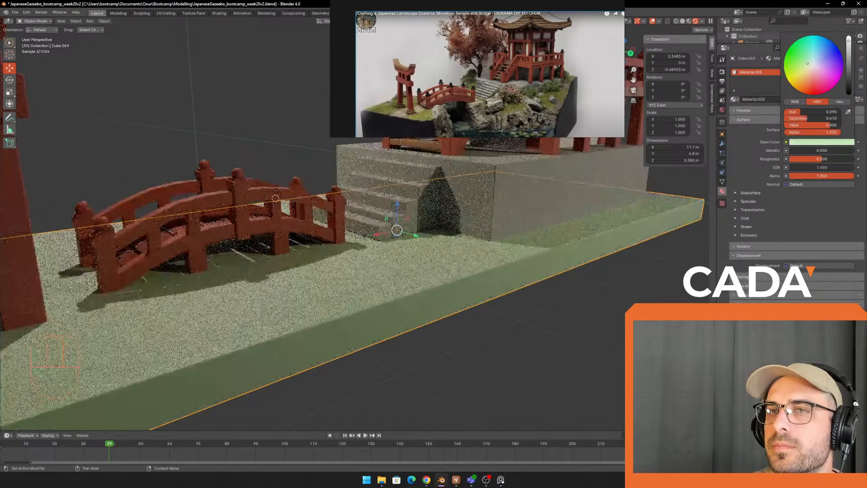
left_click_drag(808, 65, 807, 66)
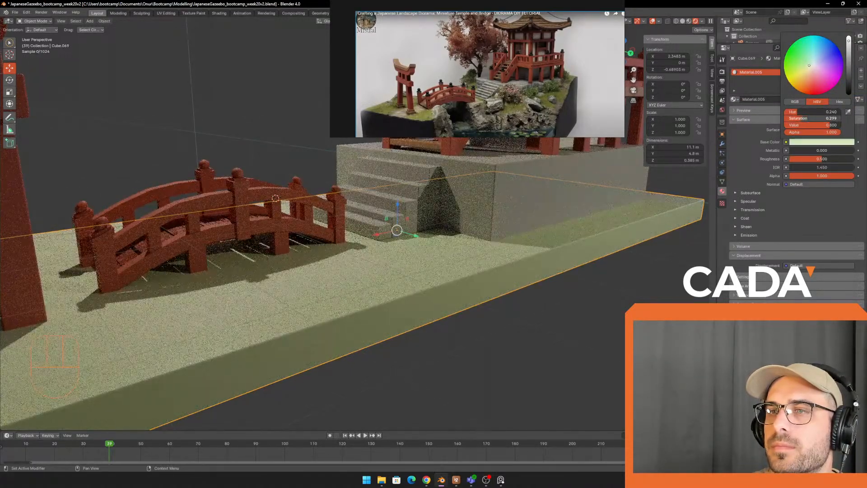
Step: Adjust the ground slab's base color to a muted green with hue 0.231, saturation 0.389 and value 0.377
mouse_move(801, 118)
left_mouse_down()
mouse_move(809, 125)
mouse_move(798, 125)
left_mouse_up()
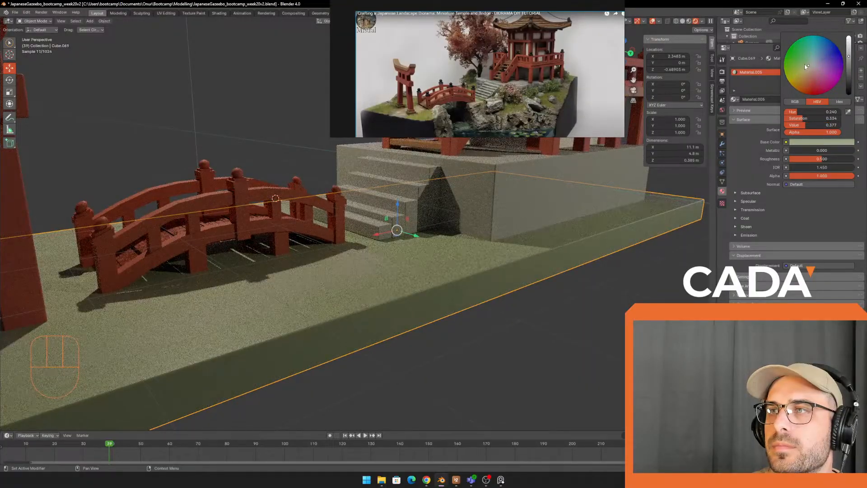
left_click_drag(805, 66, 806, 66)
left_click_drag(817, 119, 812, 118)
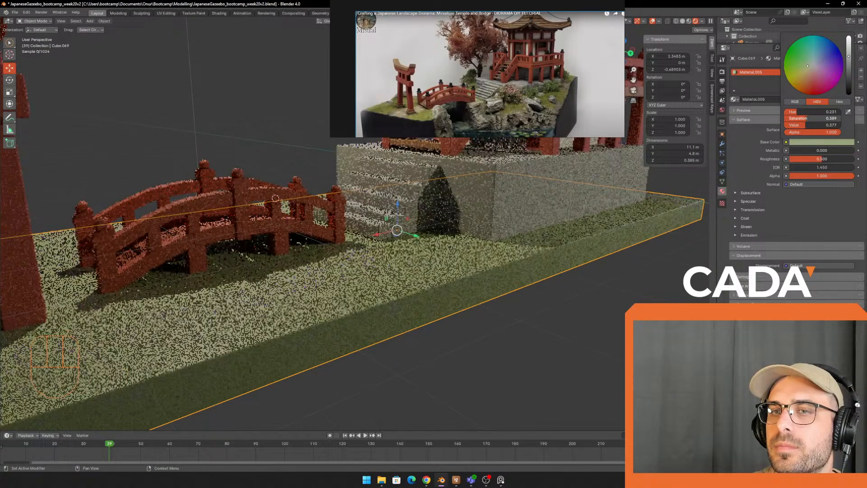
Step: Compare the whole colored scene with the diorama reference, moving the reference image clear of the model
scroll(455, 329, "down", 8)
left_click(481, 314)
scroll(468, 227, "up", 1)
middle_click_drag(468, 227, 443, 270, "shift")
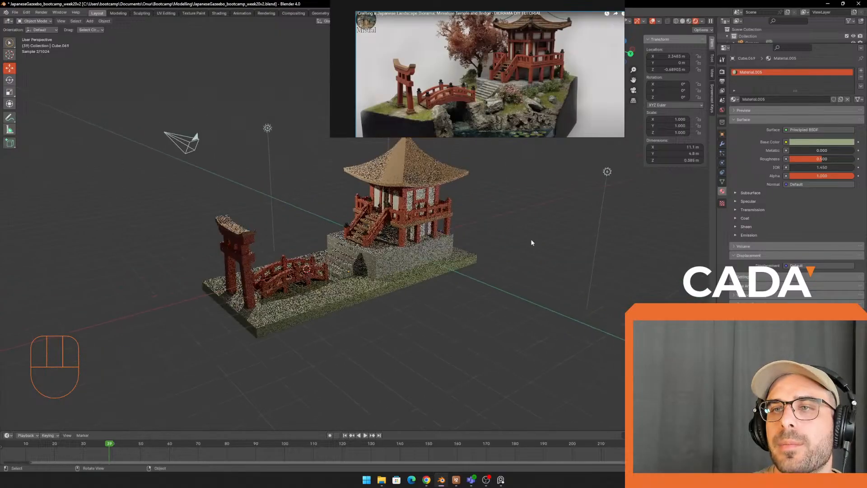
scroll(475, 188, "up", 4)
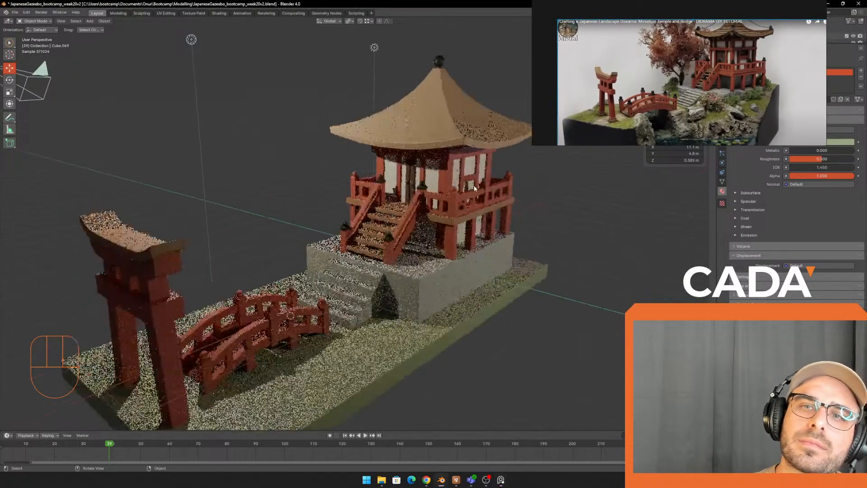
middle_click_drag(475, 189, 493, 171, "shift")
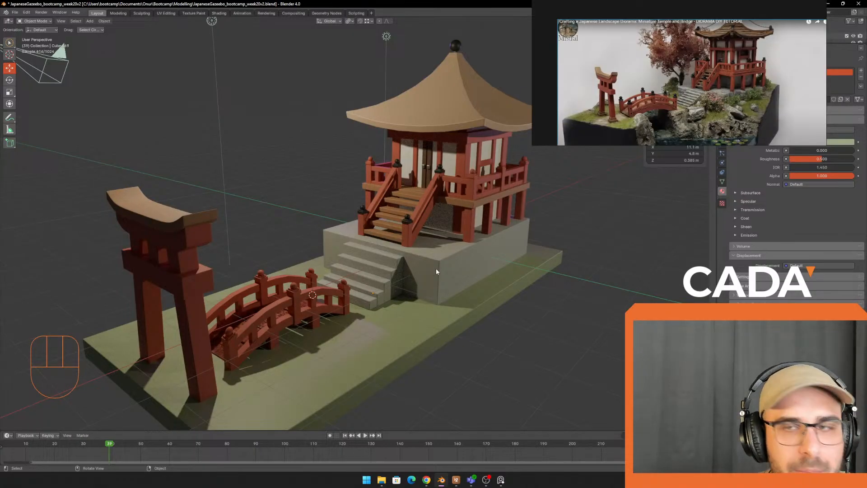
Step: Select the railing and support-post object of the pavilion's raised deck
middle_click_drag(436, 271, 336, 283)
left_click(447, 250)
key("Tab")
scroll(363, 255, "up", 9)
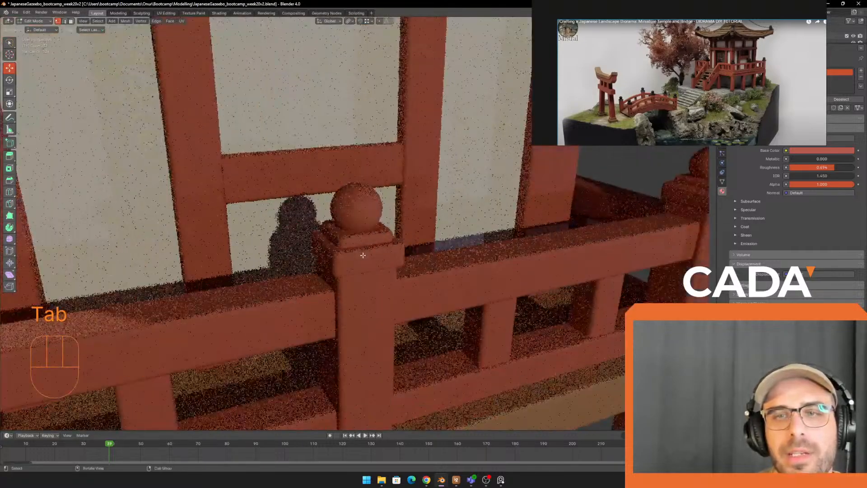
key("Tab")
scroll(363, 255, "down", 8)
scroll(293, 222, "up", 4)
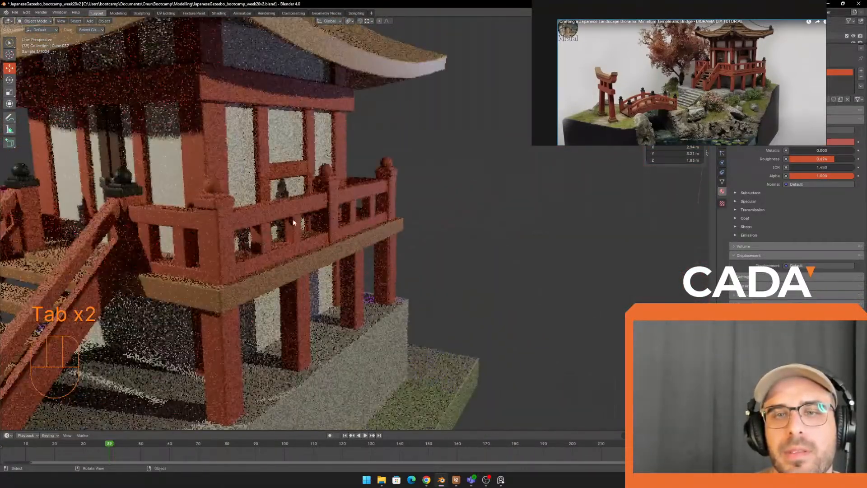
left_click(272, 209)
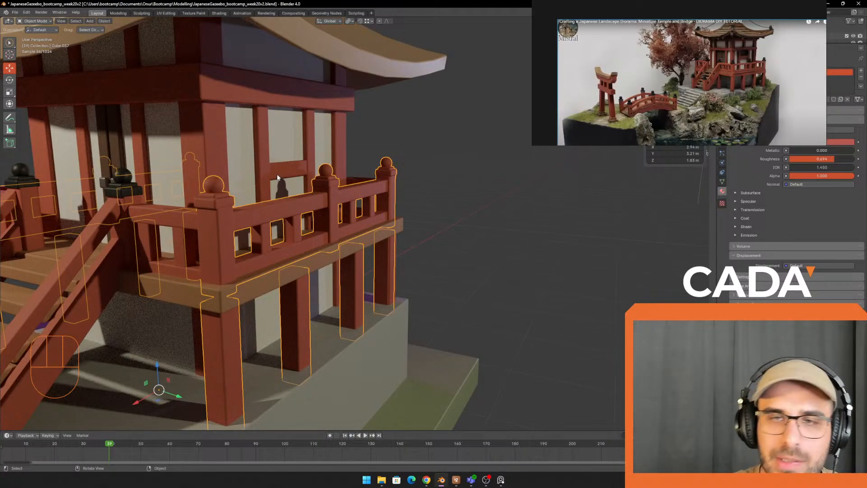
Step: Enter Edit Mode on the pavilion's deck railing and switch to face selection
left_click(36, 22)
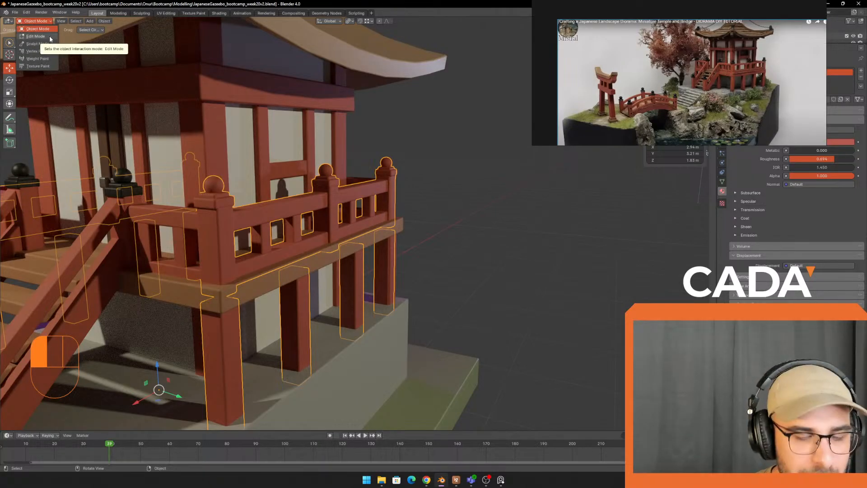
left_click_drag(558, 125, 557, 128)
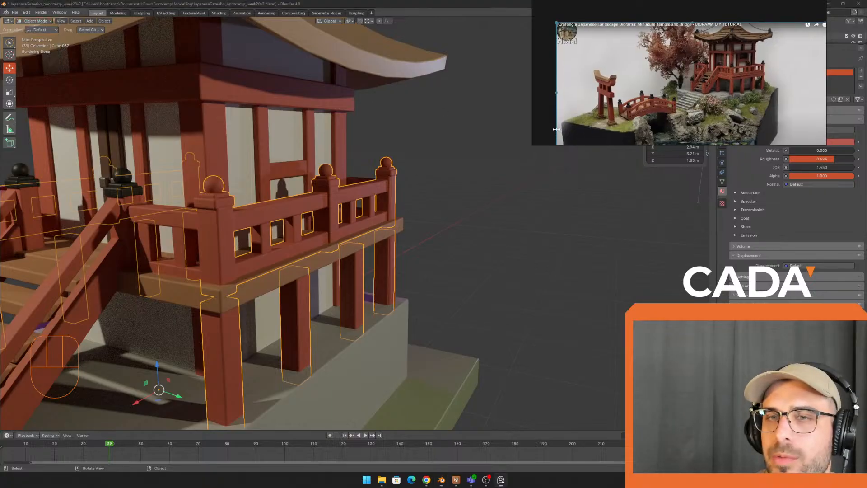
middle_click_drag(479, 175, 398, 189)
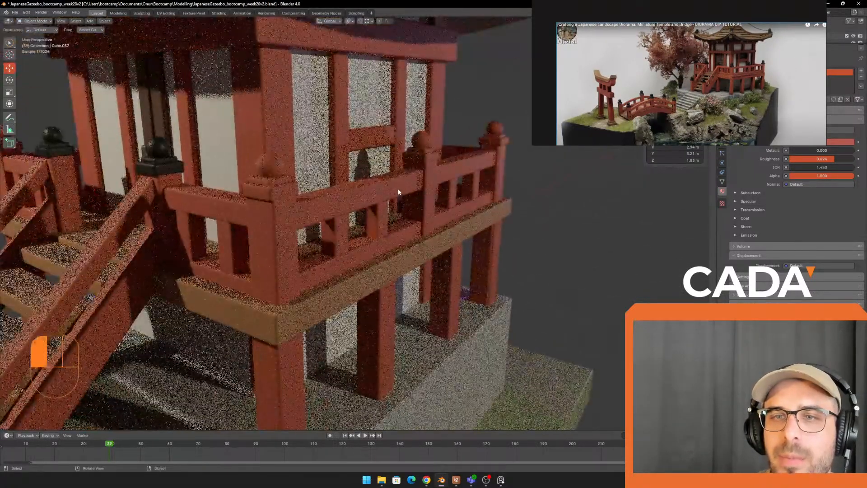
scroll(478, 190, "up", 2)
scroll(478, 190, "down", 4)
middle_click_drag(478, 190, 503, 191)
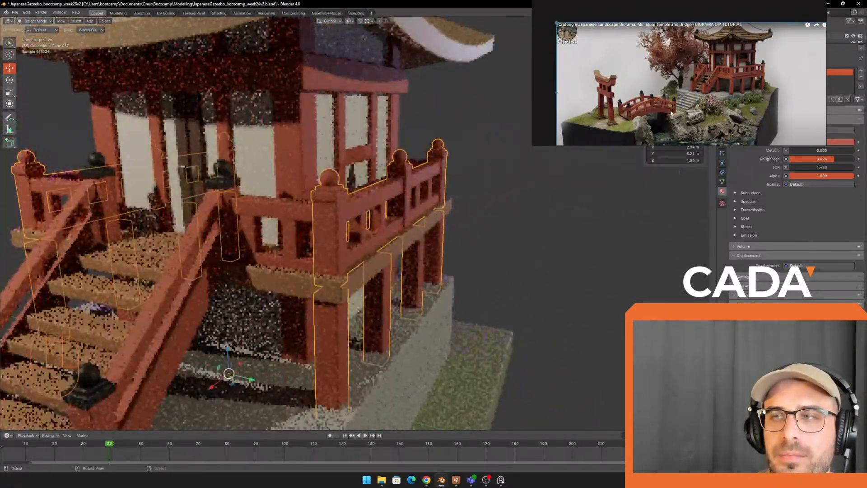
mouse_move(218, 62)
middle_mouse_down()
mouse_move(227, 71)
mouse_move(201, 68)
middle_mouse_up()
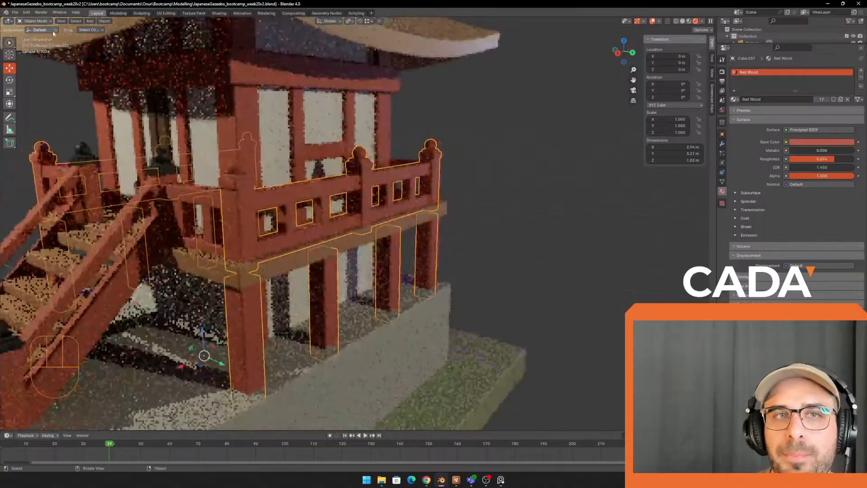
left_click(30, 22)
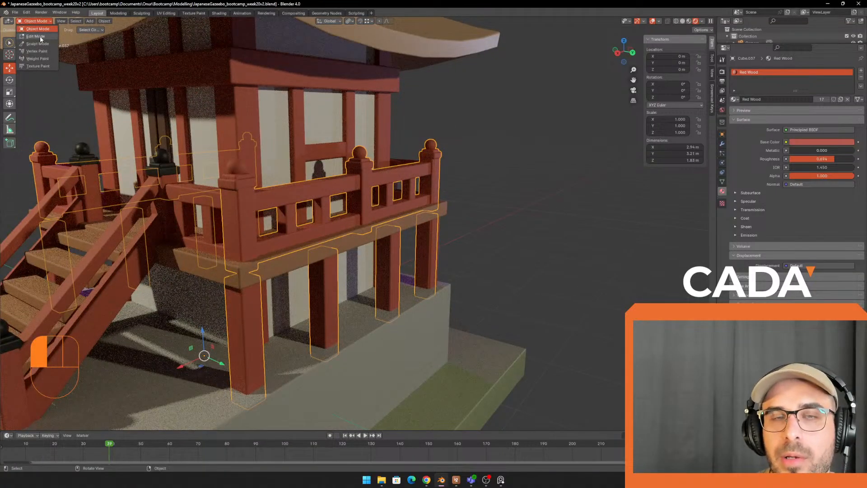
left_click(40, 37)
scroll(228, 155, "up", 3)
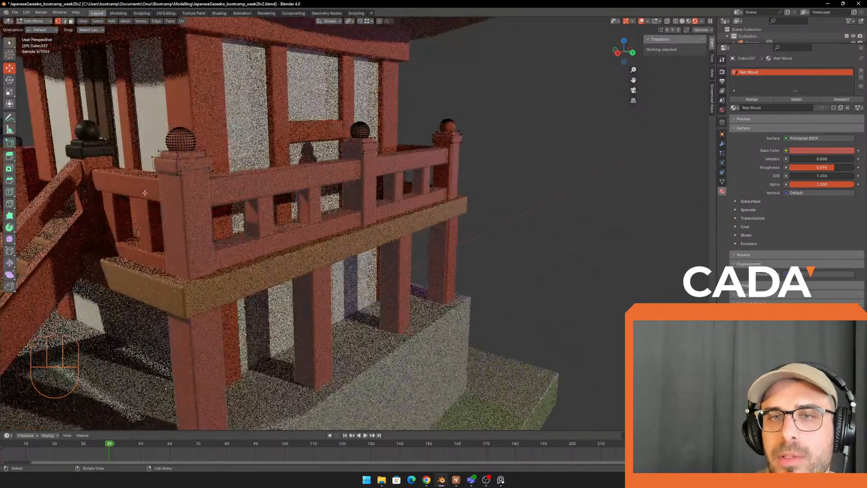
key("3")
Step: Try picking individual faces on the ball finial and stepped cap of the railing's front corner post
left_click(187, 142)
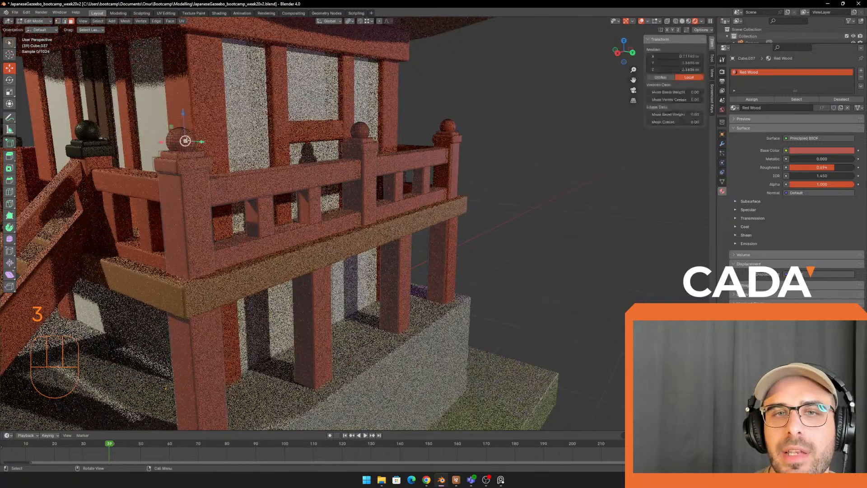
middle_click_drag(187, 142, 190, 156)
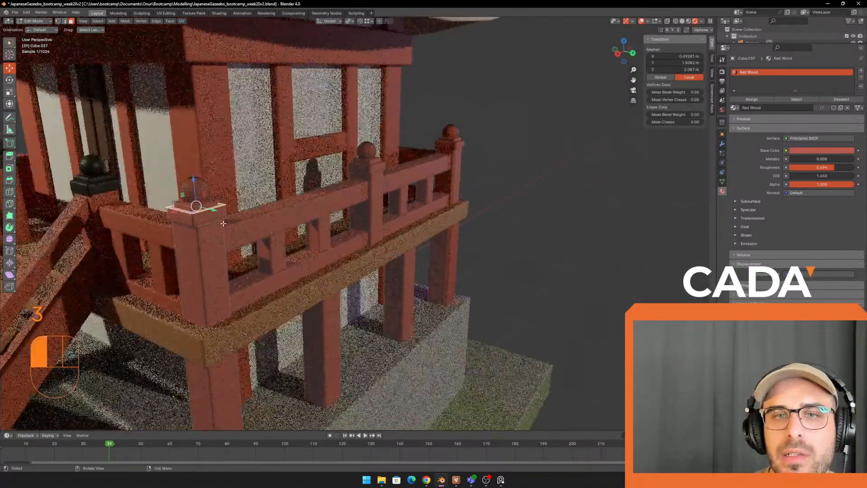
key("alt+a")
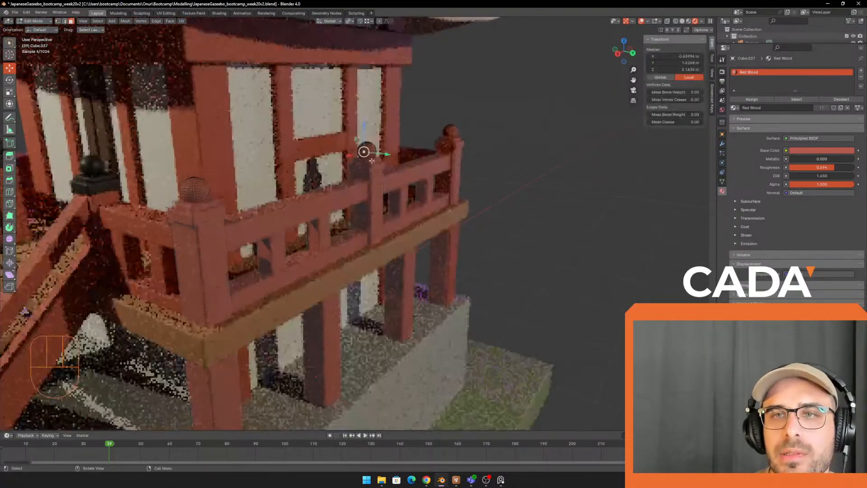
left_click(210, 218)
left_click_drag(229, 220, 282, 232)
key("ctrl+z")
left_click(174, 218)
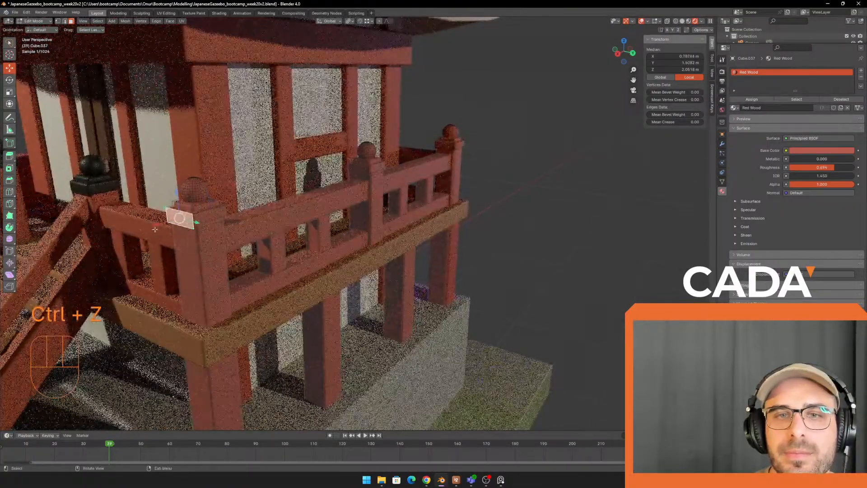
left_click_drag(155, 225, 66, 248)
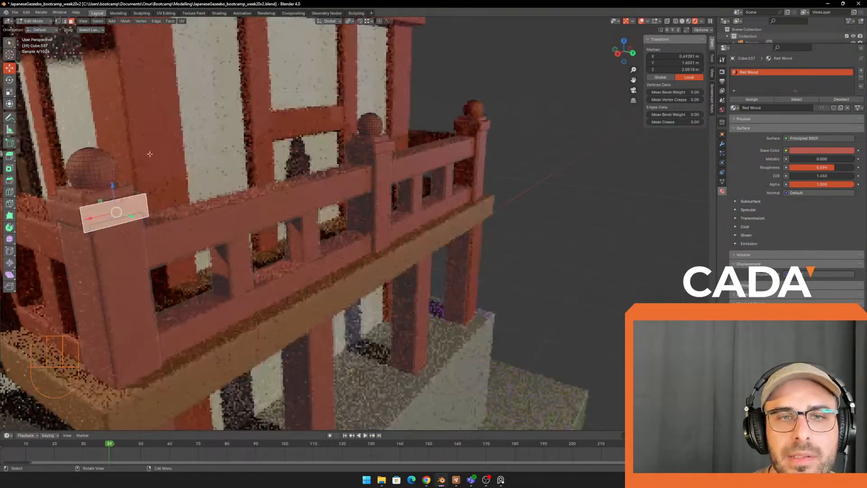
Step: Pick one face of the corner post's ball finial and extend the selection to the whole ball with Select Linked
middle_click_drag(149, 153, 194, 153, "shift")
scroll(140, 179, "up", 2)
middle_click_drag(140, 179, 252, 181, "shift")
scroll(179, 177, "down", 2)
left_click(232, 192)
scroll(232, 192, "up", 3)
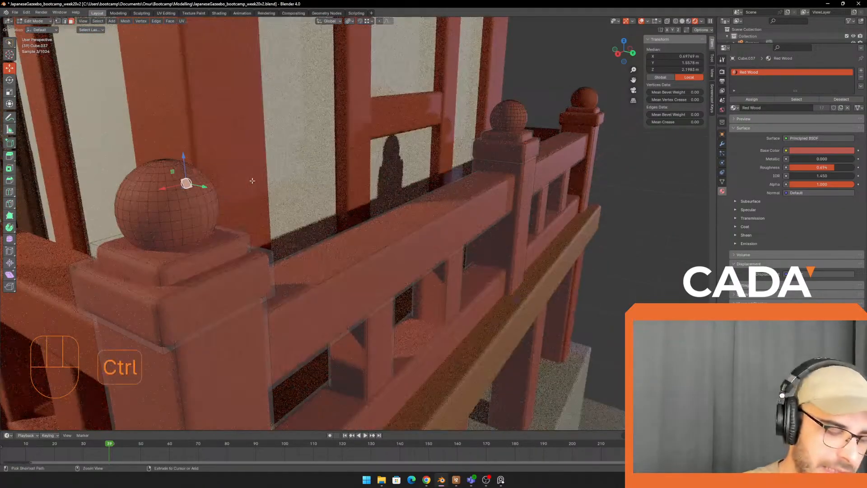
key("ctrl+z")
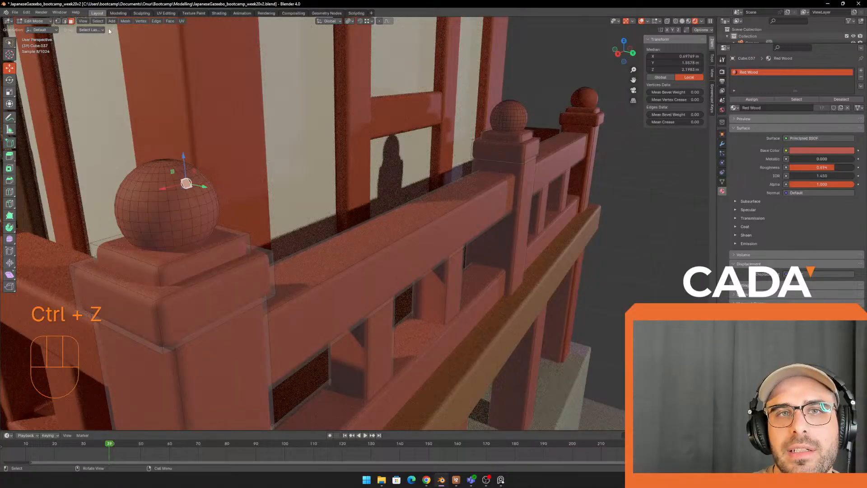
left_click(97, 21)
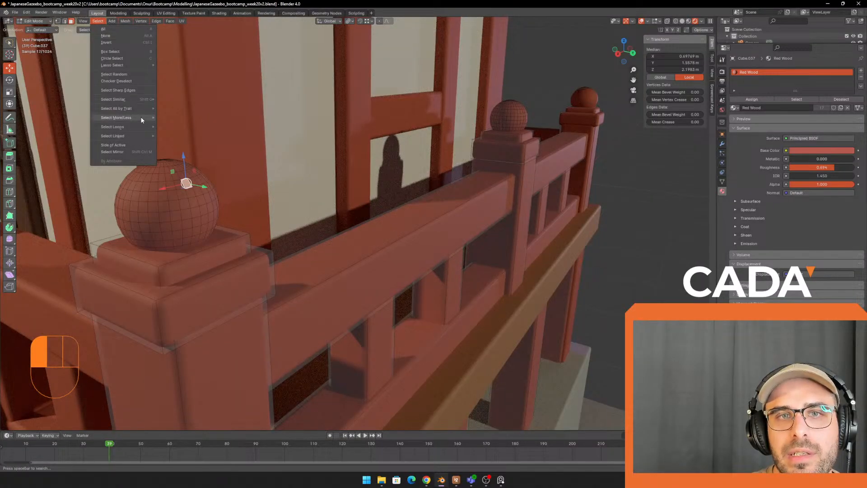
mouse_move(137, 126)
left_click(176, 136)
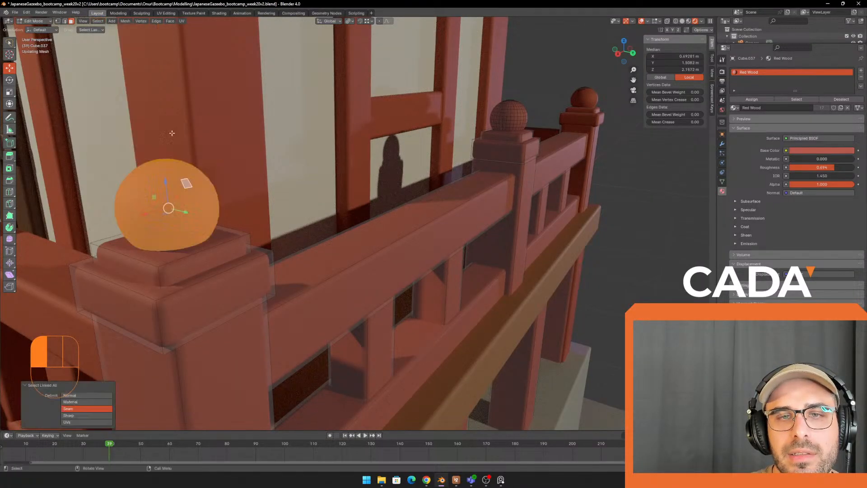
Step: Select a face on the sphere, upper cap and lower cap of both the near and the middle railing posts
left_click(196, 211)
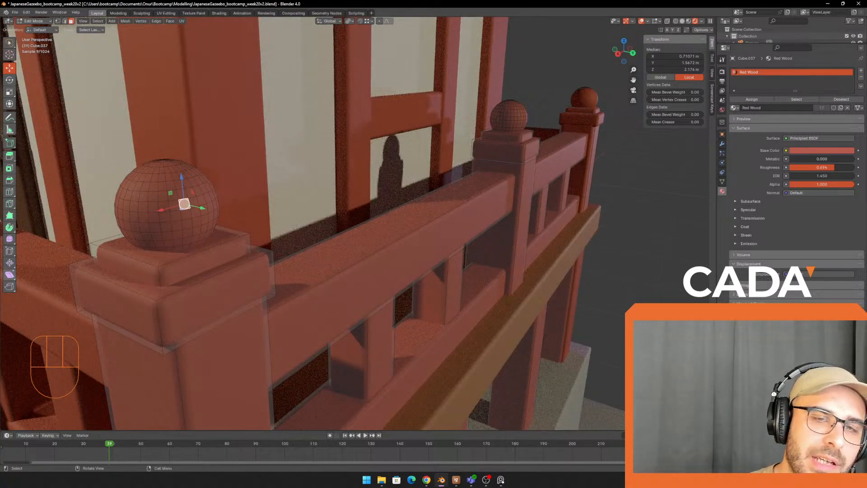
left_click(196, 263, "ctrl")
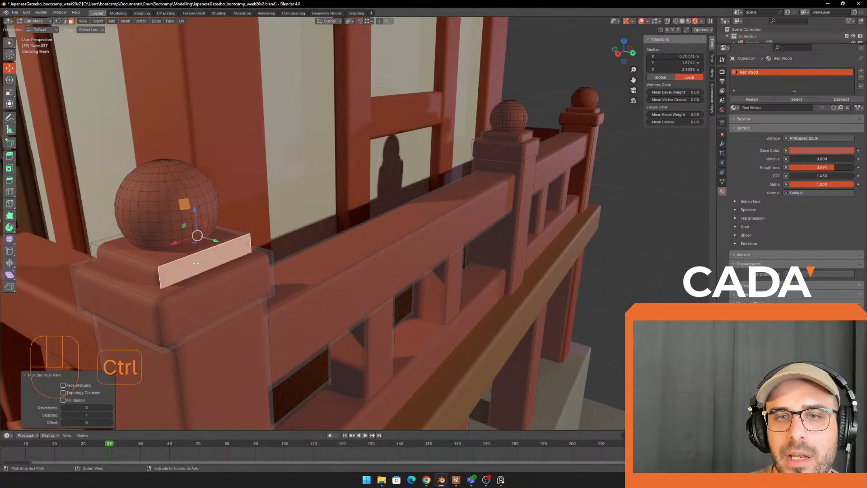
left_click(217, 286)
left_click(198, 260, "shift")
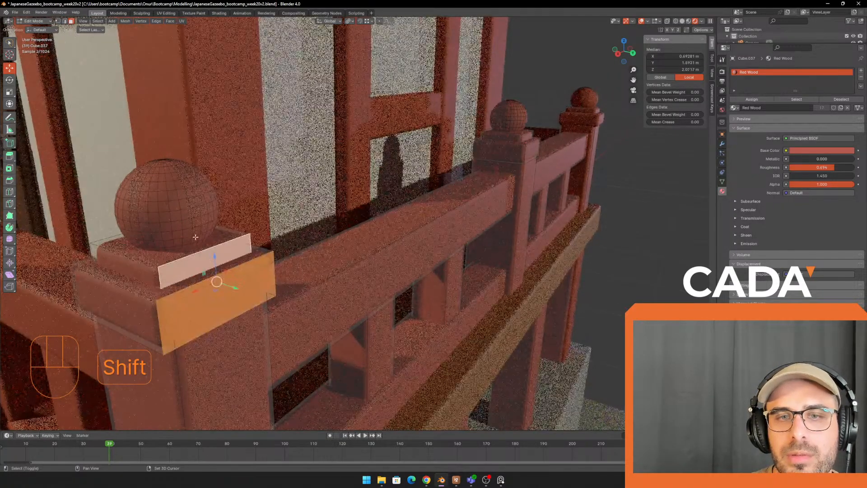
left_click(186, 214, "shift")
left_click(527, 148, "shift")
left_click(527, 136, "shift")
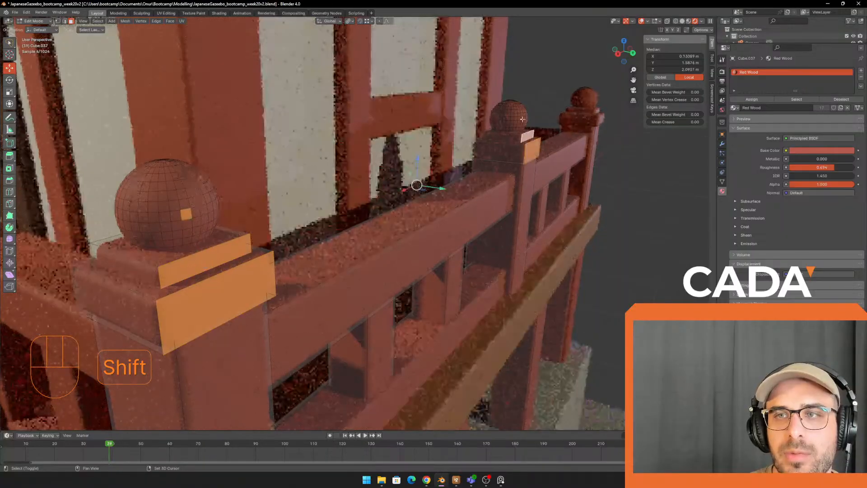
left_click(520, 115, "shift")
middle_click_drag(600, 130, 557, 132, "shift")
left_click(556, 114, "shift")
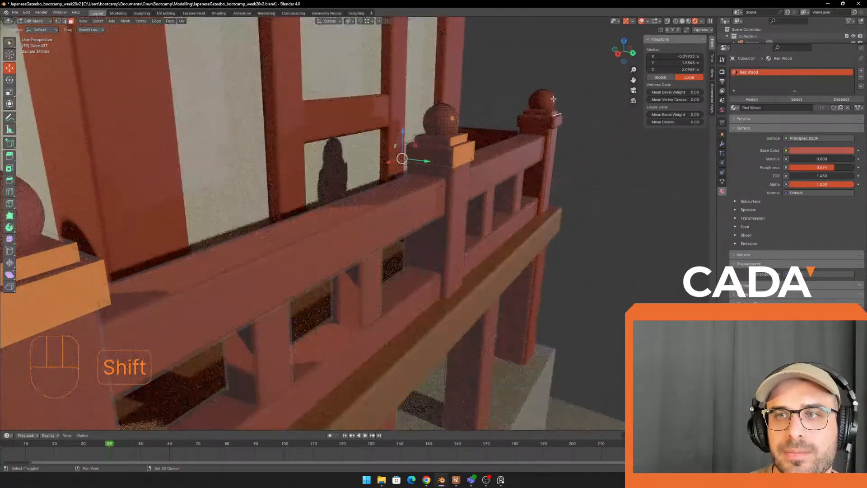
left_click(547, 101, "shift")
left_click(557, 116, "shift")
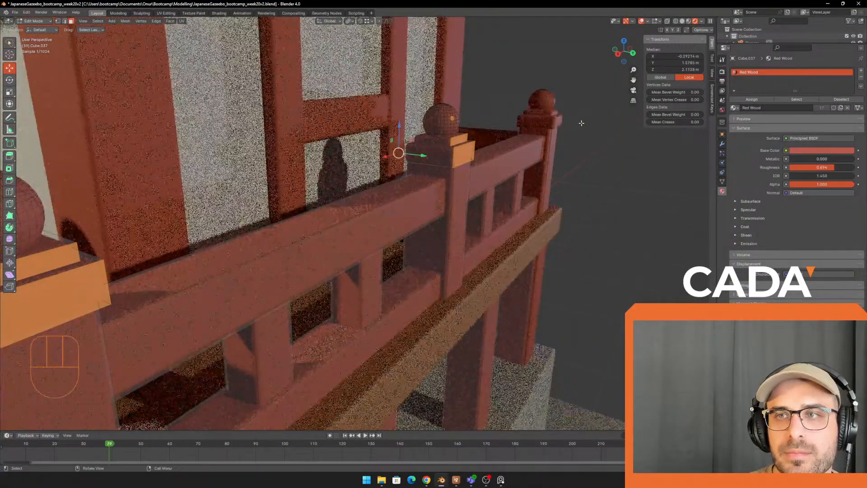
middle_click_drag(581, 123, 502, 126)
key("ctrl+z")
key("ctrl+z")
key("ctrl+z")
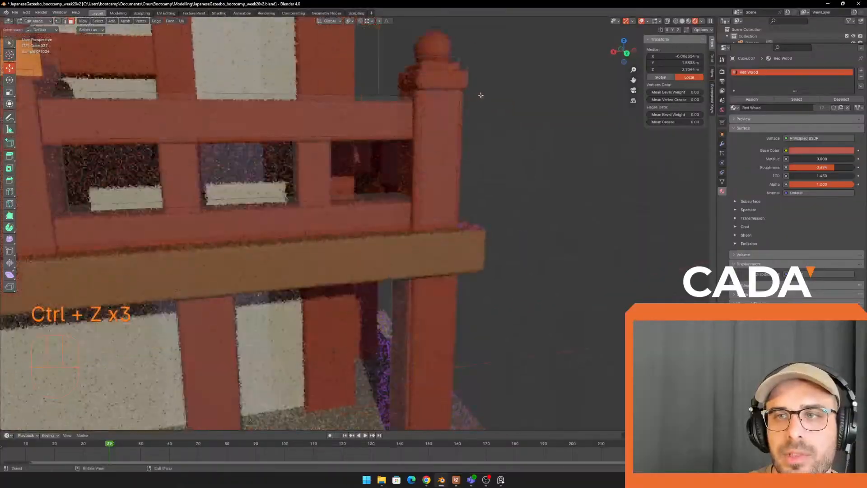
Step: Add faces of the far post's sphere and caps, then extend the selection to all linked geometry
middle_click_drag(456, 46, 416, 105, "shift")
scroll(420, 123, "up", 2)
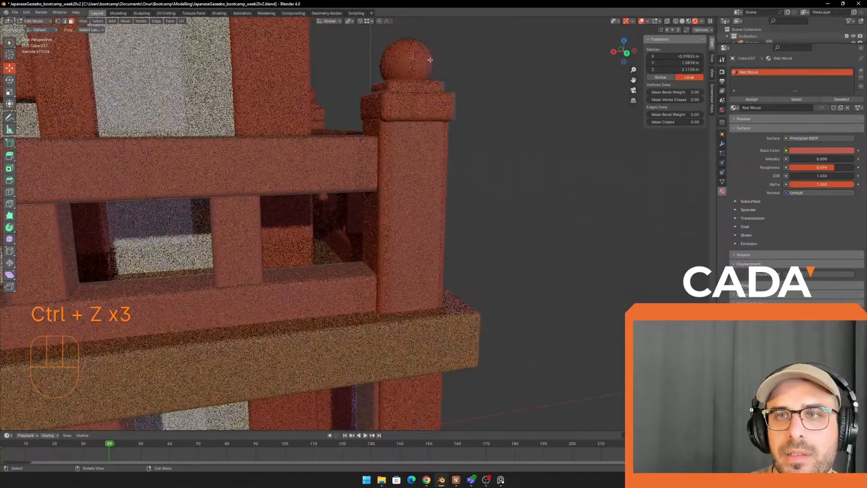
left_click(430, 55, "shift")
left_click(458, 104, "shift")
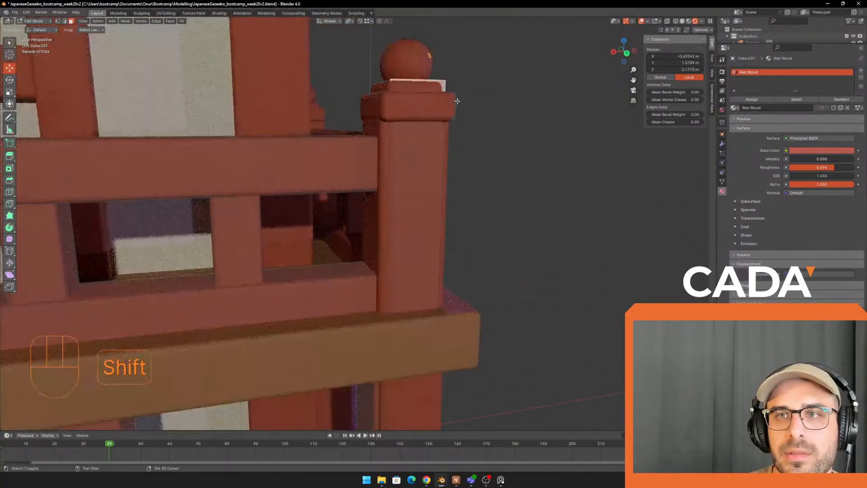
scroll(458, 103, "down", 3)
key("ctrl+l")
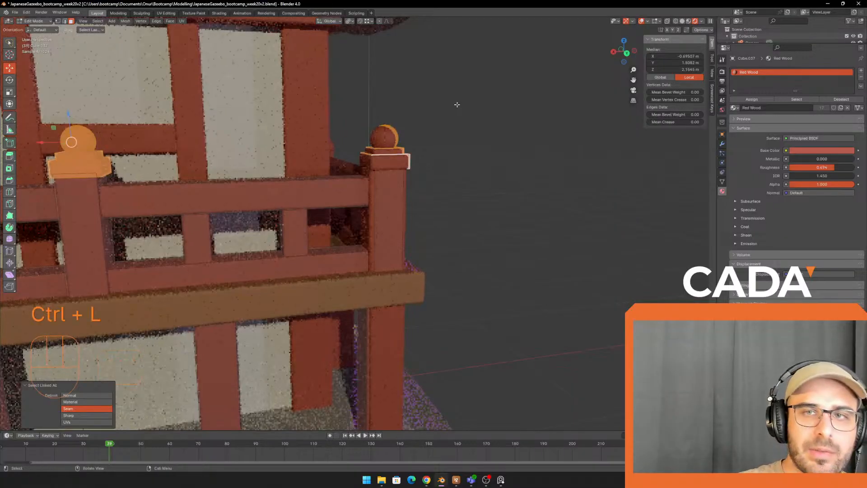
Step: Separate the selected post spheres and caps from the railing mesh by selection
middle_click_drag(259, 181, 378, 192, "shift")
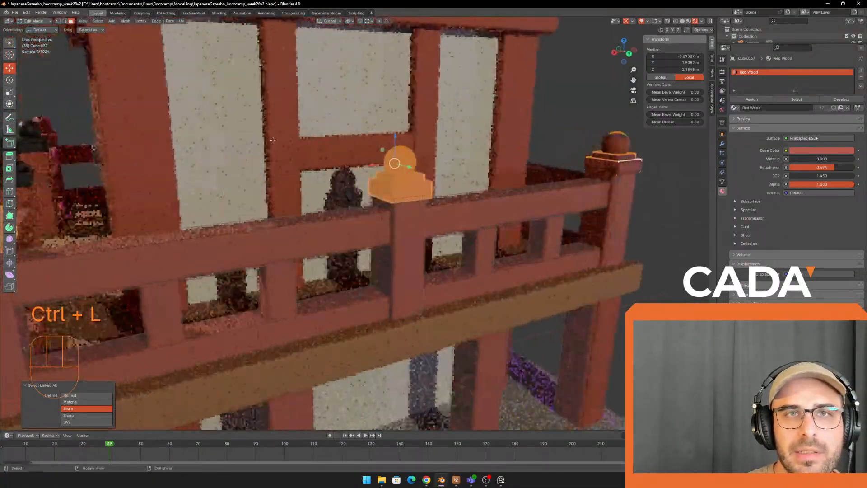
middle_click_drag(283, 134, 203, 77)
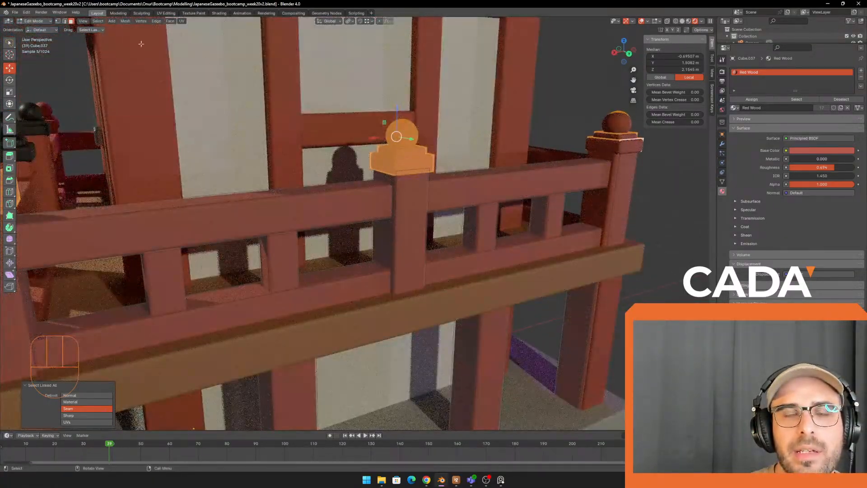
key("ctrl+e")
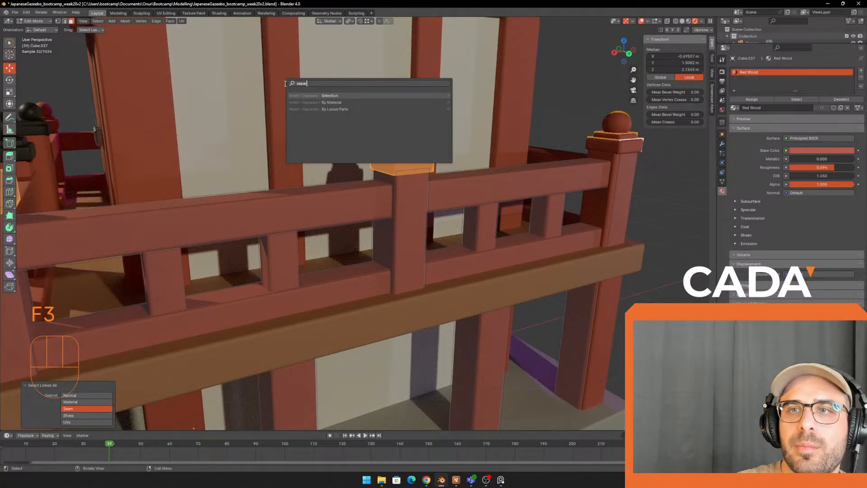
left_click(346, 96)
Step: In Object Mode, move the separated post ornaments about 3 m along Y, away from the building
scroll(308, 235, "down", 5)
key("Tab")
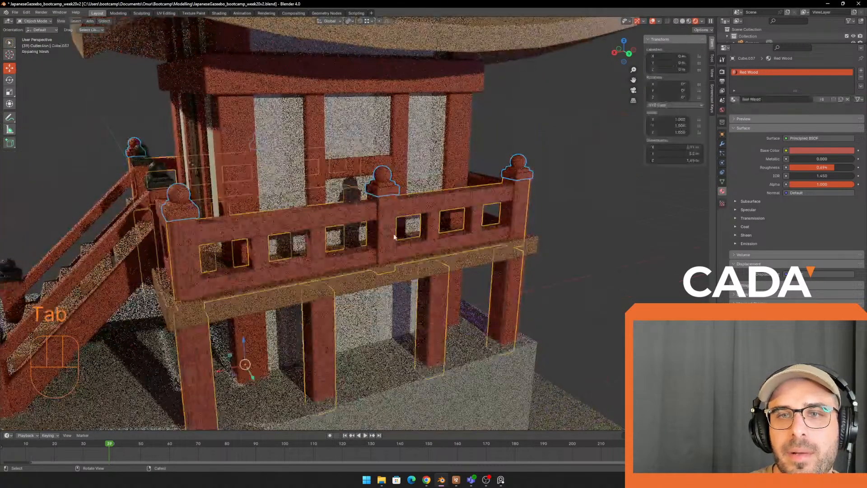
scroll(308, 235, "down", 1)
middle_click_drag(406, 252, 402, 227)
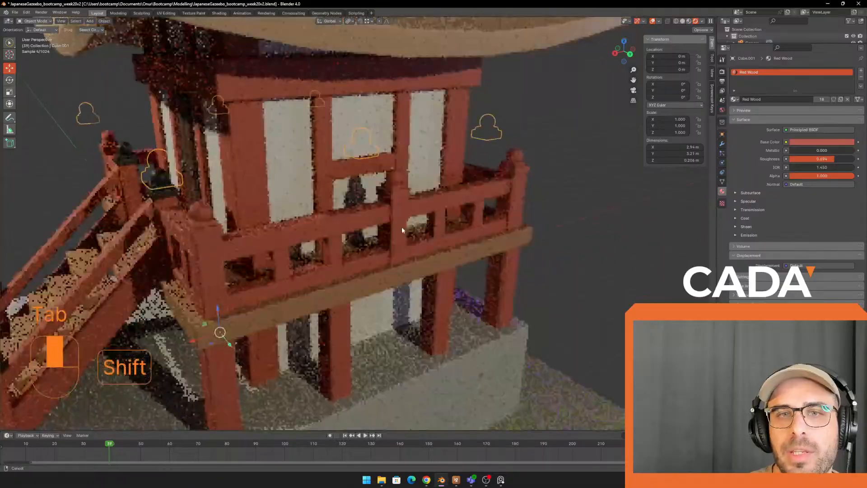
scroll(402, 227, "down", 4)
left_click_drag(290, 297, 398, 360)
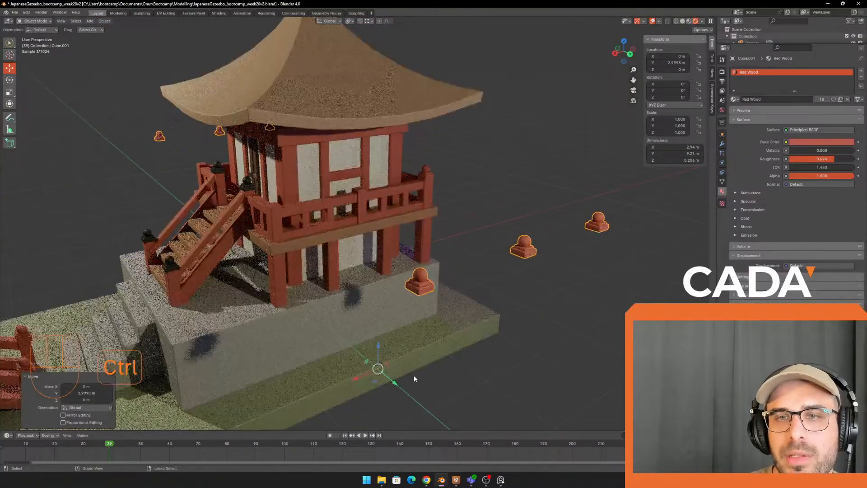
Step: Undo the ornaments' move, their separation and the linked selection, returning to the face selection in Edit Mode
key("ctrl+z")
scroll(355, 217, "up", 3)
middle_click_drag(357, 213, 363, 221, "shift")
key("ctrl+z")
key("ctrl+z")
key("ctrl+z")
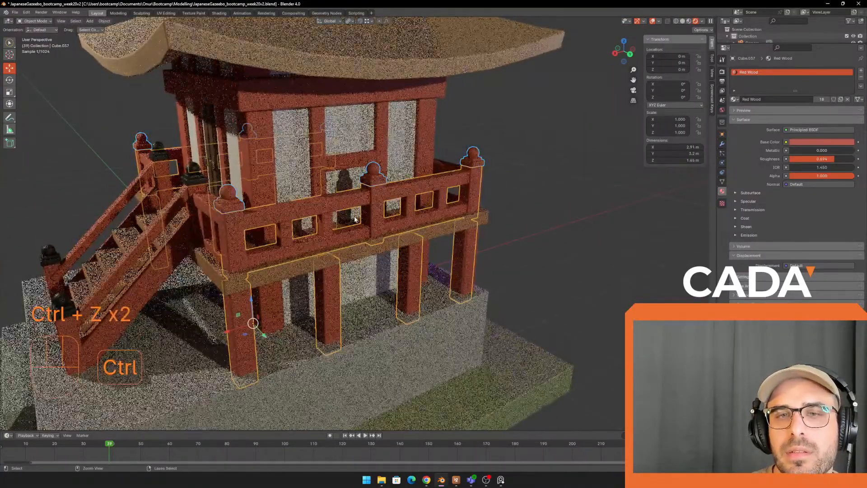
key("ctrl+z")
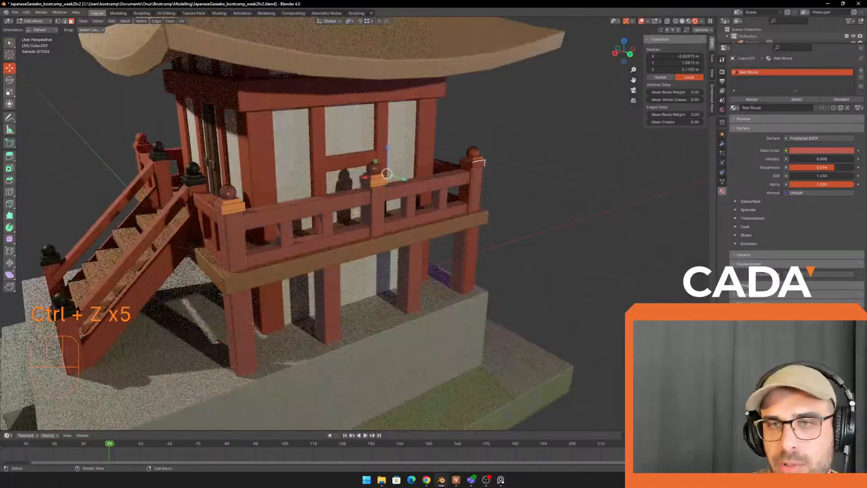
Step: Select all geometry of the railing mesh and try to find the Separate command in Object Mode
scroll(357, 203, "up", 4)
key("a")
key("Tab")
scroll(379, 172, "down", 3)
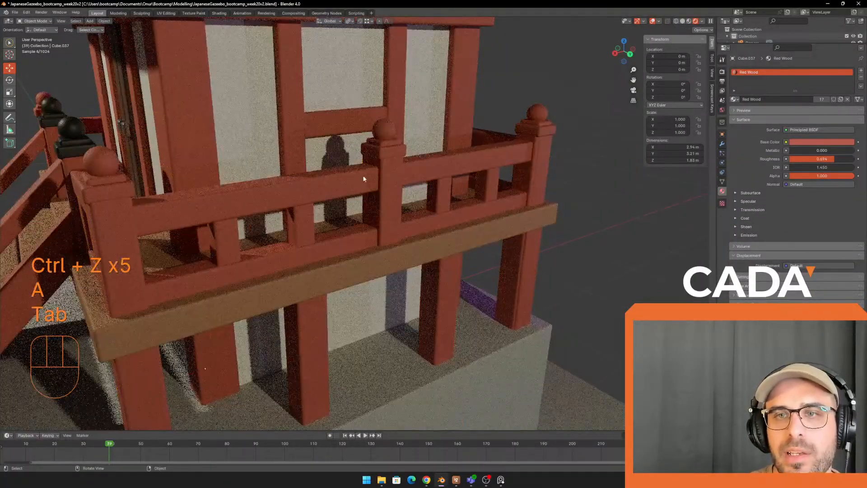
key("F3")
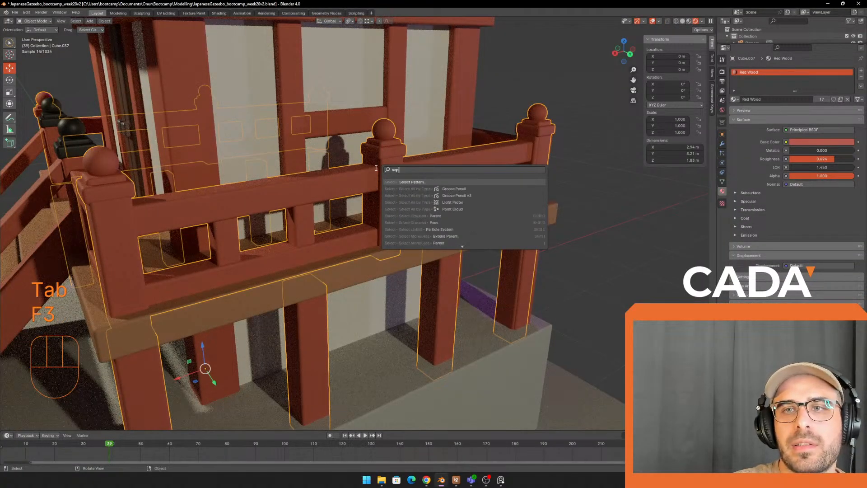
type("separat")
key("Escape")
Step: Separate the whole railing mesh by loose parts in Edit Mode
key("Tab")
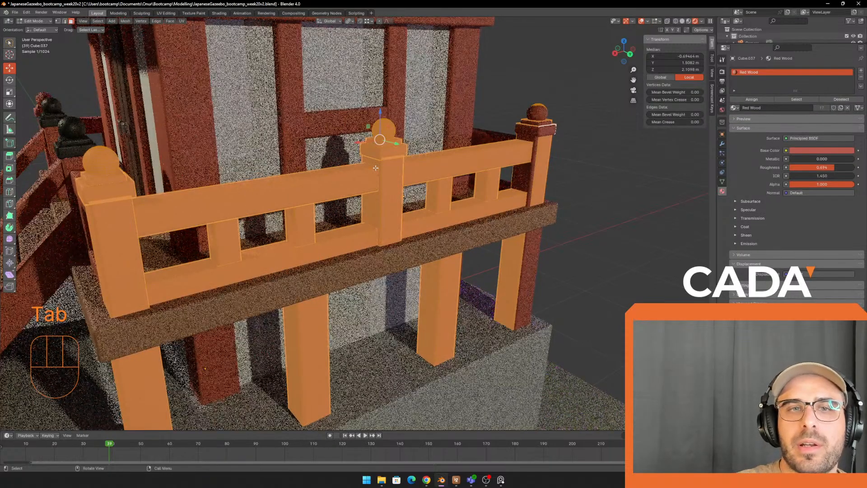
key("F3")
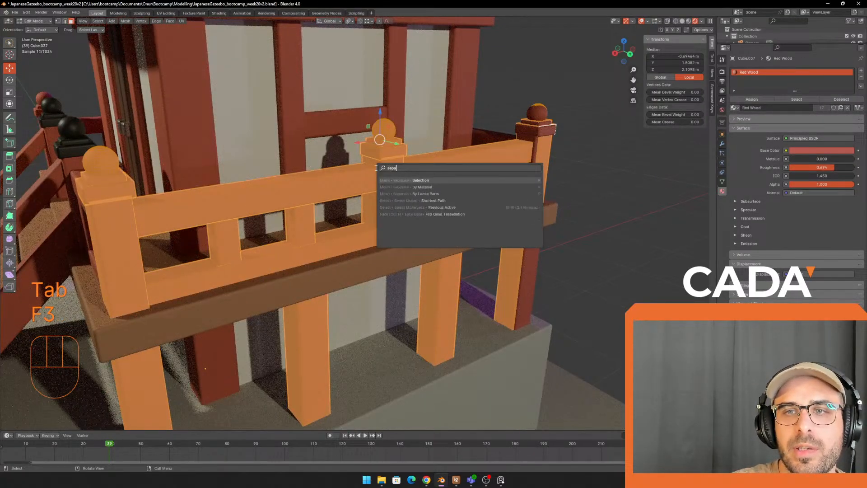
type("separ")
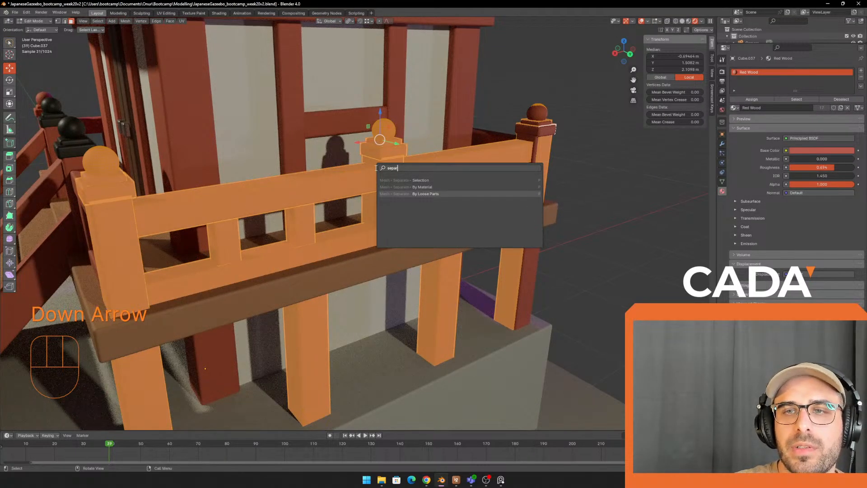
key("Escape")
key("p")
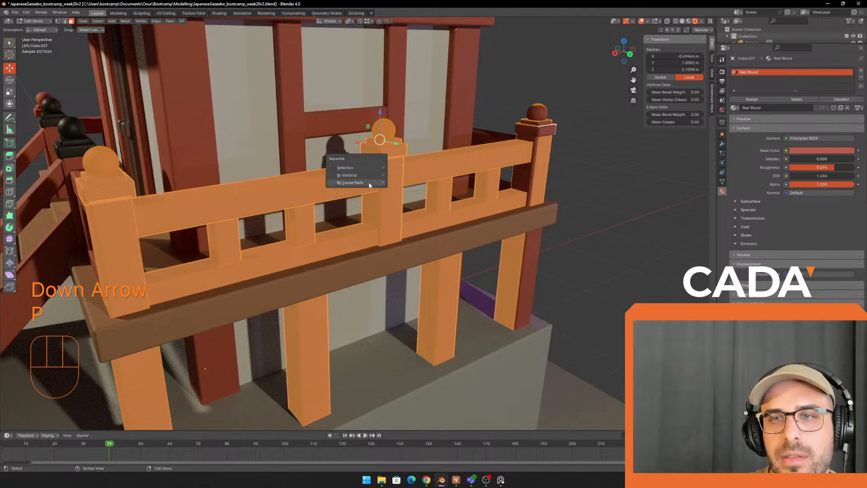
left_click(379, 168)
Step: Return to Object Mode and examine how the railing was split by selecting a post, a cap and the top rail
middle_click_drag(379, 168, 451, 174)
key("Tab")
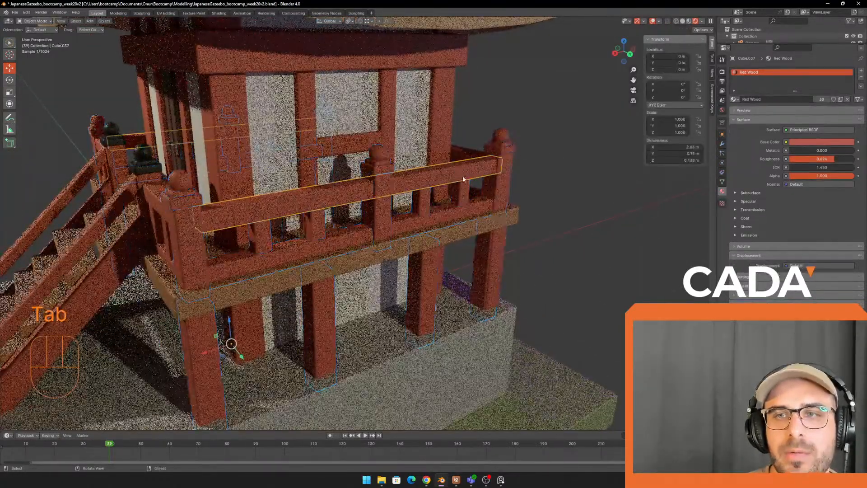
left_click(502, 143)
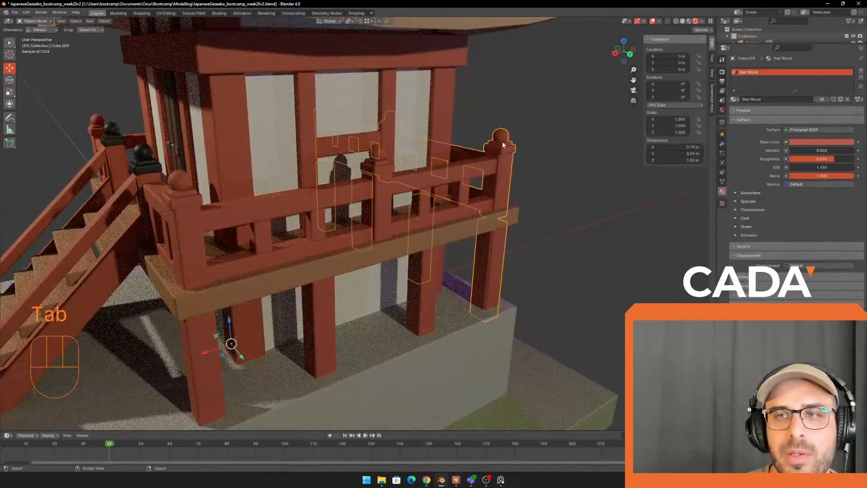
left_click(182, 193)
left_click(180, 202)
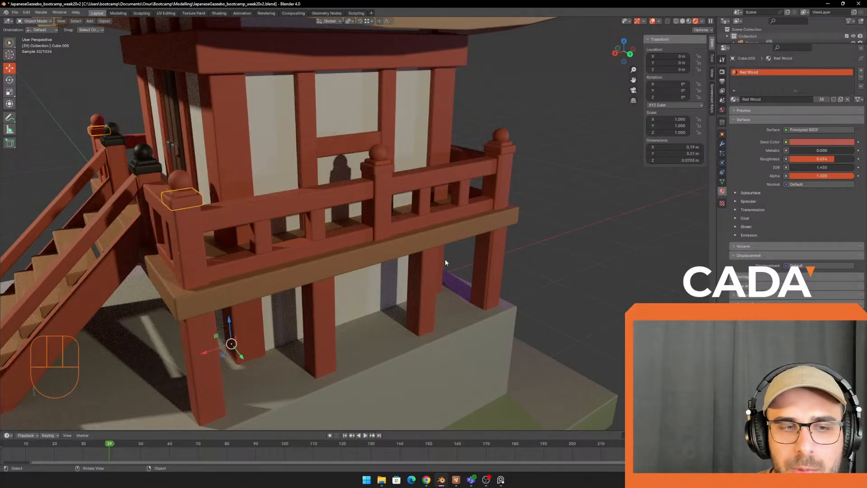
left_click(295, 227)
scroll(318, 224, "up", 2)
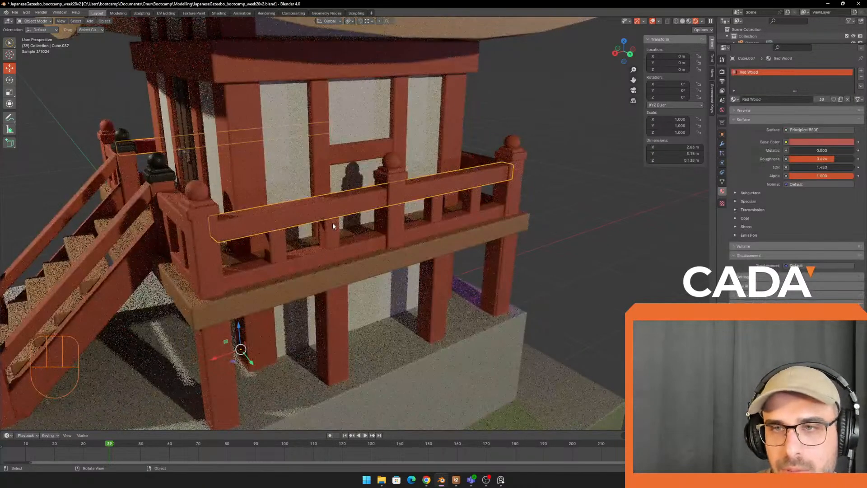
Step: Undo the loose-parts separation back to the face selection on the near and middle railing posts
key("ctrl+z")
key("ctrl+z")
key("ctrl+z")
key("ctrl+z")
key("ctrl+z")
key("ctrl+z")
key("ctrl+z")
key("ctrl+z")
key("ctrl+z")
key("ctrl+z")
key("ctrl+z")
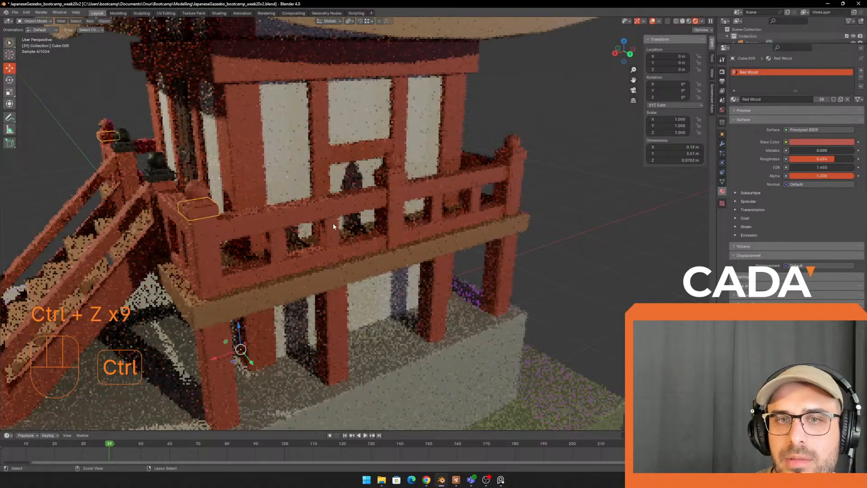
key("ctrl+z")
key("ctrl+z")
key("ctrl+z")
key("ctrl+z")
key("ctrl+z")
key("ctrl+z")
key("ctrl+z")
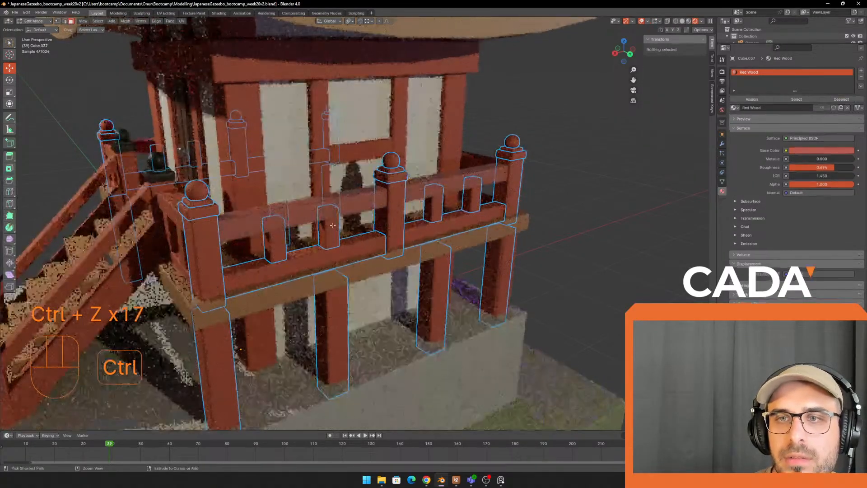
key("ctrl+z")
key("ctrl+z")
key("ctrl+z")
key("ctrl+z")
key("ctrl+z")
key("ctrl+z")
key("ctrl+z")
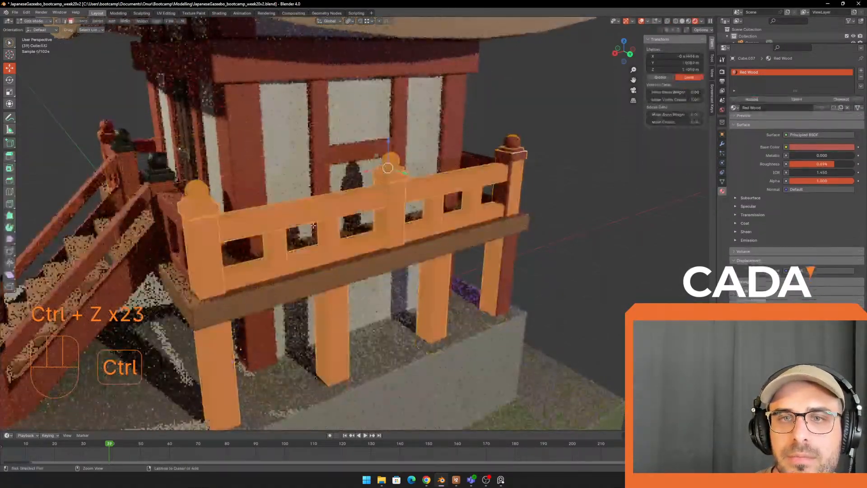
key("ctrl+z")
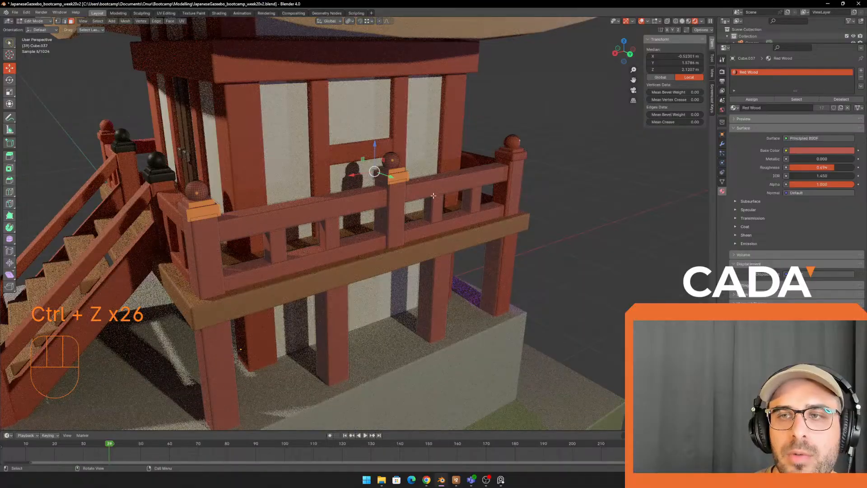
Step: Add the far side post's cap to the selection, then separate all selected caps and spheres with their linked geometry into a new object
left_click(520, 156, "shift")
left_click(521, 150, "shift")
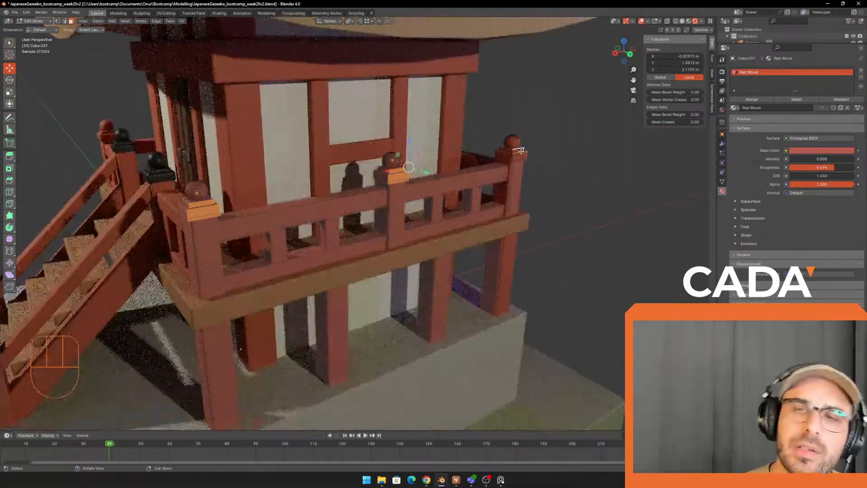
key("Escape")
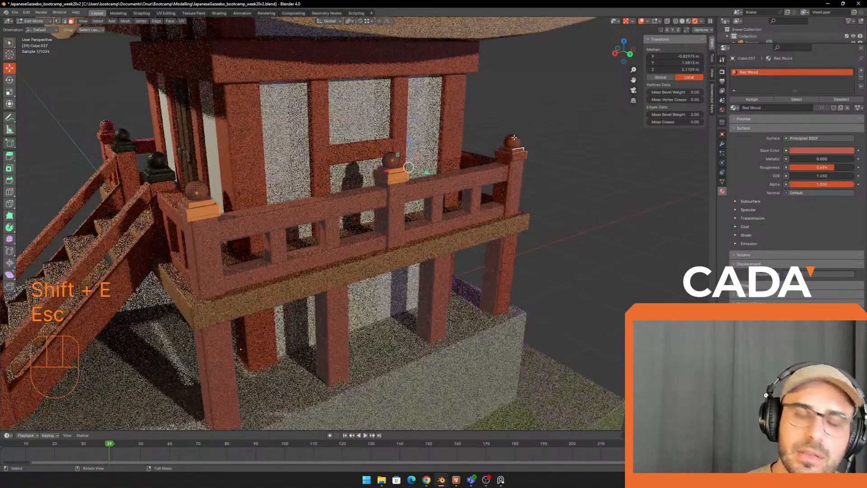
key("p")
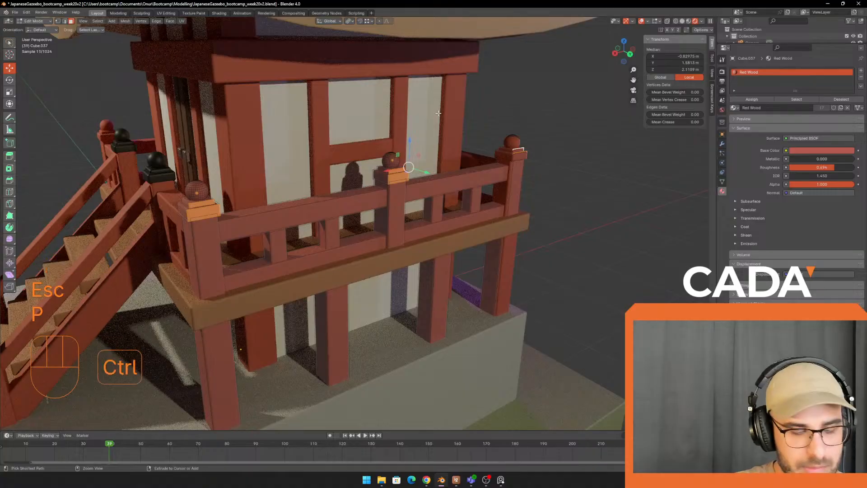
key("ctrl+l")
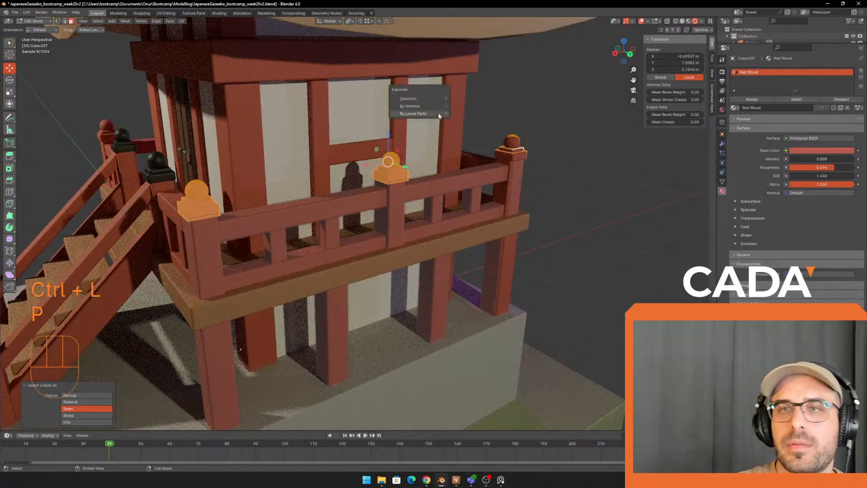
left_click(436, 100)
key("Tab")
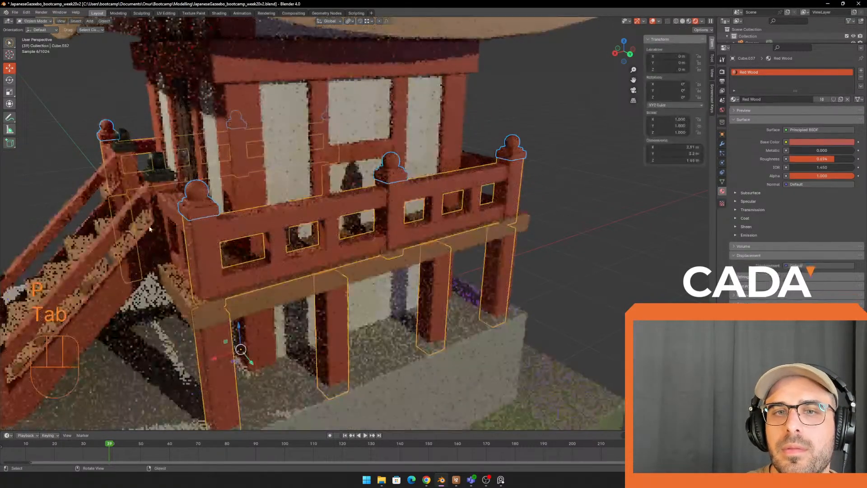
Step: Open the rear railing mesh in Edit Mode and select cap and sphere faces on its near corner and middle posts
left_click(197, 208)
middle_click_drag(213, 216, 266, 228)
scroll(316, 216, "down", 2)
middle_click_drag(393, 222, 374, 177)
left_click(338, 202)
left_click(374, 178)
scroll(370, 185, "up", 5)
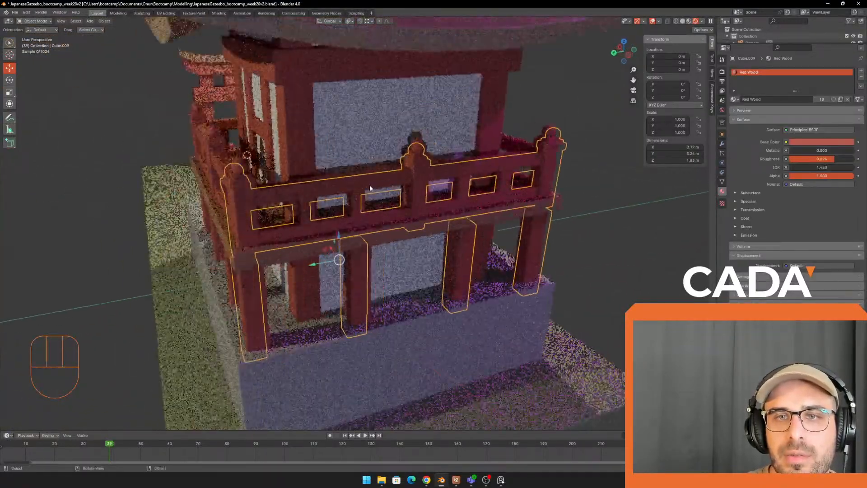
key("Tab")
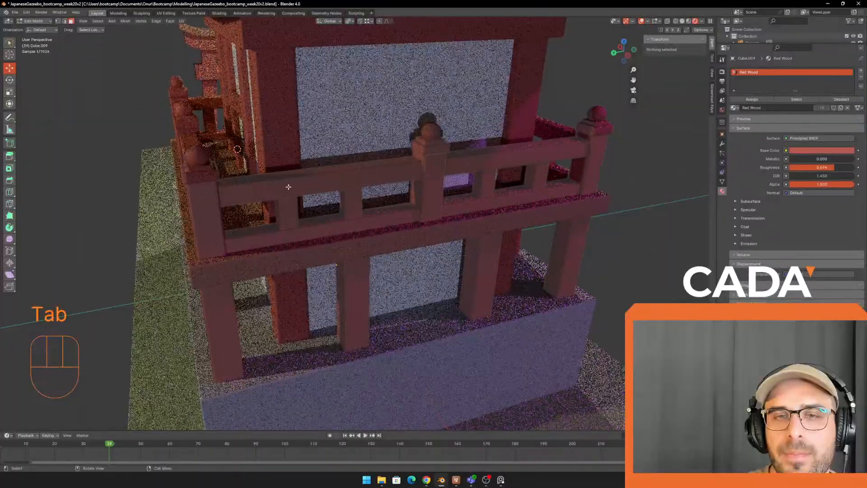
left_click(211, 172)
scroll(211, 171, "up", 1)
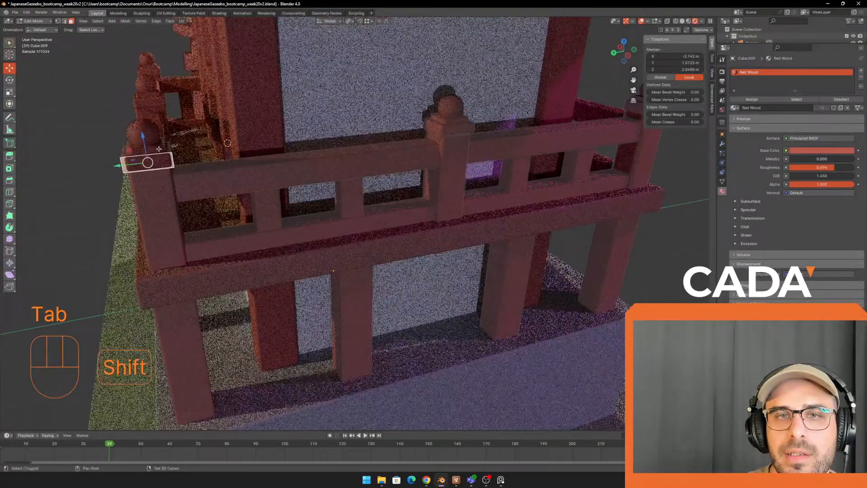
left_click(132, 139, "shift")
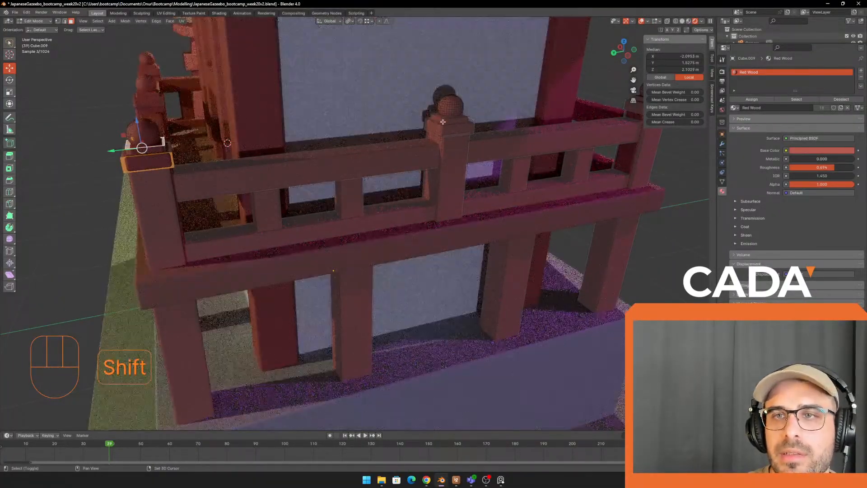
left_click(454, 111, "shift")
left_click(462, 130, "shift")
Step: Add the cap and sphere faces of the rear railing's far corner post to the selection
middle_click_drag(462, 130, 163, 199, "shift")
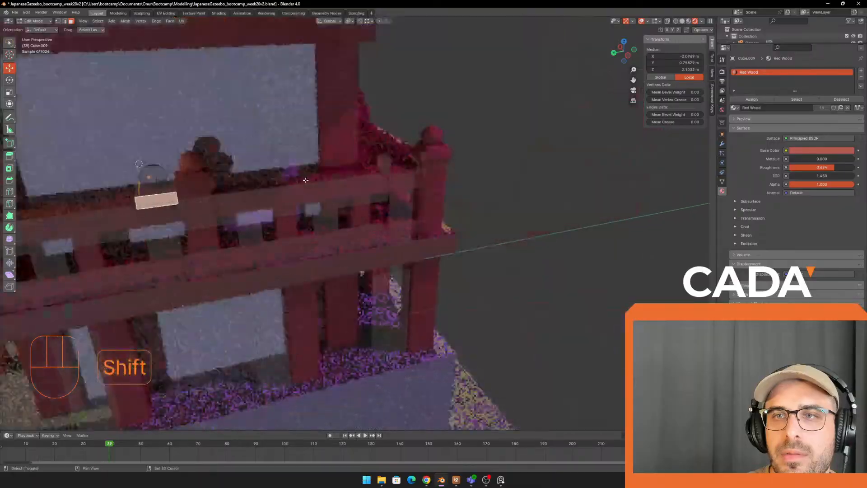
scroll(289, 181, "up", 2)
left_click(427, 153, "shift")
left_click(425, 145, "shift")
left_click(422, 127, "shift")
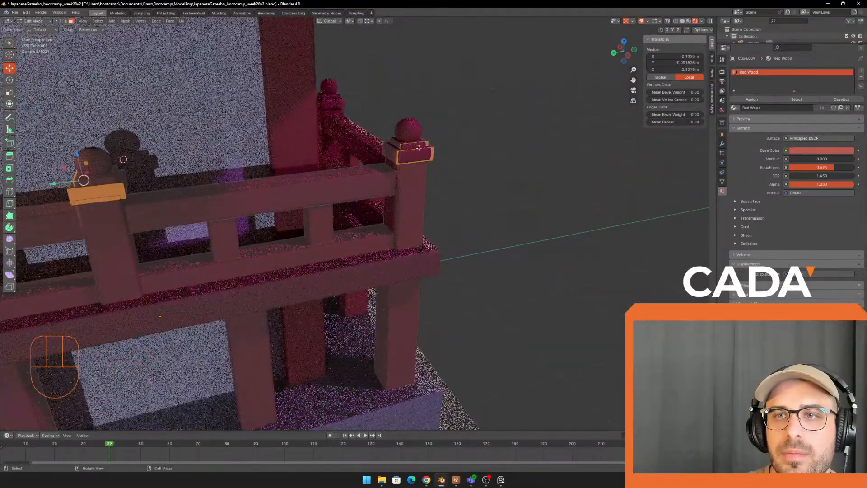
key("ctrl+z")
left_click(421, 128, "shift")
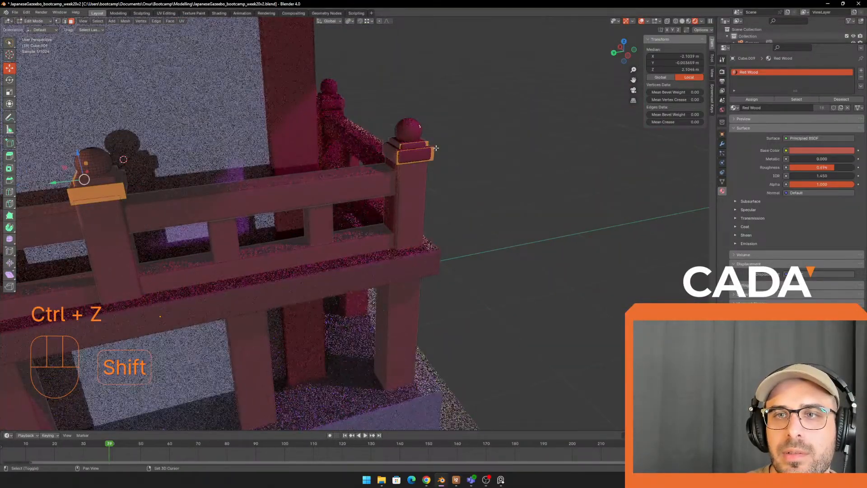
Step: Extend the selection to linked geometry, separate it from the rear railing as a new object, and return to Object Mode
scroll(434, 149, "down", 3)
key("ctrl+l")
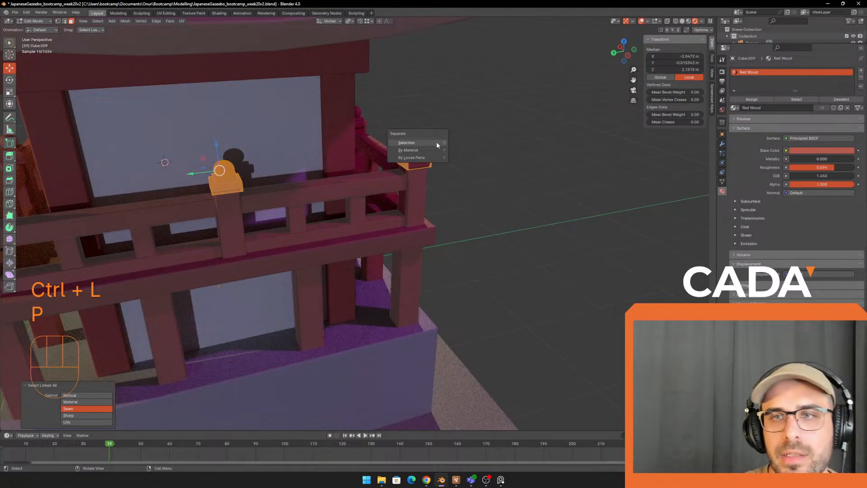
left_click(437, 142)
scroll(264, 181, "up", 1)
key("Tab")
Step: Select the separated rear post caps and check from several sides where they sit on the gazebo
left_click(263, 181)
scroll(264, 181, "down", 3)
middle_click_drag(264, 181, 357, 248)
scroll(357, 248, "down", 4)
middle_click_drag(275, 237, 335, 243)
middle_click_drag(381, 273, 378, 270, "shift")
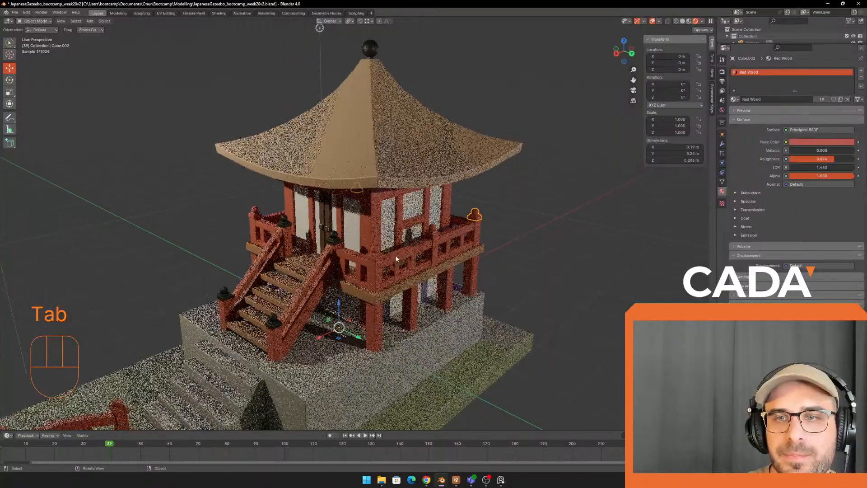
middle_click_drag(445, 231, 401, 233)
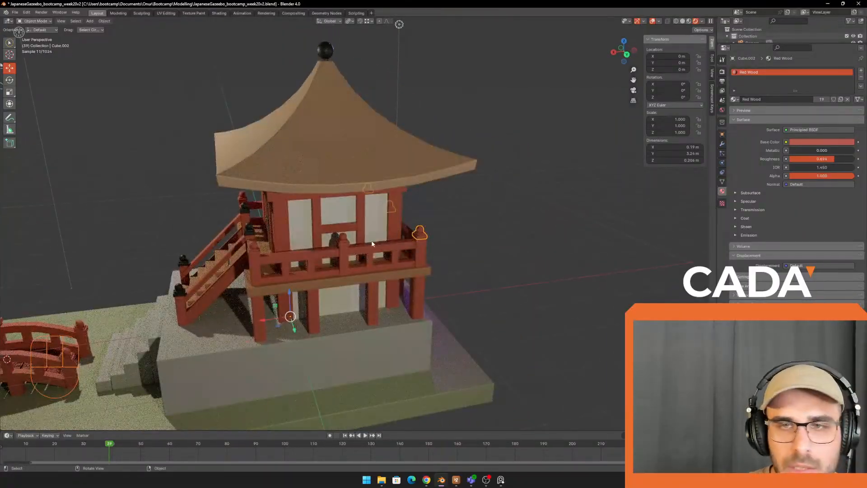
scroll(372, 244, "up", 2)
Step: Open the rear caps object in Edit Mode and select cap and sphere faces on the near corner post
left_click(341, 241)
middle_click_drag(453, 227, 330, 235)
scroll(388, 238, "up", 1)
key("Tab")
middle_click_drag(252, 253, 260, 259, "shift")
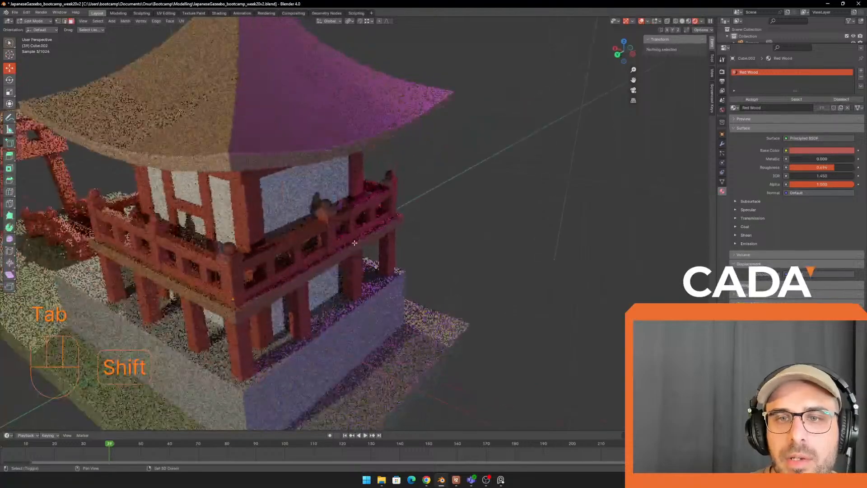
scroll(220, 273, "up", 2)
left_click(135, 281)
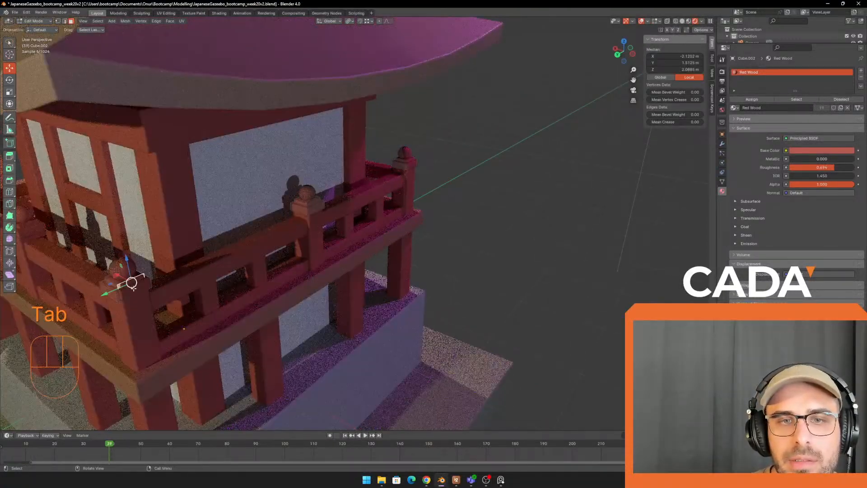
middle_click_drag(156, 290, 228, 249, "shift")
scroll(228, 249, "up", 3)
middle_click_drag(130, 246, 231, 243, "shift")
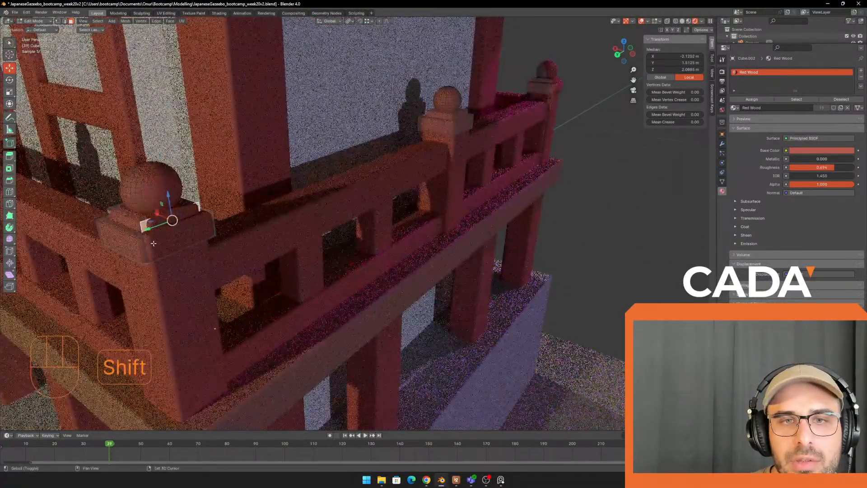
left_click(181, 241, "shift")
left_click(127, 215, "shift")
Step: Add the cap and sphere faces on the rear railing's other corner post to the selection
middle_click_drag(180, 215, 118, 207)
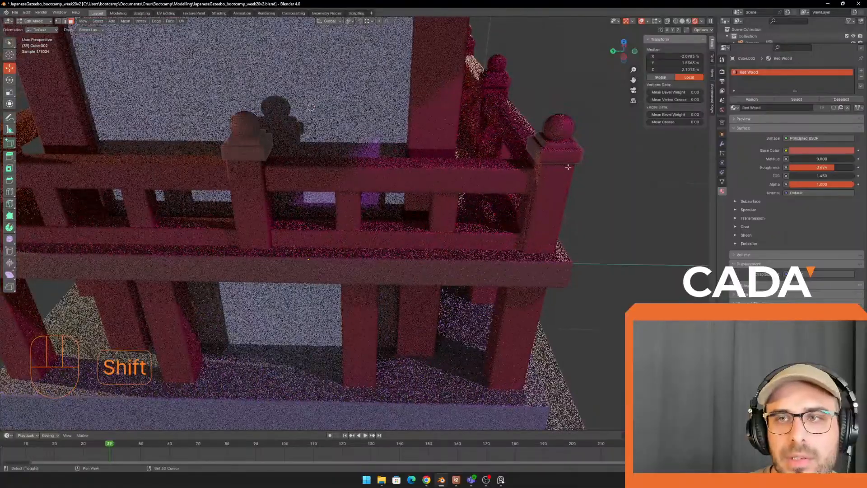
left_click(566, 157, "shift")
left_click(568, 130, "shift")
scroll(544, 155, "down", 2)
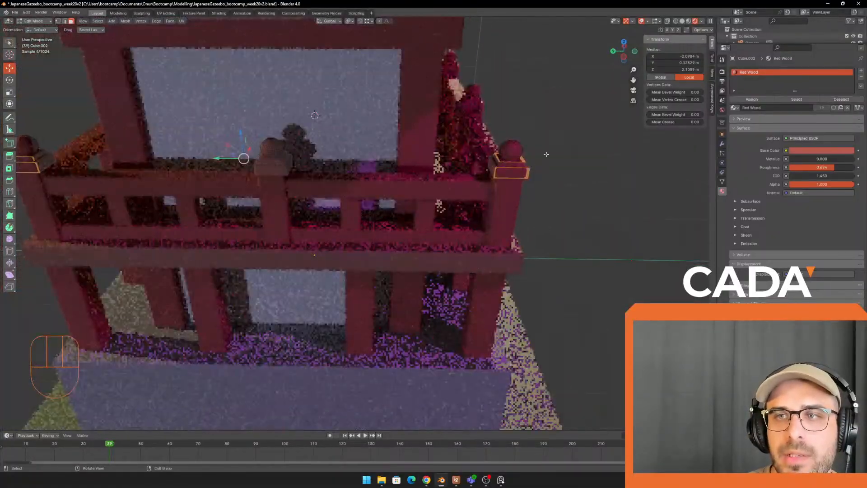
key("ctrl+z")
left_click(519, 156, "shift")
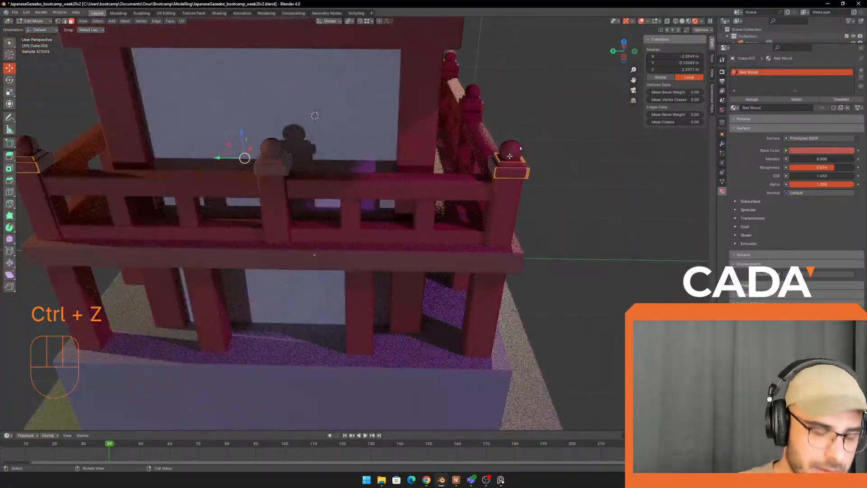
Step: Delete the vertices of both rear corner caps and spheres, including linked geometry, and return to Object Mode
key("ctrl+l")
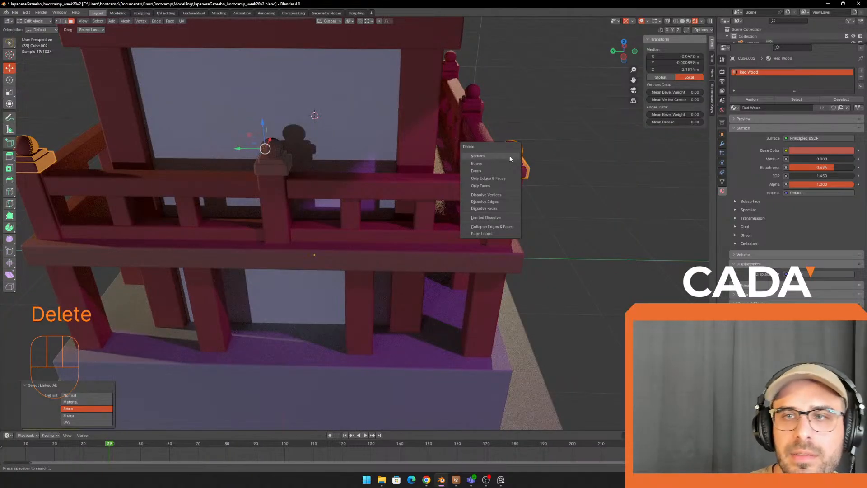
left_click(510, 159)
key("Tab")
middle_click_drag(323, 174, 252, 191)
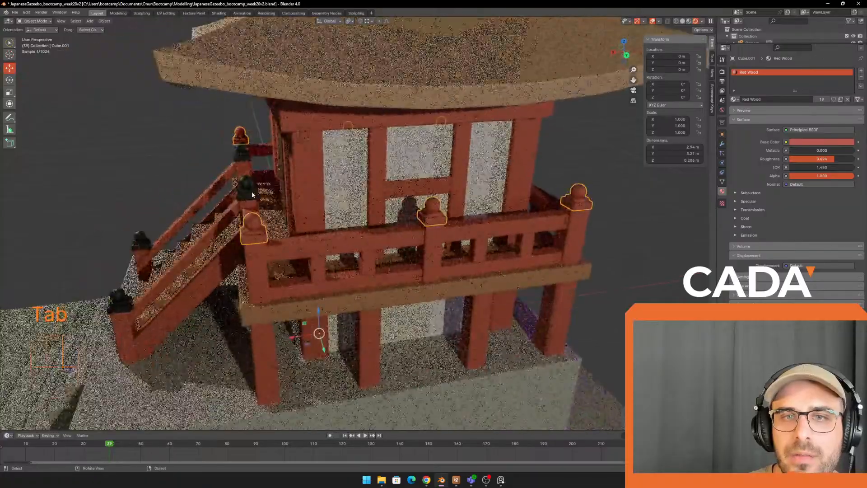
Step: Try to join the red railing caps with the black stair post caps
left_click(249, 190)
middle_click_drag(367, 234, 337, 213)
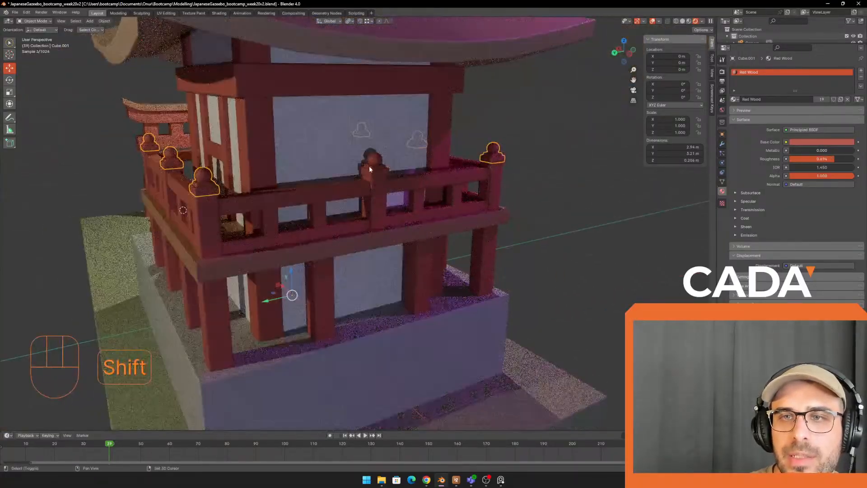
middle_click_drag(190, 190, 305, 207)
left_click(341, 236, "shift")
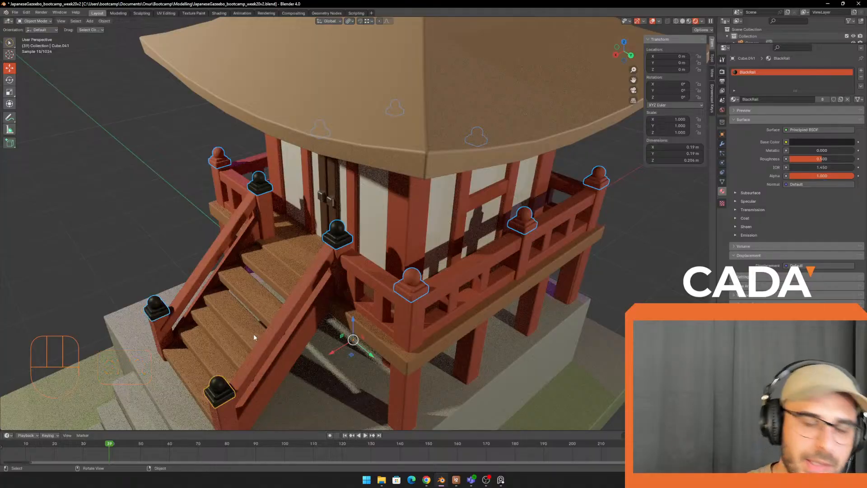
key("ctrl+j")
key("ctrl+z")
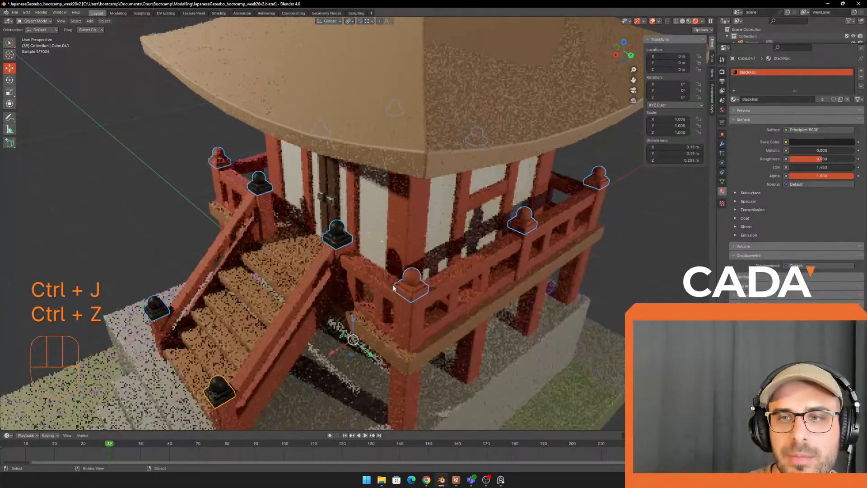
Step: Examine the modifier stack of the red railing caps and compare it with that of a black stair post cap
left_click(411, 285)
middle_click_drag(474, 298, 487, 280)
middle_click_drag(488, 280, 434, 253, "shift")
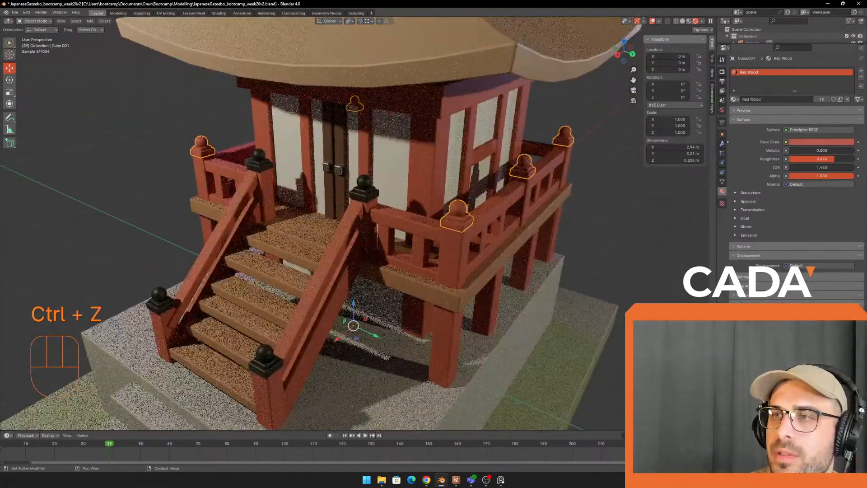
left_click(723, 143)
middle_click_drag(554, 136, 589, 140)
left_click(416, 190)
middle_click_drag(469, 227, 477, 205, "shift")
left_click(534, 170)
middle_click_drag(576, 159, 555, 171, "shift")
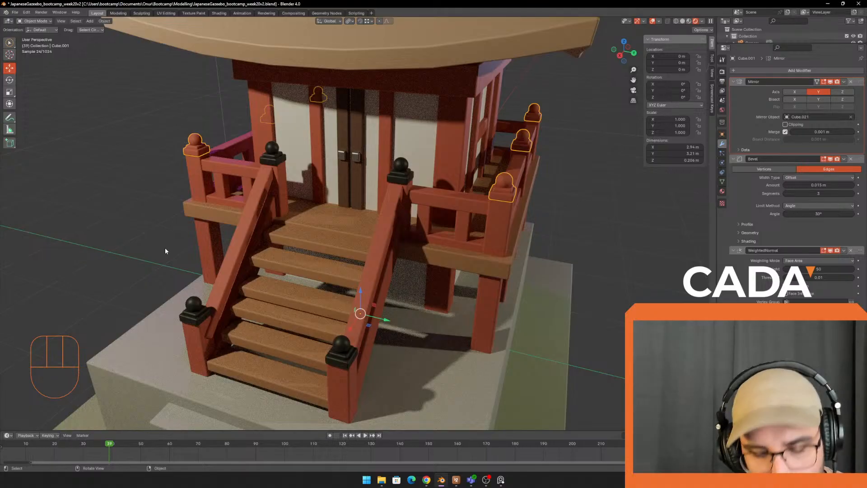
middle_click_drag(384, 248, 509, 216)
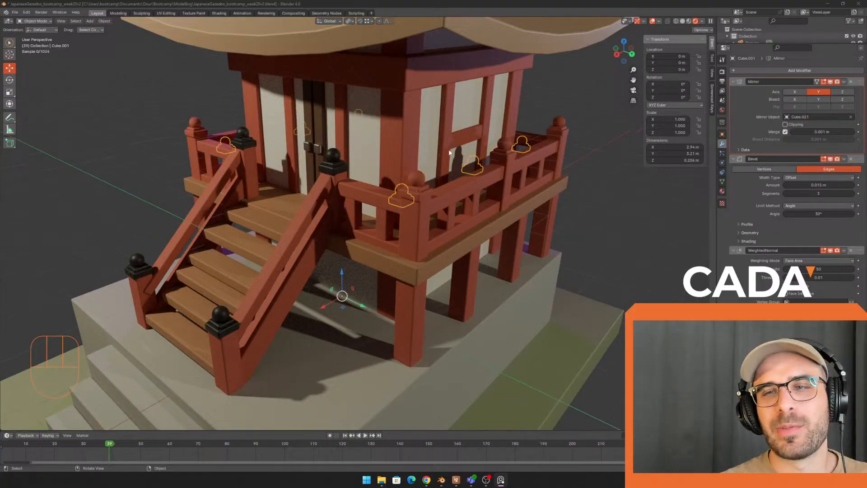
scroll(452, 156, "down", 2)
left_click(549, 219)
middle_click_drag(470, 294, 525, 186, "shift")
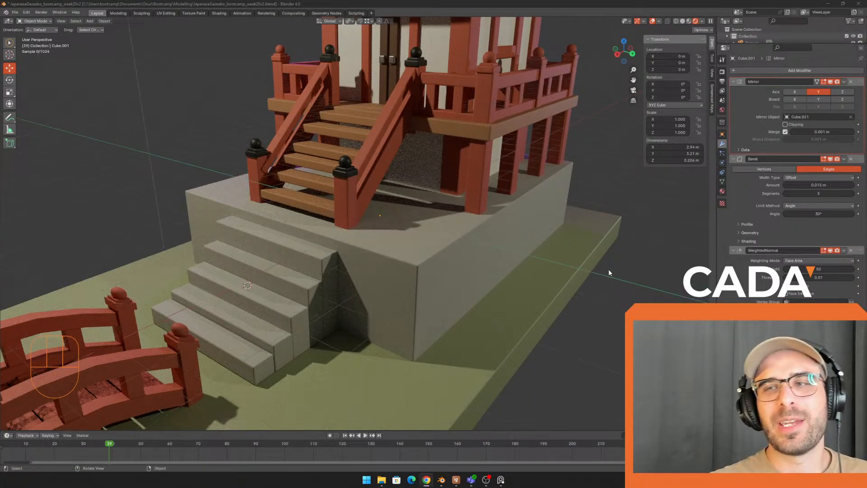
key("shift+c")
scroll(473, 211, "up", 5)
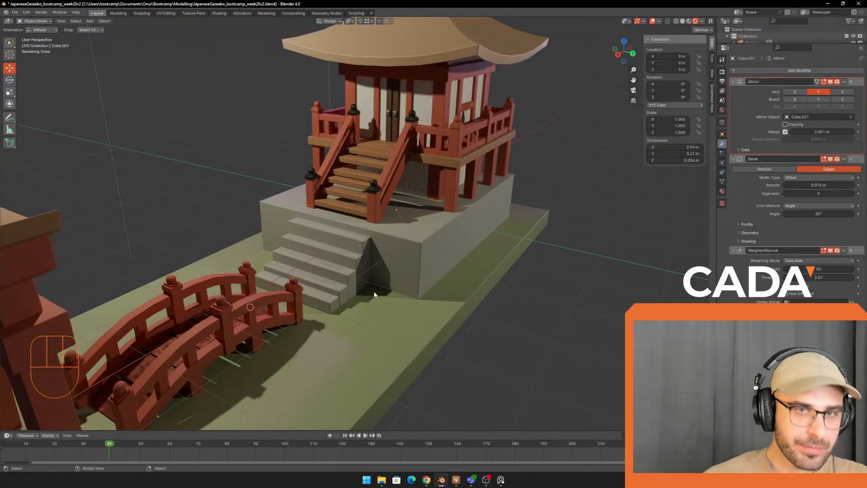
Step: Select the red bridge railing mesh and examine its post caps and spheres in Edit Mode and Object Mode
right_click(251, 296)
left_click(225, 345)
middle_click_drag(225, 345, 232, 256, "shift")
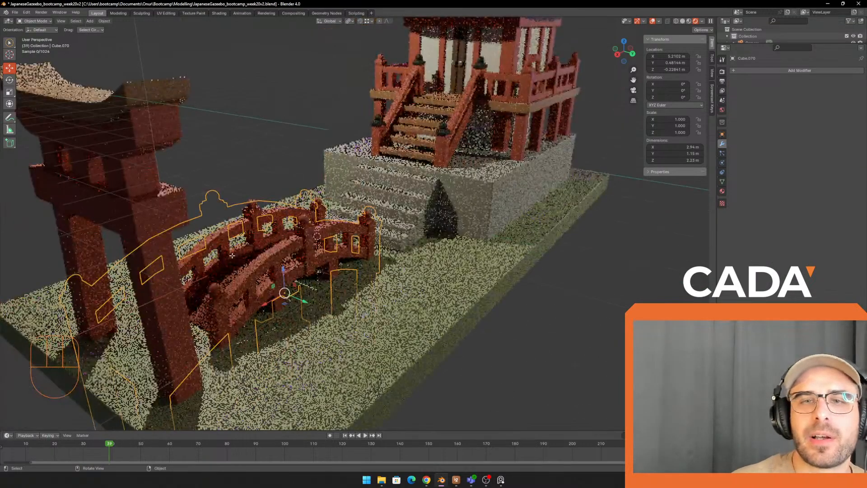
key("Tab")
scroll(265, 218, "up", 5)
scroll(265, 218, "down", 5)
middle_click_drag(265, 219, 294, 198, "shift")
scroll(334, 250, "down", 4)
key("Tab")
scroll(279, 147, "up", 5)
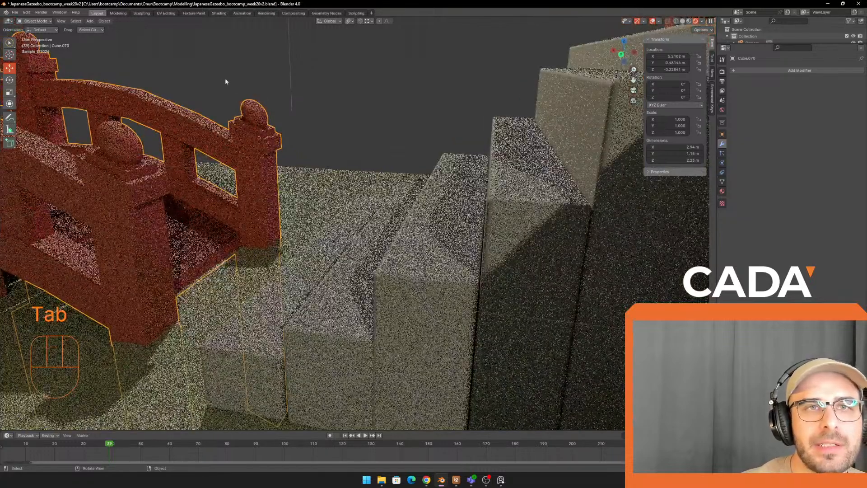
Step: Switch the bridge railing mesh to Edit Mode with its near post caps and spheres in view
middle_click_drag(225, 82, 310, 106)
key("Tab")
key("Tab")
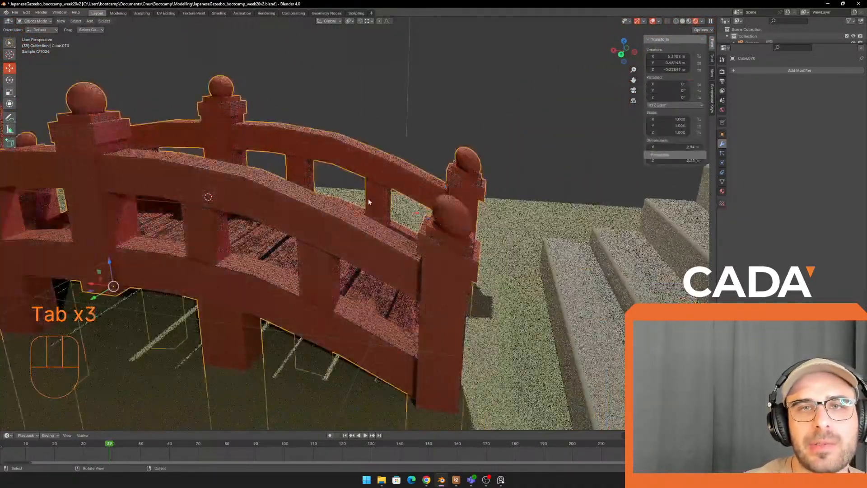
left_click(45, 21)
left_click(46, 37)
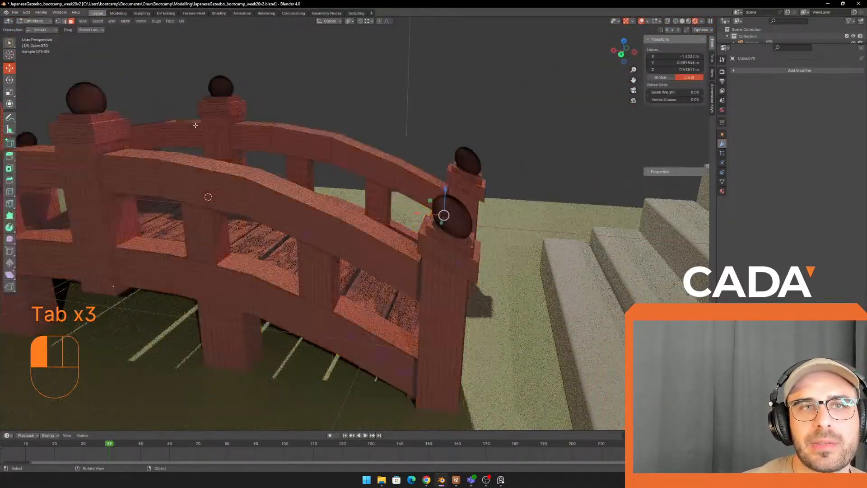
Step: In material preview shading, select faces on the caps and spheres of the bridge posts nearest the stone stairs
left_click(459, 209)
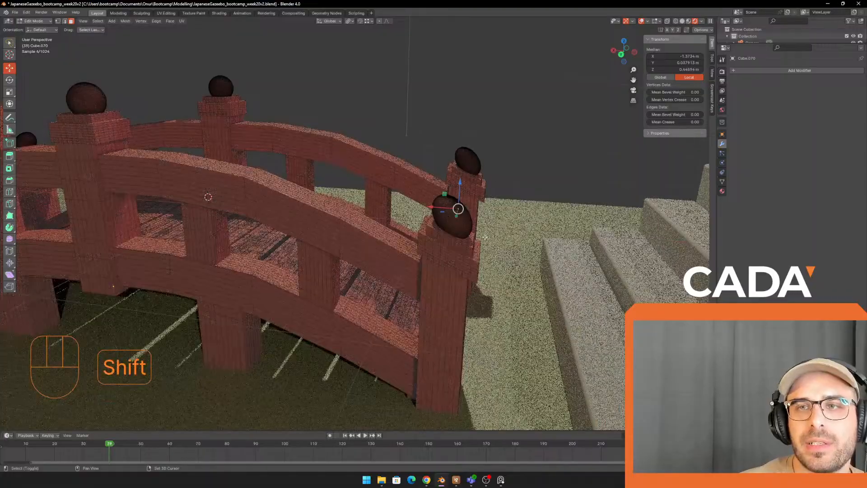
left_click(683, 21)
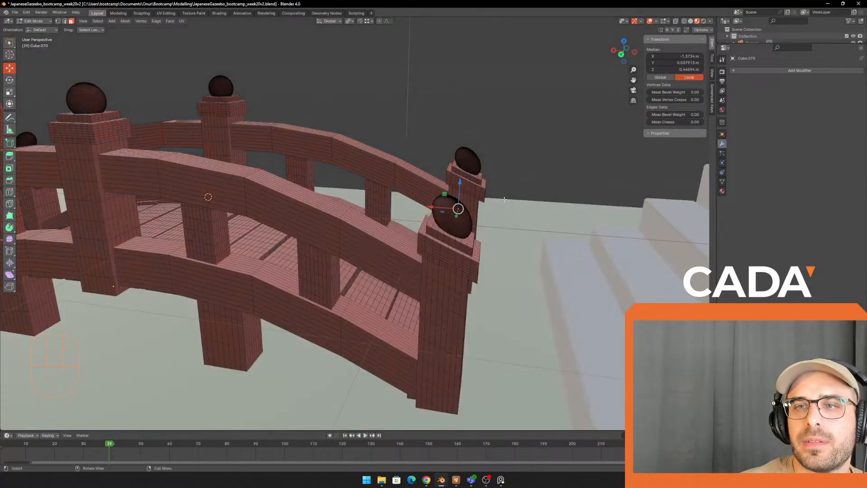
middle_click_drag(504, 199, 486, 194)
left_click(395, 154, "shift")
left_click(407, 164, "shift")
left_click(409, 172, "shift")
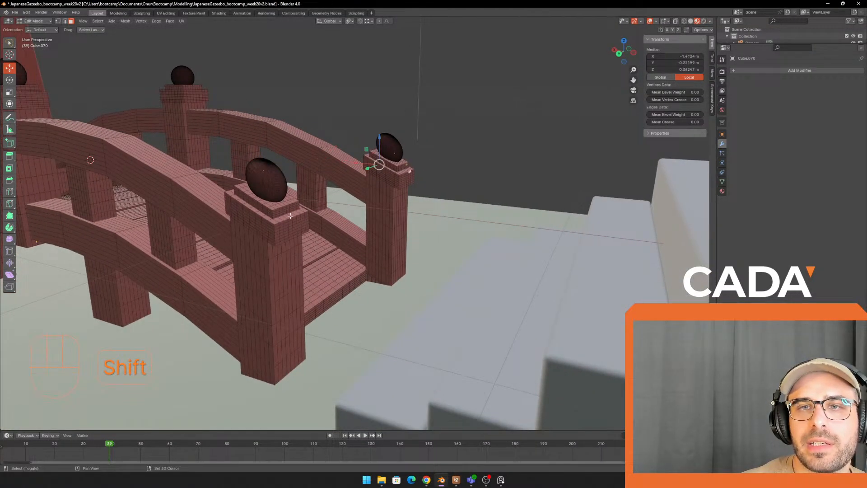
left_click(290, 217, "shift")
middle_click_drag(290, 216, 357, 138)
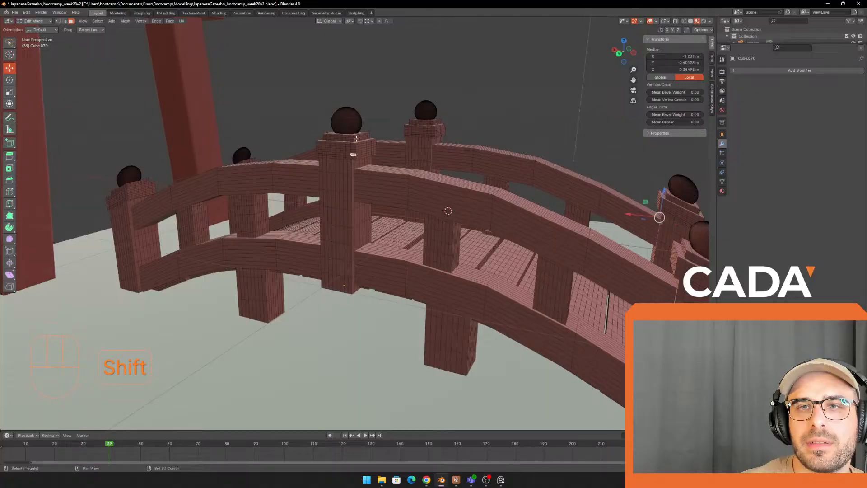
Step: Add faces of the caps and spheres on the bridge's middle and gate-side posts to the selection
left_click(426, 120, "shift")
left_click(427, 128, "shift")
left_click(427, 121, "shift")
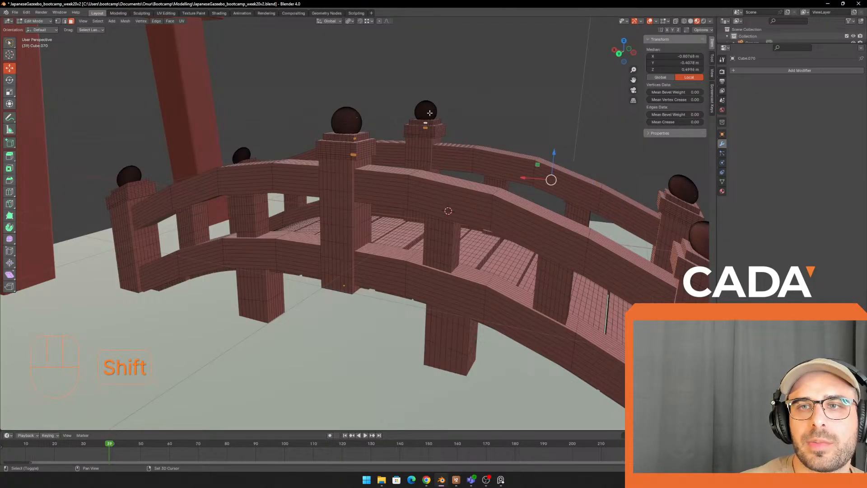
left_click(425, 113, "shift")
middle_click_drag(247, 157, 265, 158)
left_click(303, 159, "shift")
left_click(309, 164, "shift")
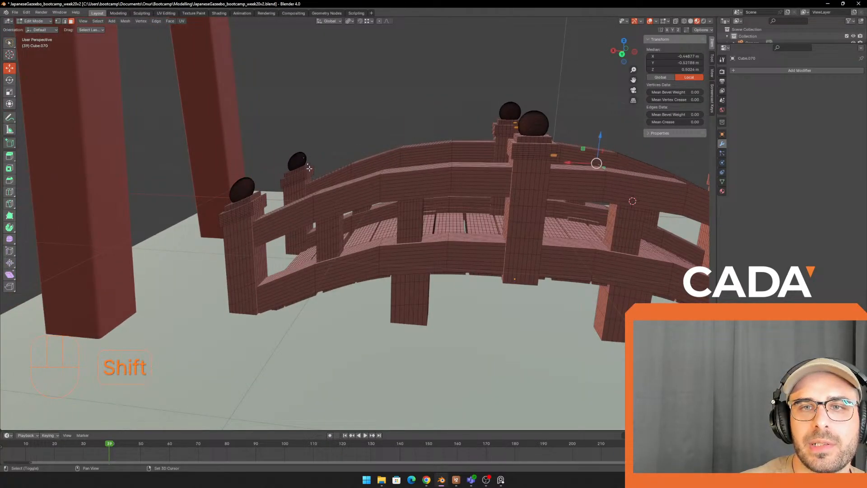
left_click(309, 169, "shift")
left_click(250, 206, "shift")
left_click(249, 200, "shift")
left_click(251, 191, "shift")
Step: Extend the selection to all linked cap and sphere geometry and separate it from the bridge as its own object
middle_click_drag(250, 191, 310, 186)
key("ctrl+l")
scroll(310, 186, "down", 5)
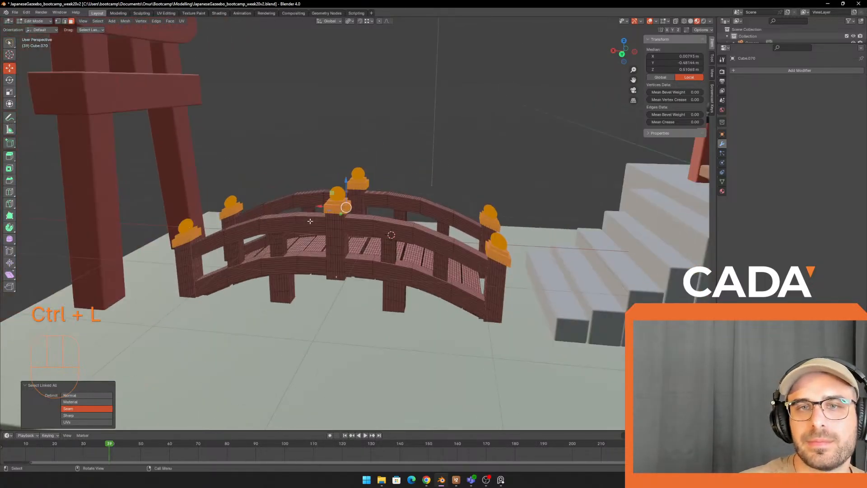
key("p")
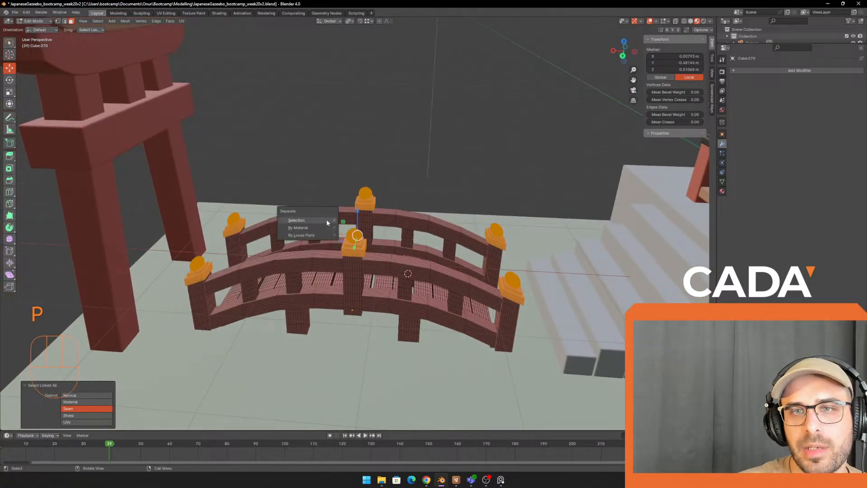
left_click(307, 220)
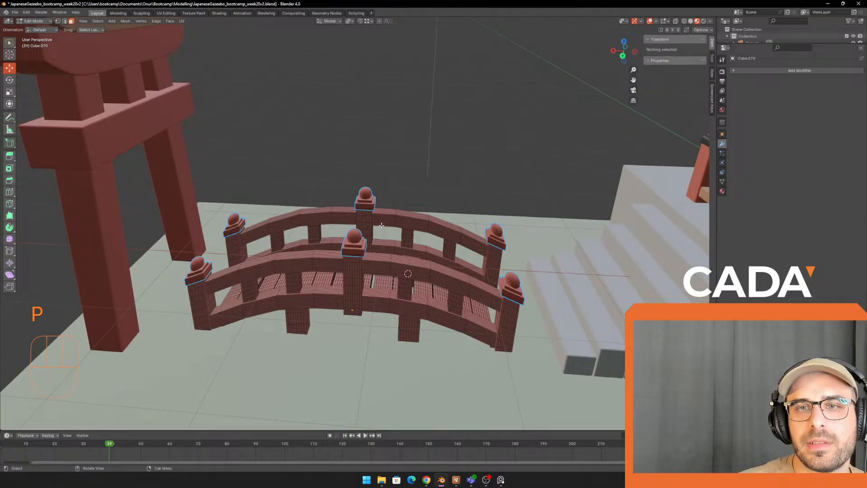
key("Tab")
scroll(425, 192, "up", 3)
middle_click_drag(425, 192, 436, 193)
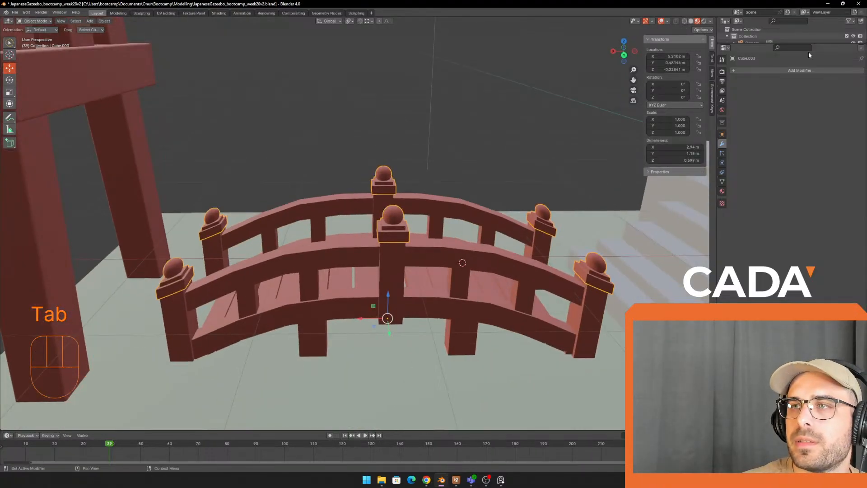
Step: Replace the Red Wood material on the separated bridge caps and spheres with BlackRail
left_click(722, 191)
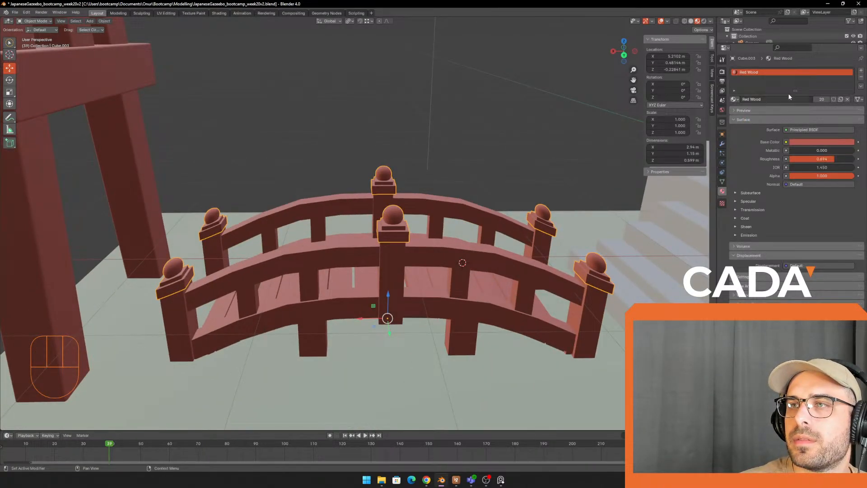
left_click(861, 77)
left_click(734, 99)
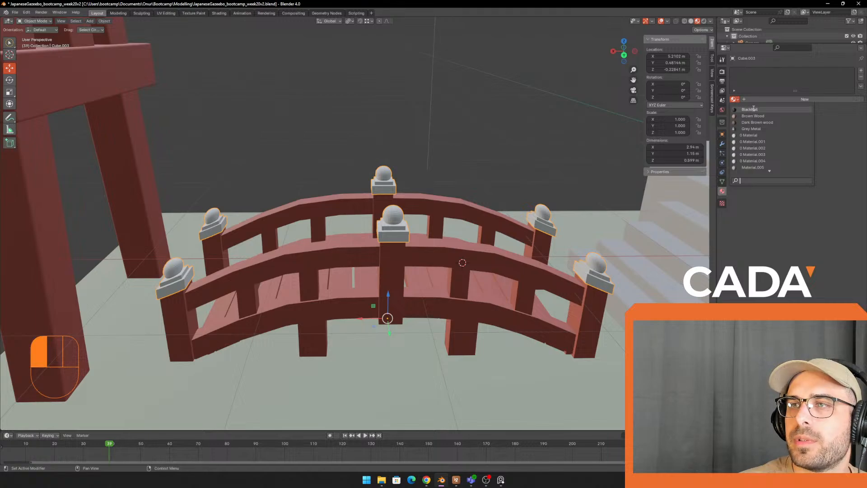
left_click(754, 109)
left_click(456, 151)
scroll(457, 151, "down", 4)
middle_click_drag(404, 181, 368, 185)
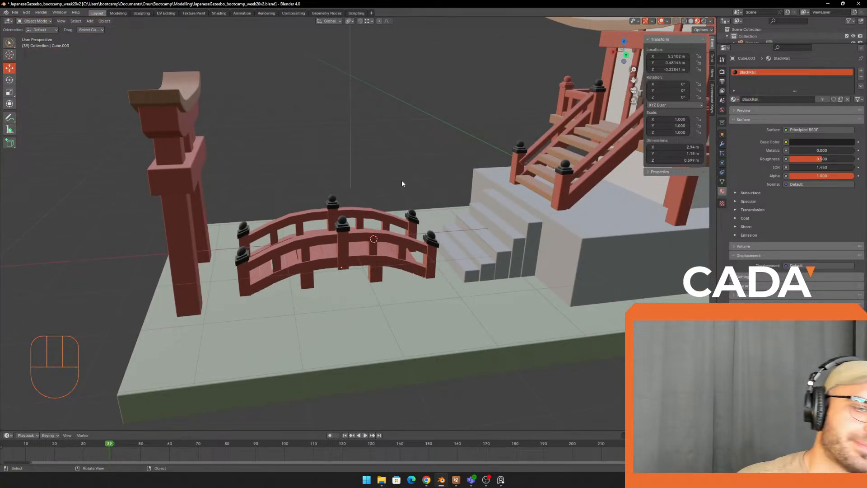
scroll(403, 230, "up", 2)
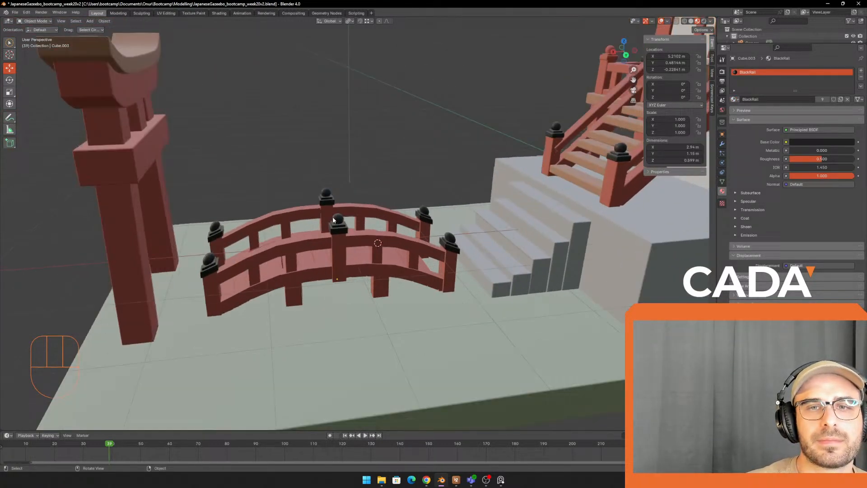
Step: Select parts of the caps and spheres on the bridge's four corner posts in Edit Mode
left_click(408, 224)
scroll(424, 222, "up", 1)
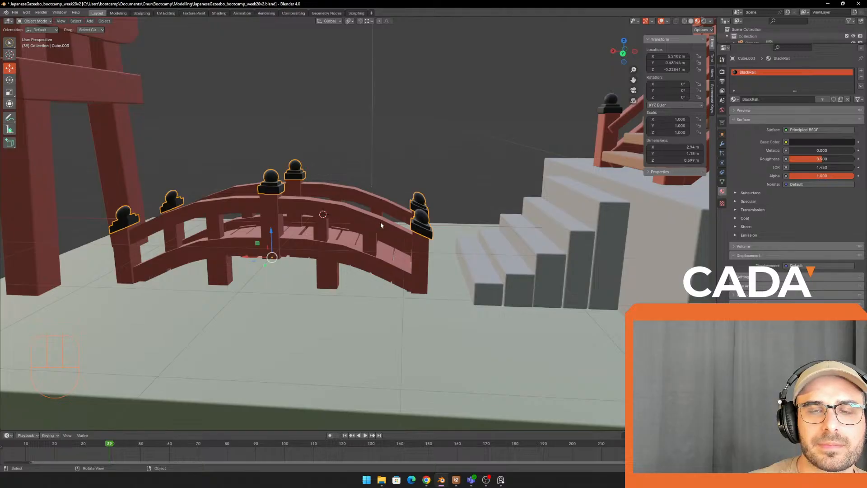
key("Tab")
left_click(419, 228)
scroll(419, 228, "up", 3)
middle_click_drag(419, 228, 430, 217)
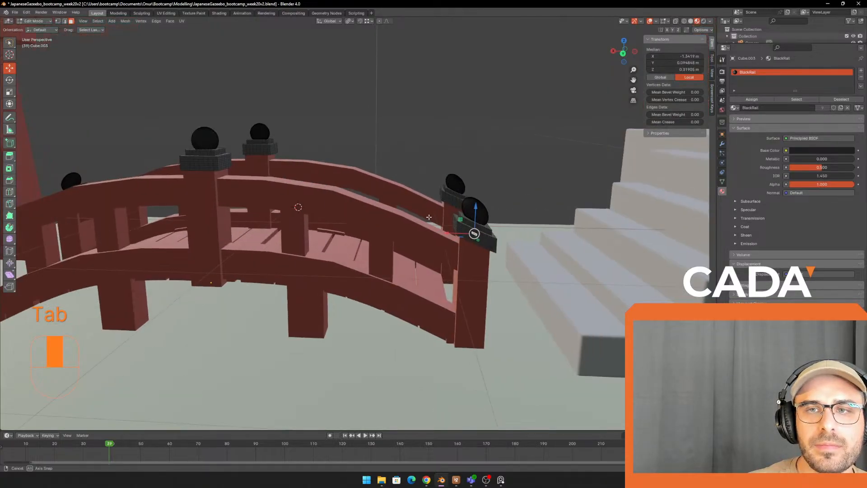
key("b")
left_click_drag(432, 131, 494, 218)
scroll(495, 221, "down", 4)
middle_click_drag(495, 222, 533, 235)
key("b")
left_click_drag(219, 294, 271, 212)
middle_click_drag(271, 212, 255, 224)
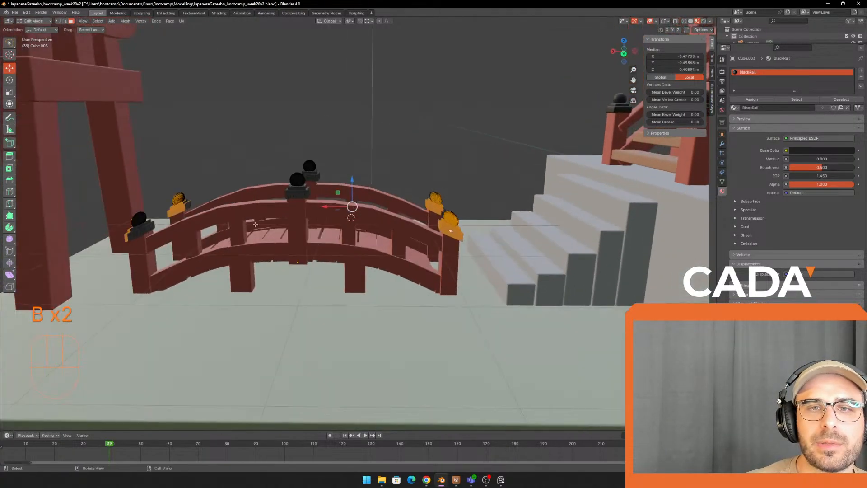
Step: Try to separate the linked corner-post caps and spheres into another object, and undo the separation
key("ctrl+l")
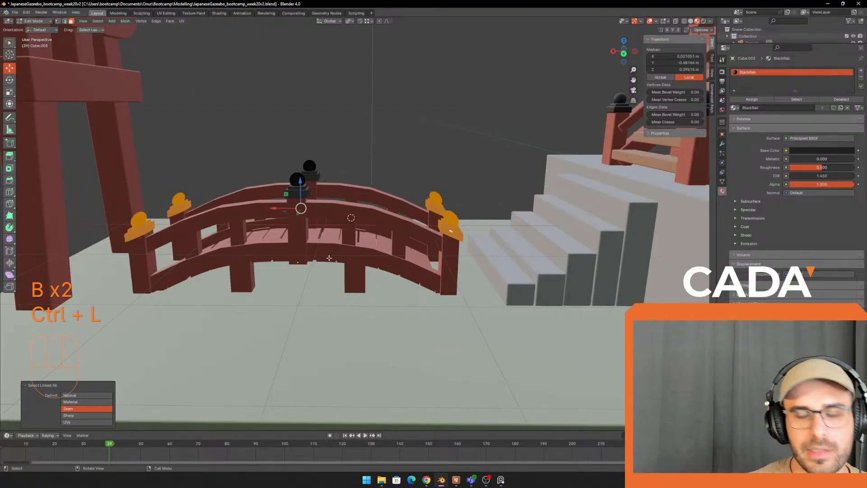
key("p")
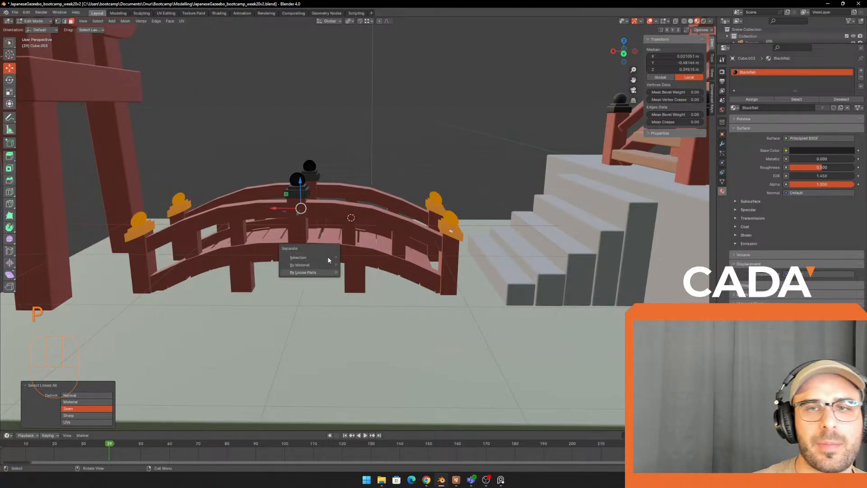
left_click(304, 259)
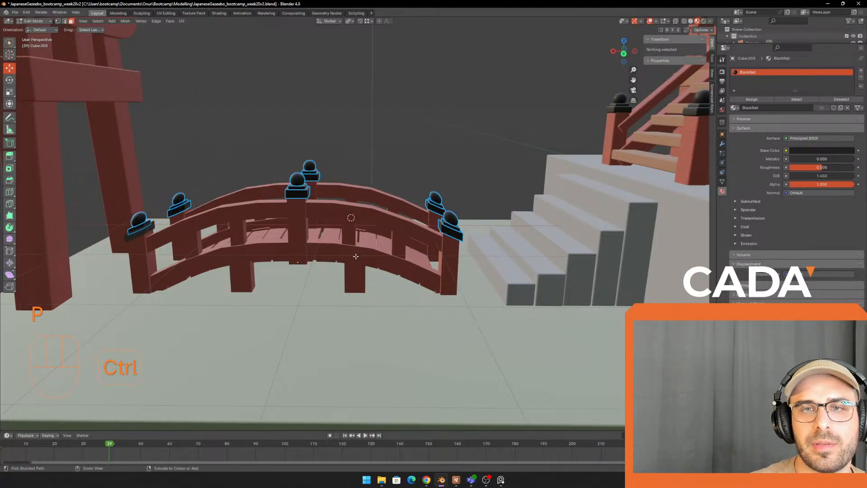
key("ctrl+z")
key("ctrl+z")
key("Tab")
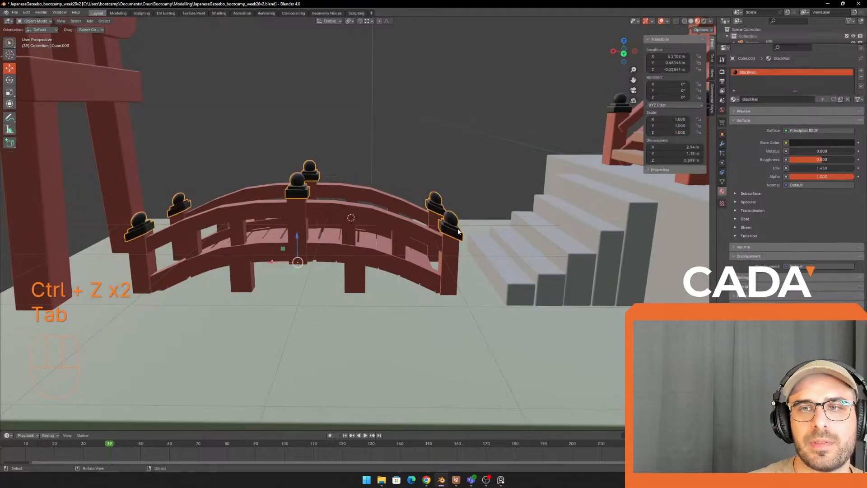
Step: Examine the black bridge caps and the whole gazebo scene from several angles
left_click(427, 97)
middle_click_drag(427, 97, 467, 111)
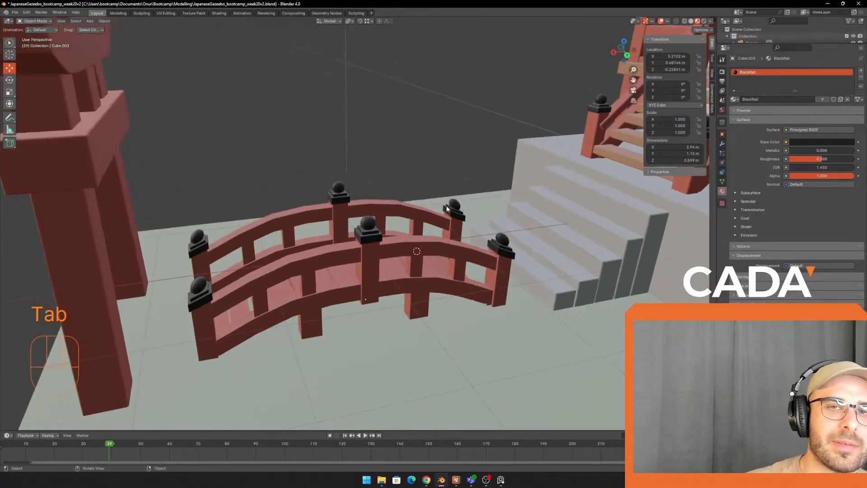
left_click(466, 211)
middle_click_drag(298, 149, 274, 143)
left_click(273, 142)
left_click(467, 208)
middle_click_drag(391, 202, 420, 244)
scroll(327, 205, "down", 2)
middle_click_drag(337, 200, 428, 218)
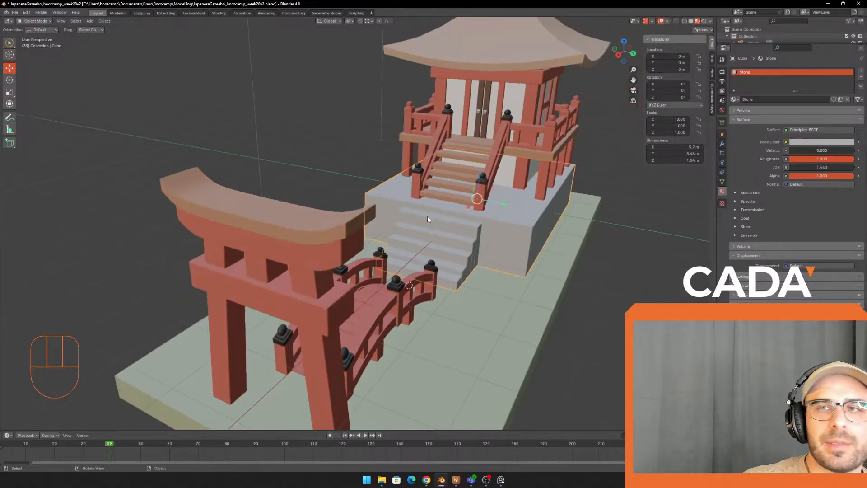
middle_click_drag(492, 154, 312, 167)
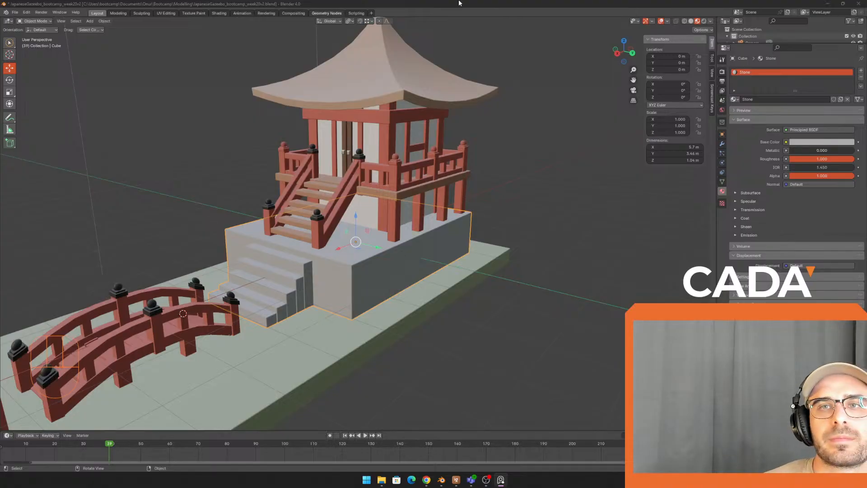
Step: Select the gazebo roof and the stone base in turn to check their materials
middle_click_drag(484, 146, 471, 190, "shift")
left_click(411, 117)
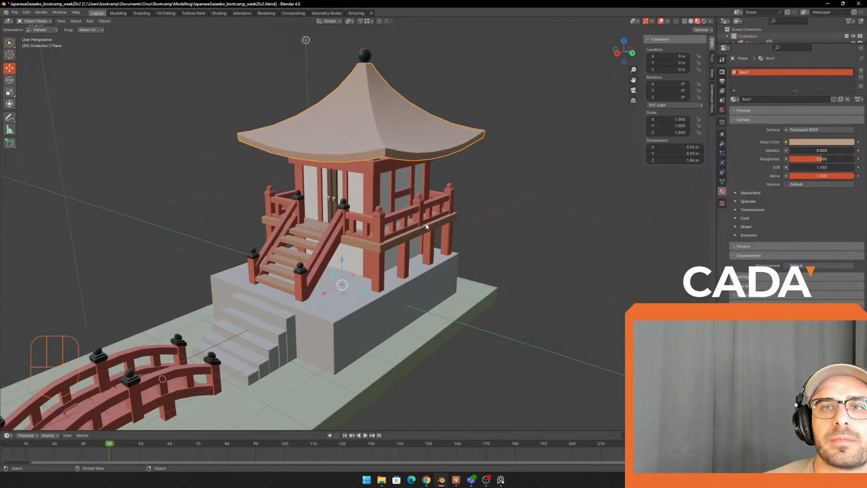
left_click(365, 292)
middle_click_drag(424, 247, 475, 176, "shift")
left_click(440, 166)
scroll(410, 264, "up", 3)
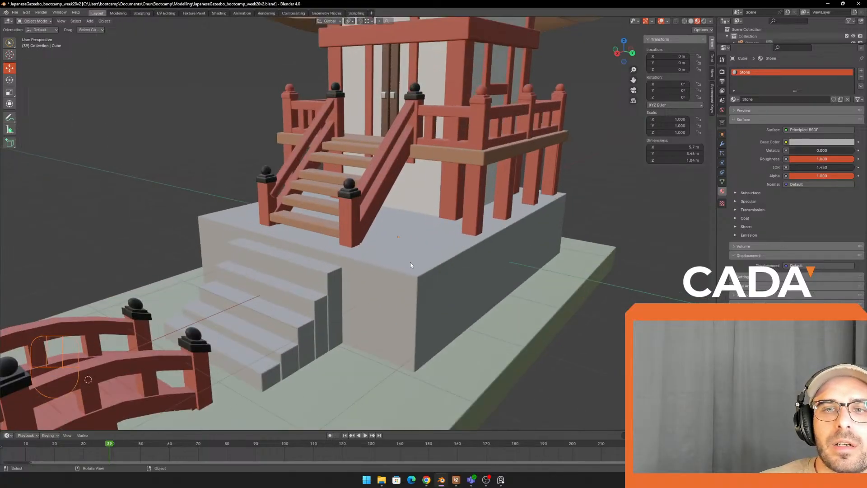
Step: Inspect individual stair and platform faces of the stone base in Edit Mode, and return to Object Mode
left_click(412, 265)
key("Tab")
middle_click_drag(447, 267, 462, 287)
left_click(470, 334)
left_click(319, 303)
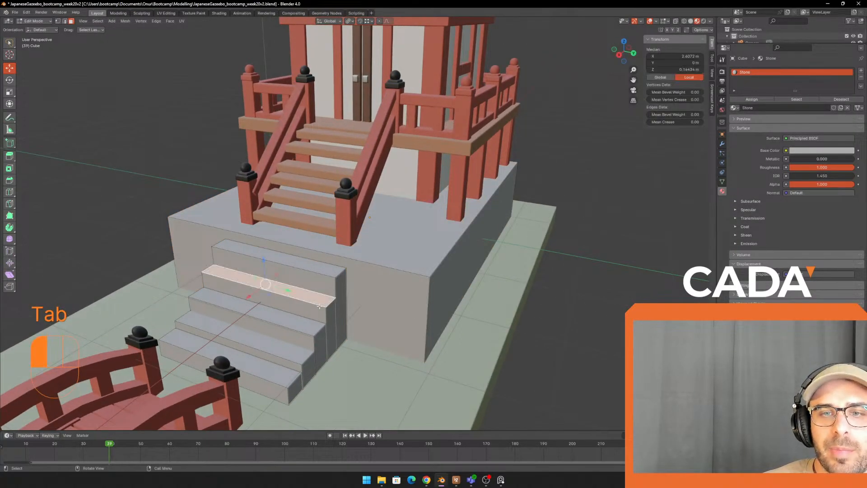
left_click(316, 326)
left_click(324, 367)
left_click(319, 346)
left_click(522, 316)
key("Tab")
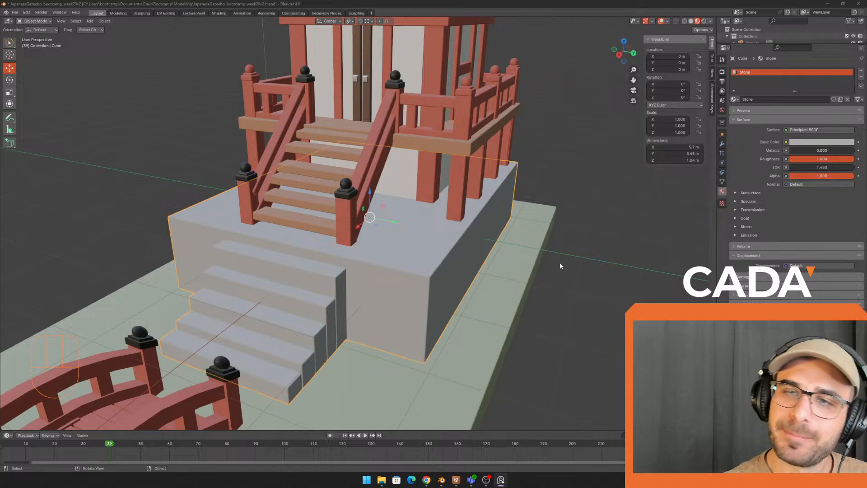
middle_click_drag(381, 246, 491, 248)
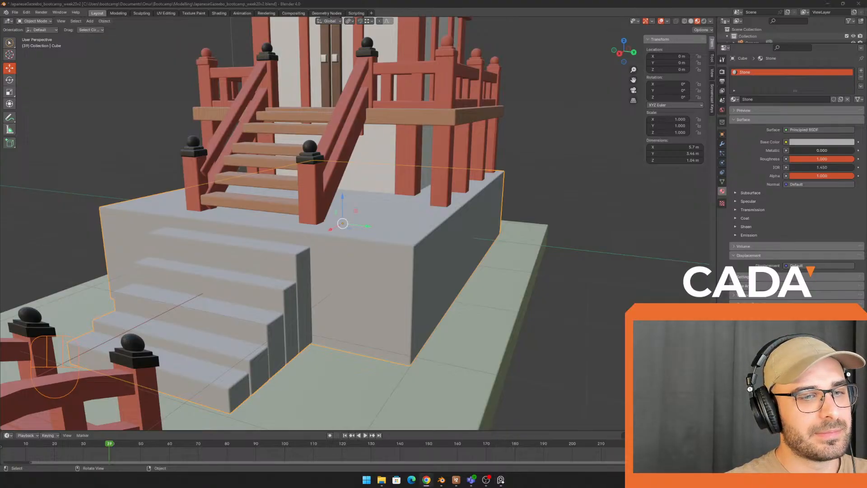
Step: Switch to the reference image board and place it over the scene with the foil Santa picture in view
right_click_drag(0, 149, 183, 144)
scroll(182, 144, "up", 1)
middle_click_drag(183, 113, 238, 134)
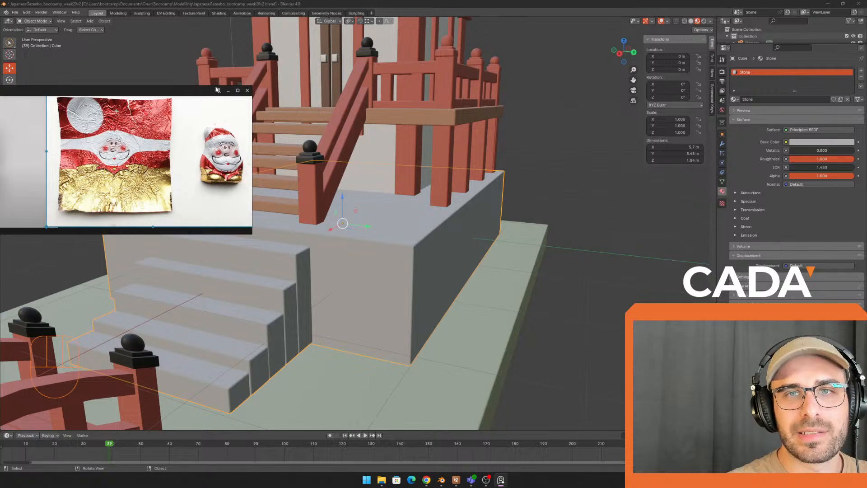
left_click_drag(217, 86, 211, 43)
middle_click_drag(231, 178, 239, 153)
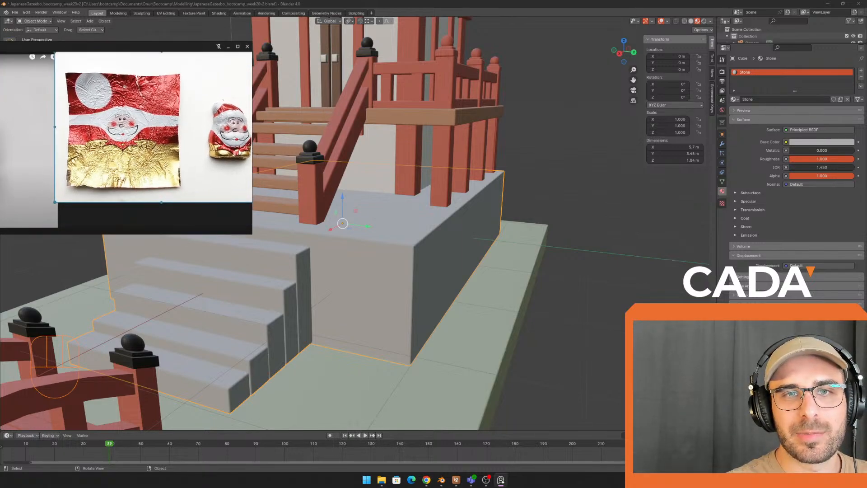
Step: Enlarge the reference board and view the flattened foil wrapper beside the wrapped Santa up close
left_click_drag(253, 214, 336, 215)
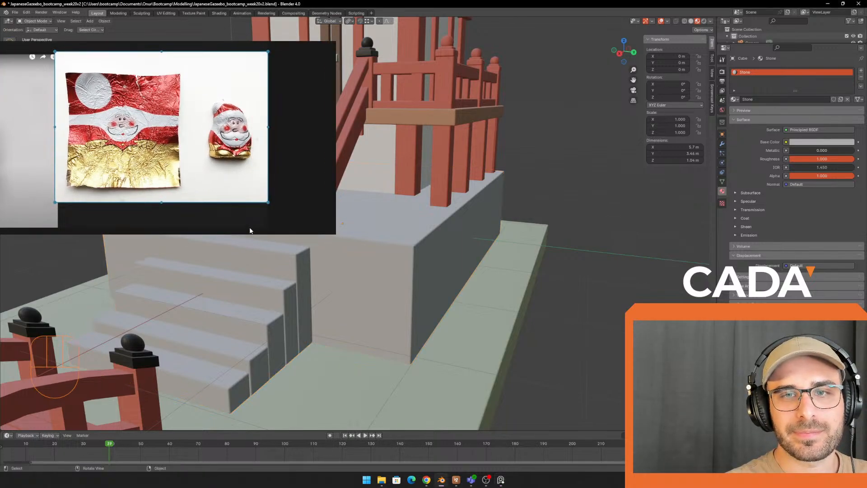
left_click_drag(250, 234, 254, 213)
middle_click_drag(220, 125, 242, 145)
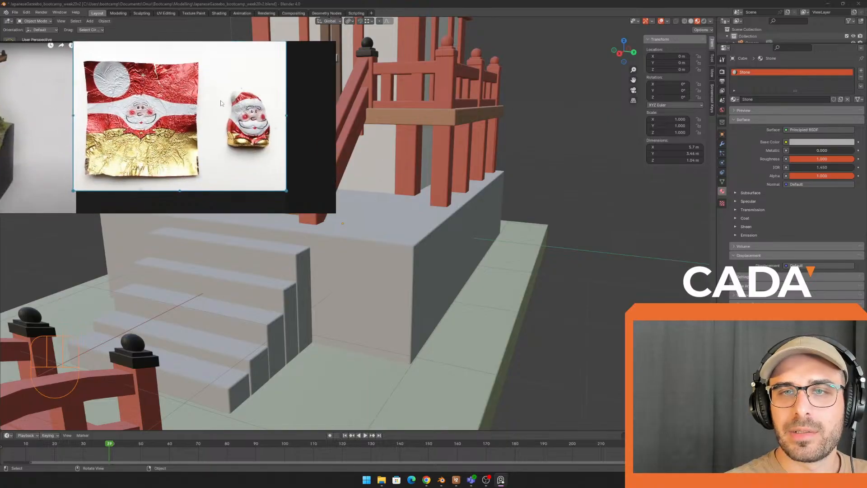
left_click_drag(290, 216, 291, 387)
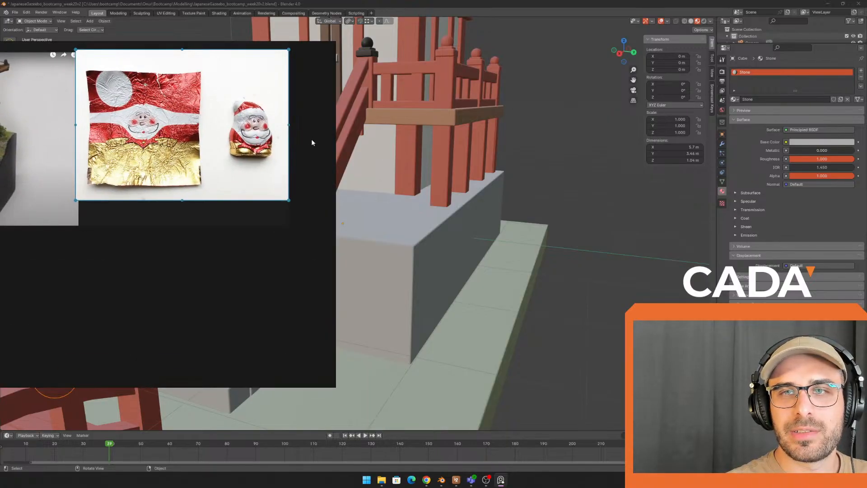
middle_click_drag(310, 139, 264, 170)
scroll(265, 169, "up", 2)
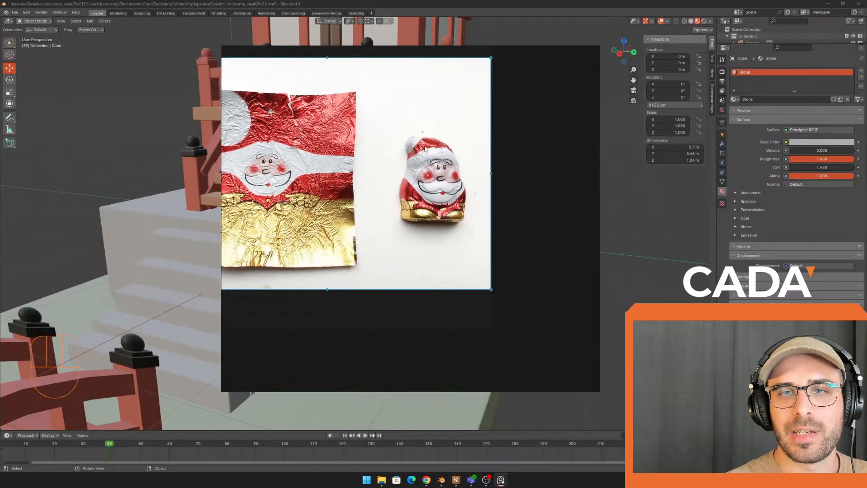
Step: Compare the flattened foil wrapper with the wrapped Santa on the reference board, and return to the gazebo scene
left_click_drag(223, 168, 89, 168)
middle_click_drag(347, 152, 369, 177)
scroll(368, 186, "up", 2)
scroll(368, 186, "up", 2)
right_click_drag(302, 158, 326, 138)
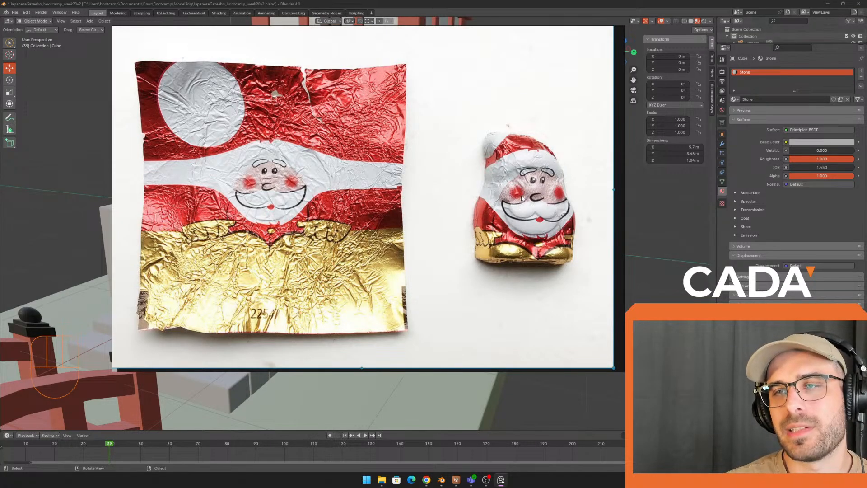
mouse_move(524, 156)
left_mouse_down()
mouse_move(508, 154)
mouse_move(519, 159)
left_mouse_up()
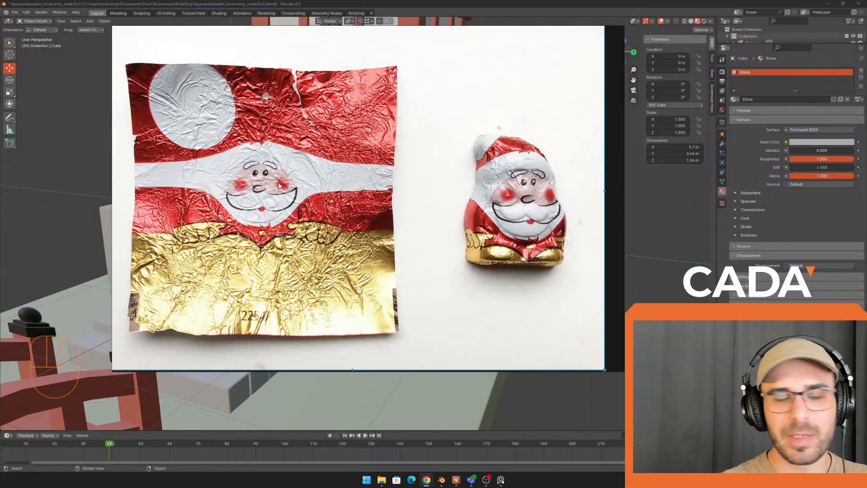
right_click_drag(450, 190, 438, 203)
scroll(452, 197, "up", 2)
scroll(463, 192, "down", 2)
middle_click_drag(463, 192, 469, 193)
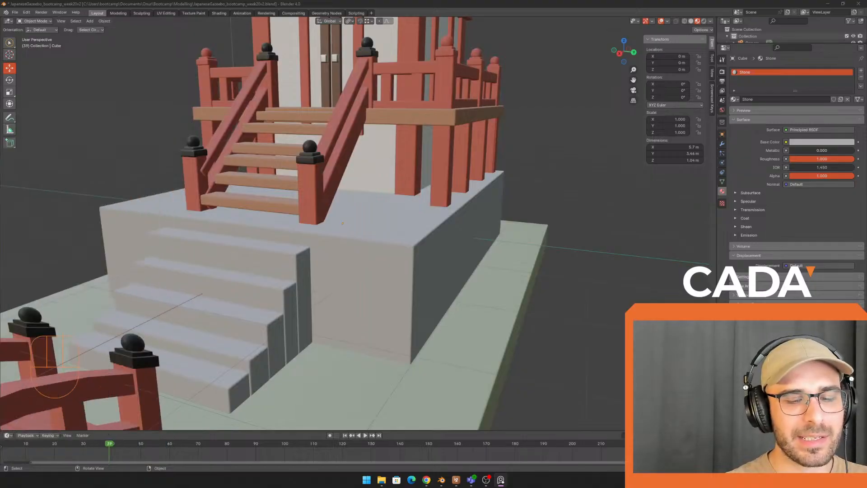
Step: Select the stone base and examine its platform top, side walls and stairs from several angles
middle_click_drag(472, 81, 435, 77)
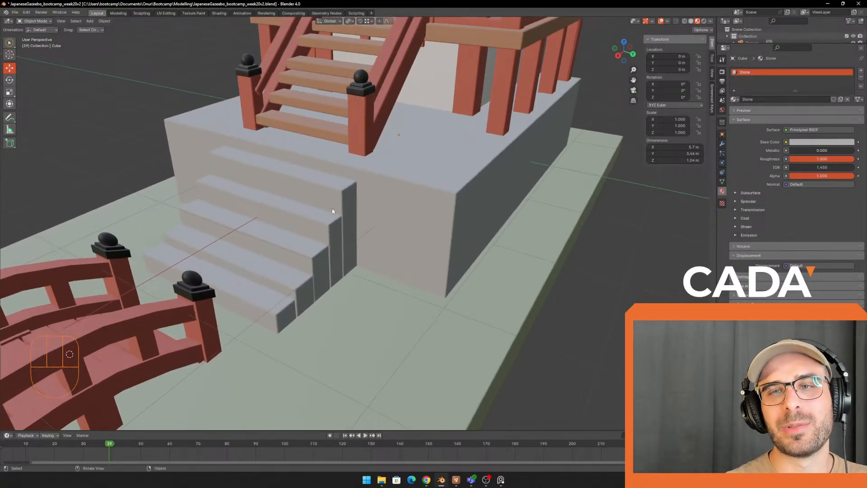
left_click(357, 191)
middle_click_drag(445, 182, 427, 190)
scroll(489, 139, "up", 1)
middle_click_drag(490, 139, 425, 128)
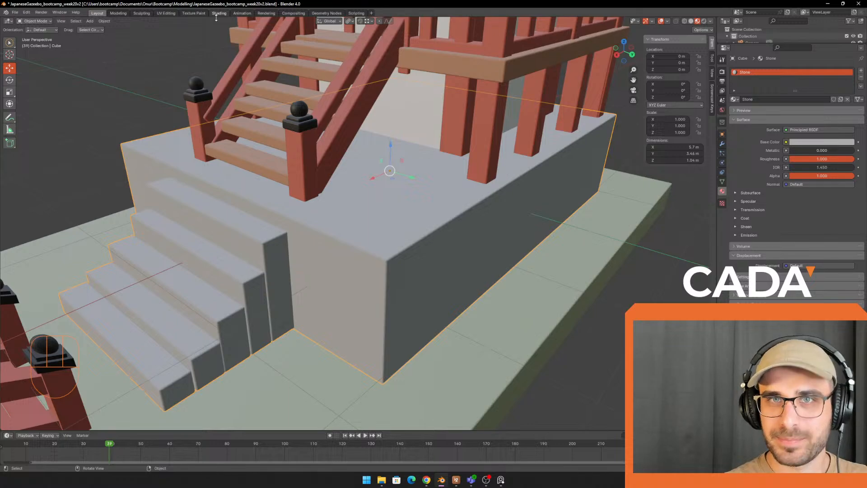
left_click(155, 74)
left_click(396, 218)
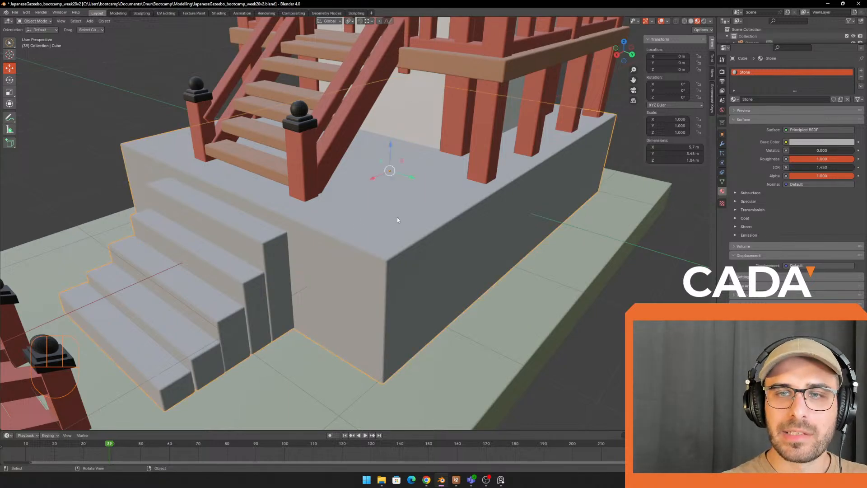
middle_click_drag(397, 215, 397, 184, "shift")
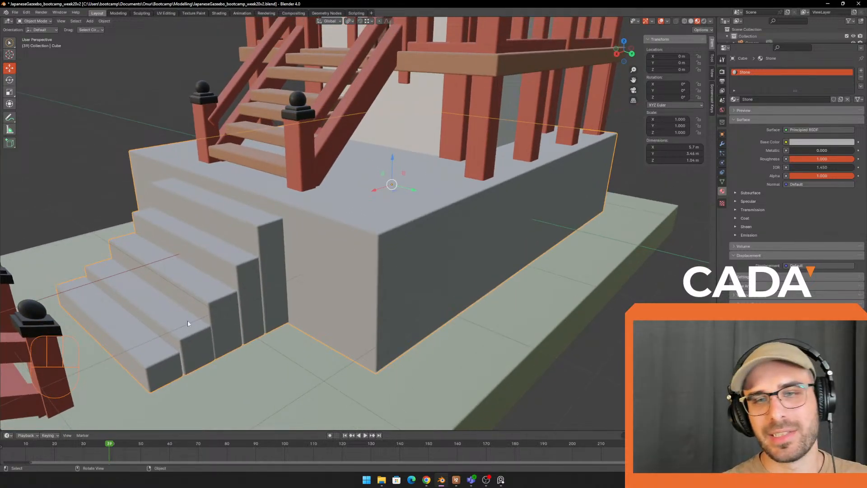
scroll(290, 288, "up", 2)
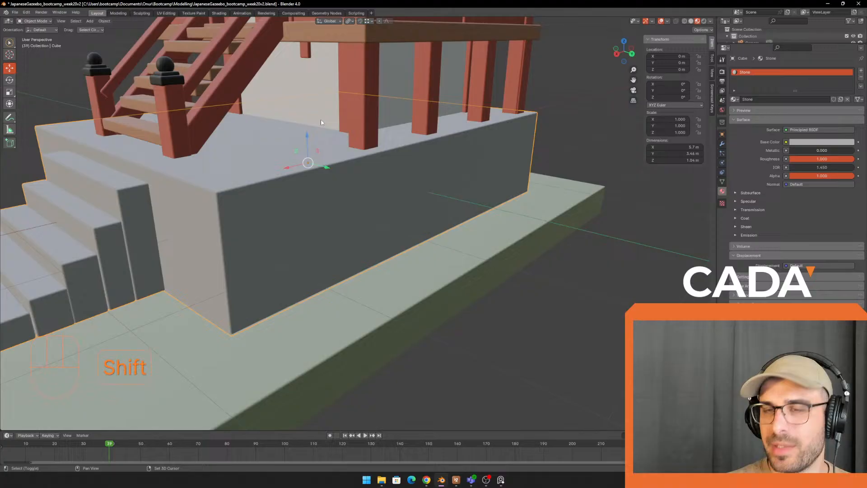
middle_click_drag(321, 120, 304, 116, "shift")
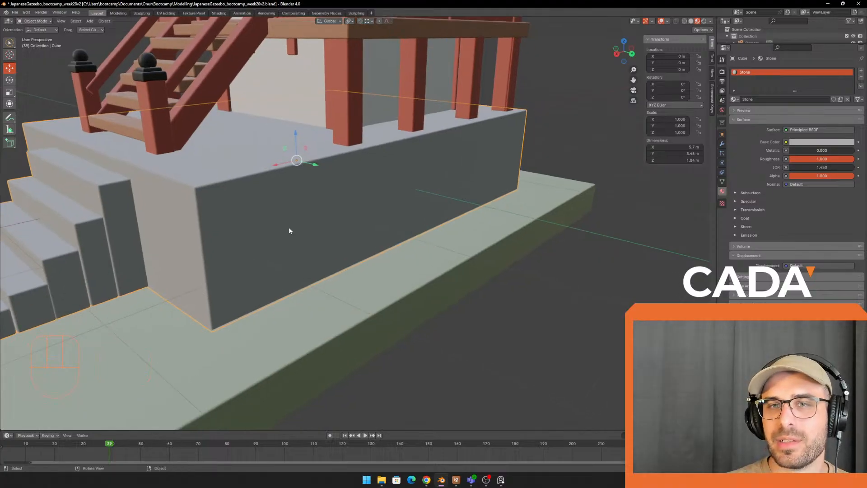
middle_click_drag(289, 230, 254, 198)
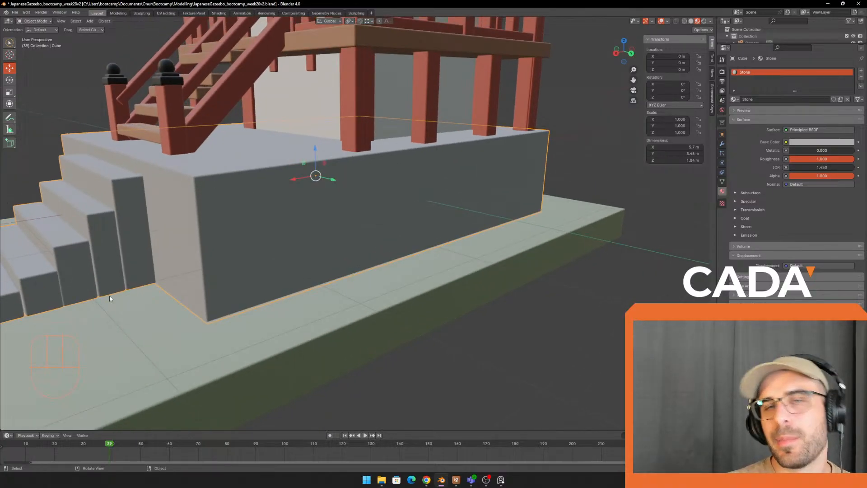
middle_click_drag(210, 186, 319, 206)
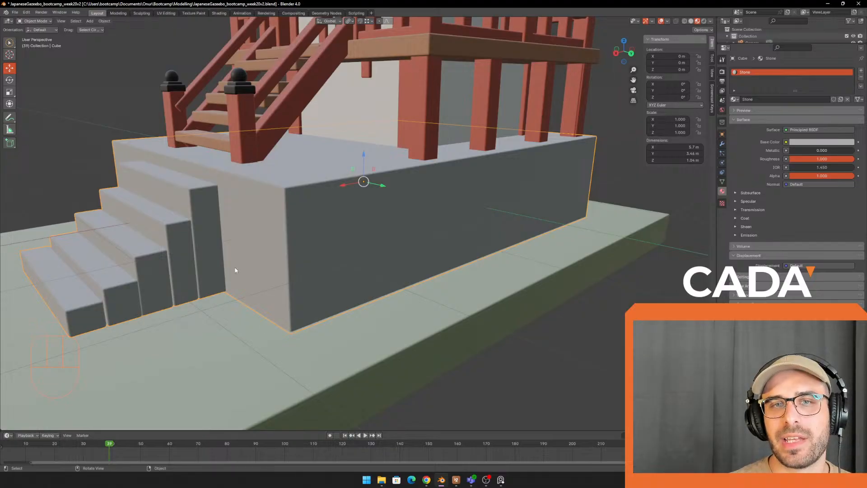
middle_click_drag(216, 148, 224, 154)
Step: Open the UV Editing workspace with the stone base in view and widen the 3D viewport on both sides
left_click(166, 13)
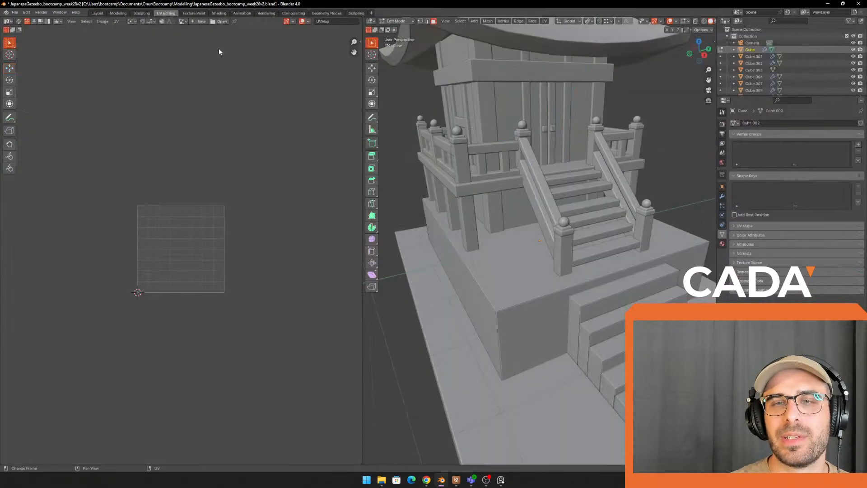
middle_click_drag(581, 225, 562, 201)
scroll(542, 203, "down", 2)
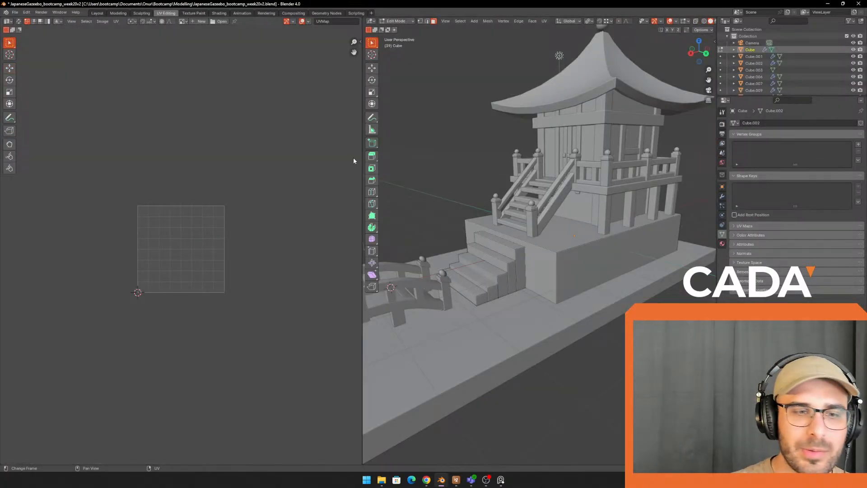
middle_click_drag(469, 171, 542, 192)
scroll(478, 185, "up", 3)
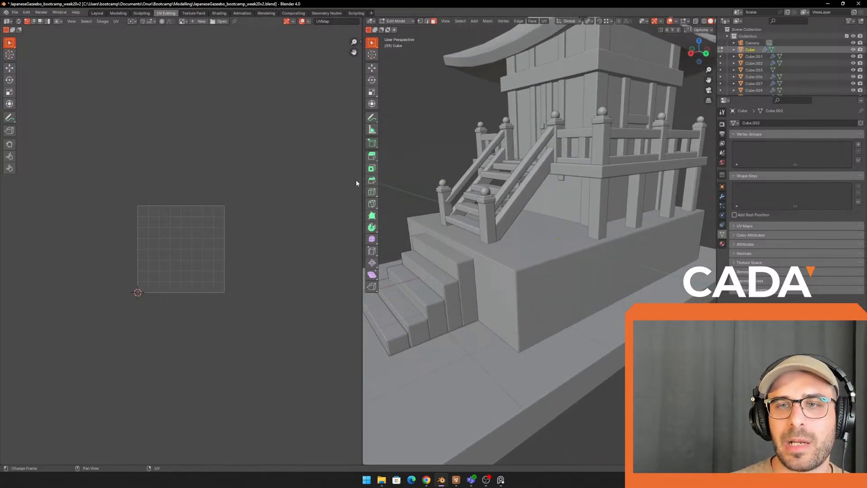
left_click_drag(362, 181, 298, 181)
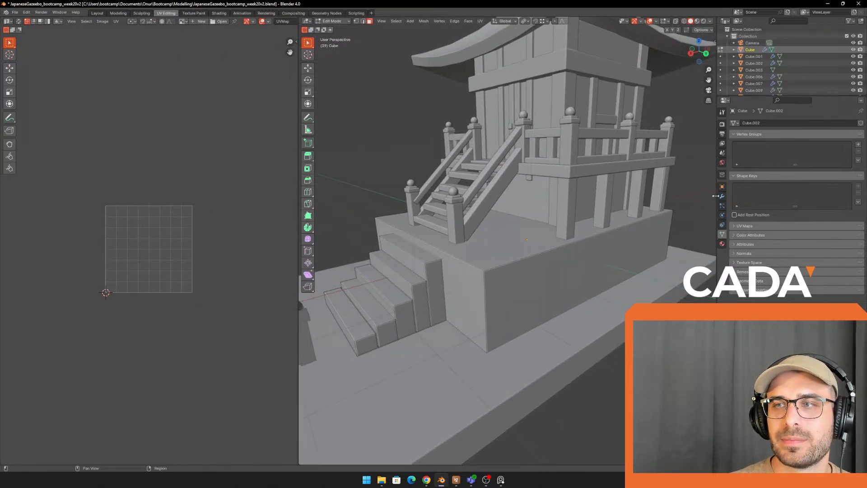
left_click_drag(717, 194, 742, 193)
middle_click_drag(633, 50, 626, 30)
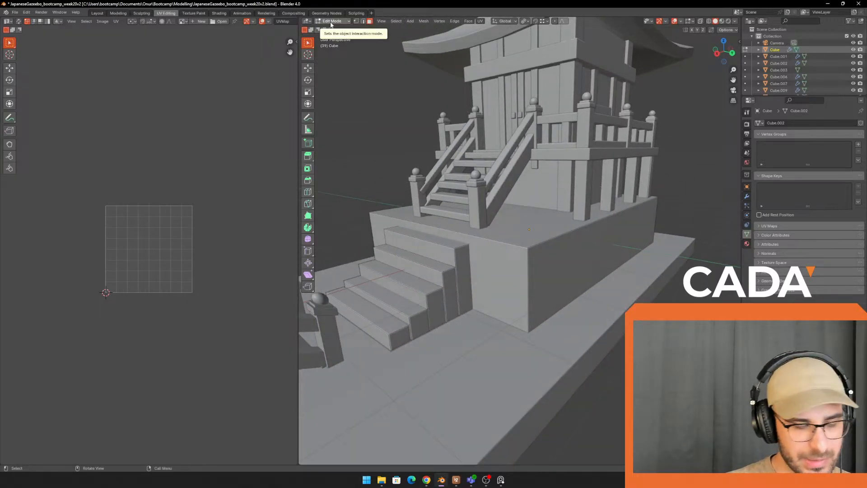
Step: Re-enter Edit Mode on the stone base, select all its faces to show their UVs, and enable UV sync selection
left_click(331, 22)
left_click(335, 28)
left_click(333, 21)
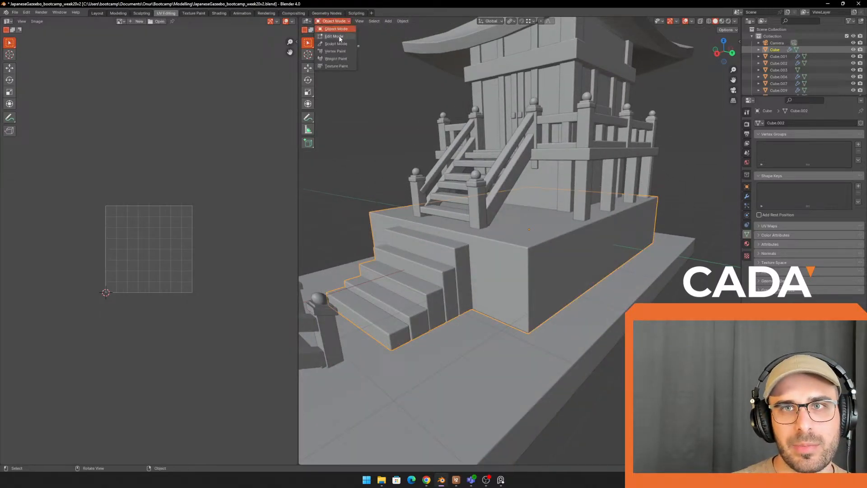
left_click(340, 37)
key("a")
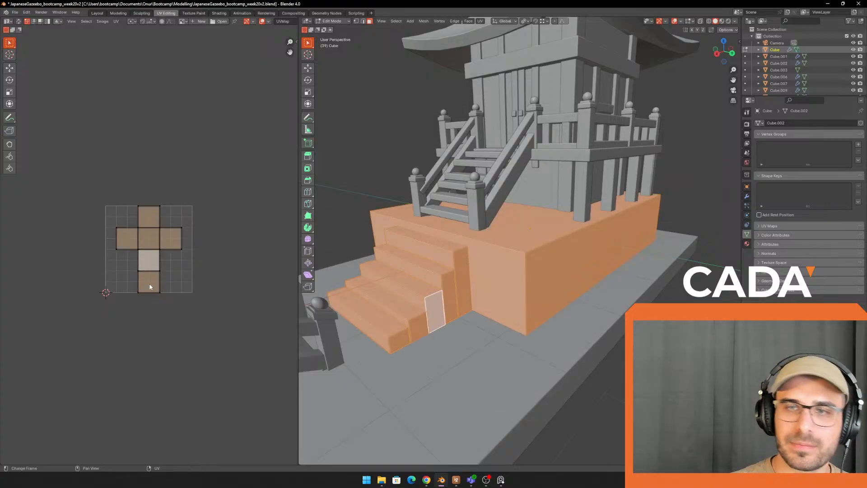
scroll(189, 257, "up", 3)
scroll(170, 250, "up", 2)
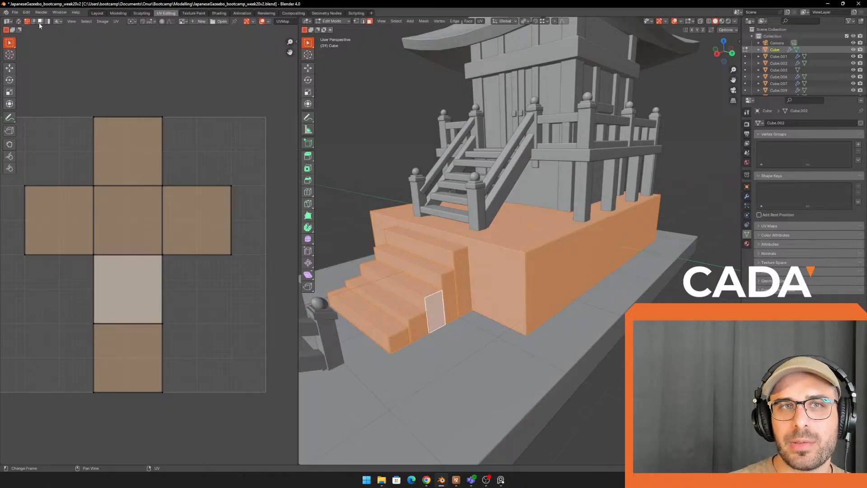
left_click(19, 21)
Step: Select the platform top's face in the UV layout and move it above the cross's right arm
left_click(220, 211)
middle_click_drag(483, 164, 495, 181)
scroll(496, 181, "up", 3)
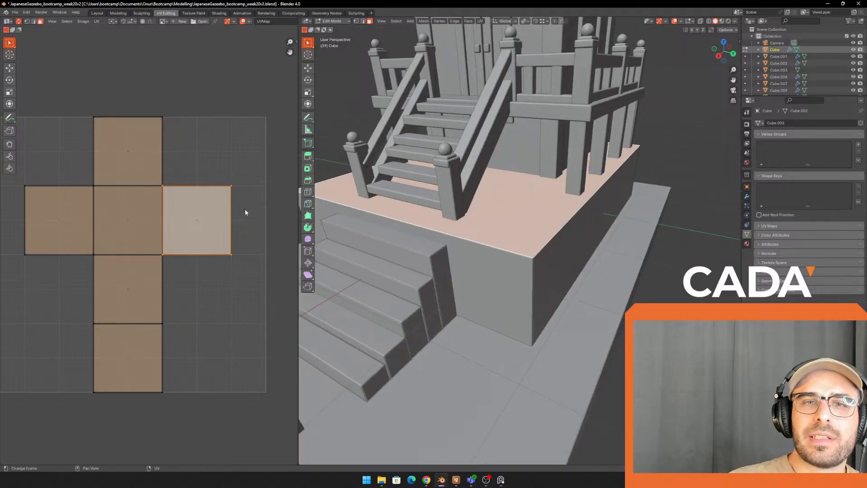
key("g")
left_click(242, 100)
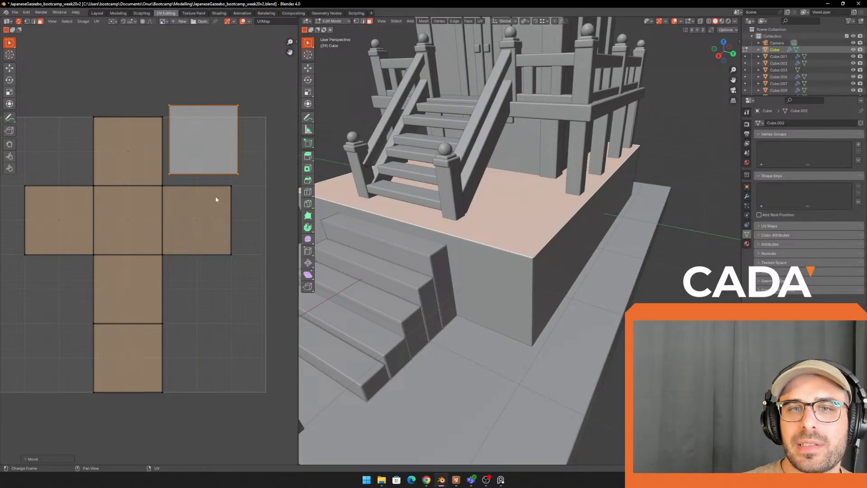
key("ctrl+z")
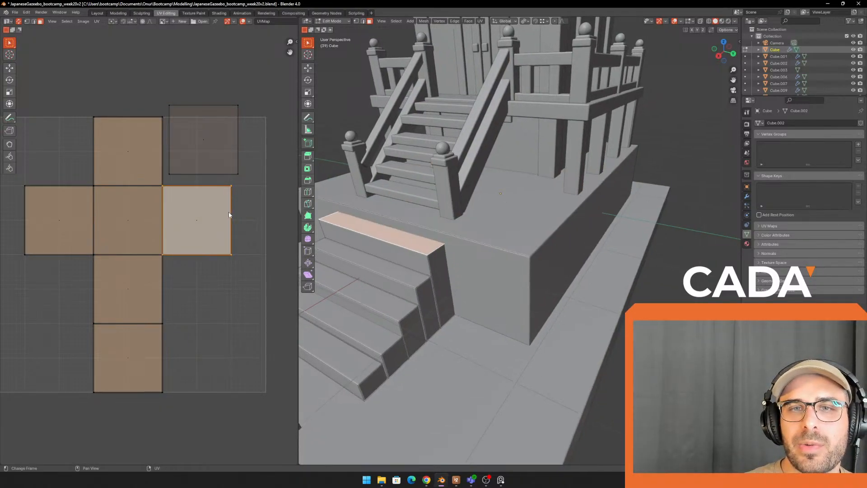
Step: Reposition the platform top's UV face above the cross layout and move it back onto the right arm
key("ctrl+shift+z")
key("g")
left_click(214, 232)
key("g")
left_click(211, 167)
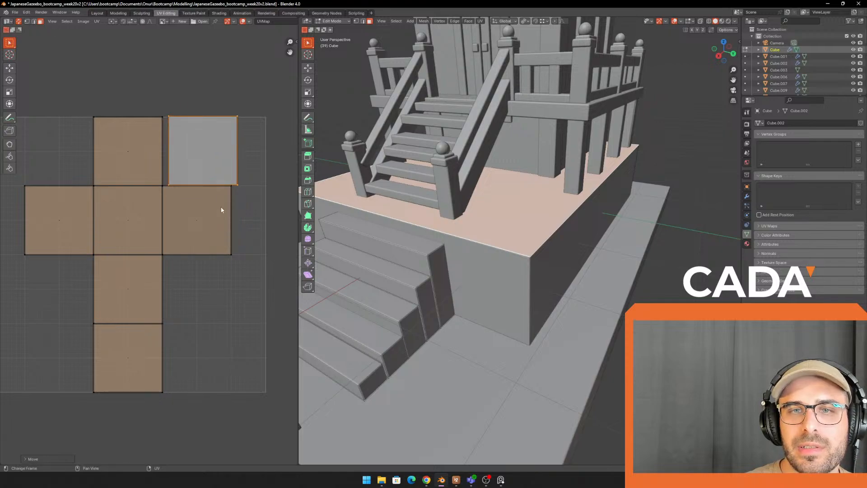
left_click(220, 209)
left_click(222, 162)
key("g")
left_click(217, 233)
Step: Pull the overlapping UV faces of the platform top and upper stair treads off the cross's right arm one by one
scroll(210, 253, "up", 4)
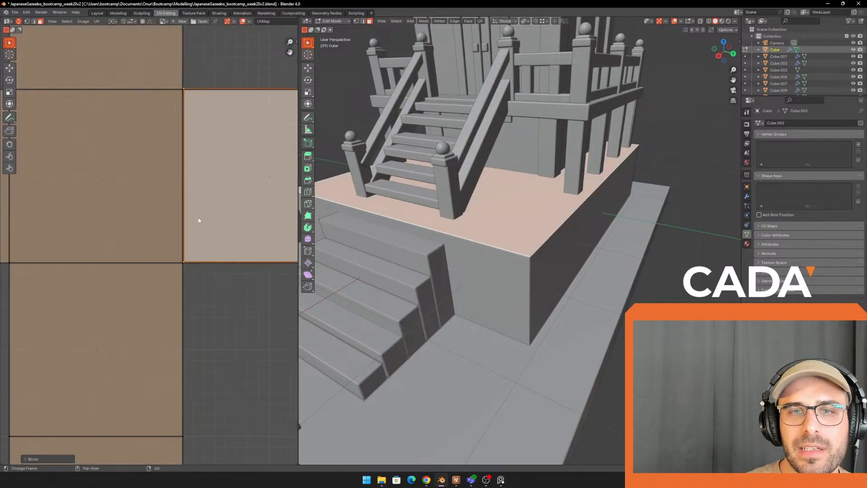
middle_click_drag(248, 169, 142, 222)
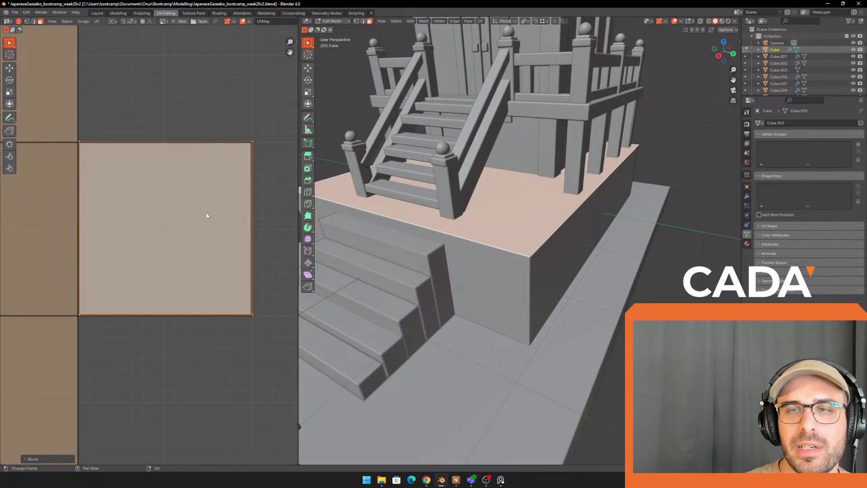
scroll(514, 170, "down", 1)
middle_click_drag(513, 170, 518, 188, "shift")
key("g")
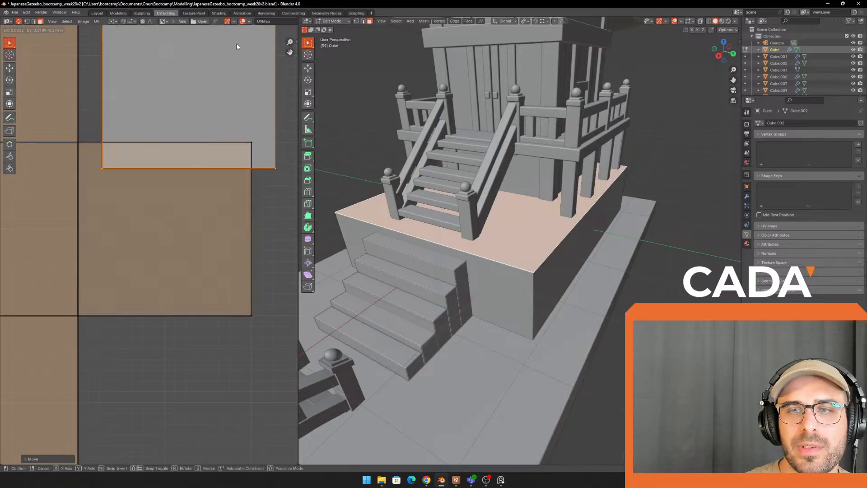
left_click(240, 63)
left_click(199, 236)
key("ctrl+z")
key("ctrl+z")
key("ctrl+z")
key("ctrl+z")
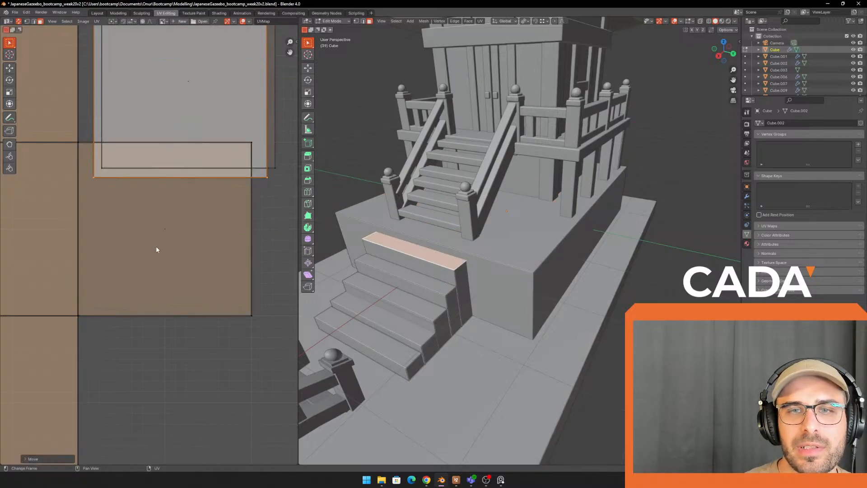
key("ctrl+z")
scroll(144, 237, "down", 7)
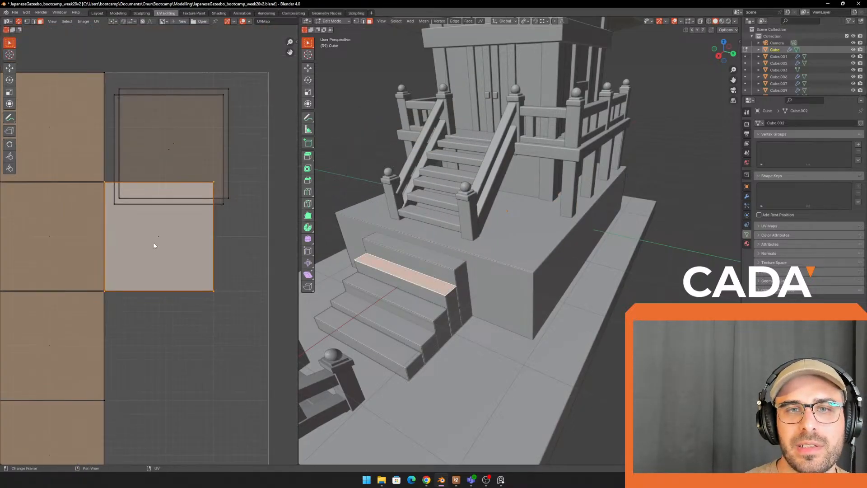
scroll(77, 186, "up", 2)
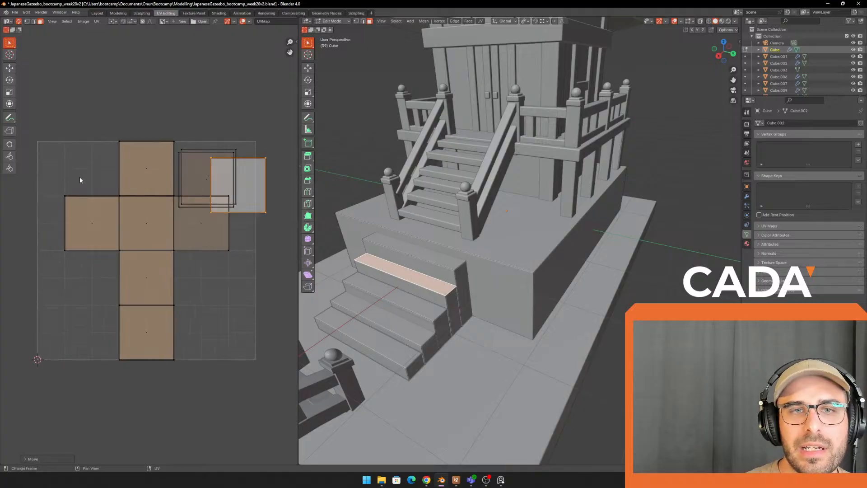
Step: Undo the moves of the overlapping UV faces to restore the cross-shaped layout
key("ctrl+z")
key("ctrl+z")
key("ctrl+z")
key("ctrl+z")
key("ctrl+z")
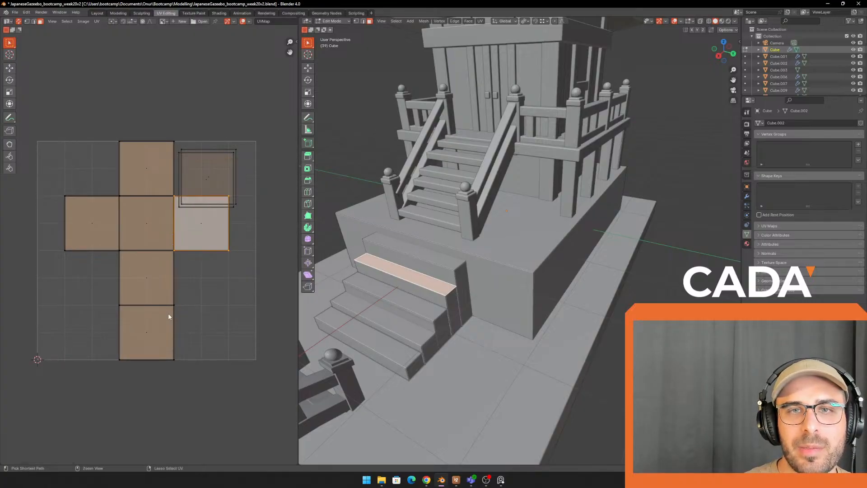
scroll(183, 36, "up", 2)
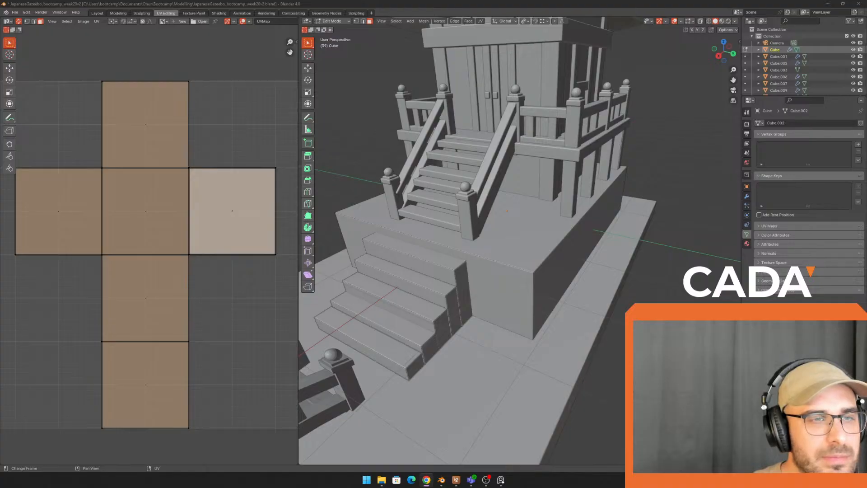
Step: Launch Paint with a blank canvas
left_click(382, 479)
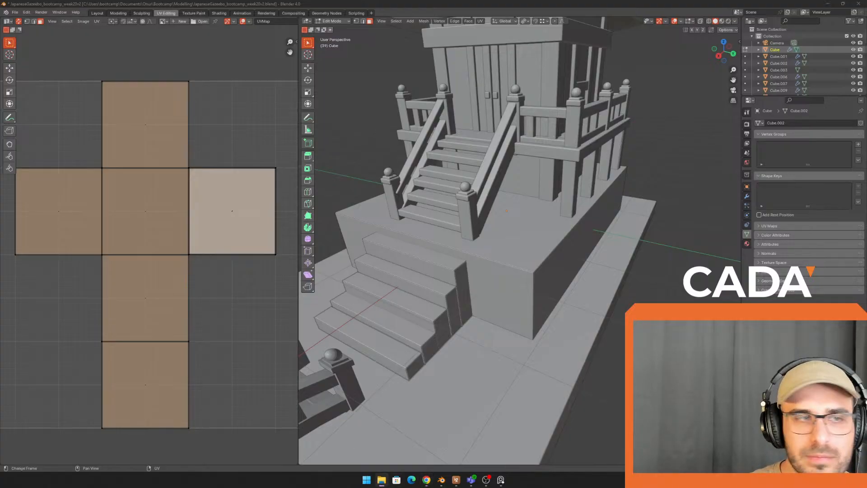
left_click(367, 479)
type("paint")
key("Return")
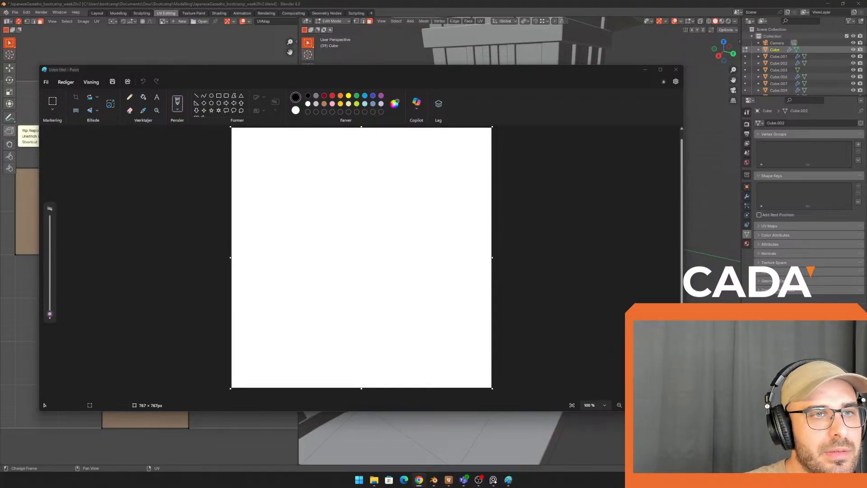
Step: Save a screenshot of the flat foil Santa wrapper from the browser picture as santaclaus.png and close the blank Paint window
left_click_drag(484, 0, 483, 0)
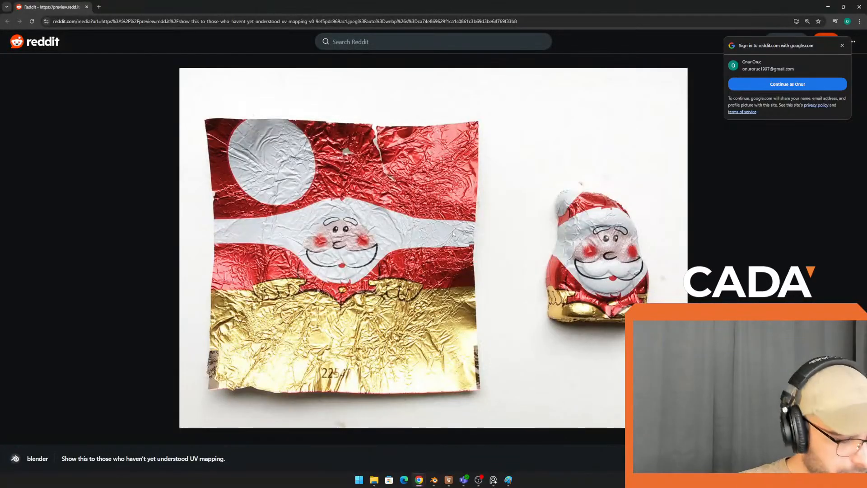
key("Print")
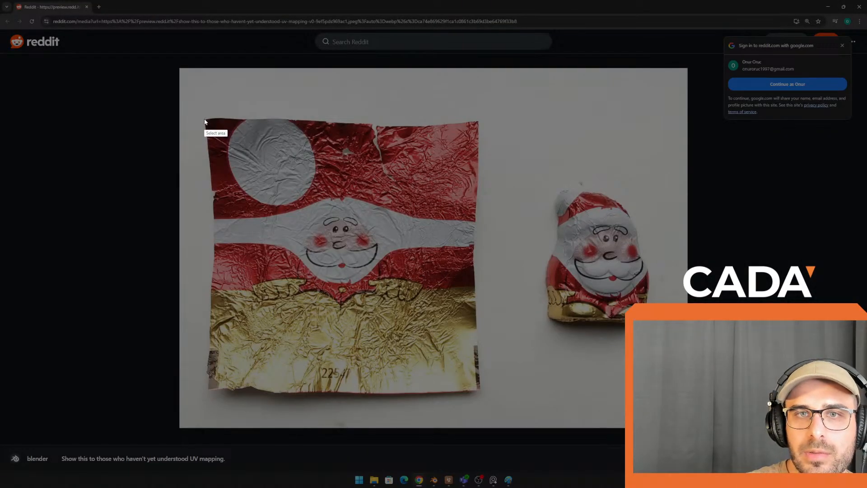
left_click_drag(209, 120, 483, 391)
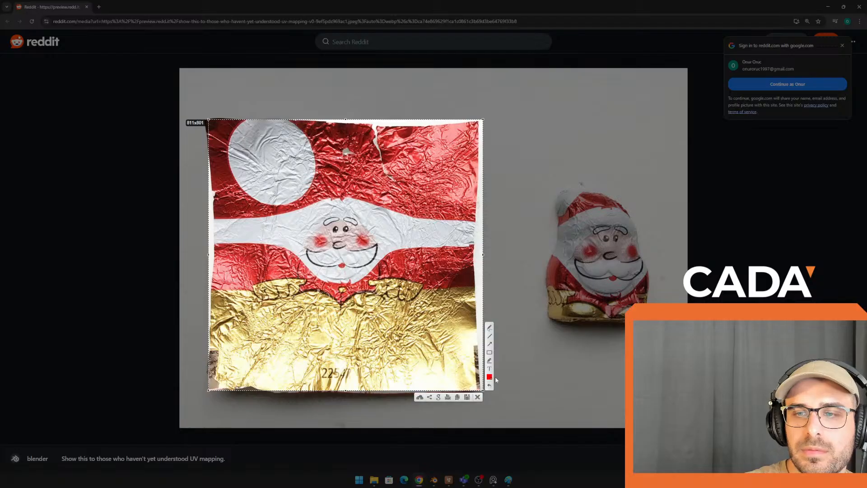
left_click(467, 397)
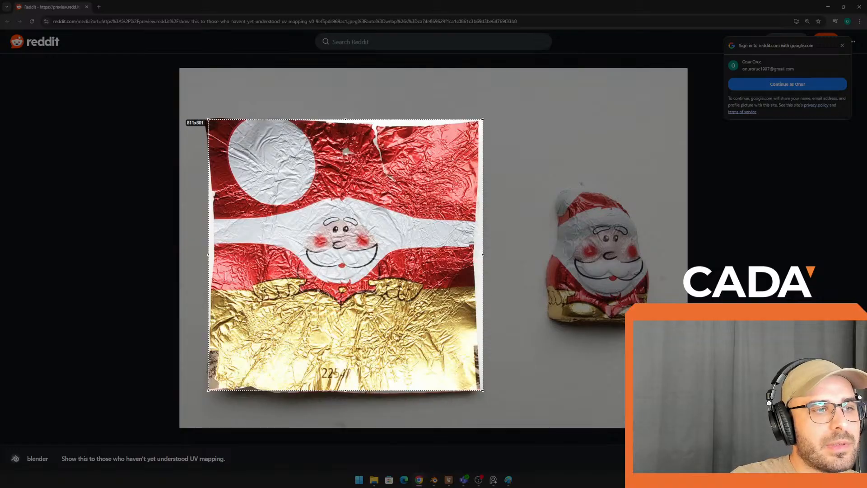
key("ctrl+c")
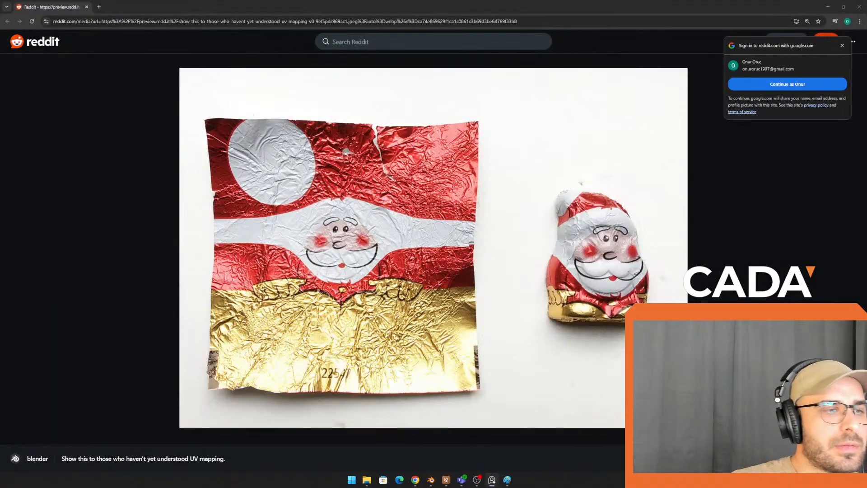
left_click(825, 5)
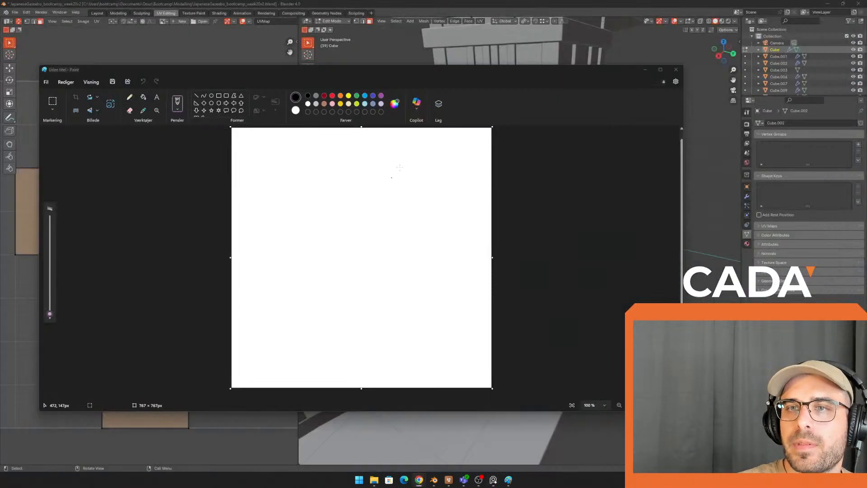
left_click(676, 69)
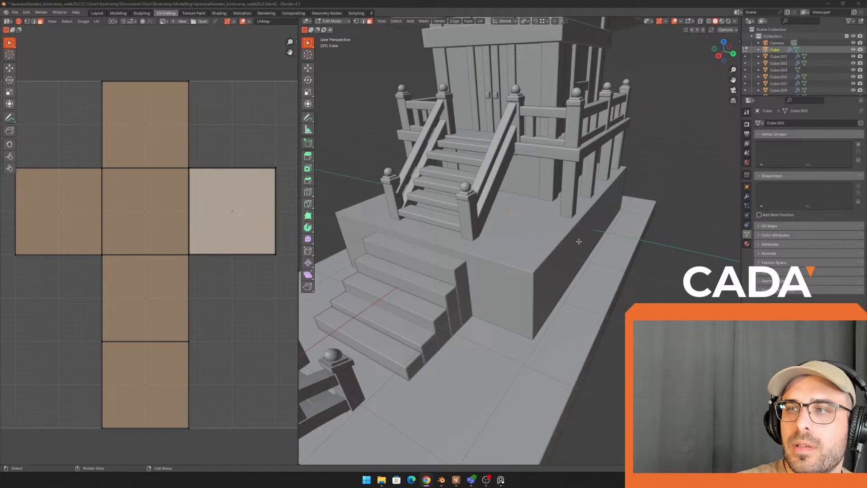
Step: Give the stone base's Stone material an Image Texture as base color, using santaclaus.png from the Desktop
key("Tab")
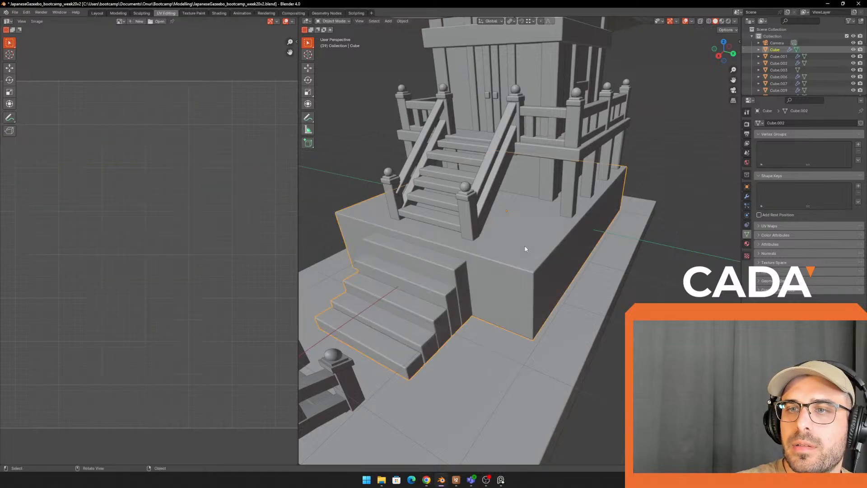
left_click(747, 243)
scroll(556, 187, "up", 5)
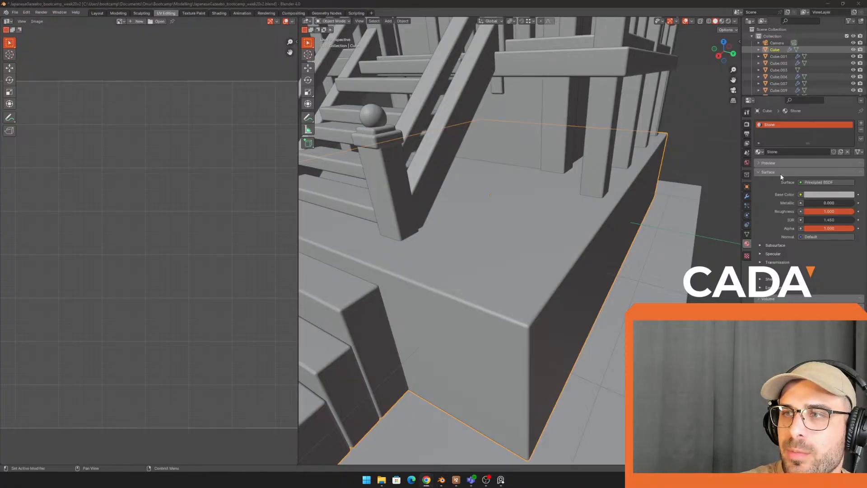
left_click(801, 195)
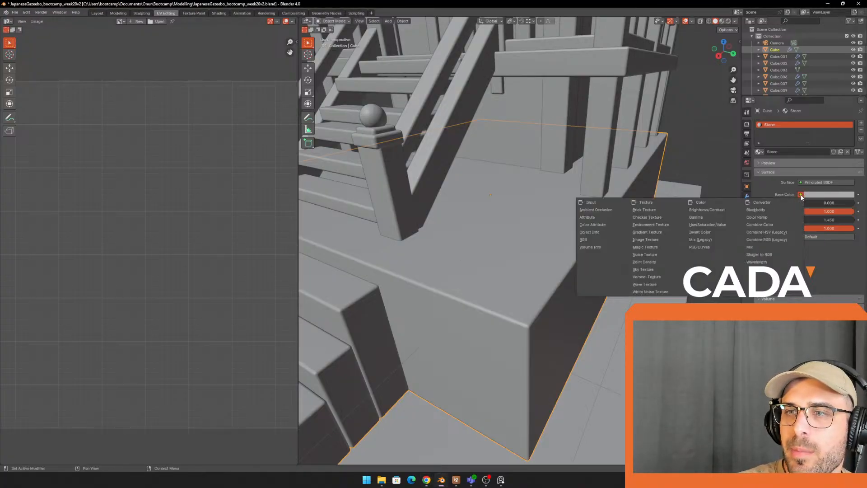
left_click(656, 240)
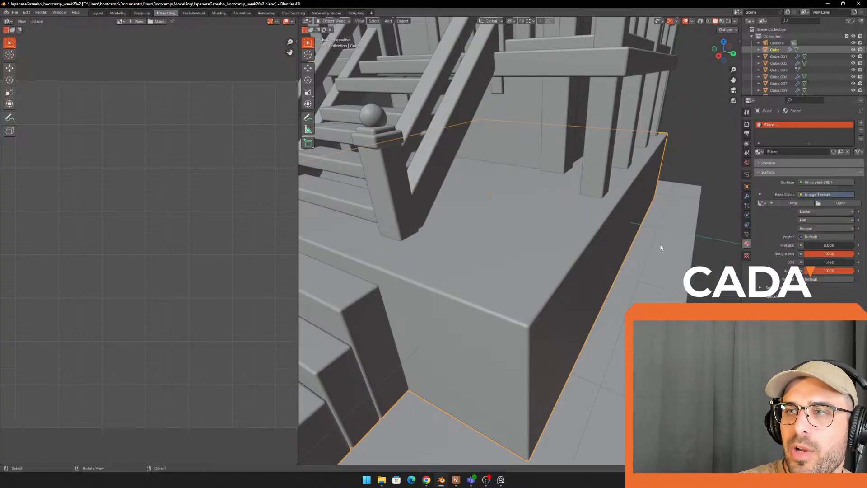
left_click(830, 203)
left_click(279, 187)
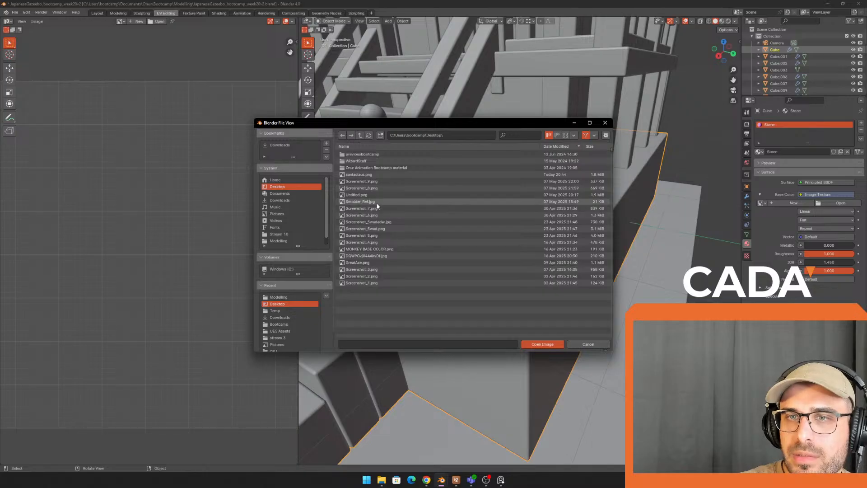
double_click(358, 174)
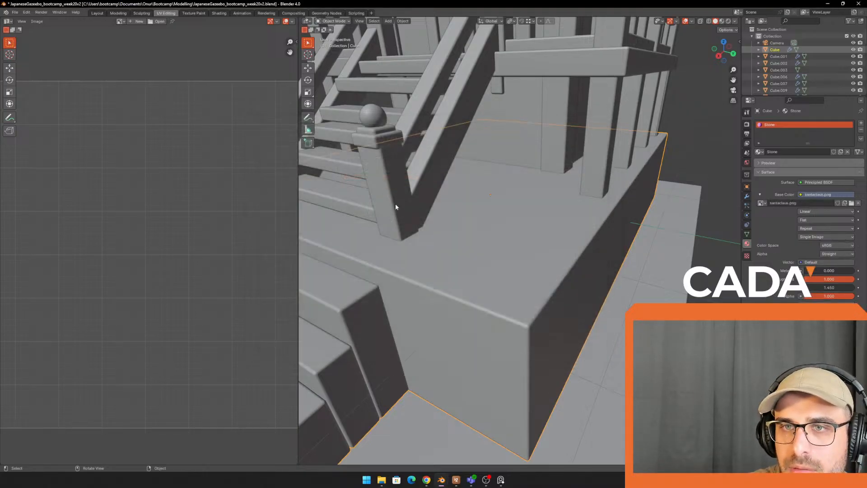
Step: Set the 3D view to rendered shading and display santaclaus.png in the widened UV editor
scroll(538, 248, "down", 5)
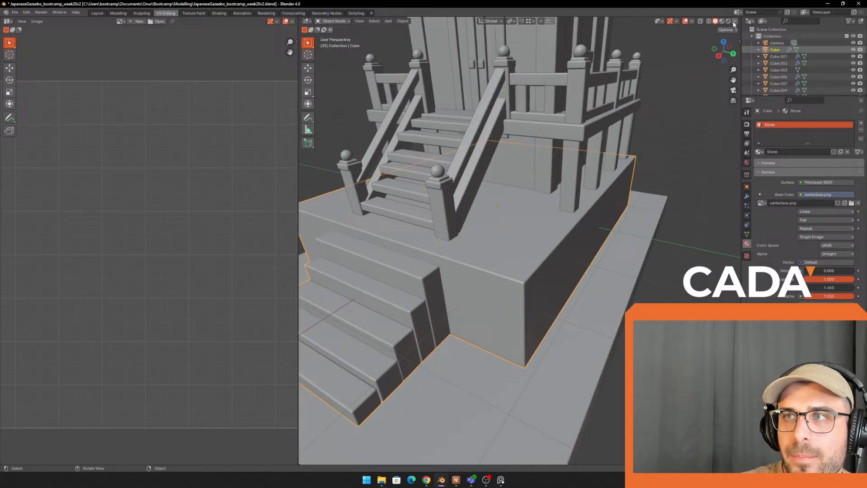
left_click(728, 21)
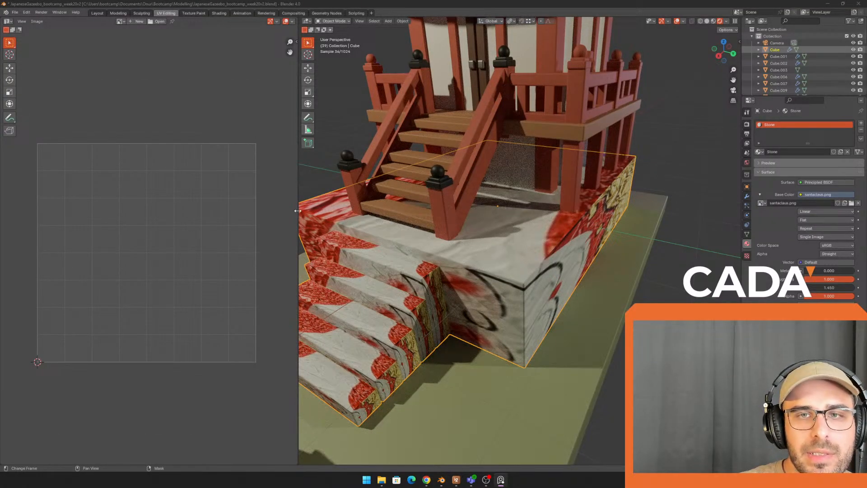
left_click_drag(298, 211, 314, 199)
left_click(128, 21)
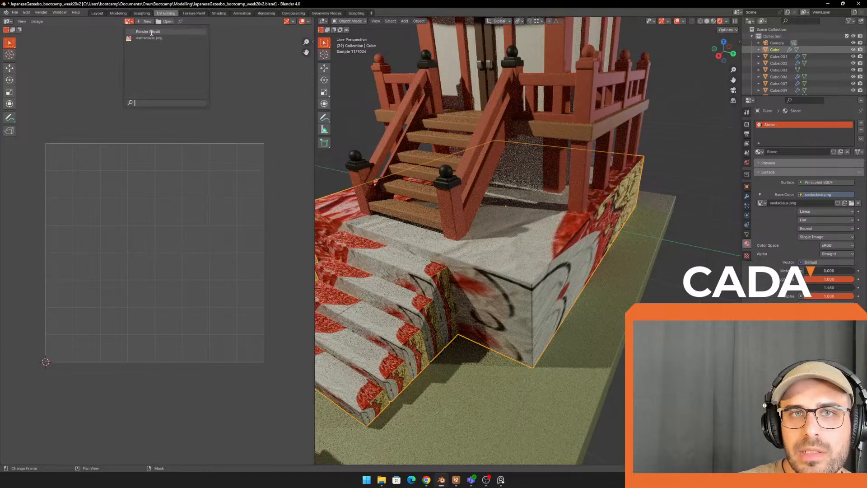
left_click(149, 38)
middle_click_drag(533, 209, 592, 173)
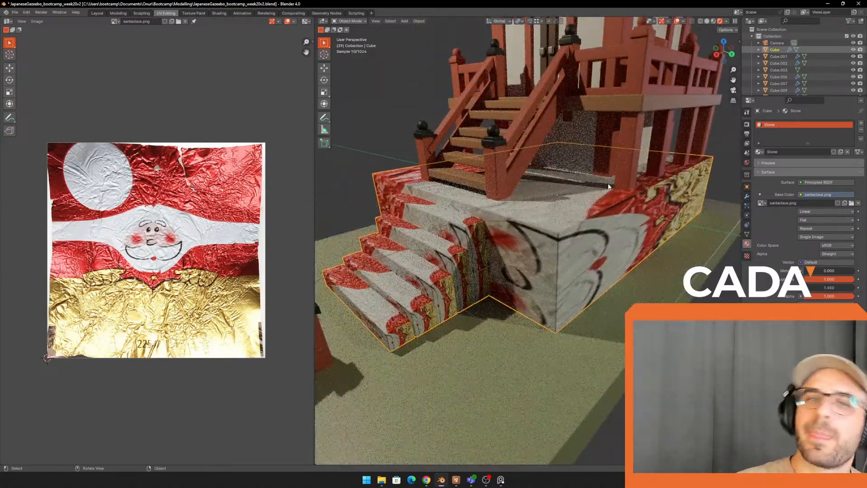
Step: Enter Edit Mode on the stone base to see its cross-shaped UV layout over the Santa image
key("Tab")
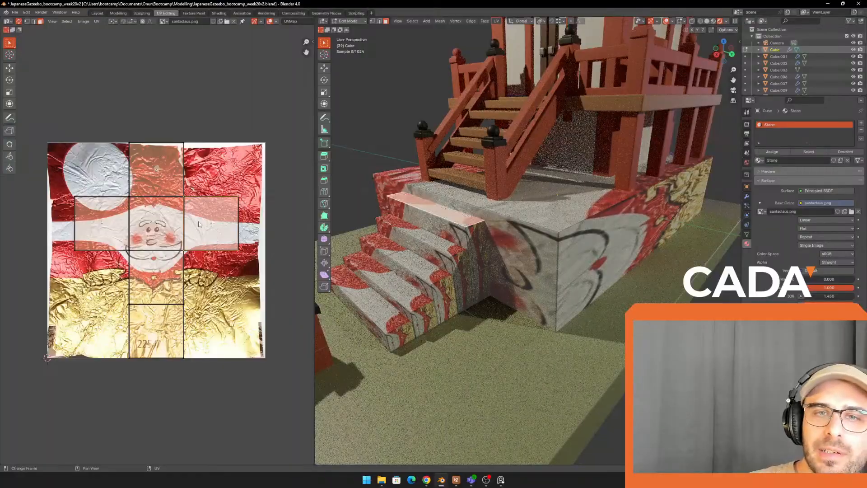
mouse_move(536, 235)
middle_mouse_down()
mouse_move(546, 271)
mouse_move(535, 244)
mouse_move(538, 219)
middle_mouse_up()
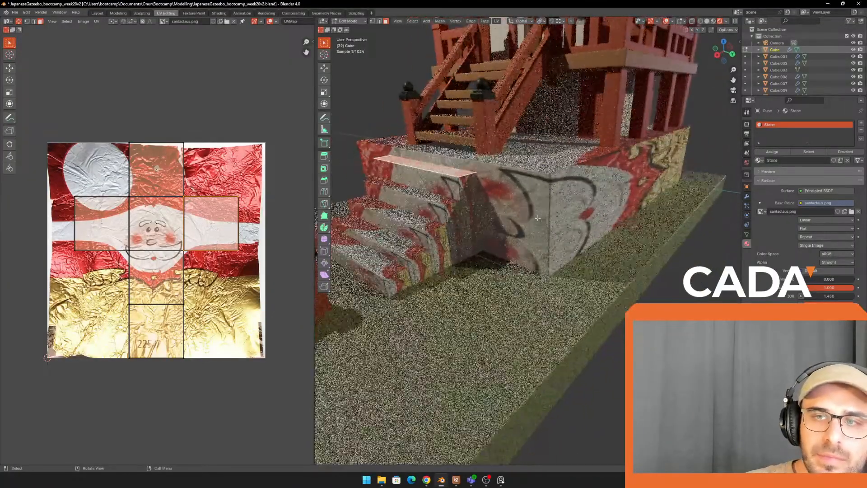
scroll(153, 227, "up", 2)
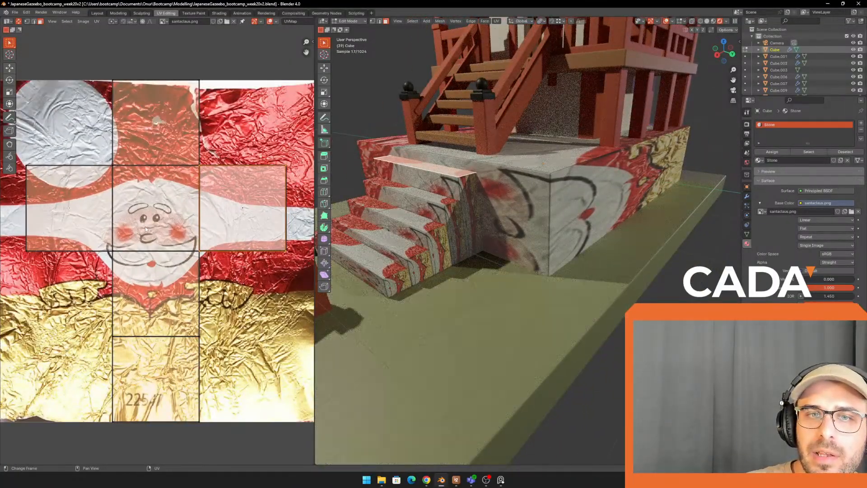
Step: Try moving the stone base's front face sideways along the Y axis with the Move tool
left_click(168, 237)
middle_click_drag(494, 239, 451, 189)
left_click(322, 71)
scroll(451, 190, "down", 2)
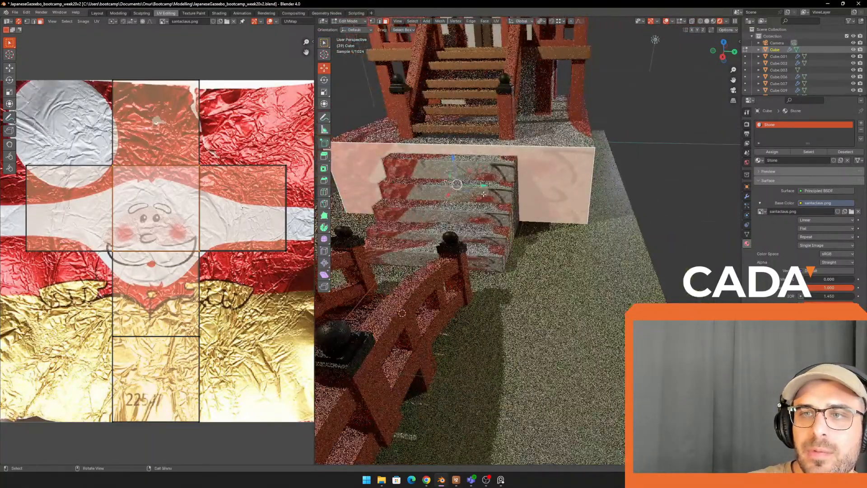
left_click_drag(492, 185, 668, 205)
middle_click_drag(723, 258, 608, 288, "shift")
left_click(560, 255)
left_click(556, 215)
left_click(569, 262)
Step: Undo the sideways move of the stone base's front face
key("ctrl+z")
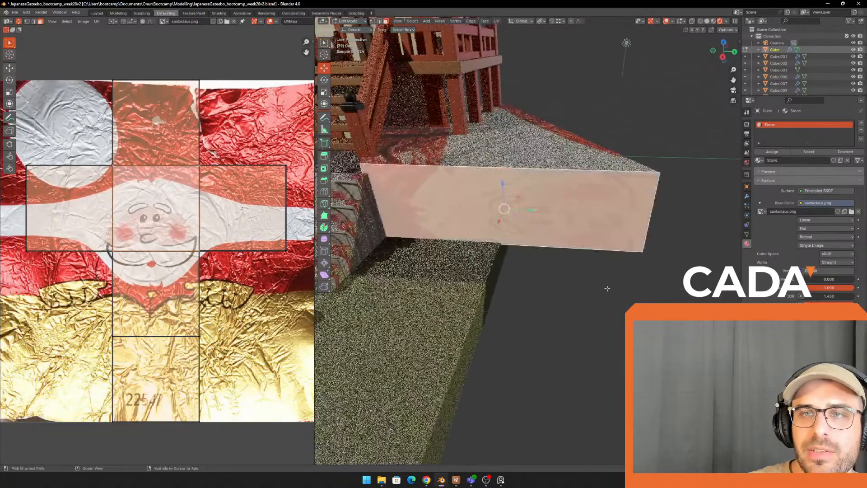
key("ctrl+z")
key("ctrl+z")
key("ctrl+z")
Step: Select the platform's top face and check the textured base from outside Edit Mode
scroll(571, 263, "down", 5)
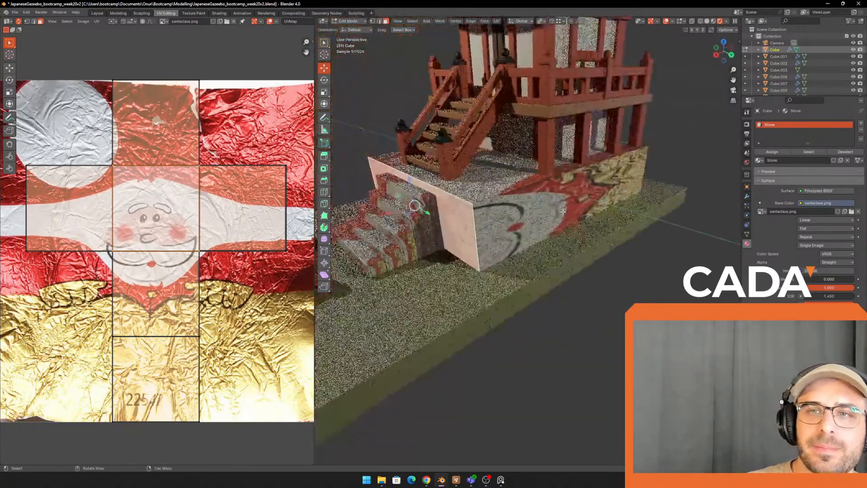
middle_click_drag(410, 201, 500, 295)
left_click(537, 276)
left_click(502, 244)
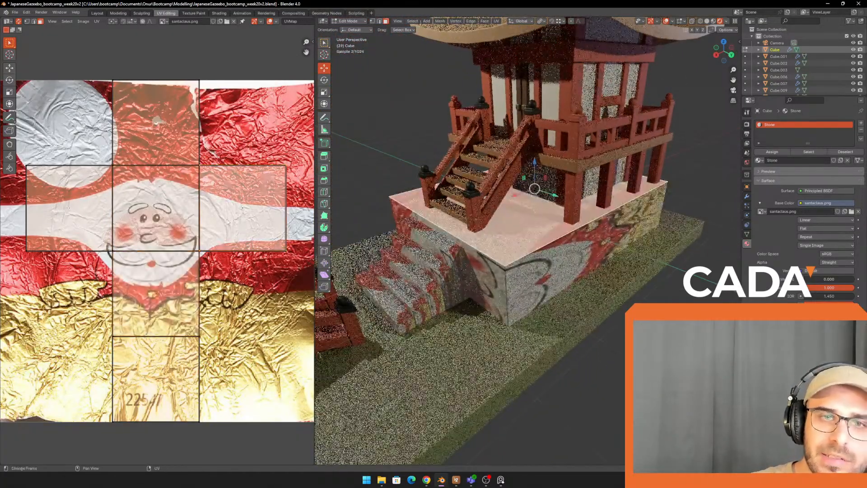
key("Tab")
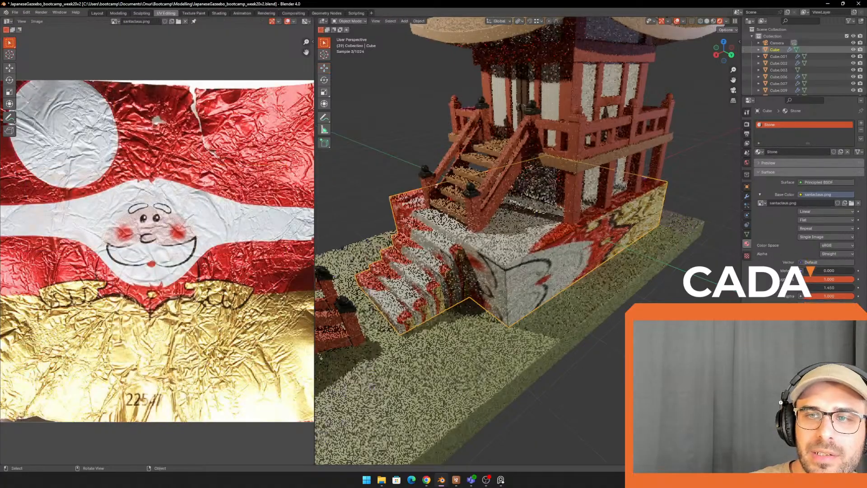
middle_click_drag(617, 284, 608, 296, "shift")
Step: Unwrap all faces of the stone base with Smart UV Project at its default settings
key("Tab")
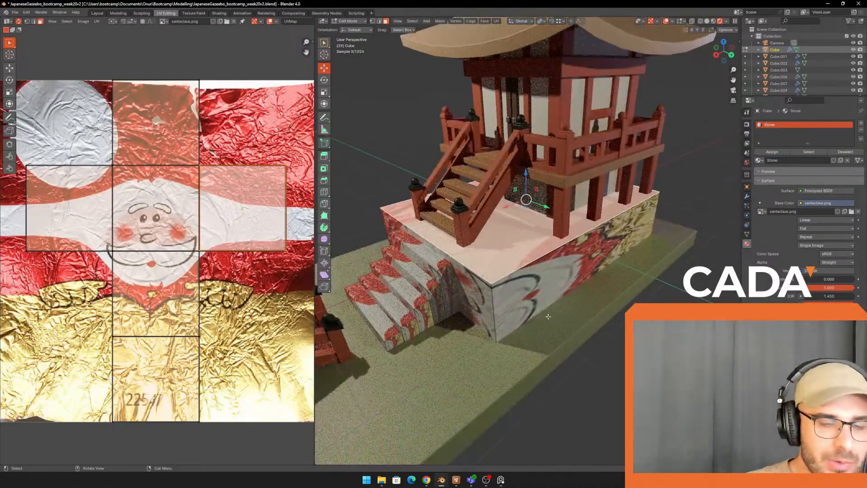
key("a")
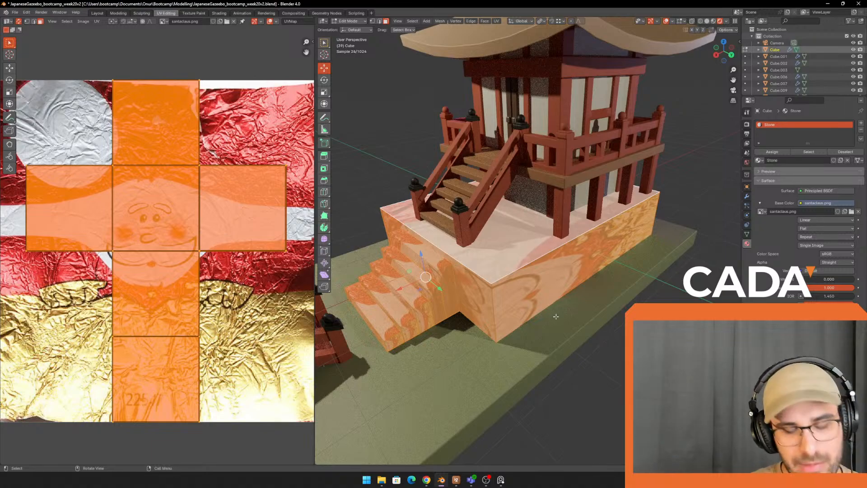
key("u")
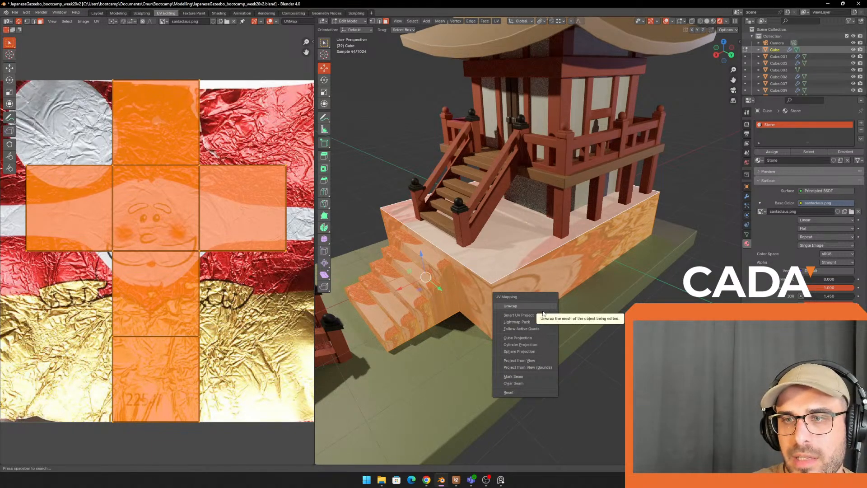
left_click(538, 317)
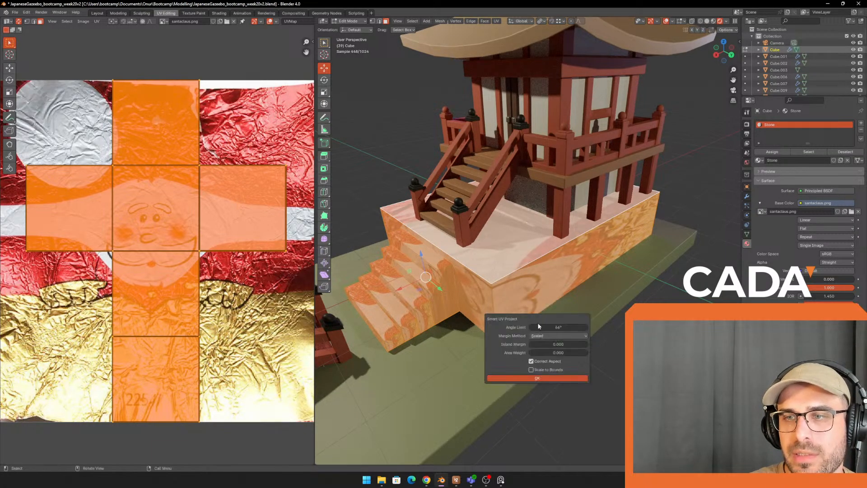
left_click(541, 378)
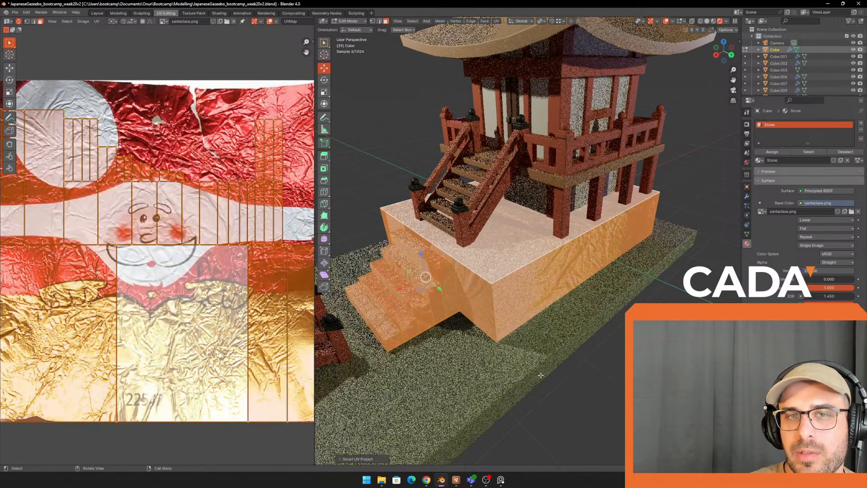
Step: Select individual stair faces on the base to examine where their UV islands lie on the Santa image
left_click(565, 347)
left_click(443, 280)
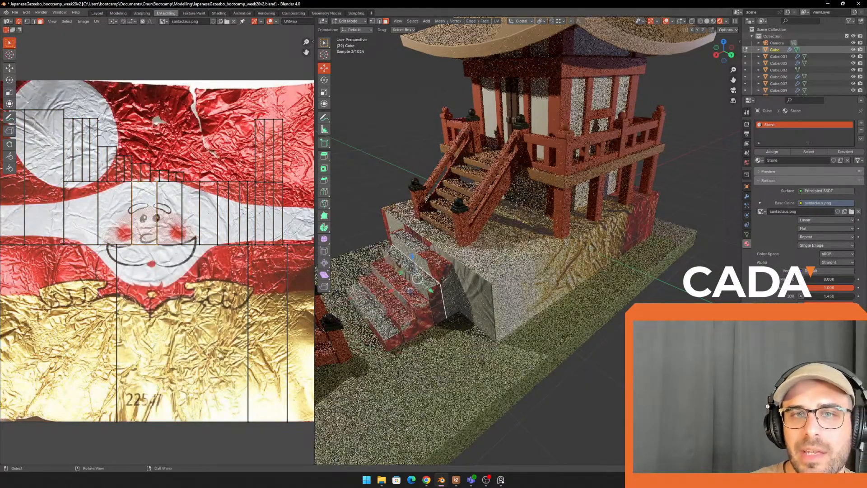
scroll(444, 280, "up", 4)
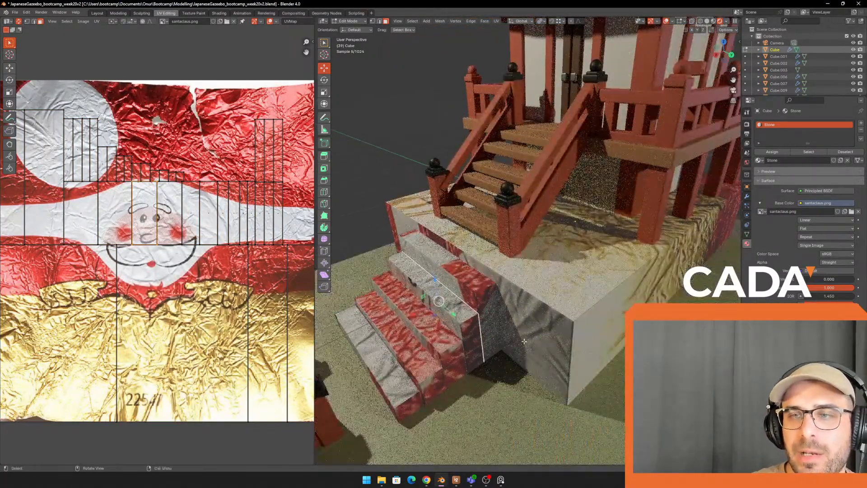
left_click(501, 321)
left_click(452, 322)
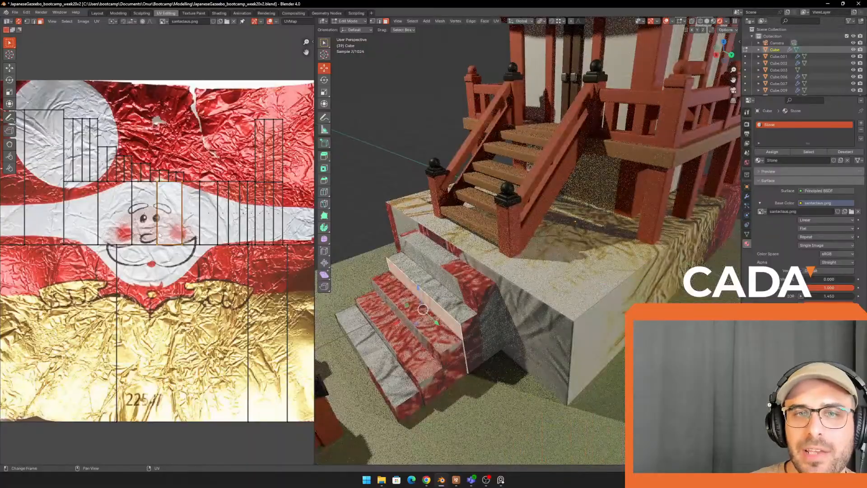
middle_click_drag(558, 346, 525, 327, "shift")
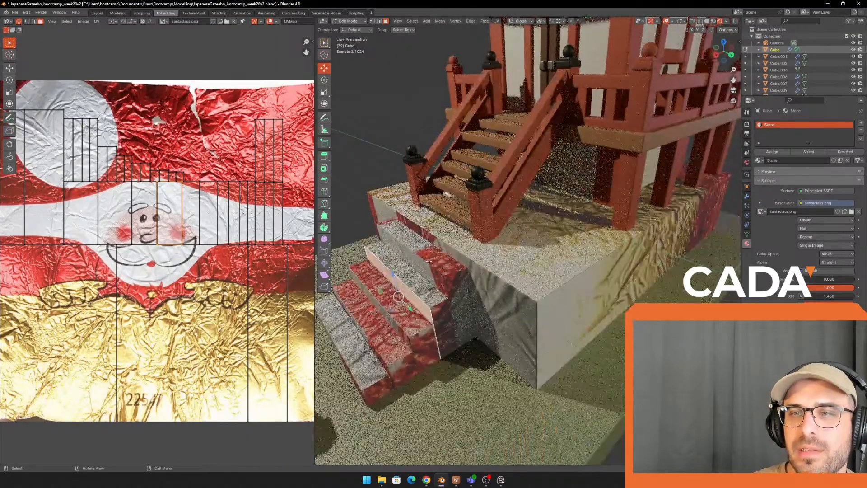
scroll(167, 252, "down", 2)
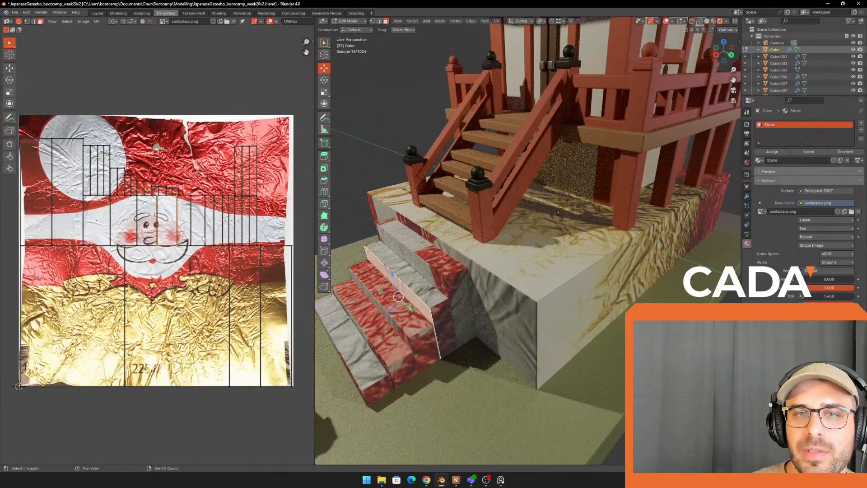
Step: Move the small side and stair UV islands above the image, and place the shrunken platform-top island over Santa's face
left_click_drag(43, 121, 274, 240)
key("g")
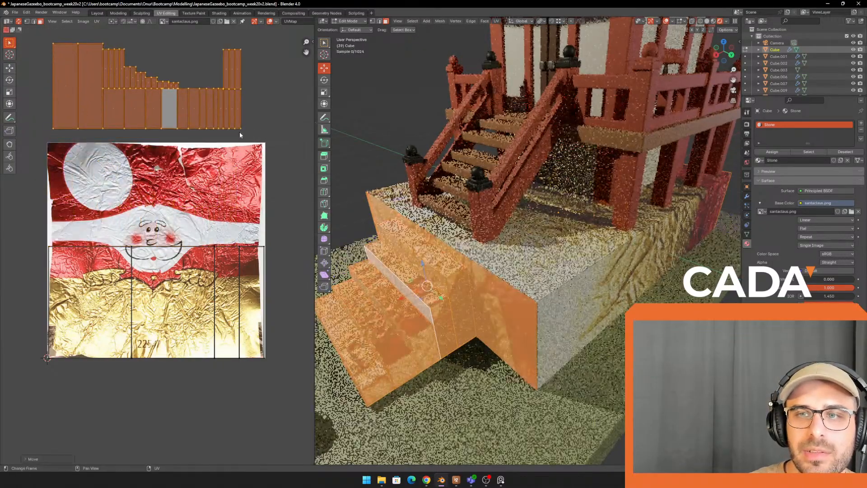
scroll(165, 149, "up", 2)
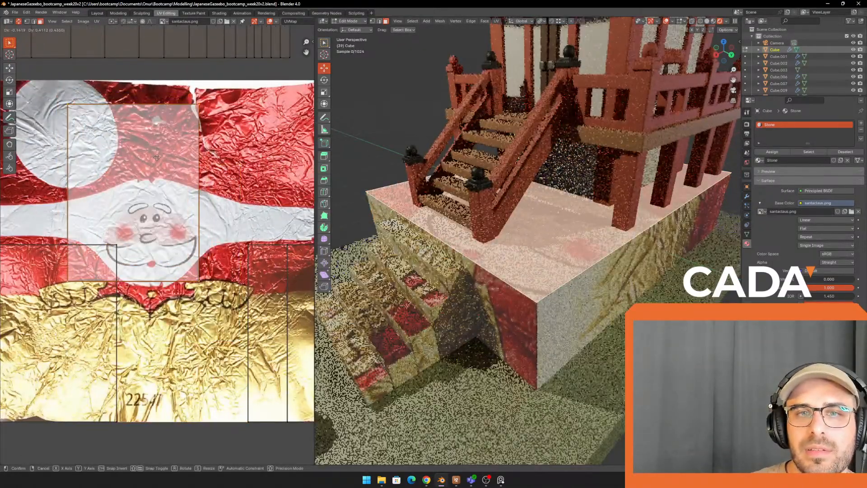
left_click(165, 179)
key("s")
left_click(161, 186)
Step: Move the platform-top UV island below the image and the long side face's island onto Santa's face
left_click(626, 305)
key("KP_Decimal")
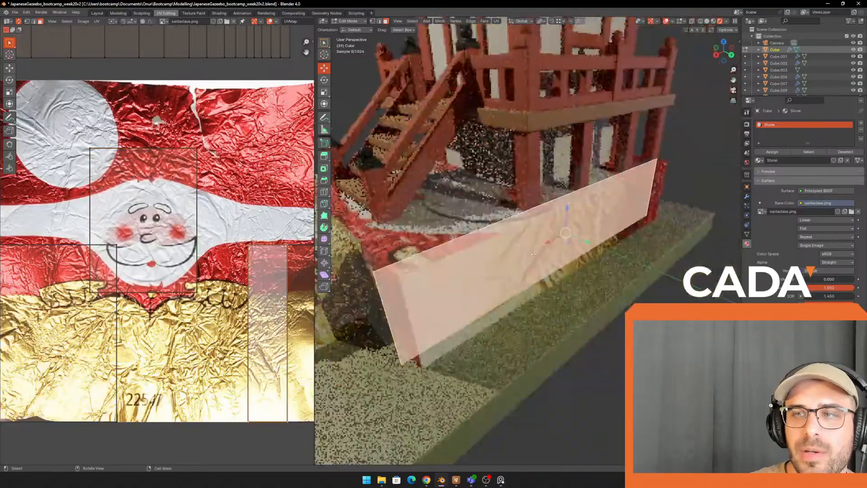
key("Home")
key("g")
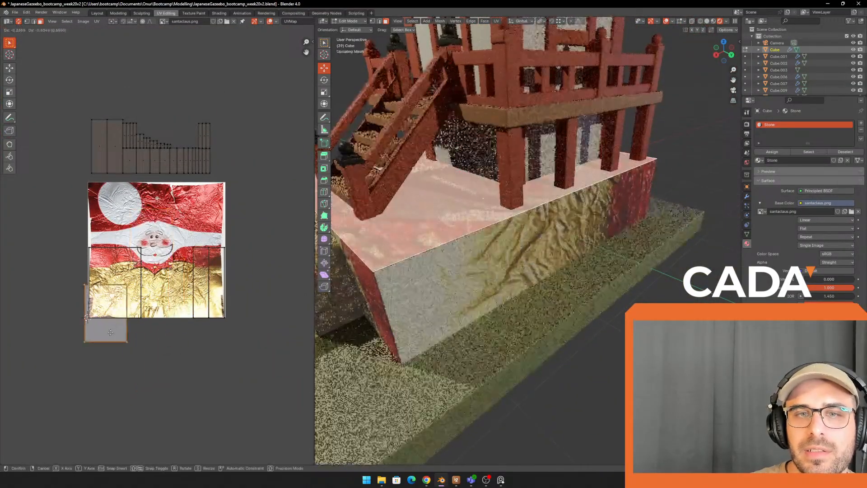
left_click(173, 219)
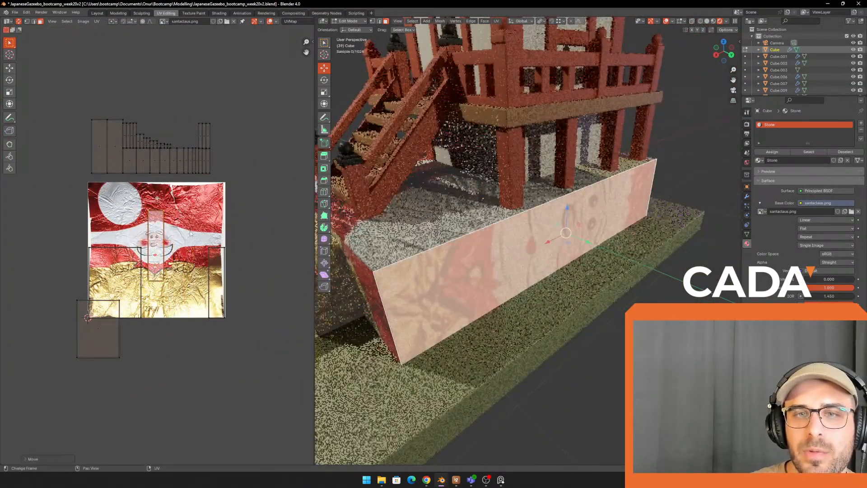
Step: Rotate the long side face's UV island to lie horizontally across Santa's face and enlarge it beyond the image's width
scroll(173, 219, "up", 1)
key("r")
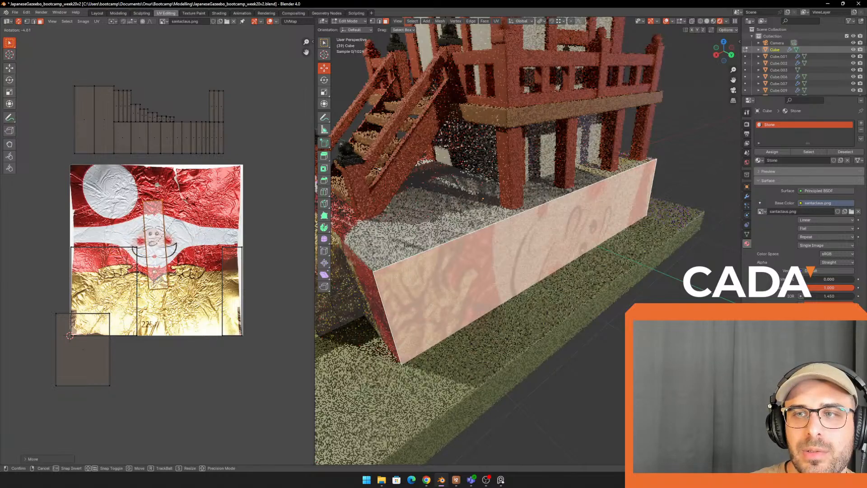
key("Return")
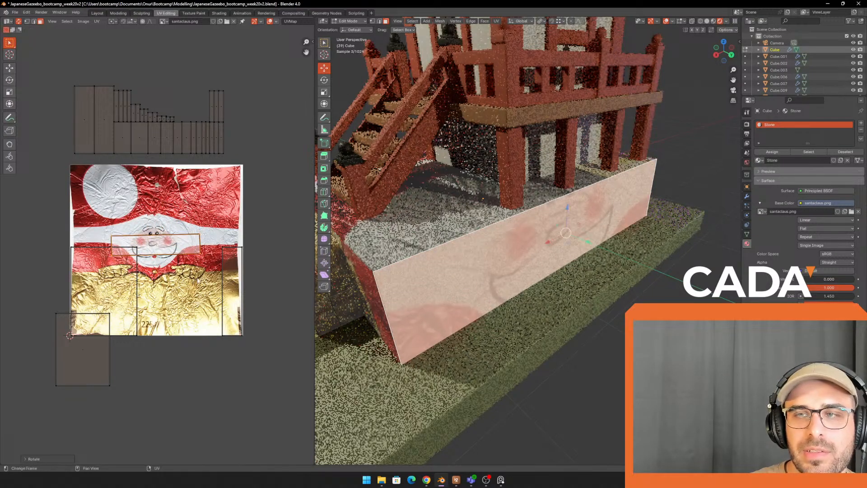
key("s")
left_click(225, 154)
key("s")
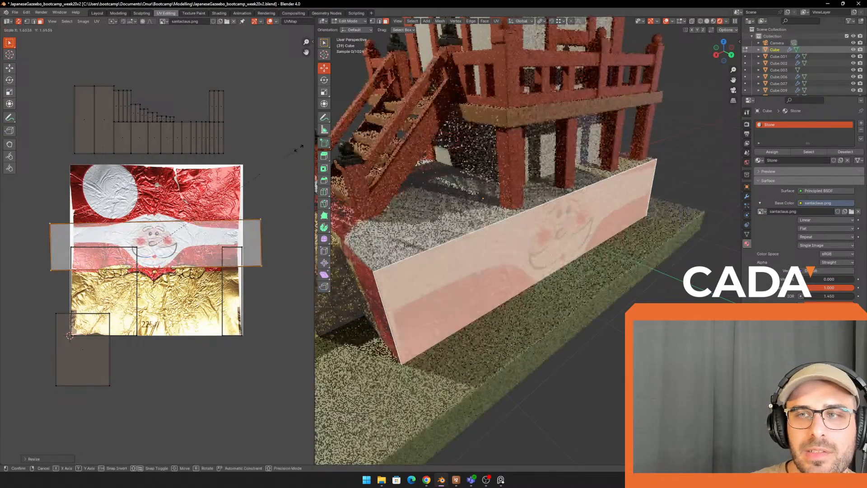
left_click(73, 127)
Step: Straighten the enlarged side-face UV island and reposition it across Santa's face
key("r")
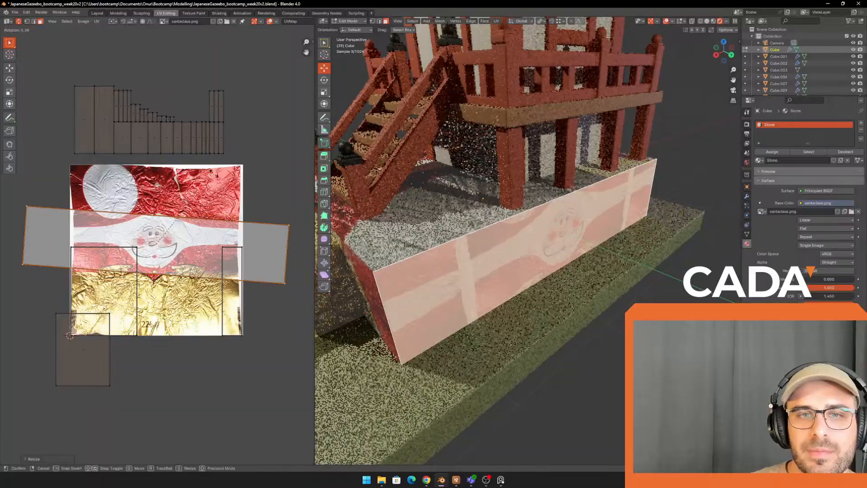
left_click(75, 125)
key("g")
left_click(76, 118)
Step: Examine the Santa face on the base's long side up close in and out of Edit Mode
scroll(696, 253, "up", 4)
middle_click_drag(712, 252, 670, 243)
key("Tab")
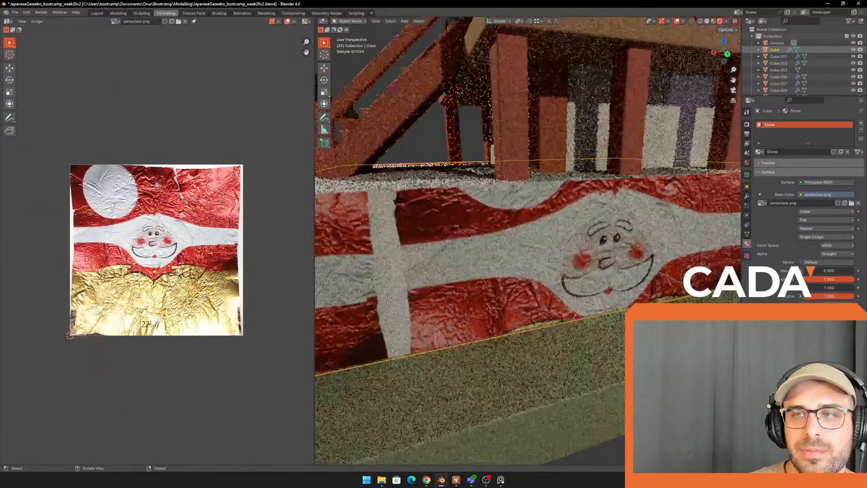
middle_click_drag(628, 312, 573, 327)
key("Tab")
key("Tab")
key("Tab")
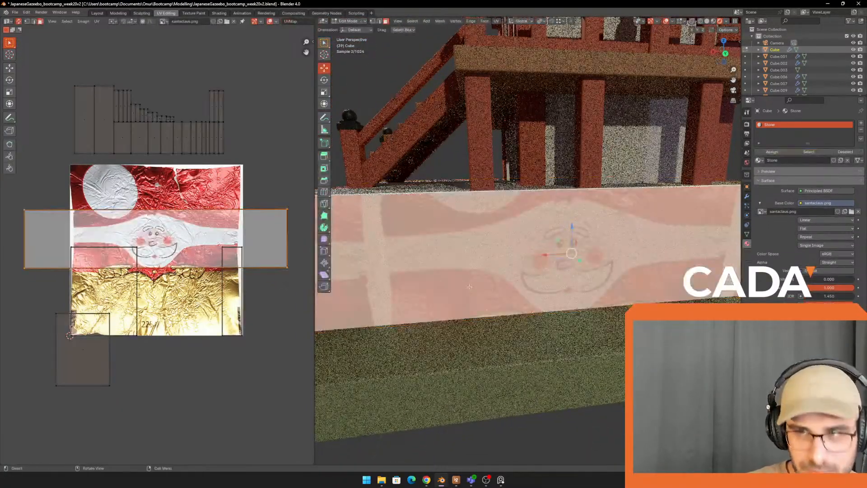
Step: Unwrap all faces of the stone base again with Smart UV Project at its default settings, and clear the selection
scroll(497, 271, "down", 2)
key("a")
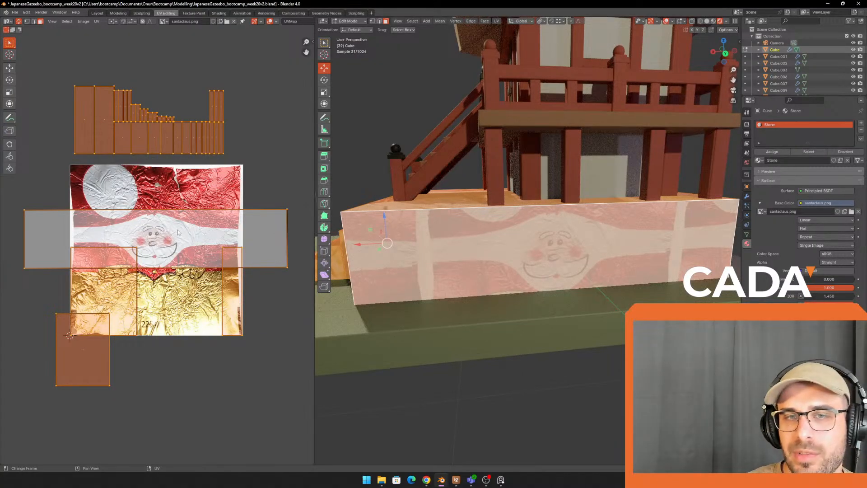
middle_click_drag(542, 293, 479, 289)
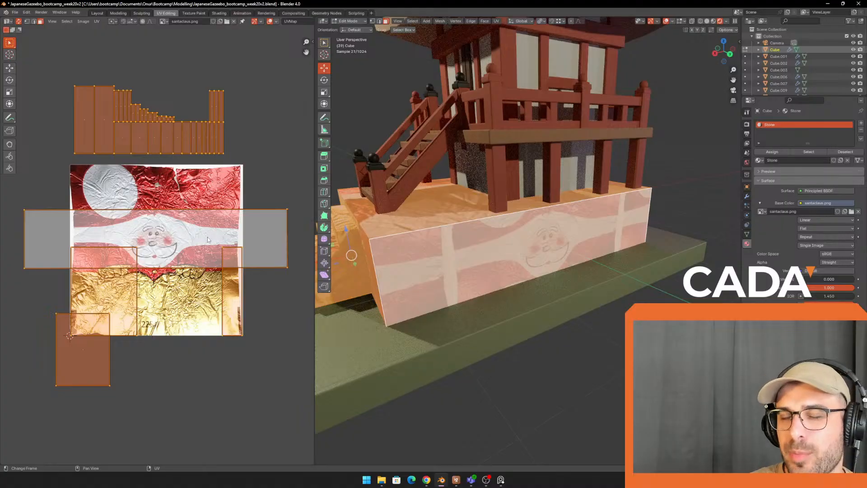
key("u")
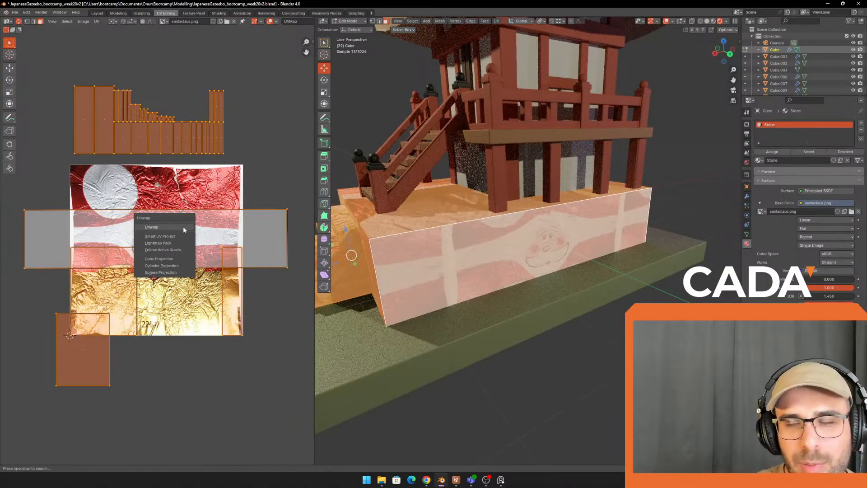
left_click(161, 236)
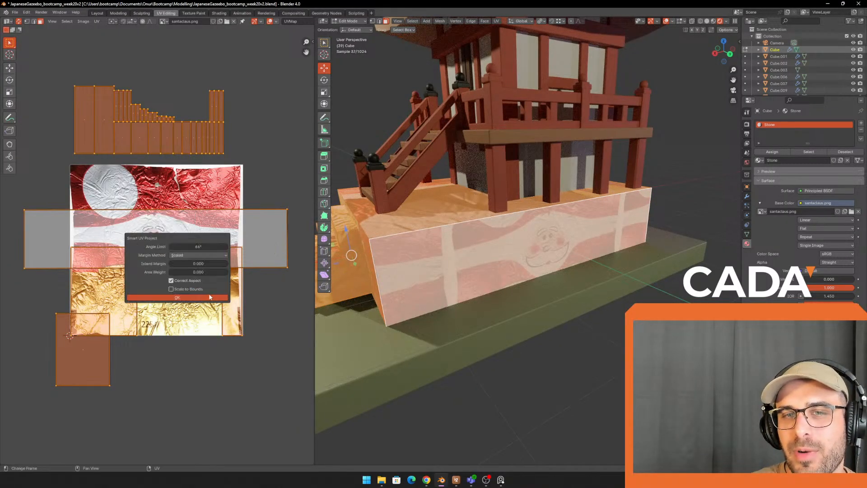
left_click(176, 298)
key("alt+a")
middle_click_drag(362, 328, 511, 342)
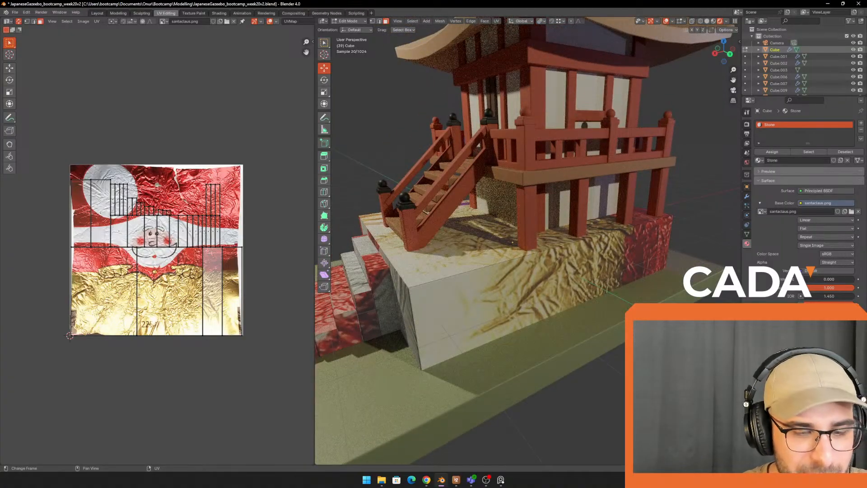
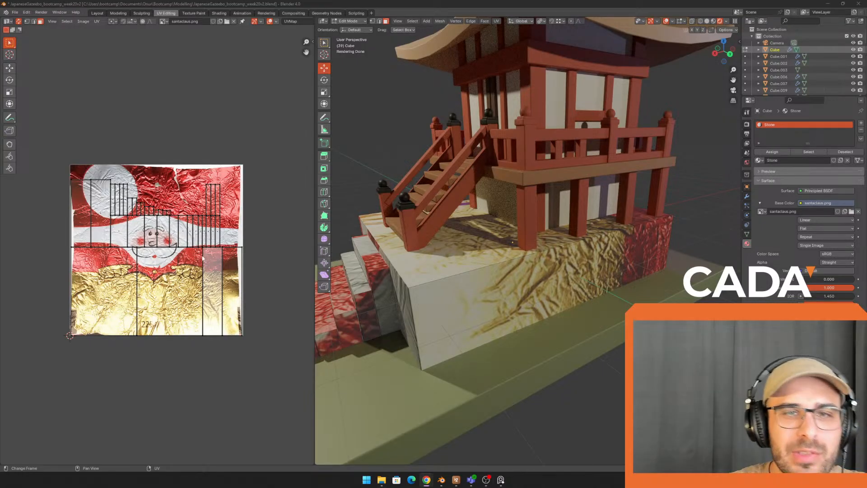
Step: Select the base's long side face to examine where its UV island lies on the image
scroll(157, 250, "up", 2)
left_click(491, 305)
middle_click_drag(491, 305, 535, 284, "shift")
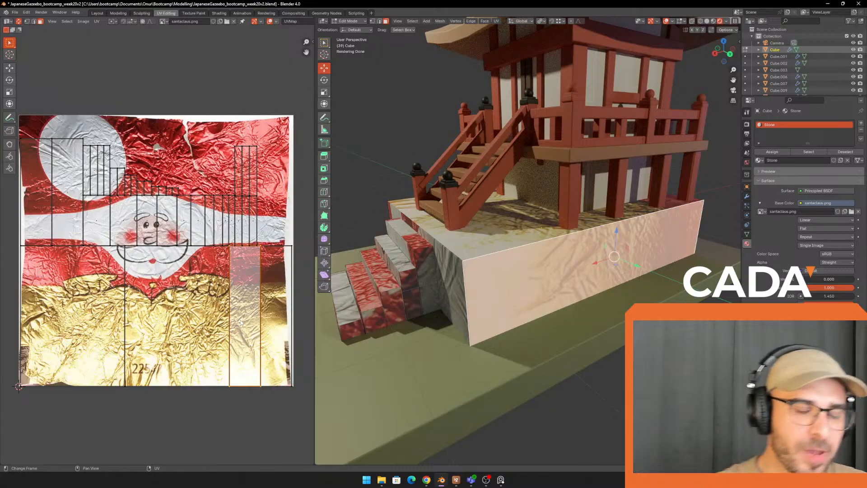
Step: Leave Edit Mode, unlink the Santa image from the Stone material and set its Base Color input to RGB
key("Tab")
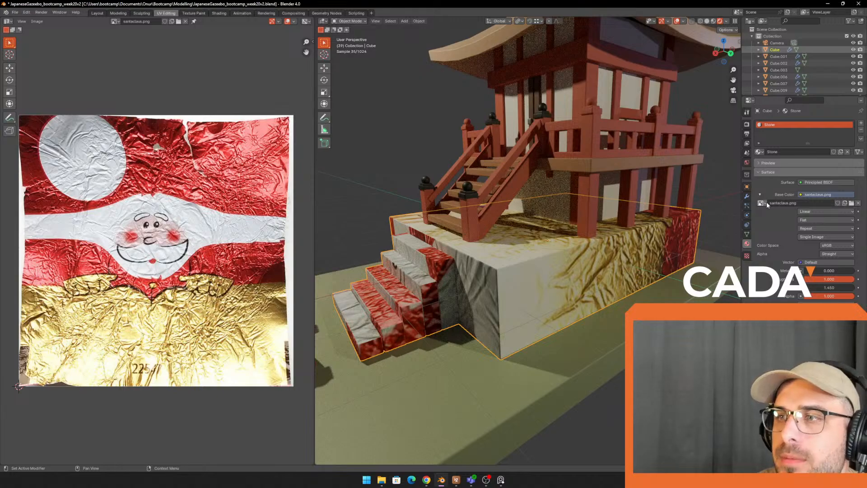
left_click(803, 196)
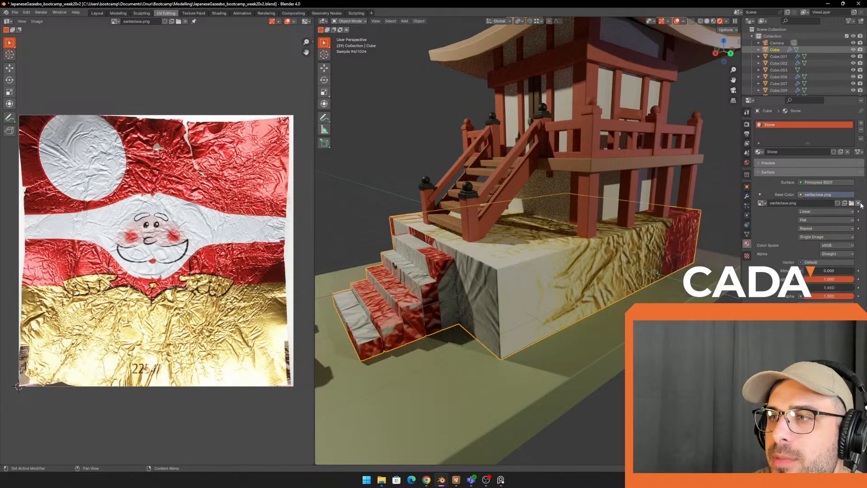
left_click(859, 204)
left_click(818, 195)
left_click(818, 195)
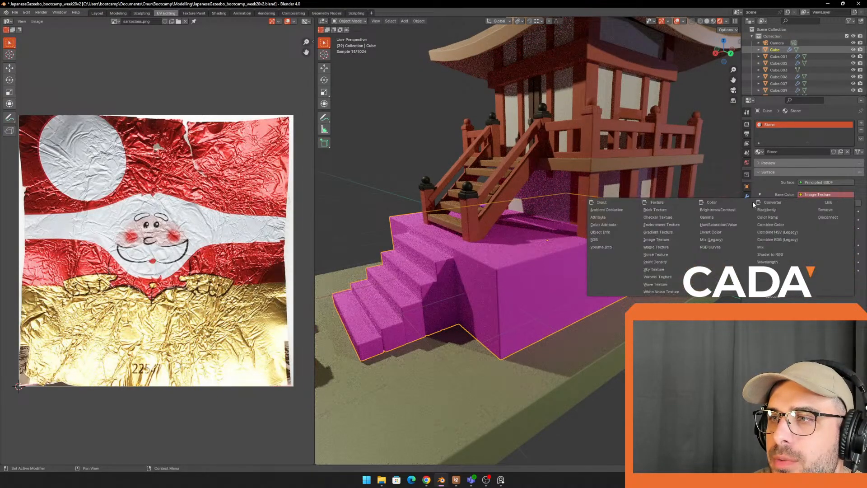
left_click(615, 242)
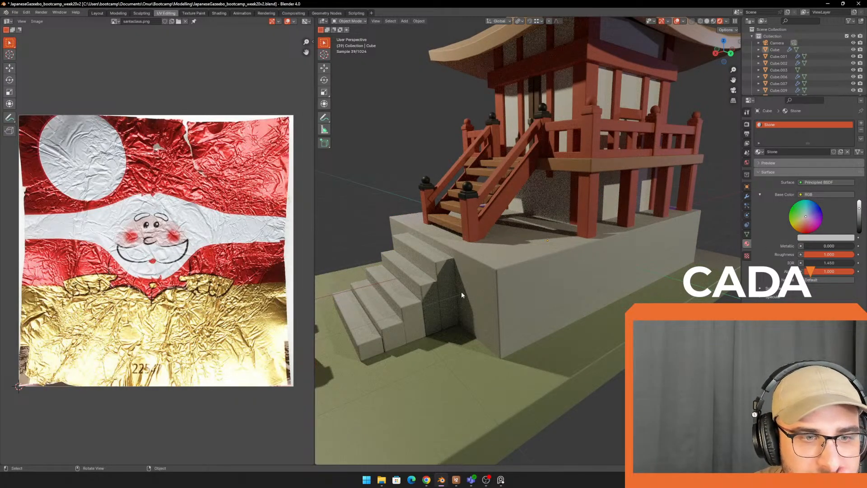
Step: Select the stone base, enter Edit Mode and unwrap all its faces with Cube Projection
left_click(497, 295)
key("Tab")
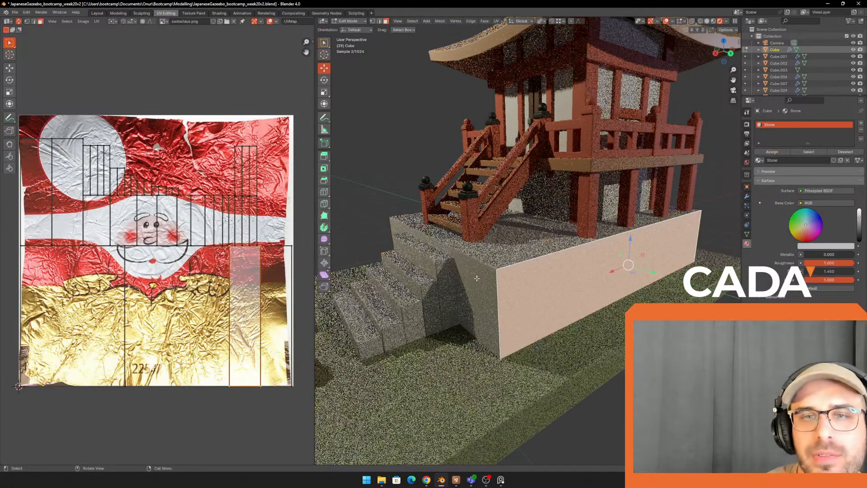
key("u")
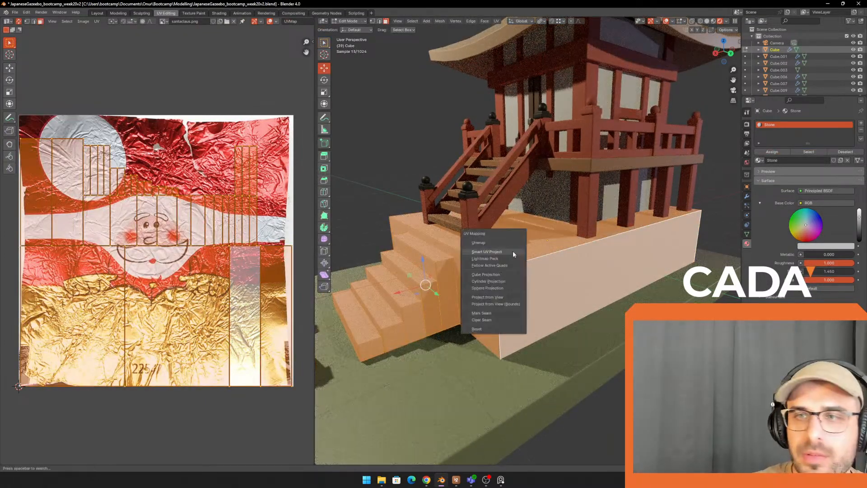
left_click(486, 274)
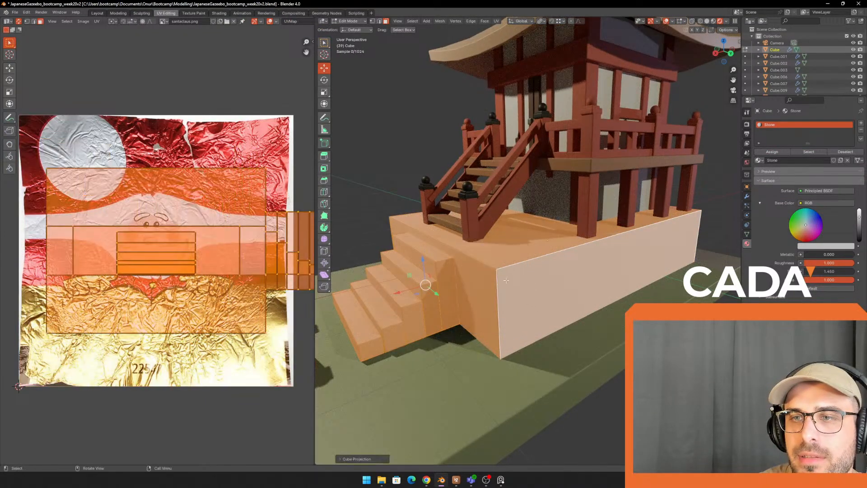
Step: Unwrap all faces of the stone base with Project from View, and clear the selection
key("u")
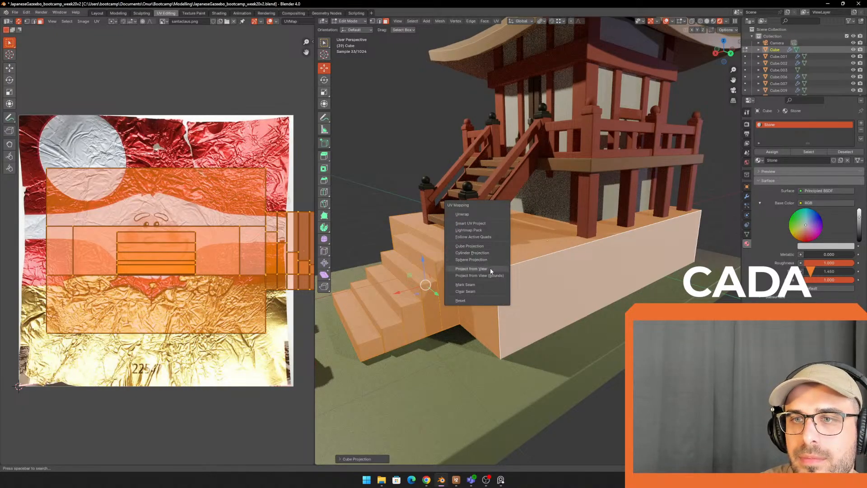
left_click(490, 268)
left_click(438, 149)
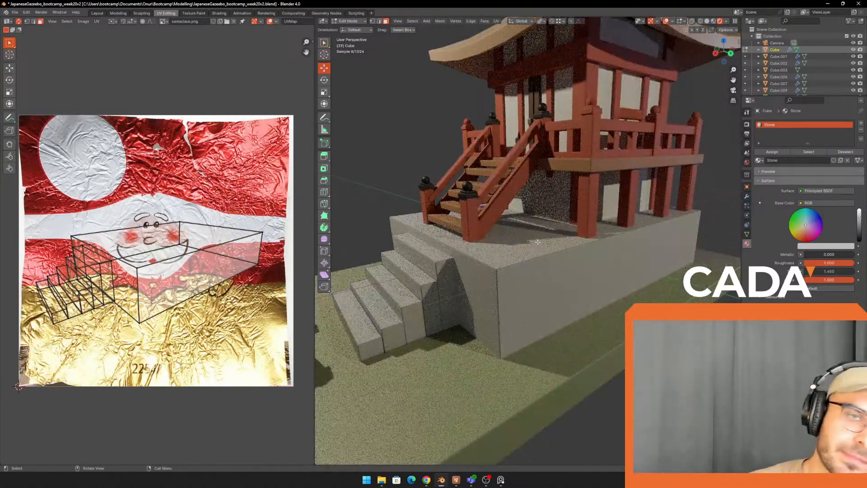
Step: Bring up the UV mapping options for all base faces, look into the Layout workspace and return to UV Editing
key("a")
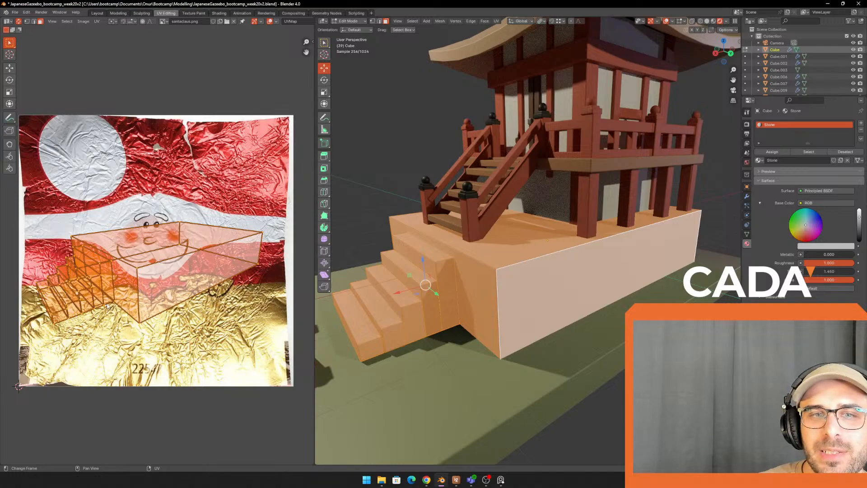
key("alt+a")
key("a")
key("u")
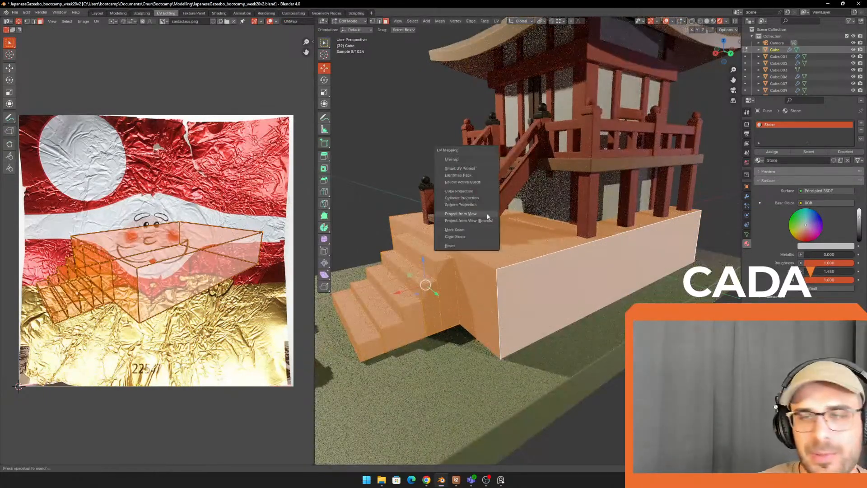
left_click(105, 14)
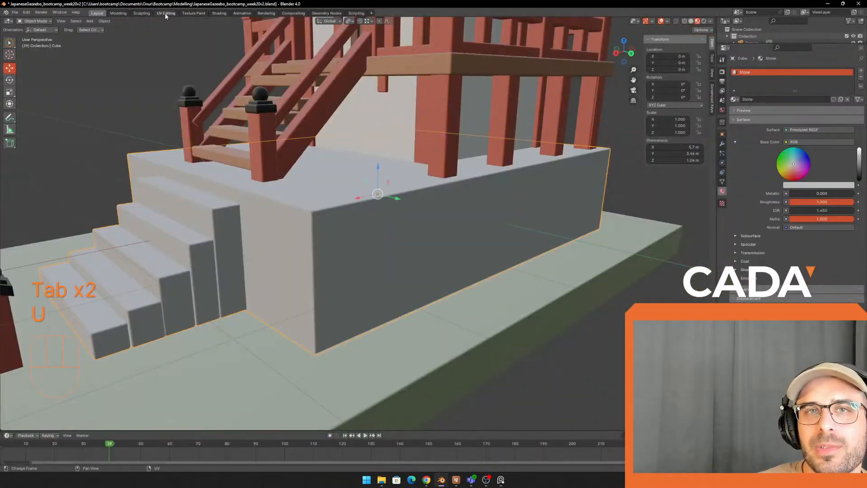
left_click(166, 13)
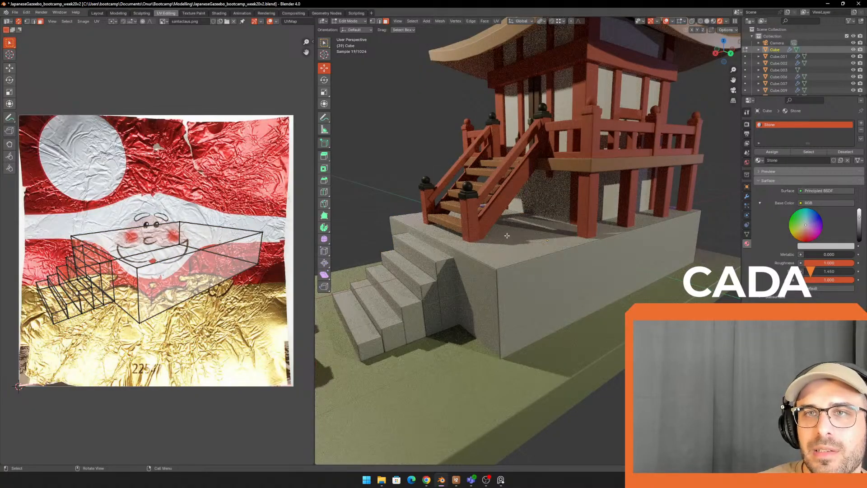
Step: Reselect every face of the stone base and apply Project from View again from the current viewpoint
key("a")
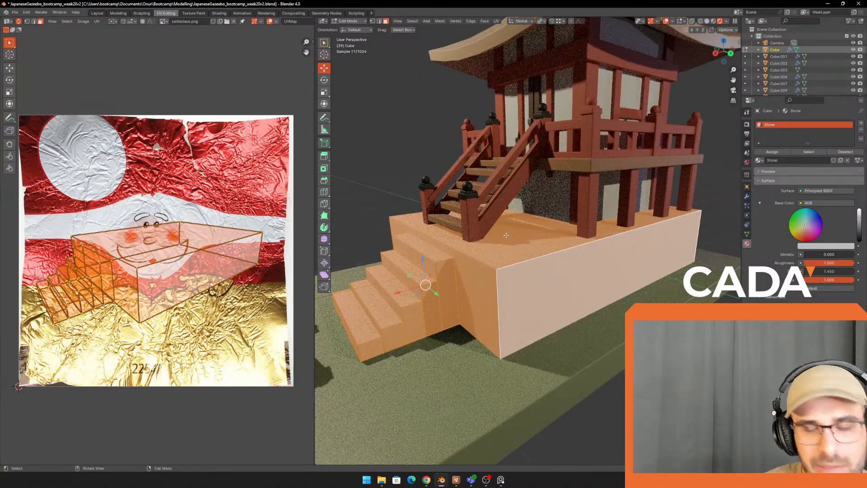
key("u")
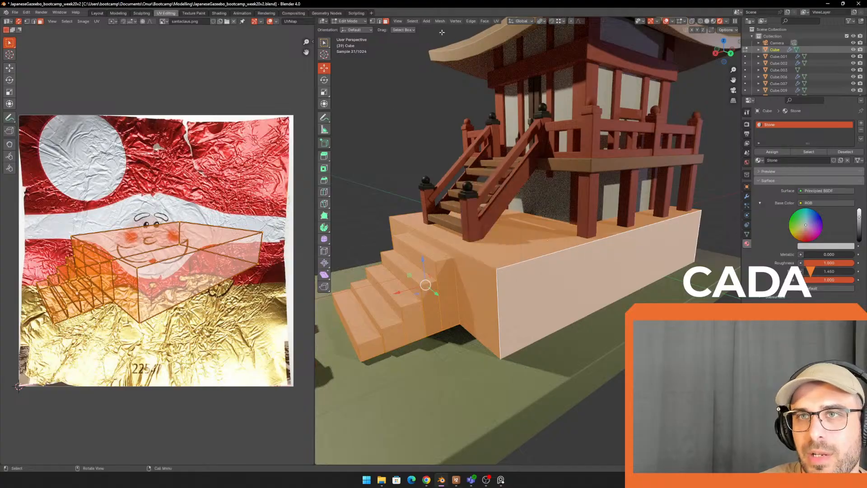
left_click(497, 21)
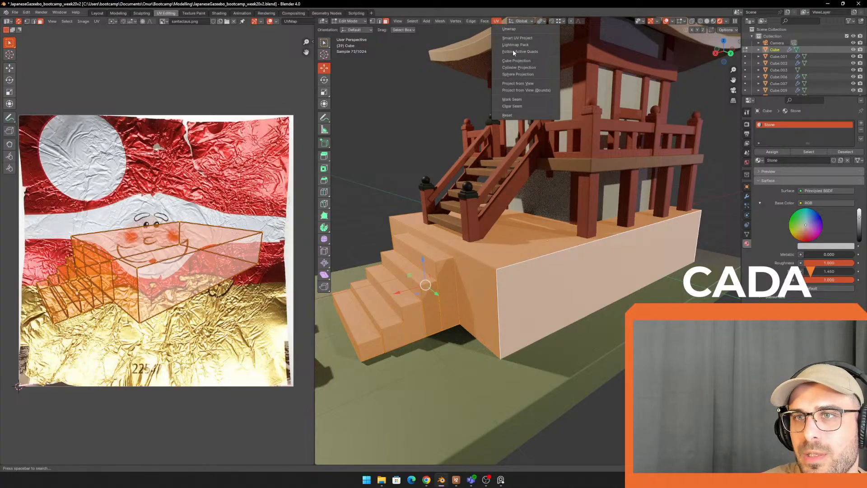
left_click(524, 83)
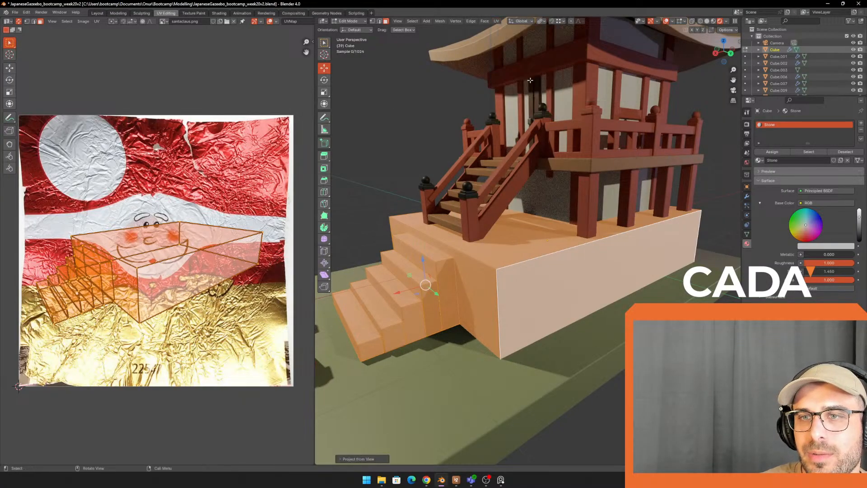
Step: Unwrap all faces of the stone base with Smart UV Project, return to Object Mode and clear the selection
left_click(497, 21)
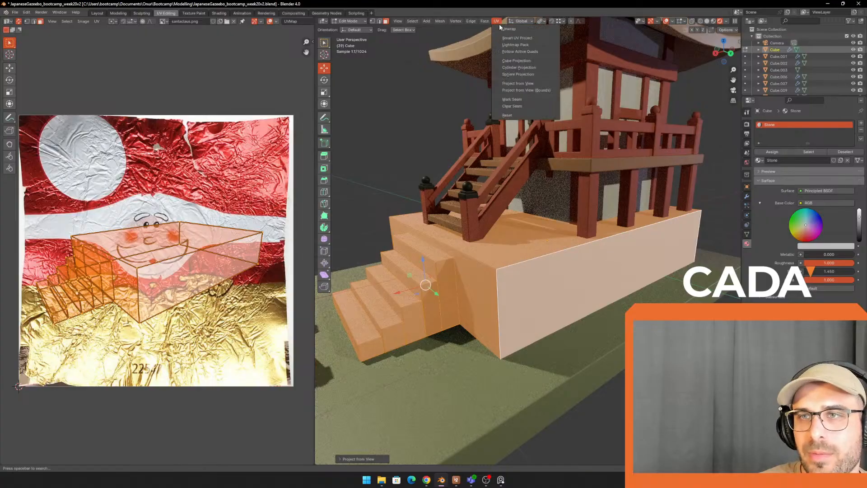
left_click(530, 39)
left_click(542, 103)
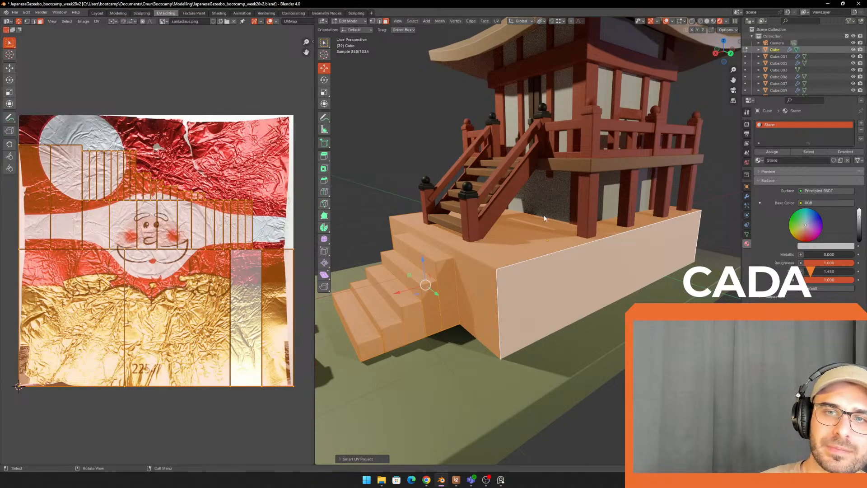
key("Tab")
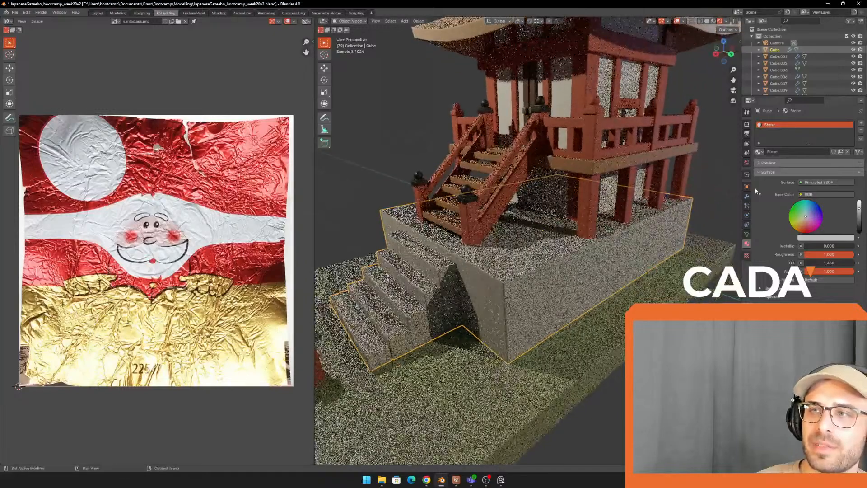
left_click(426, 135)
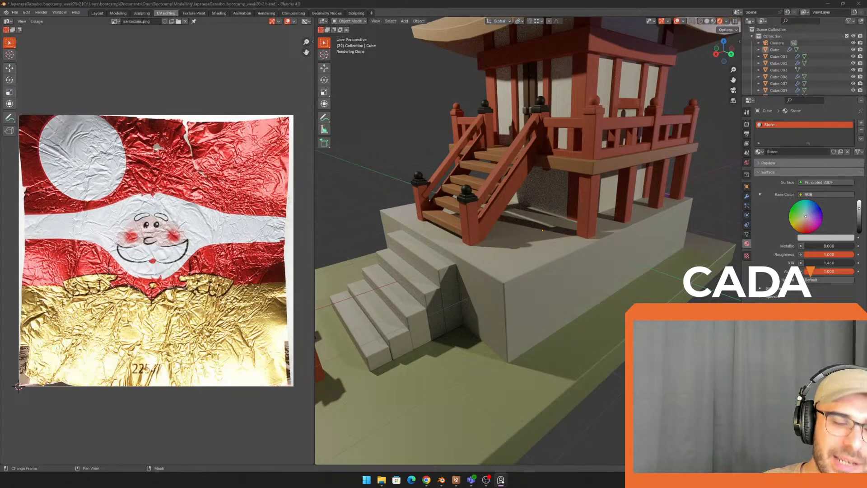
Step: Switch to the Texture Paint workspace and start adding a Base Color paint slot for the stone base
left_click(194, 13)
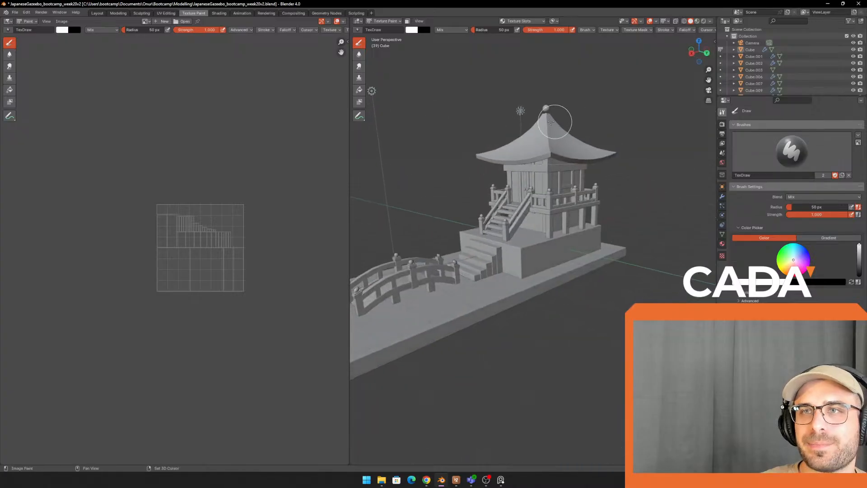
scroll(551, 233, "up", 7)
middle_click_drag(533, 227, 555, 192, "shift")
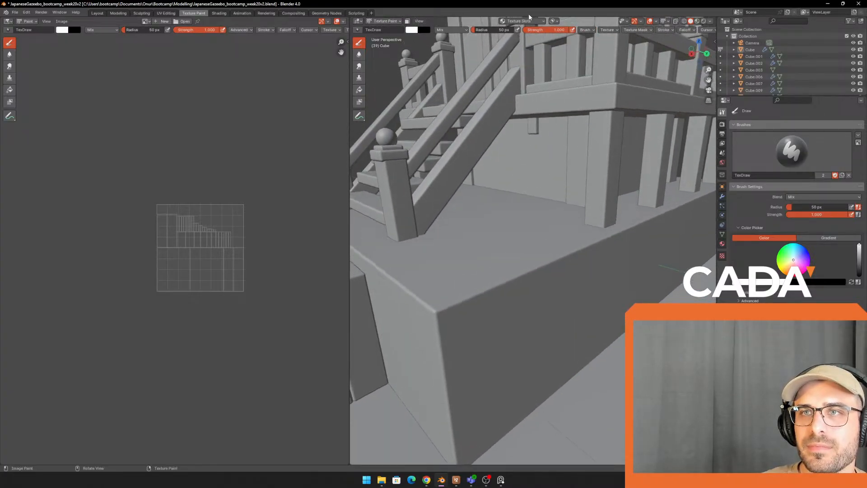
left_click(532, 20)
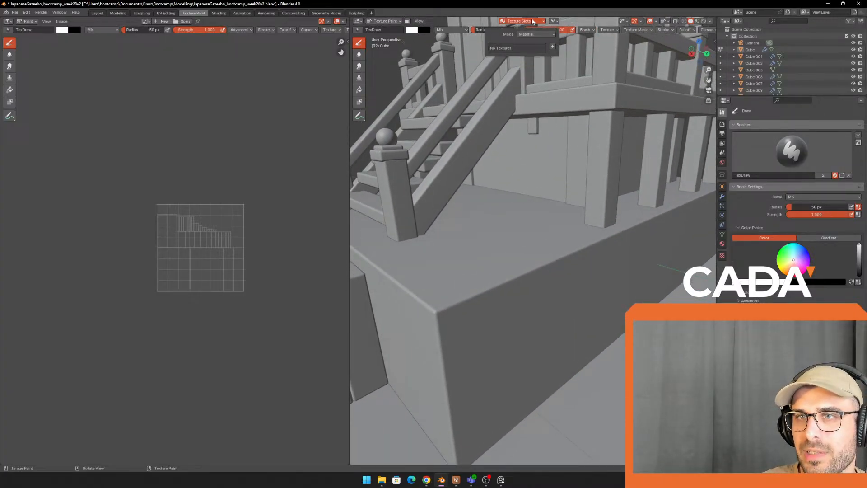
left_click(553, 47)
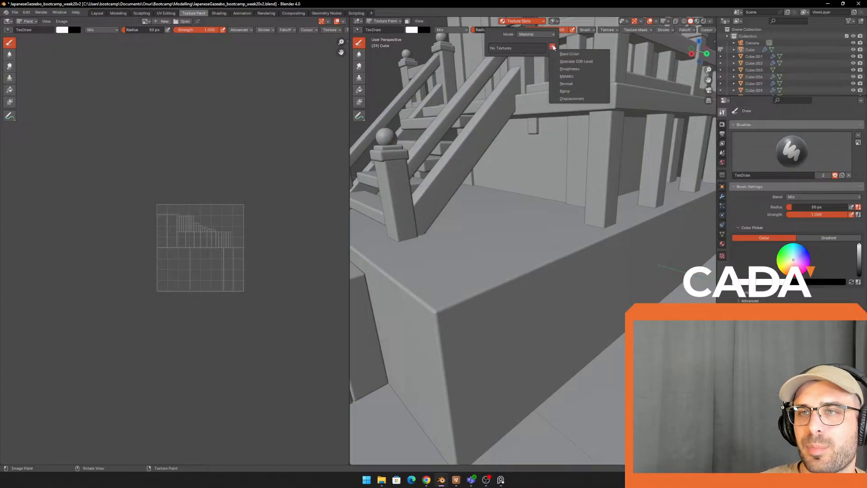
left_click(564, 55)
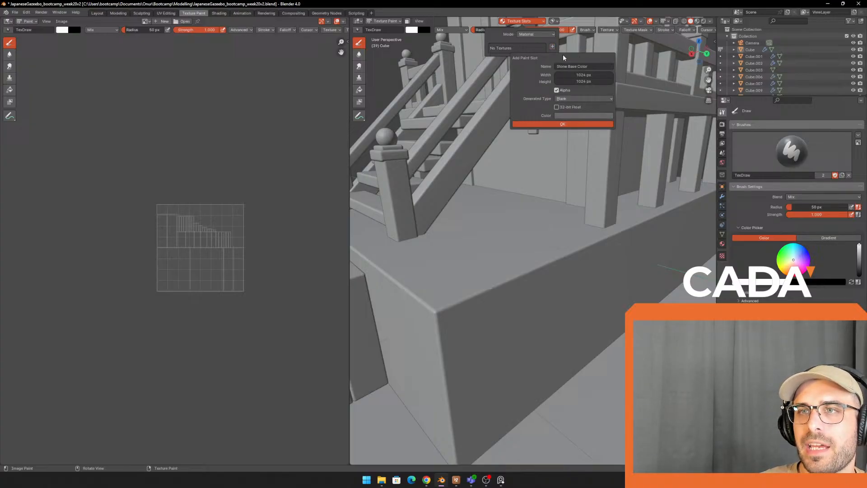
Step: Create the Stone Base Color texture at 2048 by 2048 px with a light grey fill
left_click(581, 75)
key("Return")
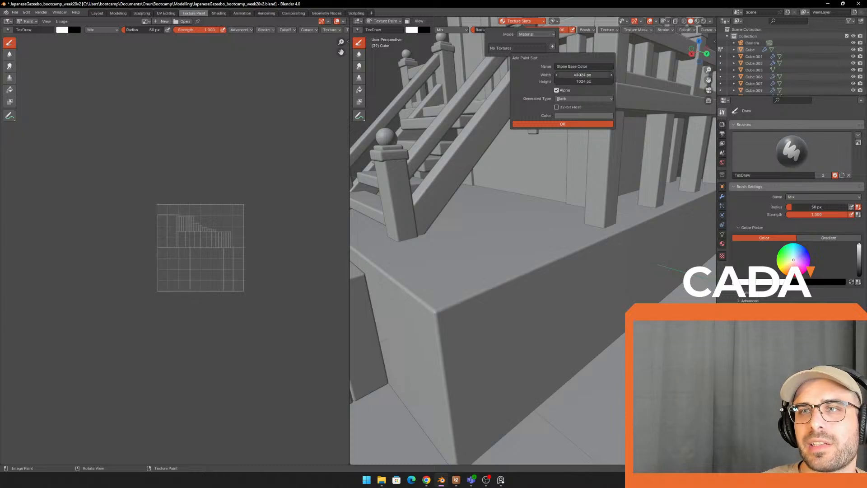
left_click(580, 75)
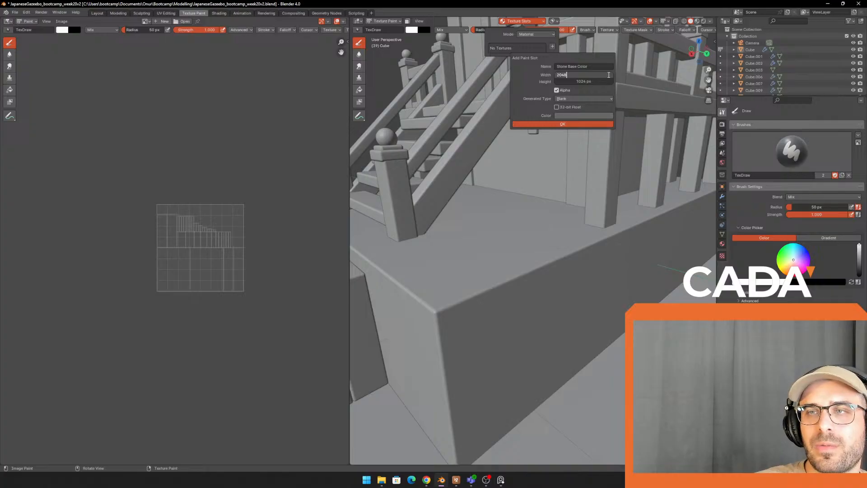
key("Tab")
type("2048")
key("Return")
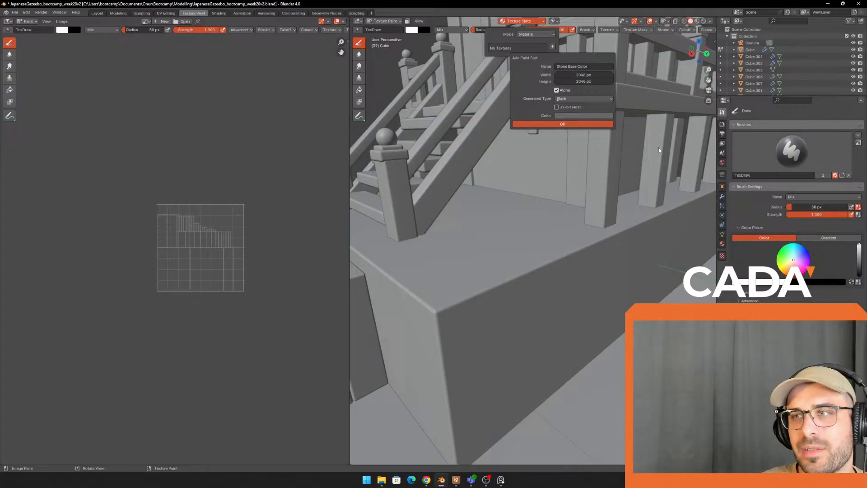
left_click(598, 116)
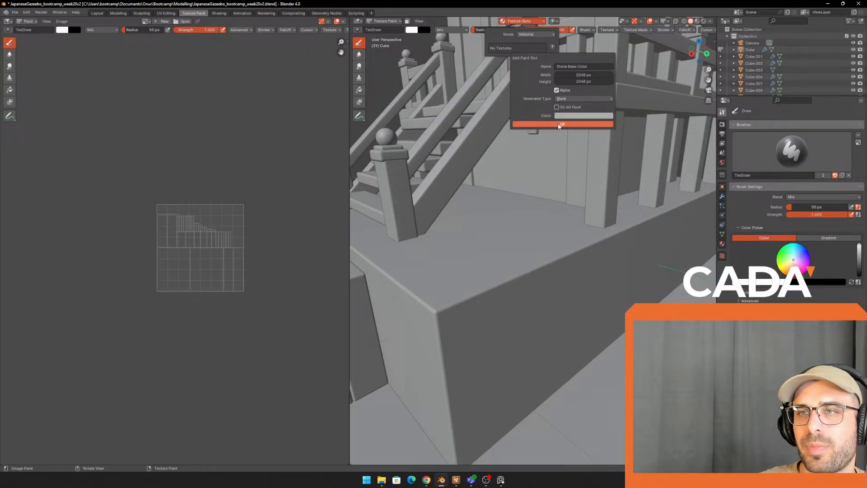
left_click(561, 124)
Step: Try white brush strokes across the UV islands on the Stone Base Color image, and undo them
key("Home")
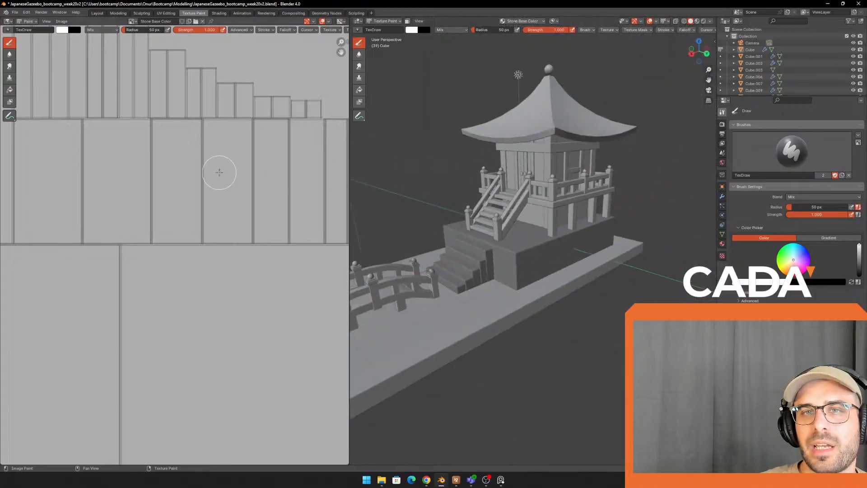
key("Home")
scroll(244, 176, "up", 3)
left_click_drag(270, 143, 225, 228)
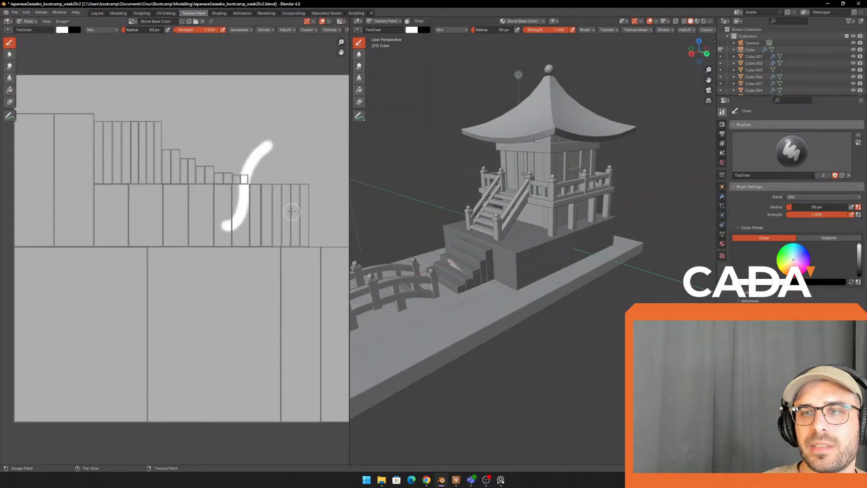
scroll(266, 178, "up", 2)
middle_click_drag(281, 188, 253, 166)
scroll(253, 166, "down", 2)
key("ctrl+z")
scroll(271, 190, "up", 2)
mouse_move(344, 187)
left_mouse_down()
mouse_move(149, 297)
mouse_move(184, 261)
mouse_move(197, 282)
left_mouse_up()
scroll(542, 230, "up", 3)
key("ctrl+z")
scroll(203, 292, "down", 4)
key("ctrl+z")
scroll(535, 285, "down", 1)
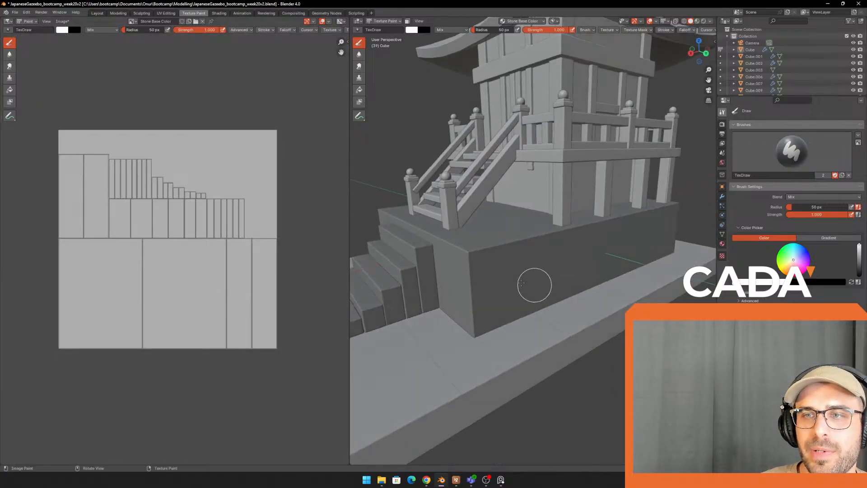
Step: Try a vertical white stroke on the UV island of the base's long side, and undo it
scroll(527, 254, "up", 1)
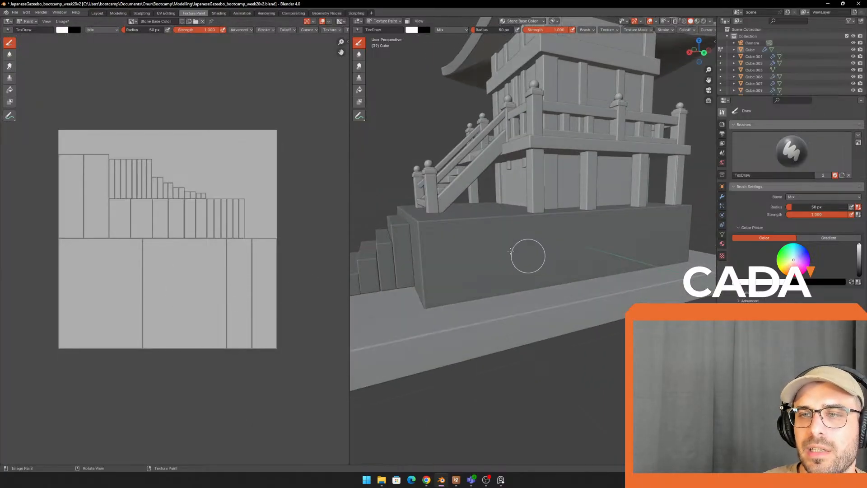
scroll(240, 288, "up", 2)
left_click_drag(275, 277, 276, 360)
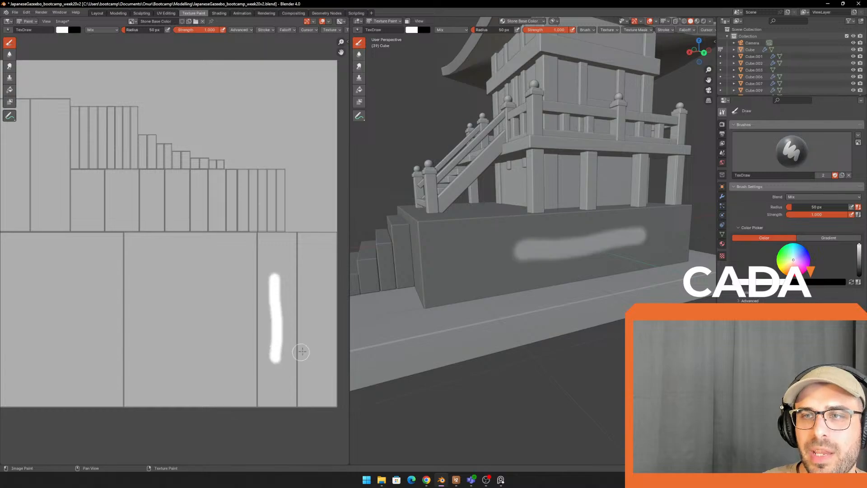
scroll(520, 298, "up", 4)
key("ctrl+z")
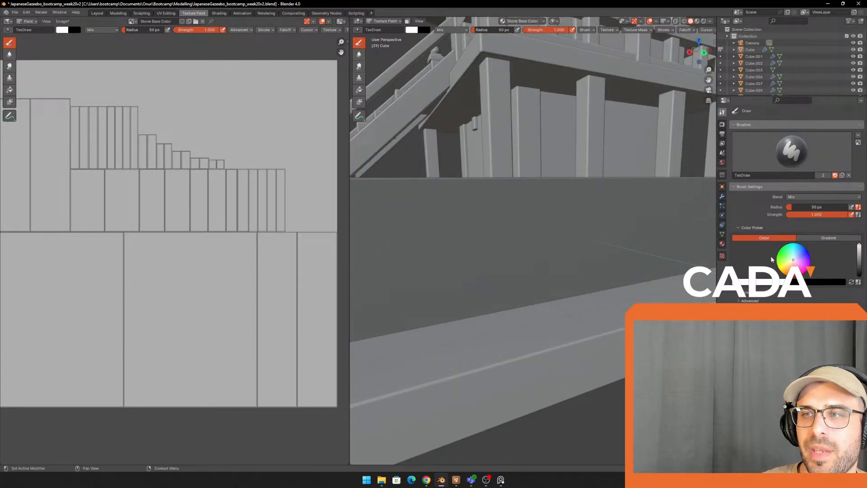
Step: Set the brush colour to pinkish red and paint a zigzag stroke on the UV island of the base's long side
left_click(803, 263)
mouse_move(270, 277)
left_mouse_down()
mouse_move(274, 351)
mouse_move(285, 319)
left_mouse_up()
key("ctrl+z")
key("ctrl+z")
key("ctrl+z")
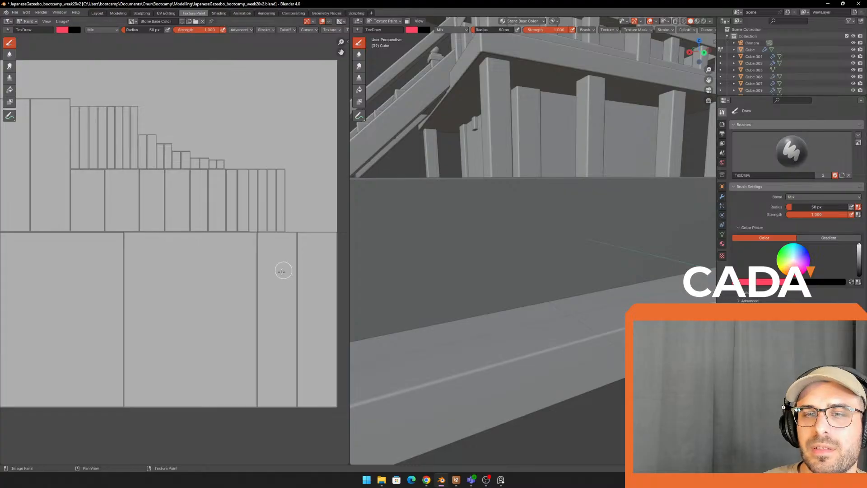
left_click_drag(283, 270, 289, 326)
Step: Display the gazebo in Rendered shading to check the paint on the stone base
left_click(703, 21)
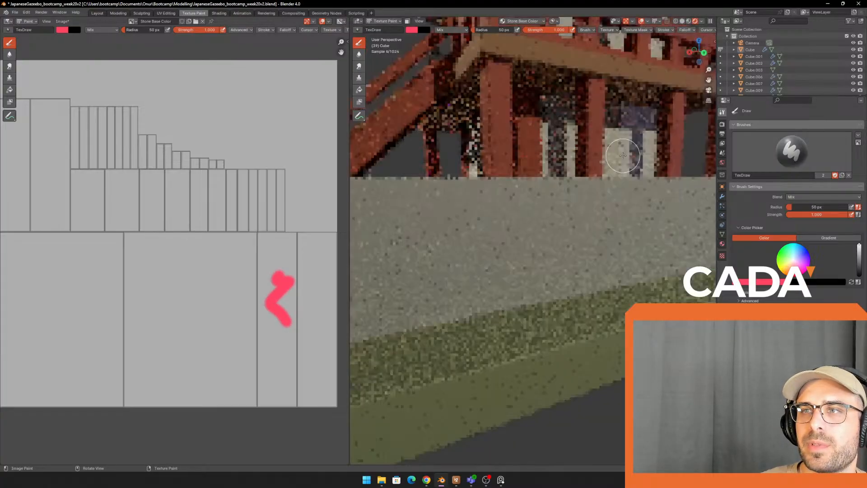
left_click(682, 21)
left_click(704, 21)
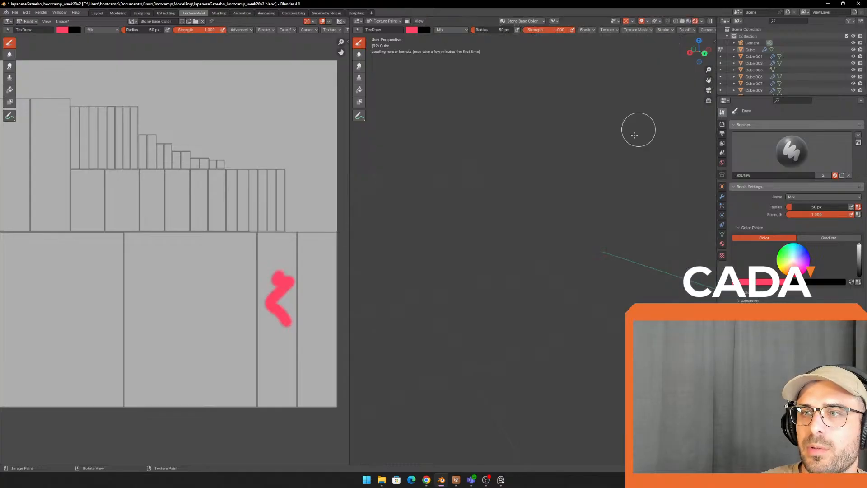
scroll(515, 267, "down", 2)
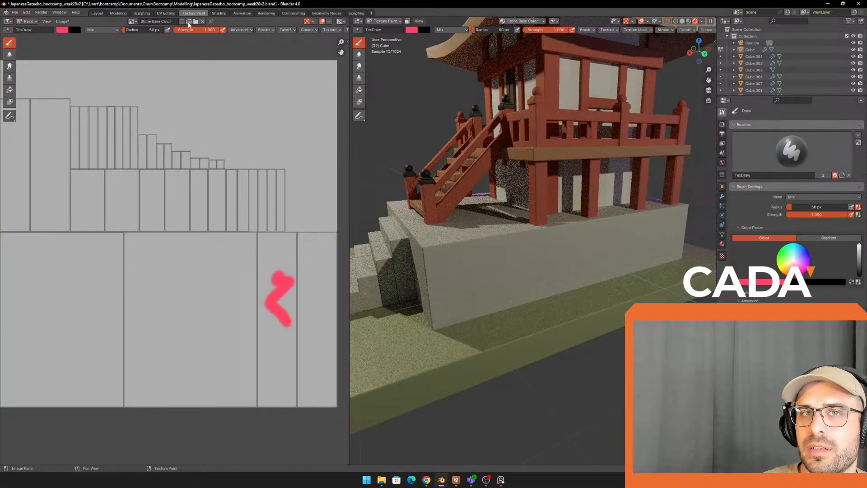
Step: Switch to the Layout workspace, select the stone base and display the scene in Rendered shading
left_click(97, 13)
left_click(491, 197)
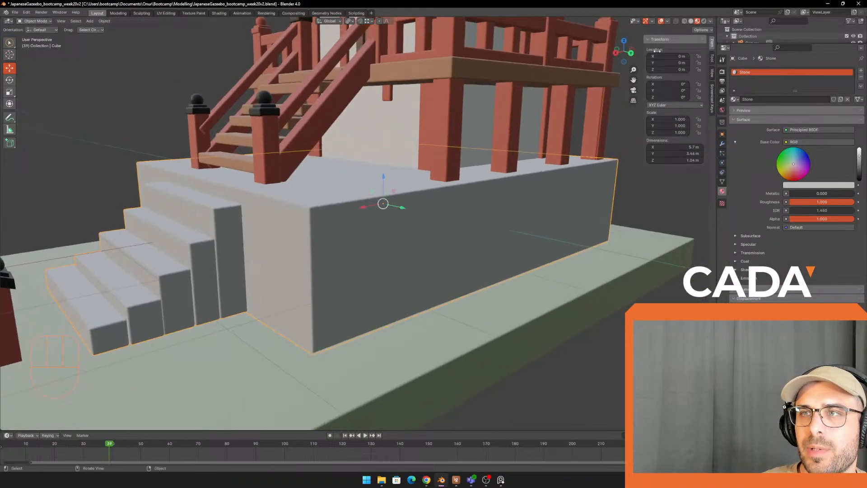
left_click(703, 21)
middle_click_drag(513, 109, 480, 127)
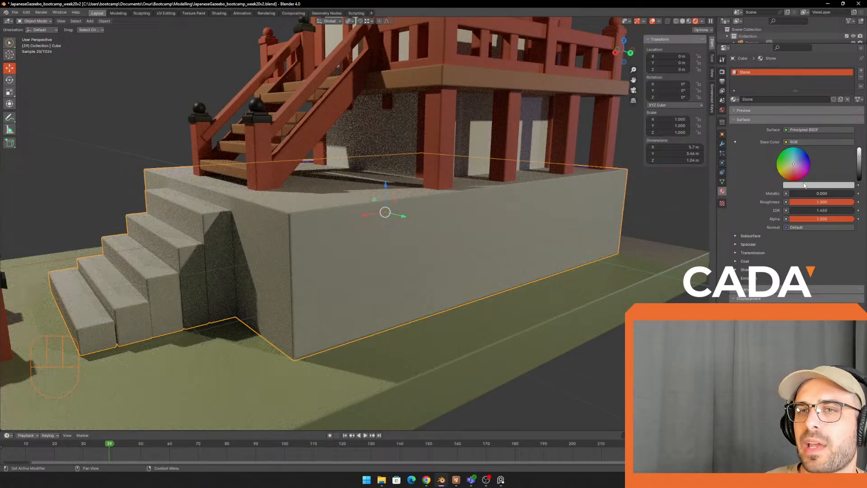
Step: Try an Attribute input as the Stone material's base colour, and undo it
left_click(815, 142)
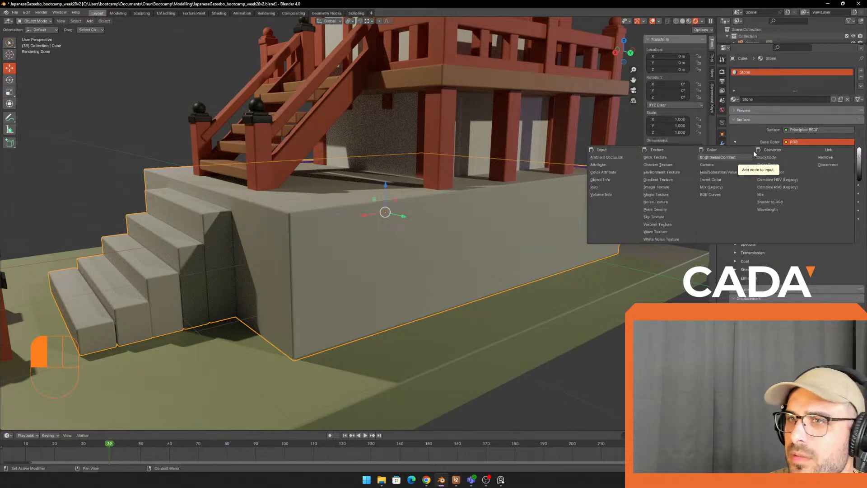
left_click(627, 172)
left_click(799, 141)
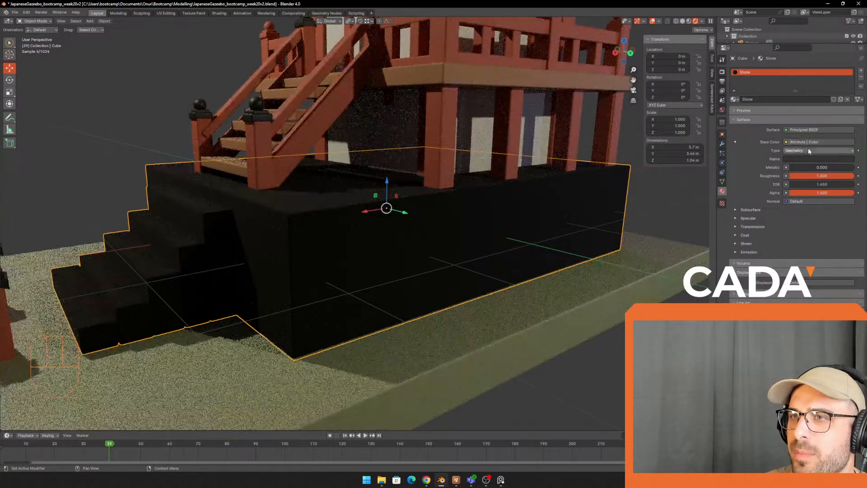
key("ctrl+z")
key("ctrl+z")
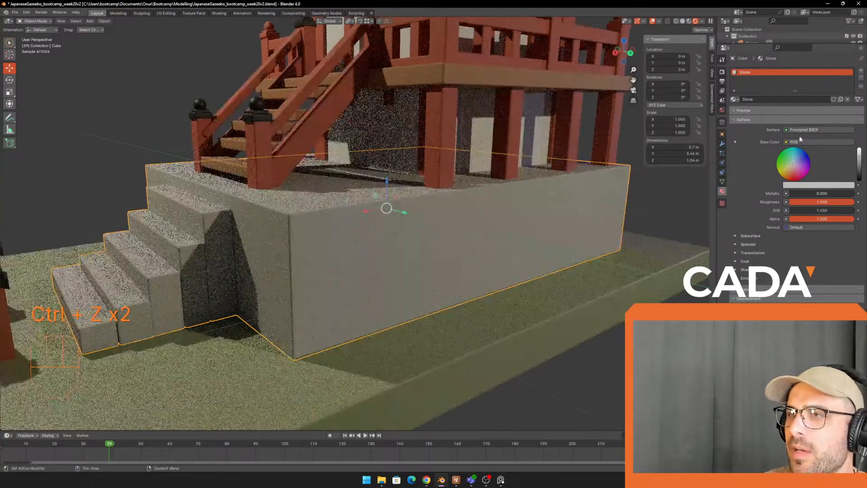
Step: Connect an Image Texture to the Stone material's base colour and assign the Stone Base Color image to it
left_click(802, 142)
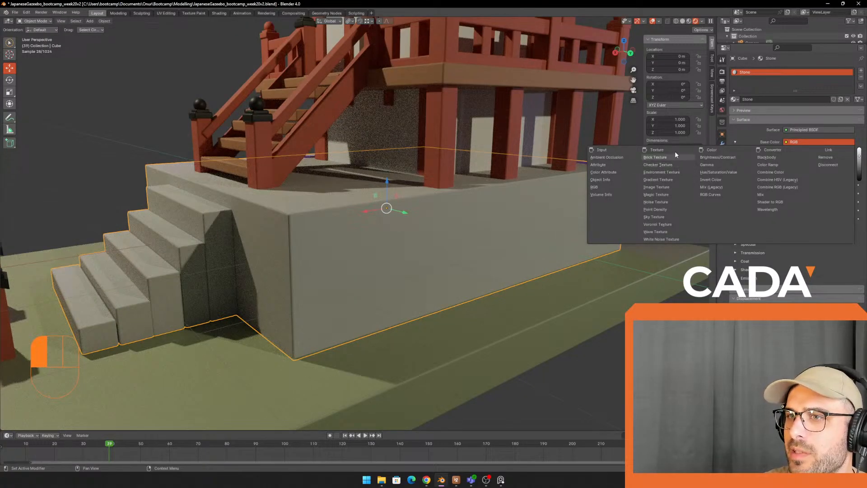
left_click(673, 187)
left_click(737, 151)
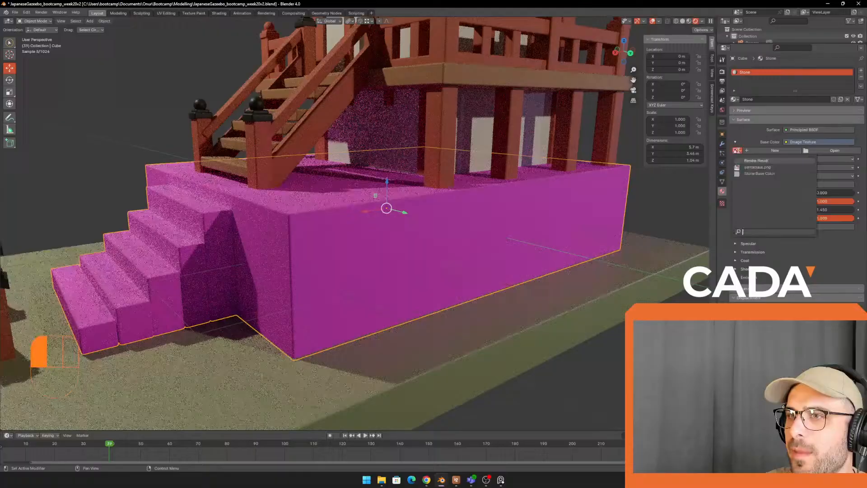
left_click(758, 173)
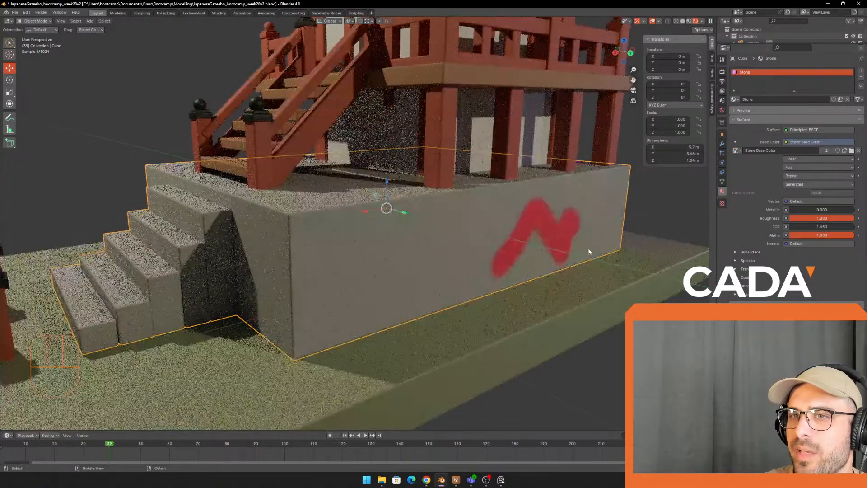
middle_click_drag(501, 244, 551, 230)
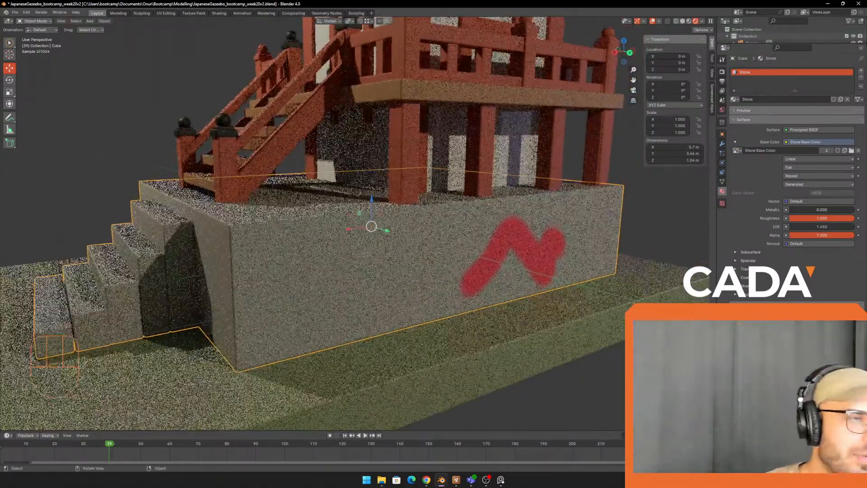
Step: Return to the Texture Paint workspace, paint another stroke below the zigzag on the base's side island, and undo it
left_click(500, 480)
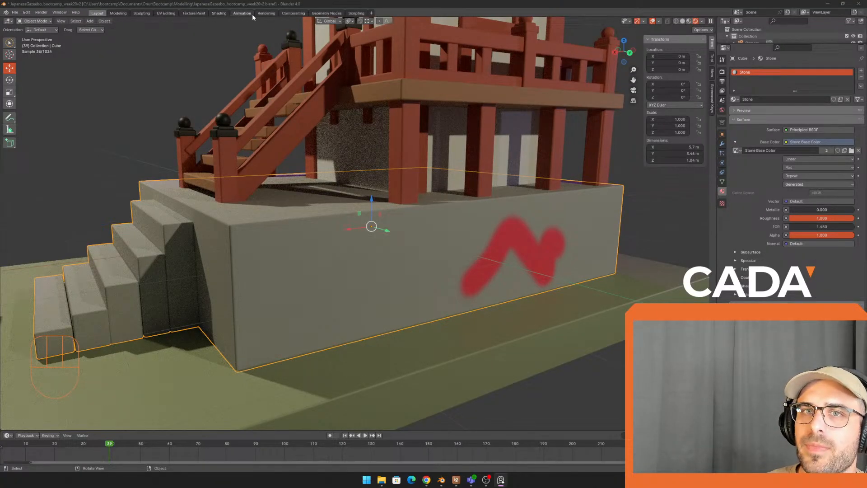
left_click(194, 13)
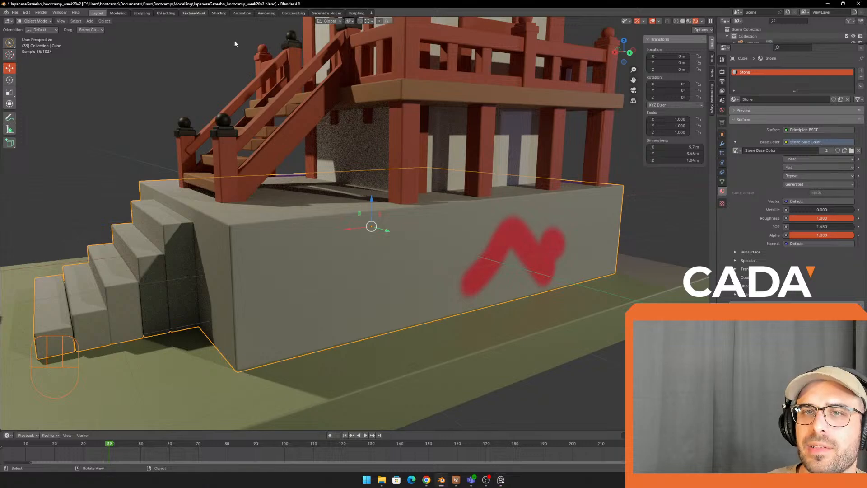
mouse_move(328, 379)
middle_mouse_down()
mouse_move(236, 289)
mouse_move(240, 310)
middle_mouse_up()
scroll(240, 310, "up", 2)
left_click_drag(239, 288, 255, 370)
middle_click_drag(257, 325, 204, 267)
key("ctrl+z")
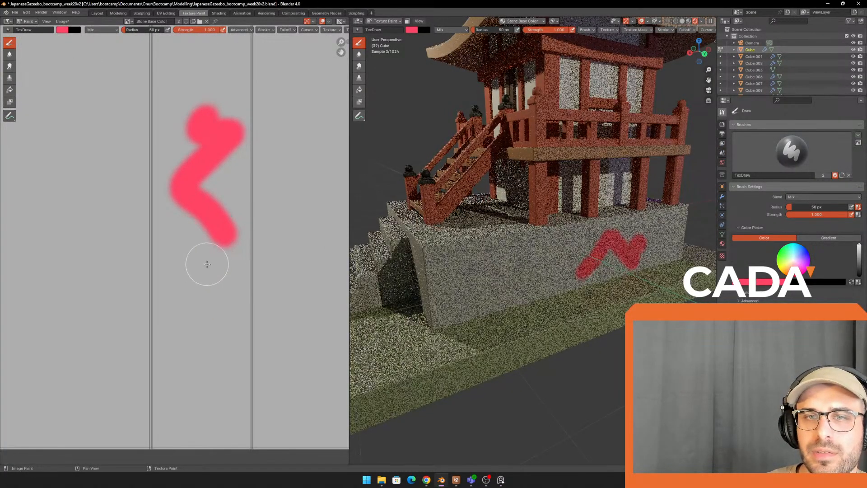
Step: Set the brush radius to 15 px and paint connected brick outlines below the zigzag on the base's side island in the image
key("f")
left_click(199, 234)
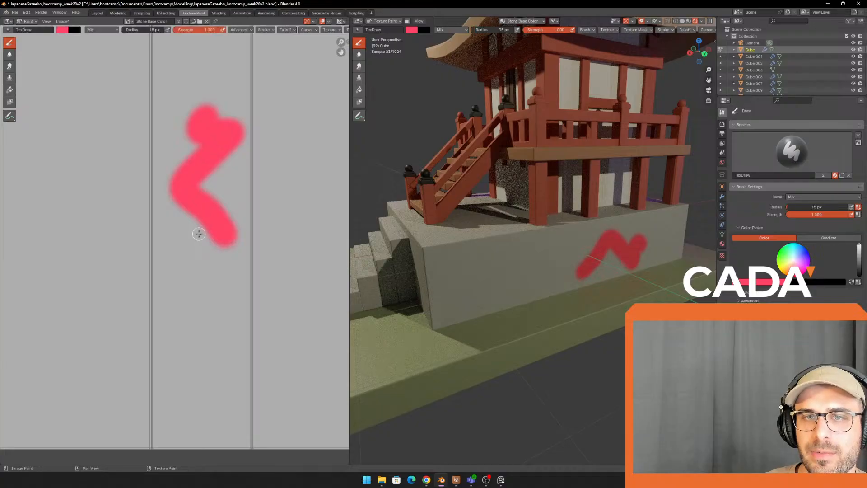
mouse_move(192, 231)
left_mouse_down()
mouse_move(171, 333)
mouse_move(155, 335)
left_mouse_up()
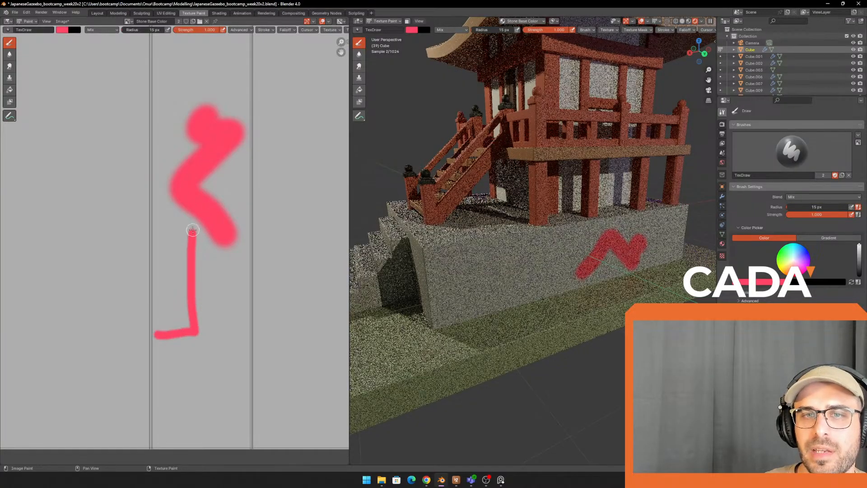
left_click_drag(155, 229, 192, 229)
left_click_drag(194, 285, 249, 281)
middle_click_drag(229, 356, 220, 279)
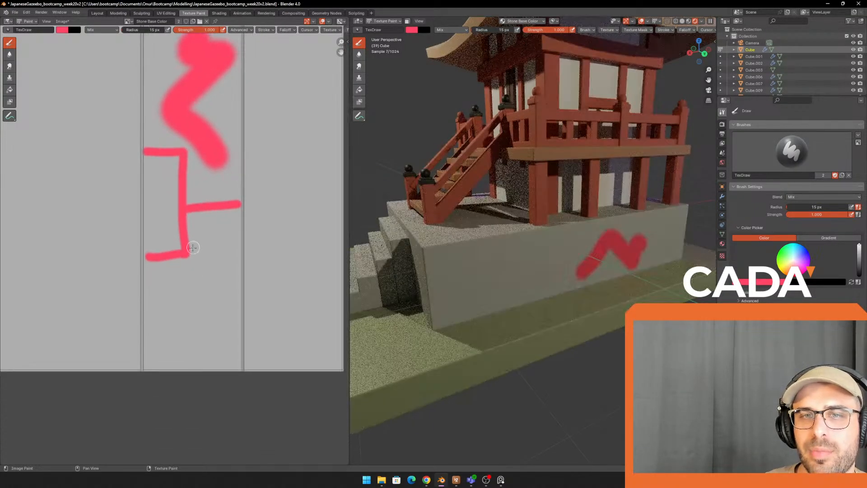
left_click_drag(186, 253, 235, 315)
Step: Paint another brick line above the zigzag, running down the side island and out to its edge
scroll(245, 235, "down", 3)
middle_click_drag(245, 235, 249, 330)
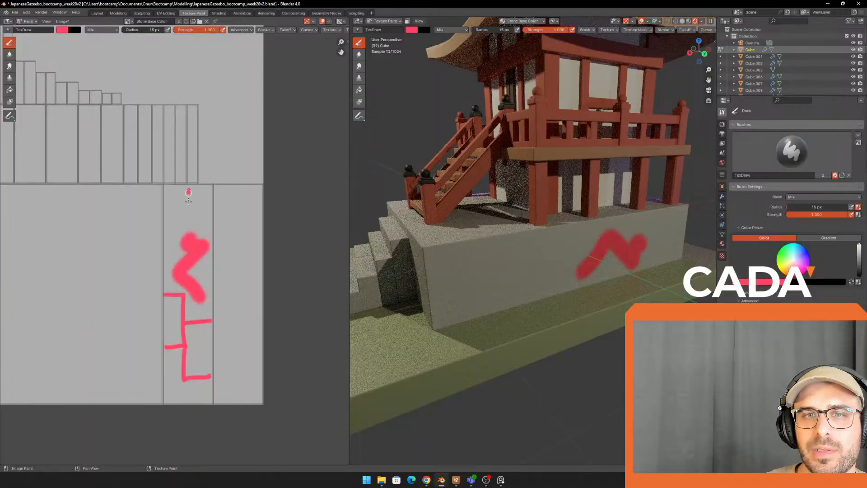
left_click_drag(188, 192, 164, 235)
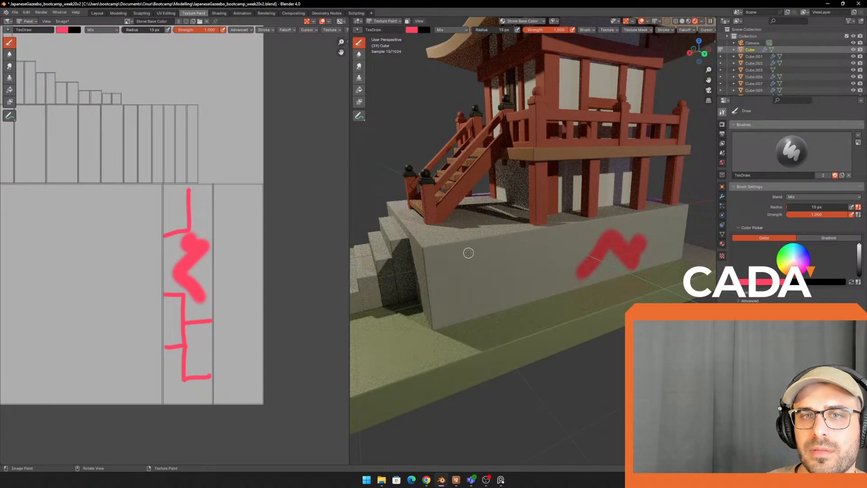
Step: Check the painted brick lines on the base in Solid shading, frame the base and return to Rendered shading
scroll(469, 253, "down", 2)
middle_click_drag(470, 253, 490, 256)
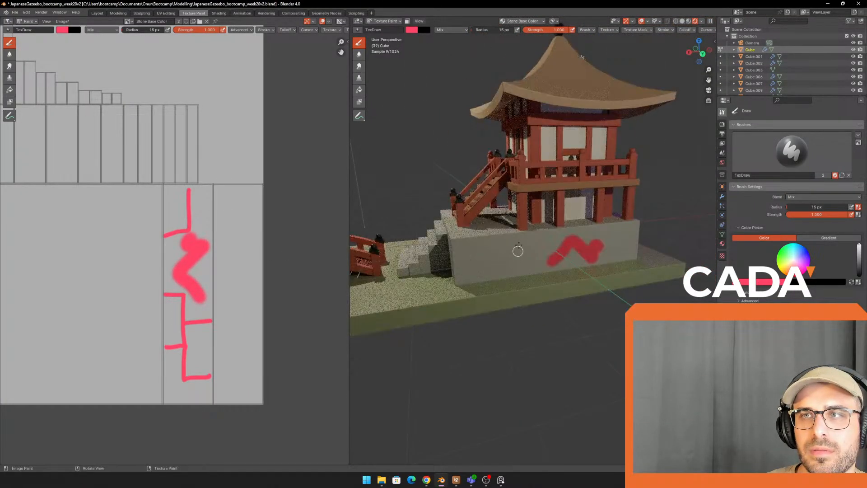
left_click(682, 21)
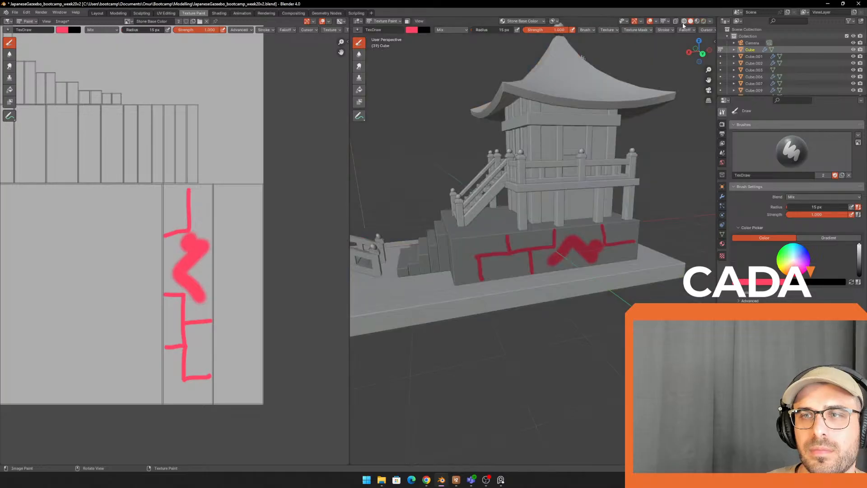
key("KP_Decimal")
left_click(704, 22)
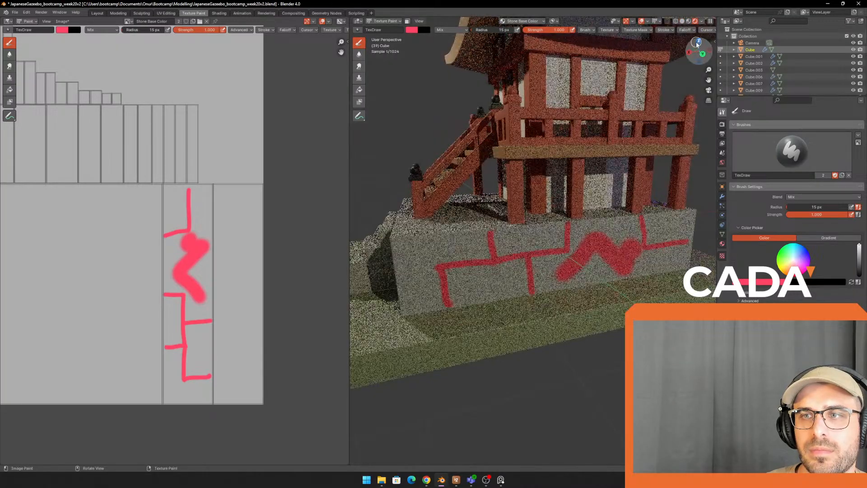
Step: Paint short strokes above and beside the zigzag on the side island in the image
middle_click_drag(556, 262, 546, 237)
scroll(538, 237, "up", 1)
left_click_drag(202, 208, 199, 231)
middle_click_drag(623, 233, 555, 237, "shift")
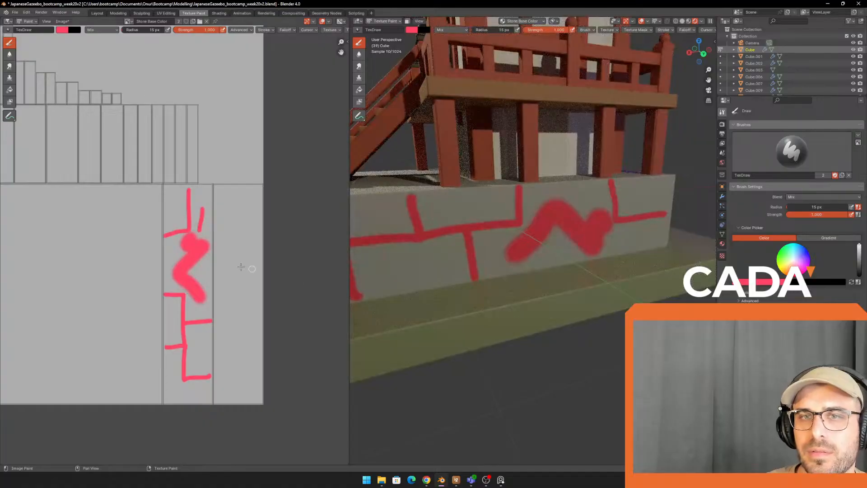
left_click_drag(191, 266, 202, 289)
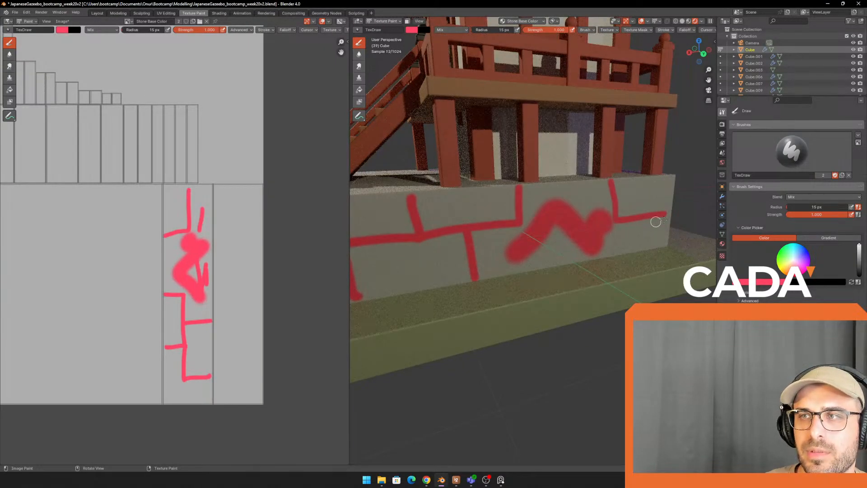
Step: Show the Stone material's properties, try reloading the Stone Base Color image, and undo it
left_click(723, 244)
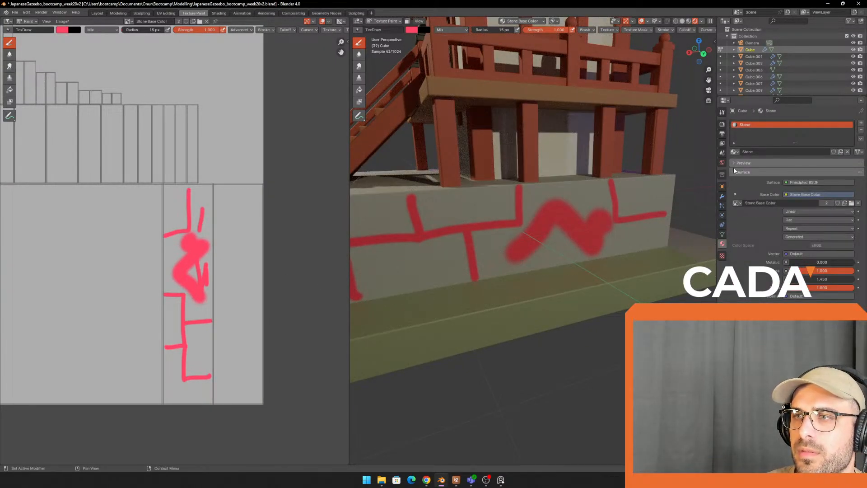
middle_click_drag(635, 171, 632, 171)
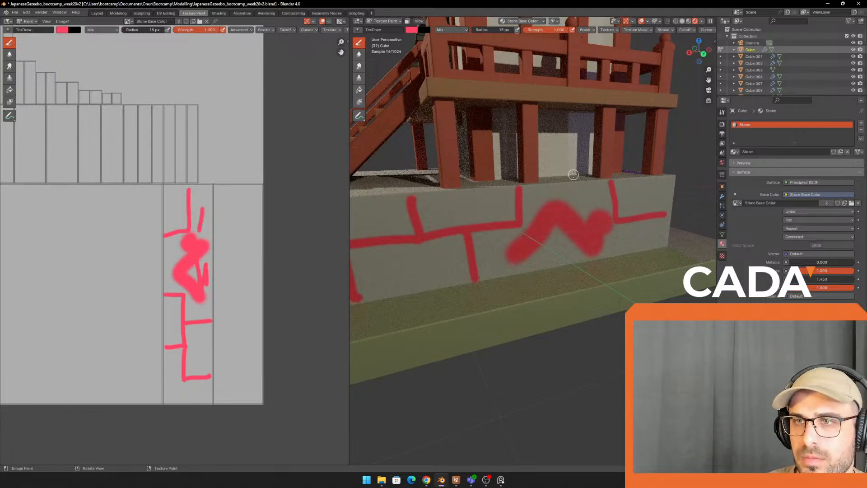
key("alt+r")
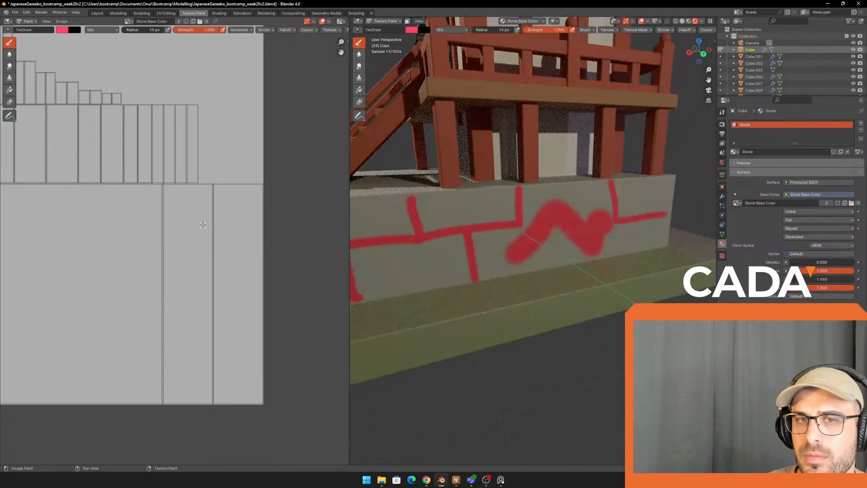
key("ctrl+z")
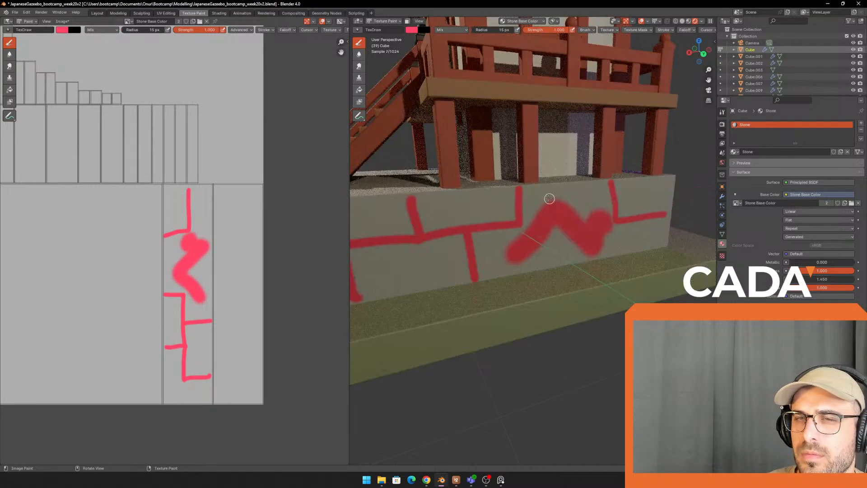
Step: Paint a stroke above the zigzag on the side island and display the model in Solid shading
mouse_move(548, 193)
middle_mouse_down()
mouse_move(449, 208)
mouse_move(654, 193)
mouse_move(609, 181)
mouse_move(603, 144)
middle_mouse_up()
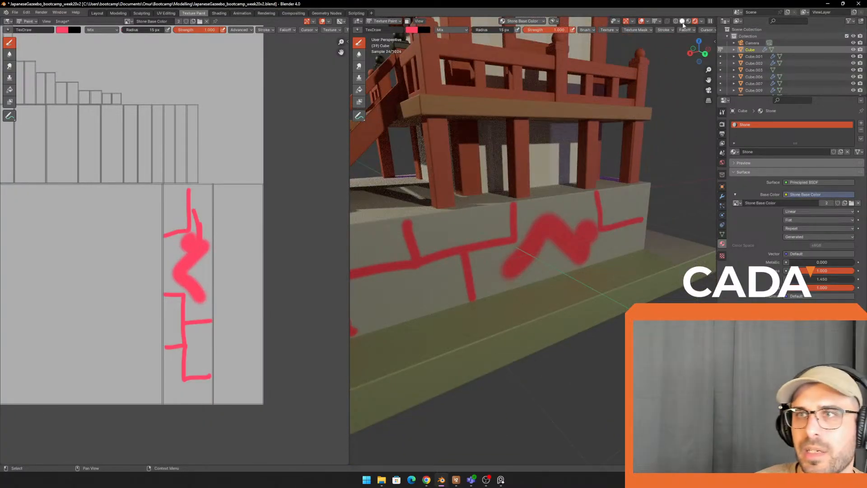
left_click(682, 22)
scroll(672, 88, "up", 3)
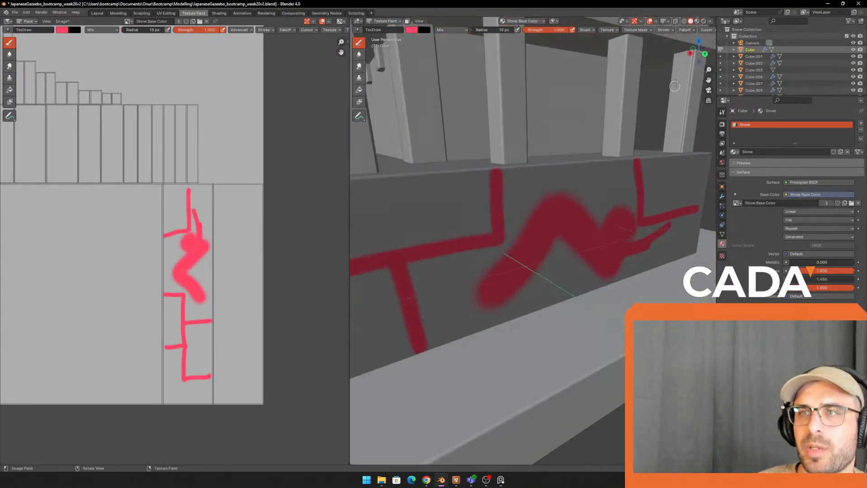
left_click(703, 21)
left_click(691, 21)
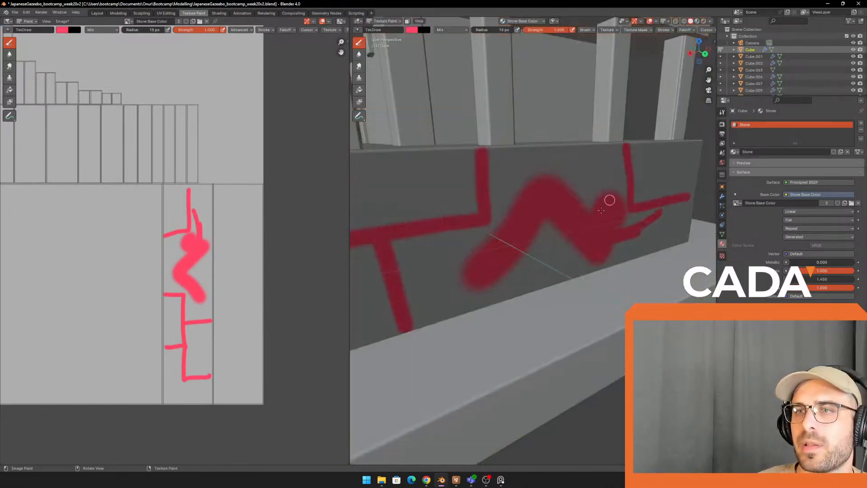
Step: Paint directly on the 3D base, extending the brick lines to the stair-side corner and adding small marks inside the bricks
scroll(600, 211, "down", 5)
scroll(480, 225, "up", 5)
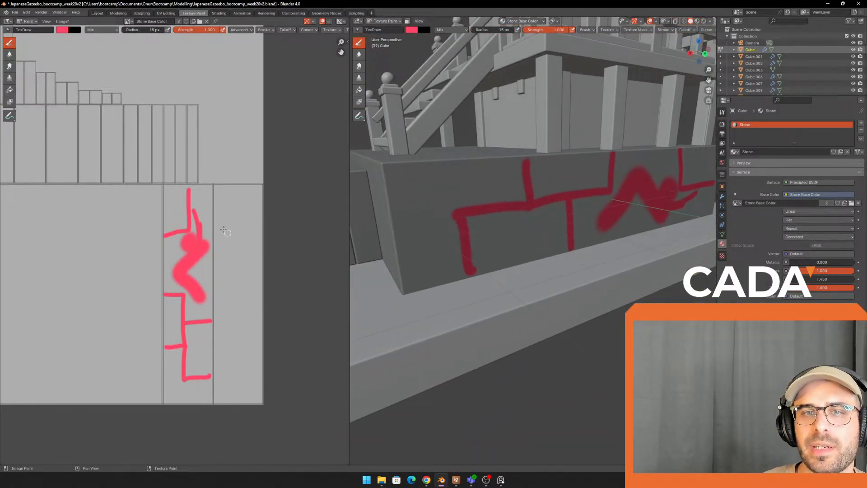
scroll(470, 211, "up", 3)
scroll(461, 202, "down", 3)
middle_click_drag(460, 201, 517, 230)
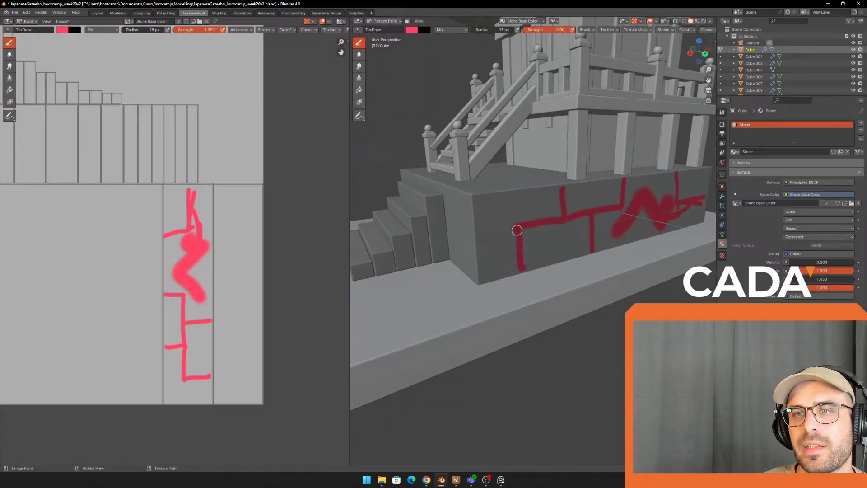
mouse_move(517, 230)
left_mouse_down()
mouse_move(474, 233)
mouse_move(471, 197)
left_mouse_up()
middle_click_drag(523, 218, 532, 245)
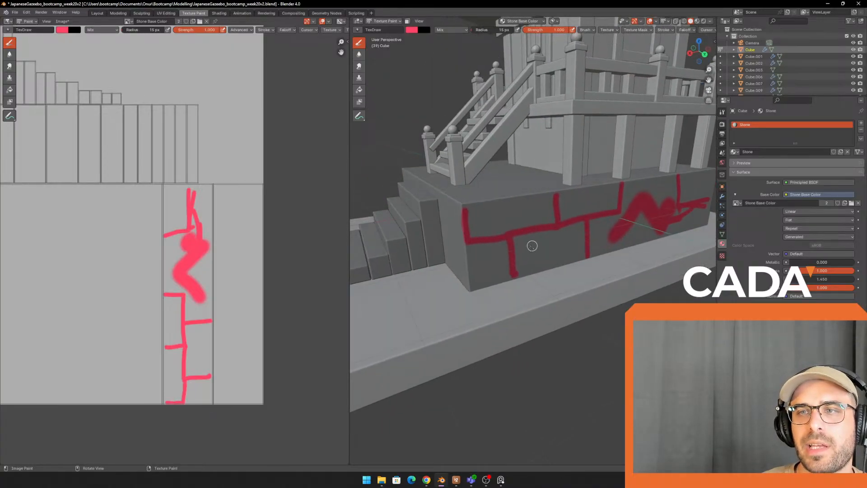
scroll(197, 299, "down", 2)
left_click_drag(548, 252, 536, 258)
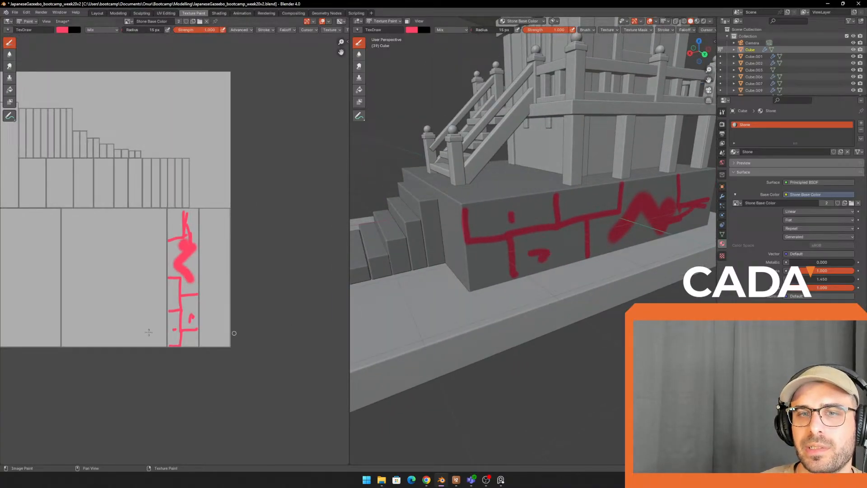
Step: Paint a rectangle outline and a small mark beside it on the base's top face in the 3D view
middle_click_drag(599, 239, 547, 262)
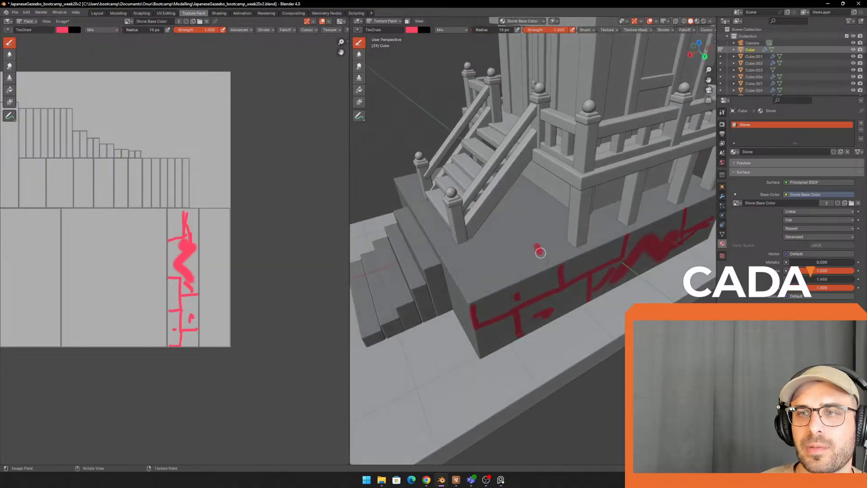
mouse_move(547, 262)
left_mouse_down()
mouse_move(533, 248)
mouse_move(489, 284)
mouse_move(547, 261)
left_mouse_up()
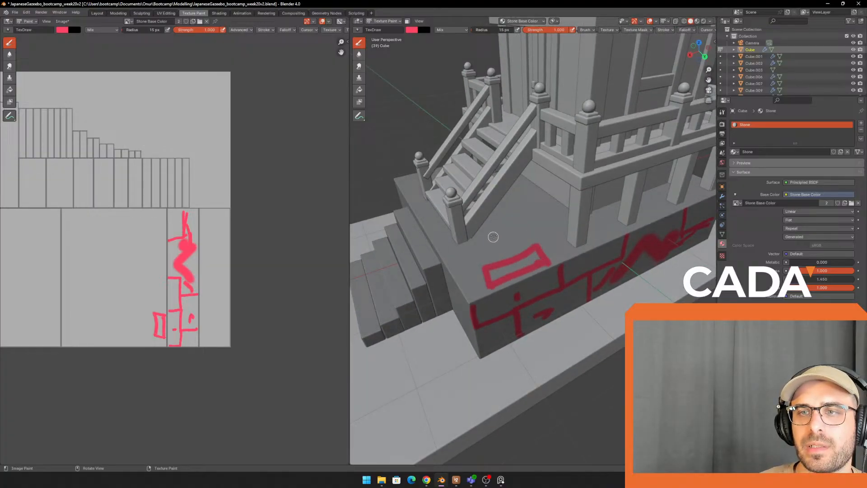
left_click_drag(506, 232, 518, 236)
middle_click_drag(592, 291, 548, 256)
scroll(586, 251, "down", 3)
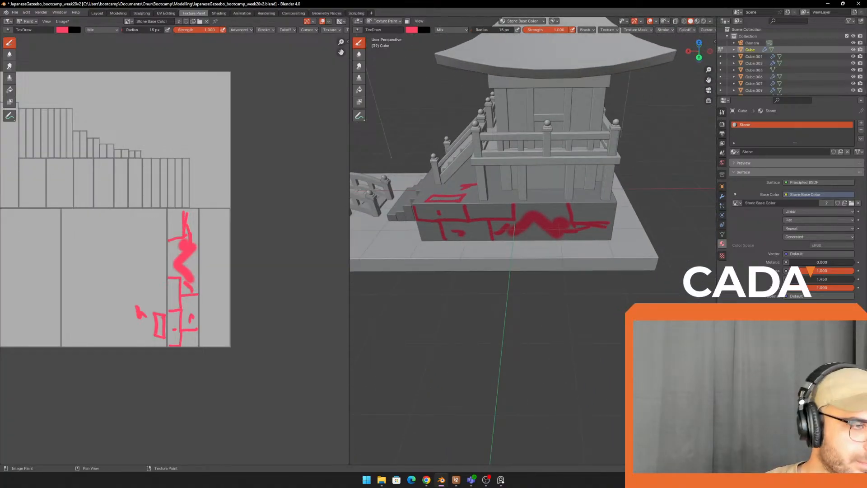
mouse_move(570, 221)
middle_mouse_down()
mouse_move(555, 234)
mouse_move(559, 228)
middle_mouse_up()
scroll(560, 228, "up", 2)
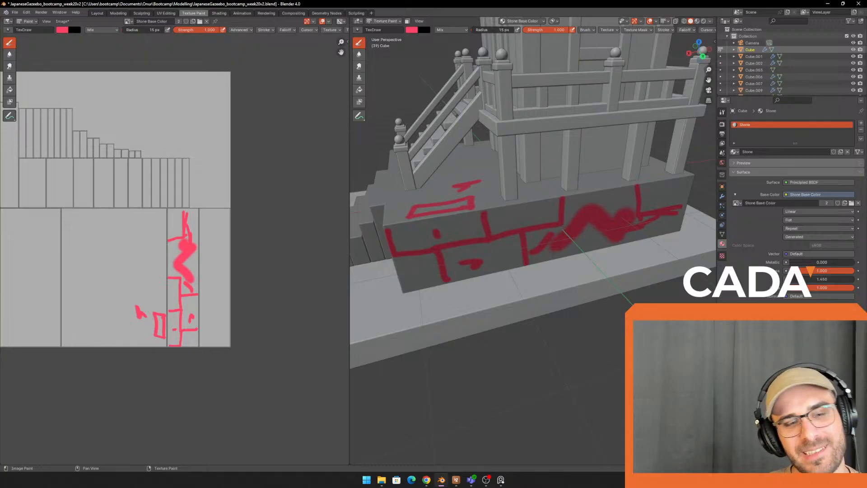
Step: View the painted base in Rendered and Material Preview shading, and paint a line along its upper edge
key("alt+Tab")
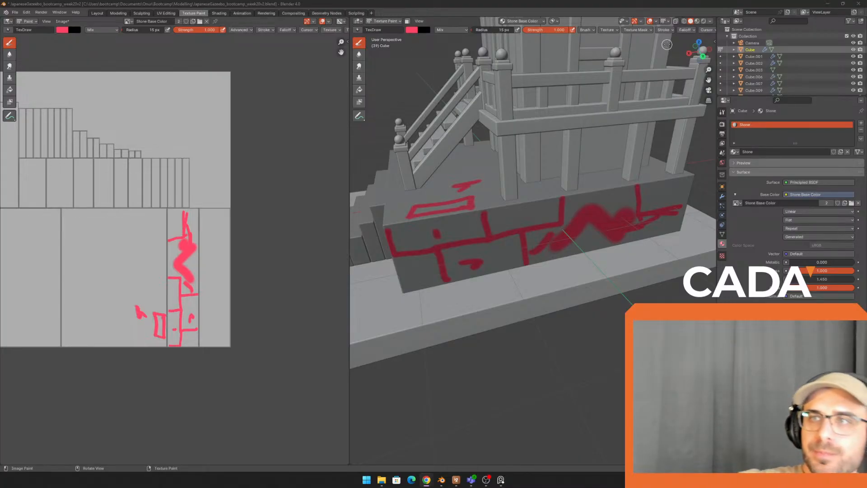
left_click(704, 21)
scroll(422, 216, "up", 5)
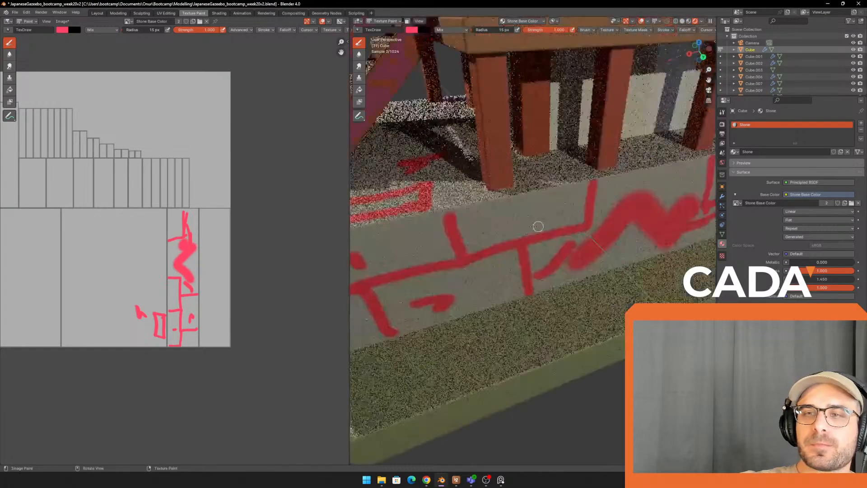
mouse_move(448, 212)
middle_mouse_down("shift")
mouse_move(560, 208)
mouse_move(540, 207)
middle_mouse_up("shift")
left_click(688, 21)
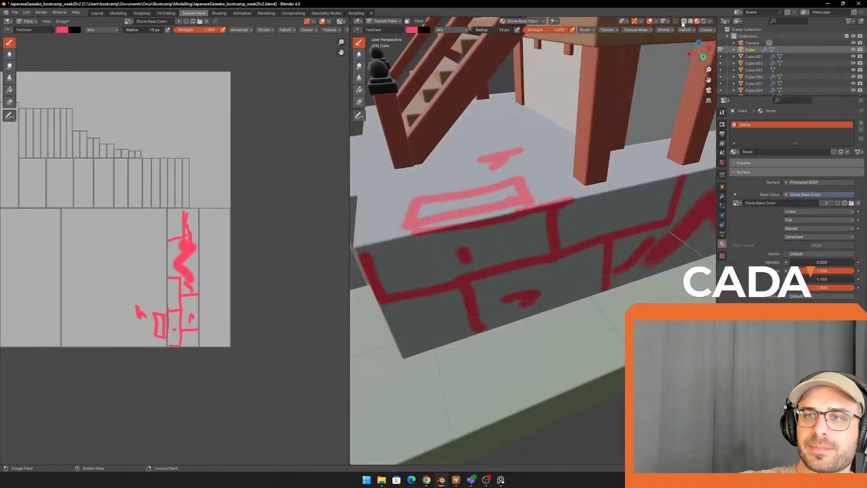
scroll(497, 219, "down", 5)
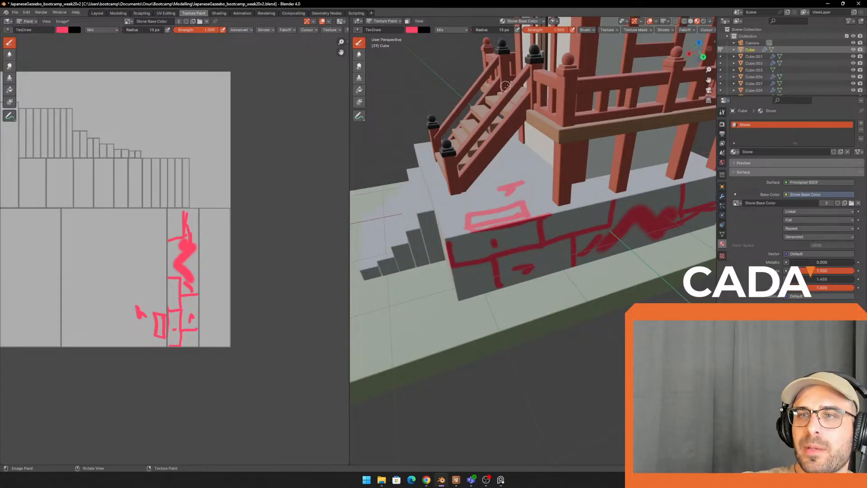
middle_click_drag(505, 86, 504, 82)
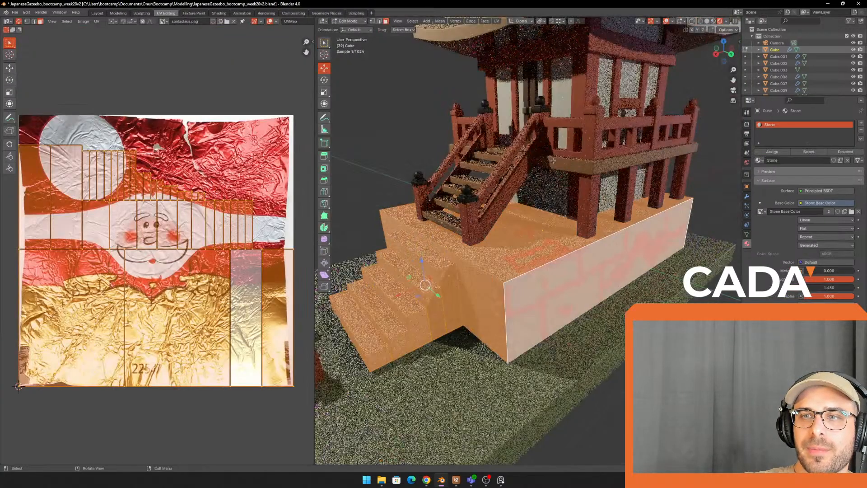
Step: Switch to the UV Editing workspace, alternately select and deselect all of the base's faces, and finish by clearing the selection
middle_click_drag(456, 118, 401, 100)
left_click(401, 101)
middle_click_drag(533, 149, 495, 139)
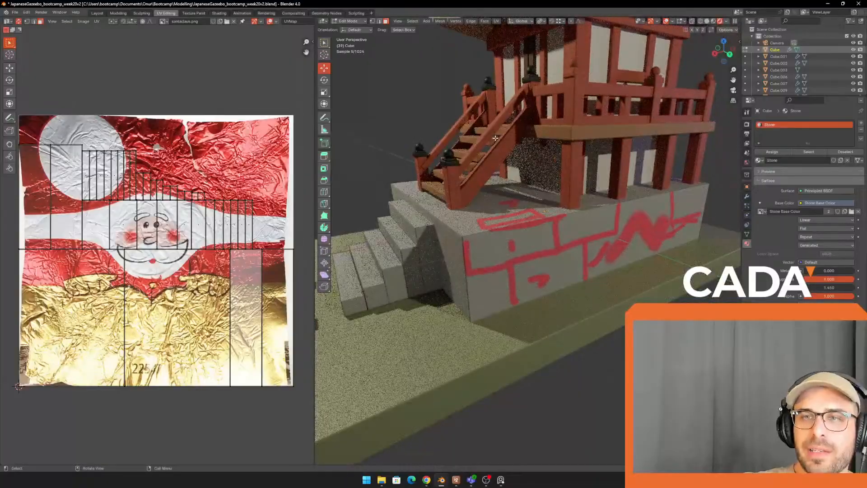
key("a")
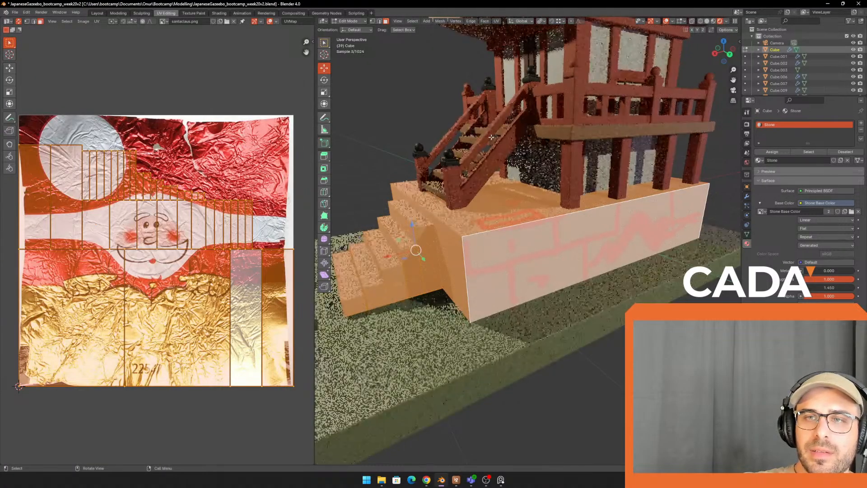
key("alt+a")
key("a")
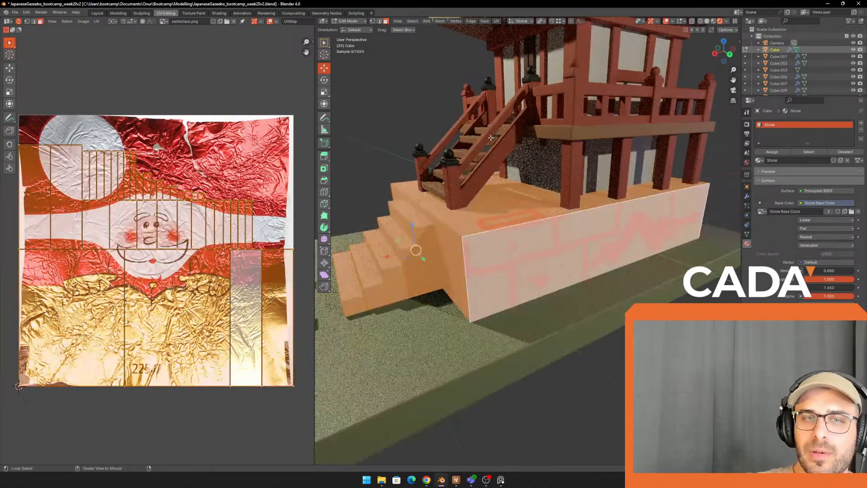
key("alt+a")
key("a")
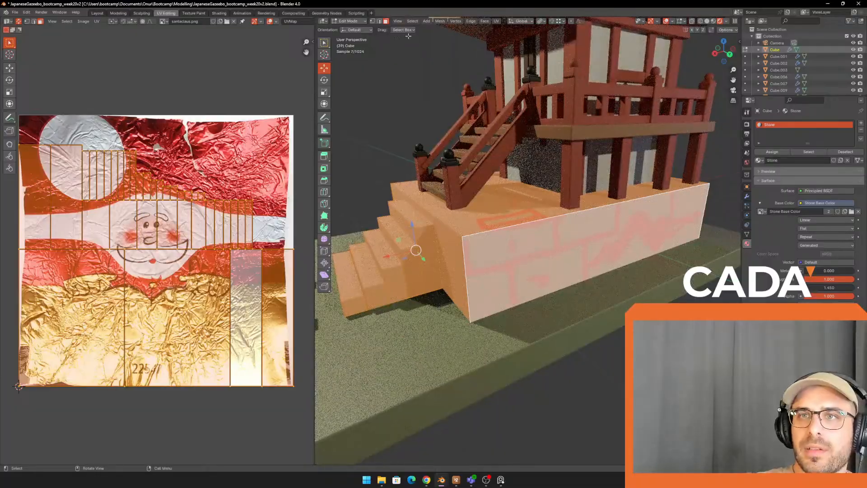
left_click(413, 21)
left_click(420, 35)
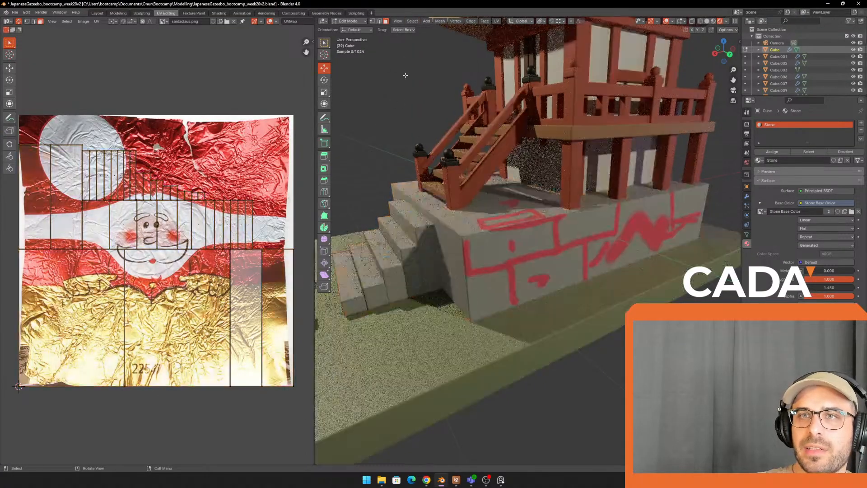
Step: Select all of the base's faces, call up the unwrap options, and return to the Texture Paint workspace
left_click(412, 22)
left_click(418, 29)
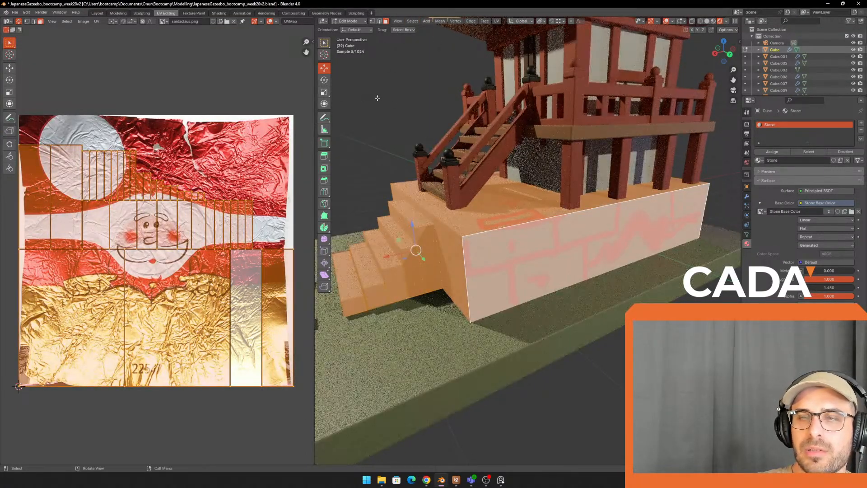
key("u")
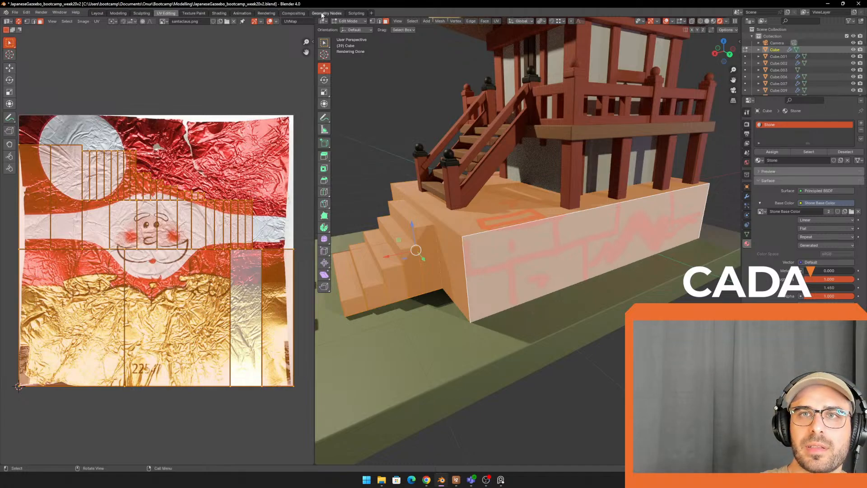
left_click(204, 12)
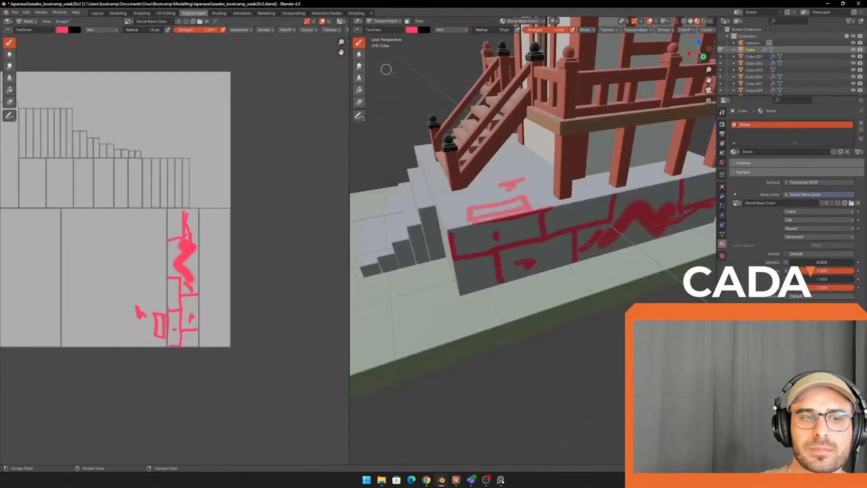
middle_click_drag(576, 167, 581, 180)
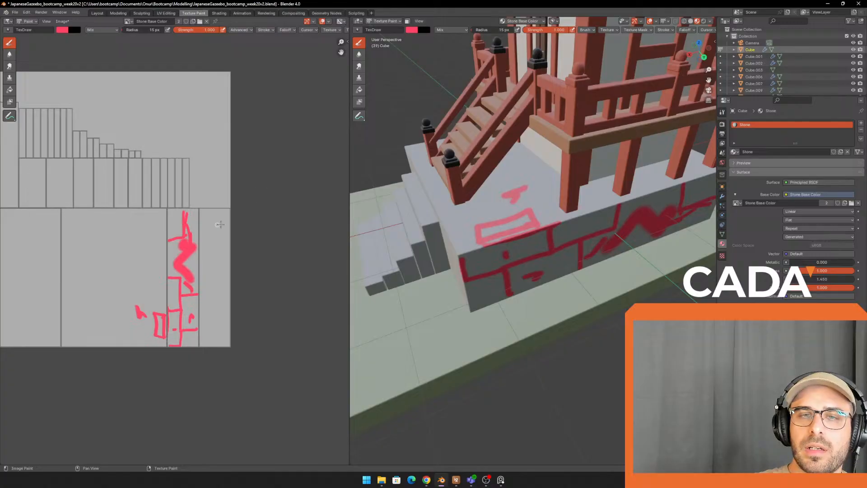
Step: Paint loose pink strokes across neighbouring UV islands in the Stone Base Color image and on the base's top and front faces
middle_click_drag(220, 224, 210, 236)
scroll(175, 249, "up", 2)
scroll(175, 250, "down", 1)
mouse_move(217, 249)
left_mouse_down()
mouse_move(110, 304)
mouse_move(190, 230)
left_mouse_up()
middle_click_drag(559, 234, 564, 221)
mouse_move(555, 195)
left_mouse_down()
mouse_move(524, 187)
mouse_move(492, 236)
left_mouse_up()
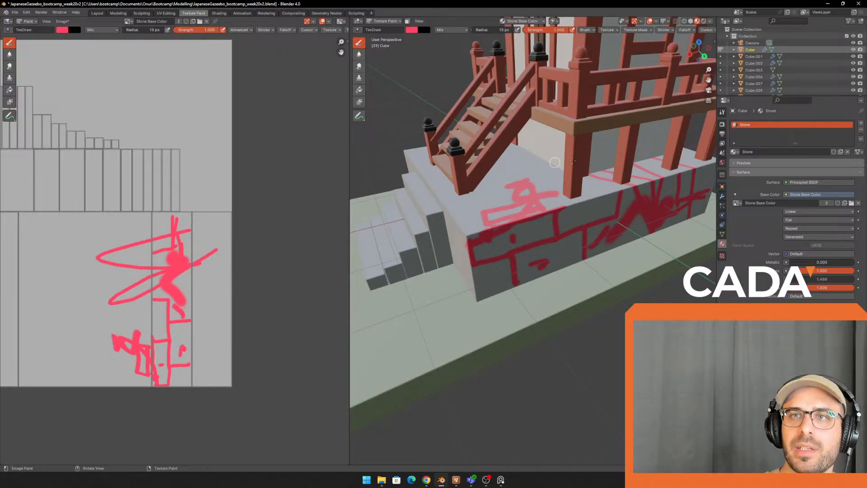
Step: Paint pink strokes down the base's stair-side faces and the ends of the stone steps in the 3D view
left_click(386, 21)
scroll(539, 237, "down", 3)
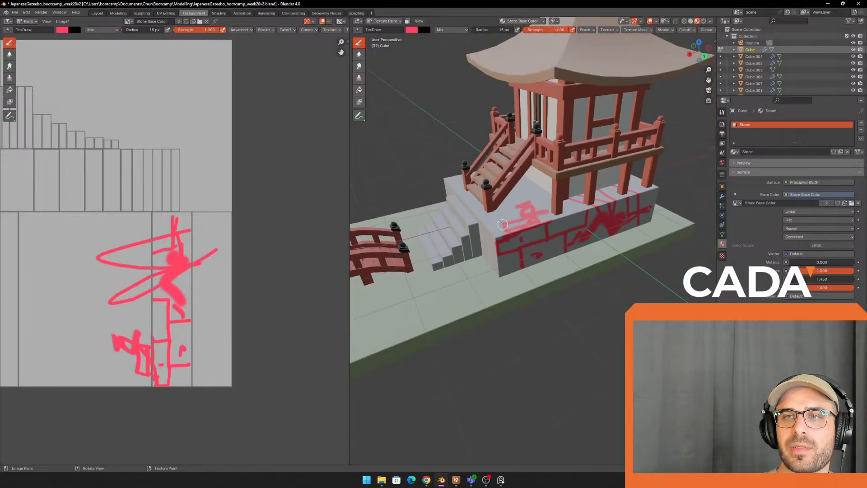
mouse_move(491, 220)
left_mouse_down()
mouse_move(493, 253)
mouse_move(479, 255)
left_mouse_up()
scroll(499, 224, "up", 1)
Step: Switch the texture-painting target between the red wood stair rails and the stone base, finishing on the base
key("alt+q")
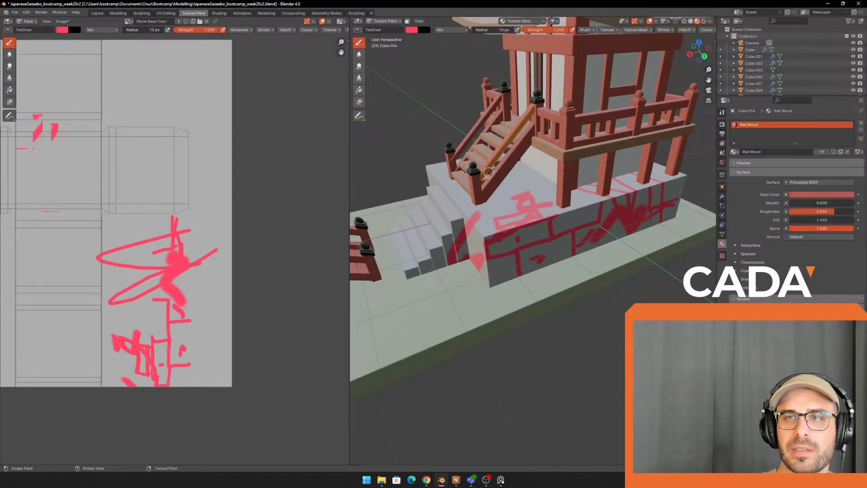
scroll(519, 226, "up", 3)
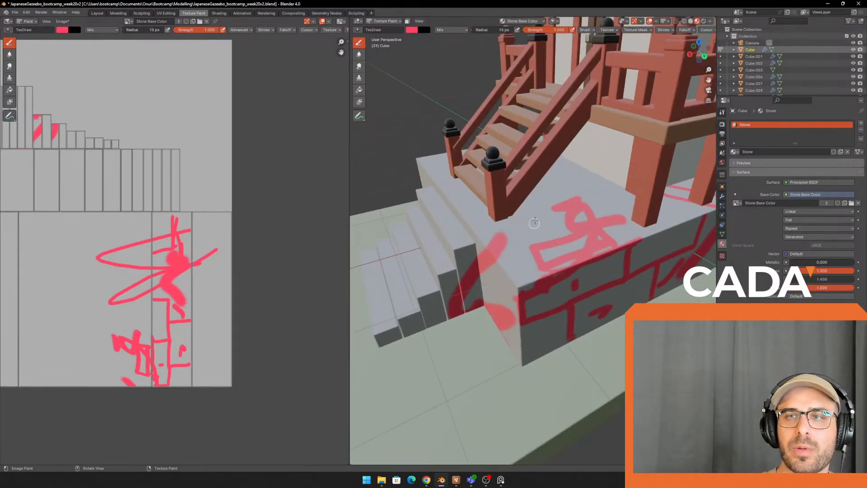
key("alt+q")
scroll(536, 210, "down", 5)
scroll(545, 190, "up", 5)
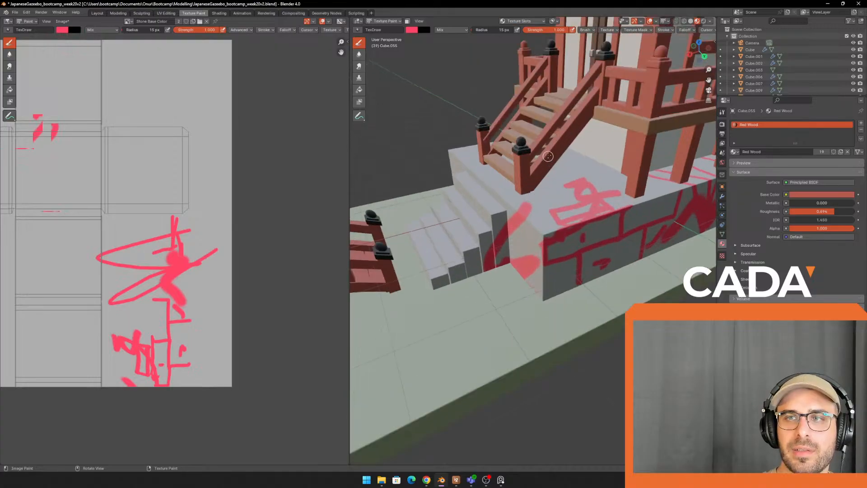
key("alt+q")
scroll(562, 230, "down", 5)
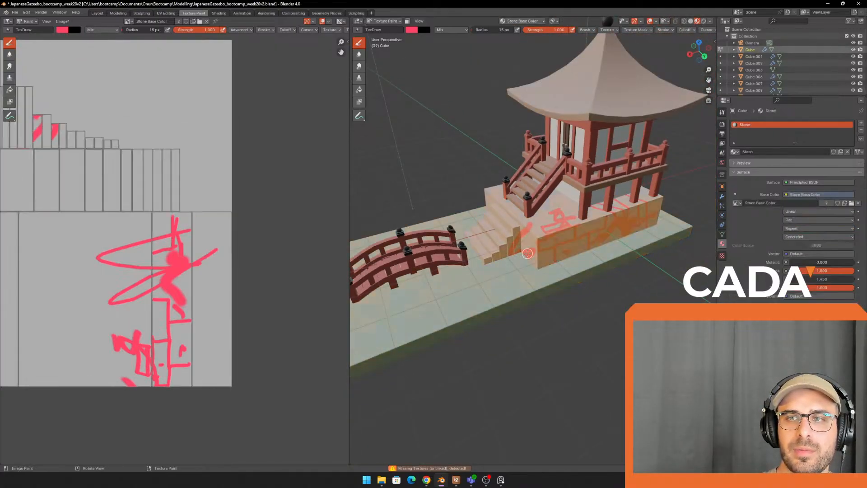
scroll(570, 237, "up", 3)
scroll(571, 239, "down", 5)
scroll(556, 239, "up", 8)
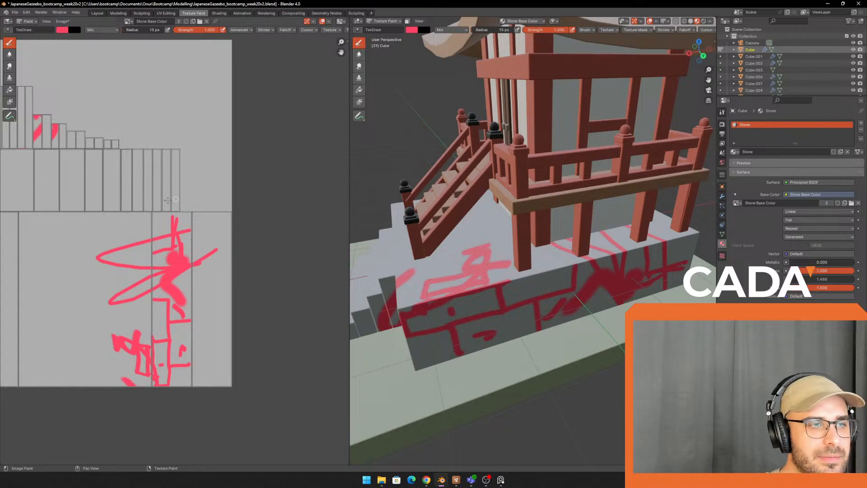
Step: Bring the gazebo reference photo over the 3D view, shorten its window, and zoom in on the stone stairs and base
key("alt+Tab")
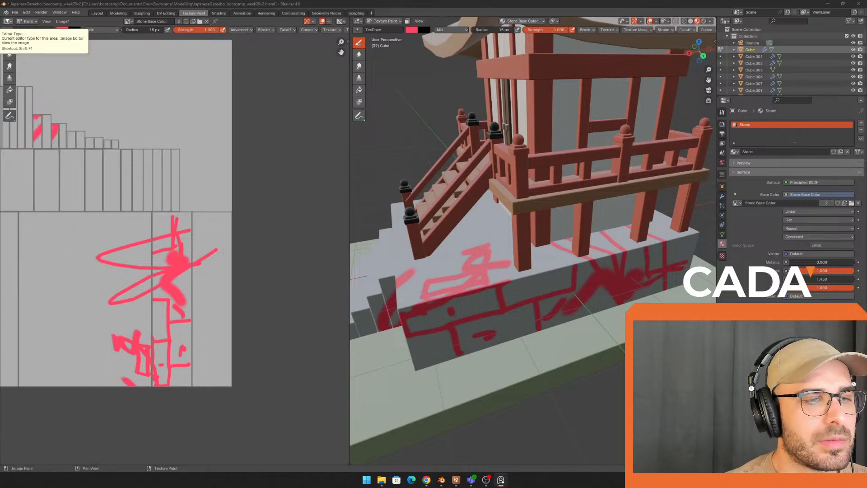
scroll(518, 275, "down", 8)
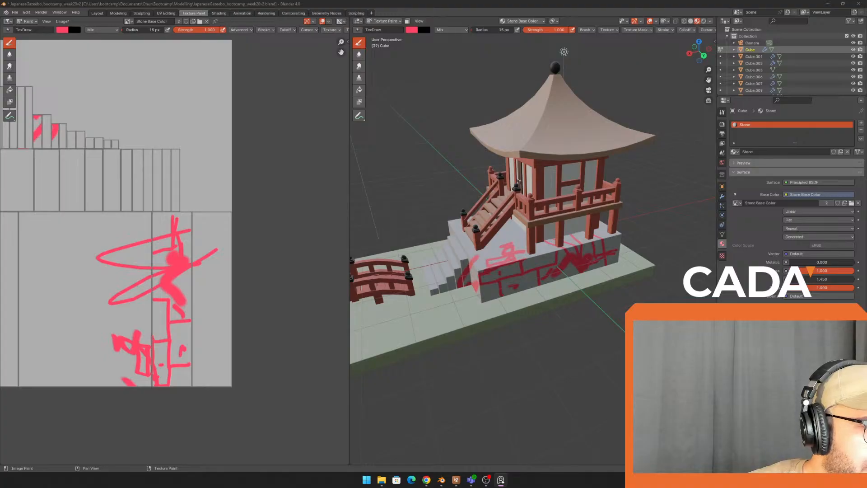
right_click_drag(0, 186, 735, 157)
scroll(727, 187, "down", 1)
scroll(727, 189, "up", 1)
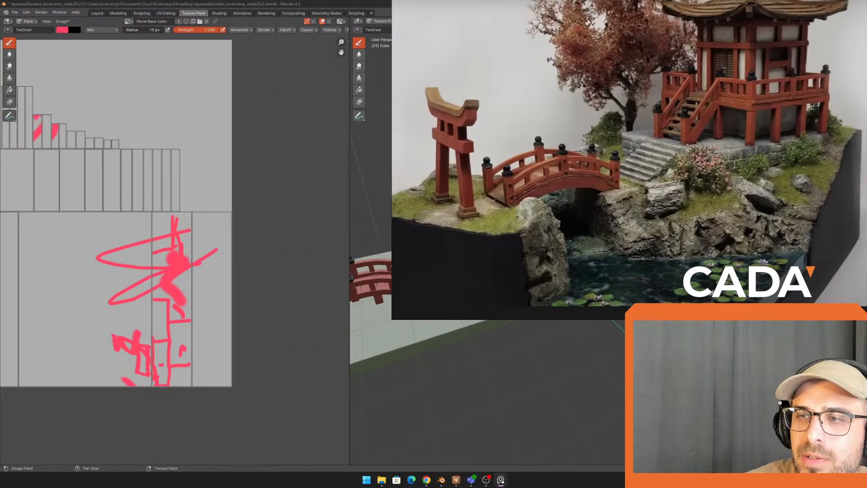
left_click_drag(704, 319, 673, 216)
scroll(724, 146, "up", 3)
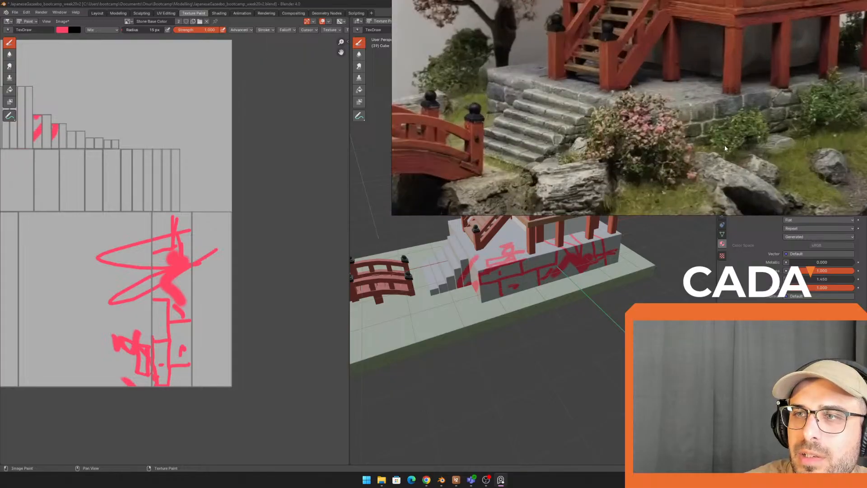
Step: Narrow and shorten the reference photo's window, keeping its stonework in view, and frame the painted base beneath it
middle_click_drag(622, 105, 613, 111)
mouse_move(392, 95)
left_mouse_down()
mouse_move(476, 97)
mouse_move(450, 99)
left_mouse_up()
middle_click_drag(578, 131, 609, 124)
right_click(557, 358)
middle_click_drag(595, 312, 608, 334)
scroll(607, 317, "up", 3)
middle_click_drag(617, 289, 596, 332)
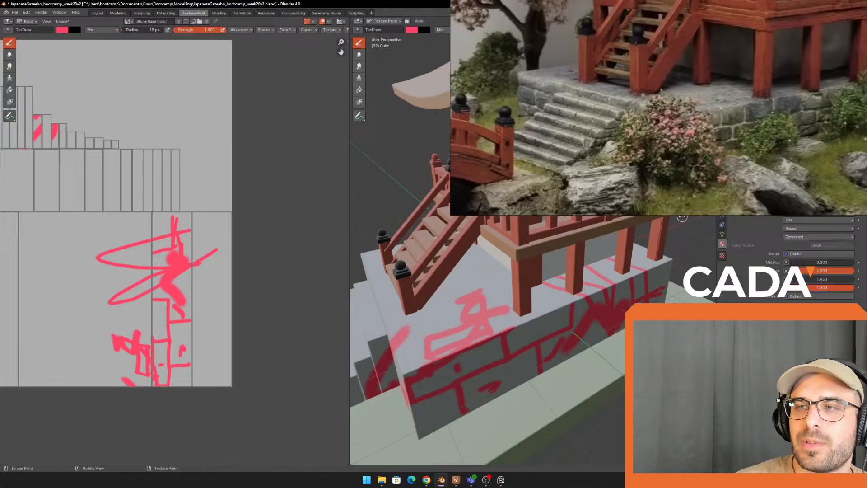
left_click_drag(685, 215, 685, 157)
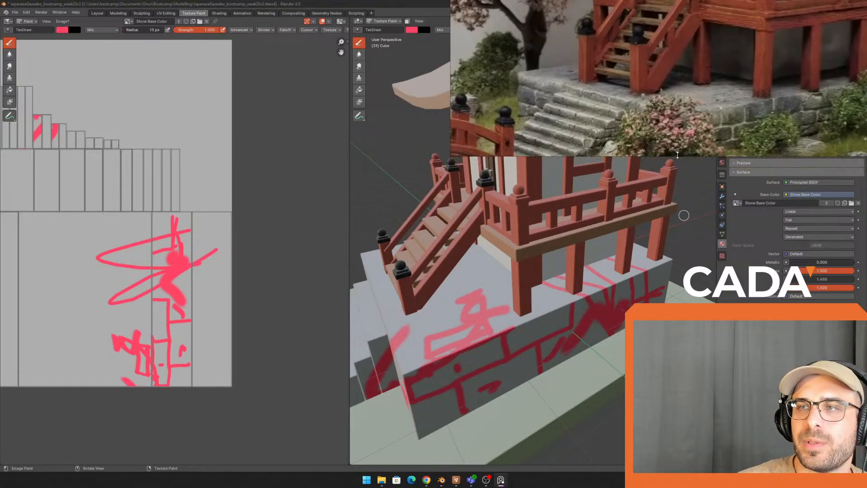
scroll(662, 295, "down", 3)
middle_click_drag(660, 294, 533, 249)
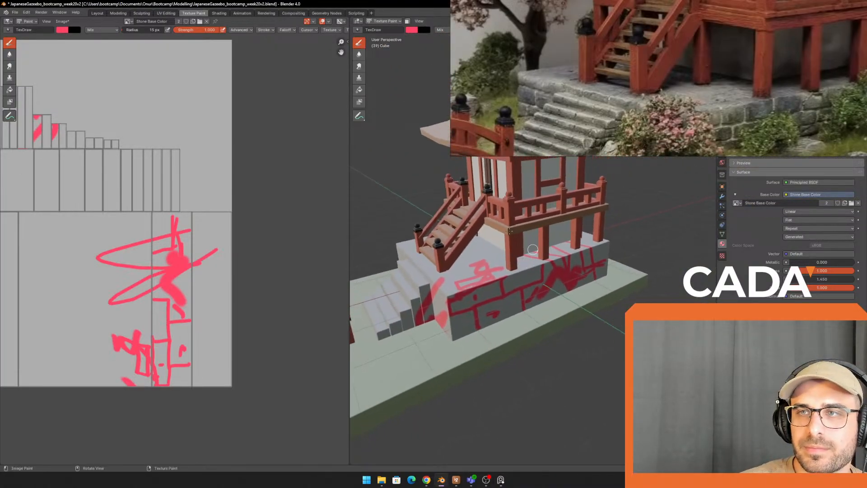
Step: Sample the plain grey of the Stone Base Color image as the brush colour
left_click(65, 30)
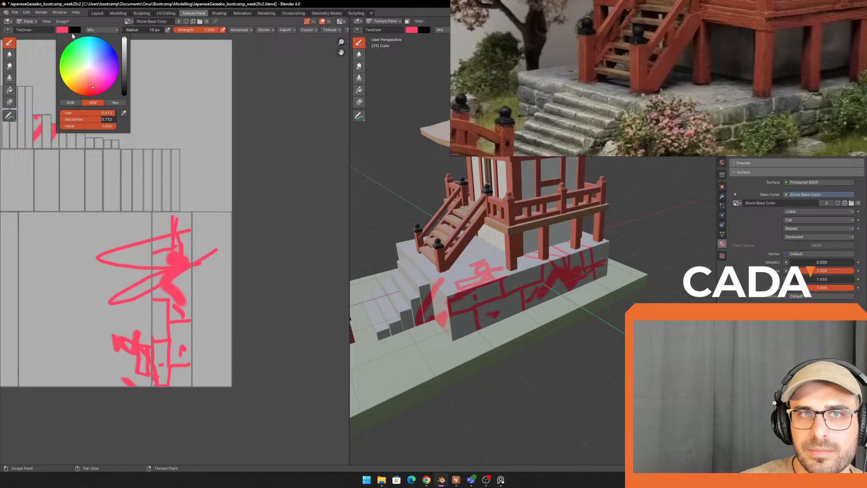
left_click(123, 113)
left_click(189, 134)
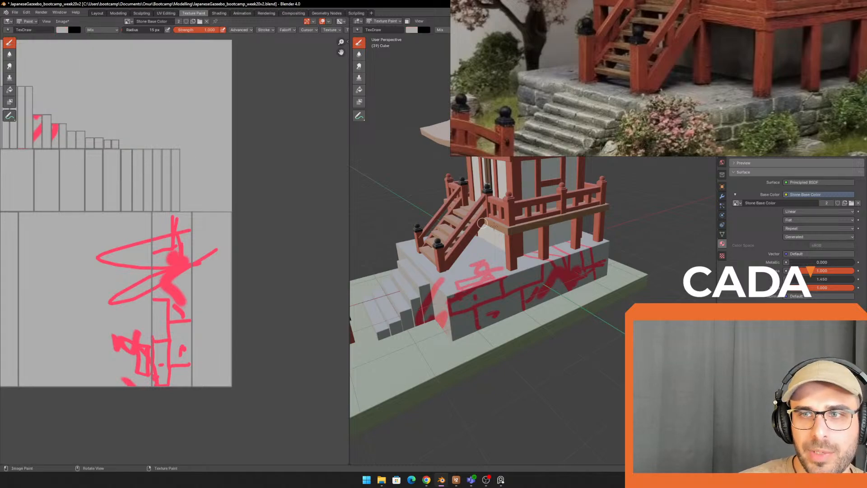
scroll(482, 223, "up", 4)
Step: Sample the brush colour from the shaded brick line on the base's front face in the 3D view
left_click(63, 30)
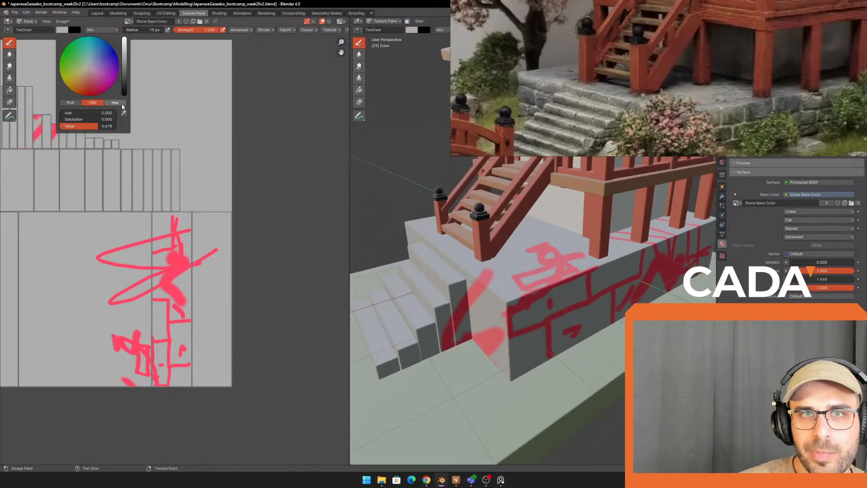
left_click(123, 112)
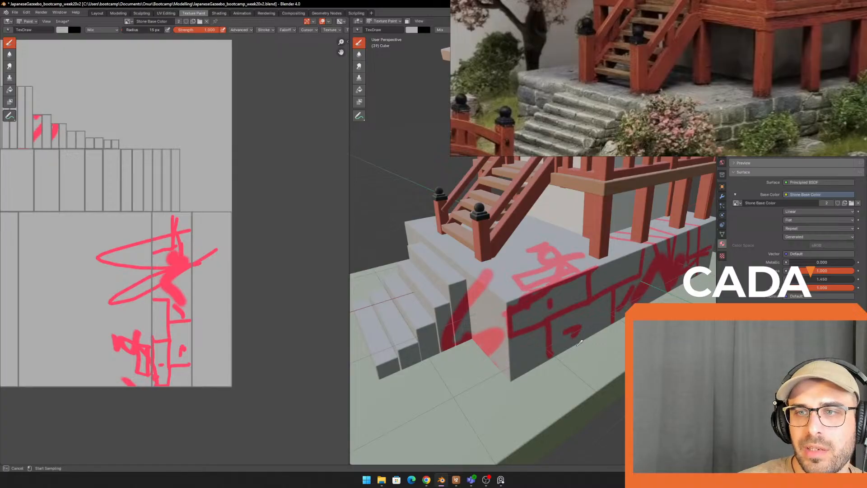
left_click(540, 297)
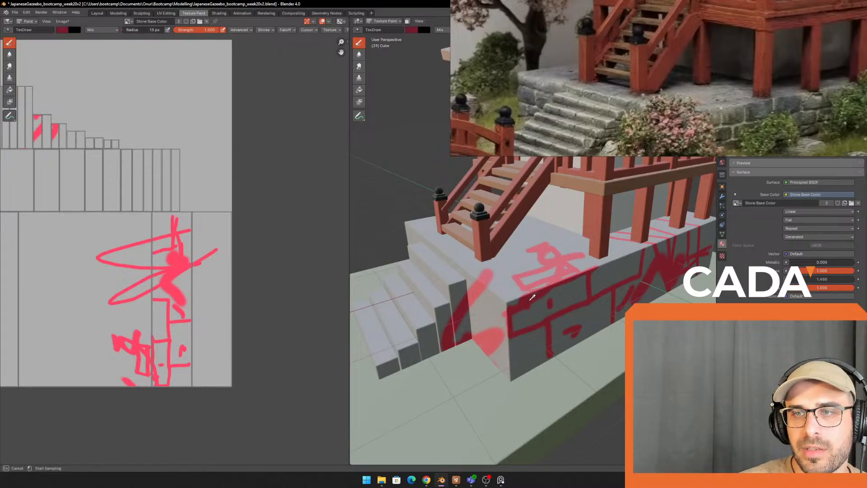
scroll(537, 305, "up", 6)
scroll(505, 251, "down", 5)
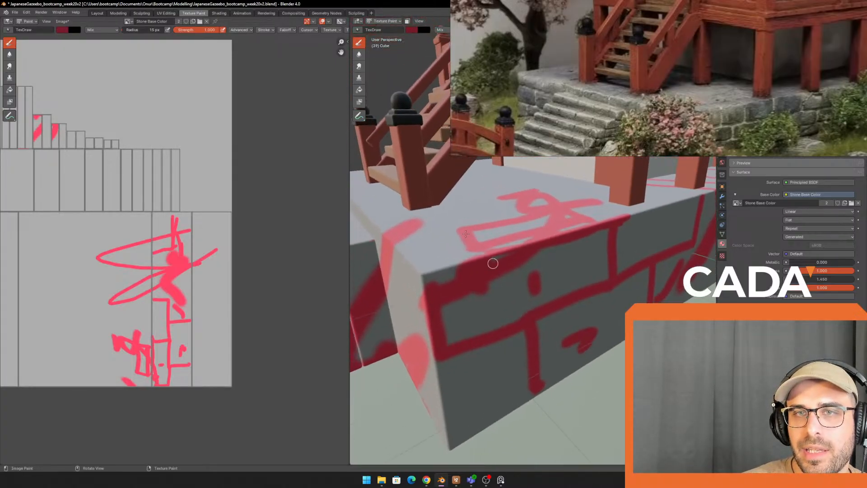
Step: Sample the dark red along the base's front upper edge, and the lighter pink of the rectangle on its top face
left_click(63, 30)
left_click(123, 114)
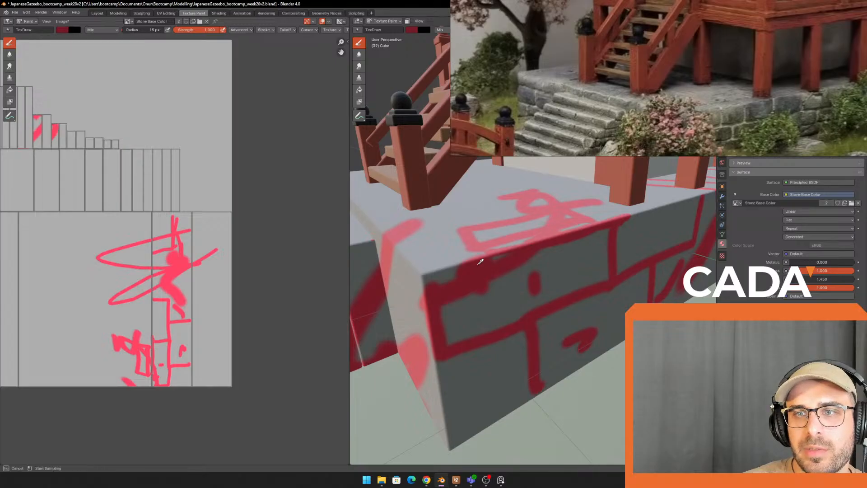
left_click(481, 273)
left_click(64, 30)
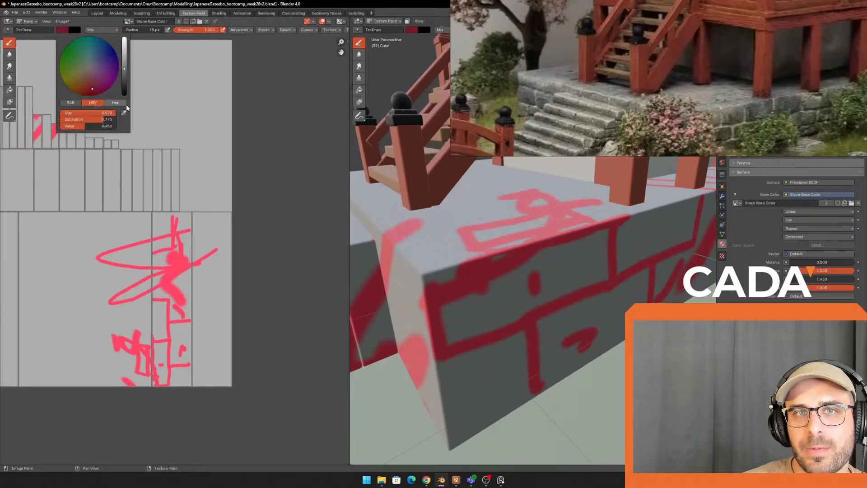
left_click(124, 114)
left_click(470, 228)
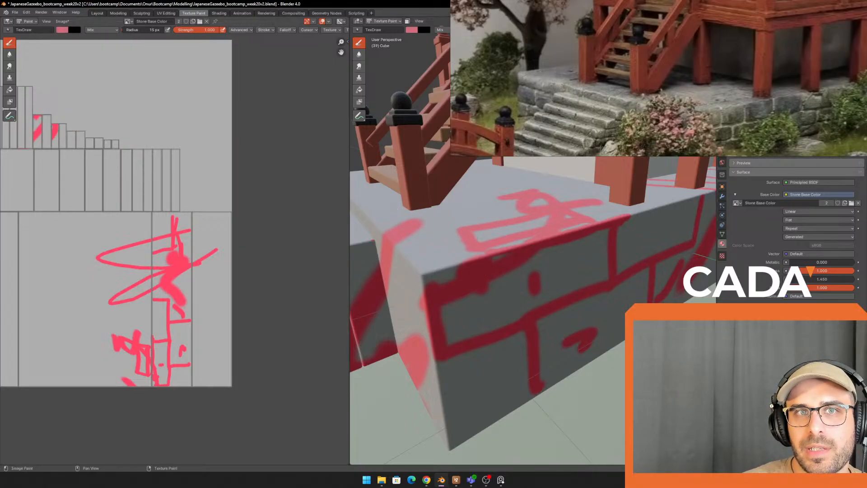
Step: Sample the image's plain grey, enlarge the brush radius to 241 px, and paint over all the pink marks
left_click(61, 31)
left_click(124, 114)
left_click(102, 103)
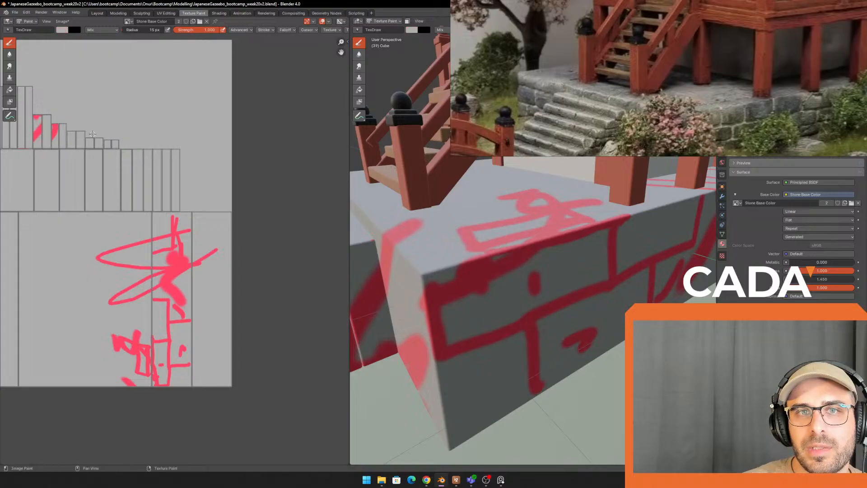
scroll(100, 103, "down", 1)
scroll(130, 113, "up", 1)
key("f")
left_click(157, 122)
scroll(136, 121, "down", 2)
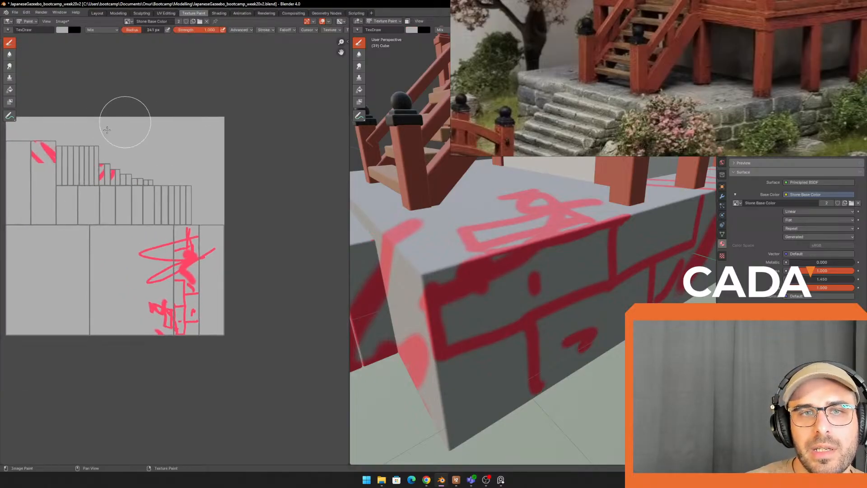
mouse_move(116, 246)
left_mouse_down()
mouse_move(145, 277)
mouse_move(199, 304)
mouse_move(172, 294)
left_mouse_up()
scroll(164, 290, "up", 1)
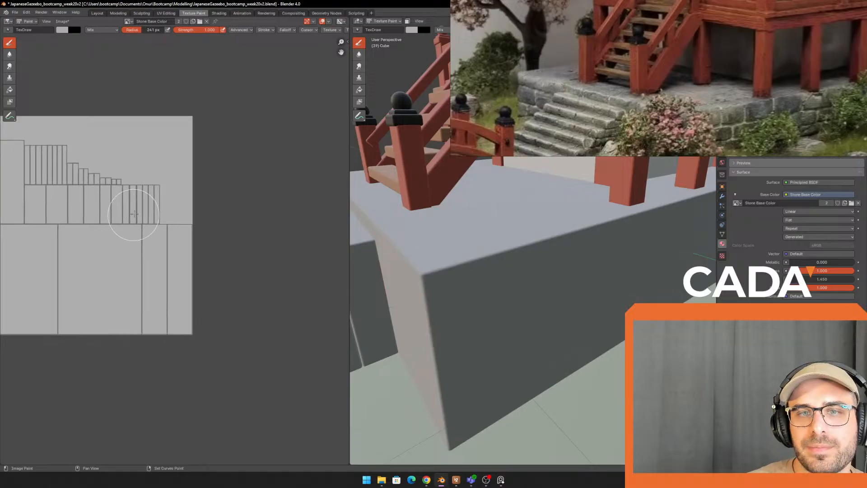
Step: Reduce the brush radius to about 25 px, swap the brush colours, and set the new foreground to grey with value 0.761
key("f")
left_click(188, 231)
key("f")
mouse_move(171, 212)
middle_mouse_down("shift")
mouse_move(162, 186)
mouse_move(179, 174)
mouse_move(193, 111)
middle_mouse_up("shift")
left_click(160, 186)
scroll(194, 113, "up", 1)
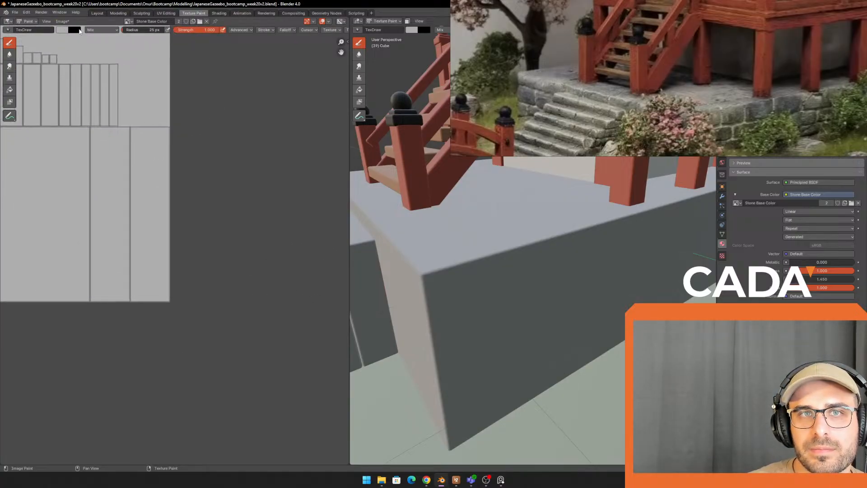
key("x")
left_click(64, 30)
left_click_drag(125, 76, 124, 48)
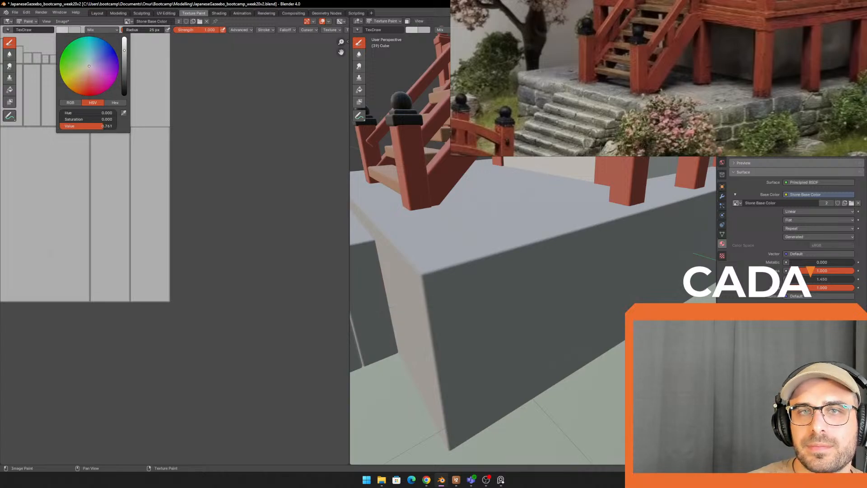
Step: Set the brush radius to 9 px and paint a short horizontal light-grey joint line from the stair-side corner of the base's front face
middle_click_drag(119, 192, 106, 175)
scroll(109, 174, "up", 1)
key("f")
left_click(142, 171)
middle_click_drag(220, 225, 175, 220)
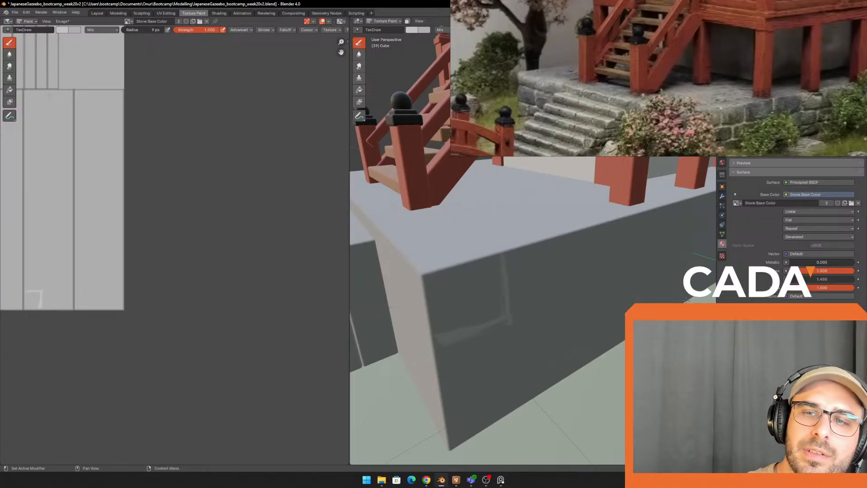
scroll(542, 311, "down", 5)
middle_click_drag(542, 311, 510, 312)
scroll(485, 289, "up", 4)
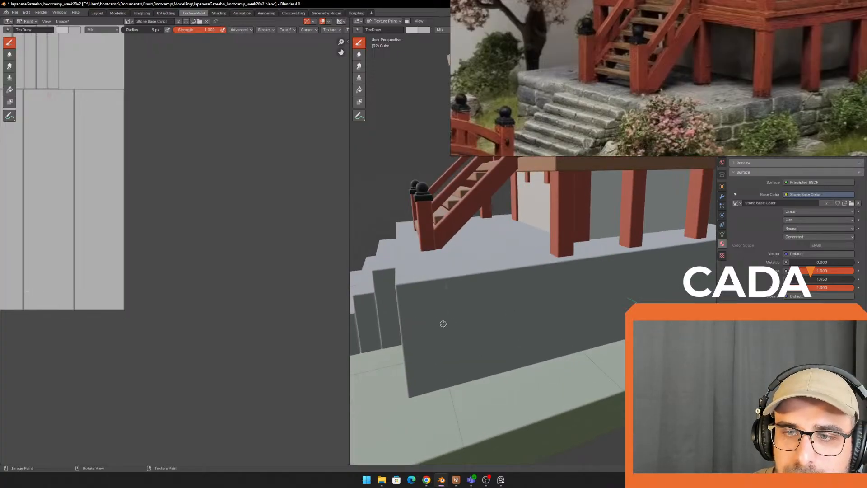
left_click_drag(401, 341, 433, 341)
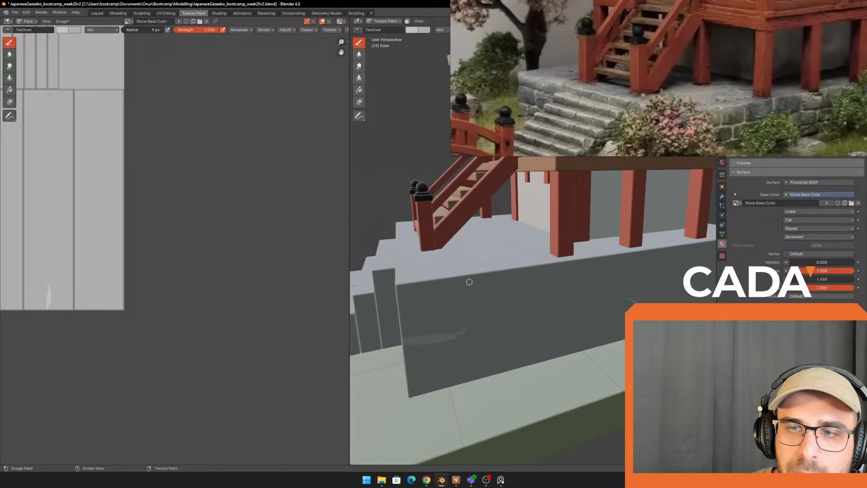
Step: Extend the light-grey horizontal joint along the base's front face, add staggered vertical joints, and carry one onto the top face
mouse_move(469, 282)
left_mouse_down()
mouse_move(475, 318)
mouse_move(460, 332)
left_mouse_up()
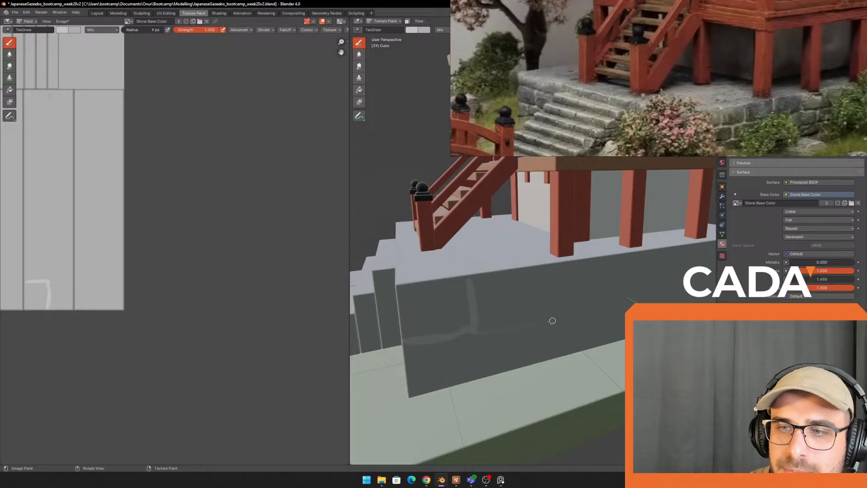
mouse_move(552, 321)
left_mouse_down()
mouse_move(561, 324)
mouse_move(545, 328)
mouse_move(554, 347)
mouse_move(550, 327)
mouse_move(606, 317)
mouse_move(624, 301)
left_mouse_up()
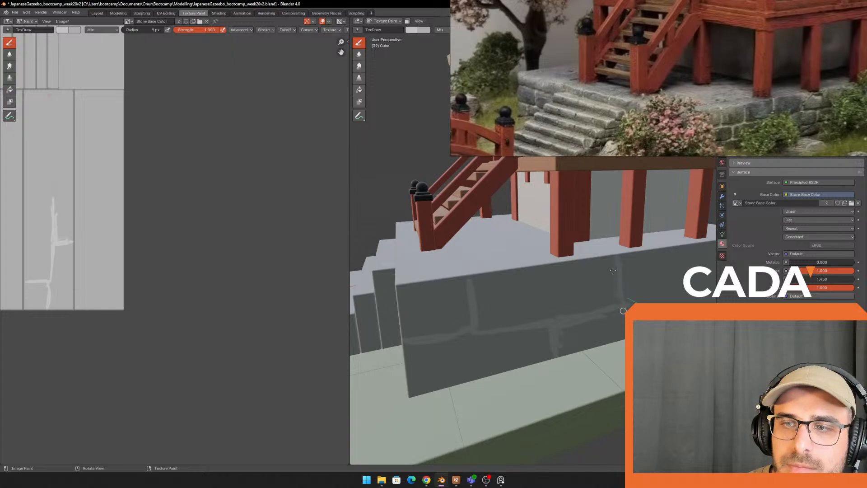
middle_click_drag(613, 270, 508, 259)
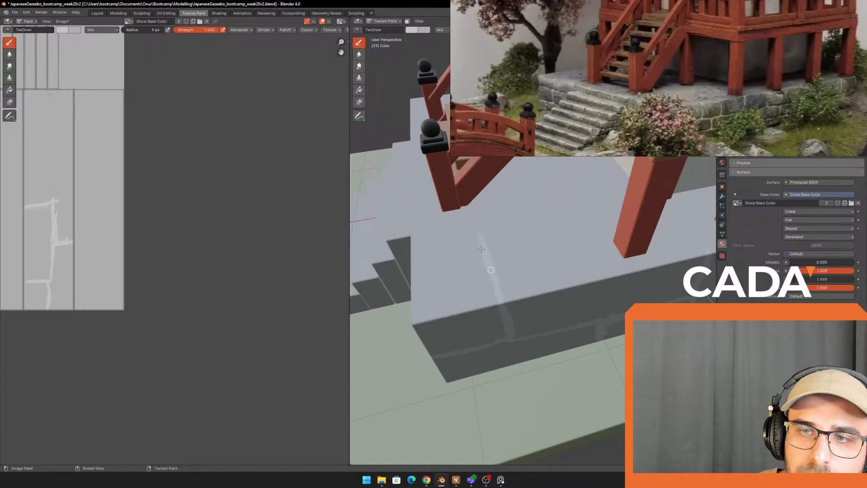
middle_click_drag(481, 249, 531, 244)
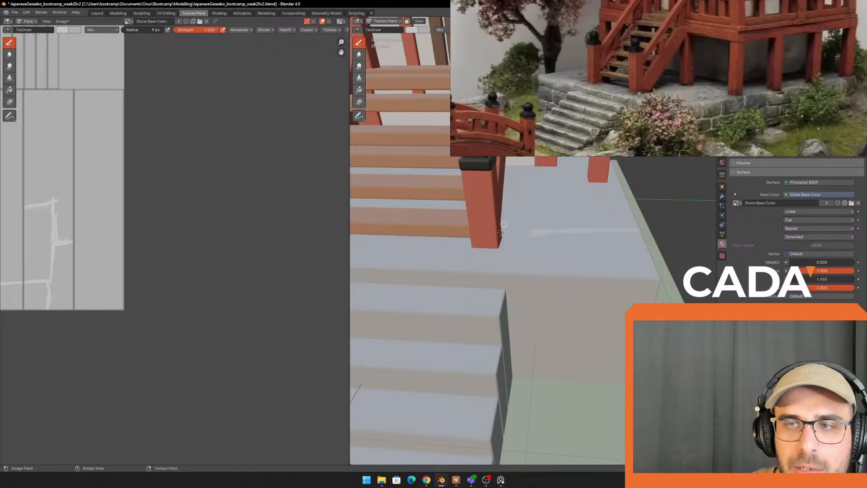
Step: Paint stone joints on the base's stair-side face: a vertical beside the stairs, a horizontal to the corner, and a lower vertical
middle_click_drag(504, 224, 499, 232)
left_click_drag(499, 224, 485, 257)
middle_click_drag(478, 290, 444, 271)
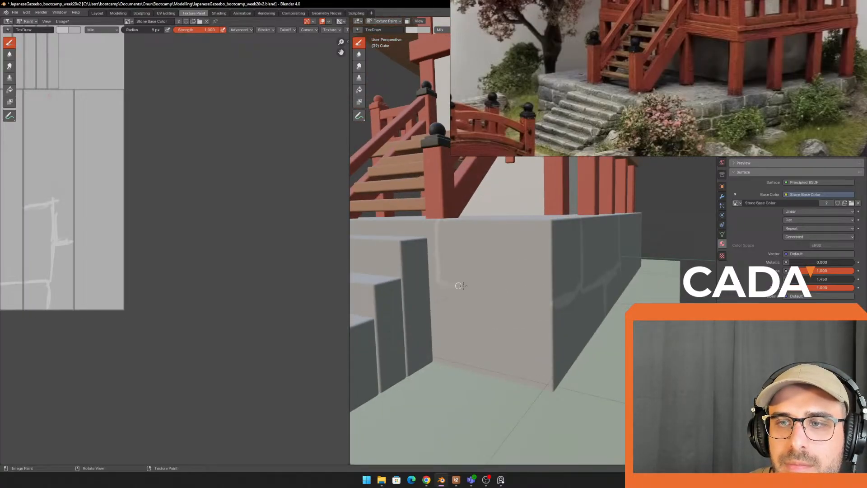
mouse_move(461, 286)
left_mouse_down()
mouse_move(538, 298)
mouse_move(436, 286)
left_mouse_up()
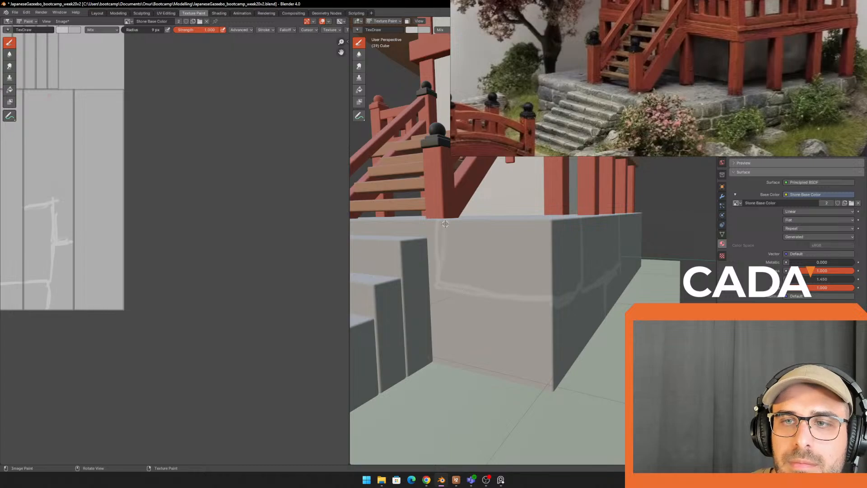
mouse_move(445, 224)
left_mouse_down()
mouse_move(440, 289)
mouse_move(531, 308)
mouse_move(507, 305)
left_mouse_up()
middle_click_drag(559, 302, 632, 258)
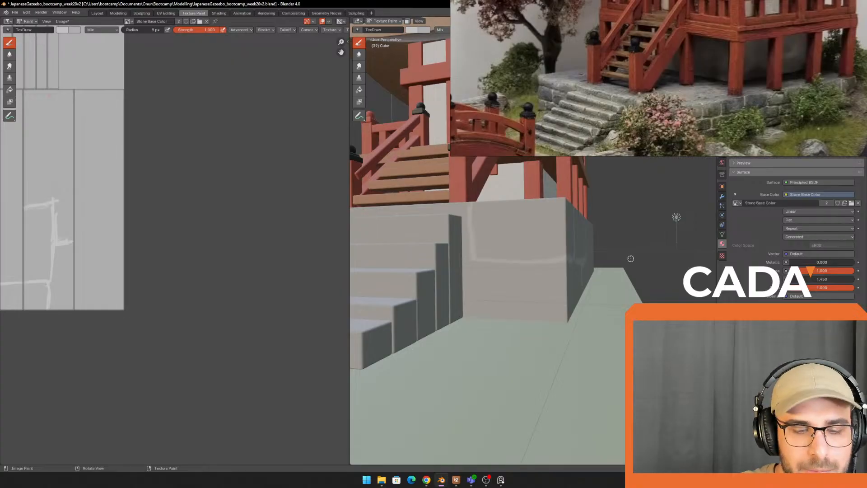
left_click_drag(511, 284, 509, 326)
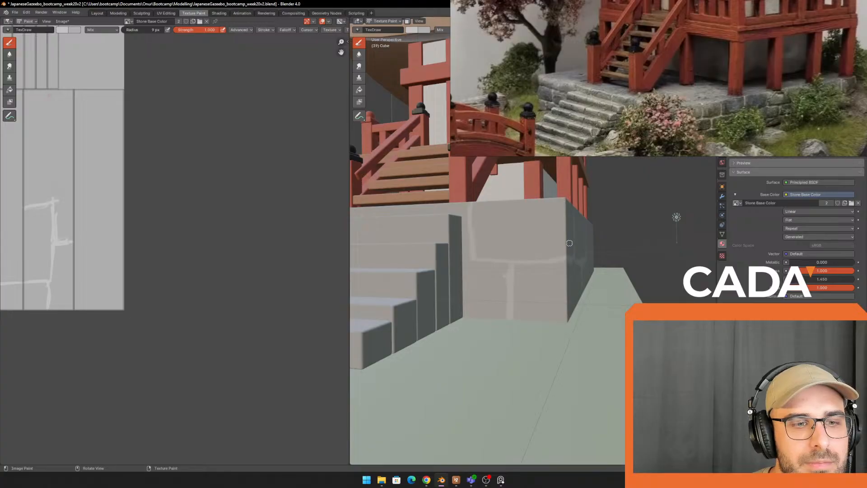
Step: Continue the horizontal joint along the front face to its far corner, with alternating upper and lower vertical joints
middle_click_drag(570, 243, 518, 227)
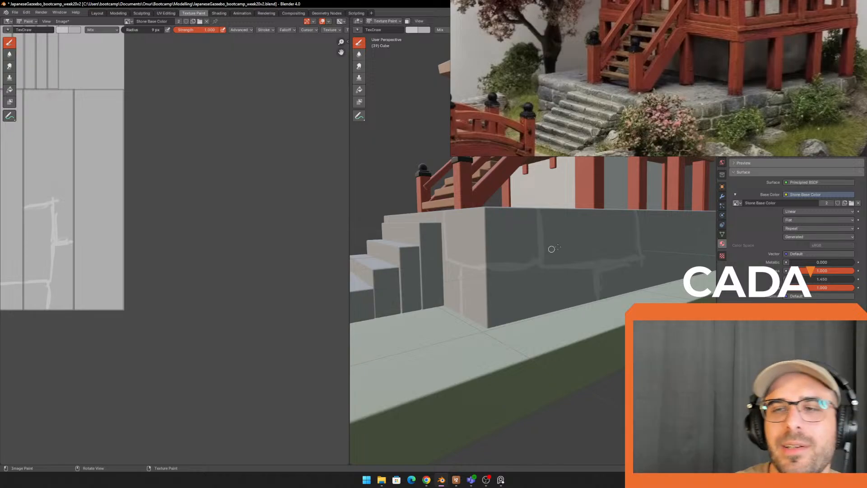
middle_click_drag(548, 246, 445, 302)
left_click_drag(424, 296, 467, 292)
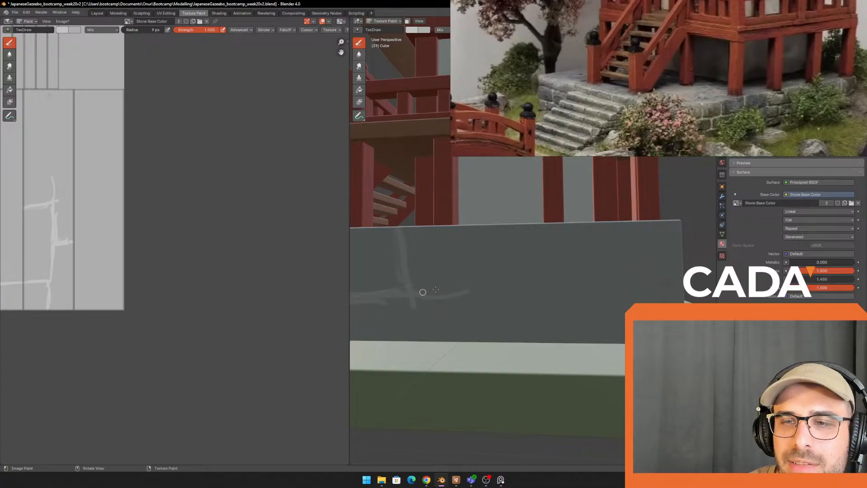
key("ctrl+z")
mouse_move(473, 286)
middle_mouse_down()
mouse_move(545, 285)
mouse_move(498, 219)
middle_mouse_up()
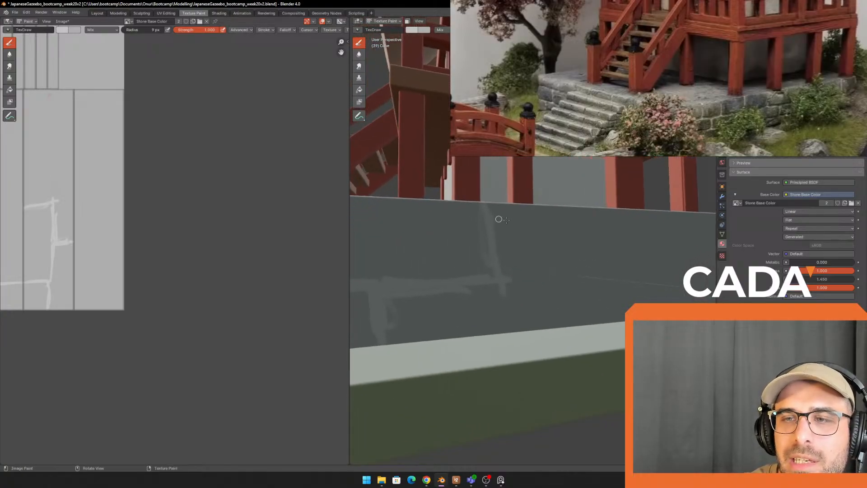
left_click_drag(501, 281, 615, 272)
middle_click_drag(604, 323, 535, 292)
left_click_drag(582, 300, 609, 296)
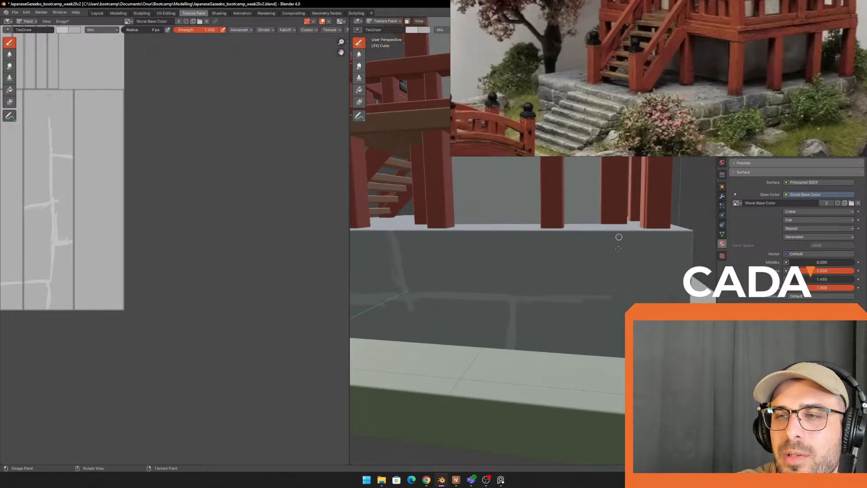
middle_click_drag(614, 296, 607, 258)
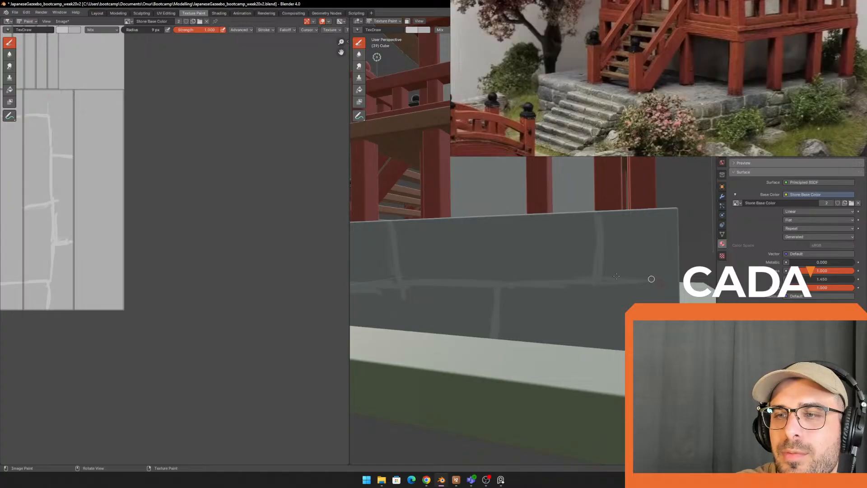
left_click_drag(651, 279, 670, 279)
Step: Carry the horizontal joint around the corner onto the rear end face, adding one lower and one upper vertical joint
middle_click_drag(678, 281, 493, 283)
left_click_drag(501, 276, 527, 278)
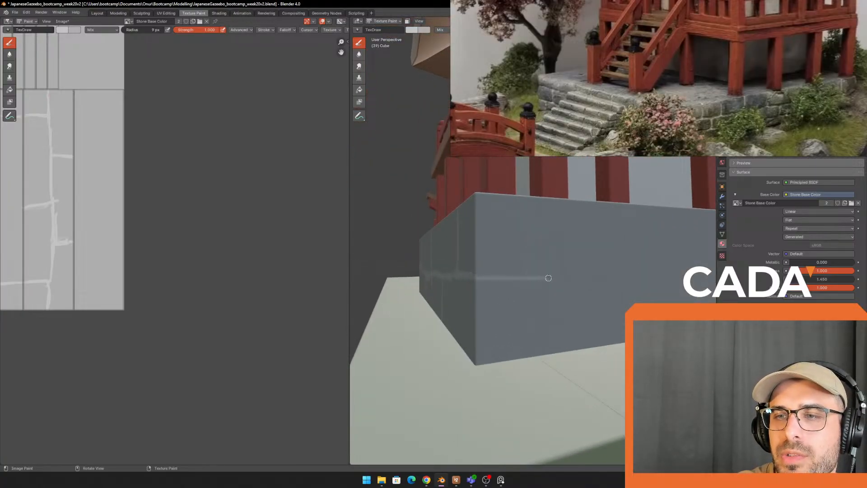
left_click_drag(551, 344, 553, 342)
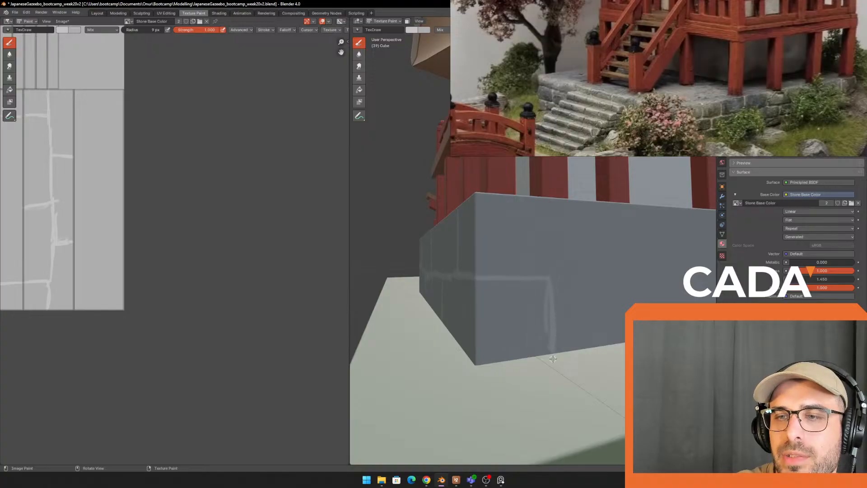
middle_click_drag(553, 358, 513, 288)
left_click_drag(477, 317, 565, 309)
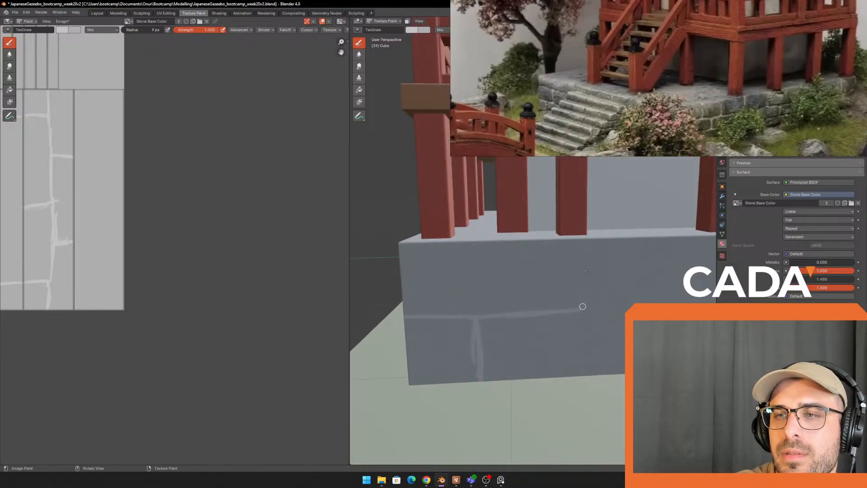
left_click_drag(576, 248, 575, 311)
Step: Sample the light grey of a painted joint in the Stone Base Color image as the brush colour
mouse_move(576, 301)
middle_mouse_down()
mouse_move(561, 311)
mouse_move(576, 277)
mouse_move(601, 270)
middle_mouse_up()
middle_click_drag(476, 288, 500, 259)
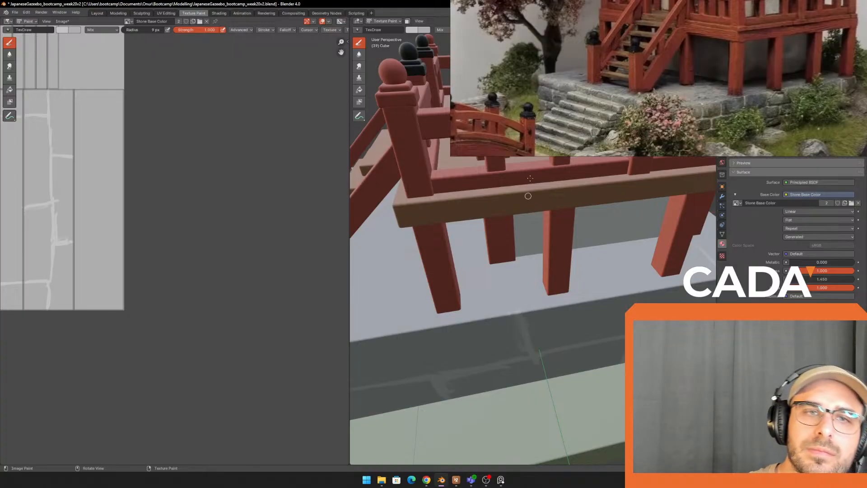
left_click(63, 29)
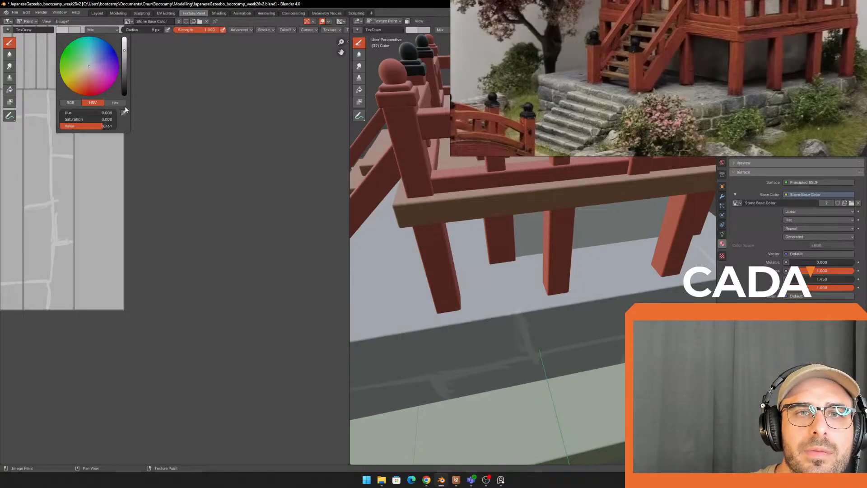
left_click(124, 113)
left_click(53, 162)
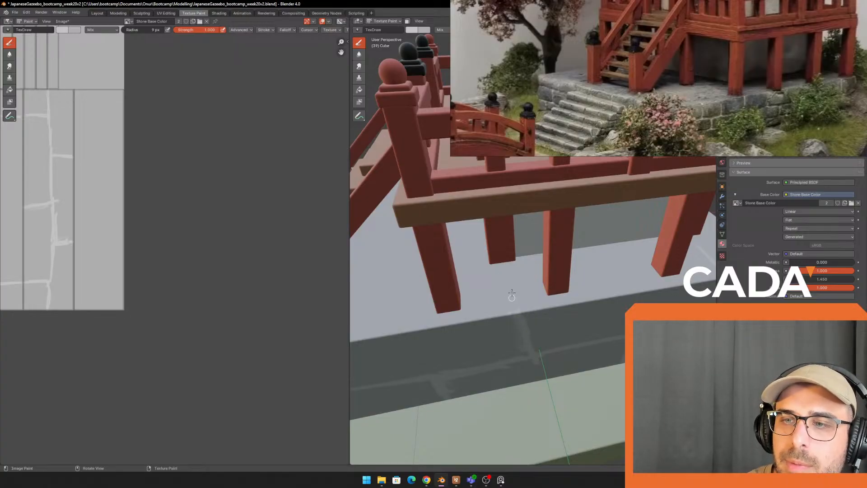
Step: Paint slab joints on the base's top face, linking the edge joints with a line running from the stair post past the pillars
middle_click_drag(524, 299, 485, 334)
mouse_move(464, 366)
left_mouse_down()
mouse_move(480, 370)
mouse_move(604, 281)
left_mouse_up()
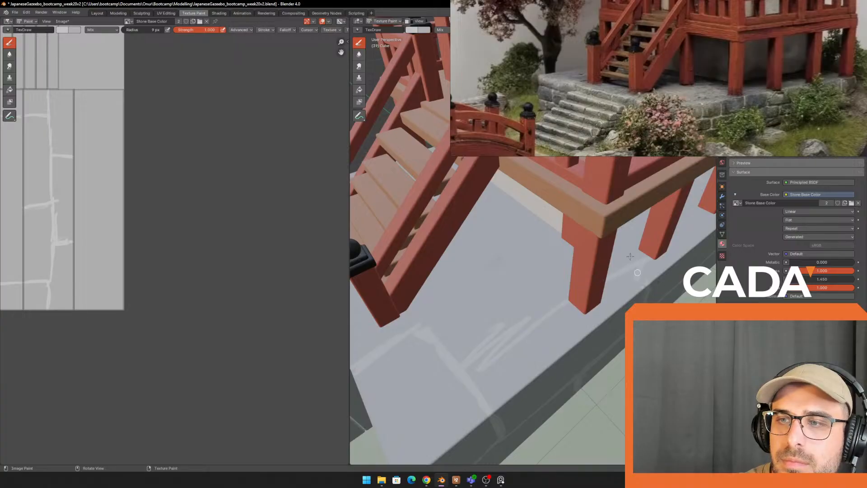
middle_click_drag(637, 272, 501, 310)
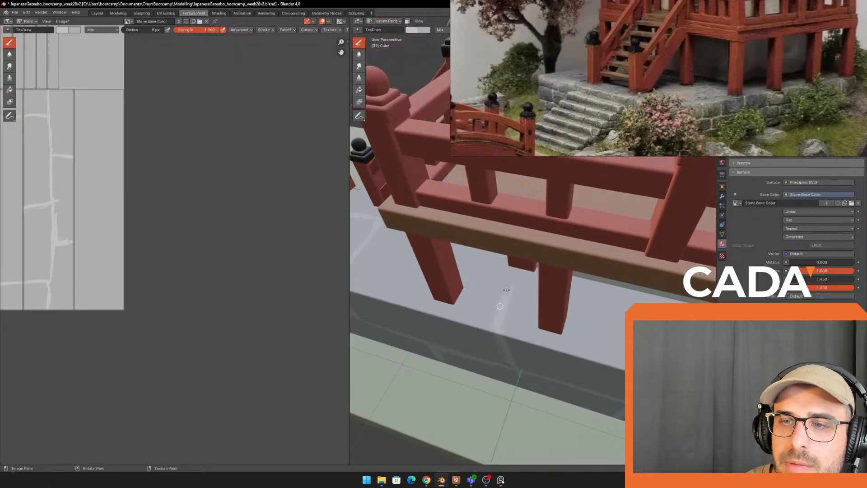
left_click_drag(506, 290, 518, 258)
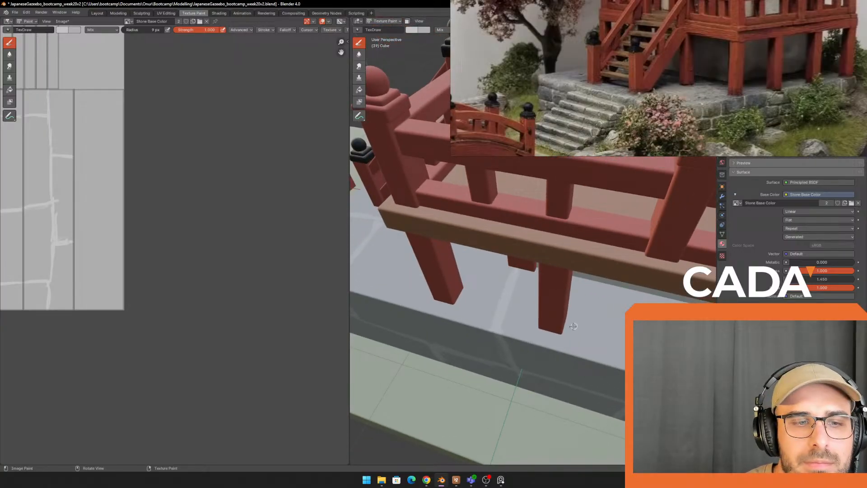
middle_click_drag(574, 326, 500, 327)
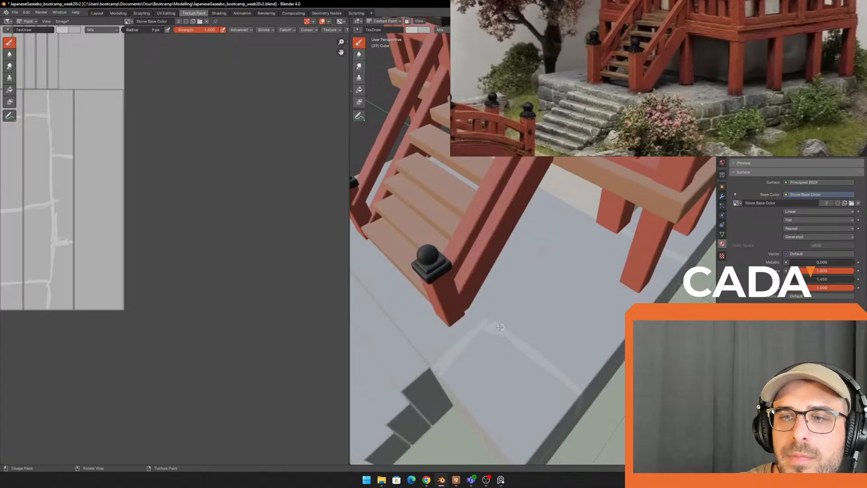
left_click_drag(490, 334, 608, 230)
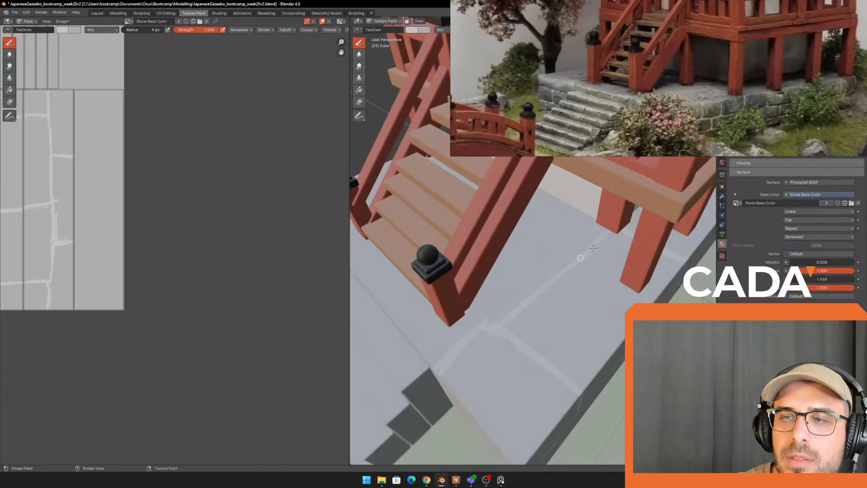
Step: Continue the horizontal joint across the rest of the rear end face, with further alternating upper and lower vertical joints
middle_click_drag(488, 326, 544, 290)
scroll(527, 319, "down", 5)
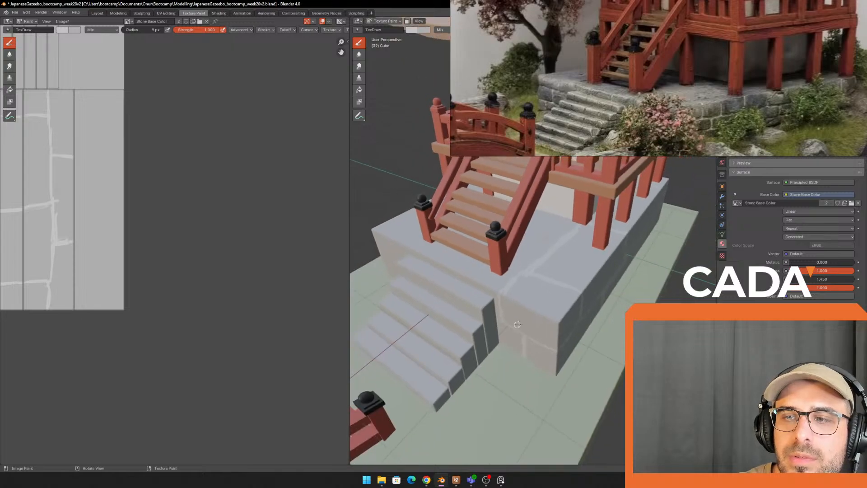
middle_click_drag(484, 312, 575, 284)
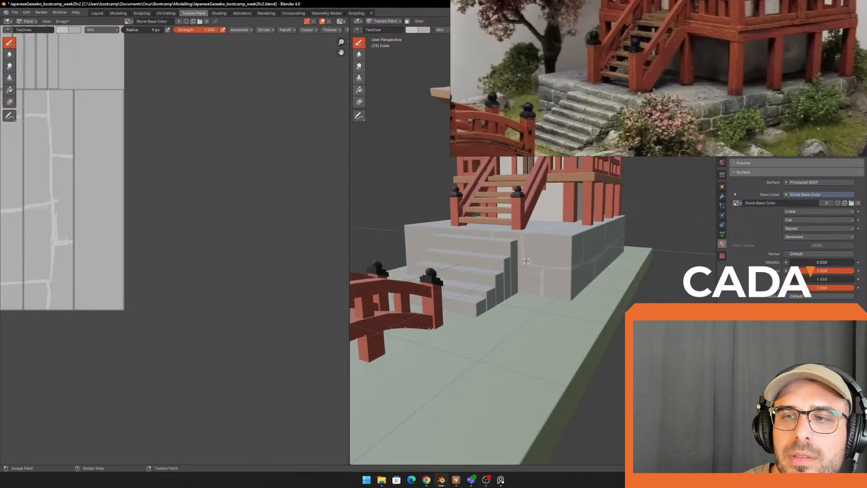
mouse_move(522, 262)
middle_mouse_down()
mouse_move(542, 287)
mouse_move(572, 284)
mouse_move(566, 316)
mouse_move(604, 315)
mouse_move(634, 262)
middle_mouse_up()
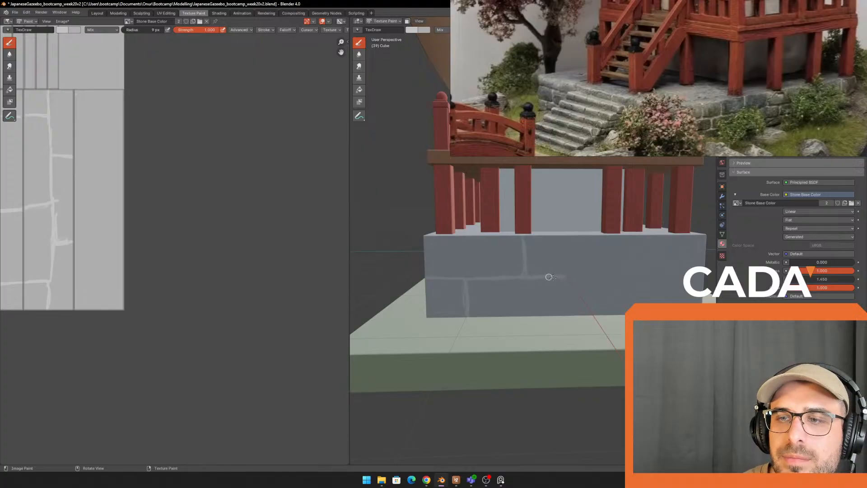
mouse_move(570, 282)
middle_mouse_down()
mouse_move(549, 312)
mouse_move(575, 305)
mouse_move(572, 294)
middle_mouse_up()
key("ctrl+z")
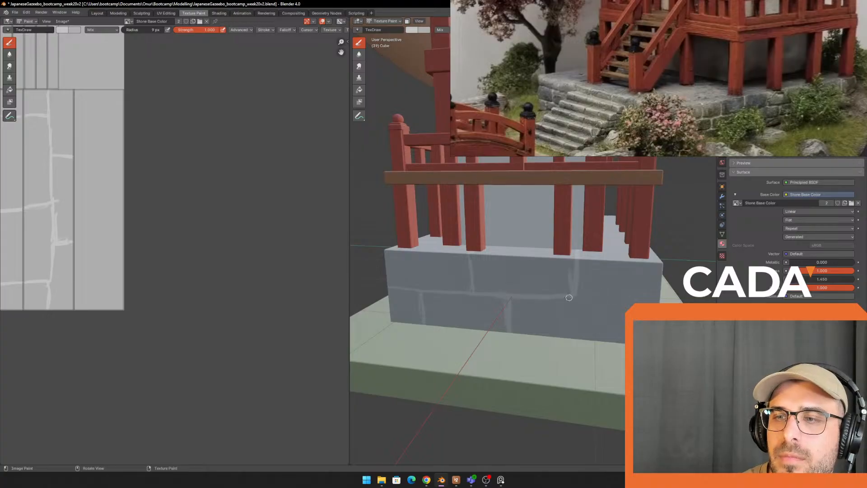
left_click_drag(568, 296, 617, 300)
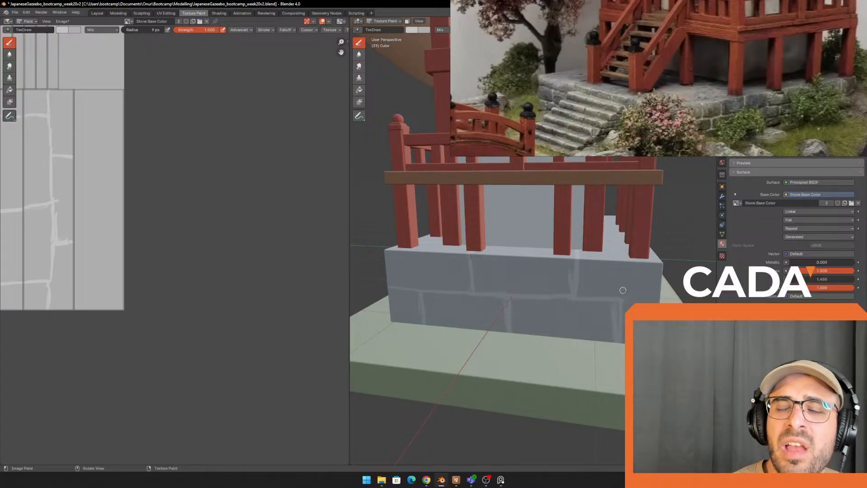
Step: Paint a horizontal joint along the base's remaining long face, opposite the front, with staggered vertical joints above and below it
middle_click_drag(602, 222, 620, 272)
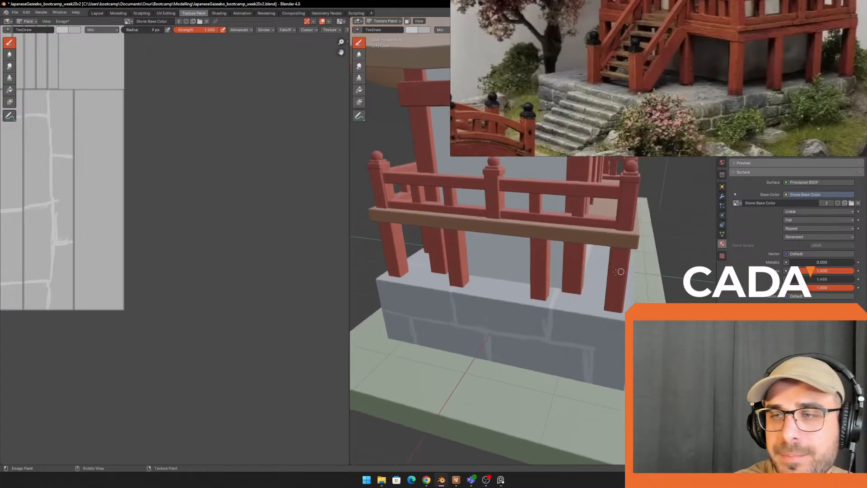
middle_click_drag(582, 338, 483, 293)
left_click_drag(452, 317, 479, 315)
left_click_drag(479, 315, 493, 307)
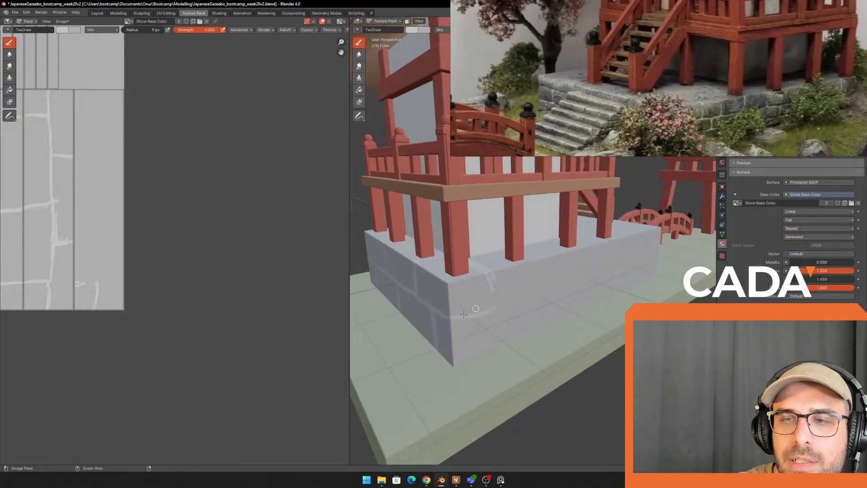
key("ctrl+z")
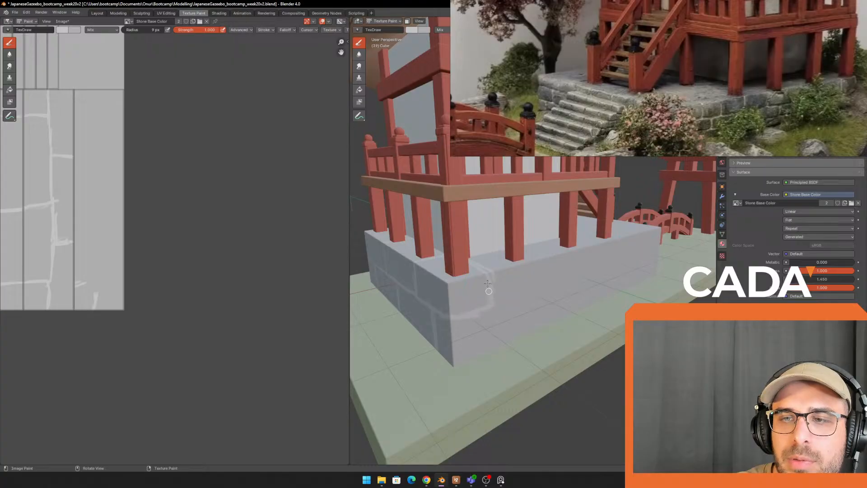
middle_click_drag(492, 293, 454, 291)
mouse_move(463, 296)
left_mouse_down()
mouse_move(490, 299)
mouse_move(555, 282)
left_mouse_up()
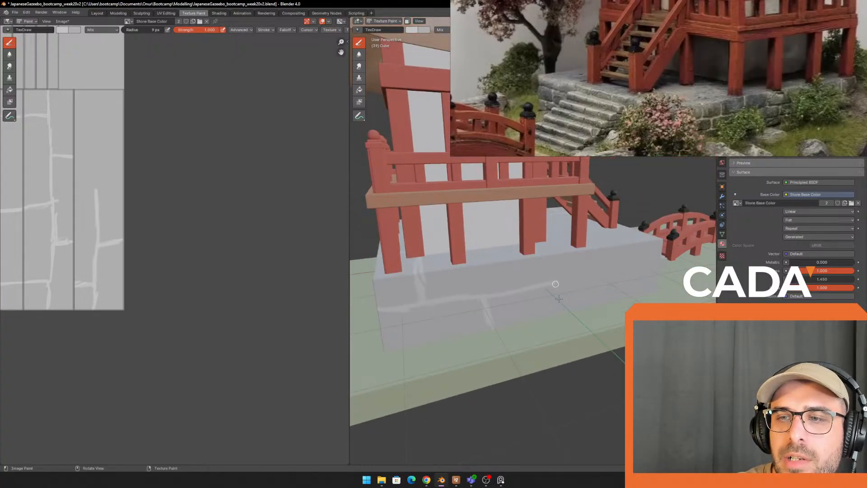
middle_click_drag(555, 295, 481, 293)
mouse_move(530, 298)
left_mouse_down()
mouse_move(517, 325)
mouse_move(527, 308)
left_mouse_up()
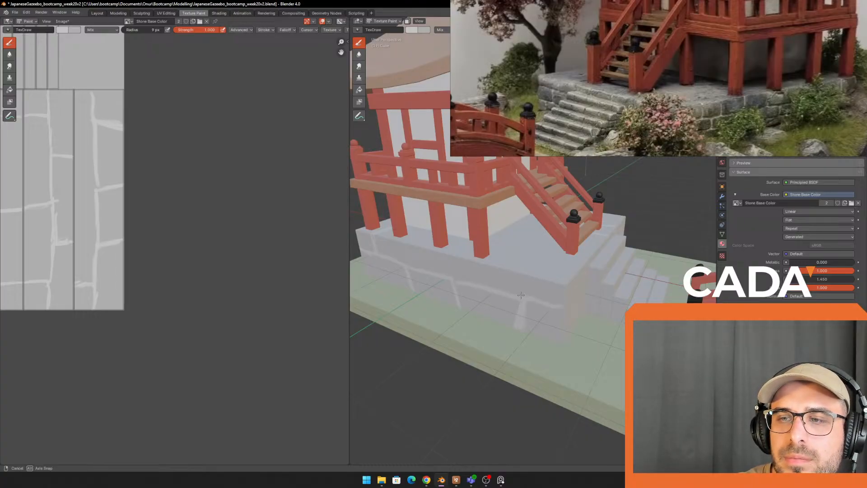
middle_click_drag(556, 307, 654, 193)
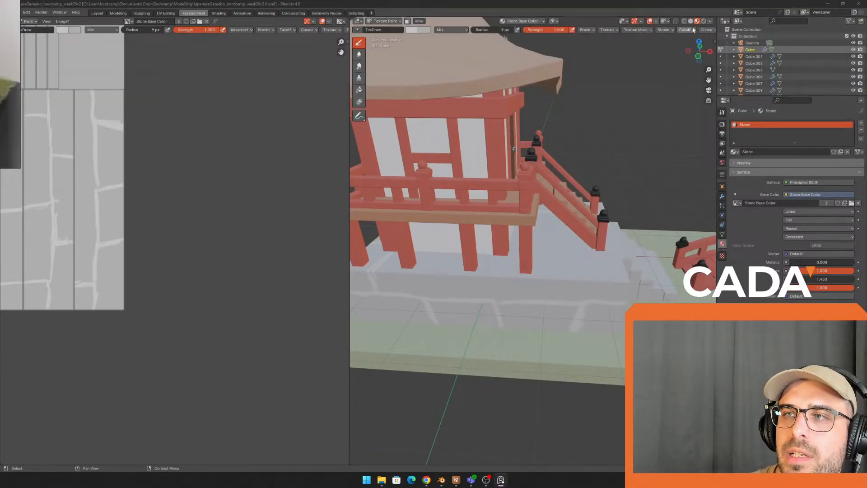
Step: Check the stone base and stairs from the front in solid and material preview shading
left_click(703, 21)
middle_click_drag(625, 139, 632, 217)
scroll(631, 229, "up", 1)
left_click(682, 20)
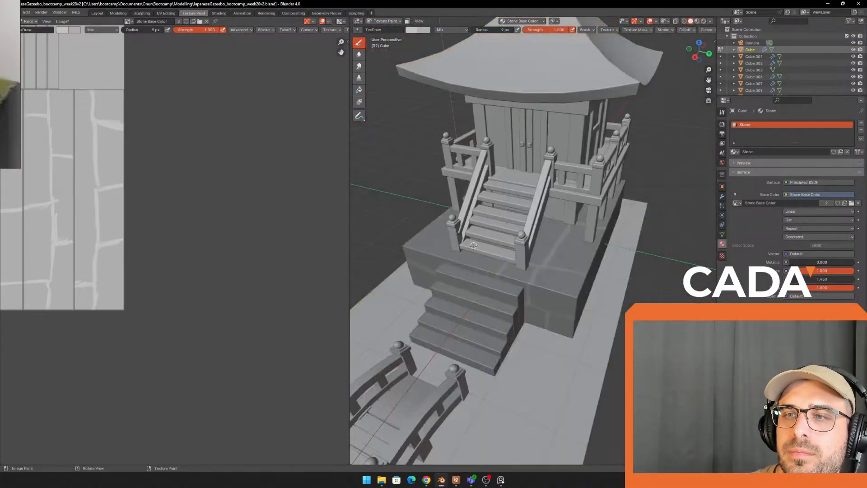
scroll(706, 92, "up", 2)
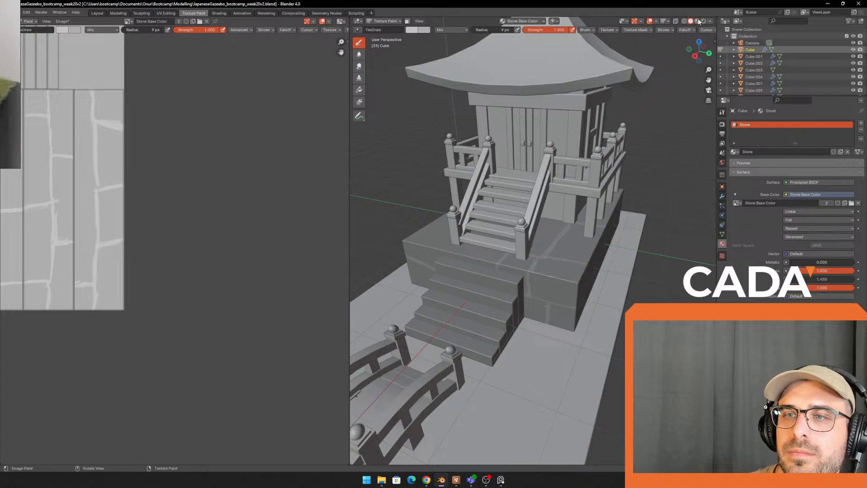
left_click(697, 21)
Step: Paint upper vertical joints on the base's long side face, meeting the slab joints at the edge of the top face
scroll(602, 190, "up", 5)
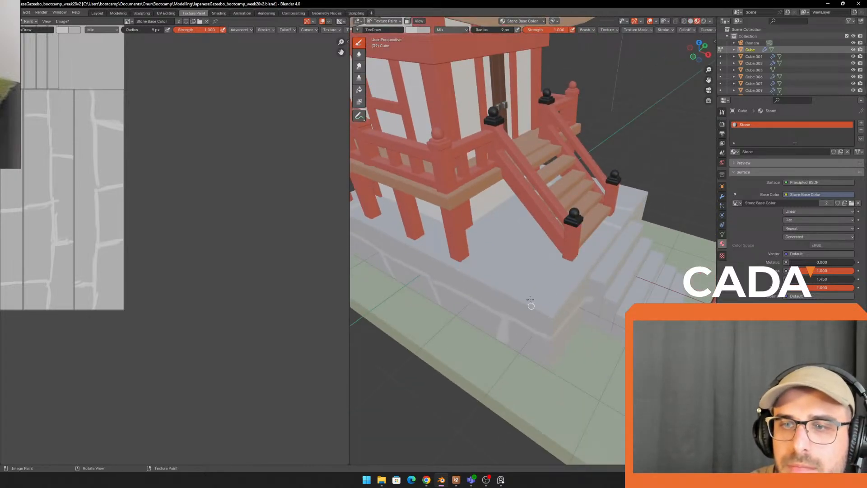
middle_click_drag(524, 243, 491, 262)
mouse_move(573, 297)
middle_mouse_down()
mouse_move(472, 256)
mouse_move(452, 271)
middle_mouse_up()
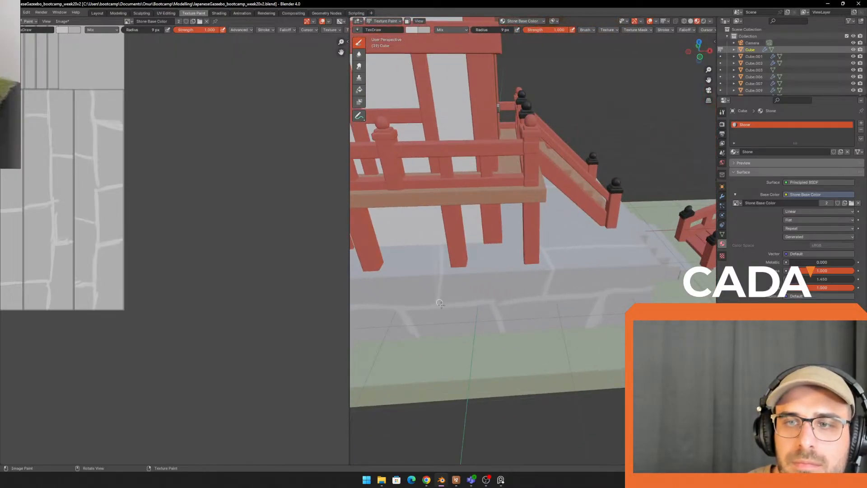
middle_click_drag(440, 303, 470, 217)
middle_click_drag(520, 267, 505, 210, "ctrl")
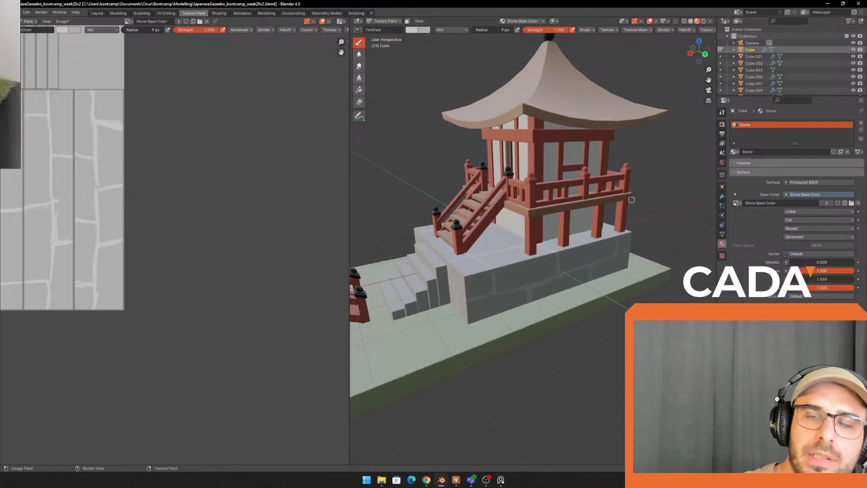
Step: Bring the reference photo over the 3D view and compare its stonework with a close view of the base's painted side joints
scroll(106, 179, "down", 2)
right_click_drag(0, 84, 652, 121)
scroll(581, 294, "up", 5)
mouse_move(497, 311)
middle_mouse_down("shift")
mouse_move(619, 287)
mouse_move(587, 286)
mouse_move(519, 253)
middle_mouse_up("shift")
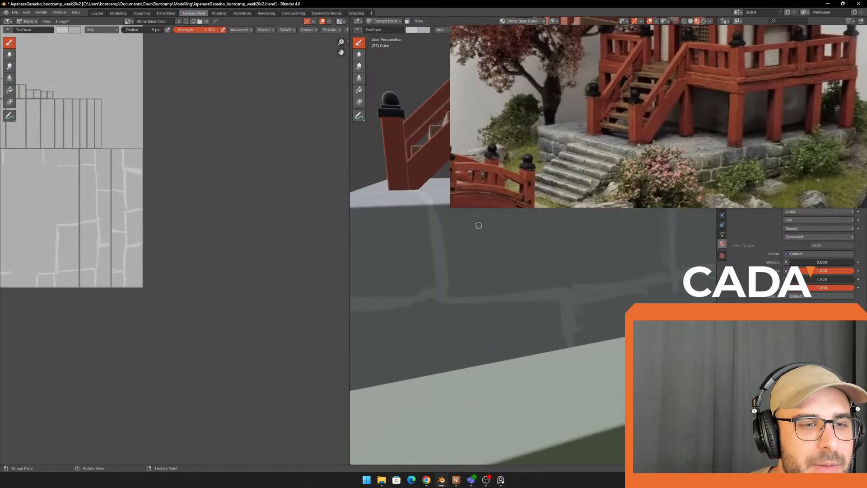
middle_click_drag(477, 222, 476, 233)
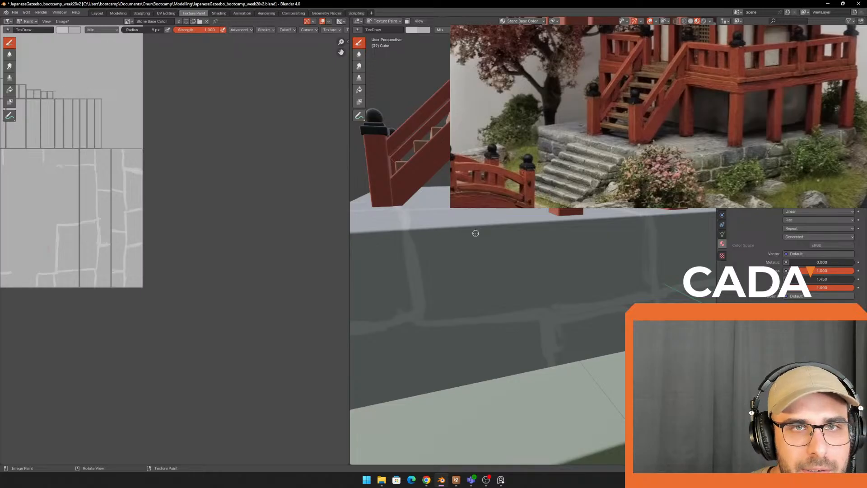
scroll(465, 221, "down", 3)
right_click_drag(596, 97, 733, 104)
Step: Scribble a small W-shaped test mark on the base's side face, inspect it in the Stone Base Color image and undo it
left_click(435, 97)
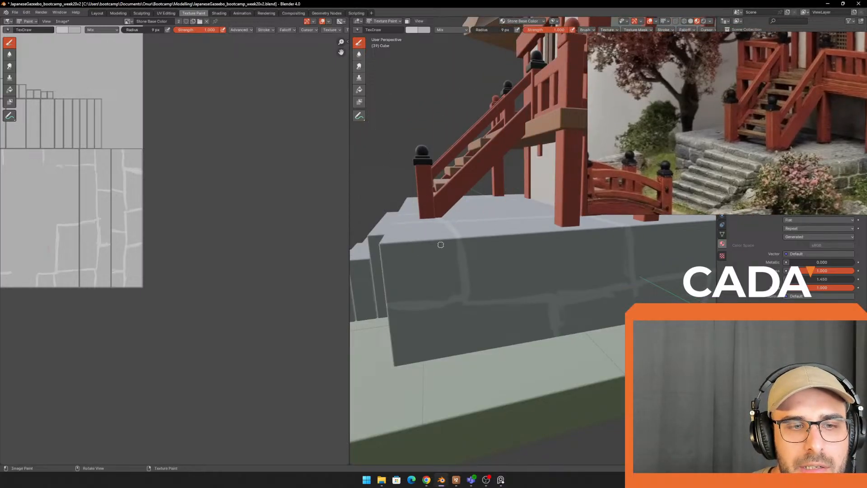
middle_click_drag(443, 231, 432, 293)
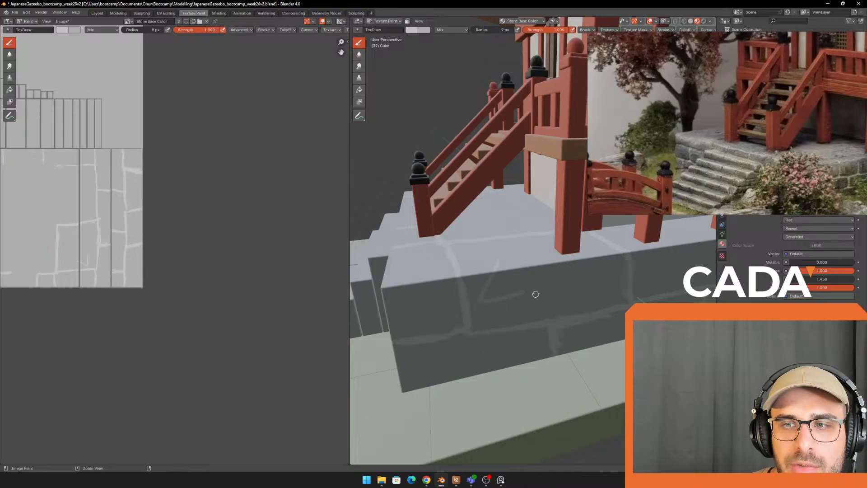
left_click_drag(518, 305, 545, 306)
scroll(554, 300, "up", 2)
middle_click_drag(564, 294, 548, 274)
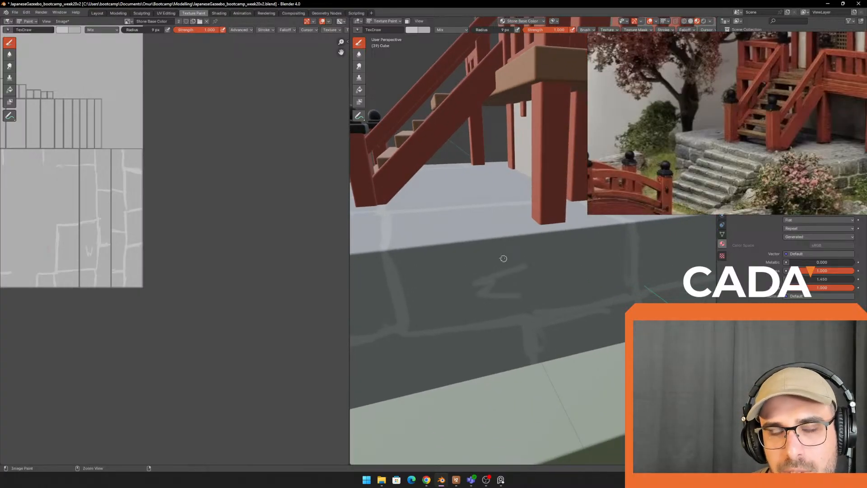
scroll(174, 248, "up", 2)
scroll(209, 180, "up", 1)
middle_click_drag(27, 203, 117, 185)
middle_click_drag(145, 135, 148, 137)
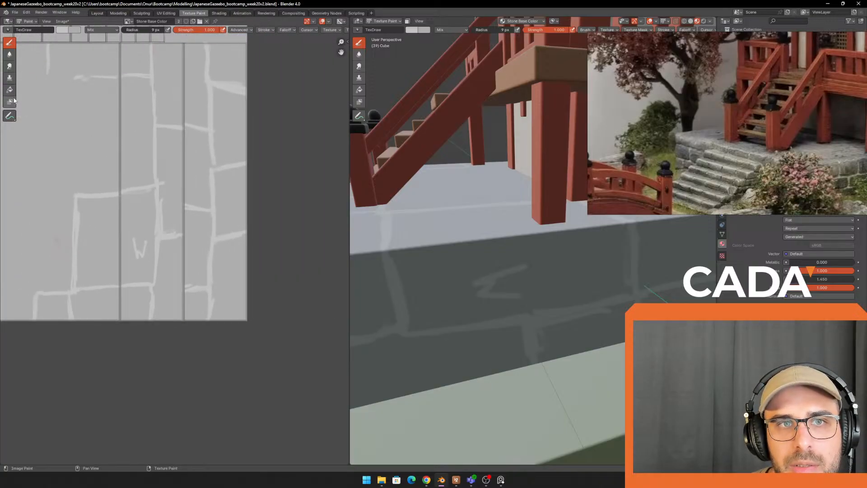
scroll(35, 75, "up", 2)
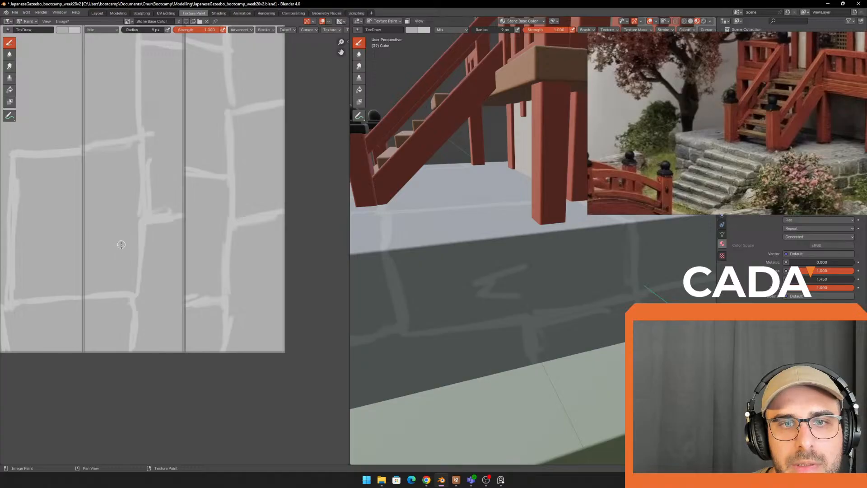
key("ctrl+z")
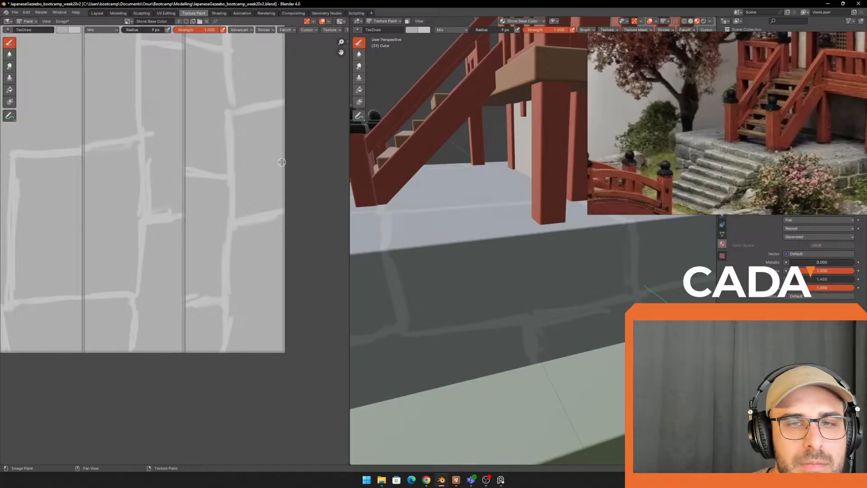
Step: Draw several freehand curves with the Annotate tool in the empty space beside the stairs, viewing them from different angles
scroll(432, 125, "down", 4)
middle_click_drag(433, 124, 478, 181, "shift")
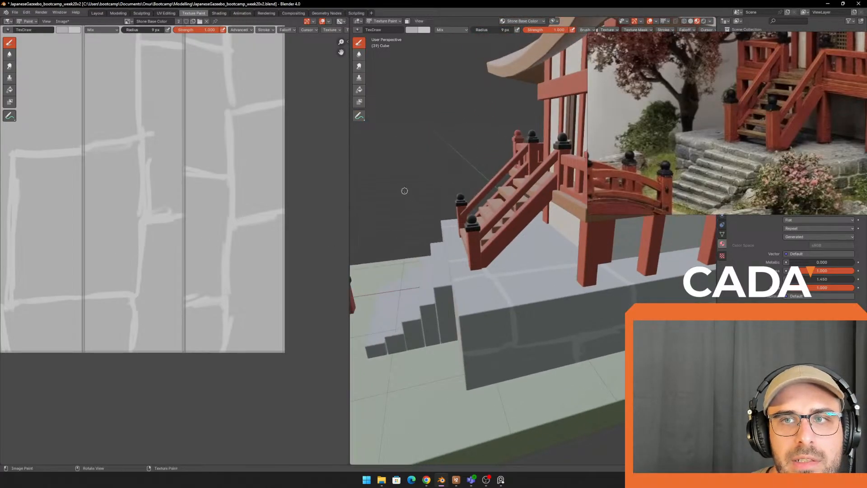
left_click(359, 116)
mouse_move(432, 112)
left_mouse_down()
mouse_move(436, 175)
mouse_move(442, 134)
left_mouse_up()
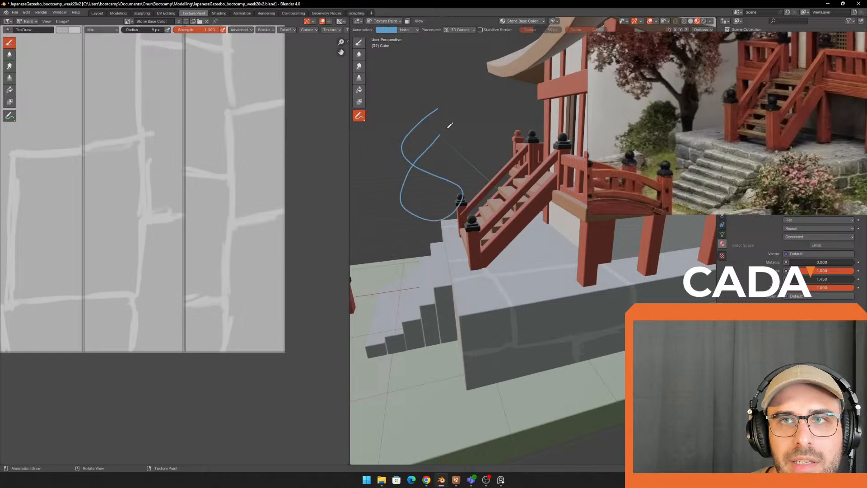
middle_click_drag(445, 86, 456, 114, "shift")
scroll(456, 114, "down", 1)
scroll(457, 115, "up", 1)
scroll(449, 120, "up", 2)
left_click_drag(455, 87, 453, 172)
scroll(445, 169, "down", 2)
middle_click_drag(408, 152, 452, 174)
mouse_move(464, 119)
left_mouse_down()
mouse_move(445, 133)
mouse_move(448, 164)
left_mouse_up()
middle_click_drag(456, 164, 448, 161)
Step: Move the reference photo out of the 3D view and erase all the freehand annotation curves
right_click_drag(669, 131, 0, 186)
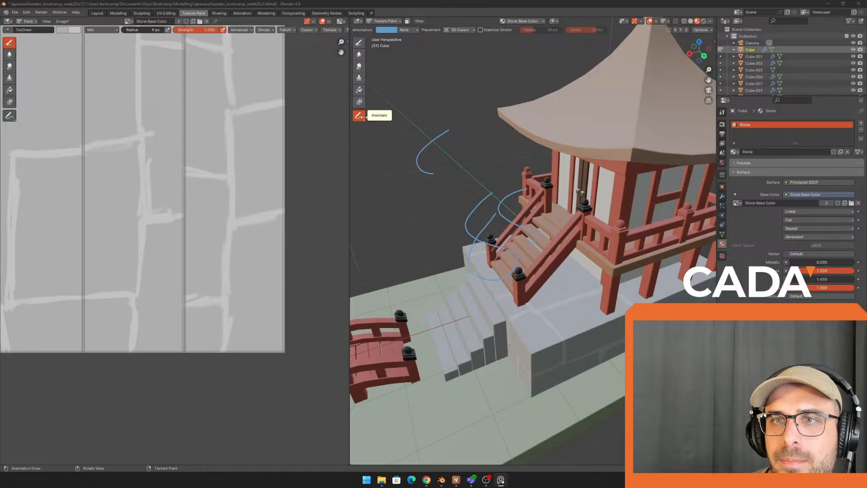
right_click(364, 119)
middle_click_drag(468, 110, 465, 109)
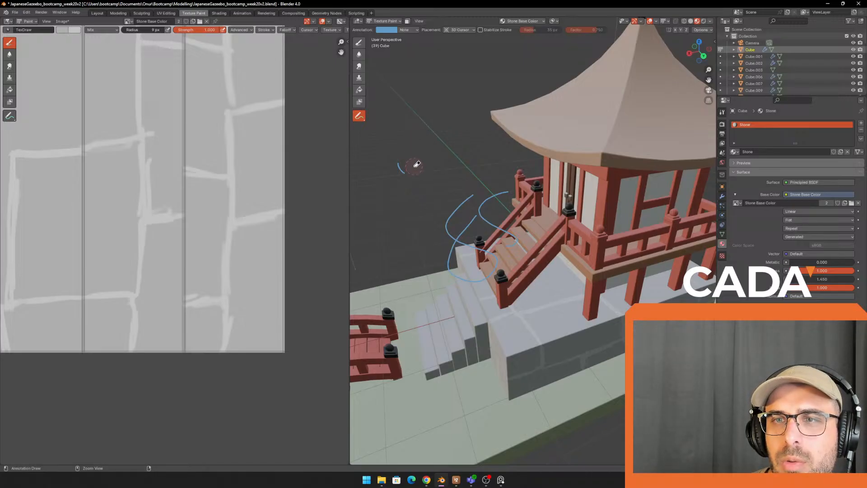
middle_click_drag(495, 172, 487, 158)
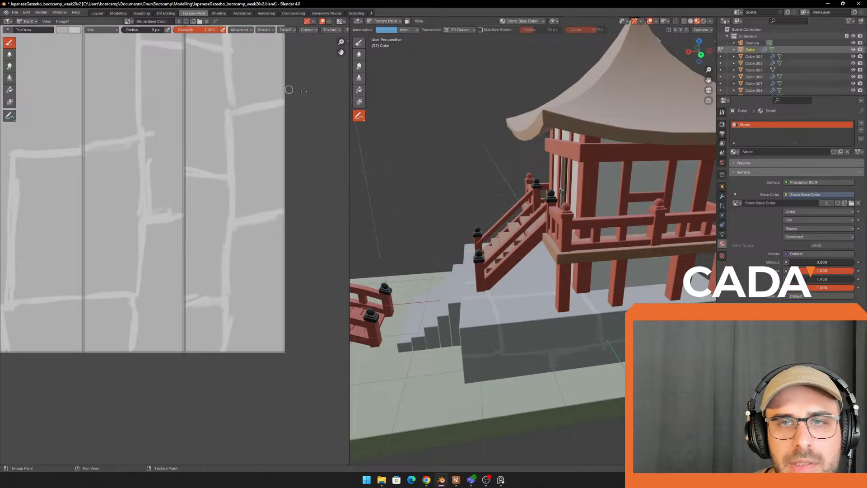
left_click(394, 140, "ctrl")
Step: Place the reference photo back over the 3D view and reselect the Draw brush for the base's long side face
right_click_drag(0, 95, 776, 86)
scroll(586, 317, "up", 3)
middle_click_drag(586, 316, 578, 133)
left_click(358, 44)
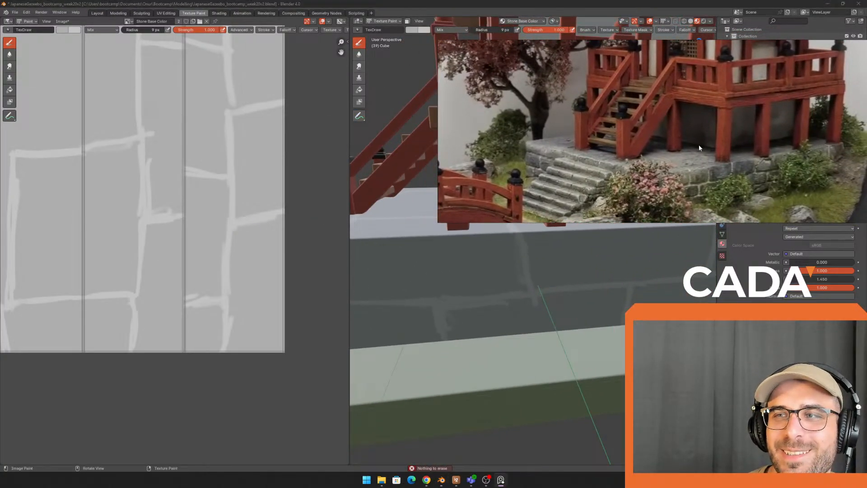
Step: Pan the reference photo to the red bridge and rocks and move it clear of the platform in the viewport
middle_click_drag(432, 289, 515, 298)
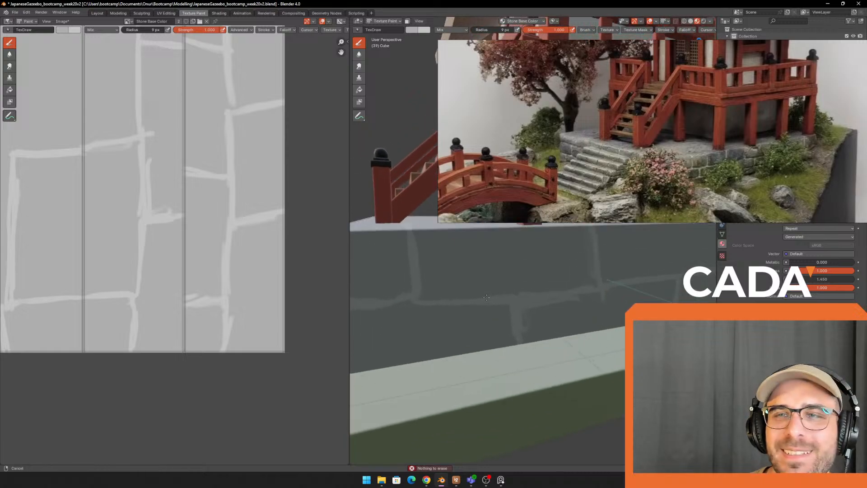
middle_click_drag(655, 105, 670, 73)
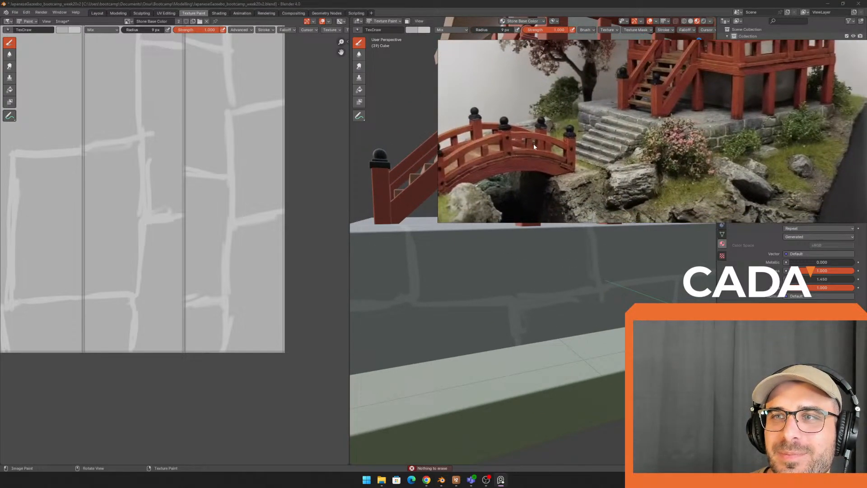
middle_click_drag(533, 166, 583, 135)
right_click_drag(587, 135, 665, 91)
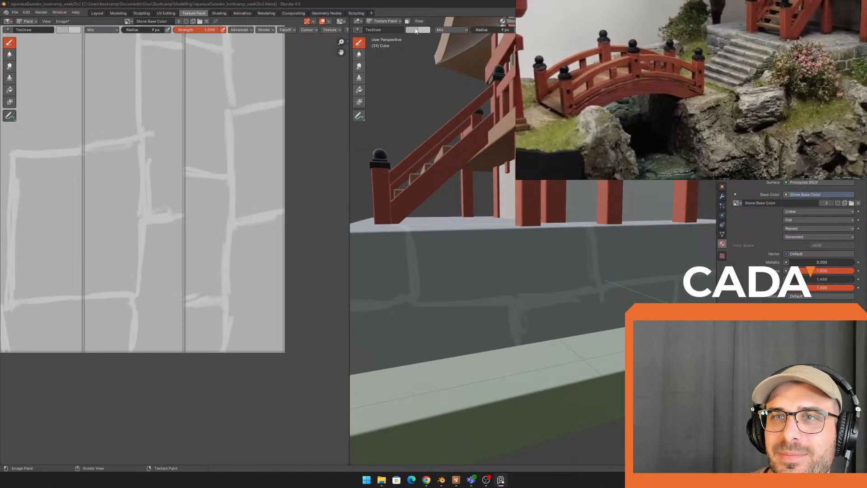
Step: Darken the brush colour to a neutral grey with value 0.534 and enlarge the brush radius to 45 px
left_click(416, 31)
left_click_drag(474, 55, 474, 61)
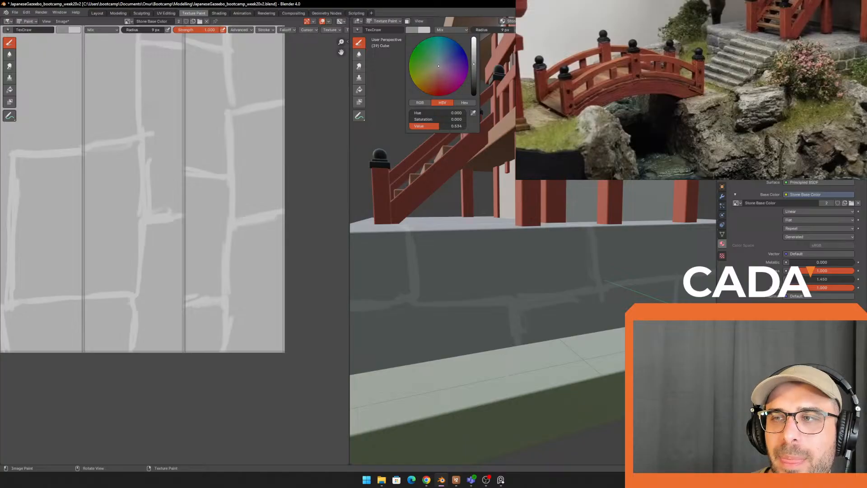
key("f")
left_click(484, 274)
left_click_drag(431, 283, 518, 296)
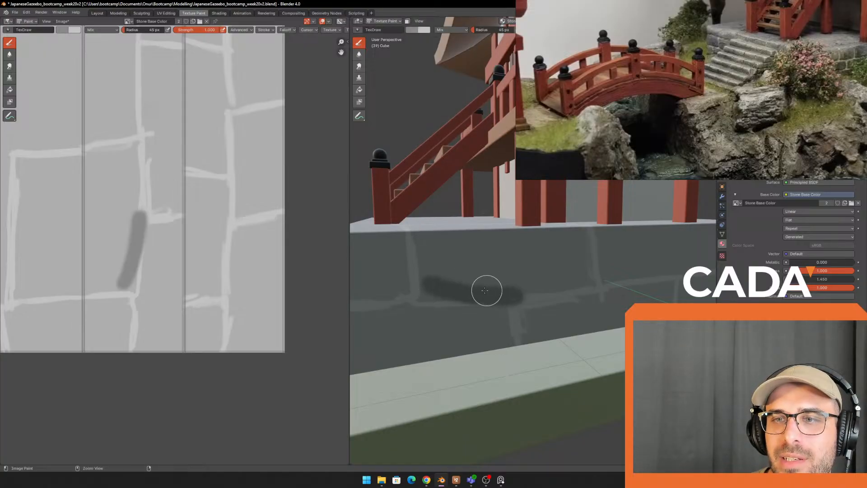
key("ctrl+z")
middle_click_drag(470, 283, 528, 203)
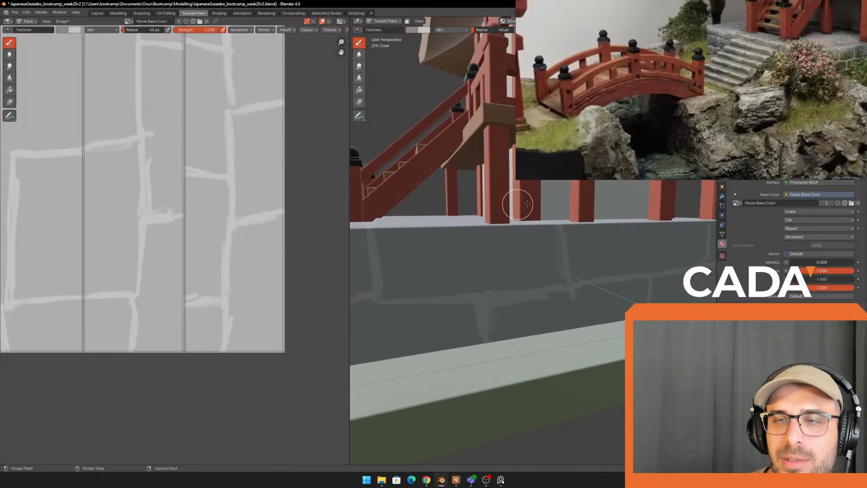
mouse_move(409, 292)
left_mouse_down()
mouse_move(430, 291)
mouse_move(407, 294)
left_mouse_up()
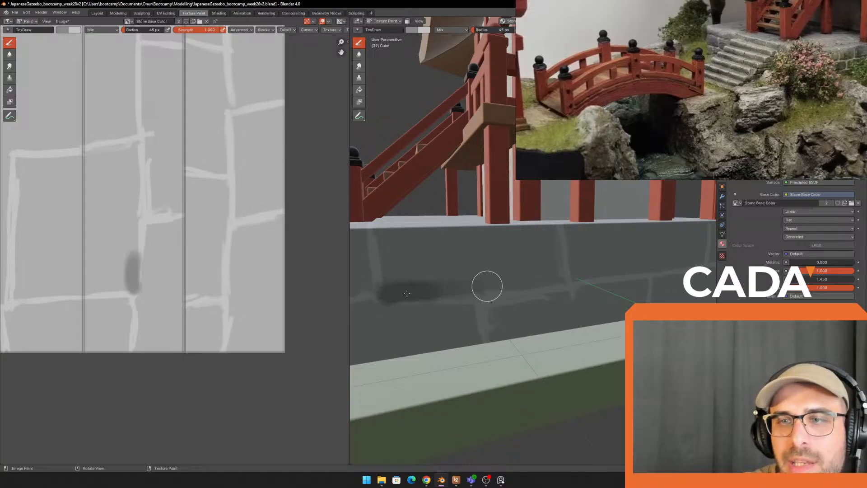
left_click_drag(486, 286, 538, 281)
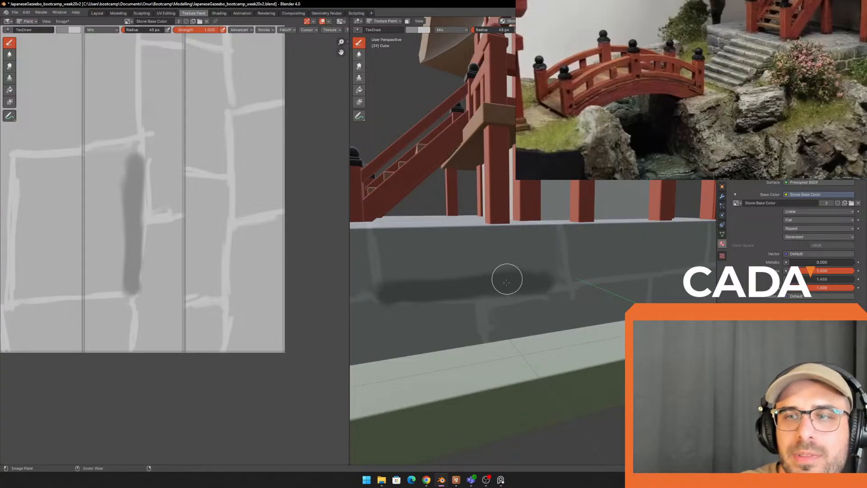
key("ctrl+z")
key("ctrl+z")
left_click_drag(456, 285, 554, 280)
middle_click_drag(547, 267, 629, 257, "shift")
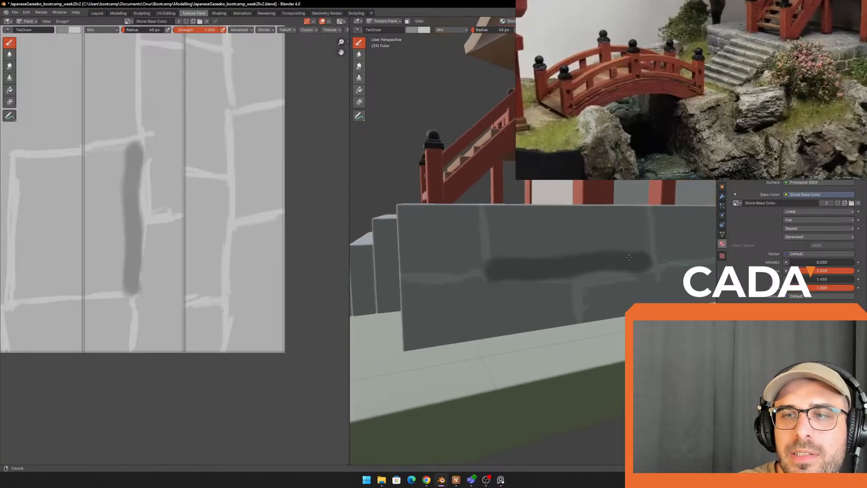
key("ctrl+z")
key("ctrl+z")
key("ctrl+z")
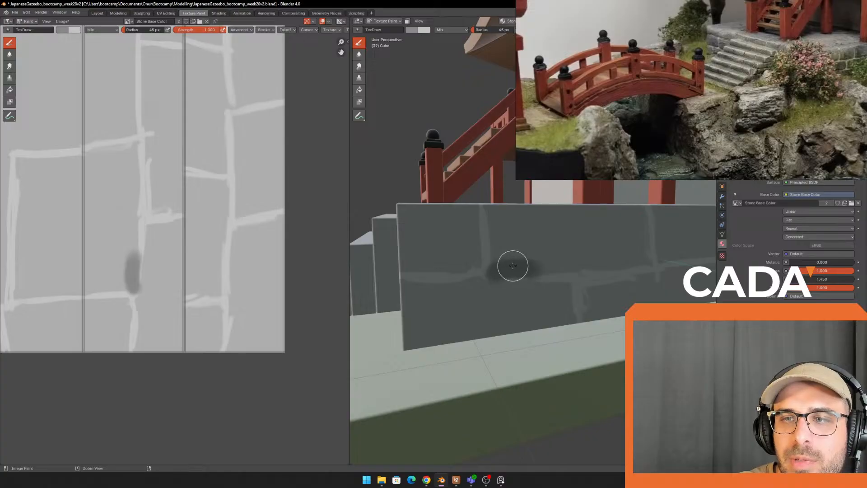
key("ctrl+z")
Step: Set the brush radius to 37 px and paint dark shading along the lower edges of the long side wall's stones near the stair corner
key("f")
left_click(509, 264)
left_click_drag(500, 264, 640, 261)
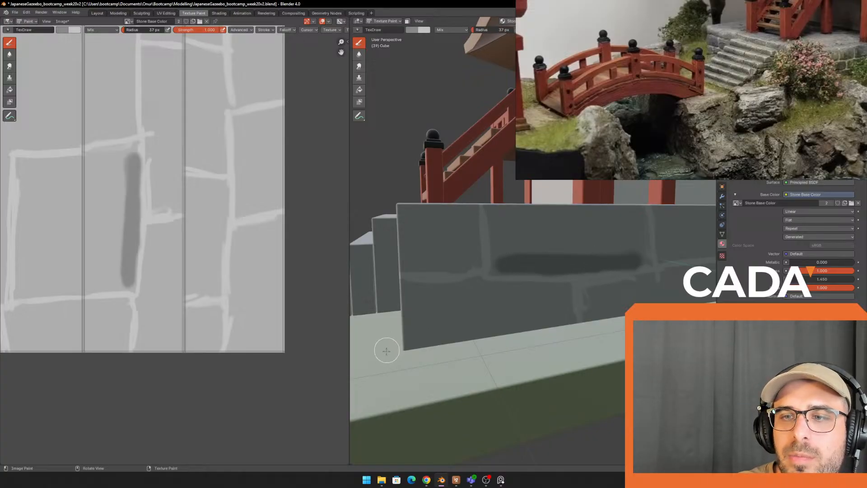
mouse_move(422, 337)
left_mouse_down()
mouse_move(505, 320)
mouse_move(514, 328)
left_mouse_up()
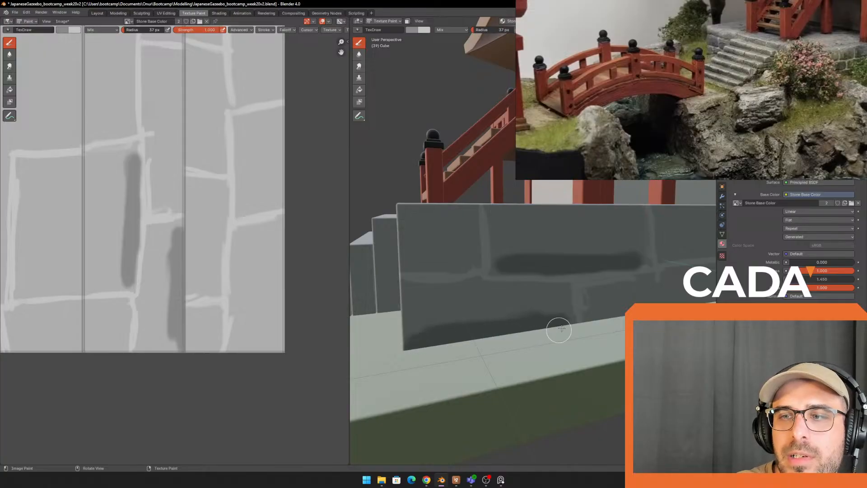
mouse_move(407, 263)
left_mouse_down()
mouse_move(457, 259)
mouse_move(422, 257)
mouse_move(474, 247)
left_mouse_up()
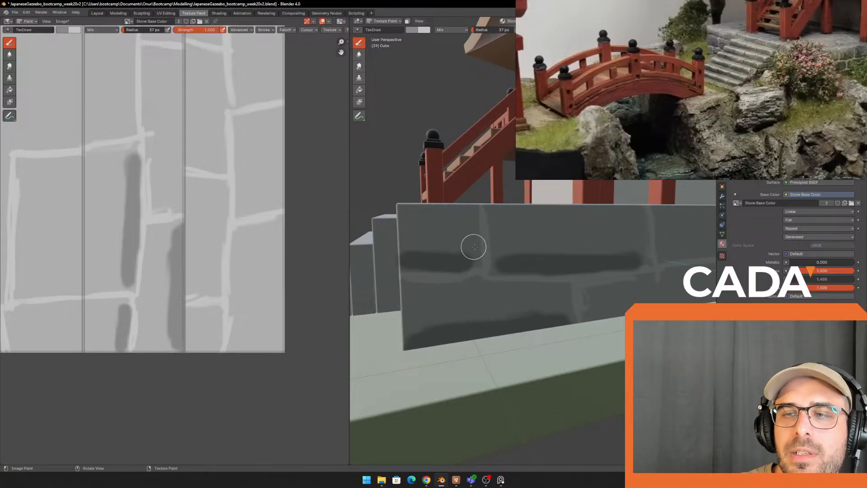
Step: Shade the lower edges of the stones on the front wall beside the stairs and farther along the long side wall
middle_click_drag(605, 280, 677, 286)
mouse_move(562, 262)
left_mouse_down()
mouse_move(651, 274)
mouse_move(588, 270)
left_mouse_up()
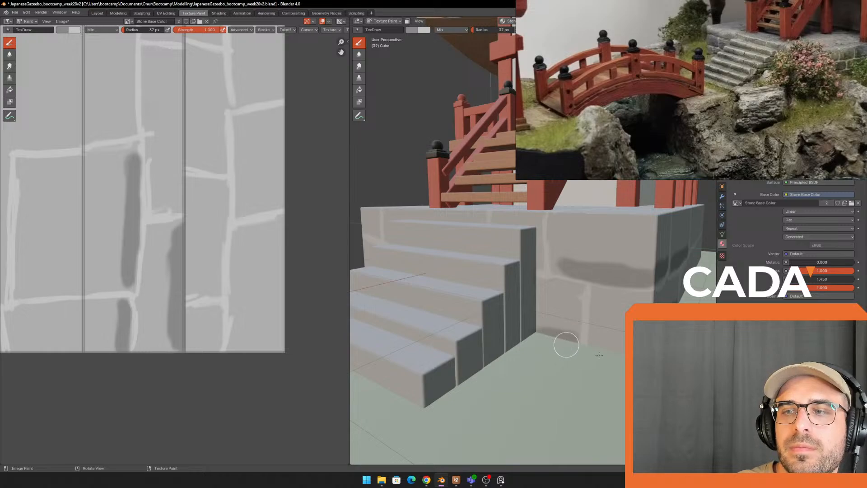
middle_click_drag(580, 249, 488, 346)
left_click_drag(477, 348, 507, 348)
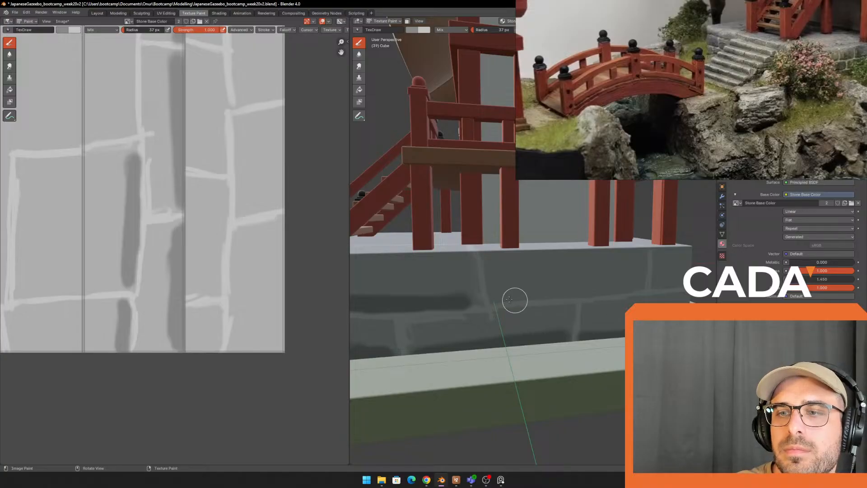
left_click_drag(509, 299, 627, 285)
Step: Paint the same dark shading along the lower edges of both stone rows on the platform's rear wall
mouse_move(627, 286)
middle_mouse_down()
mouse_move(554, 286)
mouse_move(574, 297)
mouse_move(533, 296)
middle_mouse_up()
left_click_drag(471, 274, 565, 262)
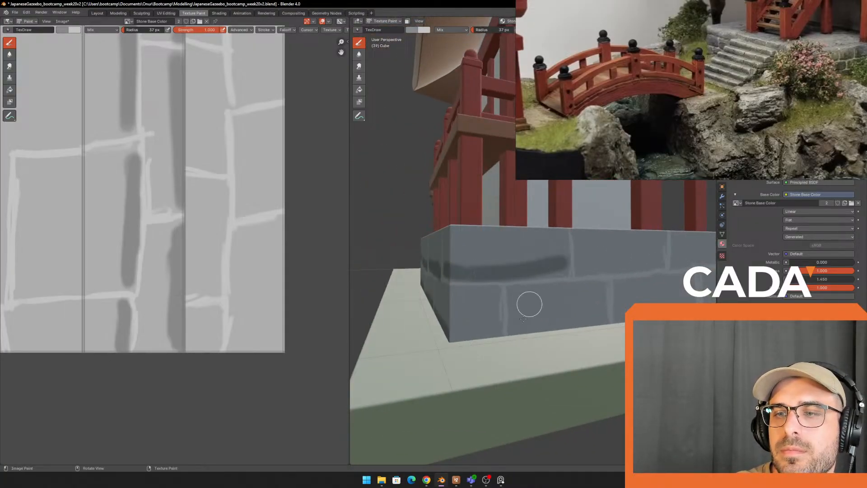
mouse_move(528, 304)
middle_mouse_down()
mouse_move(585, 329)
mouse_move(479, 348)
mouse_move(455, 328)
middle_mouse_up()
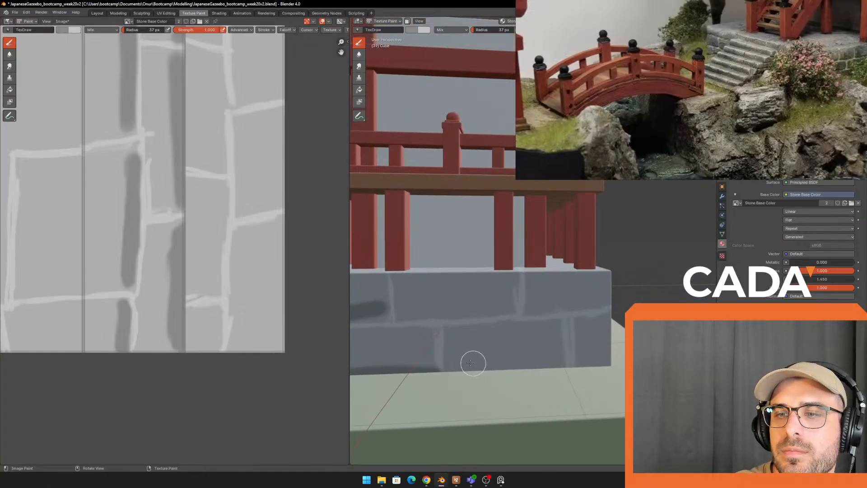
left_click_drag(470, 363, 485, 364)
mouse_move(412, 316)
left_mouse_down()
mouse_move(503, 310)
mouse_move(431, 313)
left_mouse_up()
left_click_drag(536, 305, 603, 306)
Step: Shade the lower edges of the upper and lower stone rows along the platform's opposite side wall
middle_click_drag(605, 307, 524, 307)
left_click_drag(428, 366, 540, 344)
left_click_drag(448, 304, 474, 303)
left_click_drag(485, 295, 559, 294)
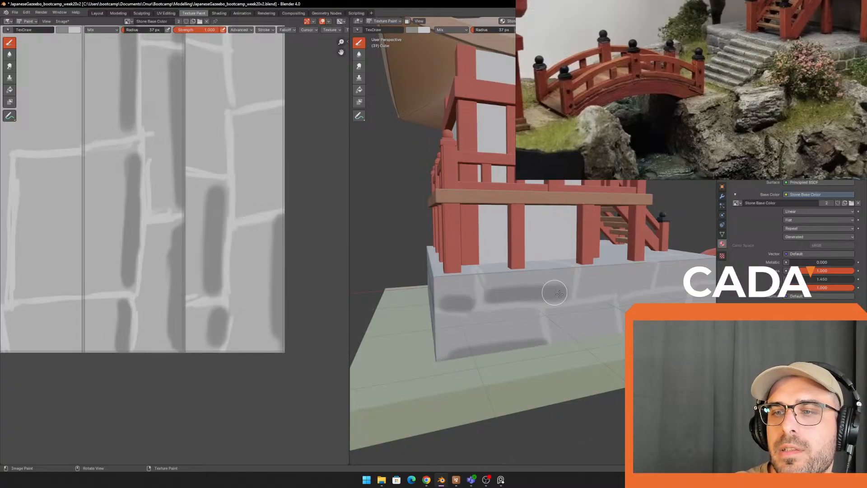
middle_click_drag(598, 336, 563, 321)
mouse_move(512, 329)
middle_mouse_down()
mouse_move(463, 325)
mouse_move(489, 301)
mouse_move(495, 319)
middle_mouse_up()
left_click_drag(425, 292, 500, 292)
left_click_drag(487, 343, 556, 351)
left_click_drag(524, 294, 626, 302)
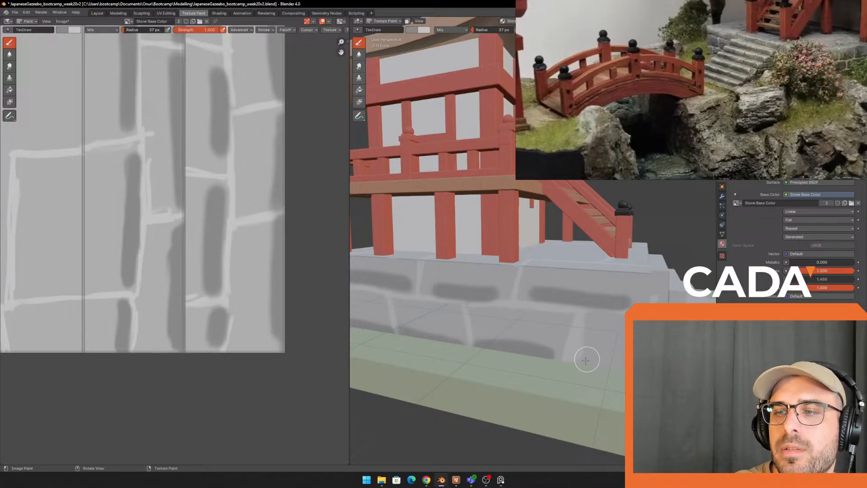
Step: Shade the lower edges of the front wall's stones on the other side of the stone stairs
middle_click_drag(601, 359, 558, 340)
left_click_drag(461, 293, 491, 293)
left_click_drag(461, 372, 552, 360)
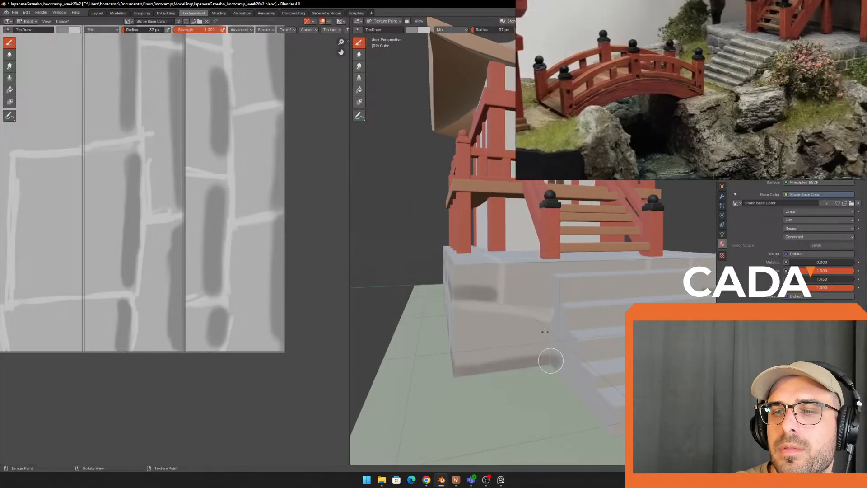
left_click_drag(521, 304, 554, 301)
Step: Paint soft highlights in the lighter colour on the paving stones of the platform's top near the stair corner
mouse_move(555, 301)
middle_mouse_down()
mouse_move(501, 284)
mouse_move(519, 294)
mouse_move(461, 318)
middle_mouse_up()
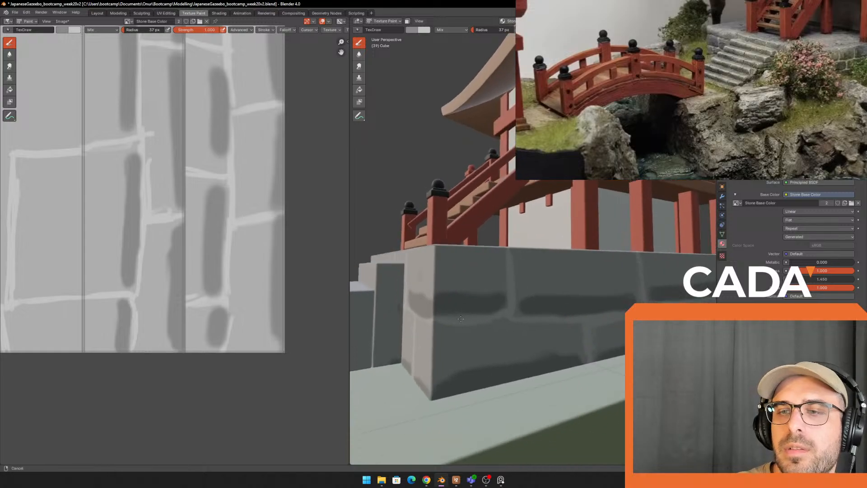
scroll(586, 262, "down", 10)
middle_click_drag(586, 262, 610, 267)
middle_click_drag(610, 330, 693, 228, "shift")
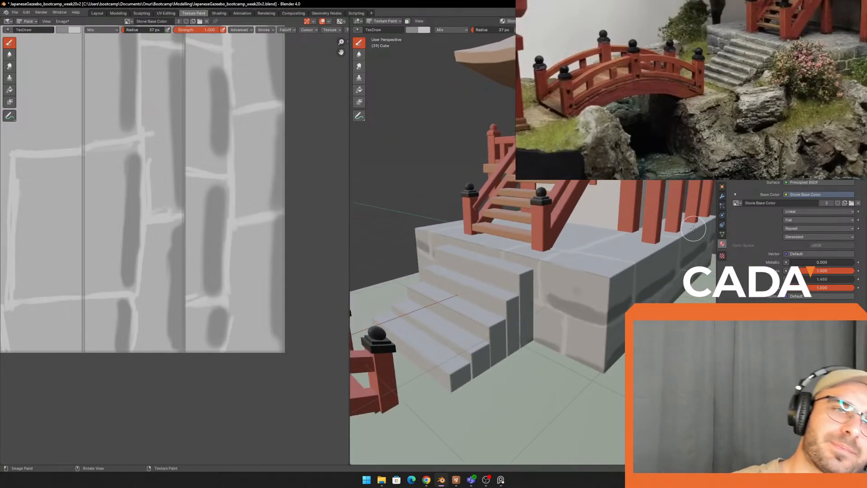
left_click_drag(549, 259, 586, 273)
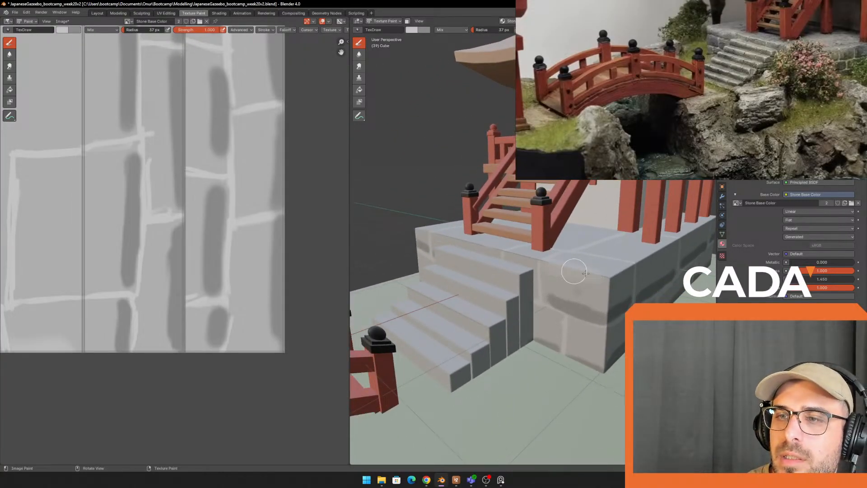
key("ctrl+z")
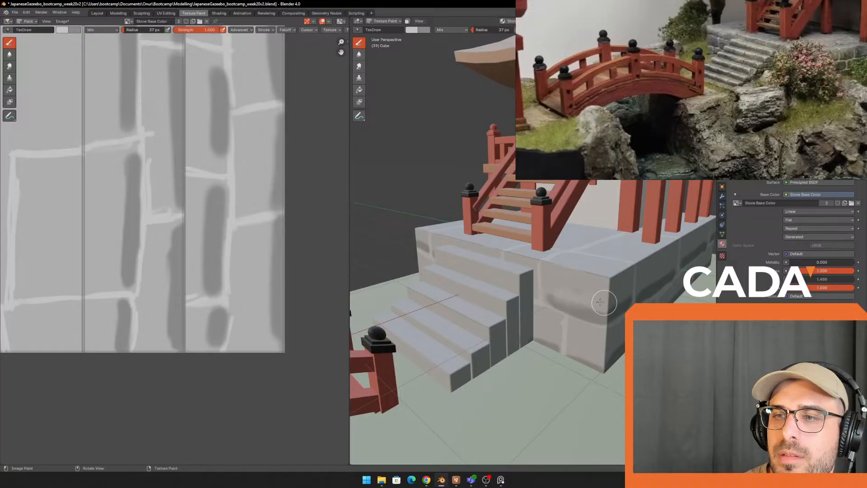
middle_click_drag(609, 299, 509, 291)
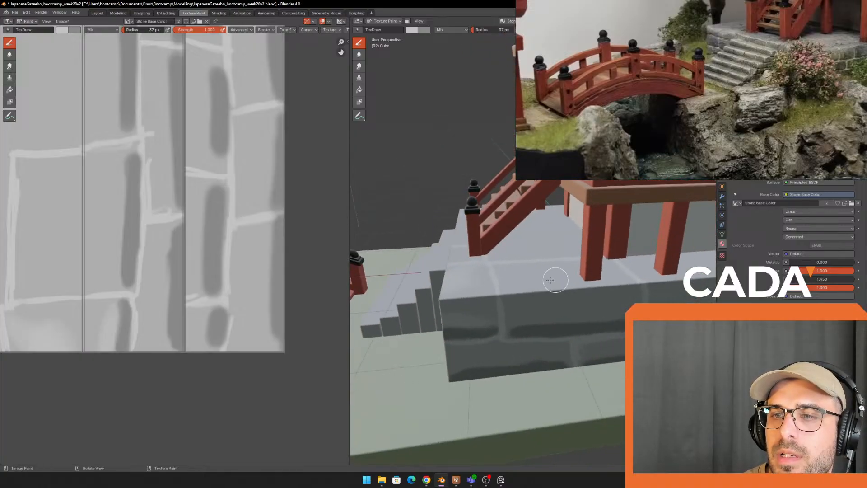
left_click_drag(511, 292, 589, 290)
middle_click_drag(588, 291, 582, 316)
Step: Set the brush radius to 34 px and paint a light highlight on the top corner stone by the wooden stair post
key("f")
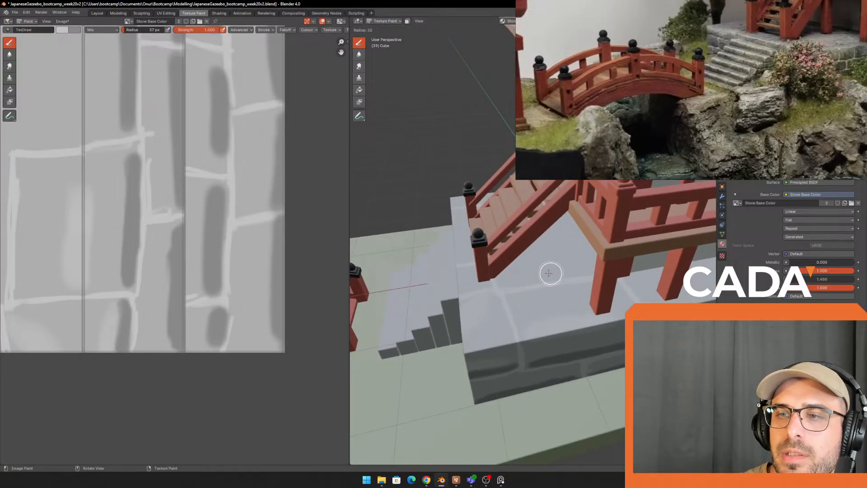
left_click(551, 276)
middle_click_drag(561, 240, 526, 275)
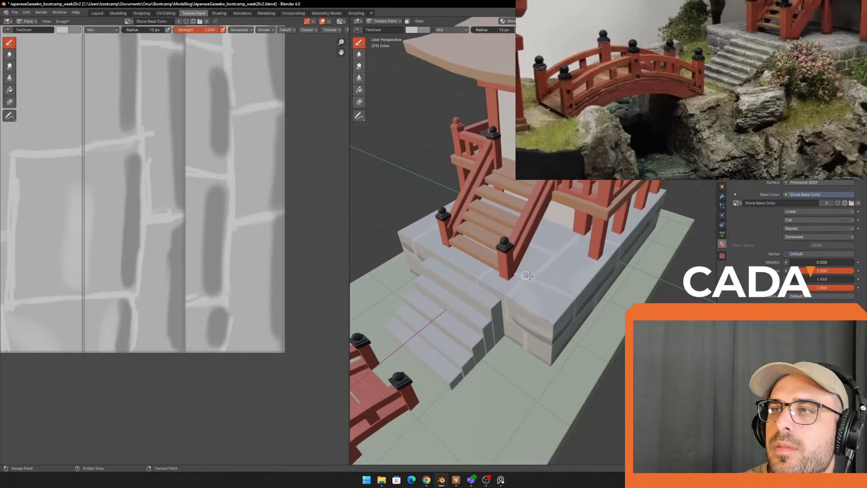
scroll(529, 296, "up", 8)
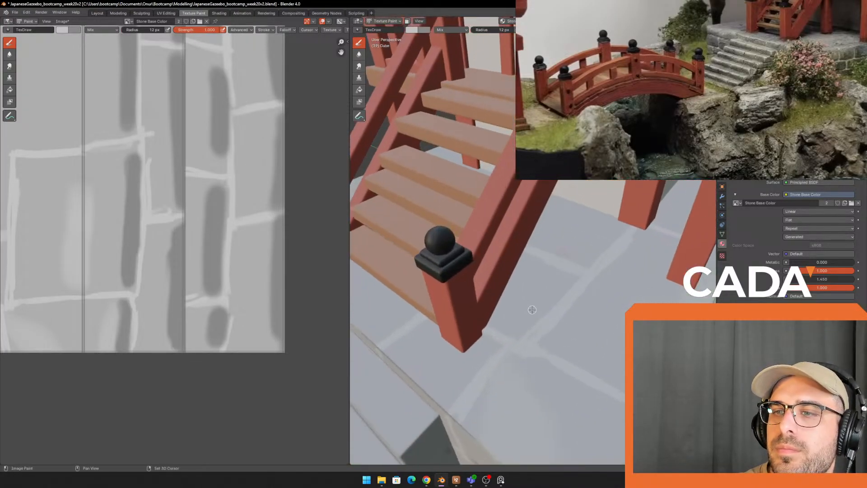
key("f")
left_click(533, 292)
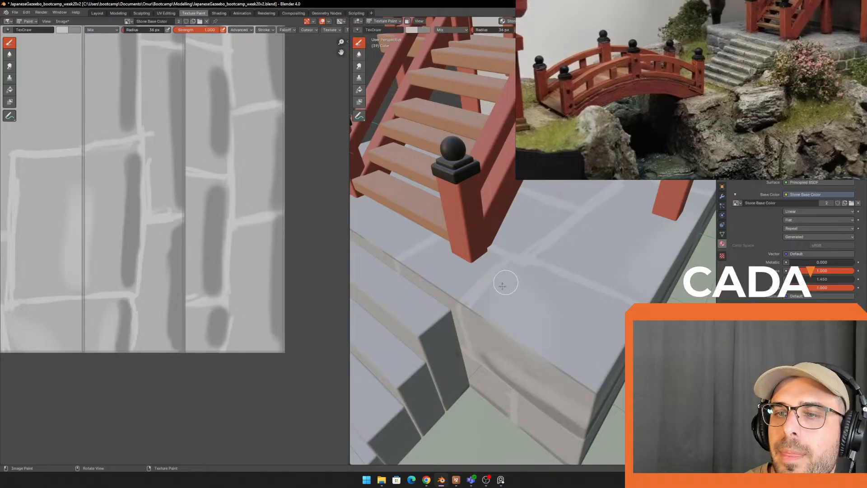
left_click_drag(505, 282, 499, 304)
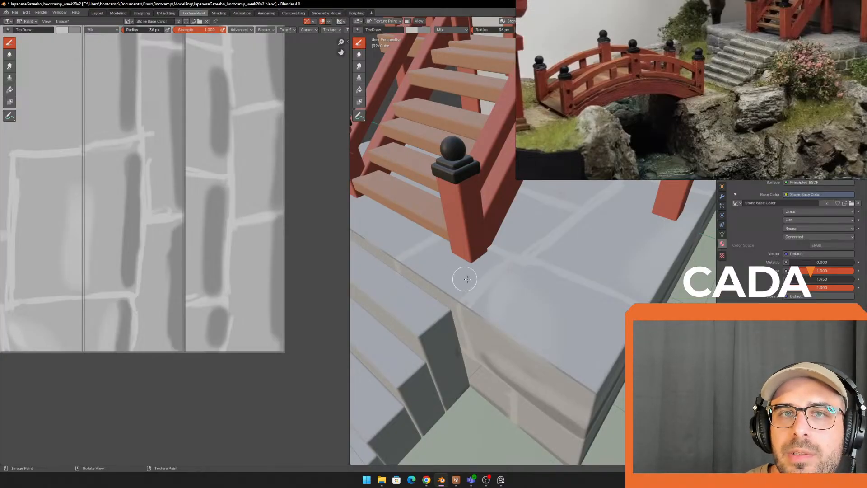
Step: Swap to the darker colour and paint a curved shadow stroke on the top corner stone by the stair post
key("x")
left_click_drag(512, 323, 523, 304)
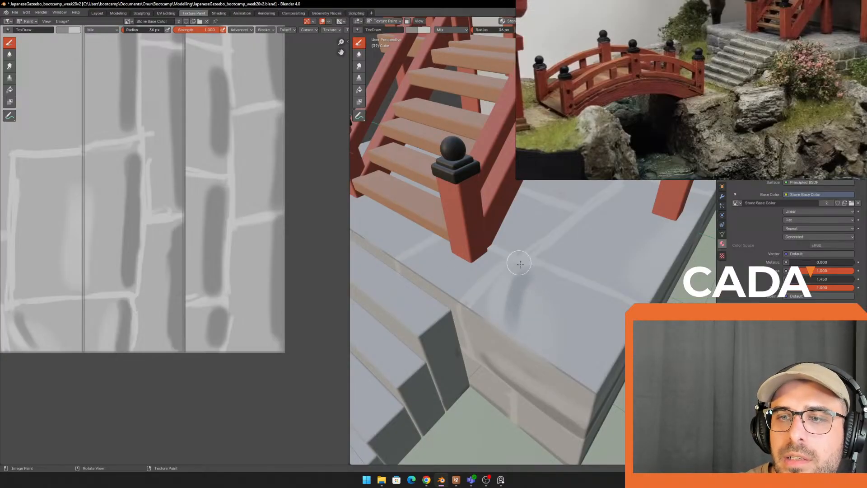
mouse_move(520, 264)
middle_mouse_down()
mouse_move(519, 253)
mouse_move(543, 300)
mouse_move(556, 289)
mouse_move(556, 267)
mouse_move(508, 233)
middle_mouse_up()
key("x")
key("x")
key("x")
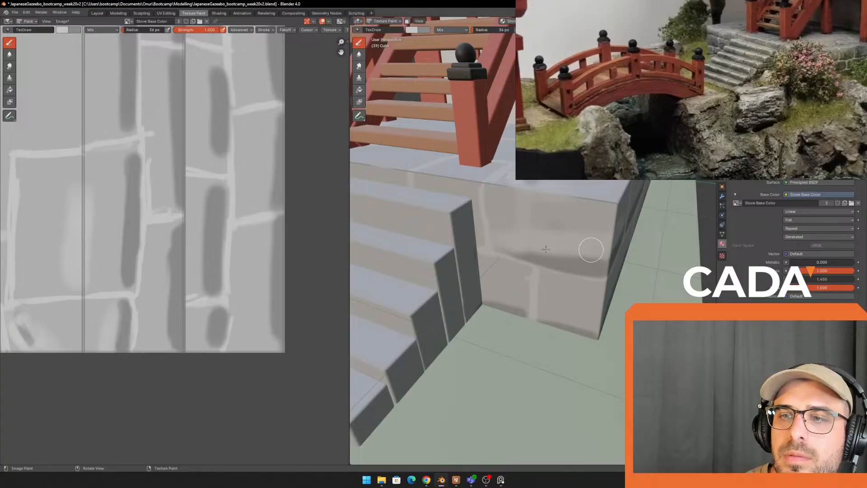
Step: Paint a dark shadow on the front wall's upper stone beside the stairs and blend it with a larger brush
key("x")
left_click_drag(503, 247, 515, 249)
key("x")
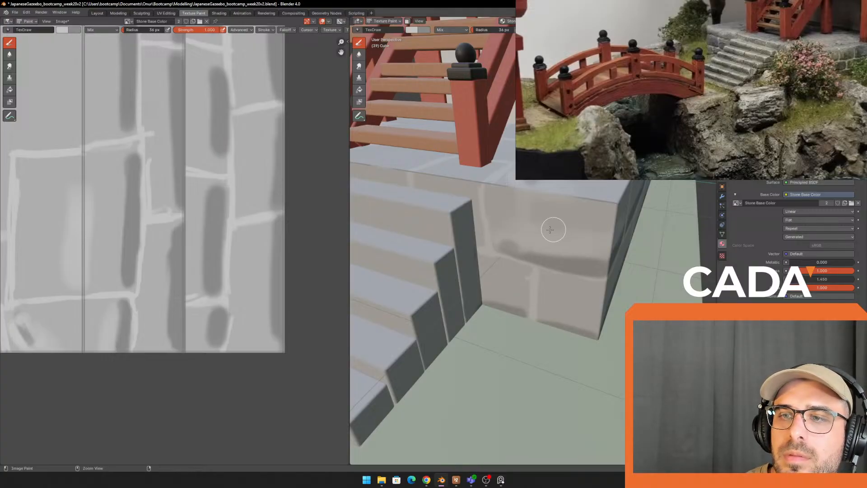
key("f")
left_click(519, 218)
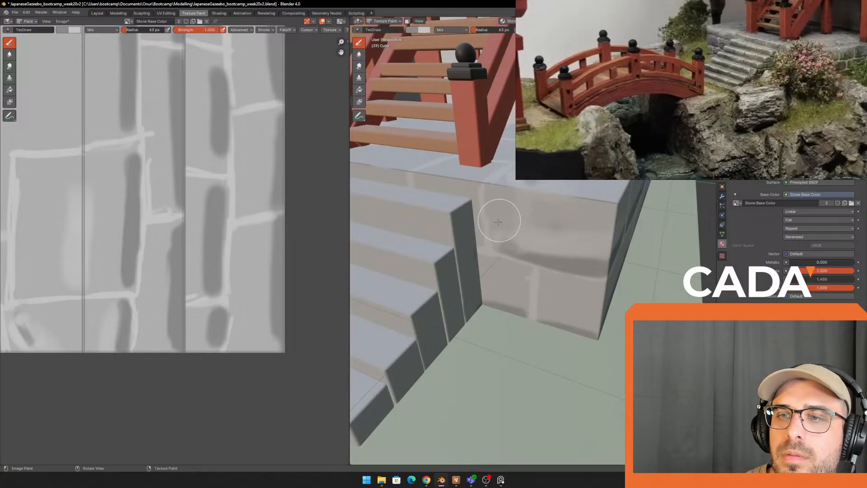
key("x")
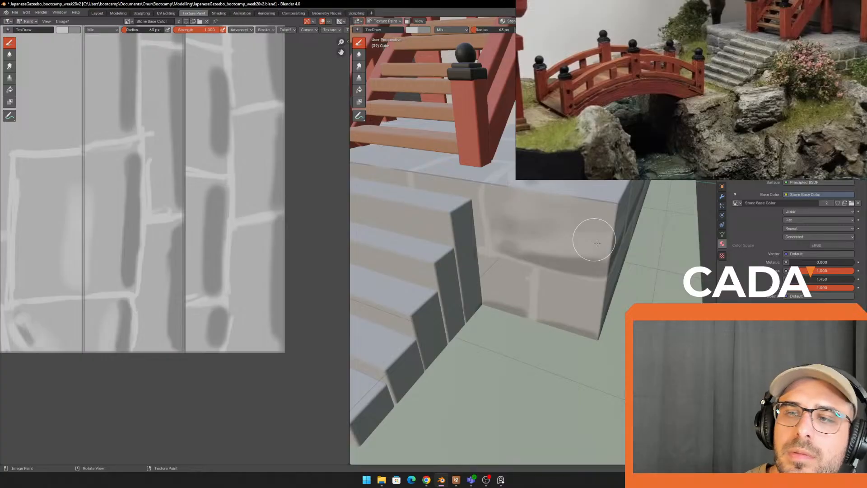
Step: Try a 35 px brush stroke on the corner paving stone in front of the wooden stair post
mouse_move(597, 243)
middle_mouse_down()
mouse_move(607, 284)
mouse_move(541, 281)
mouse_move(559, 306)
mouse_move(553, 298)
middle_mouse_up()
key("x")
key("f")
left_click(539, 313)
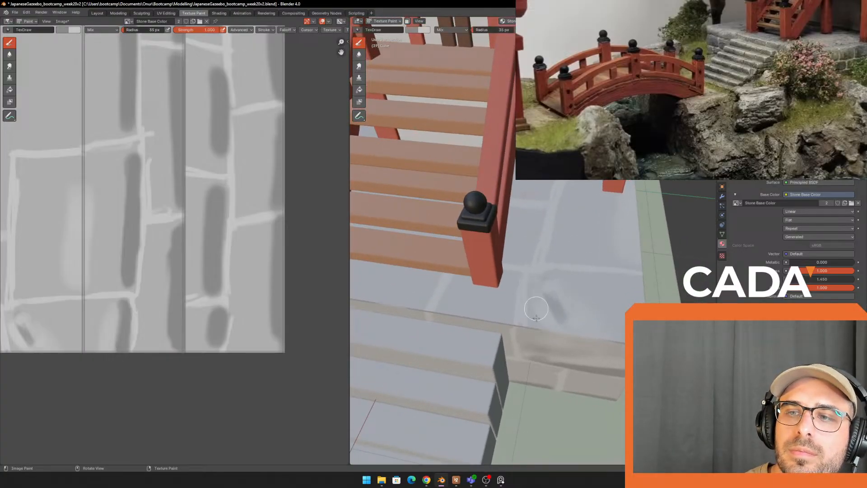
left_click_drag(536, 309, 536, 320)
key("ctrl+z")
Step: Set the brush radius to 24 px and try strokes along the corner paving stone's edge by the stair post, undoing the last one
key("x")
key("f")
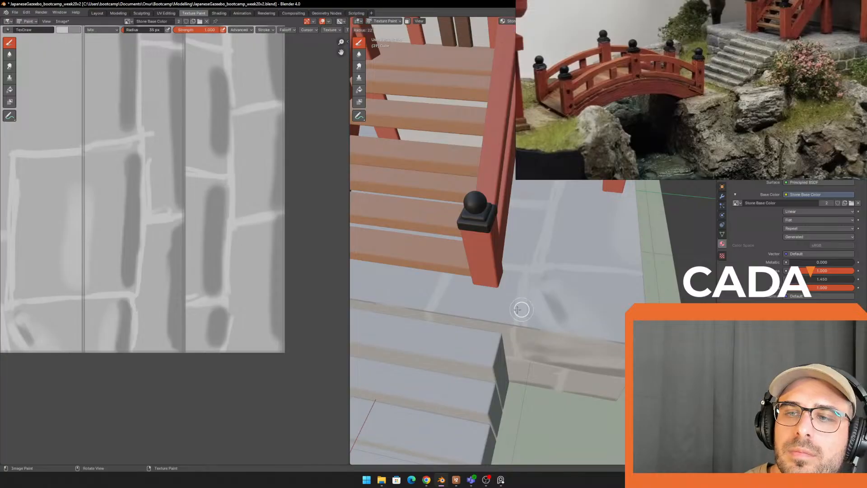
left_click(520, 310)
key("x")
left_click_drag(532, 279, 526, 322)
key("ctrl+z")
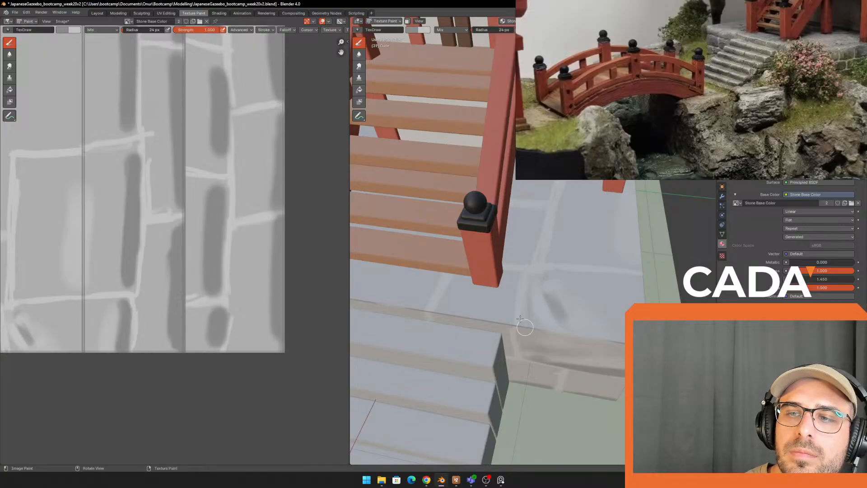
Step: Compare the painted stone in Wireframe, Solid and Rendered shading, ending in Material Preview
middle_click_drag(536, 308, 541, 296)
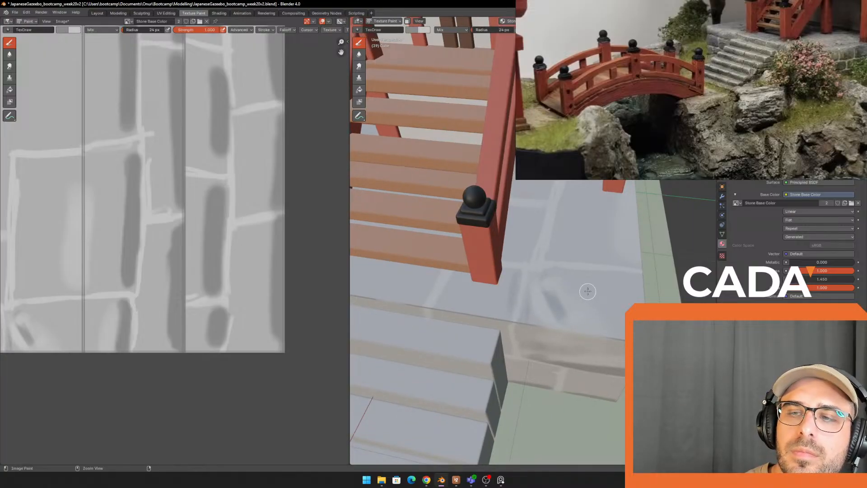
key("z")
left_click(539, 277)
key("z")
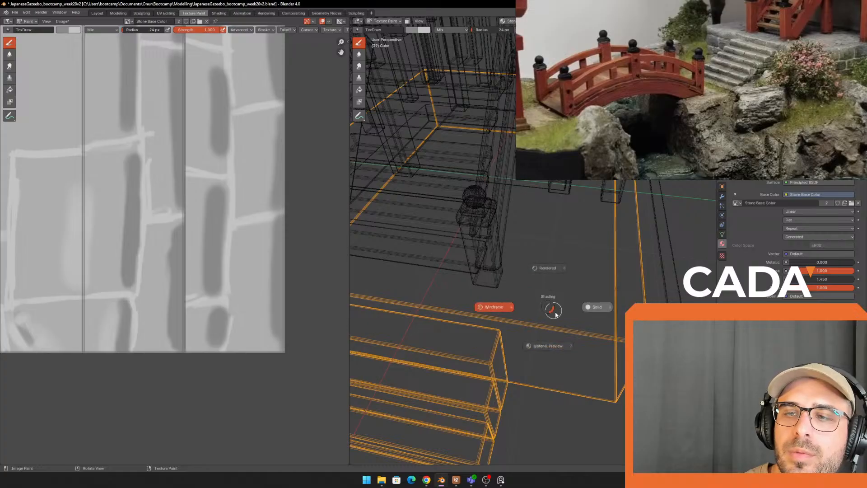
left_click(581, 304)
key("z")
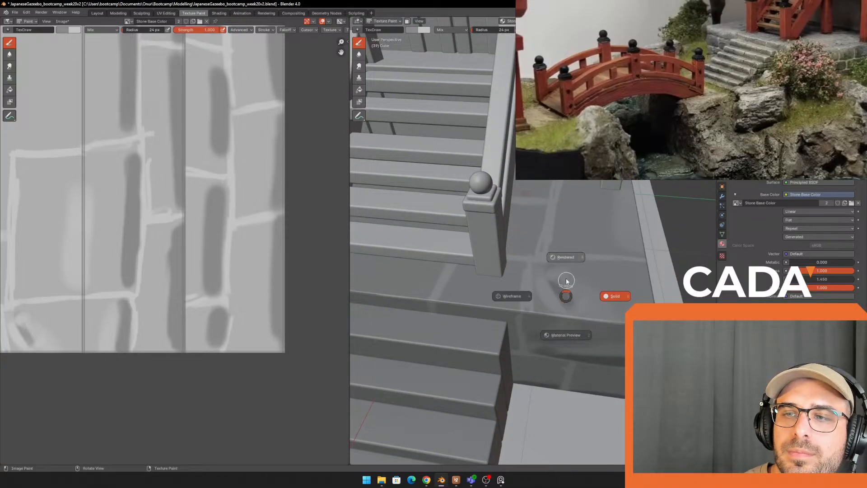
left_click(565, 260)
key("z")
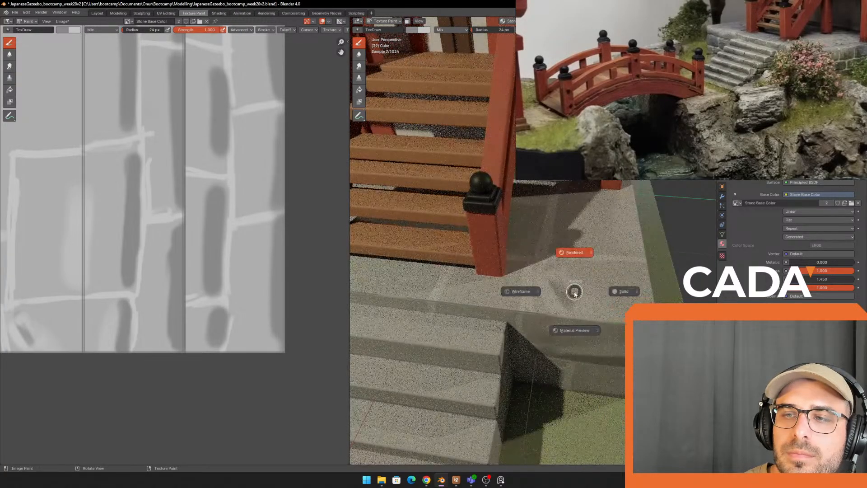
left_click(567, 326)
Step: Set the brush radius to 44 px and paint soft dark shading on the risers and side faces of the stone stairs
middle_click_drag(560, 300, 602, 284, "alt")
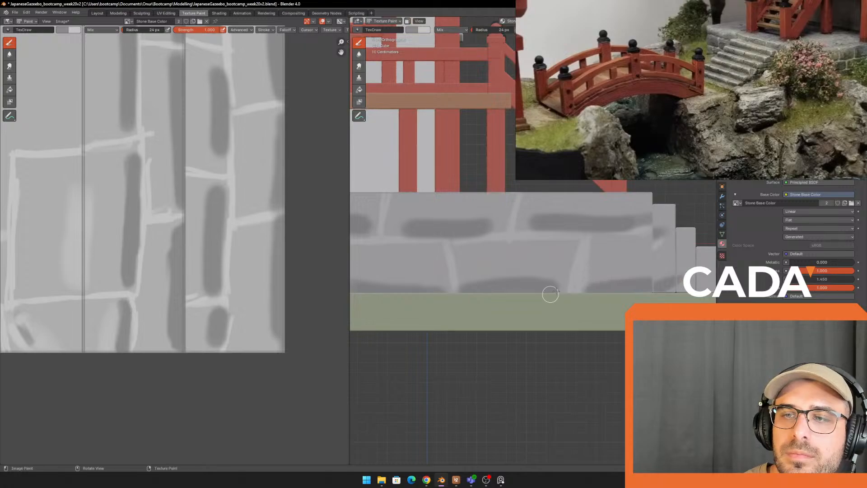
mouse_move(550, 294)
middle_mouse_down()
mouse_move(507, 308)
mouse_move(528, 311)
middle_mouse_up()
middle_click_drag(524, 305, 525, 299, "shift")
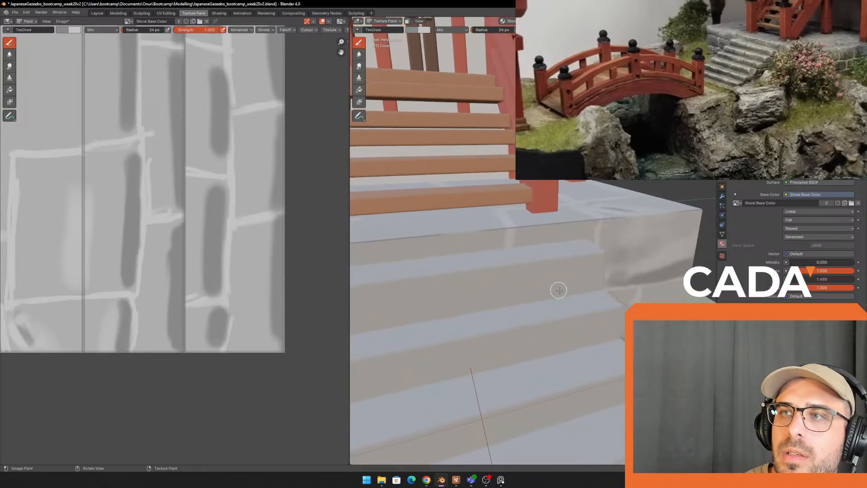
scroll(560, 293, "up", 3)
middle_click_drag(540, 333, 537, 295)
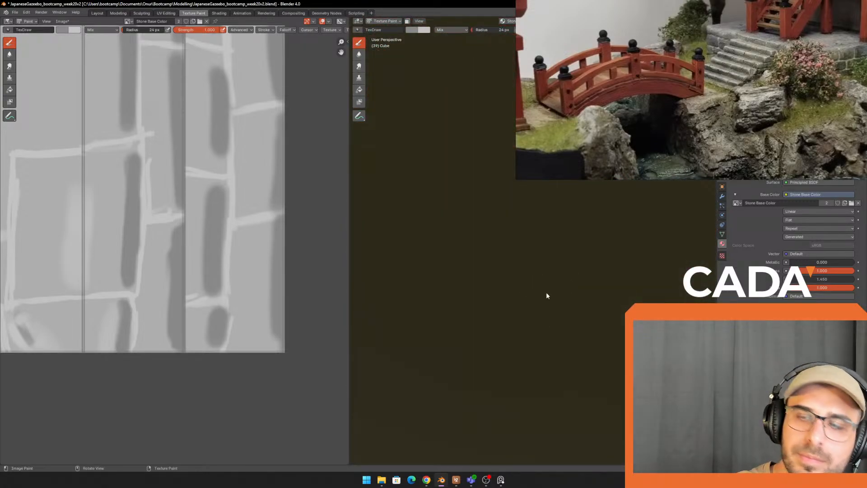
middle_click_drag(518, 256, 448, 429, "ctrl")
middle_click_drag(534, 273, 520, 322)
middle_click_drag(498, 281, 604, 219, "ctrl")
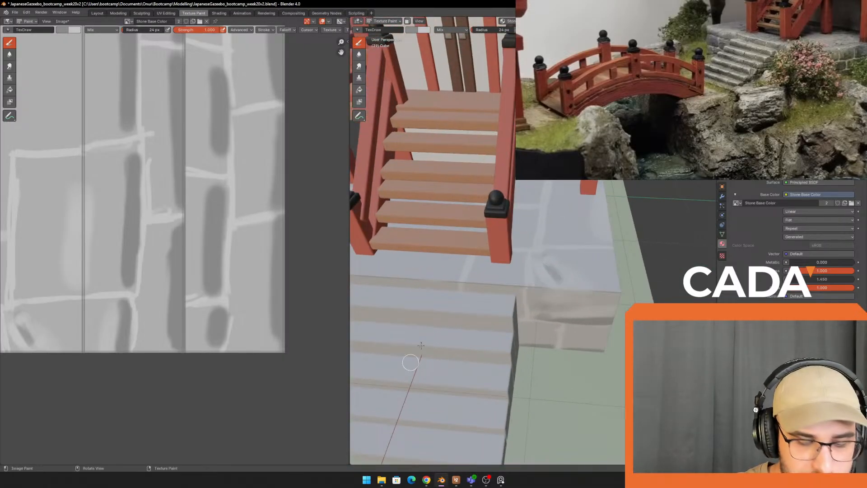
mouse_move(421, 346)
middle_mouse_down()
mouse_move(581, 240)
mouse_move(511, 251)
mouse_move(527, 279)
mouse_move(566, 252)
mouse_move(615, 242)
mouse_move(561, 248)
mouse_move(592, 248)
mouse_move(529, 267)
mouse_move(549, 255)
mouse_move(605, 252)
mouse_move(600, 268)
mouse_move(538, 272)
middle_mouse_up()
key("f")
left_click(586, 254)
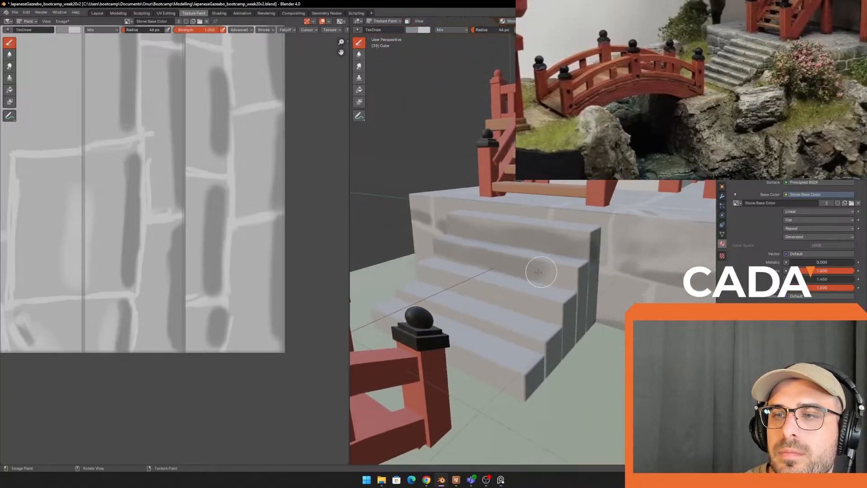
left_click_drag(601, 273, 585, 312)
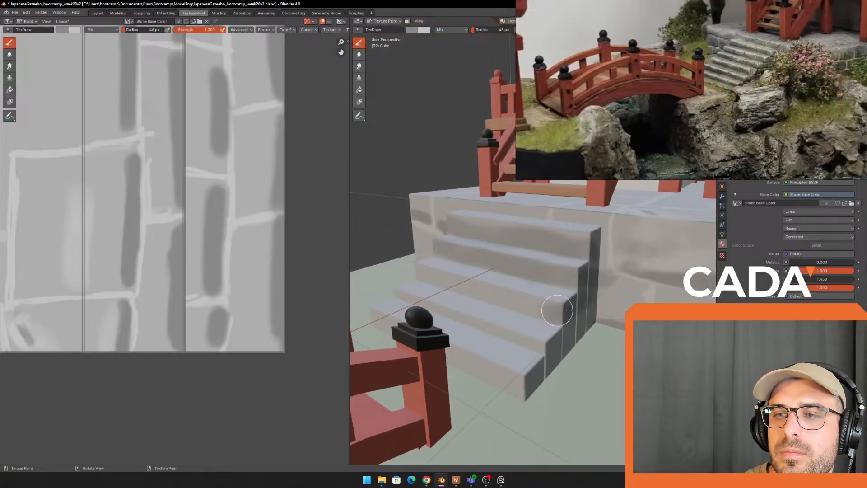
middle_click_drag(553, 316, 546, 277)
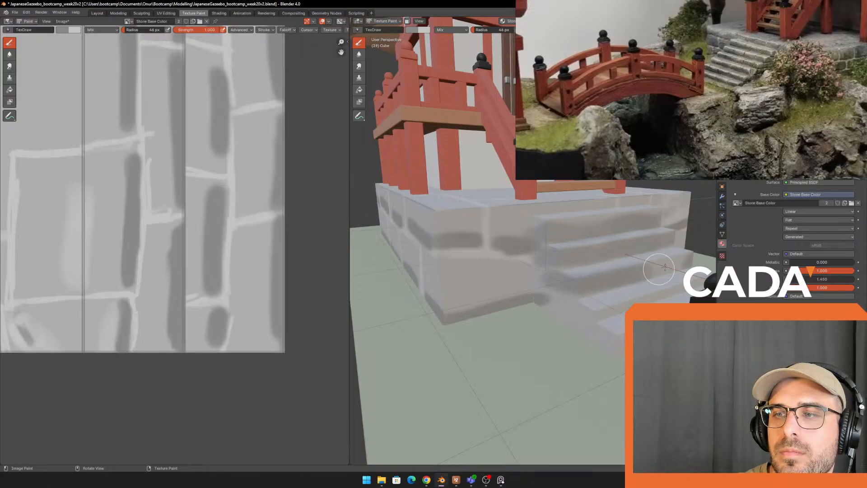
Step: Reduce the brush radius to 32 px and paint dark shading patches on the stone stairs' treads and side faces
mouse_move(678, 266)
middle_mouse_down()
mouse_move(575, 273)
mouse_move(482, 329)
mouse_move(465, 318)
middle_mouse_up()
key("bracketleft")
key("bracketleft")
key("bracketleft")
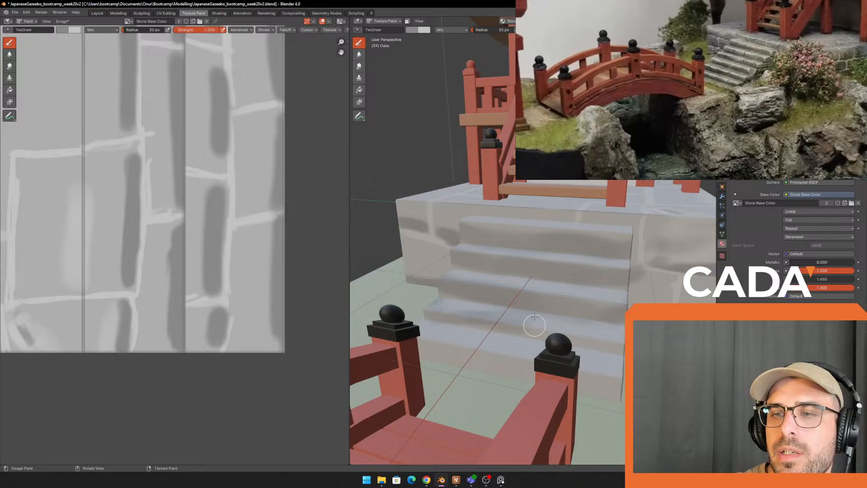
middle_click_drag(539, 322, 418, 323)
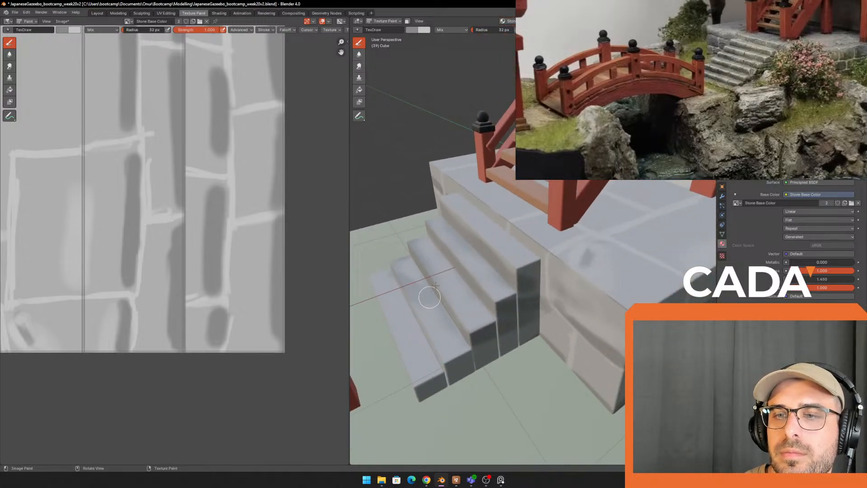
middle_click_drag(435, 285, 457, 289)
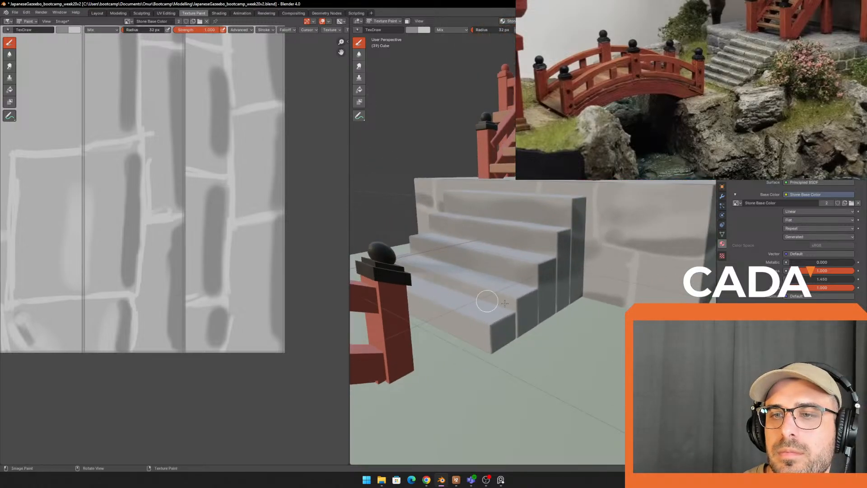
middle_click_drag(527, 323, 602, 328)
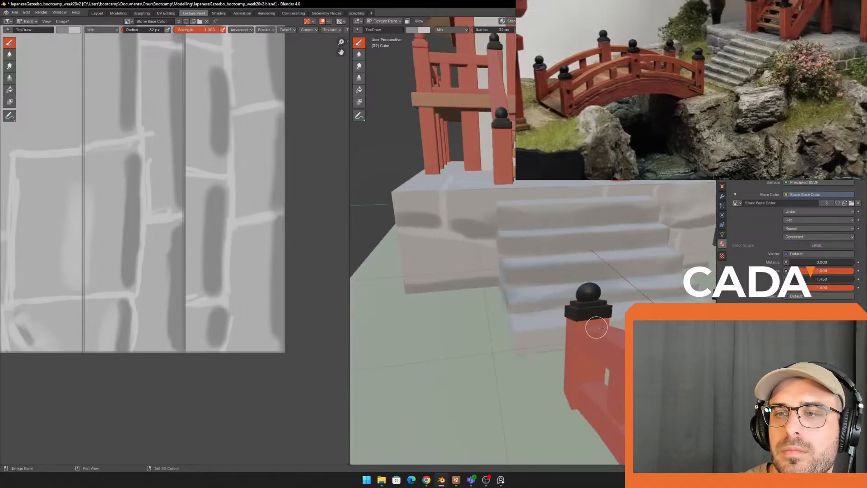
middle_click_drag(587, 294, 650, 276)
middle_click_drag(550, 281, 486, 306)
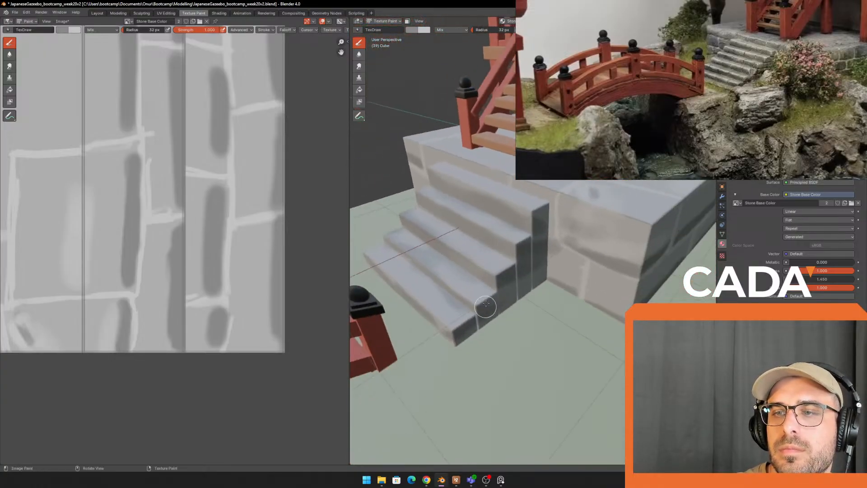
Step: Paint light highlights between the dark patches across the stone stairs' treads
middle_click_drag(460, 280, 420, 296)
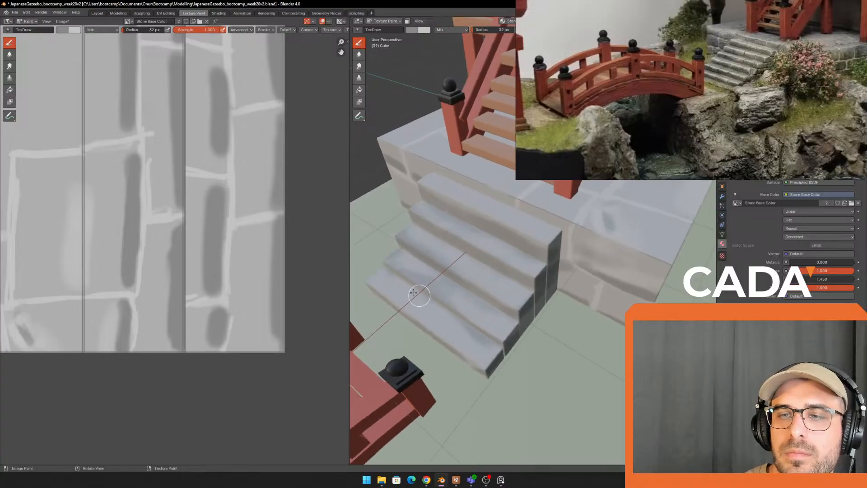
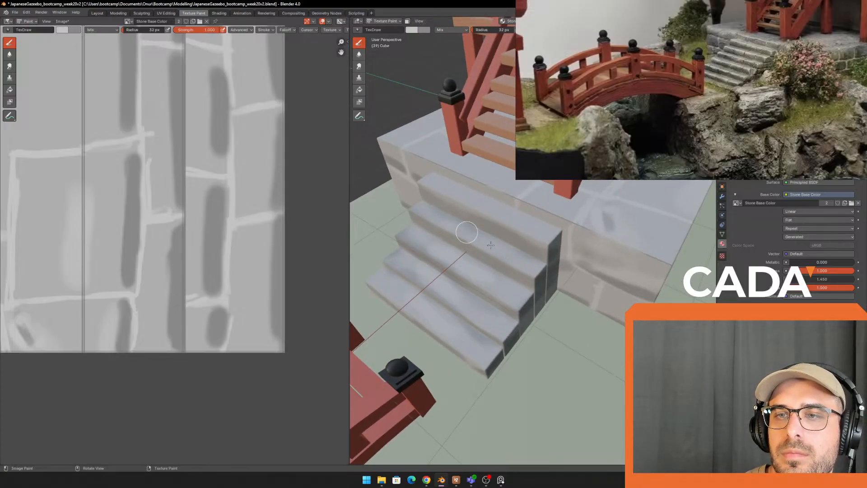
middle_click_drag(474, 198, 469, 237)
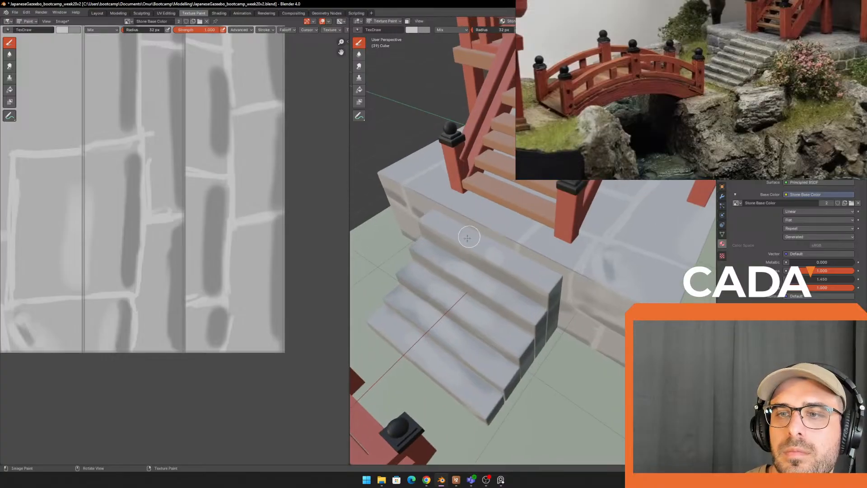
Step: Move the reference photo aside and examine the whole gazebo scene in Rendered shading
middle_click_drag(546, 256, 556, 326, "alt")
scroll(542, 325, "down", 3)
middle_click_drag(457, 356, 437, 391)
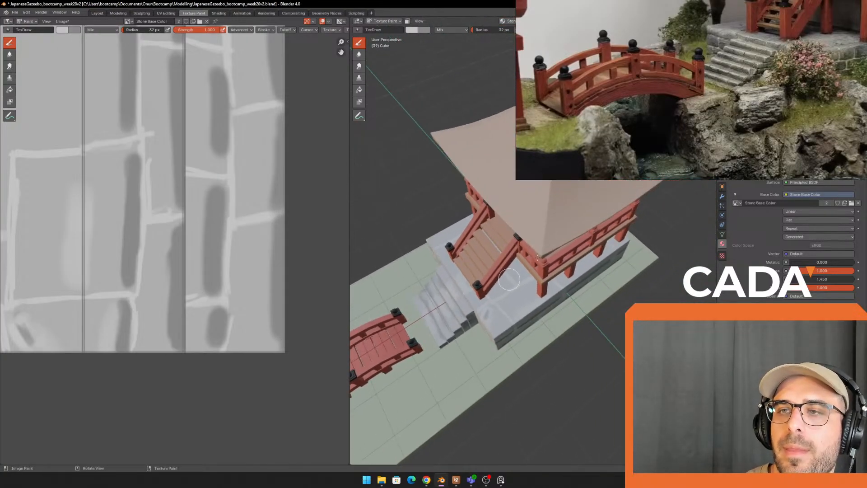
right_click_drag(648, 141, 0, 130)
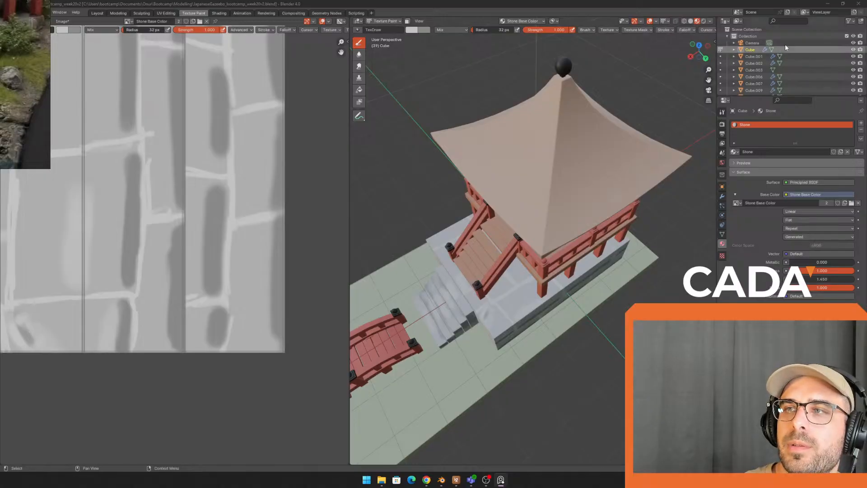
left_click(704, 21)
mouse_move(546, 206)
middle_mouse_down()
mouse_move(589, 170)
mouse_move(639, 203)
mouse_move(678, 253)
mouse_move(568, 243)
mouse_move(634, 299)
middle_mouse_up()
scroll(639, 203, "down", 1)
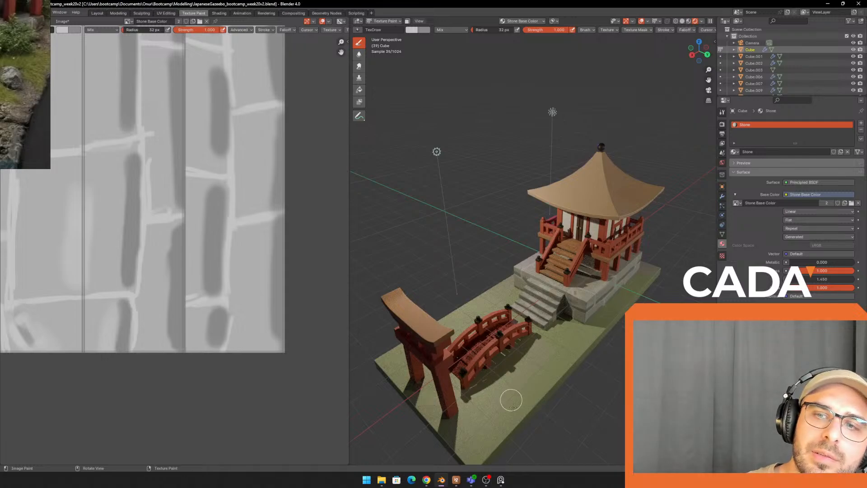
scroll(587, 280, "up", 3)
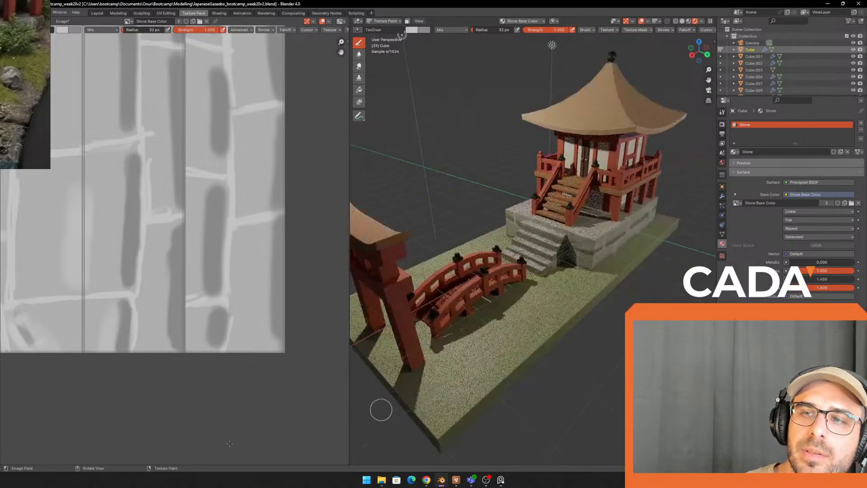
Step: Inspect the painted stone texture image and examine the rendered stone base and stairs up close
right_click(154, 217)
mouse_move(201, 184)
middle_mouse_down()
mouse_move(276, 221)
mouse_move(238, 207)
middle_mouse_up()
middle_click_drag(220, 157, 240, 188)
scroll(245, 186, "down", 1)
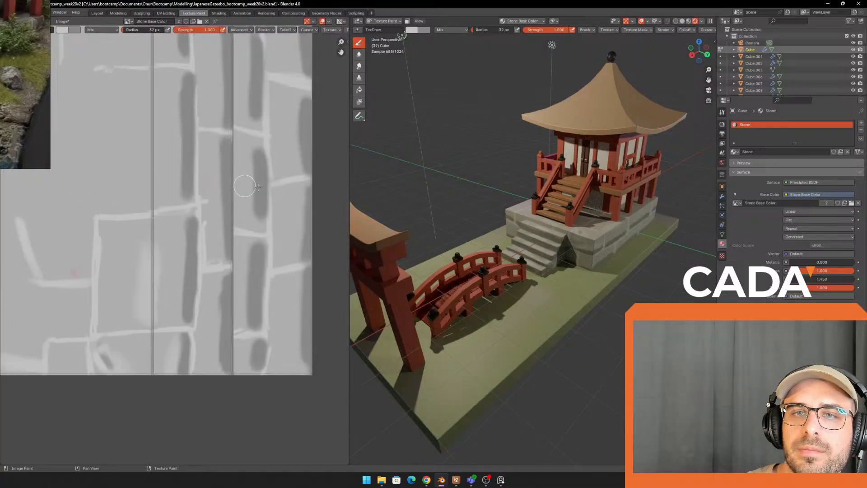
scroll(622, 223, "up", 1)
scroll(622, 222, "up", 2)
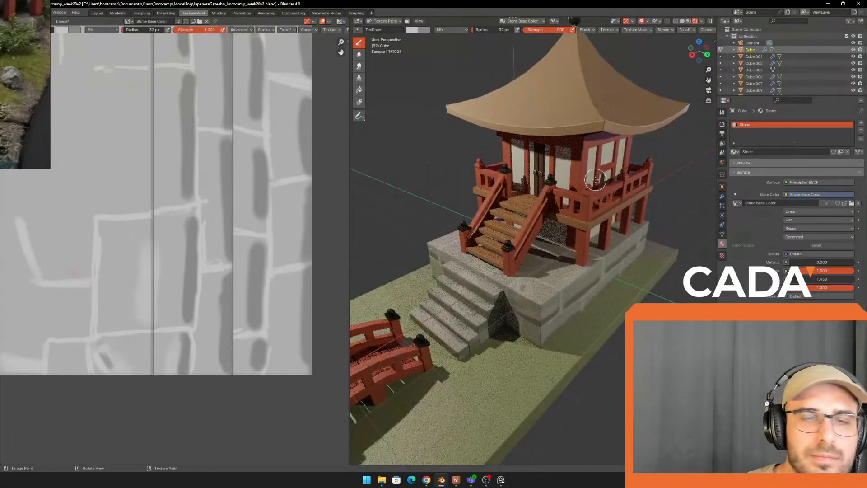
scroll(25, 84, "down", 3)
middle_click_drag(25, 37, 24, 149)
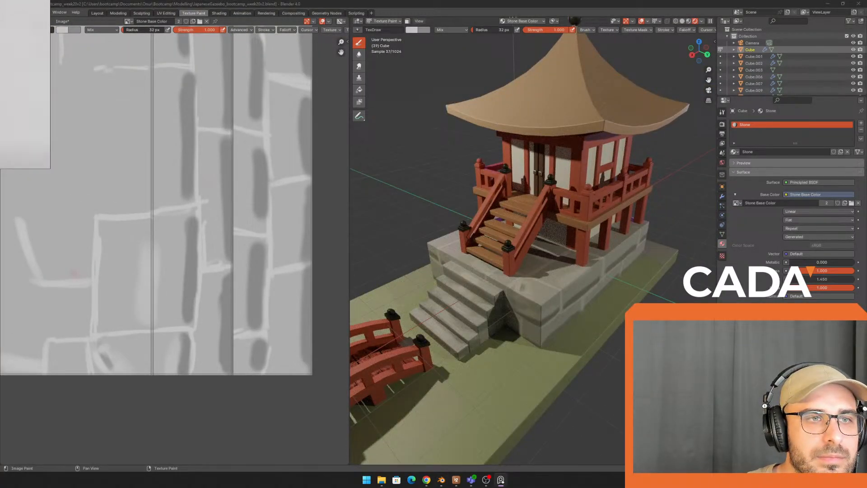
scroll(484, 109, "up", 1)
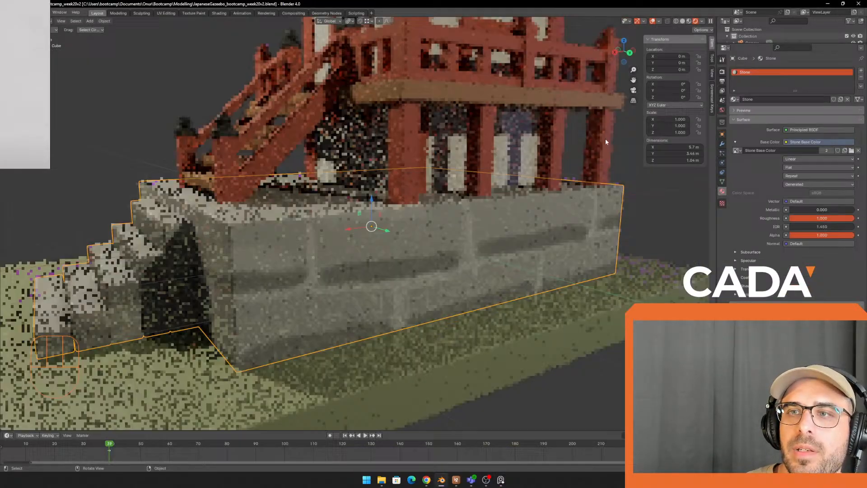
Step: Switch the viewport to Solid shading and select the gazebo's main building walls
mouse_move(606, 140)
middle_mouse_down()
mouse_move(435, 178)
mouse_move(386, 119)
middle_mouse_up()
left_click(683, 21)
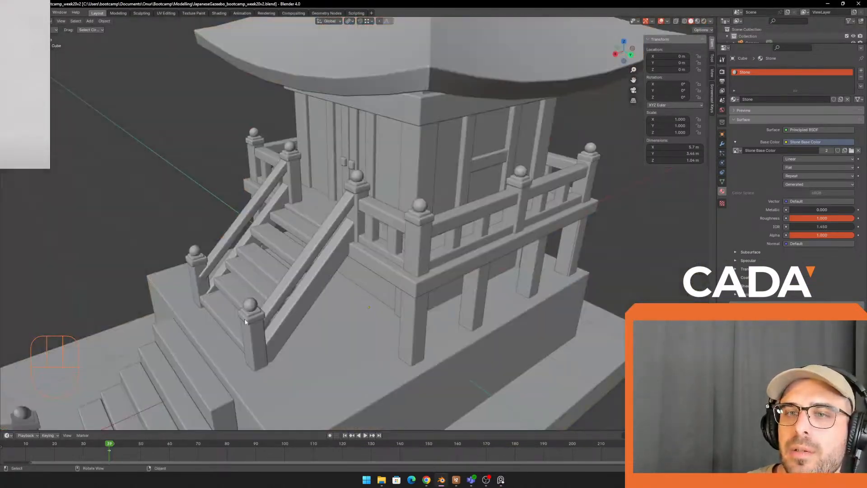
left_click(394, 163)
scroll(394, 163, "down", 3)
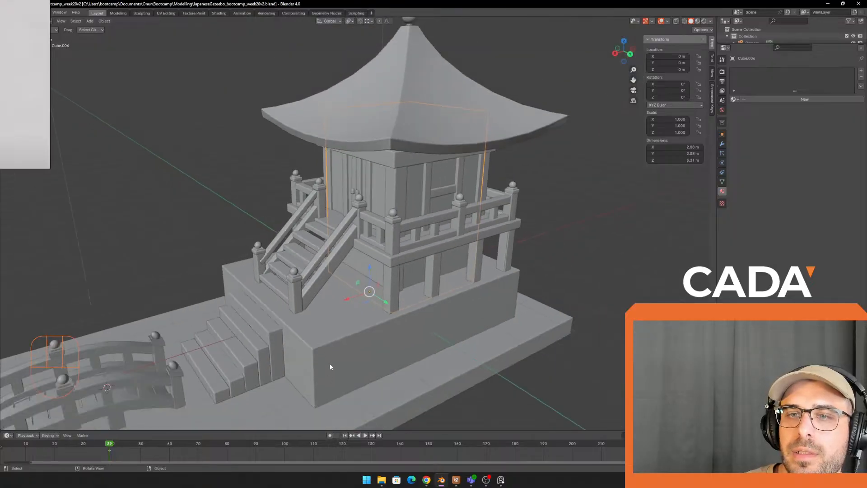
Step: Bring up the gazebo reference photo over the model and zoom in on the building's walls
left_click_drag(347, 299, 344, 299)
right_click_drag(34, 123, 614, 236)
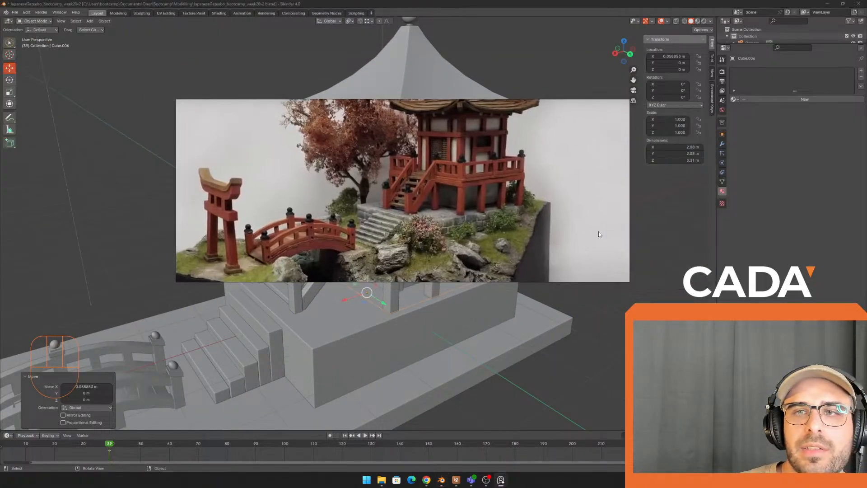
scroll(461, 165, "up", 3)
scroll(490, 96, "up", 1)
scroll(461, 154, "up", 4)
middle_click_drag(462, 154, 457, 221)
right_click_drag(457, 224, 0, 209)
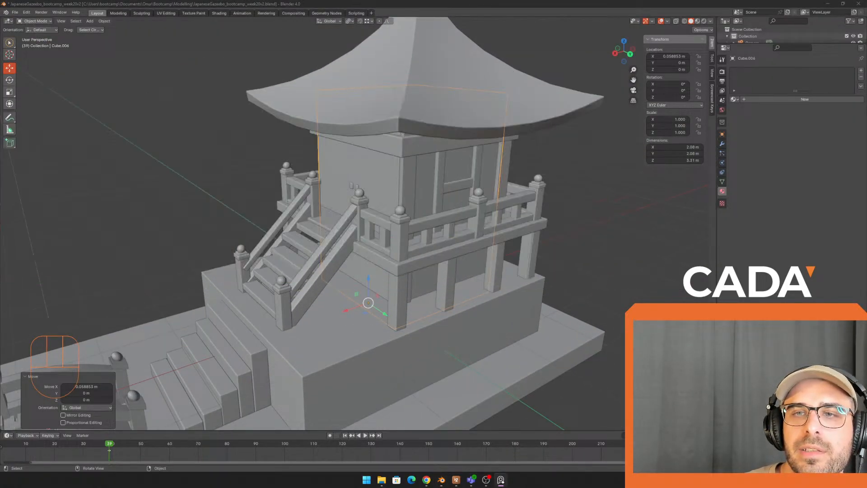
Step: Undo the accidental move of the building walls along X
left_click(581, 236)
middle_click_drag(581, 236, 639, 237)
key("ctrl+z")
key("ctrl+z")
key("ctrl+z")
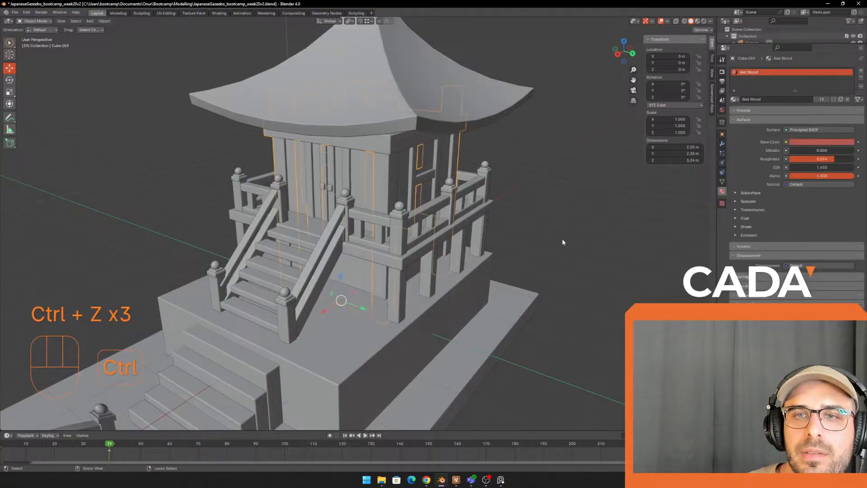
Step: Select the gazebo's main building walls and assign them a new material named Walls
left_click(360, 172)
middle_click_drag(421, 192, 420, 239, "shift")
scroll(461, 244, "up", 2)
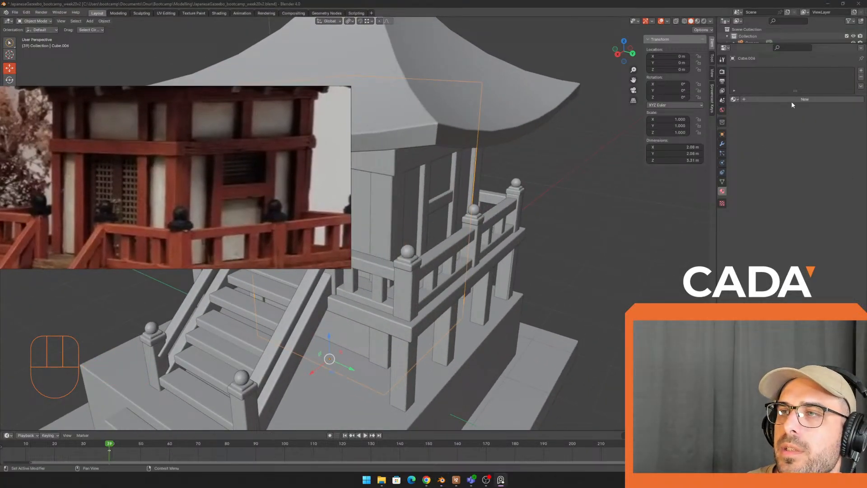
left_click(792, 100)
double_click(762, 73)
type("Walls")
key("Return")
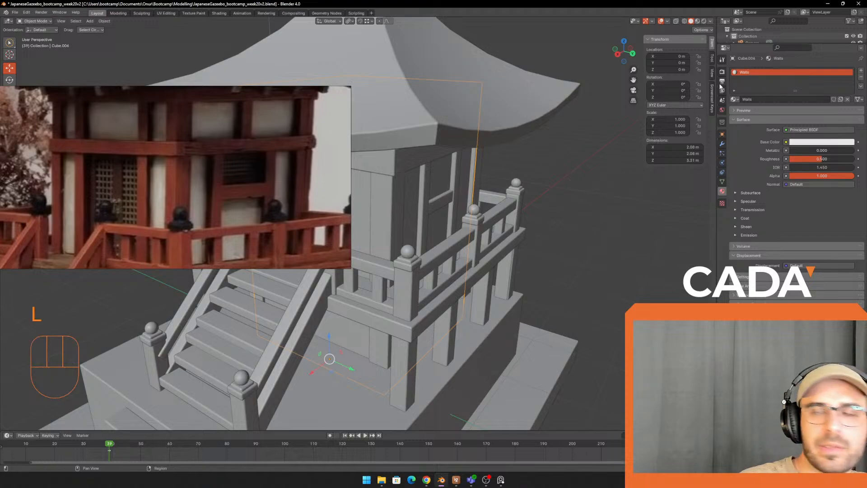
Step: In the UV Editing workspace, unwrap all wall faces using Smart UV Project with a 66° angle limit
middle_click_drag(531, 187, 516, 167, "shift")
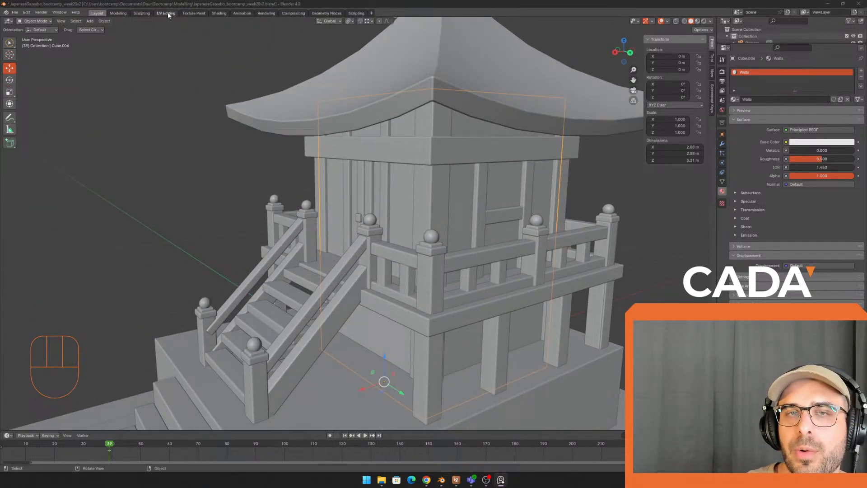
left_click(165, 13)
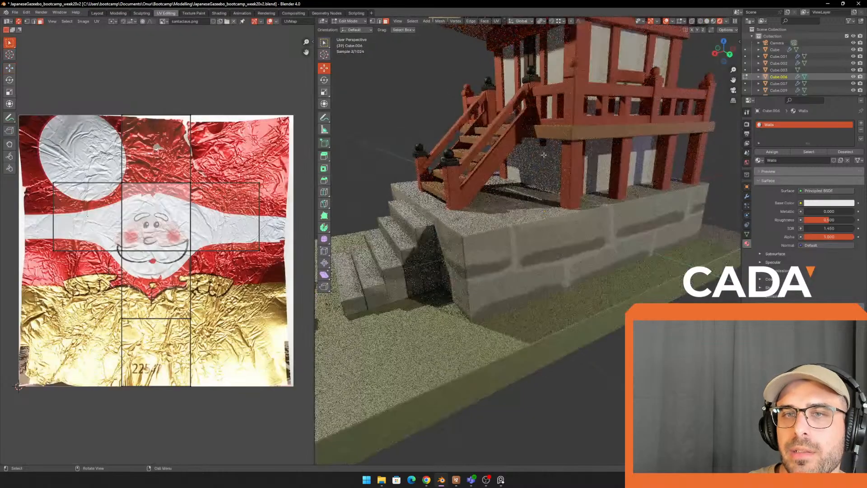
key("a")
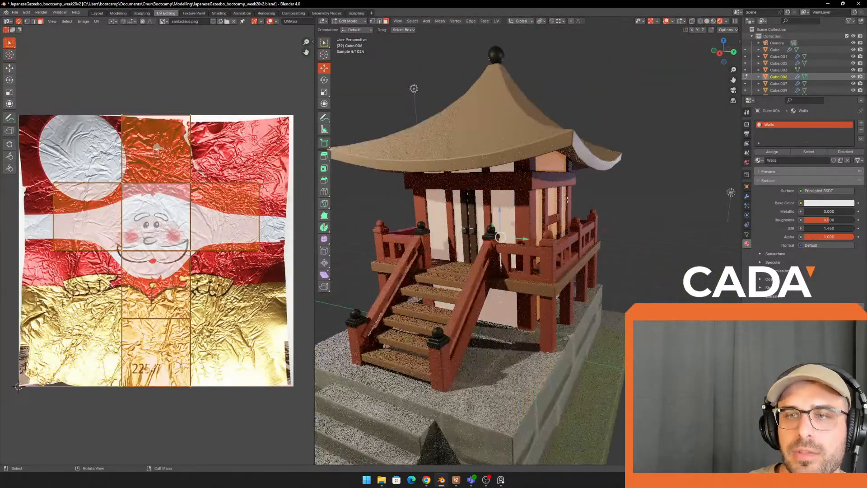
key("u")
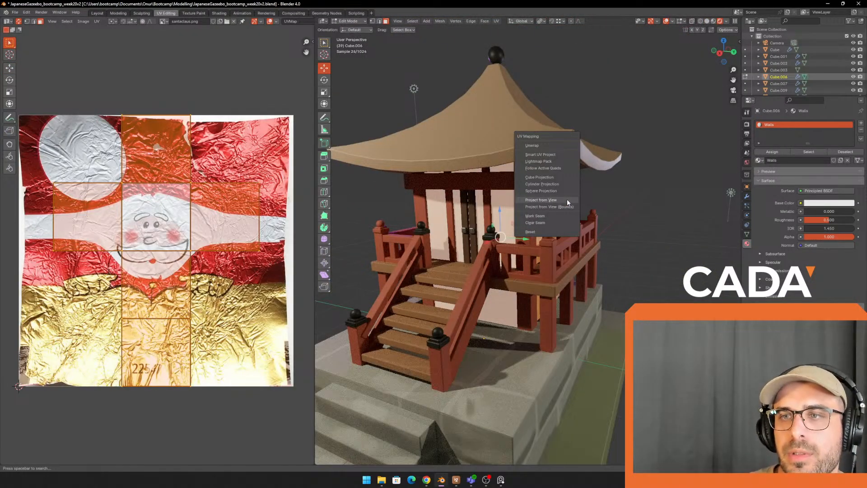
left_click(544, 154)
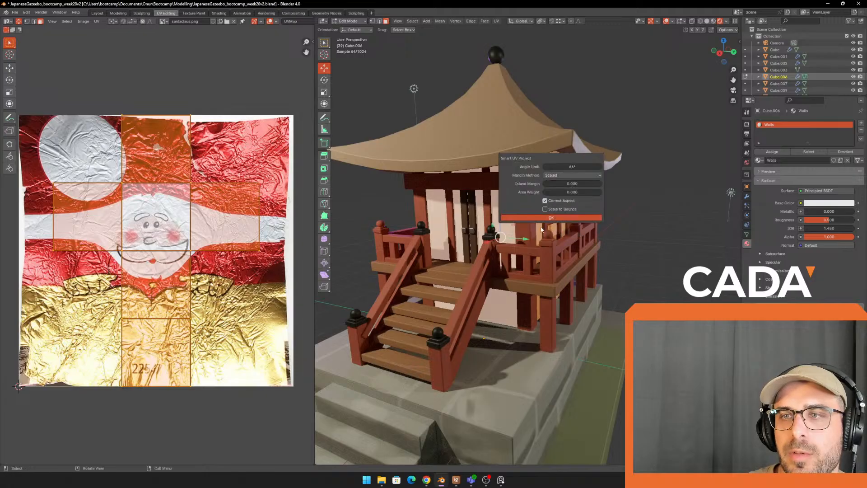
left_click(544, 218)
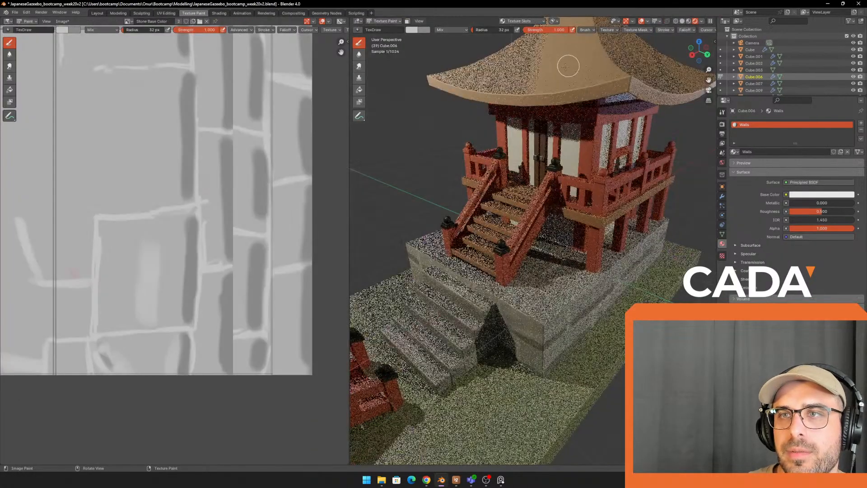
Step: Add a Base Color paint slot named Walls Base Color with a blank light grey 2048 × 2048 px image
left_click(535, 23)
left_click(552, 46)
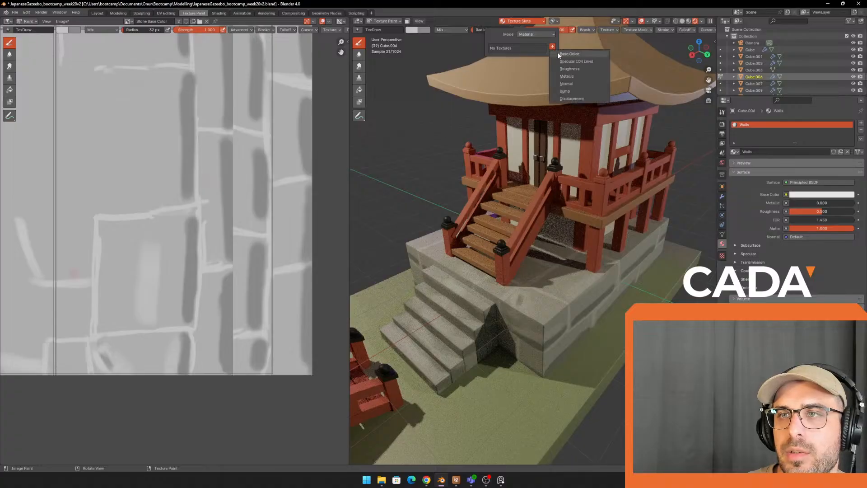
left_click(570, 55)
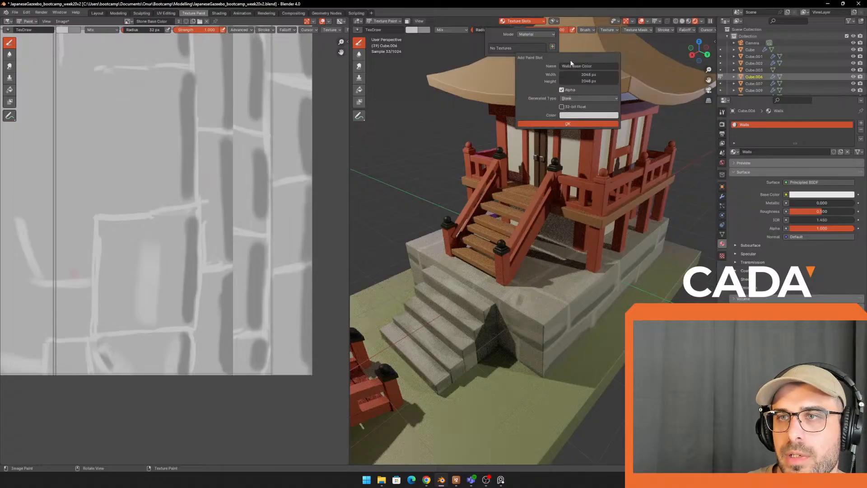
left_click(585, 115)
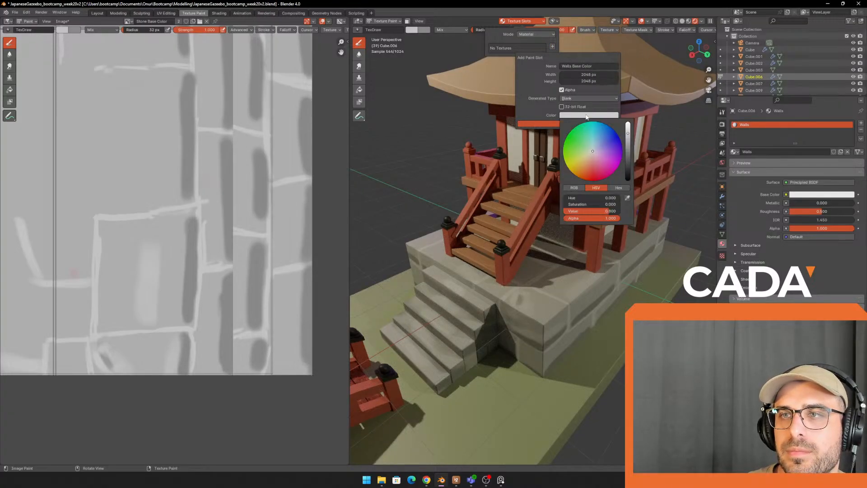
left_click(587, 117)
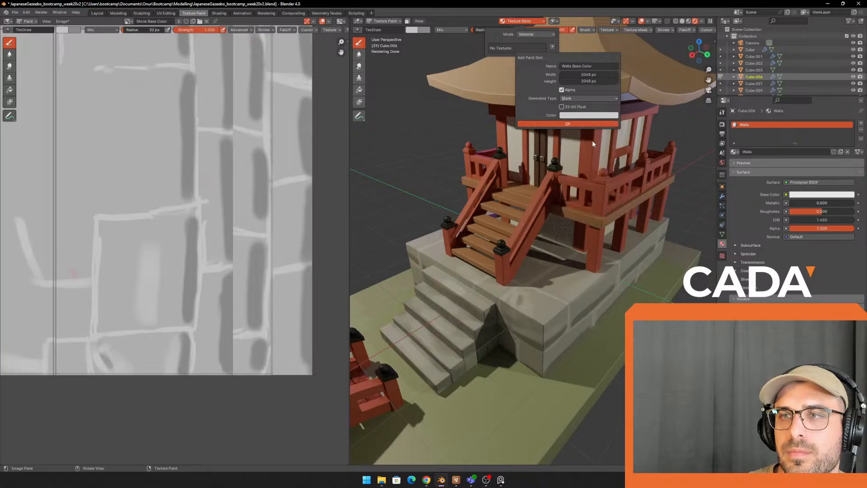
left_click(594, 115)
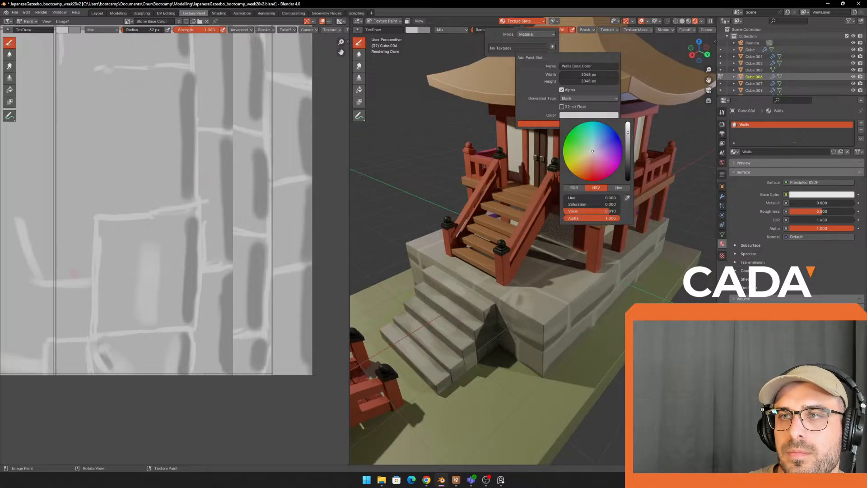
left_click(538, 123)
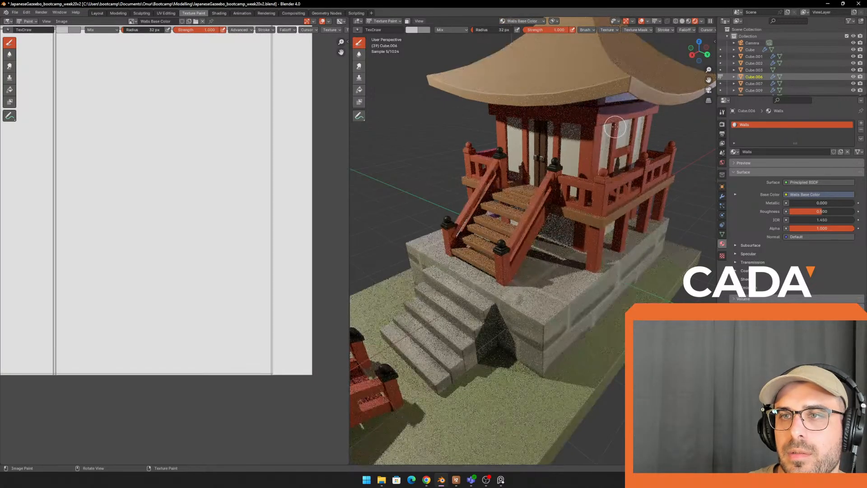
Step: Paint a grey test stroke on the front wall panel beside the door and compare it in Solid and Rendered shading
middle_click_drag(622, 107, 583, 180)
scroll(565, 194, "up", 4)
left_click_drag(503, 185, 502, 217)
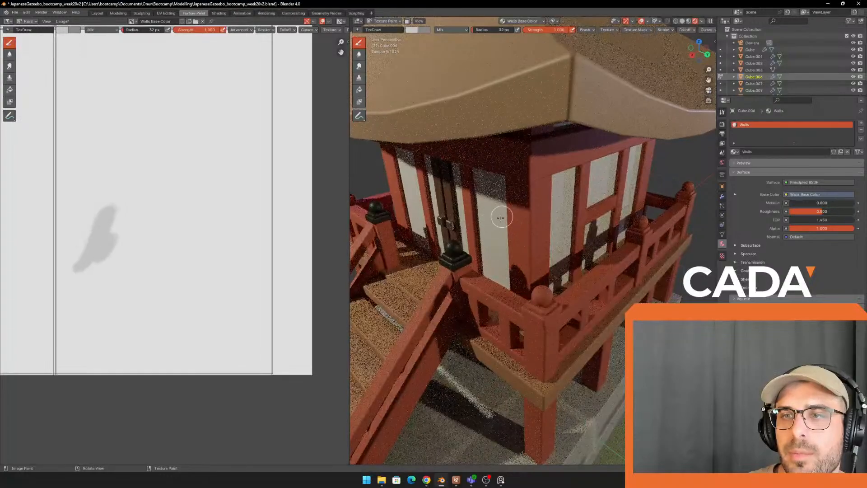
left_click(683, 21)
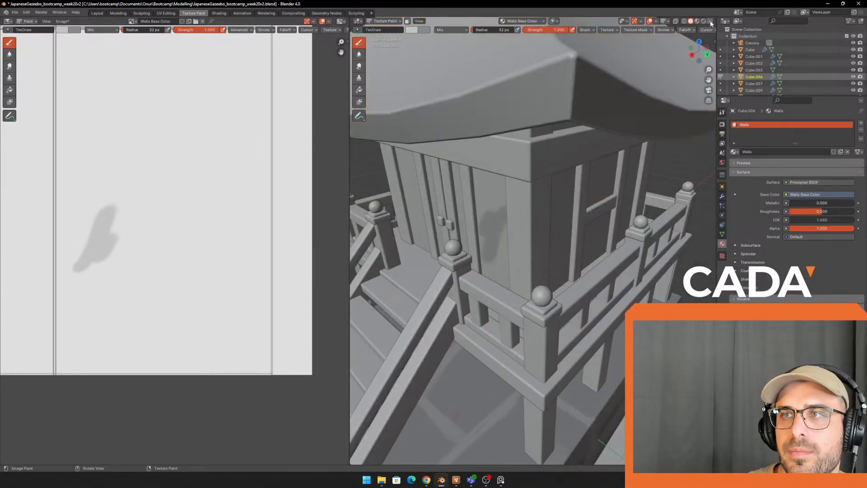
left_click(705, 21)
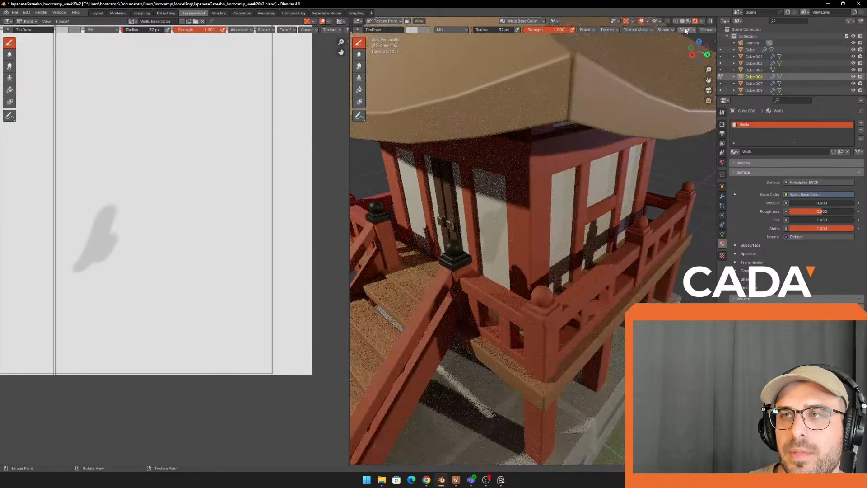
left_click(682, 21)
middle_click_drag(563, 159, 546, 182)
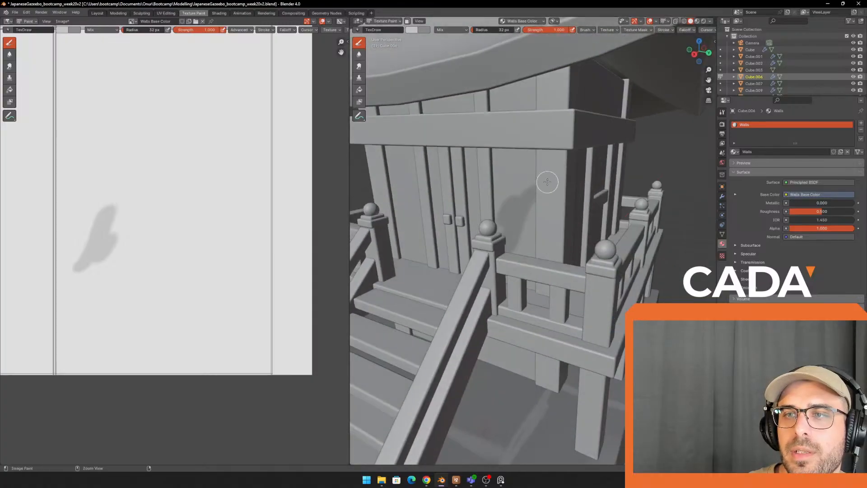
Step: Switch the viewport to Material Preview shading, try a grey stroke on the front wall panel and undo it
left_click(698, 21)
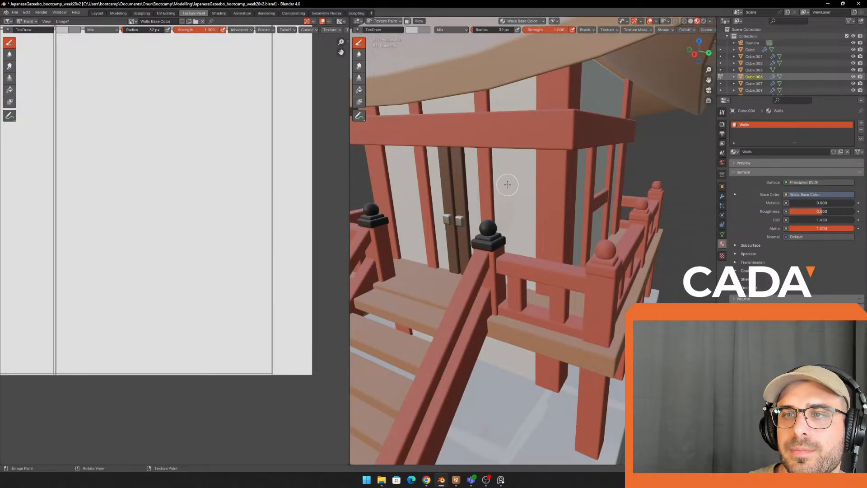
left_click_drag(507, 219, 523, 199)
key("ctrl+z")
middle_click_drag(552, 223, 540, 193)
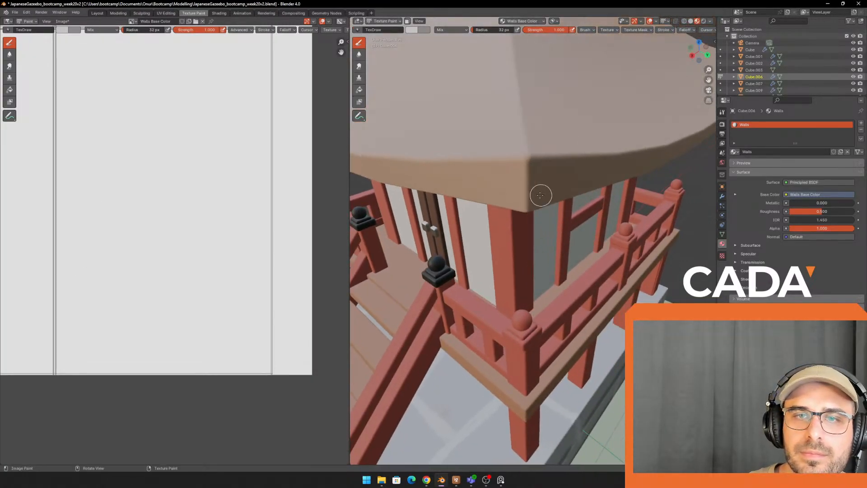
Step: Place the cropped reference photo above the viewport and frame the side wall's window opening for painting
middle_click_drag(668, 250, 556, 236)
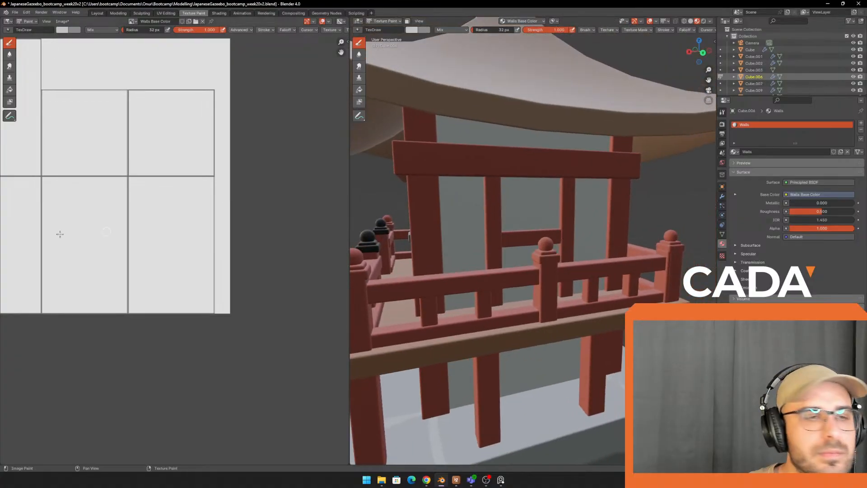
right_click_drag(0, 180, 716, 110)
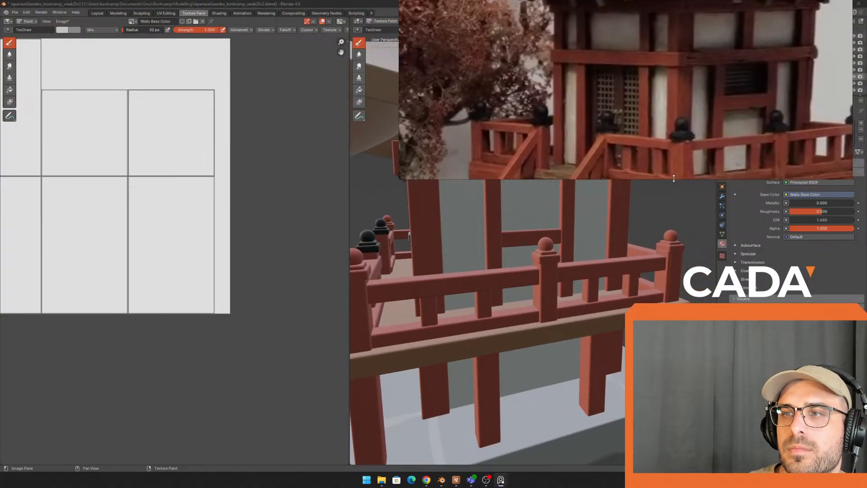
left_click_drag(674, 178, 673, 129)
middle_click_drag(522, 192, 515, 219)
scroll(506, 195, "up", 5)
left_click_drag(694, 127, 693, 100)
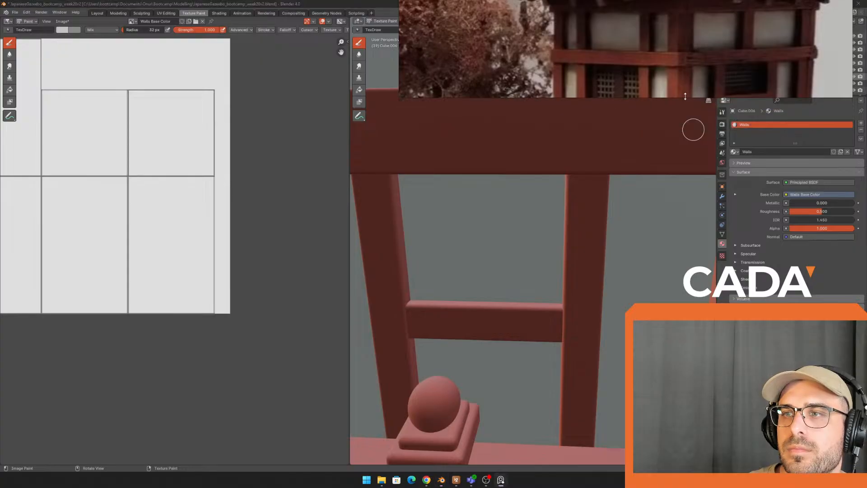
middle_click_drag(548, 206, 537, 199)
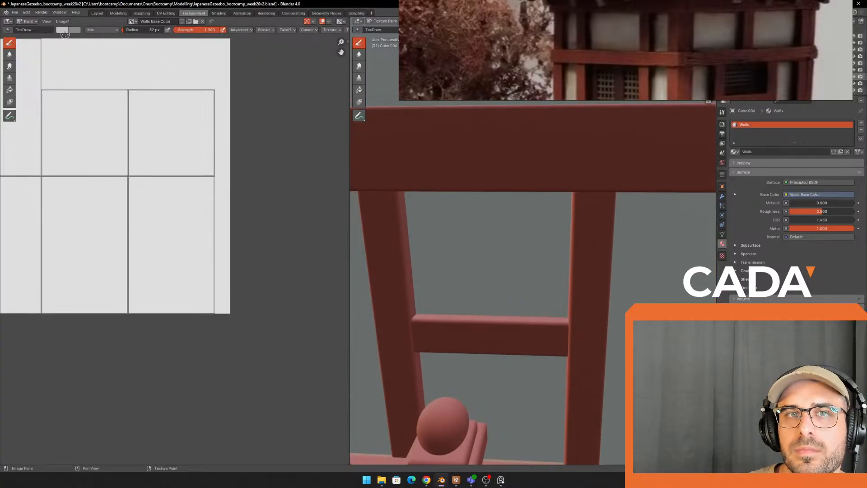
Step: Try a dark reddish-brown brush colour with value 0.239 on the side wall's window opening and undo the stroke
left_click(65, 31)
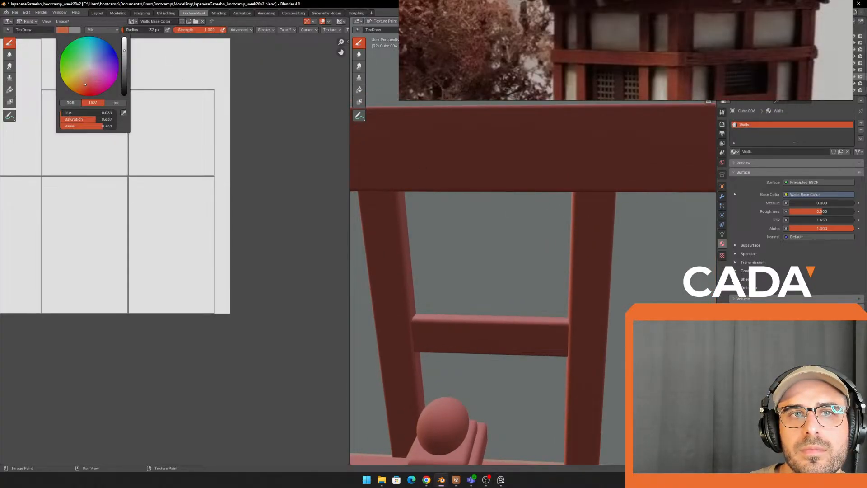
left_click_drag(124, 49, 124, 77)
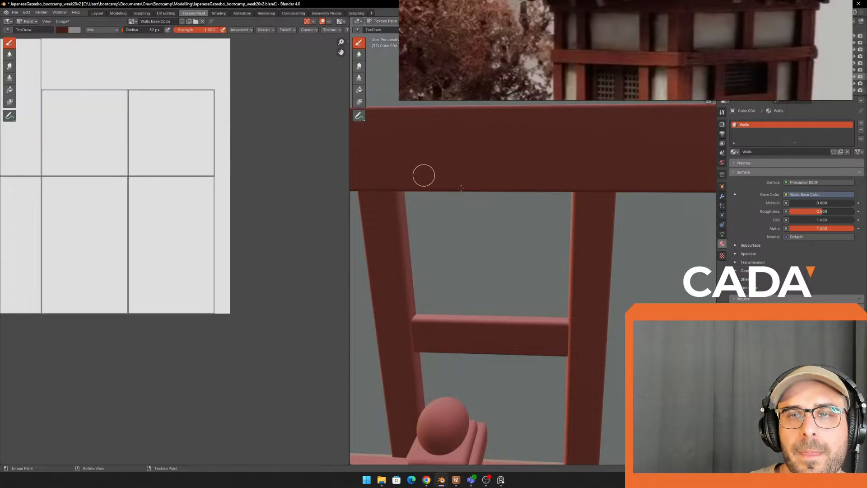
left_click_drag(467, 199, 491, 208)
middle_click_drag(481, 189, 470, 180)
key("ctrl+z")
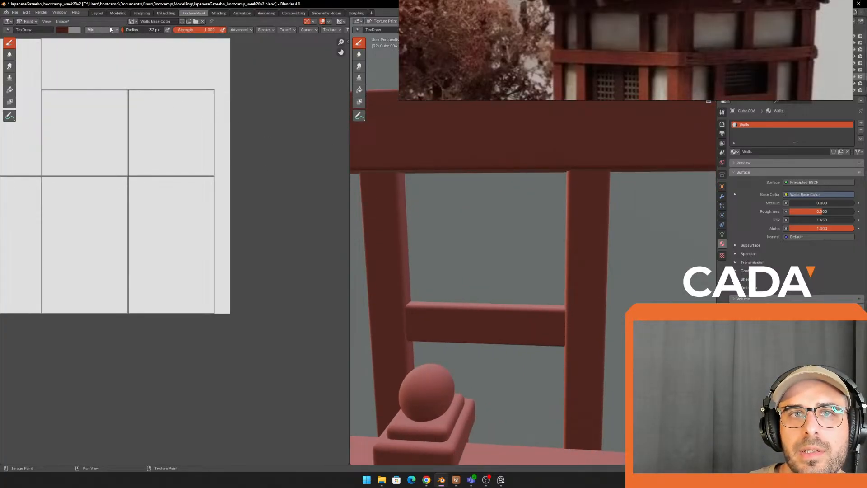
Step: Set the brush colour to hue 0.035, saturation 0.524, value 0.415 and paint the side wall's window opening
left_click(63, 30)
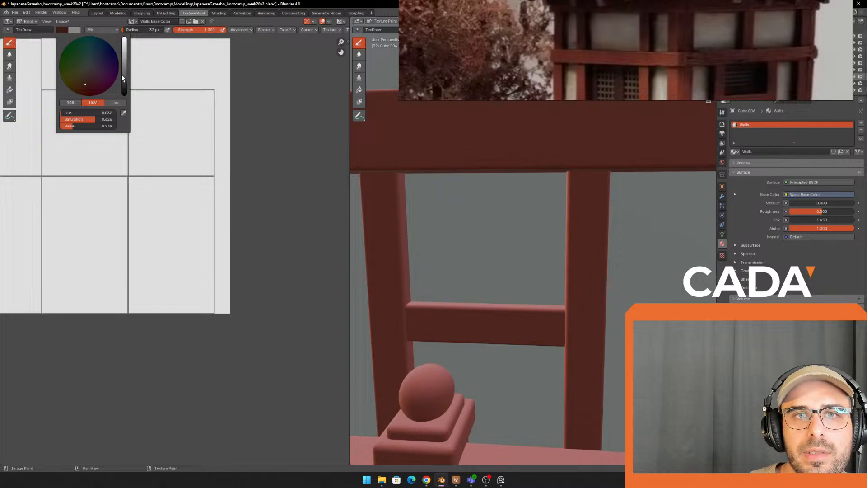
left_click_drag(123, 78, 124, 70)
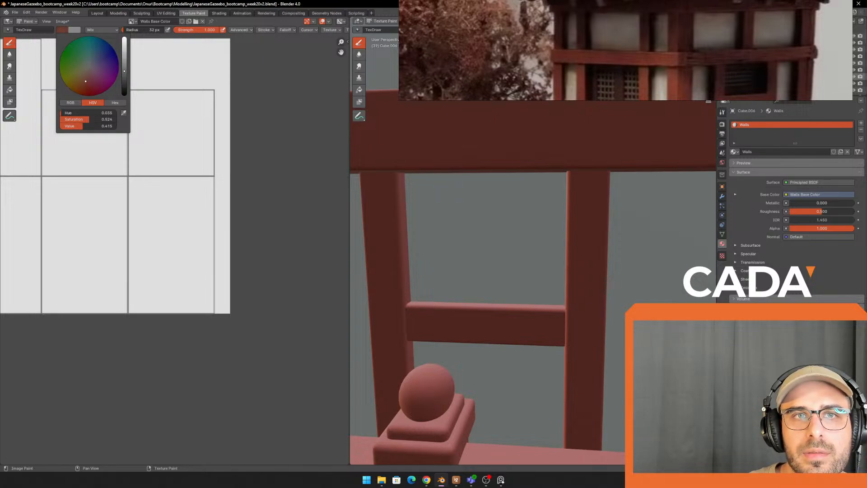
mouse_move(535, 196)
left_mouse_down()
mouse_move(422, 190)
mouse_move(422, 174)
mouse_move(433, 198)
mouse_move(429, 271)
mouse_move(562, 277)
mouse_move(543, 199)
mouse_move(479, 198)
mouse_move(428, 209)
mouse_move(453, 234)
mouse_move(507, 183)
left_mouse_up()
key("f")
left_click(460, 191)
Step: Set the brush radius to 101 px and paint reddish brown on the door panel right of the central door frames
scroll(509, 228, "down", 8)
mouse_move(481, 240)
middle_mouse_down()
mouse_move(497, 252)
mouse_move(512, 236)
mouse_move(545, 293)
middle_mouse_up()
middle_click_drag(515, 232, 534, 226)
scroll(535, 226, "up", 2)
key("f")
left_click(533, 199)
left_click_drag(533, 198, 519, 248)
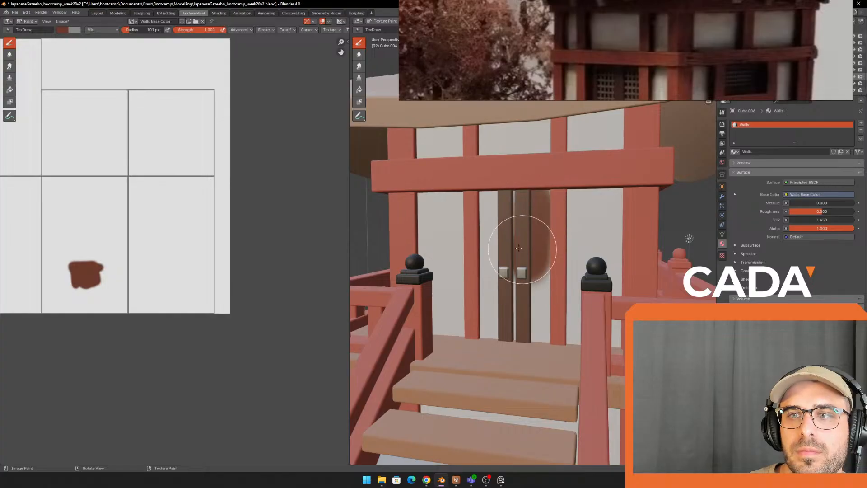
Step: Set the brush radius to 59 px and paint reddish brown on the door panel left of the central door frames
scroll(522, 244, "up", 3)
key("f")
left_click(513, 234)
scroll(513, 213, "down", 4)
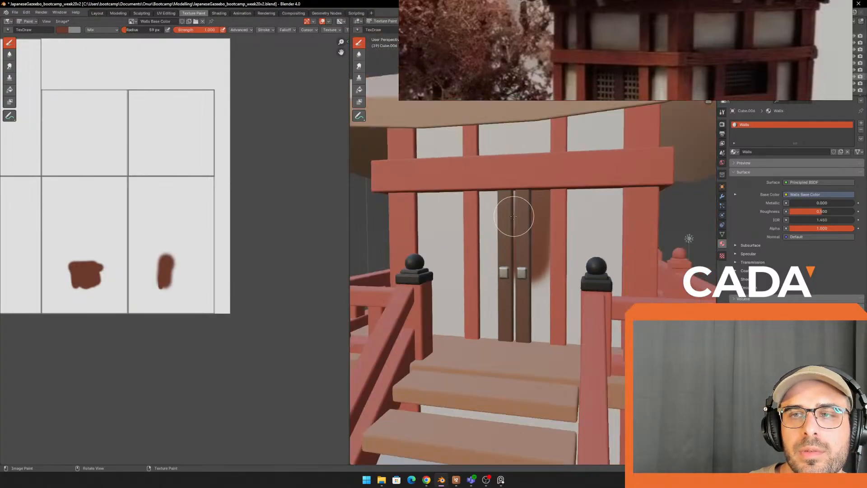
left_click_drag(508, 216, 507, 294)
left_click_drag(519, 220, 521, 317)
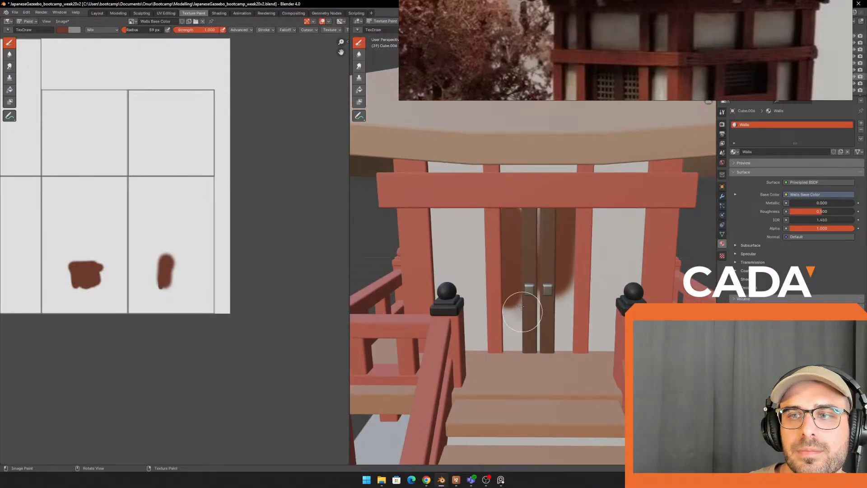
Step: Darken the brush colour to a deep brown and repaint the door panels on both sides of the central frames
left_click(62, 30)
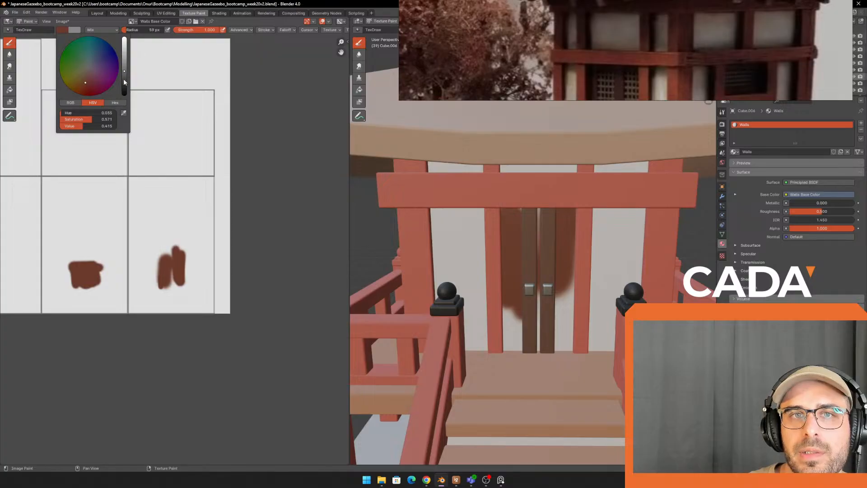
left_click_drag(125, 82, 124, 86)
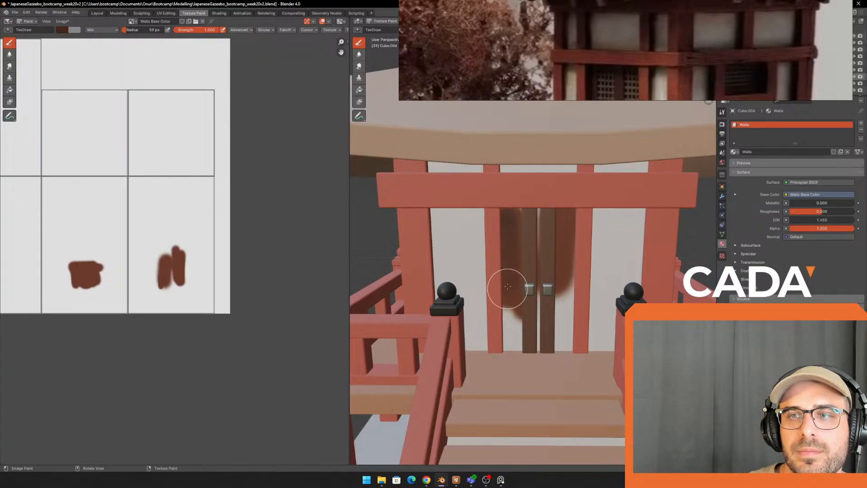
left_click_drag(507, 286, 519, 213)
left_click_drag(554, 277, 567, 214)
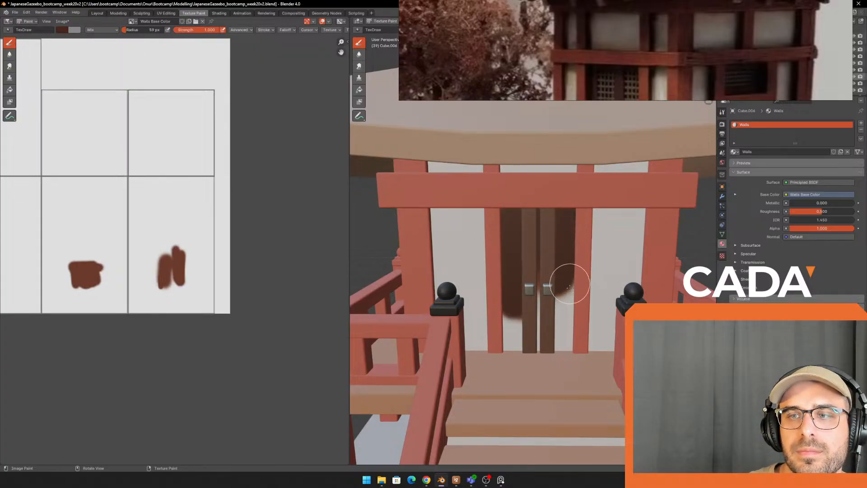
mouse_move(570, 284)
left_mouse_down()
mouse_move(561, 320)
mouse_move(535, 348)
mouse_move(508, 300)
mouse_move(552, 341)
mouse_move(550, 310)
left_mouse_up()
Step: Reduce the brush radius and paint the unpainted window opening on the other side wall dark brown
scroll(542, 293, "down", 4)
mouse_move(456, 276)
middle_mouse_down()
mouse_move(493, 260)
mouse_move(513, 237)
middle_mouse_up()
scroll(512, 235, "up", 4)
key("f")
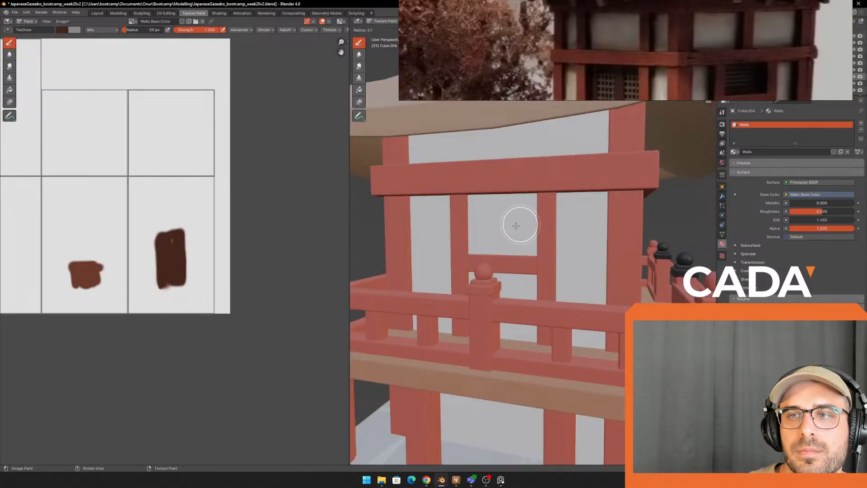
left_click(516, 226)
mouse_move(470, 194)
left_mouse_down()
mouse_move(465, 212)
mouse_move(519, 244)
mouse_move(528, 260)
left_mouse_up()
mouse_move(504, 204)
left_mouse_down()
mouse_move(482, 200)
mouse_move(508, 229)
mouse_move(485, 243)
left_mouse_up()
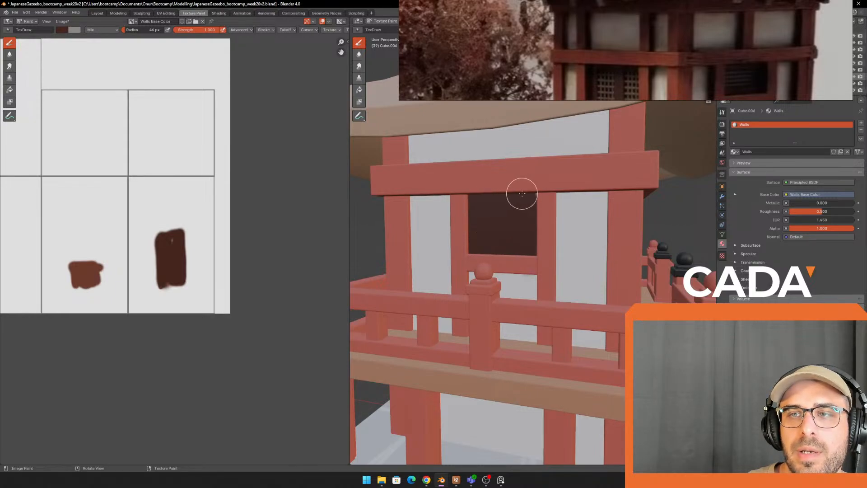
Step: Sample the wall's off-white as the secondary brush colour for the first painted side wall
scroll(563, 251, "down", 4)
middle_click_drag(564, 251, 519, 260)
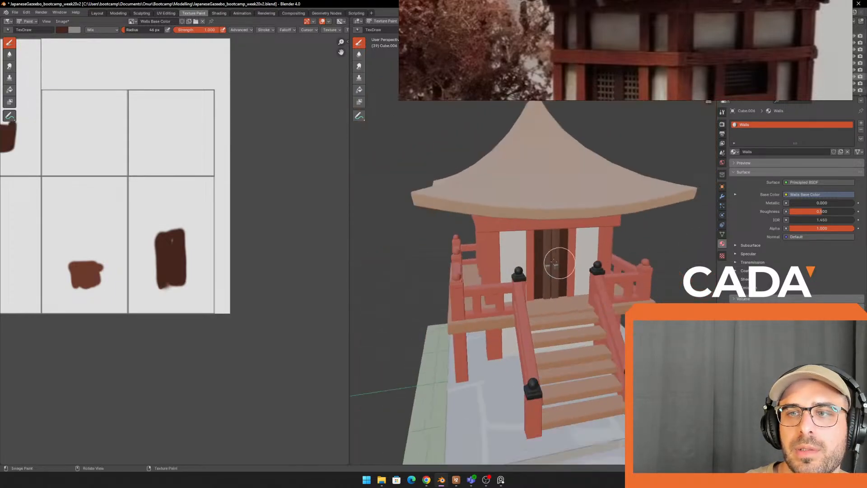
middle_click_drag(407, 262, 523, 248)
scroll(542, 242, "up", 10)
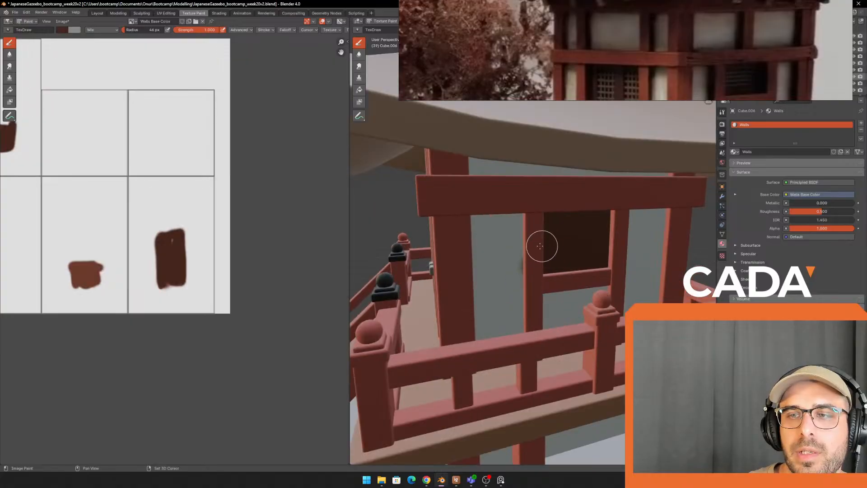
left_click(79, 31)
left_click(140, 117)
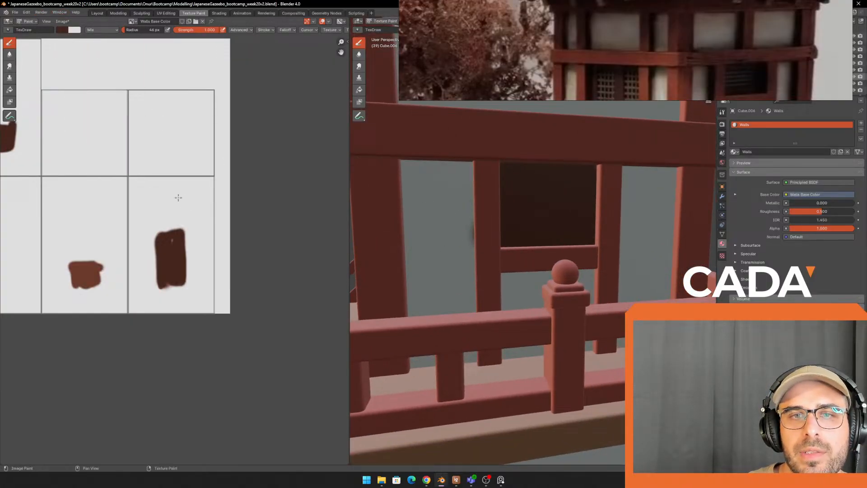
Step: Undo the stray dark stroke on the wall and paint over the brown spill beside the window with off-white
middle_click_drag(519, 221, 497, 224)
scroll(475, 226, "up", 2)
mouse_move(428, 218)
left_mouse_down()
mouse_move(439, 284)
mouse_move(431, 227)
left_mouse_up()
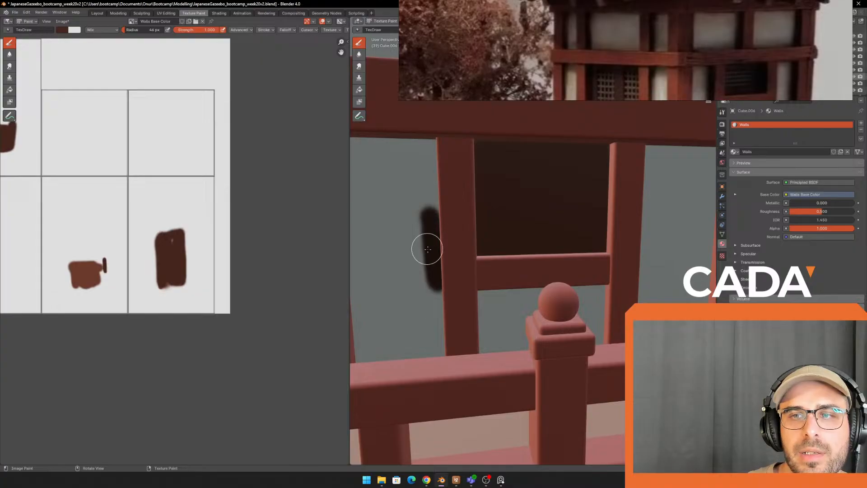
key("ctrl+z")
scroll(447, 242, "down", 2)
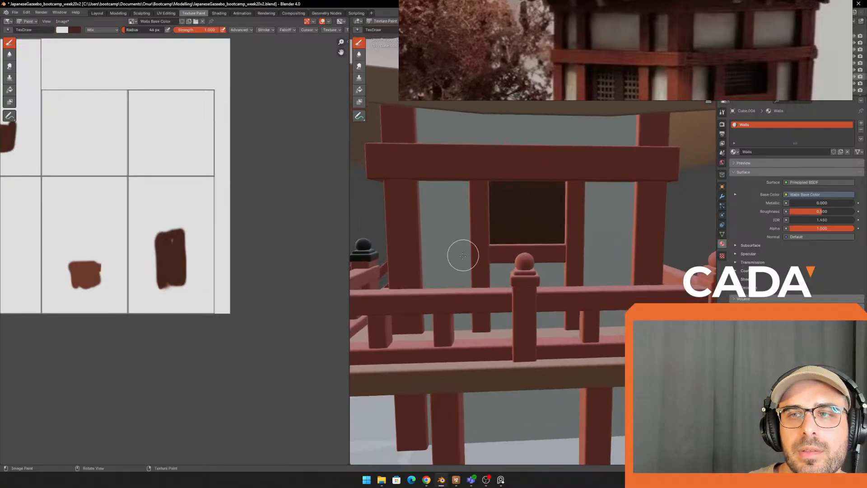
Step: Switch back to the dark brown colour and repaint the first side wall's reddish window opening with it
middle_click_drag(494, 224, 469, 231)
scroll(447, 231, "up", 1)
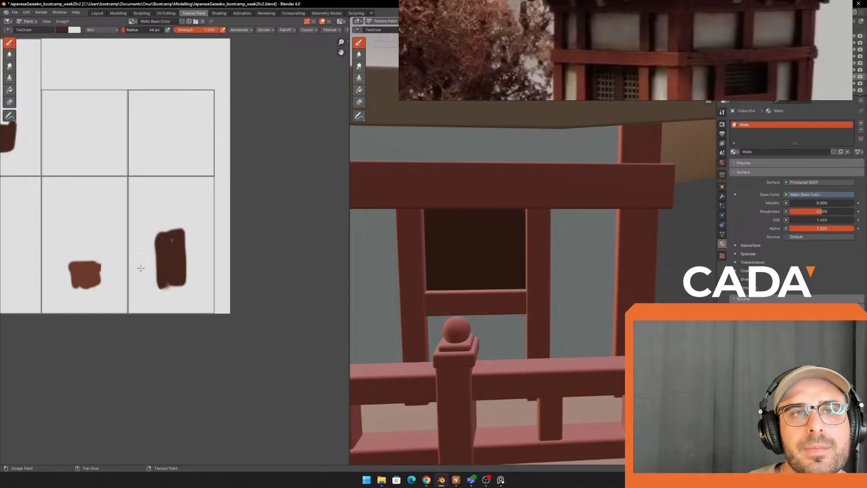
left_click_drag(468, 245, 435, 213)
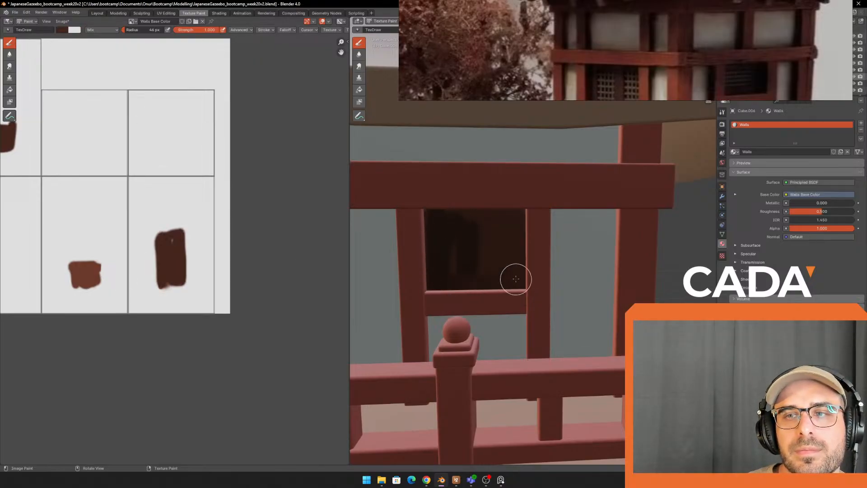
left_click_drag(516, 278, 516, 218)
mouse_move(483, 279)
left_mouse_down()
mouse_move(478, 218)
mouse_move(442, 269)
mouse_move(423, 216)
mouse_move(433, 246)
left_mouse_up()
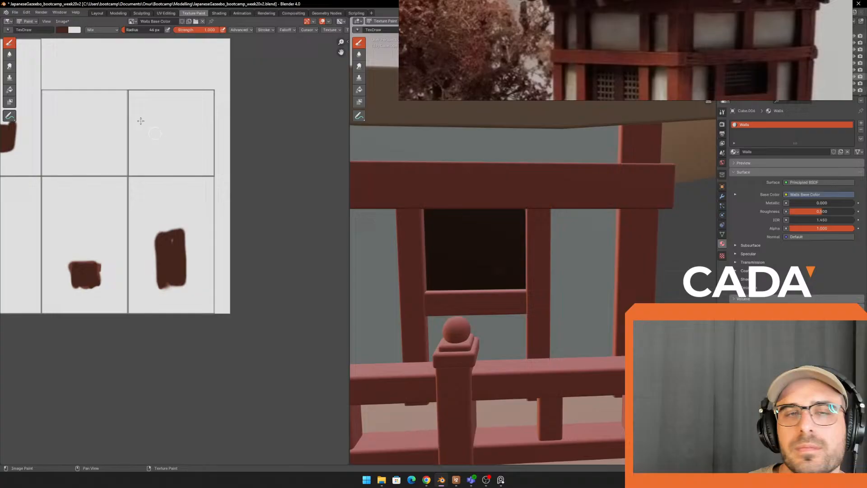
Step: Set the brush to colour value 0.432 and radius 12 px, then try a thin vertical line in the window opening
left_click(62, 30)
left_click_drag(126, 79, 125, 70)
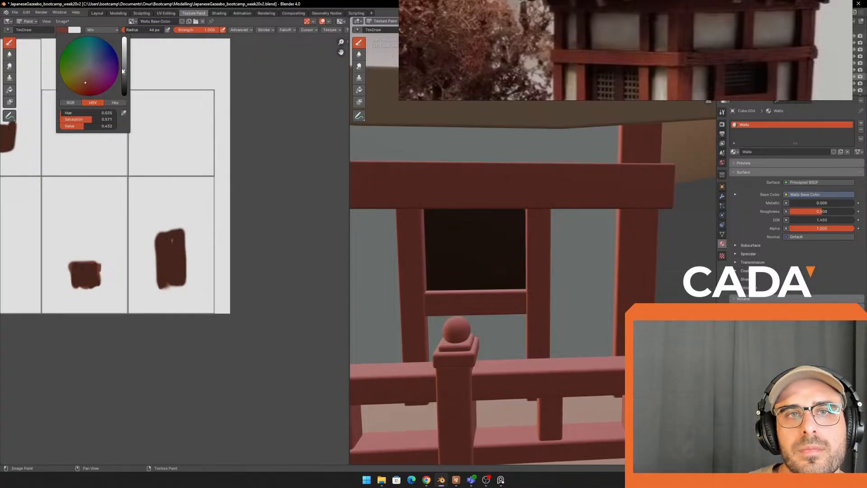
key("f")
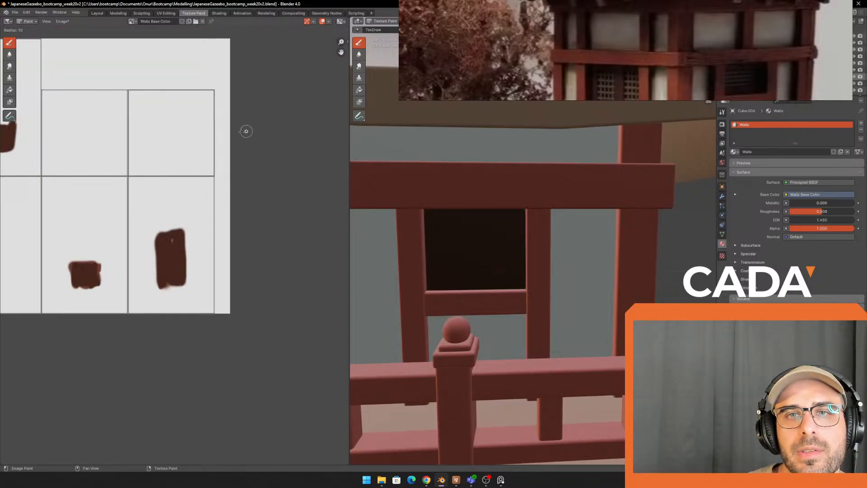
left_click(243, 132)
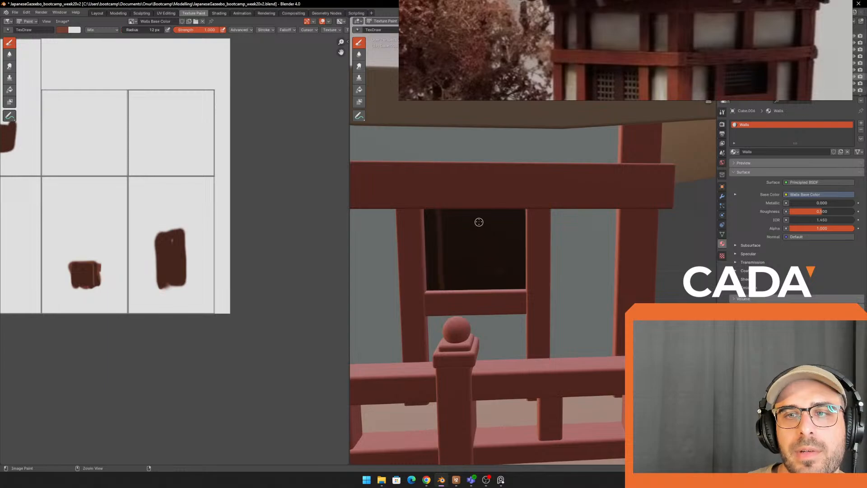
middle_click_drag(478, 221, 477, 245)
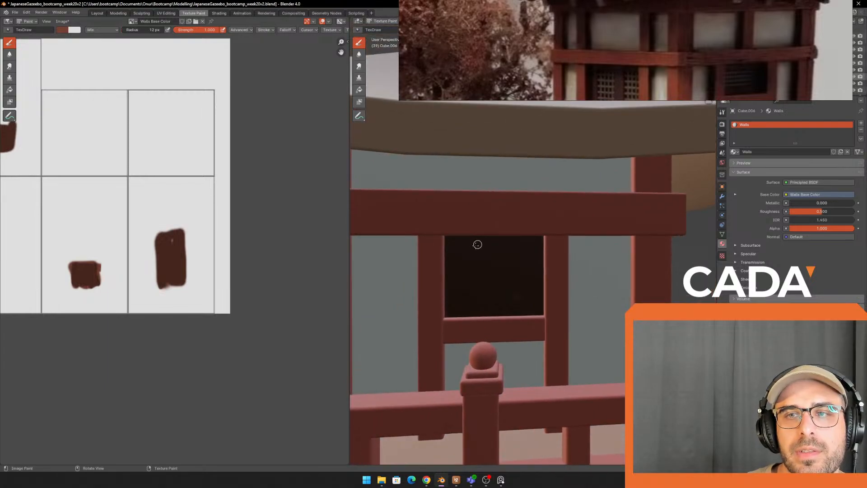
Step: Try a lighter reddish brown with value 0.517 for horizontal lines across the door panels and undo the strokes
left_click(62, 30)
left_click_drag(124, 67, 125, 61)
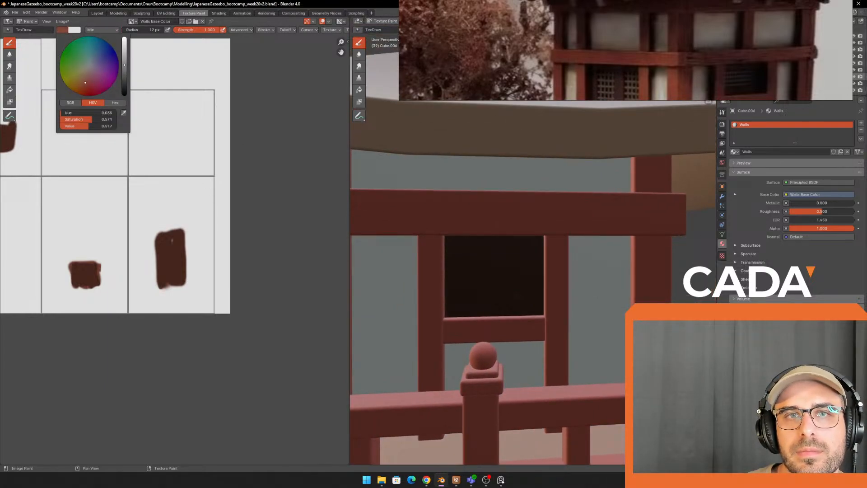
mouse_move(359, 169)
middle_mouse_down()
mouse_move(387, 192)
mouse_move(496, 216)
mouse_move(480, 152)
middle_mouse_up()
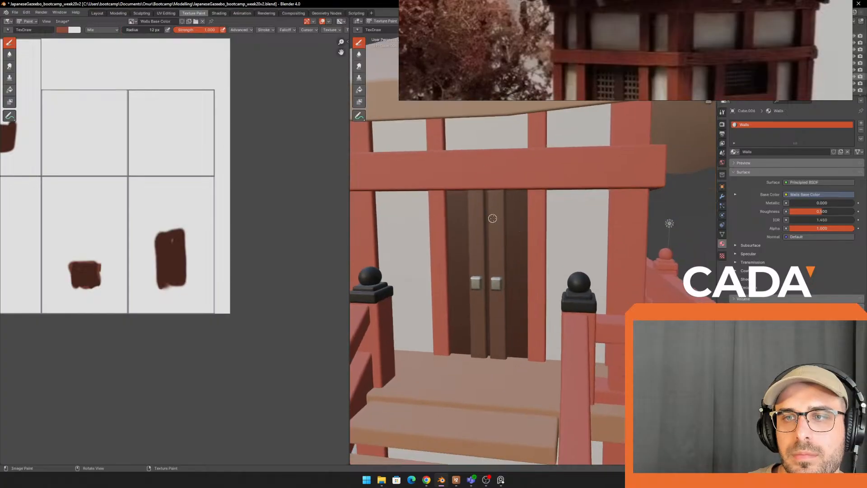
left_click_drag(494, 219, 534, 207)
mouse_move(532, 224)
middle_mouse_down()
mouse_move(487, 218)
mouse_move(499, 201)
middle_mouse_up()
key("ctrl+z")
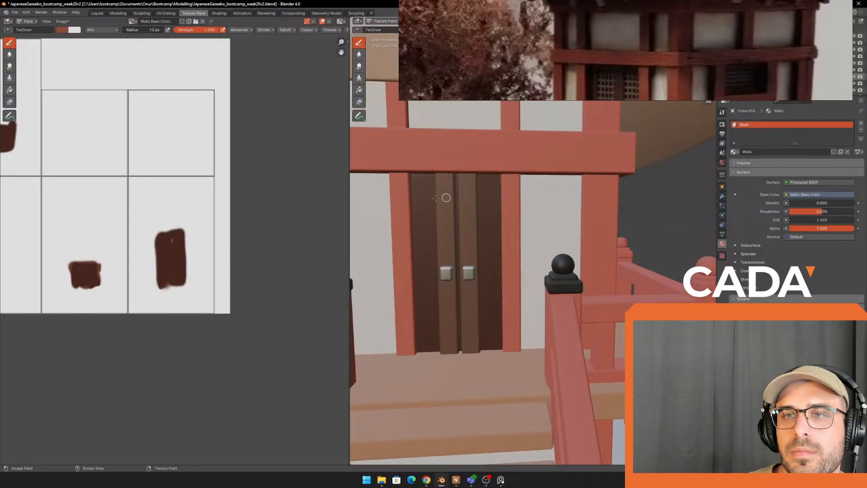
left_click_drag(392, 192, 503, 183)
key("ctrl+z")
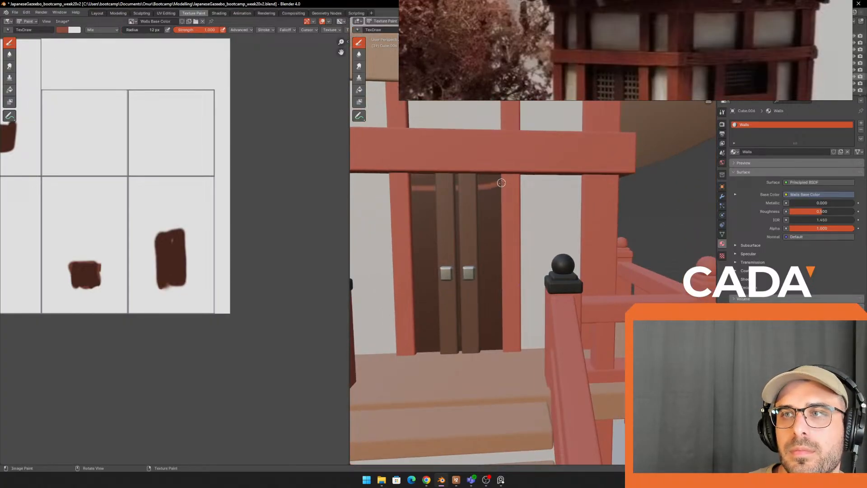
key("ctrl+z")
Step: Set the brush colour to saturation 0.341 and value 0.540, undoing the test lines across the upper door panels
left_click(66, 29)
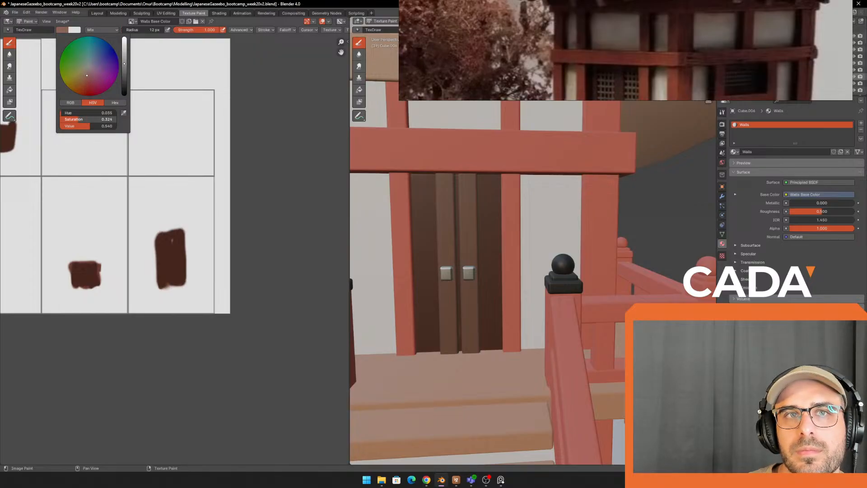
left_click_drag(408, 190, 514, 190)
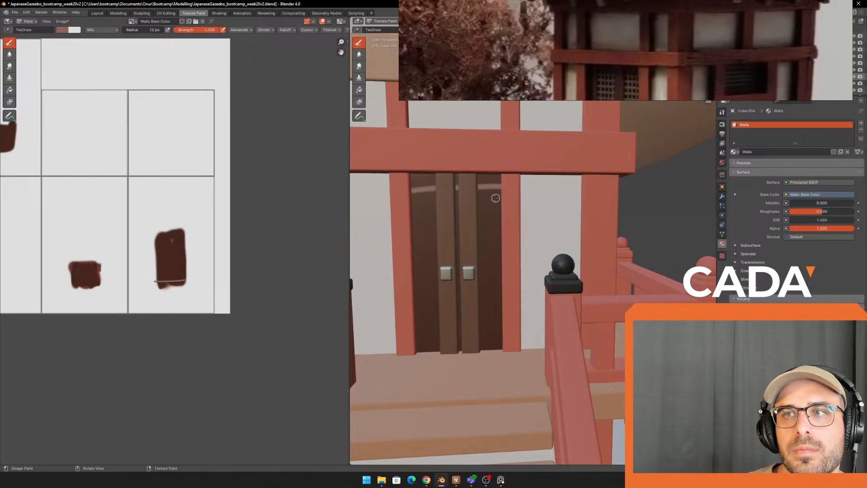
key("ctrl+z")
left_click(63, 30)
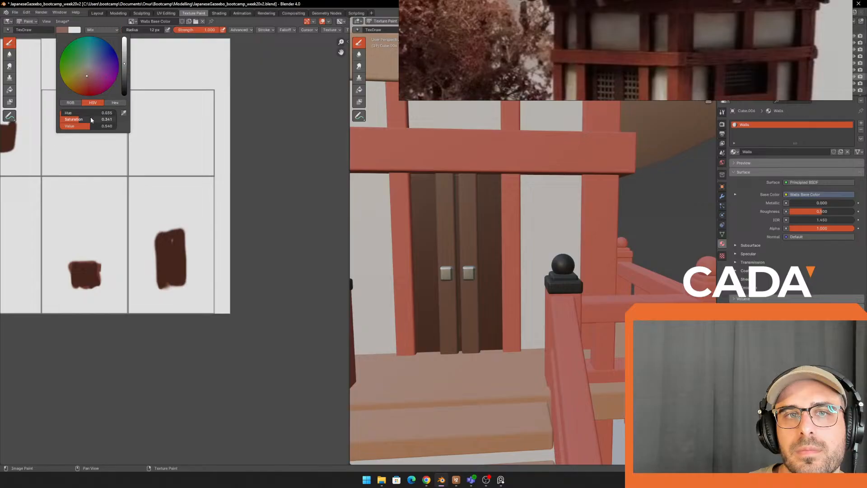
mouse_move(402, 196)
left_mouse_down()
mouse_move(521, 196)
mouse_move(474, 198)
mouse_move(501, 181)
left_mouse_up()
key("ctrl+z")
key("ctrl+z")
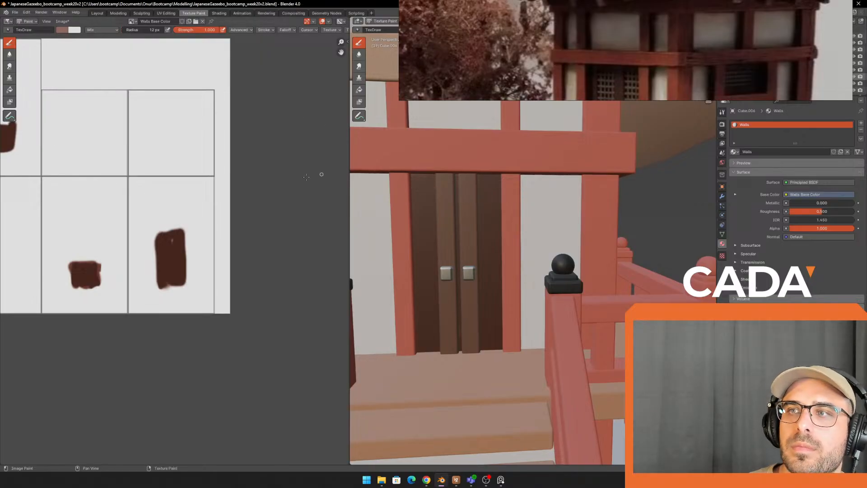
Step: Adjust the muted brown brush colour and paint a thin horizontal line across the top of both door panels
left_click(60, 30)
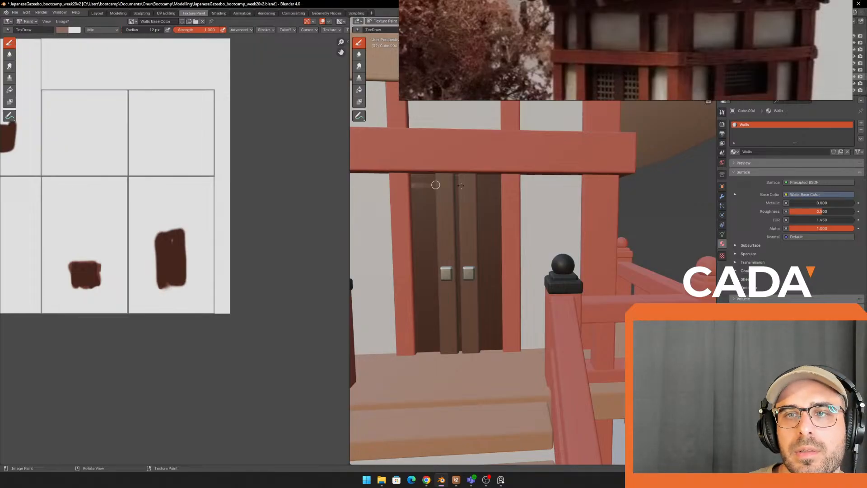
left_click_drag(460, 186, 505, 187)
key("ctrl+z")
left_click_drag(409, 186, 509, 182)
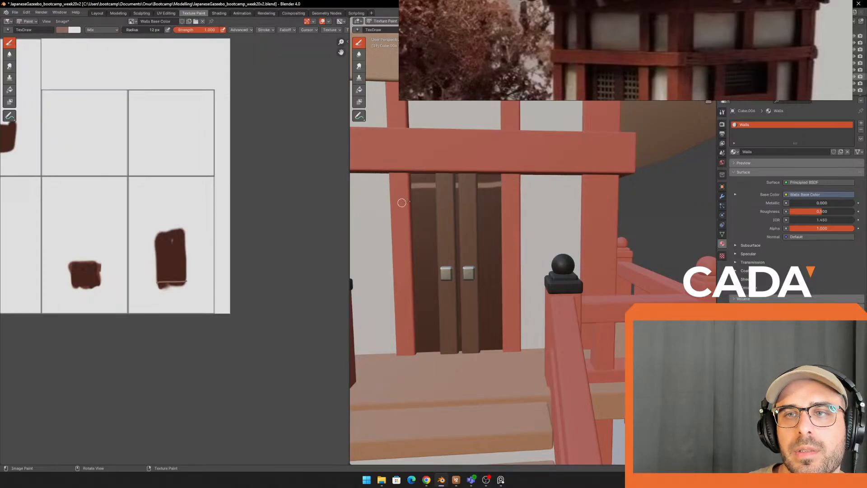
Step: Try a second horizontal line across the door panels just below the first and undo it
left_click_drag(407, 201, 518, 203)
key("ctrl+z")
left_click_drag(405, 198, 520, 197)
key("ctrl+z")
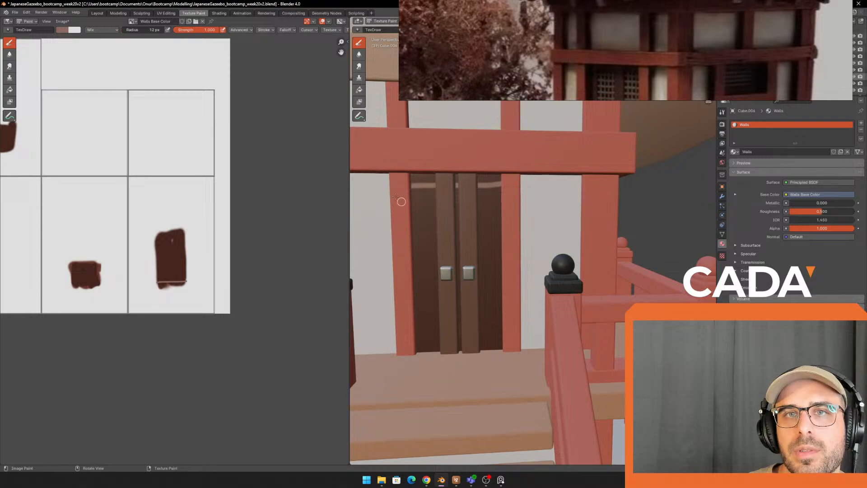
Step: Change the brush's stroke method from Space to Line for painting straight lattice lines on the door panels
mouse_move(540, 180)
middle_mouse_down()
mouse_move(502, 172)
mouse_move(607, 215)
middle_mouse_up()
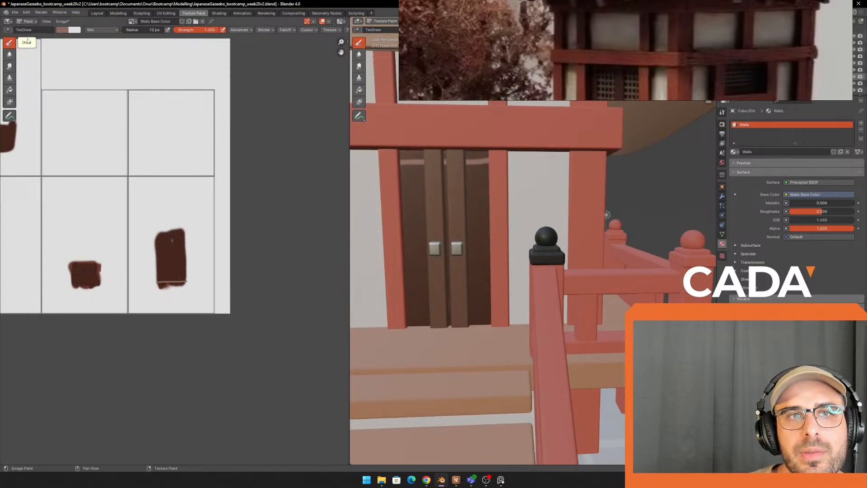
left_click(238, 31)
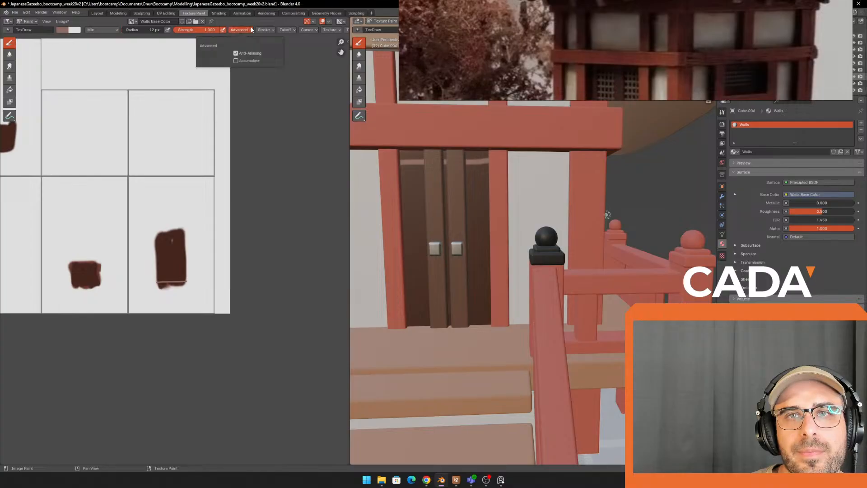
mouse_move(265, 31)
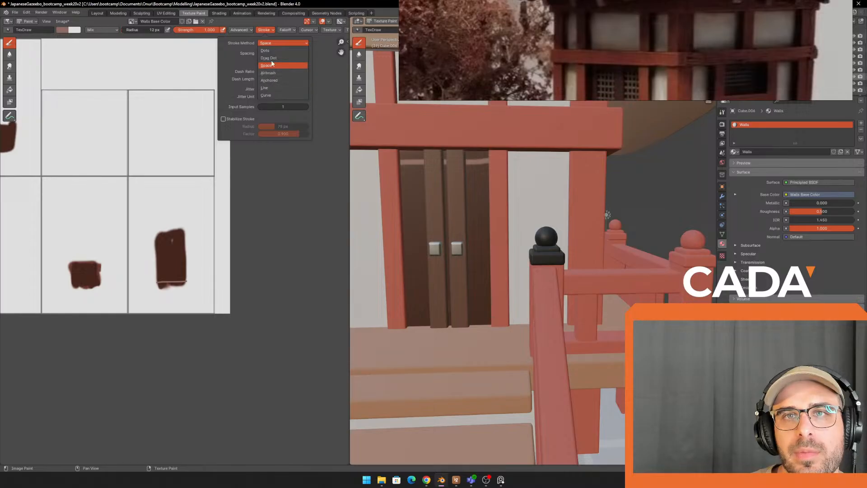
left_click(271, 43)
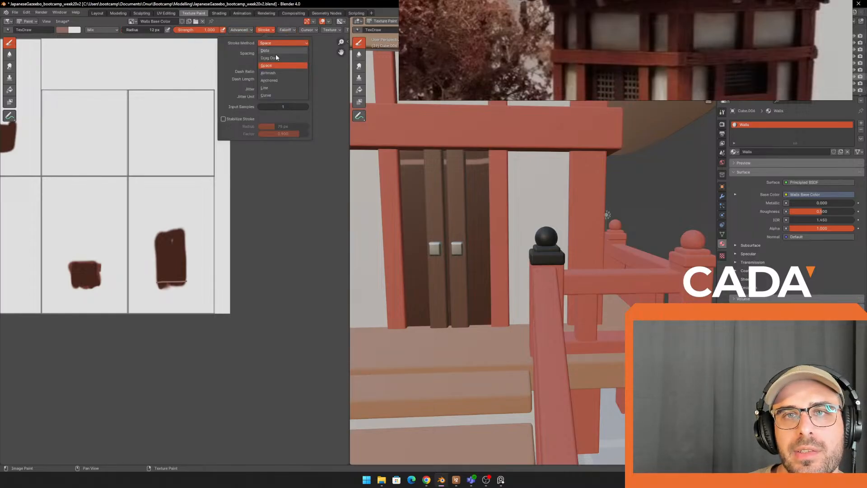
left_click(270, 88)
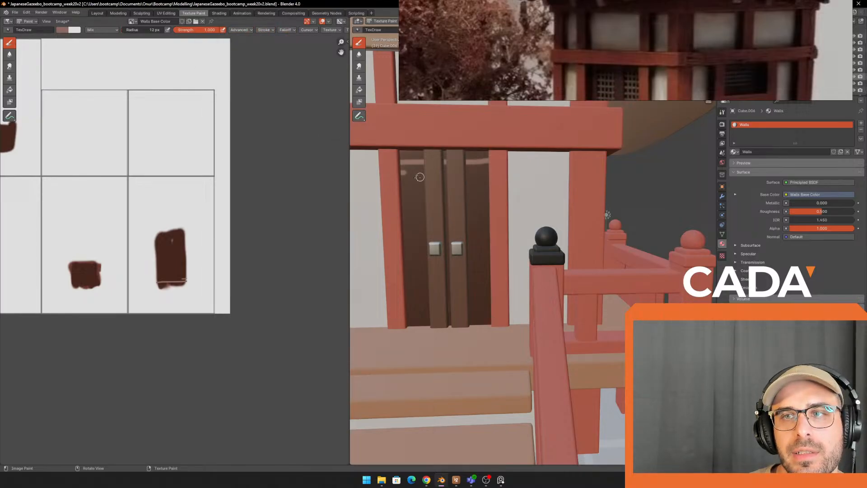
Step: Undo the last stroke and paint one straight horizontal line across the top of both door panels
key("ctrl+z")
left_click_drag(388, 156, 497, 156)
middle_click_drag(477, 172, 445, 180)
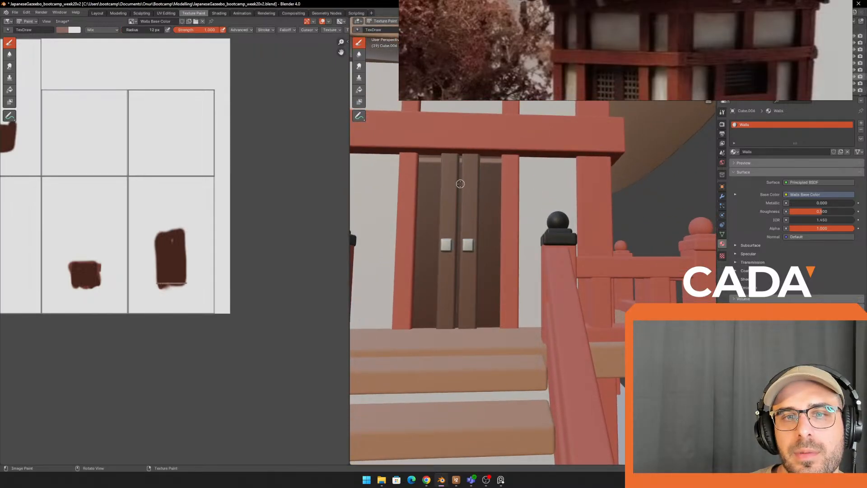
Step: Paint straight horizontal lattice lines at intervals up the tall dark door patch in the Walls Base Color image, redoing the overlong one
scroll(228, 262, "up", 5)
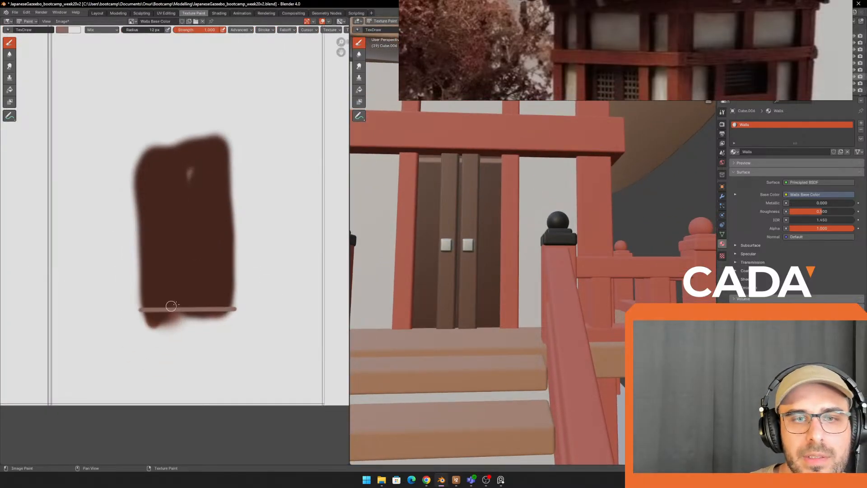
left_click_drag(121, 292, 257, 291)
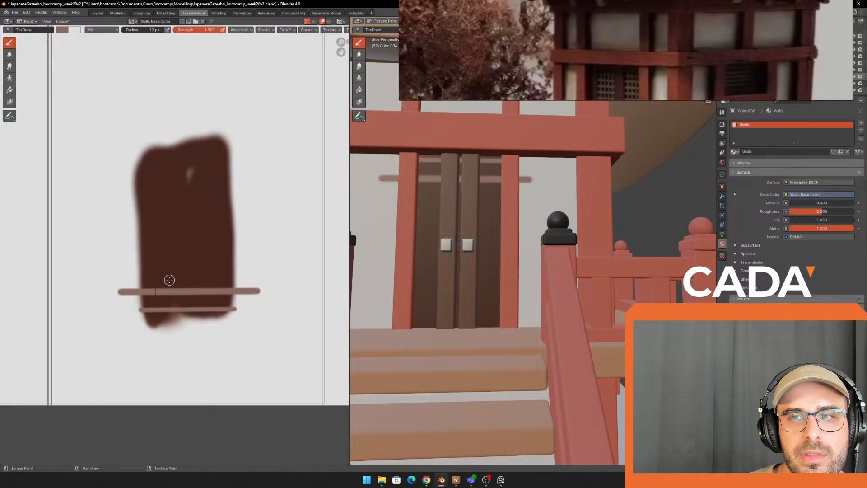
key("ctrl+z")
left_click_drag(156, 287, 234, 289)
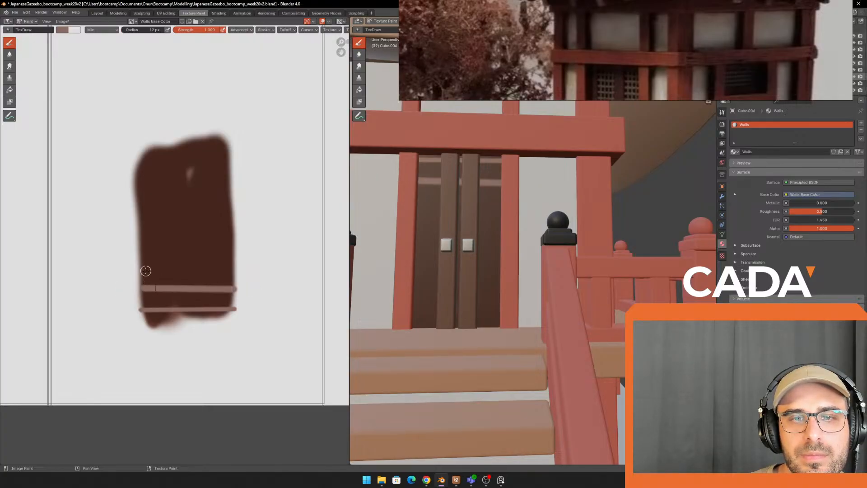
left_click_drag(146, 271, 234, 271)
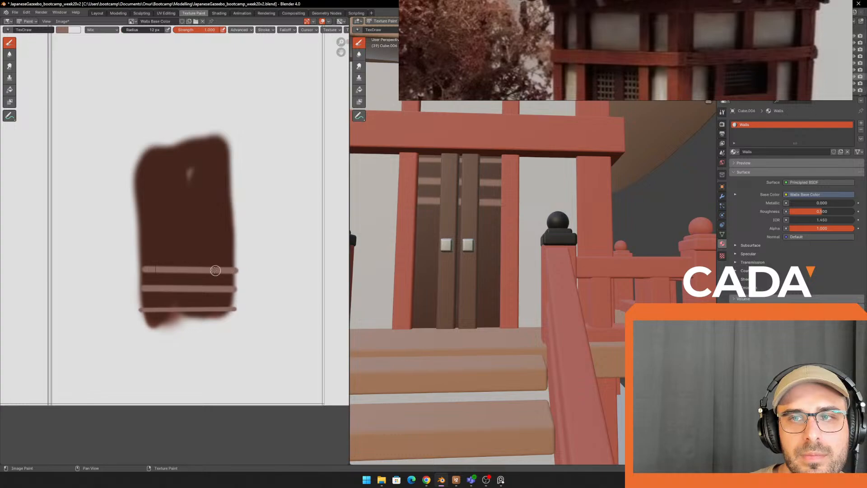
left_click_drag(145, 259, 235, 255)
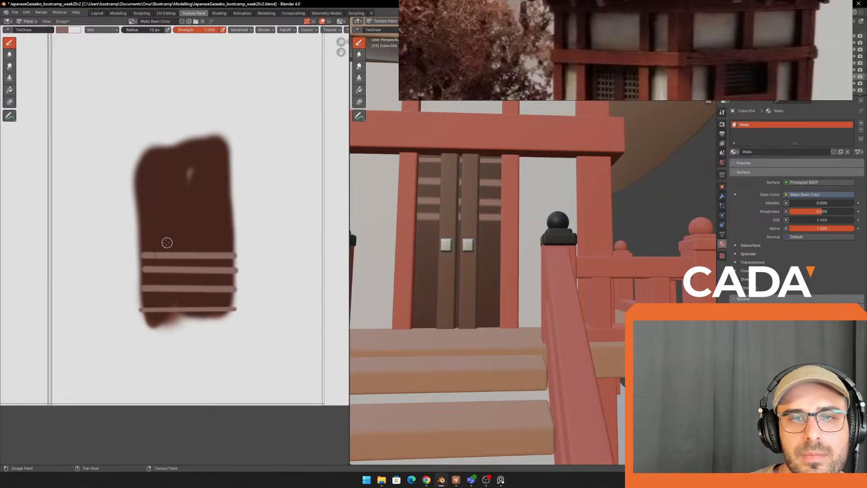
left_click_drag(143, 232, 231, 233)
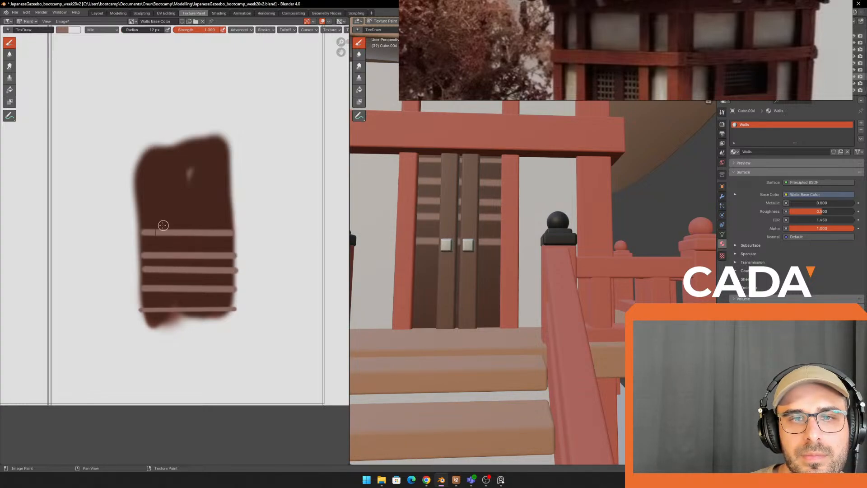
left_click_drag(140, 212, 233, 211)
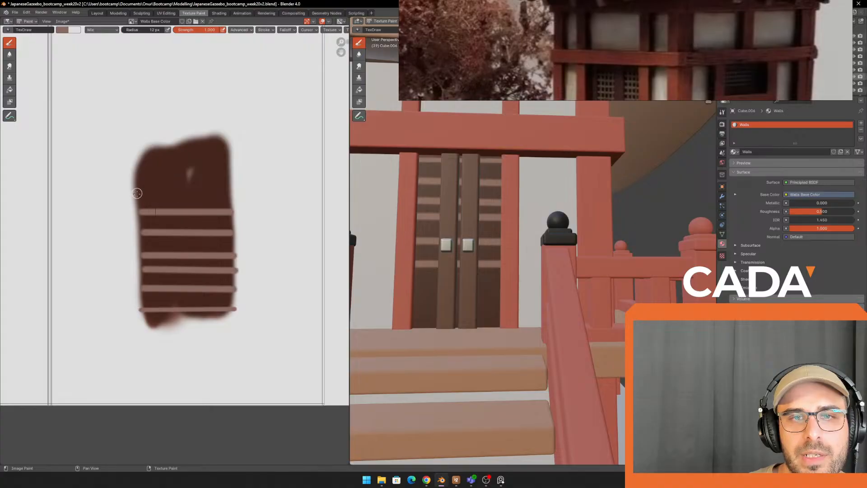
Step: Finish the upper horizontal lines on the door patch and cross them with two long vertical lattice lines
left_click_drag(137, 193, 230, 193)
mouse_move(140, 178)
left_mouse_down()
mouse_move(224, 175)
mouse_move(219, 324)
left_mouse_up()
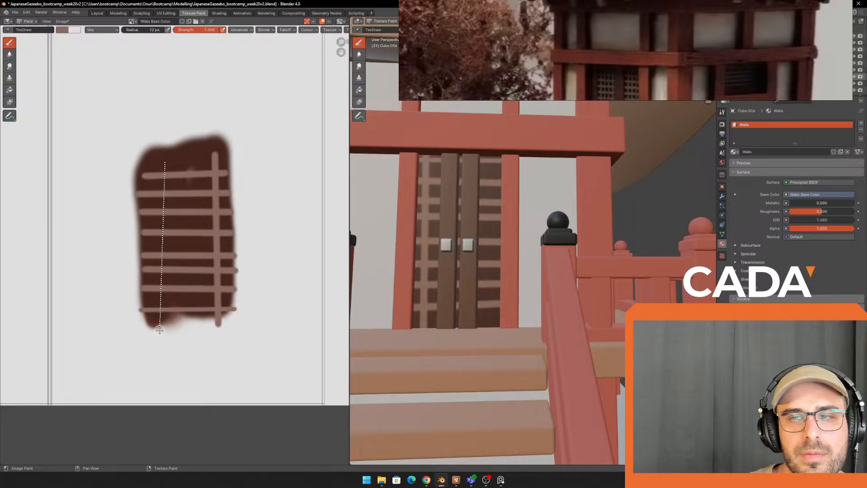
left_click_drag(158, 160, 158, 337)
Step: Clear the reference photo from the viewport and examine the gazebo's front and doors in rendered shading
scroll(603, 255, "down", 6)
scroll(589, 256, "up", 2)
middle_click_drag(588, 255, 553, 269)
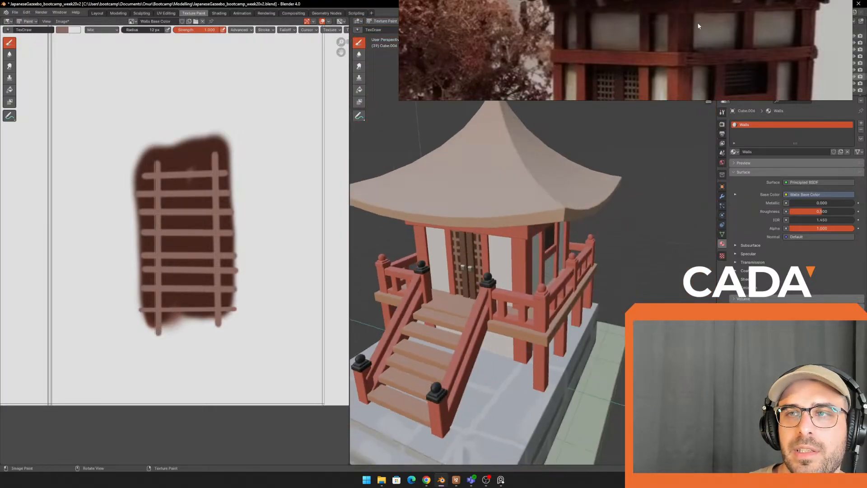
right_click_drag(699, 25, 699, 0)
left_click(704, 21)
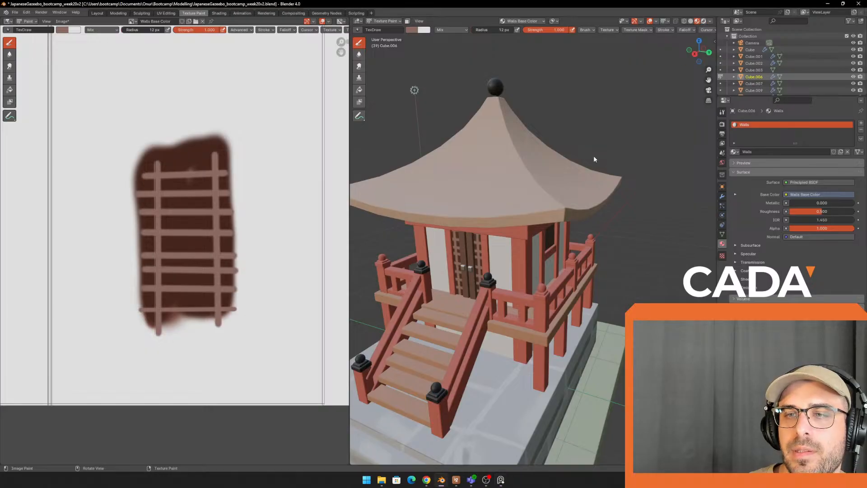
mouse_move(560, 210)
middle_mouse_down()
mouse_move(578, 198)
mouse_move(548, 228)
middle_mouse_up()
scroll(553, 215, "down", 3)
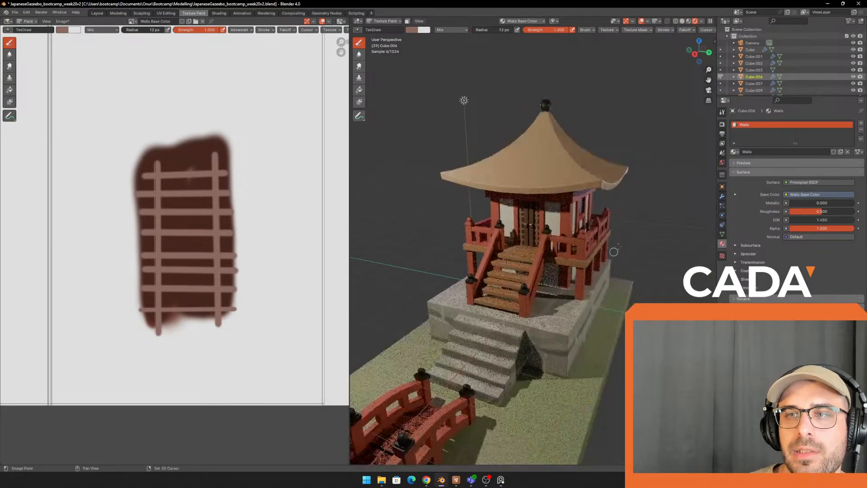
middle_click_drag(614, 251, 626, 236, "shift")
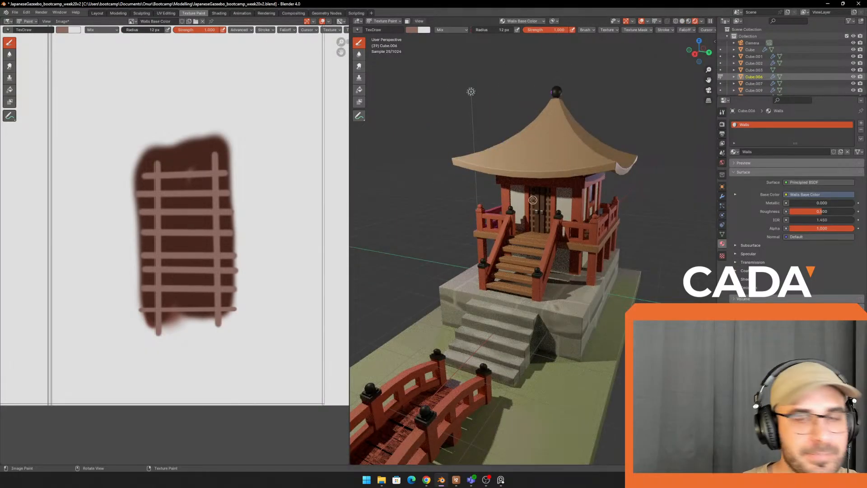
scroll(608, 180, "up", 4)
middle_click_drag(587, 174, 512, 215, "shift")
middle_click_drag(512, 216, 517, 215)
scroll(515, 217, "down", 2)
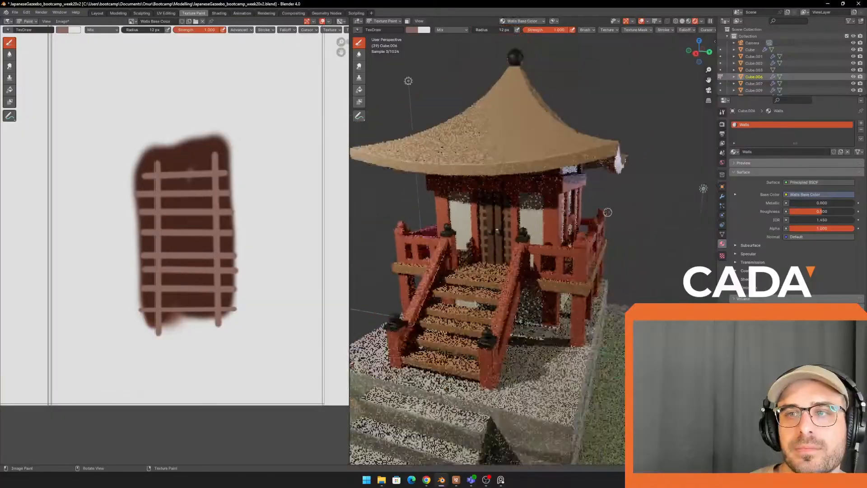
Step: Paint a lattice of four vertical and three horizontal straight lines over the square dark window patch beside the door patch
scroll(273, 205, "down", 4)
middle_click_drag(64, 228, 142, 186)
scroll(117, 235, "up", 3)
scroll(116, 236, "up", 2)
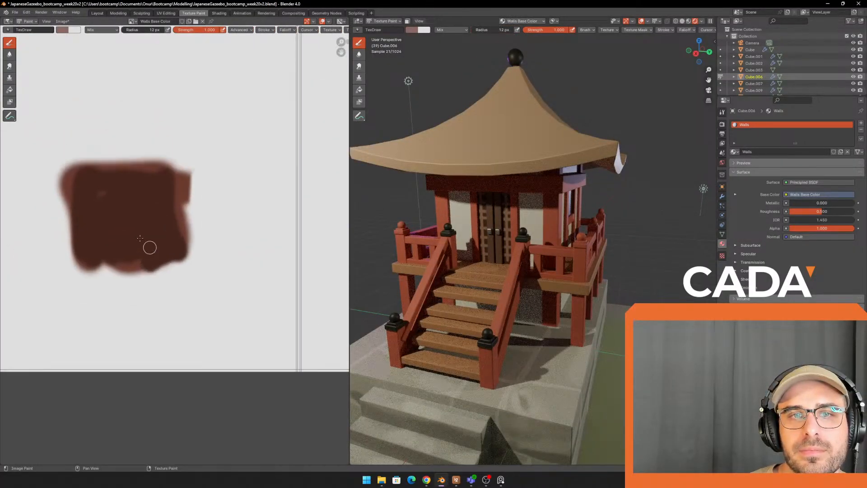
left_click_drag(87, 167, 88, 267)
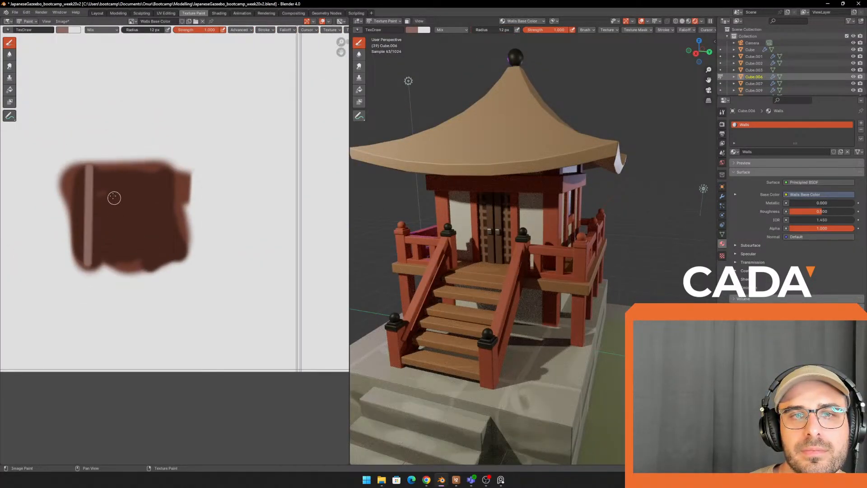
left_click_drag(117, 167, 116, 270)
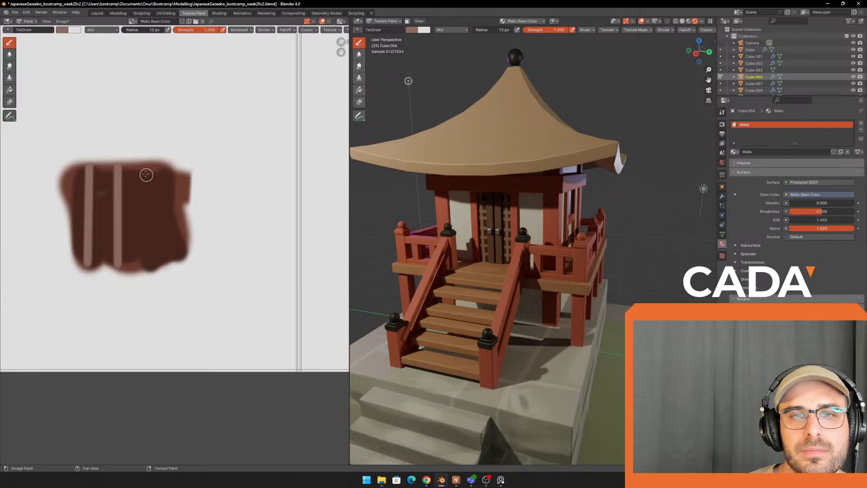
mouse_move(144, 167)
left_mouse_down()
mouse_move(137, 248)
mouse_move(143, 269)
mouse_move(167, 251)
mouse_move(169, 269)
left_mouse_up()
left_click_drag(78, 186, 183, 187)
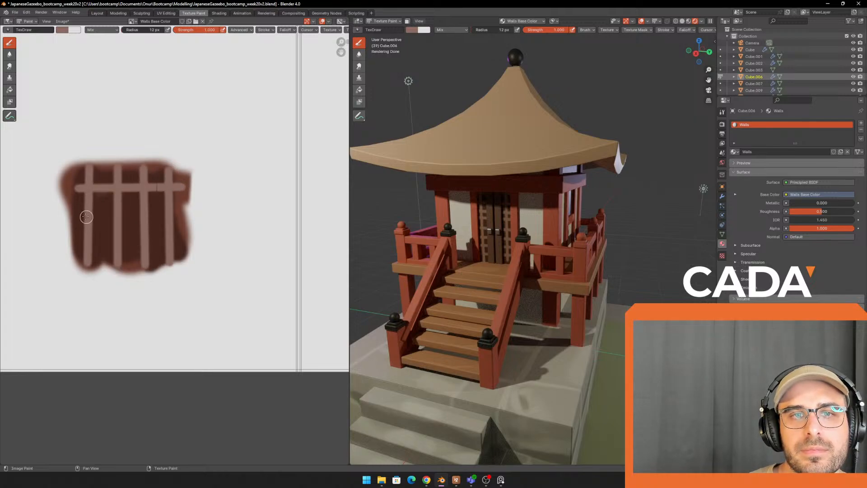
left_click_drag(78, 216, 181, 215)
left_click_drag(74, 246, 183, 246)
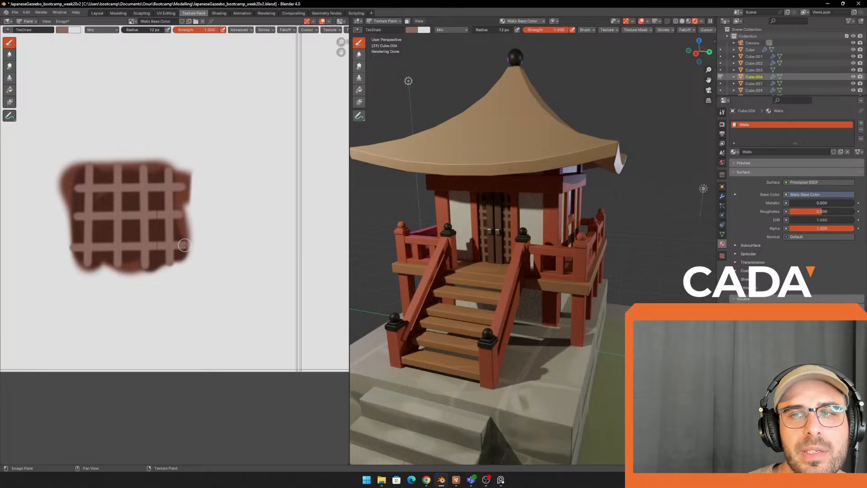
Step: Paint three straight vertical lattice lines on the remaining plain dark window patch in the texture image
mouse_move(456, 209)
middle_mouse_down()
mouse_move(469, 207)
mouse_move(437, 199)
mouse_move(537, 211)
middle_mouse_up()
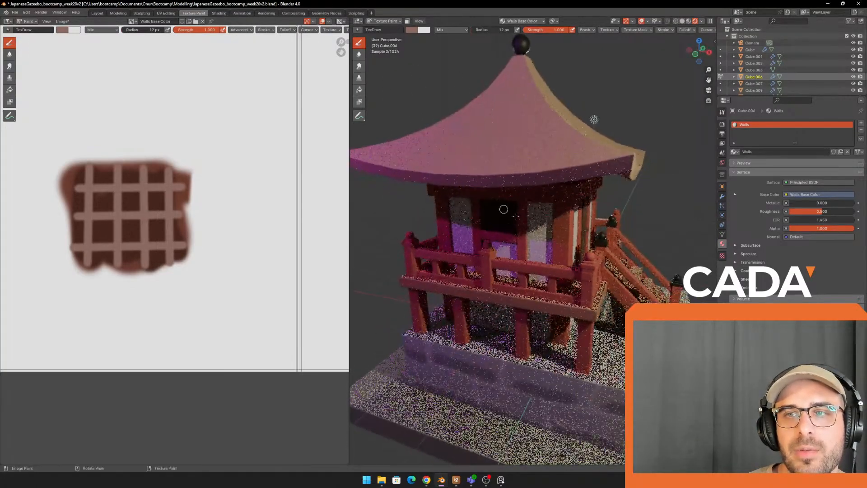
scroll(528, 236, "up", 5)
scroll(597, 214, "down", 6)
middle_click_drag(597, 214, 425, 213)
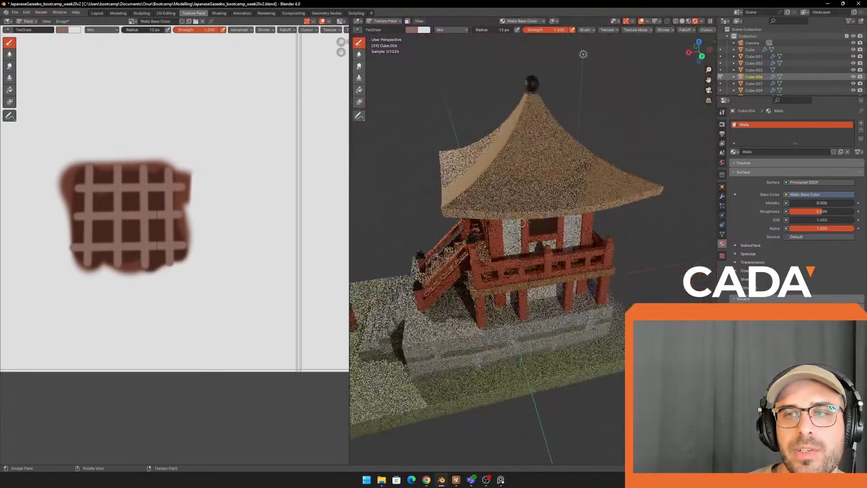
scroll(151, 200, "down", 4)
middle_click_drag(101, 195, 235, 227)
scroll(217, 217, "down", 2)
middle_click_drag(170, 194, 176, 254)
scroll(168, 190, "up", 5)
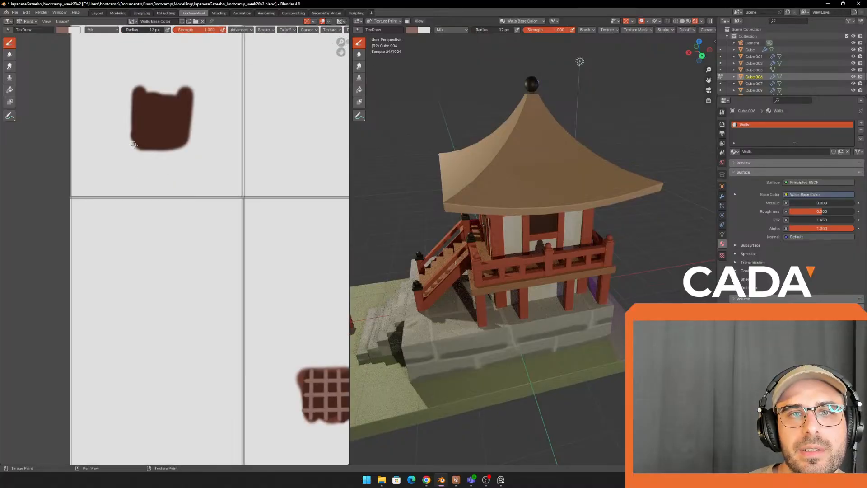
middle_click_drag(163, 175, 182, 280)
scroll(119, 137, "up", 1)
left_click_drag(140, 73, 140, 181)
mouse_move(168, 83)
left_mouse_down()
mouse_move(164, 191)
mouse_move(168, 182)
left_mouse_up()
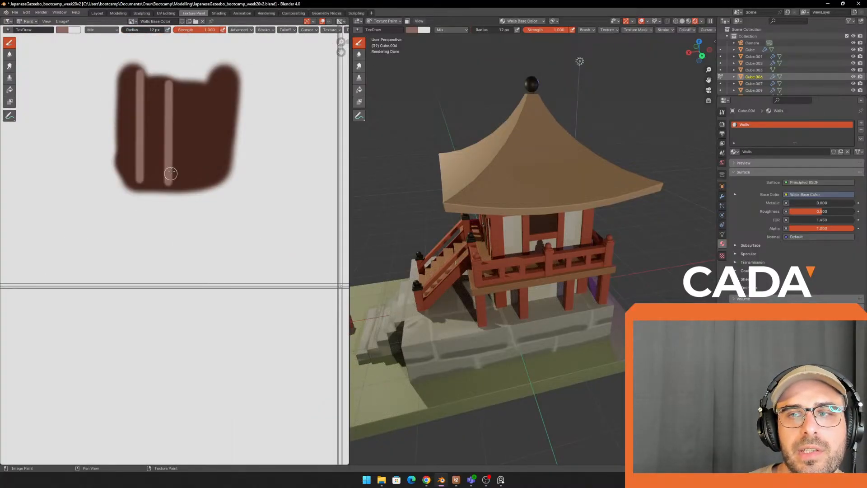
left_click_drag(196, 82, 195, 186)
Step: Refresh the painted texture in the viewport by switching to solid shading and back to rendered
scroll(433, 194, "up", 2)
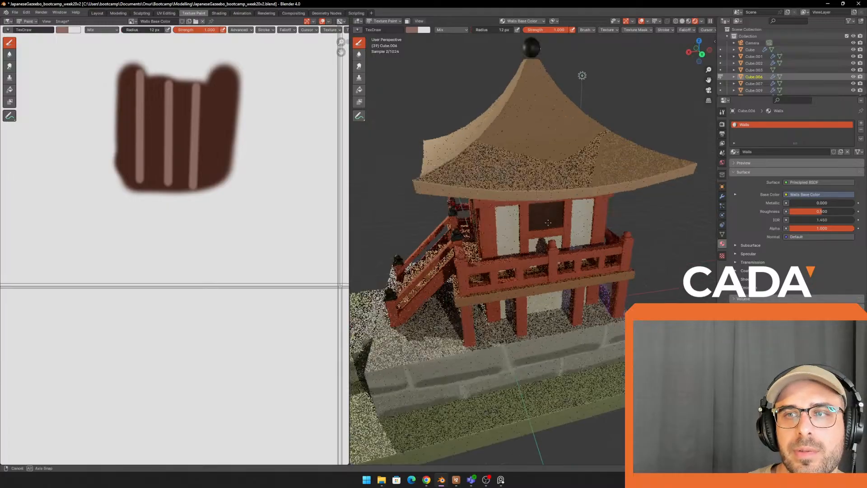
left_click(682, 22)
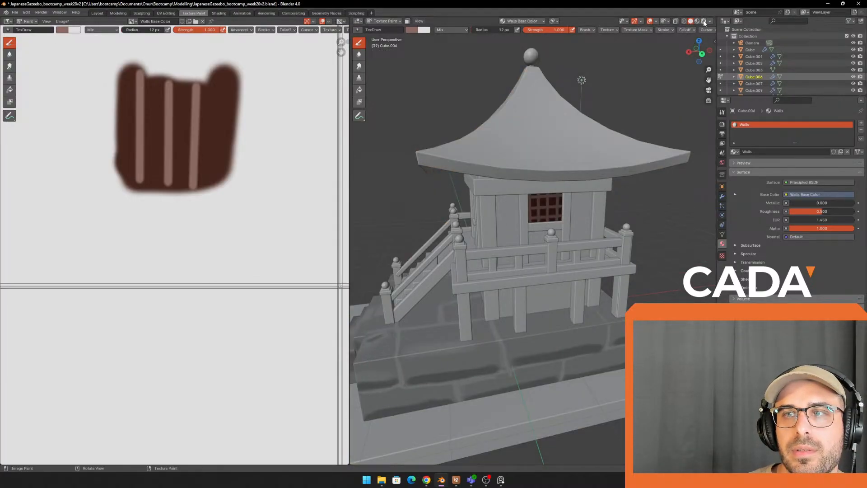
left_click(704, 21)
scroll(474, 234, "down", 3)
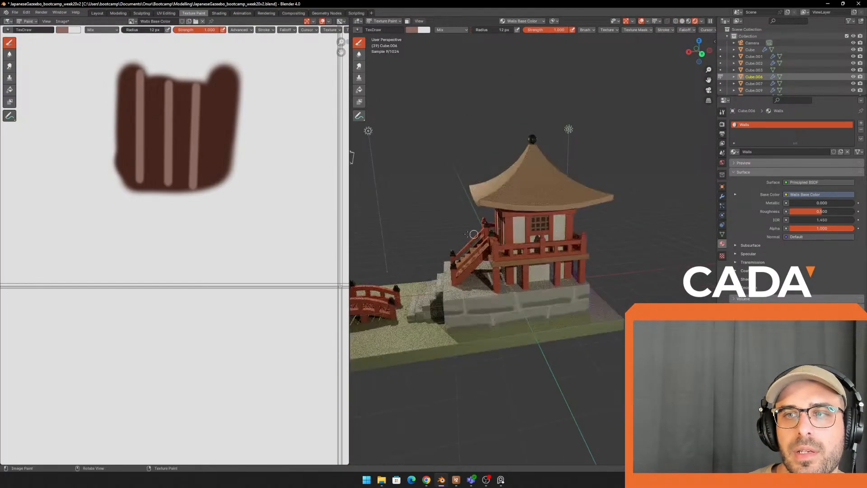
Step: Cross the vertical lines on this window patch with three straight horizontal lattice lines
middle_click_drag(122, 155, 115, 190)
left_click_drag(116, 132, 223, 134)
left_click_drag(114, 159, 223, 160)
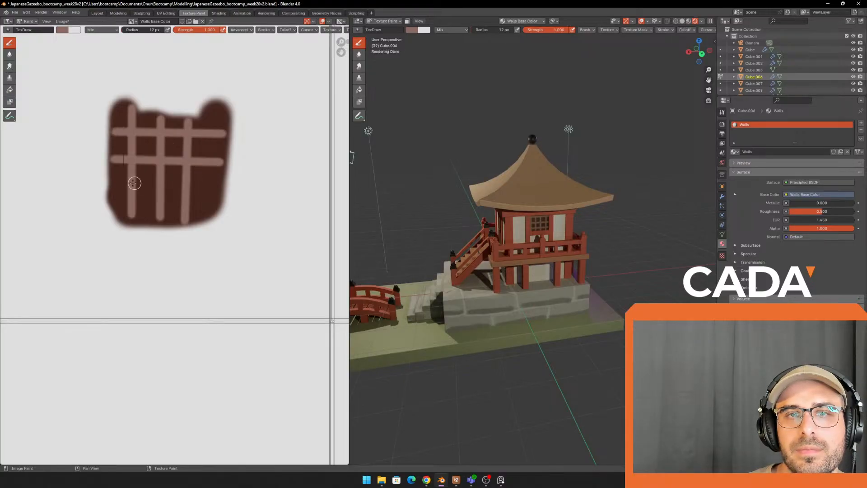
left_click_drag(118, 189, 220, 189)
Step: Examine the finished lattice windows and doors around the gazebo in rendered shading
mouse_move(519, 226)
middle_mouse_down()
mouse_move(639, 215)
mouse_move(594, 209)
mouse_move(641, 93)
middle_mouse_up()
scroll(639, 215, "up", 4)
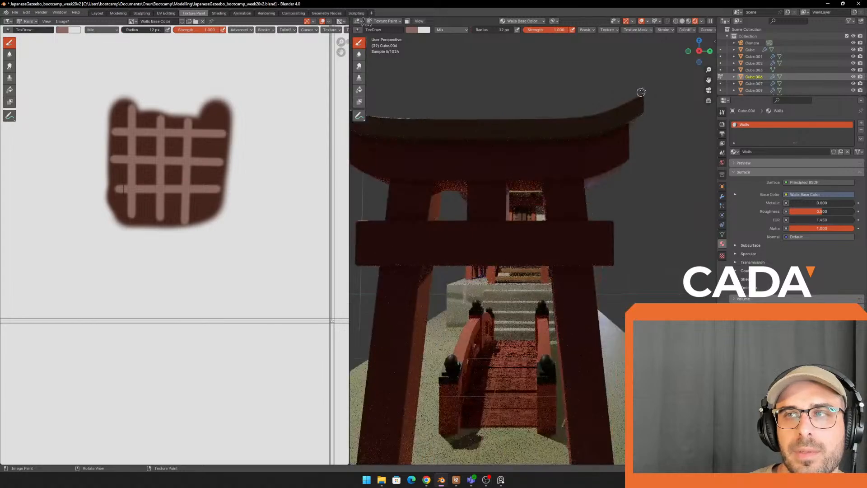
left_click(683, 21)
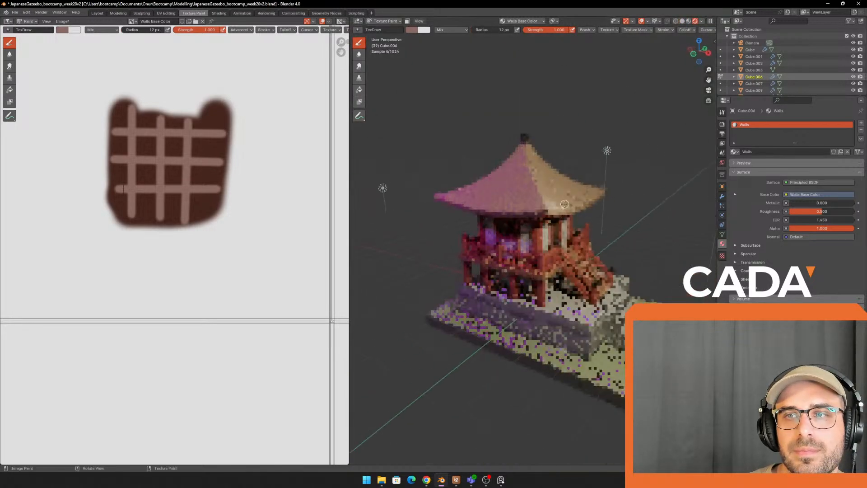
middle_click_drag(533, 225, 605, 217)
key("alt+Tab")
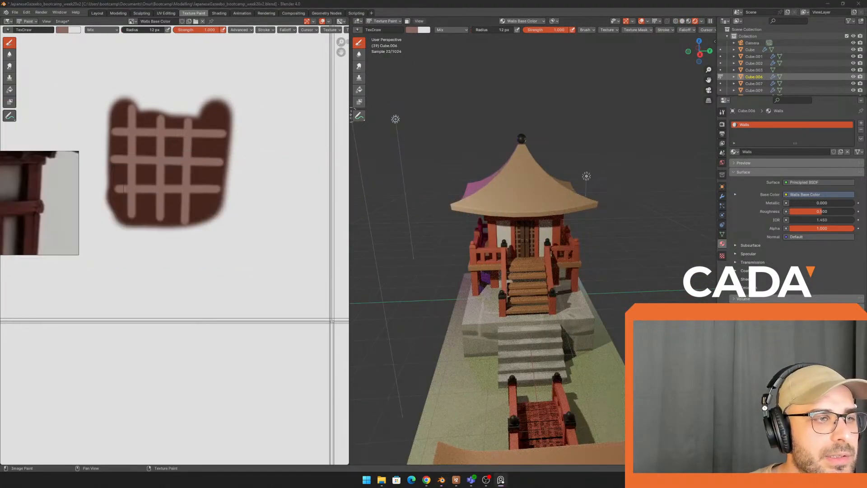
middle_click_drag(575, 189, 565, 183)
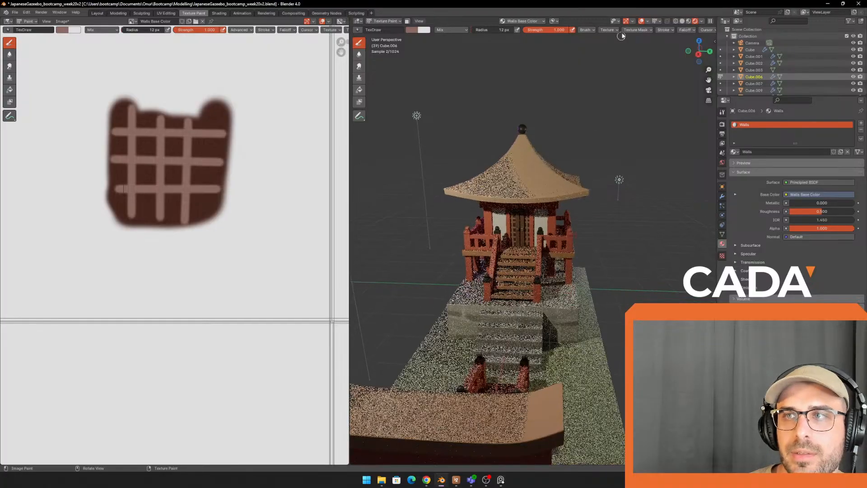
Step: Switch the viewport from rendered to Material Preview shading, and open the Layout workspace
left_click(682, 21)
middle_click_drag(660, 181, 613, 210)
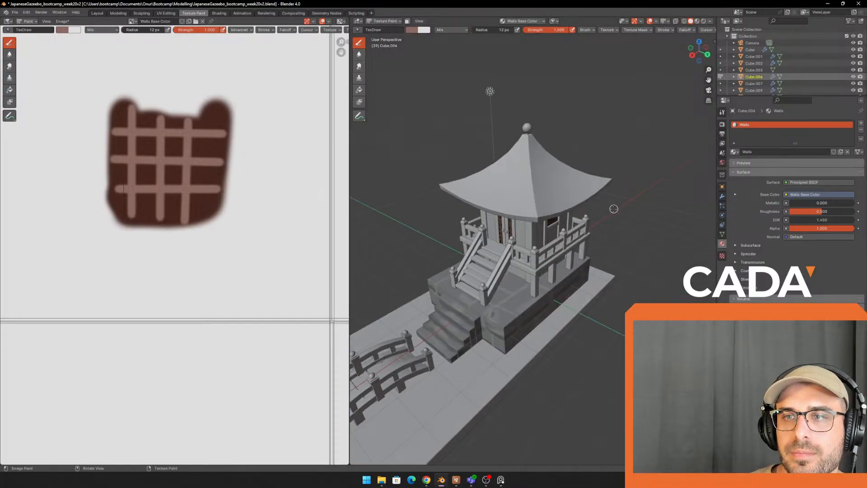
scroll(612, 207, "up", 3)
mouse_move(576, 182)
middle_mouse_down()
mouse_move(561, 186)
mouse_move(606, 155)
mouse_move(561, 197)
mouse_move(580, 224)
mouse_move(614, 221)
mouse_move(580, 203)
middle_mouse_up()
left_click(697, 21)
scroll(604, 189, "down", 4)
scroll(580, 203, "up", 1)
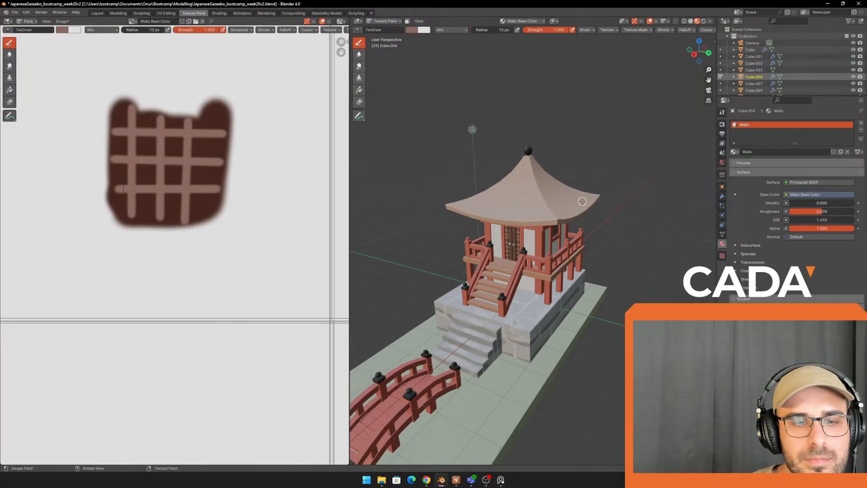
scroll(588, 200, "up", 2)
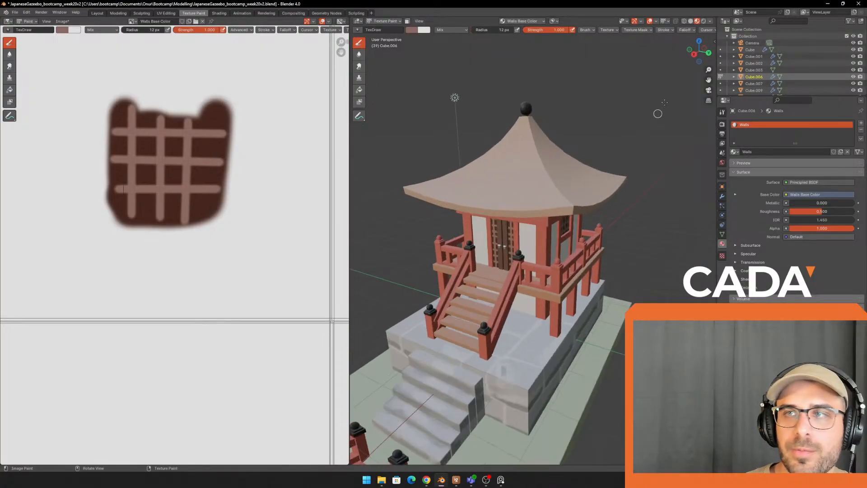
left_click(97, 13)
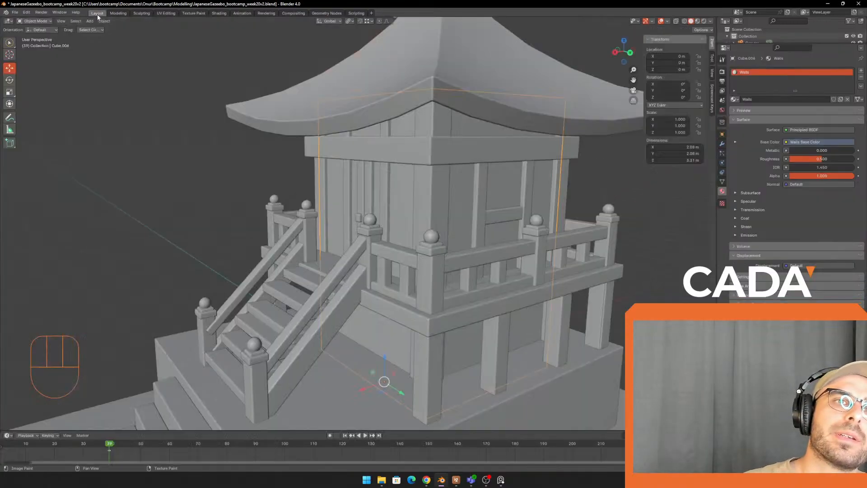
Step: Select the gazebo's roof and open the UV Editing workspace for it
left_click(486, 86)
scroll(497, 181, "down", 3)
middle_click_drag(497, 181, 586, 207, "shift")
left_click(586, 207)
left_click(511, 173)
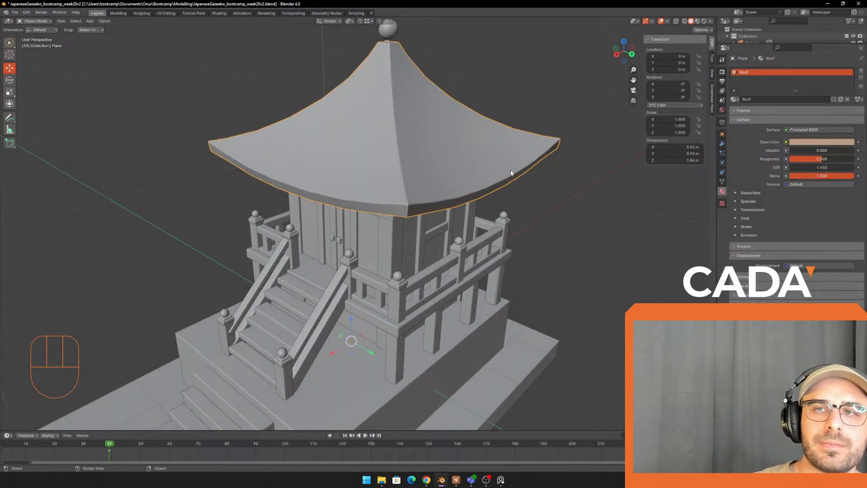
left_click(166, 13)
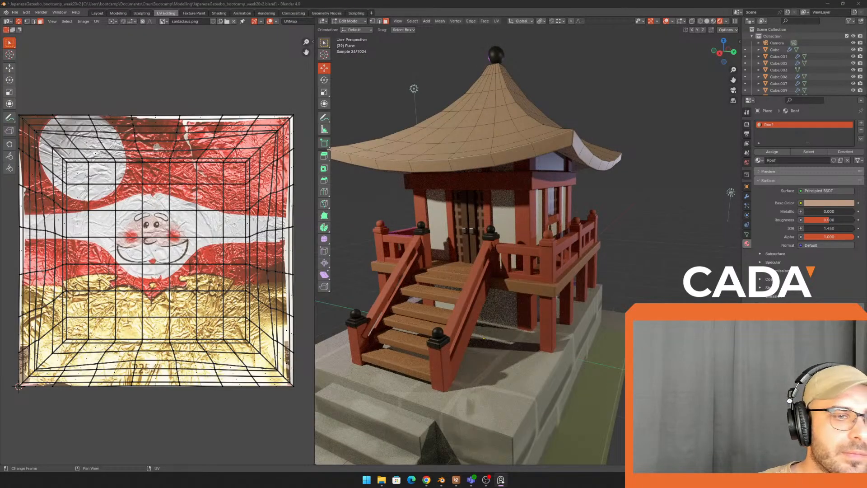
Step: Unwrap all faces of the roof with Smart UV Project, using the Scaled margin method and an island margin of 0
middle_click_drag(464, 151, 480, 154)
key("a")
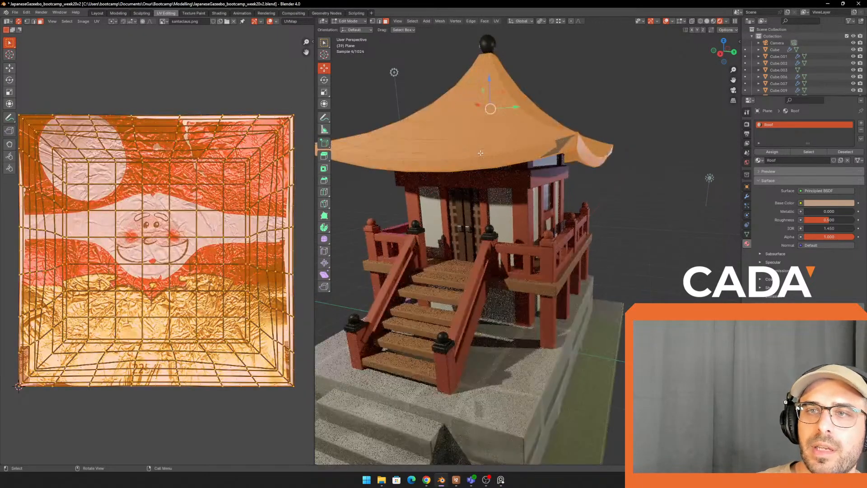
key("u")
left_click(482, 149)
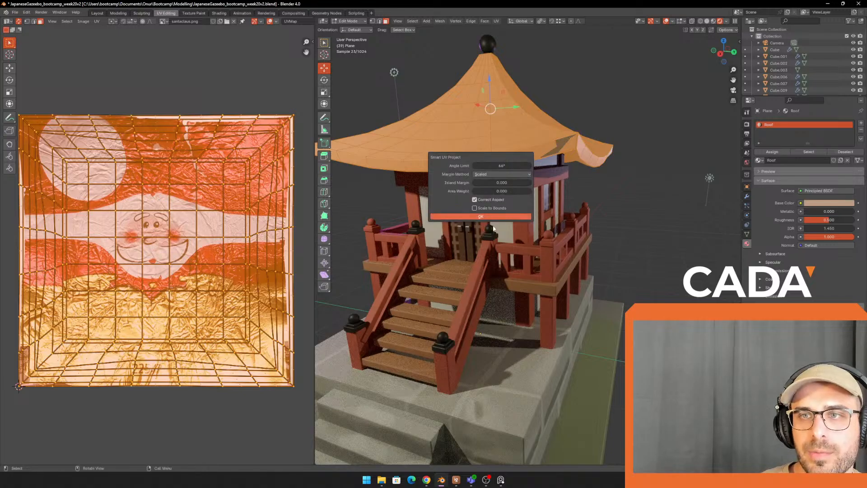
left_click(498, 217)
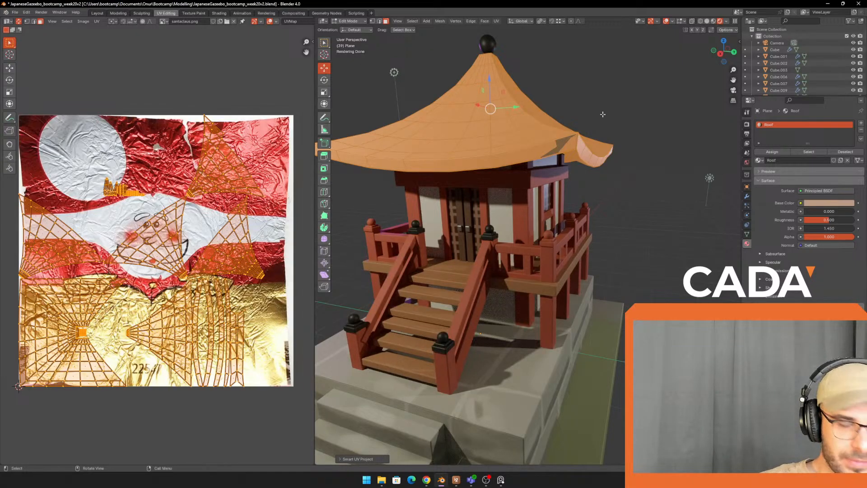
key("u")
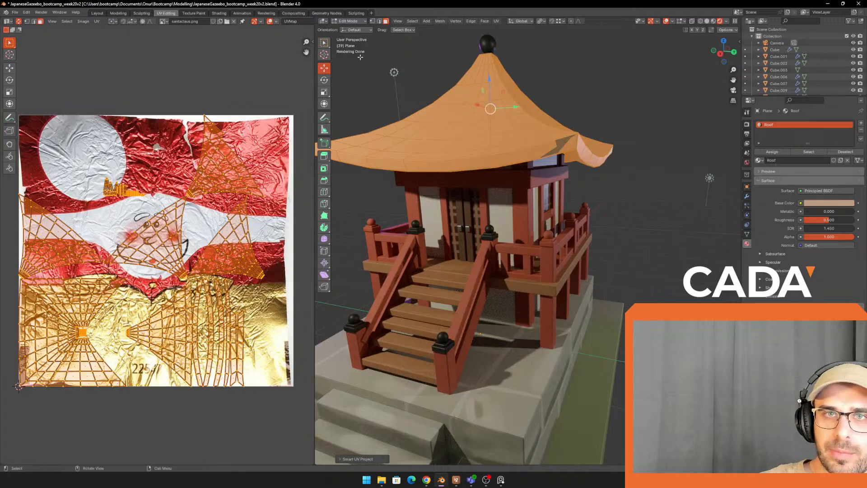
Step: Switch to the Texture Paint workspace and copy the hex code of the roof material's base color
left_click(201, 16)
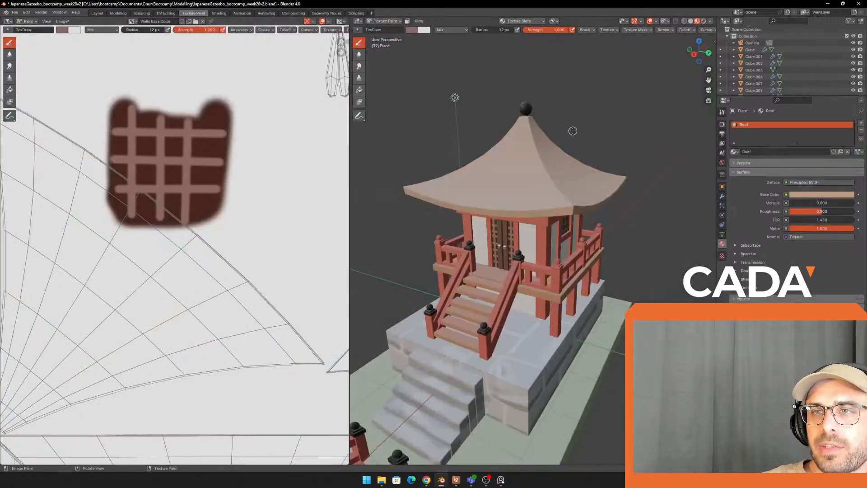
left_click(529, 21)
left_click(552, 46)
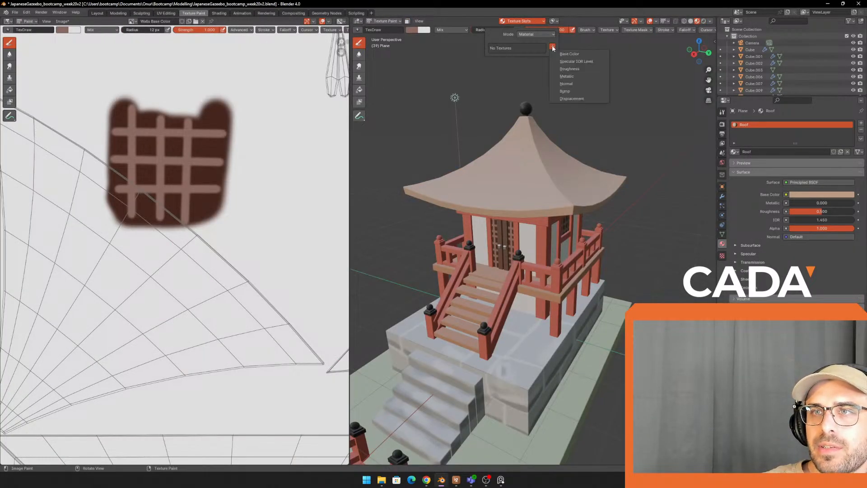
left_click(568, 54)
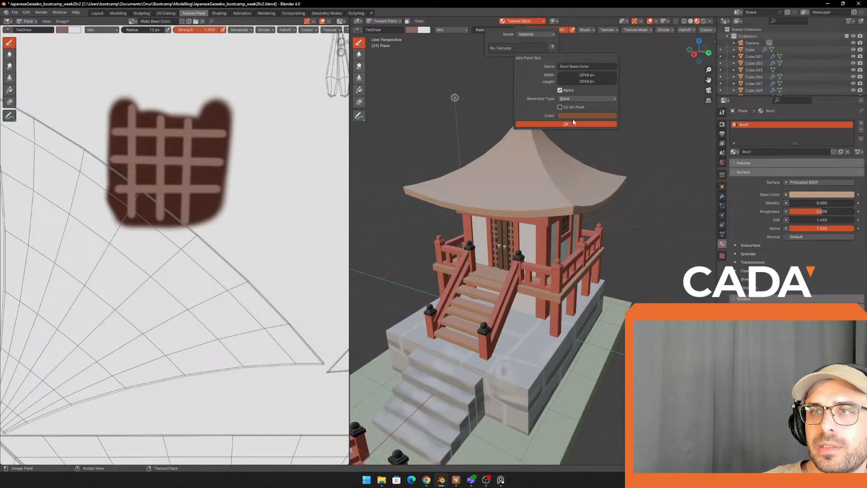
left_click(833, 195)
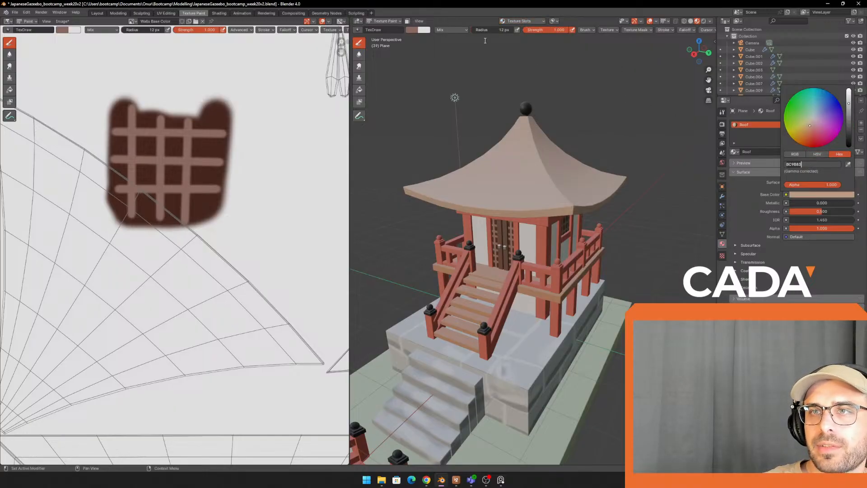
left_click(422, 30)
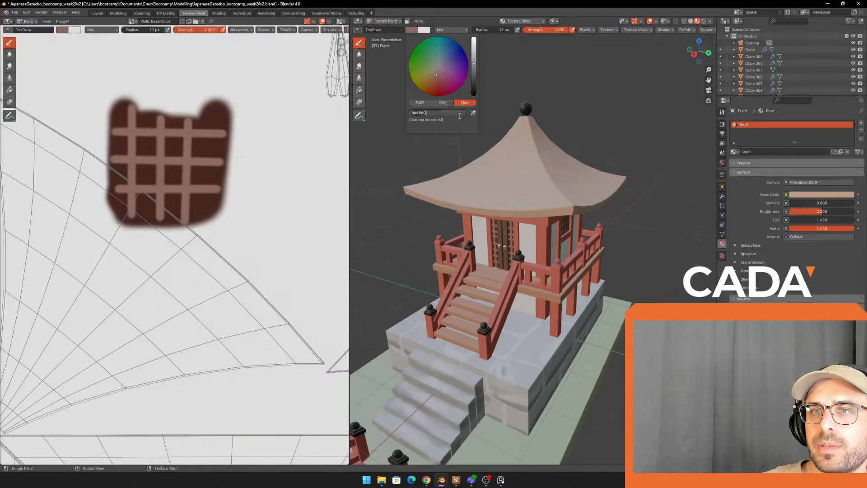
key("Return")
Step: Add a Base Color paint slot to the roof material, 2048 × 2048 px, with the fill color BC9B83
left_click(523, 21)
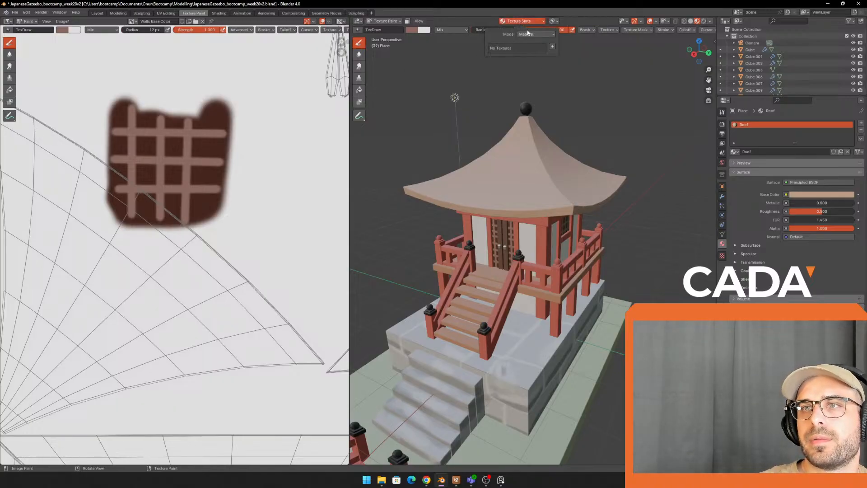
left_click(552, 46)
left_click(558, 50)
left_click(578, 112)
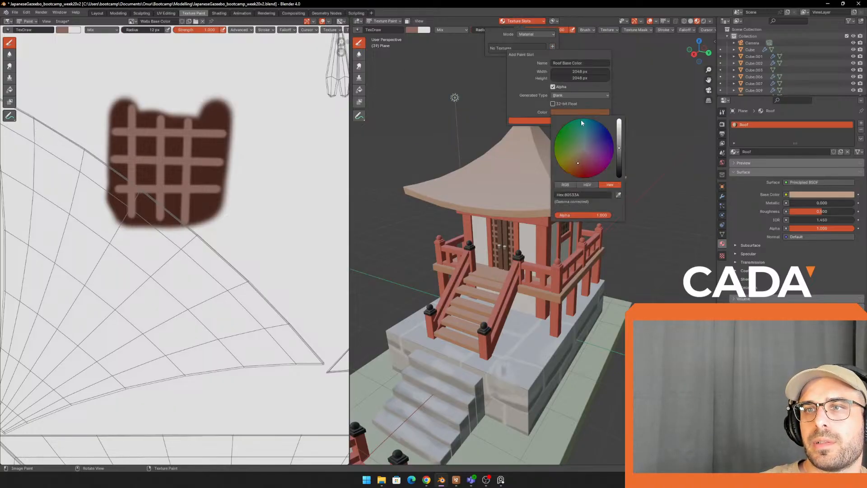
left_click(587, 195)
type("BC9B83")
key("Return")
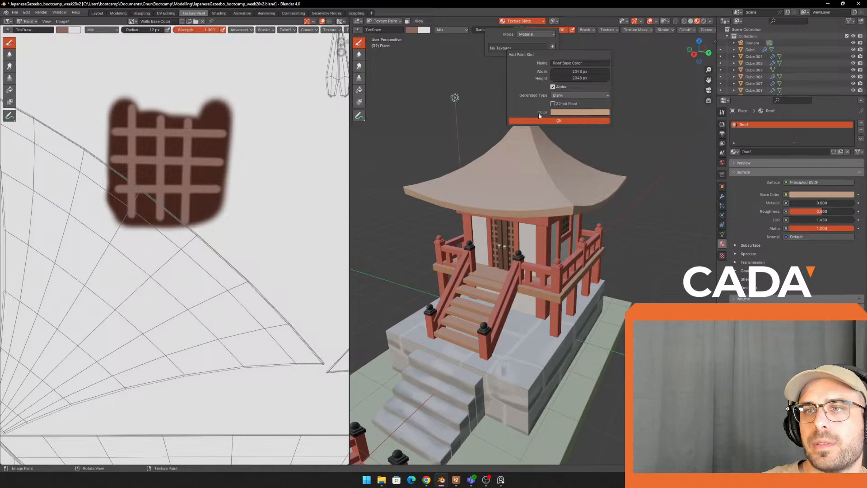
left_click(539, 120)
Step: Try a brush stroke across one of the roof's UV islands in the texture image
scroll(232, 203, "down", 5)
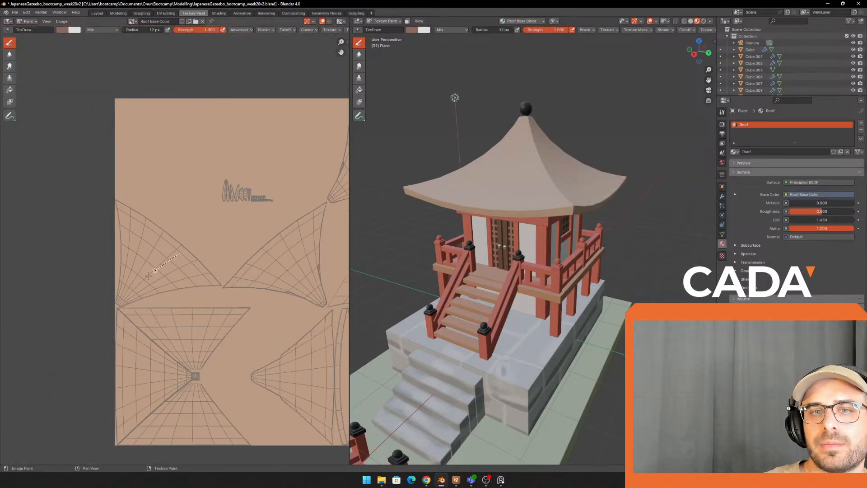
left_click_drag(180, 253, 121, 290)
key("ctrl+z")
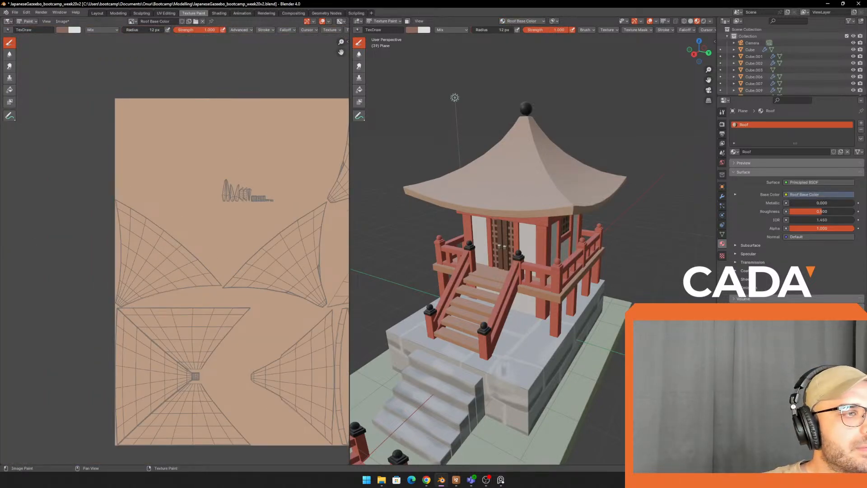
Step: Bring the reference photo over the Blender workspace and zoom it in on the wooden roof
right_click(515, 113)
right_click_drag(863, 68, 761, 61)
middle_click_drag(761, 61, 733, 126)
scroll(736, 72, "up", 3)
middle_click_drag(736, 72, 742, 98)
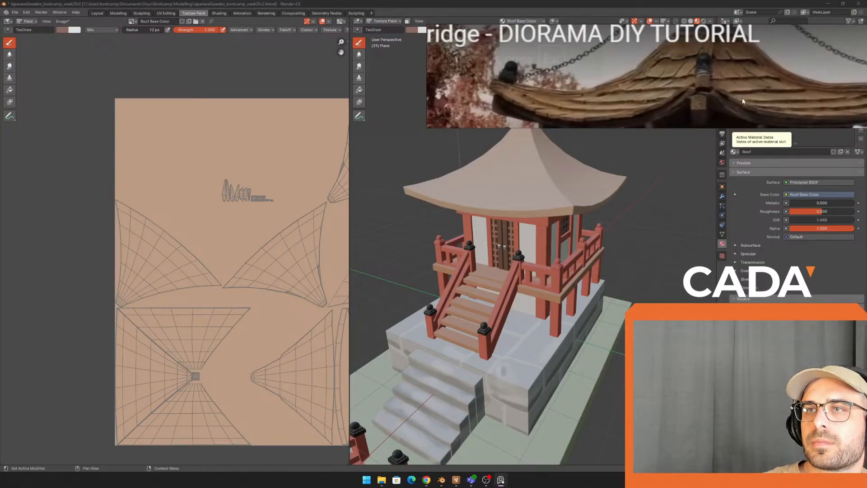
right_click_drag(708, 101, 724, 76)
scroll(497, 184, "up", 2)
Step: Try a straight horizontal line across the front roof face, and undo it
middle_click_drag(567, 155, 503, 217, "shift")
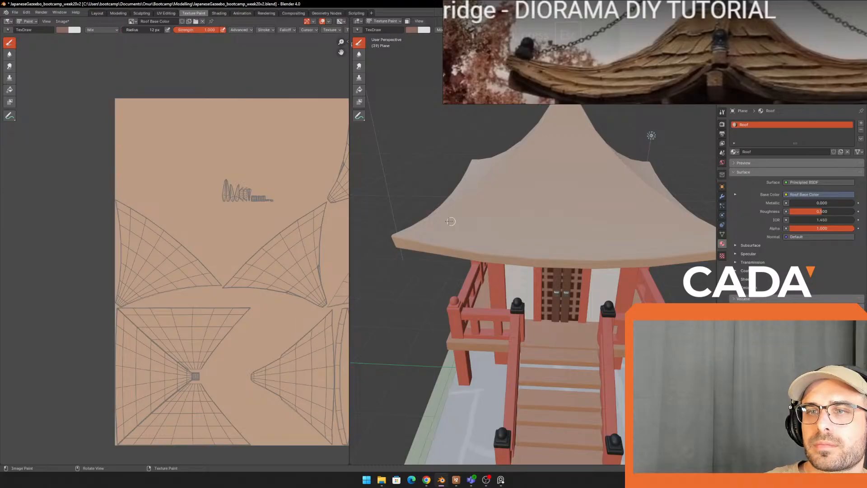
middle_click_drag(680, 233, 396, 276)
middle_click_drag(238, 296, 213, 294)
left_click_drag(371, 220, 664, 219)
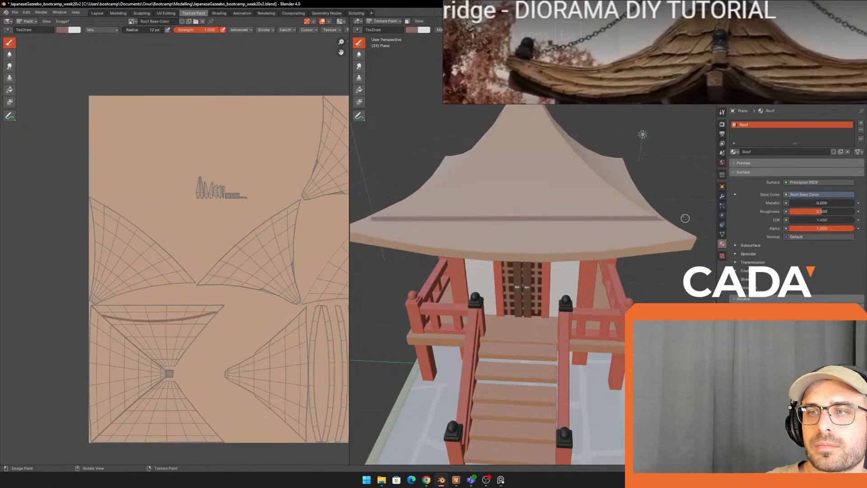
key("ctrl+z")
left_click_drag(608, 230, 612, 229)
key("ctrl+z")
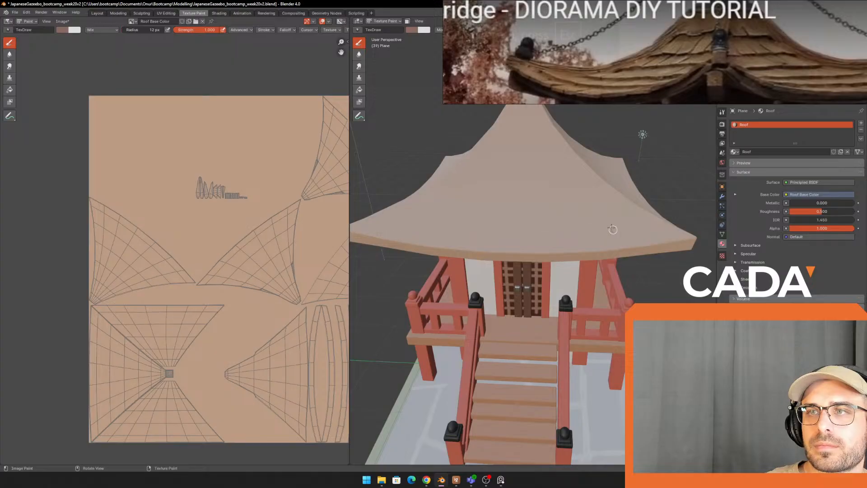
Step: Set the brush's stroke method to Space and try a freehand stroke on the front roof face
scroll(595, 222, "up", 2)
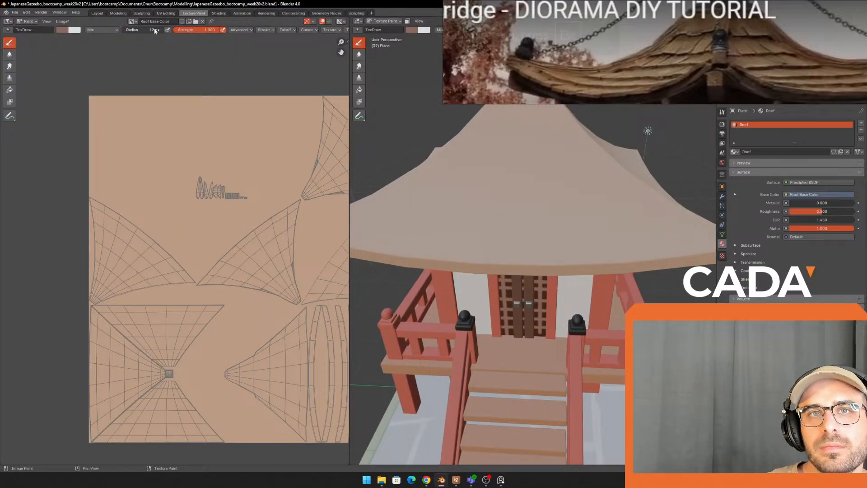
left_click(218, 14)
left_click(201, 14)
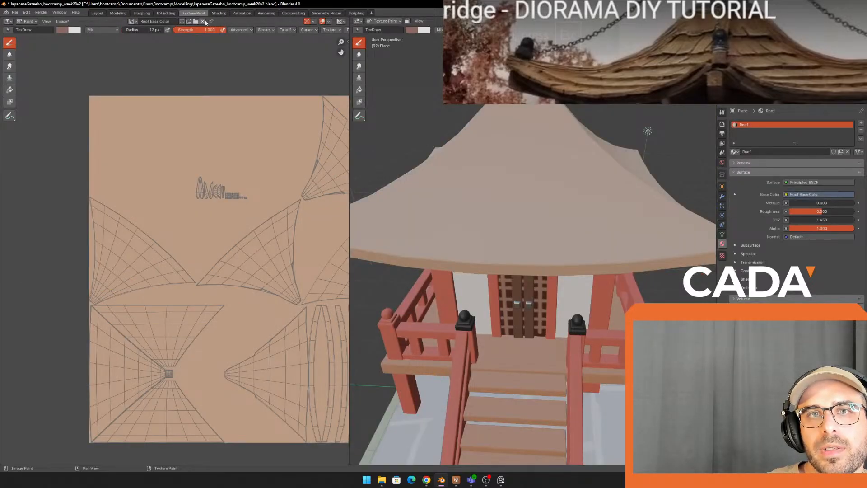
left_click(266, 30)
left_click(285, 44)
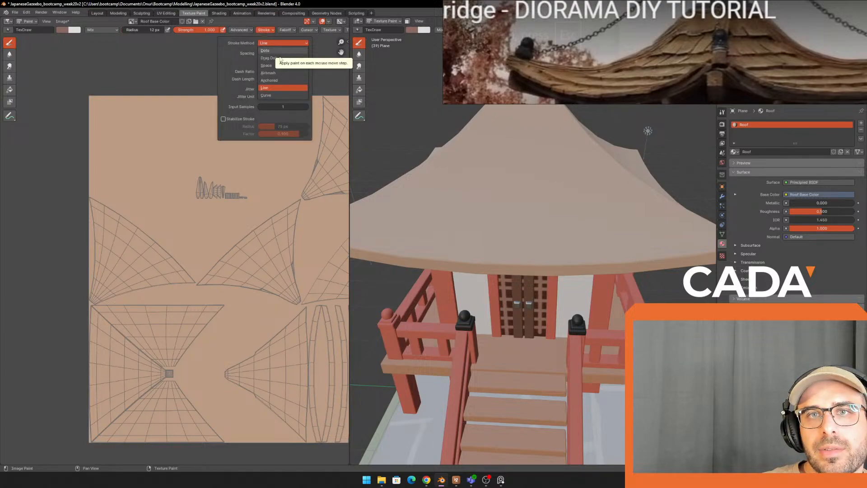
left_click(281, 65)
left_click_drag(446, 213, 602, 233)
key("ctrl+z")
Step: Set the brush radius to 17 px and try a long stroke along the front roof face's lower part
mouse_move(543, 211)
middle_mouse_down()
mouse_move(549, 221)
mouse_move(534, 202)
middle_mouse_up()
scroll(535, 202, "down", 1)
key("f")
left_click(403, 232)
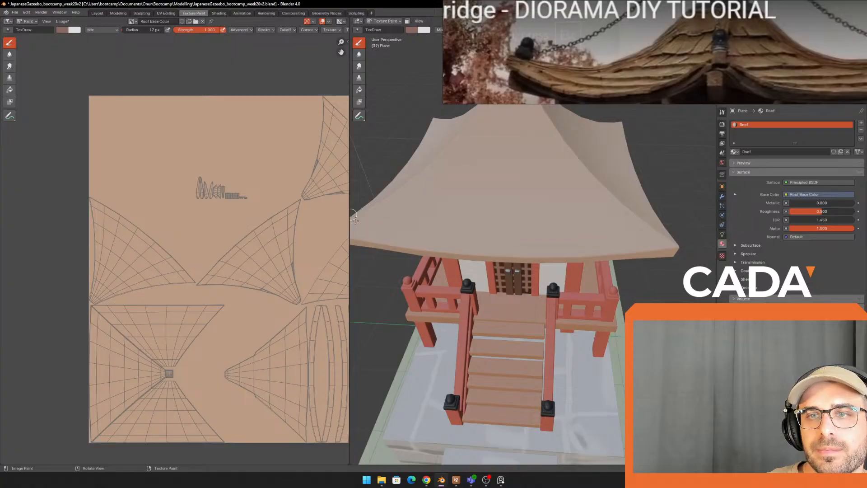
middle_click_drag(390, 218, 403, 217, "shift")
mouse_move(365, 225)
left_mouse_down()
mouse_move(455, 236)
mouse_move(692, 233)
left_mouse_up()
key("ctrl+z")
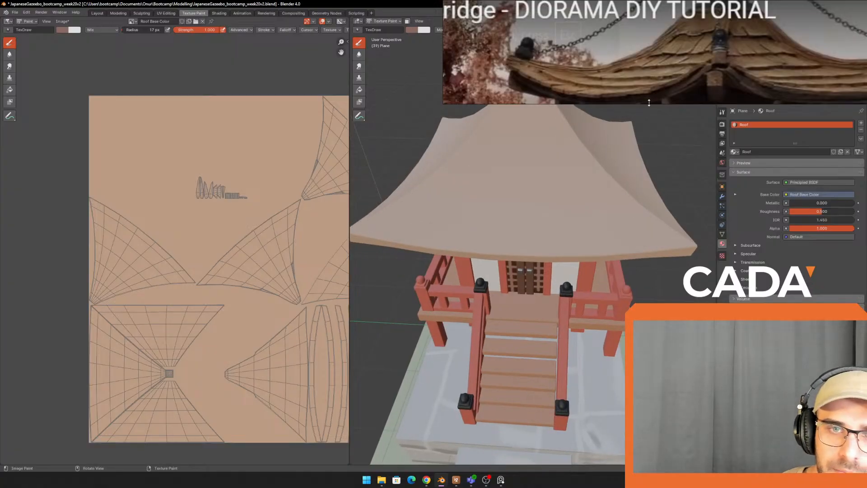
Step: Enable Stabilize Stroke for the brush and try several strokes across the front roof face, undoing each
middle_click_drag(473, 194, 459, 216)
left_click(263, 30)
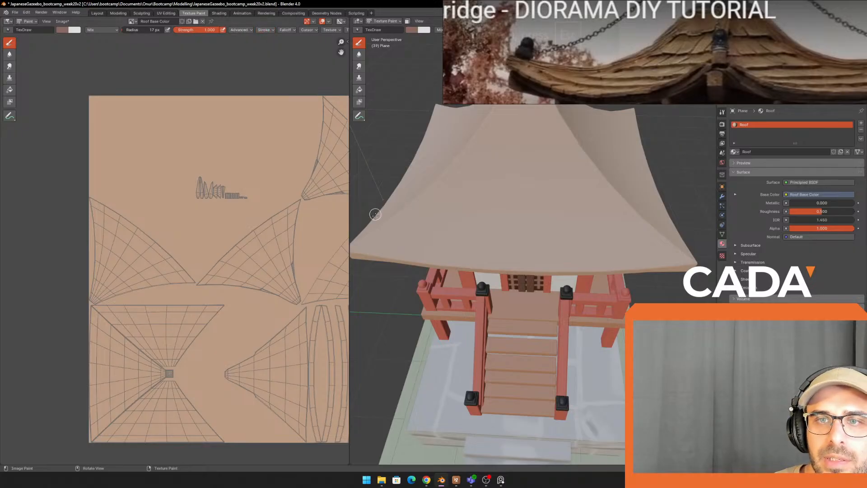
left_click_drag(391, 228, 653, 249)
key("ctrl+z")
left_click_drag(426, 244, 700, 248)
key("ctrl+z")
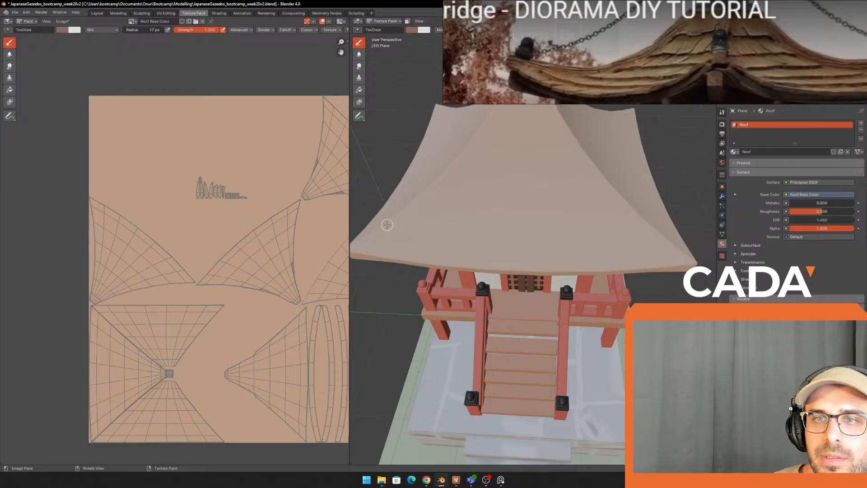
mouse_move(387, 224)
left_mouse_down()
mouse_move(547, 237)
mouse_move(684, 235)
mouse_move(678, 233)
left_mouse_up()
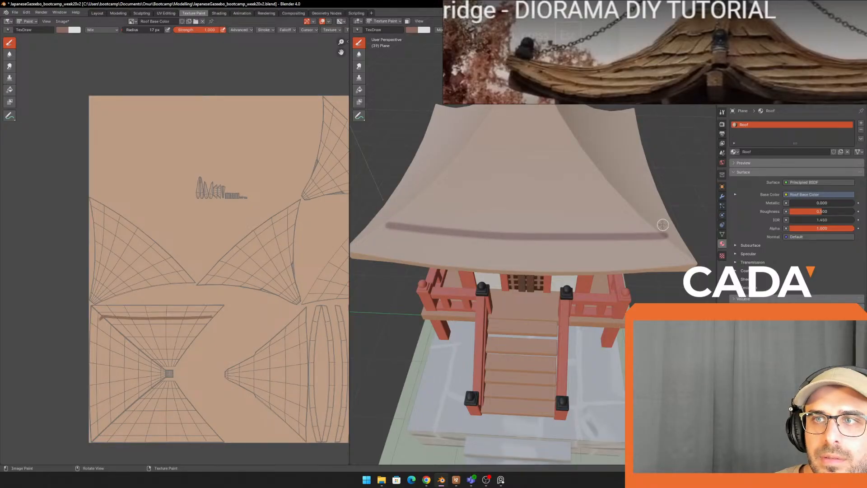
middle_click_drag(662, 225, 479, 154)
key("ctrl+z")
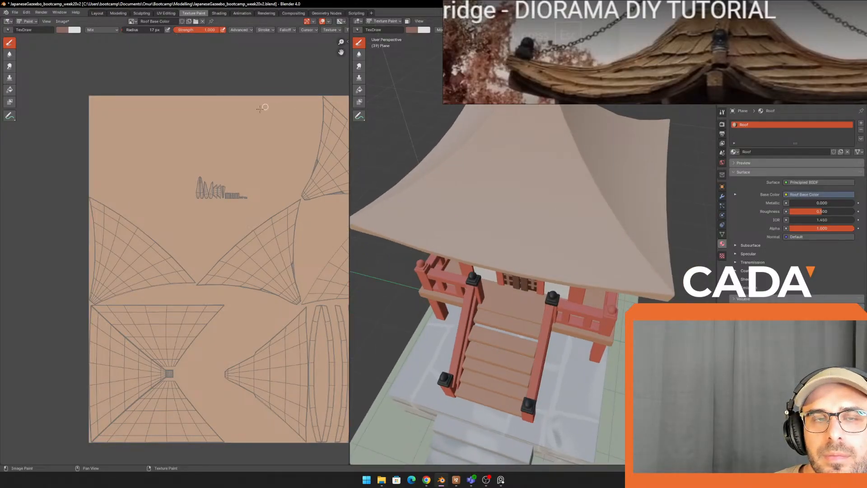
Step: Sample the tan of the roof texture as the secondary brush color, keeping the brown as the primary one
key("x")
left_click(60, 28)
left_click(124, 112)
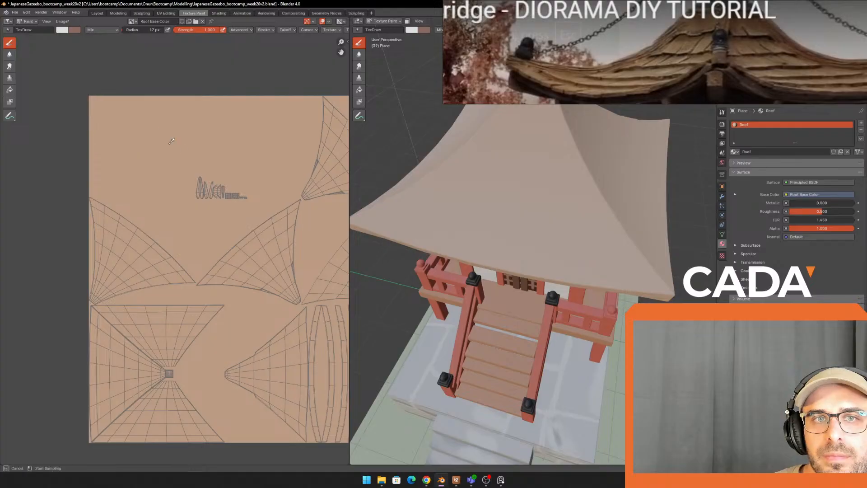
left_click(180, 150)
key("x")
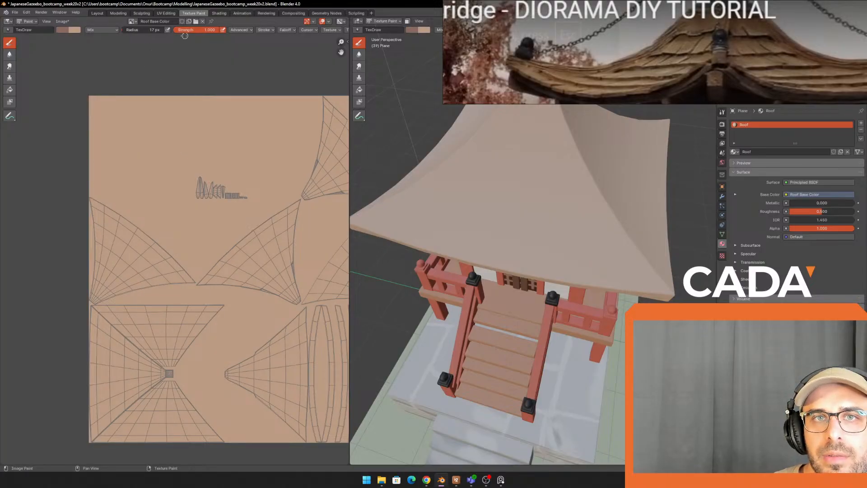
Step: Review the brush's stroke settings and switch its falloff from the sharp curve to the smooth preset
left_click(270, 30)
mouse_move(288, 28)
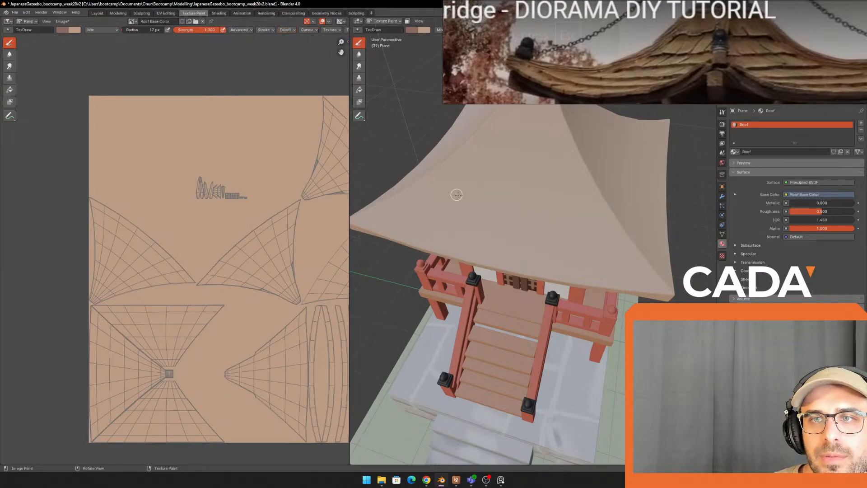
left_click(280, 31)
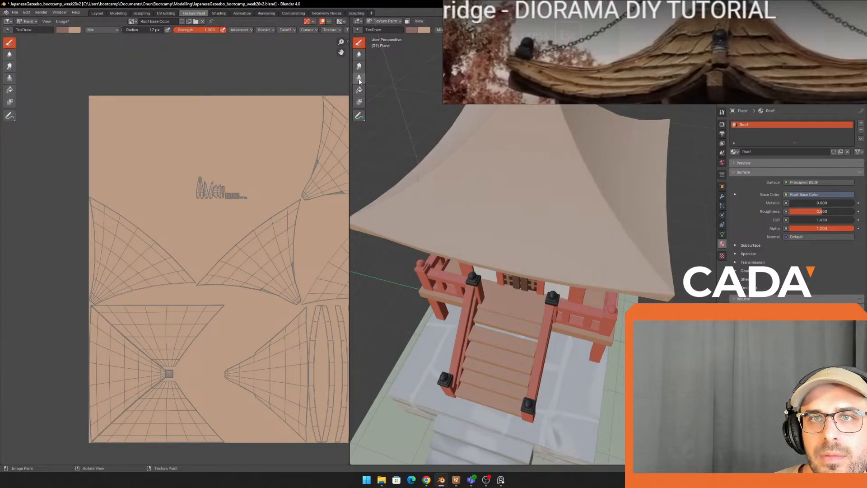
scroll(452, 145, "up", 2)
left_click(271, 33)
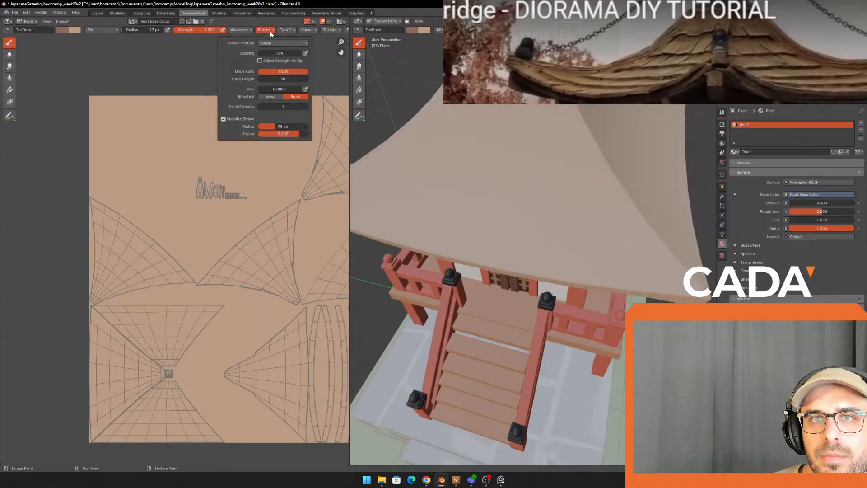
left_click(285, 30)
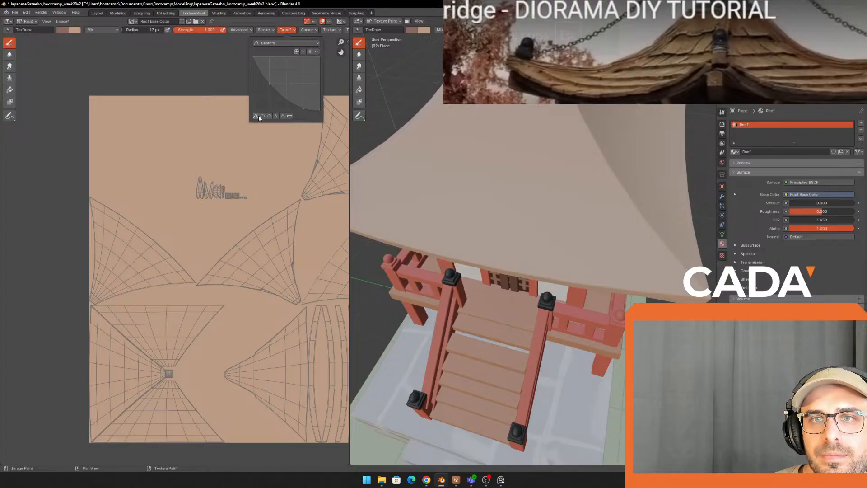
Step: Try a range of brush strengths between 0 and 1 over the empty area of the roof texture
key("shift+f")
left_click(178, 147)
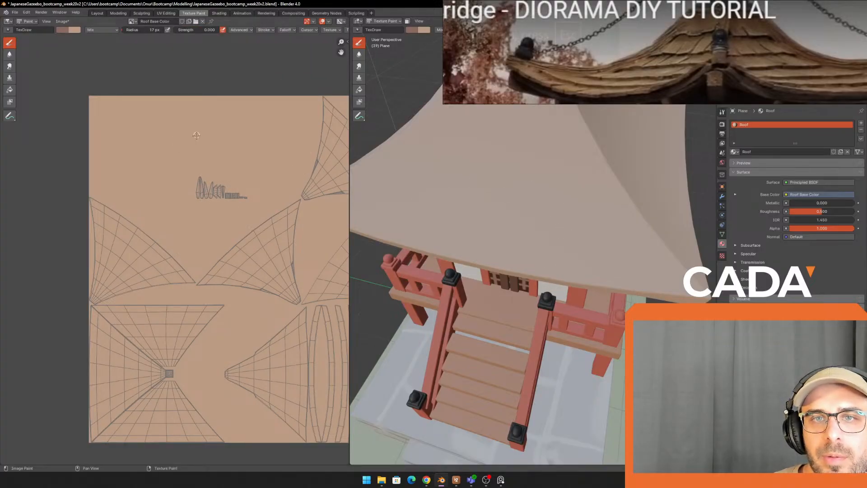
key("shift+f")
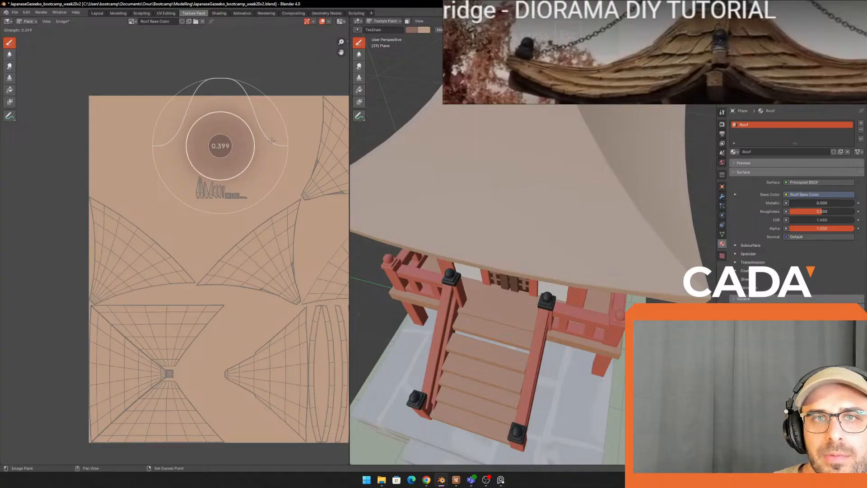
left_click(288, 134)
key("shift+f")
left_click(276, 129)
key("shift+f")
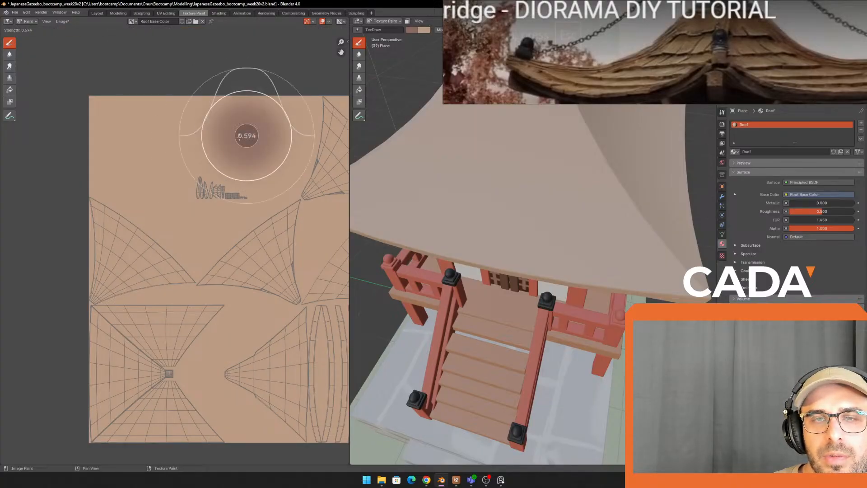
left_click(279, 138)
key("shift+f")
left_click(268, 140)
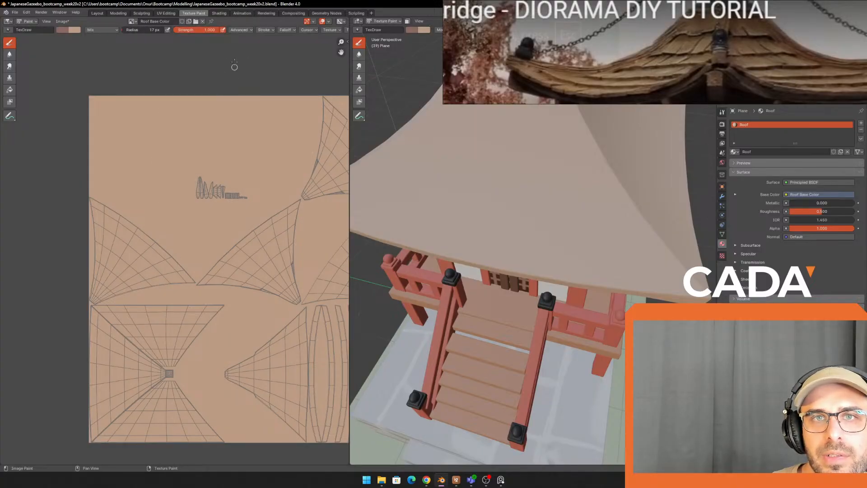
key("shift+f")
left_click(235, 128)
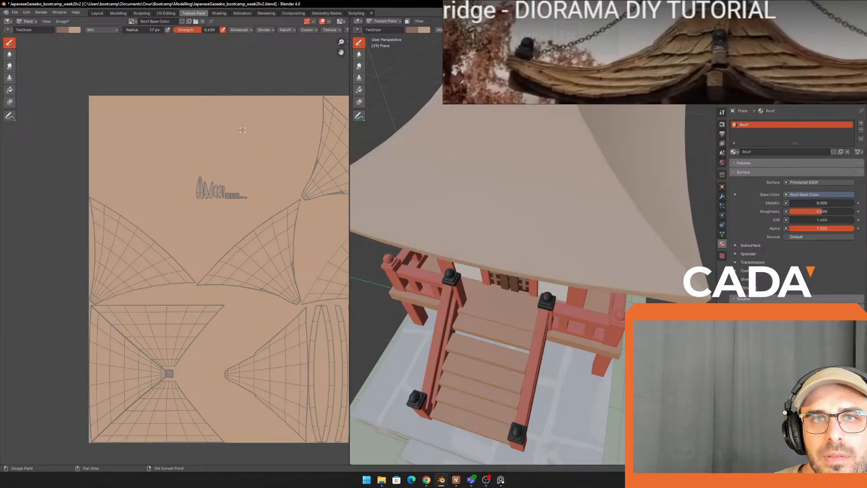
key("shift+f")
left_click(221, 139)
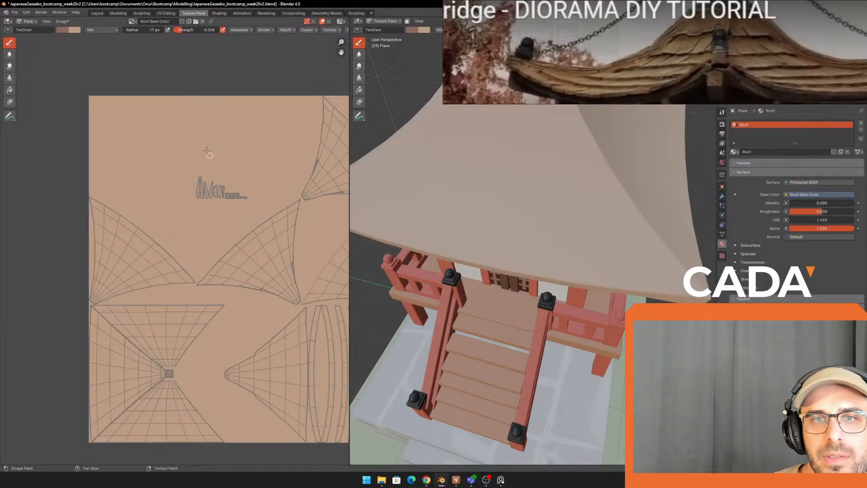
key("shift+f")
left_click(233, 136)
Step: Try diagonal strokes on the empty area of the roof texture at different brush strengths, undoing each
mouse_move(234, 138)
left_mouse_down()
mouse_move(171, 221)
mouse_move(152, 116)
left_mouse_up()
key("ctrl+z")
key("shift+f")
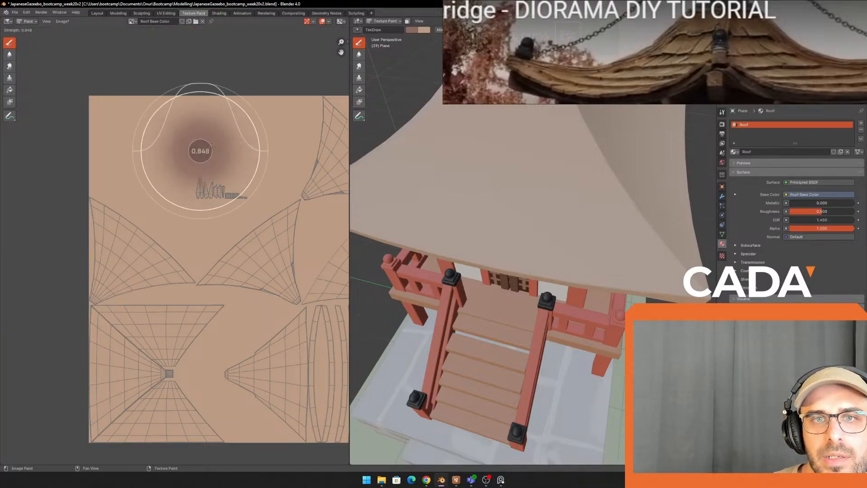
left_click(206, 147)
mouse_move(233, 138)
left_mouse_down()
mouse_move(170, 163)
mouse_move(133, 264)
left_mouse_up()
key("ctrl+z")
key("shift+f")
left_click(204, 139)
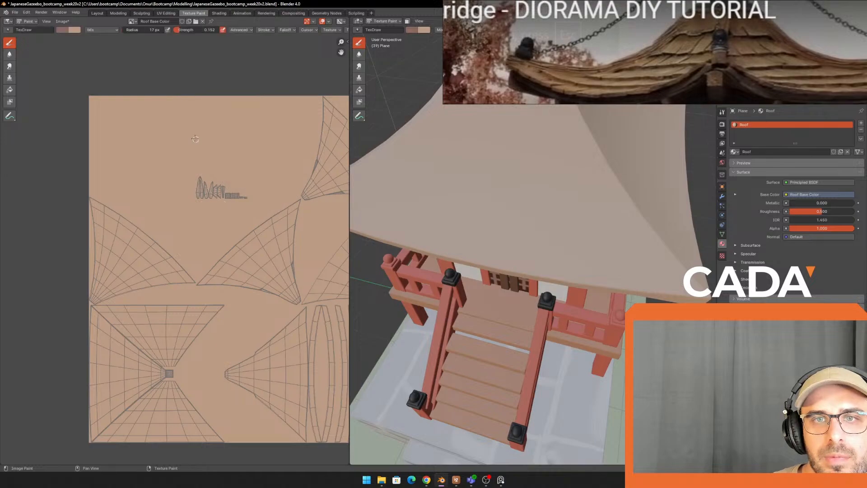
mouse_move(195, 139)
left_mouse_down()
mouse_move(237, 218)
mouse_move(261, 225)
mouse_move(266, 145)
mouse_move(140, 235)
left_mouse_up()
key("ctrl+z")
key("shift+f")
left_click(209, 144)
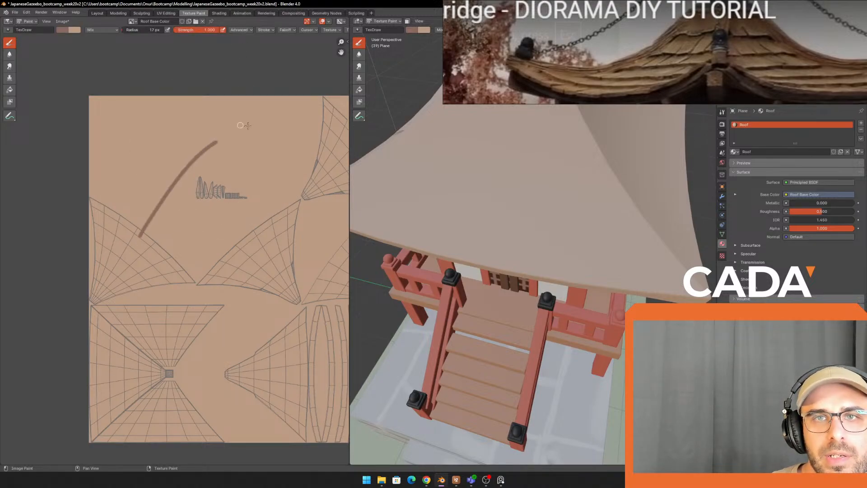
key("ctrl+z")
Step: Widen the image editor and review the brush's cursor, texture mask and falloff settings
left_click(294, 31)
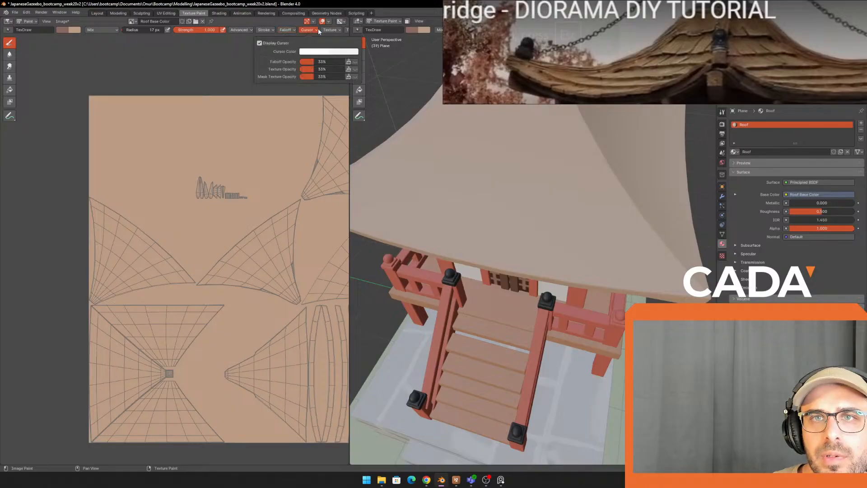
left_click_drag(350, 168, 434, 167)
left_click(339, 30)
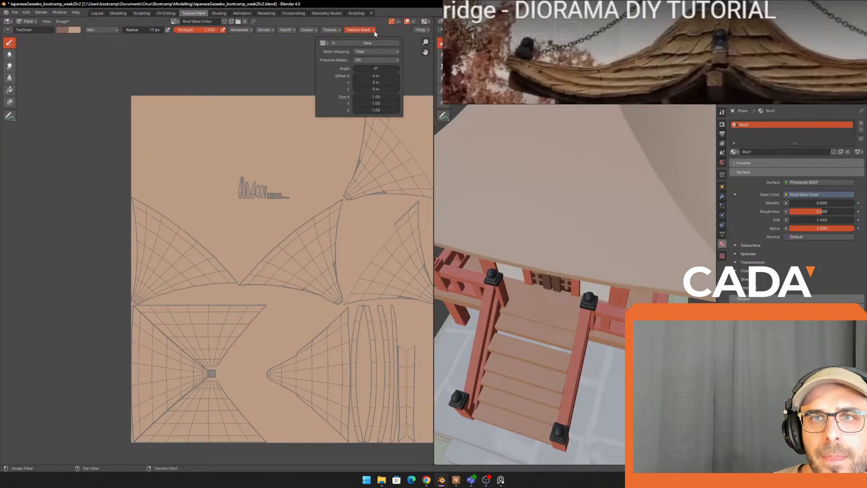
mouse_move(309, 30)
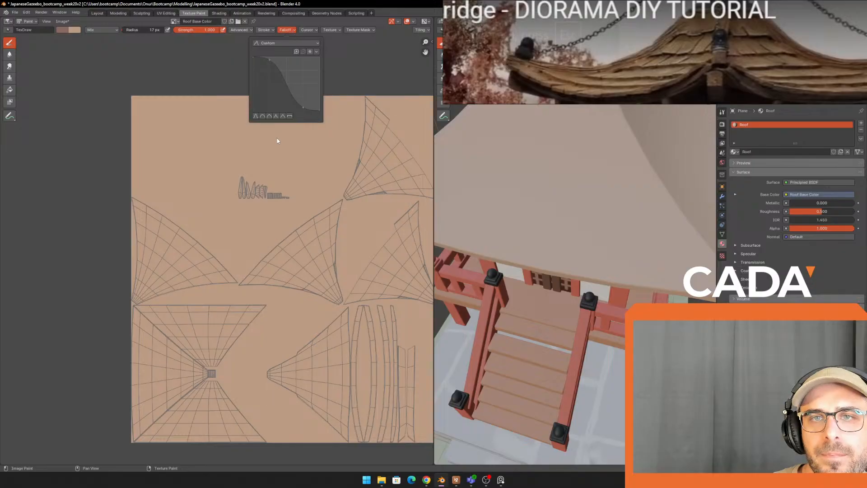
Step: Try strokes across the roof texture, lowering the brush strength to 0.491 along the way and undoing each stroke
mouse_move(251, 143)
left_mouse_down()
mouse_move(381, 207)
mouse_move(223, 127)
mouse_move(305, 143)
mouse_move(197, 165)
left_mouse_up()
key("ctrl+z")
key("shift+f")
left_click(220, 136)
scroll(218, 251, "up", 3)
mouse_move(215, 107)
left_mouse_down()
mouse_move(354, 164)
mouse_move(344, 206)
mouse_move(320, 188)
left_mouse_up()
key("ctrl+z")
key("ctrl+z")
key("ctrl+z")
scroll(286, 157, "down", 2)
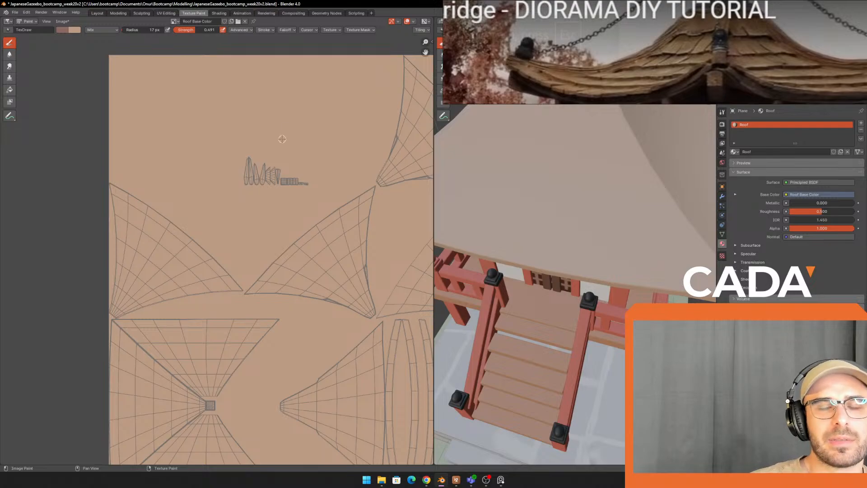
mouse_move(257, 76)
left_mouse_down()
mouse_move(255, 286)
mouse_move(336, 342)
left_mouse_up()
key("ctrl+z")
Step: Raise the brush strength and try three more strokes in the upper part of the roof texture, undoing each
key("shift+f")
left_click(252, 116)
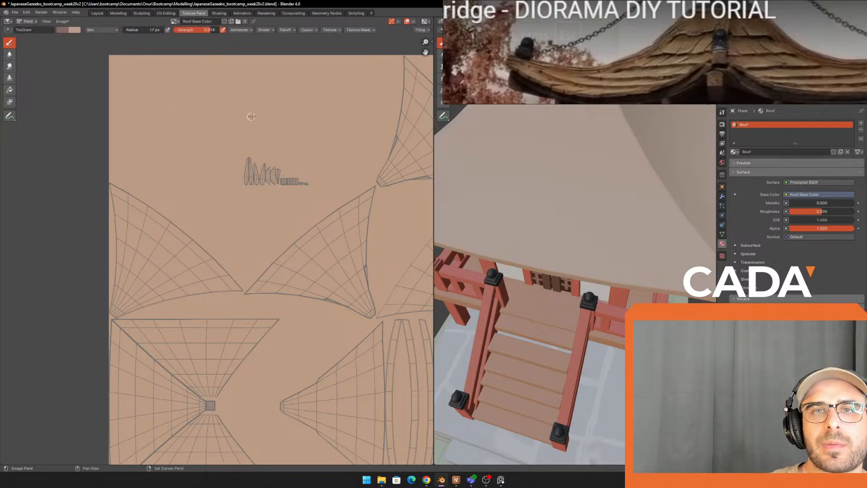
mouse_move(206, 74)
left_mouse_down()
mouse_move(357, 149)
mouse_move(252, 90)
left_mouse_up()
key("ctrl+z")
mouse_move(201, 93)
left_mouse_down()
mouse_move(176, 226)
mouse_move(185, 108)
mouse_move(239, 180)
left_mouse_up()
key("ctrl+z")
mouse_move(174, 79)
left_mouse_down()
mouse_move(146, 118)
mouse_move(262, 127)
mouse_move(284, 192)
left_mouse_up()
key("ctrl+z")
Step: Check the brush's stroke settings and set its falloff to the smooth preset curve
left_click(264, 30)
left_click(263, 30)
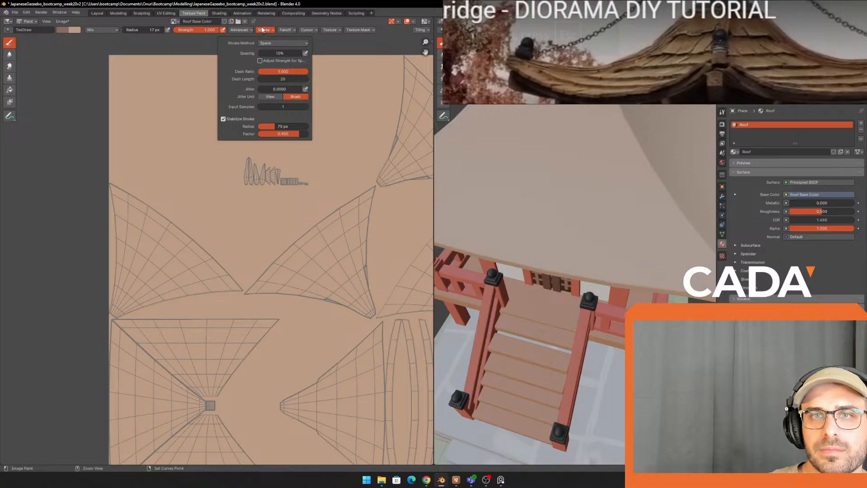
mouse_move(284, 31)
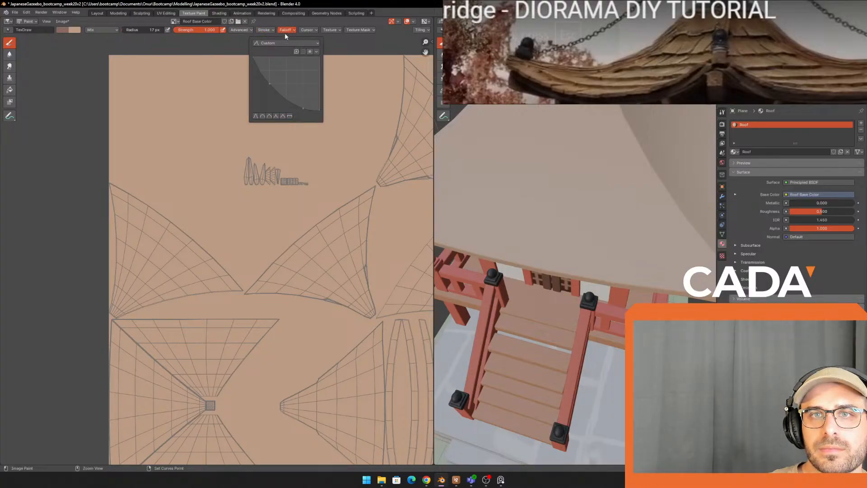
left_click(261, 117)
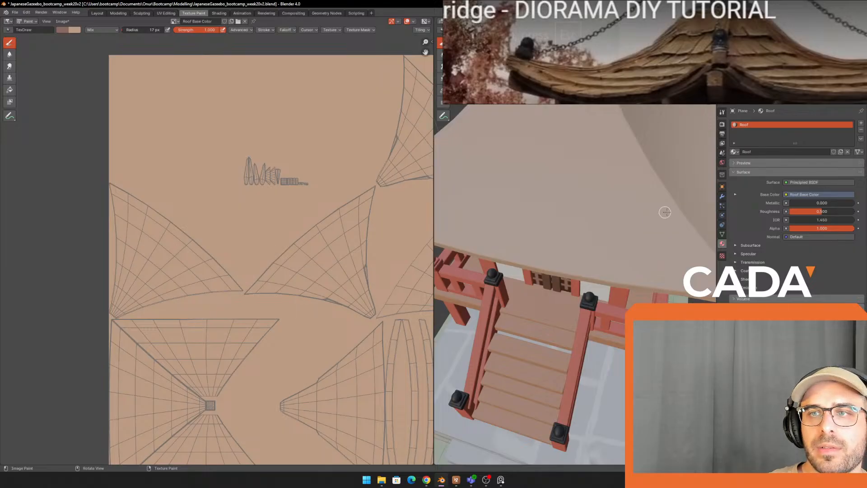
Step: Try long horizontal strokes across the lower part of the front roof face on the model, undoing each
middle_click_drag(665, 212, 552, 194)
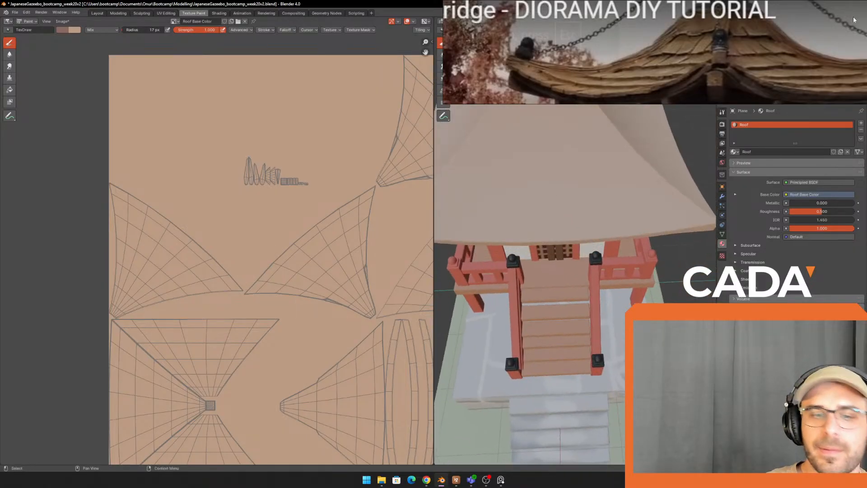
scroll(613, 199, "down", 3)
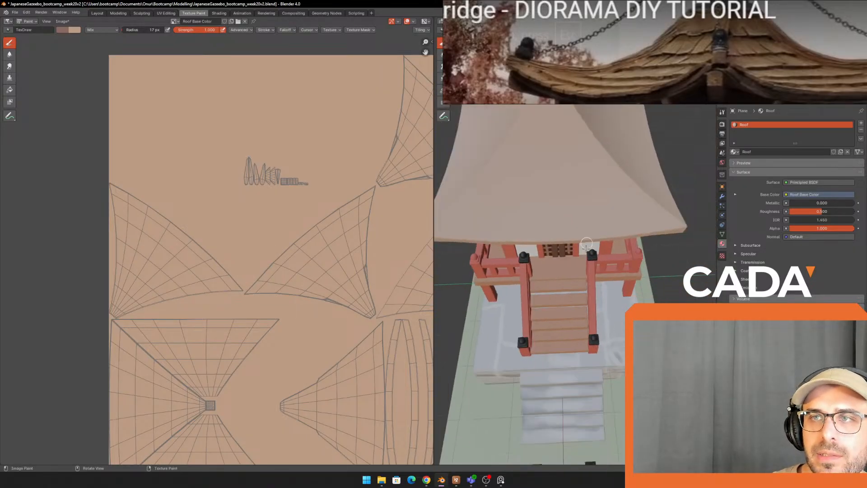
scroll(552, 229, "up", 2)
mouse_move(486, 207)
left_mouse_down()
mouse_move(706, 214)
mouse_move(535, 203)
mouse_move(698, 196)
left_mouse_up()
key("ctrl+z")
key("ctrl+z")
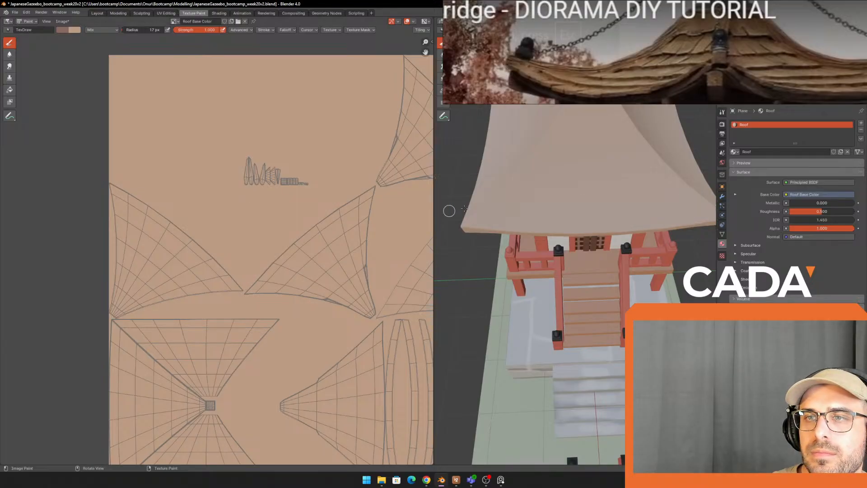
left_click_drag(490, 206, 642, 208)
key("ctrl+z")
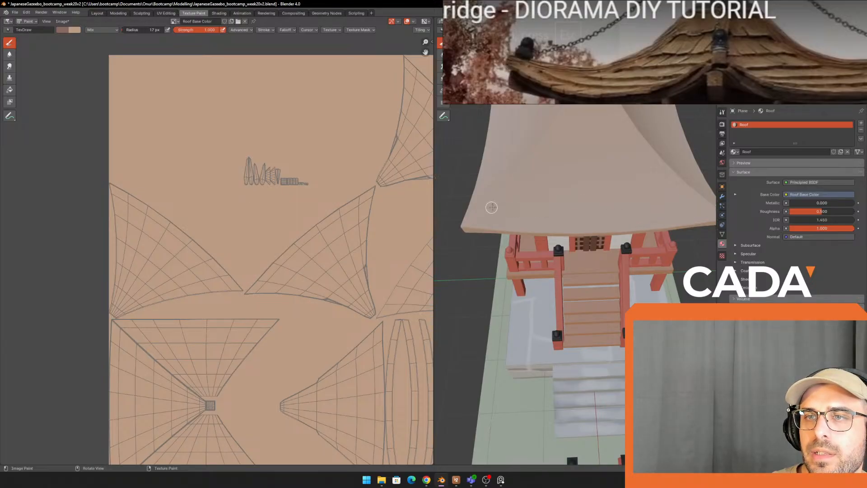
Step: Paint one long brown stroke across the lower front roof face, and activate the Soften tool with a 78 px radius
left_click_drag(494, 201, 717, 193)
left_click(11, 56)
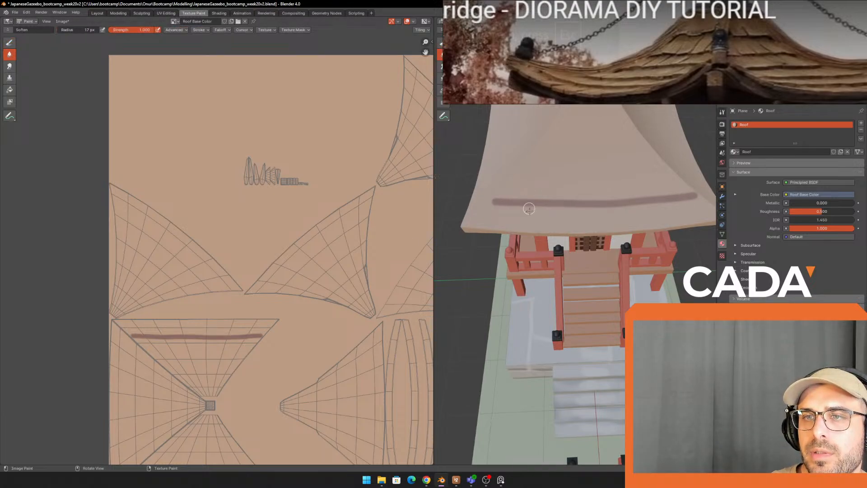
key("f")
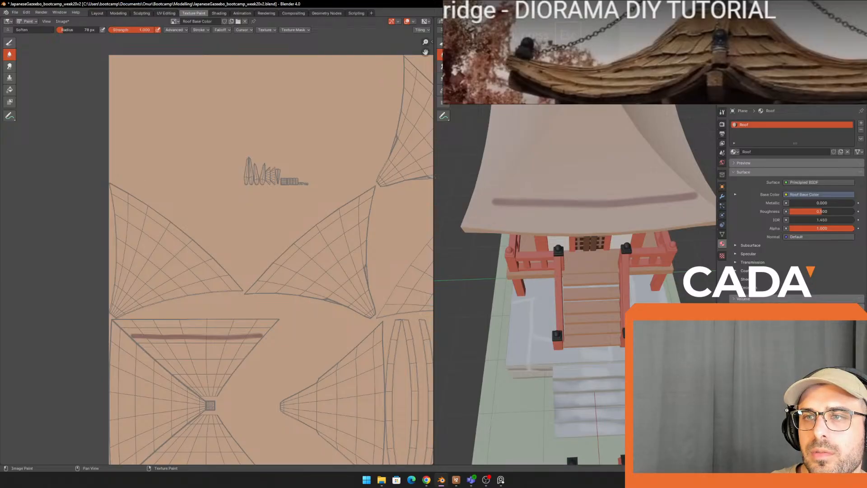
Step: Save the project as a new file in the same folder, adding " painted" after week20v2 in the file name
left_click(15, 12)
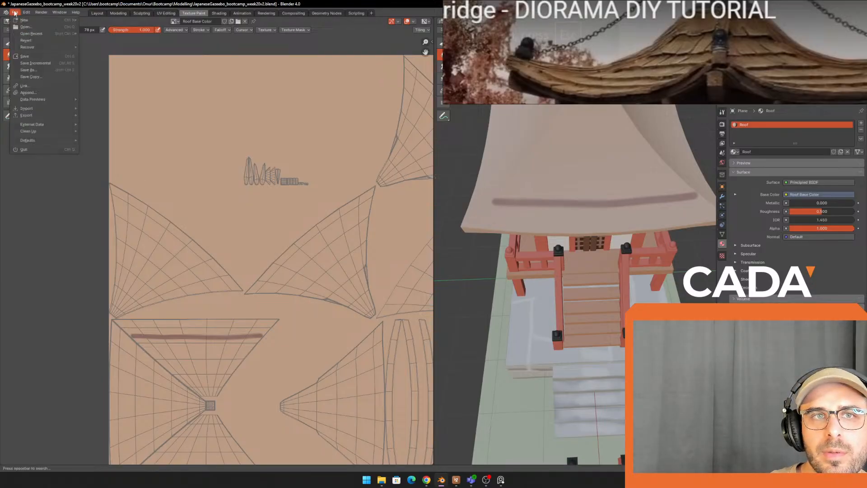
left_click(28, 70)
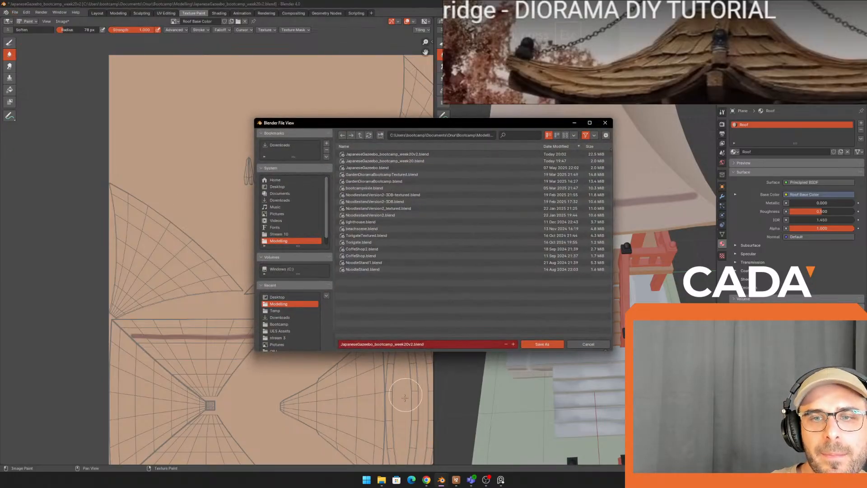
left_click(414, 344)
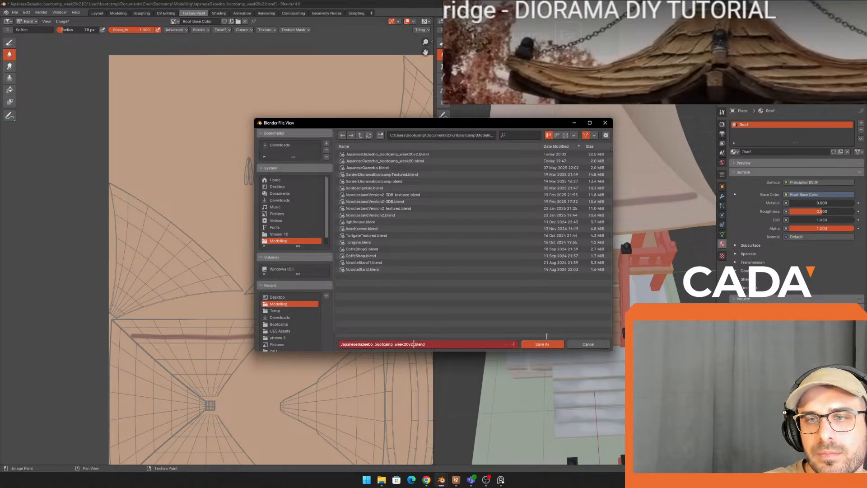
type("pain")
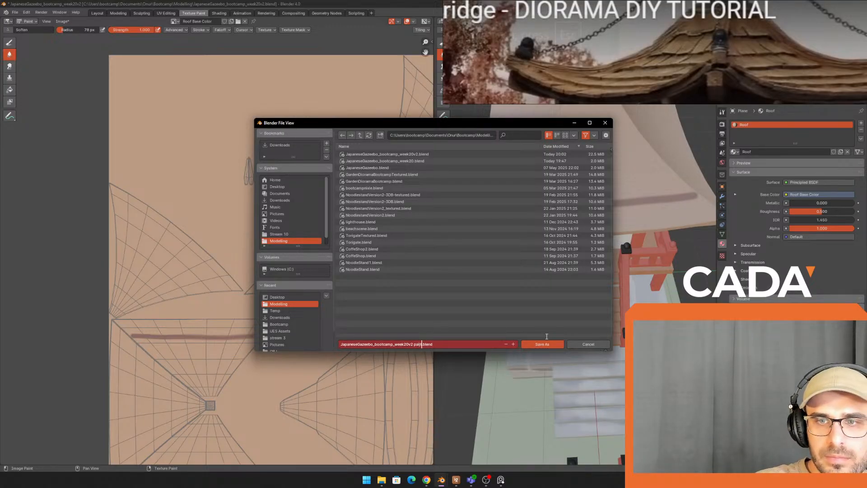
type("ted")
key("Return")
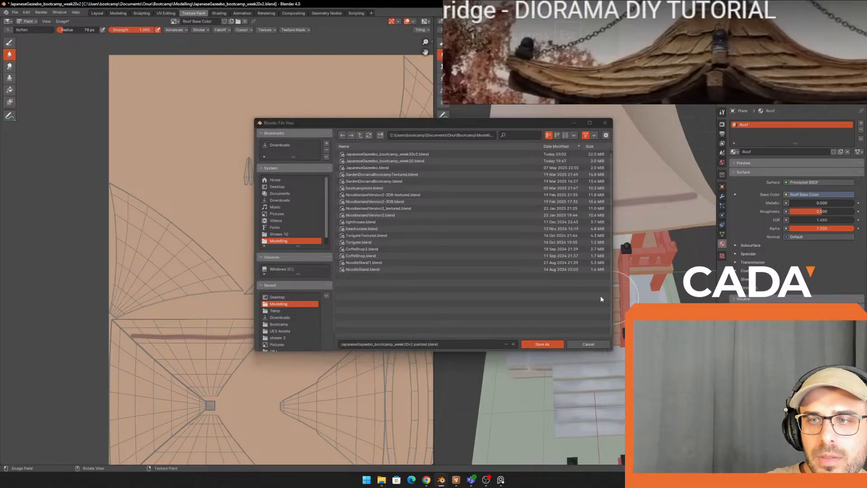
left_click(542, 343)
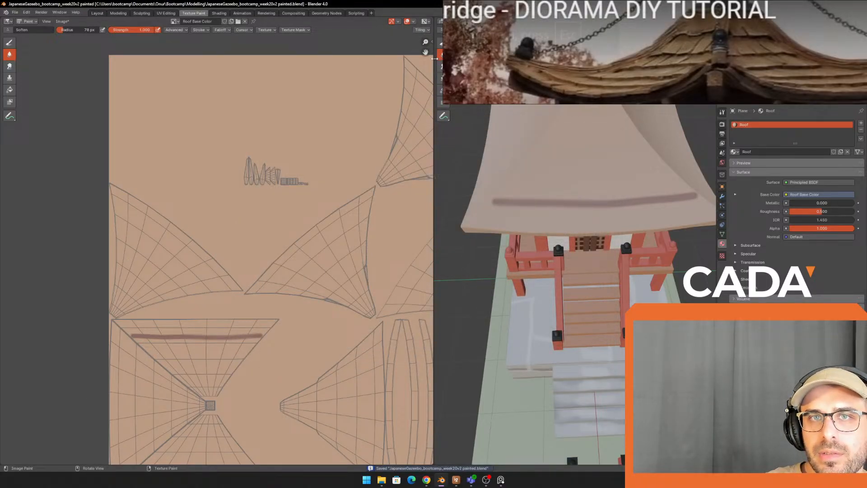
Step: Widen the image editor and save all modified texture images
left_click_drag(435, 58, 470, 59)
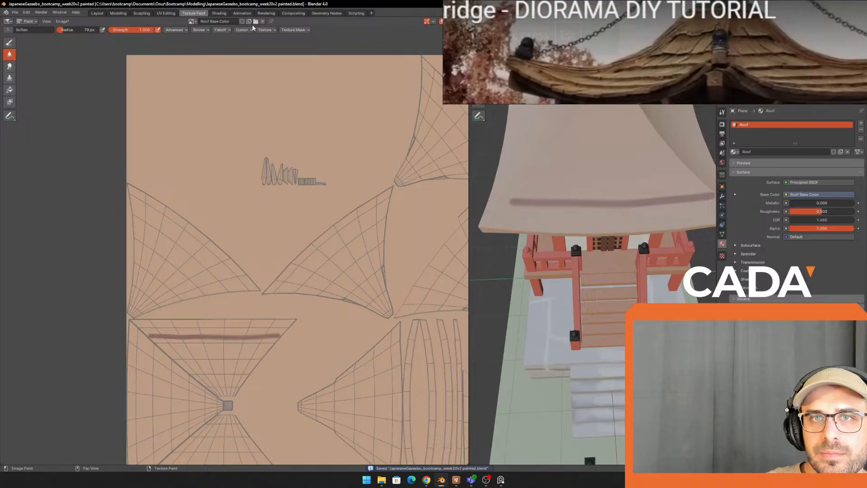
left_click(256, 21)
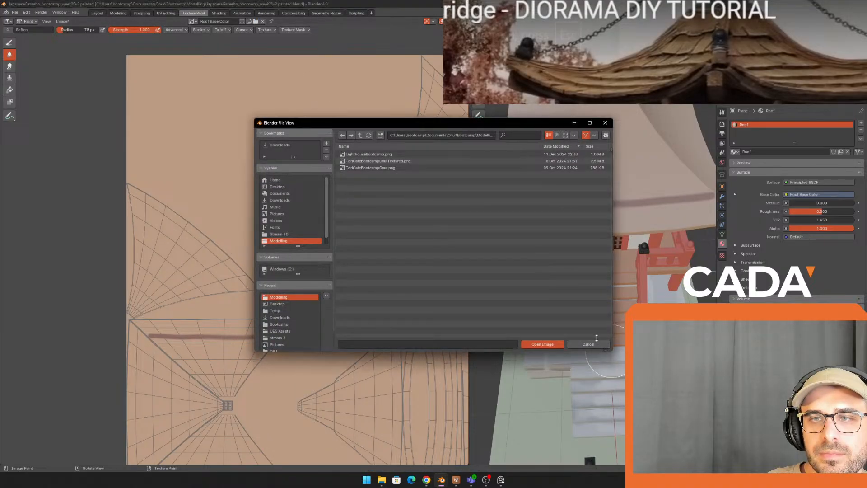
left_click(588, 344)
left_click(191, 21)
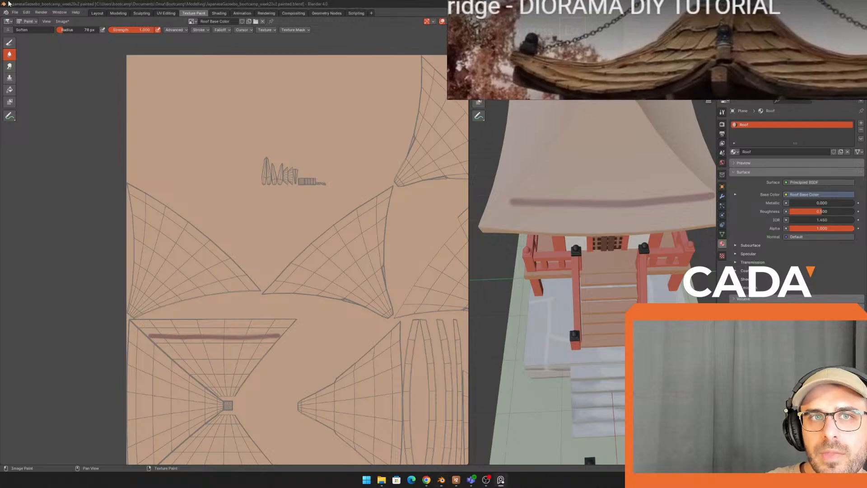
left_click(68, 22)
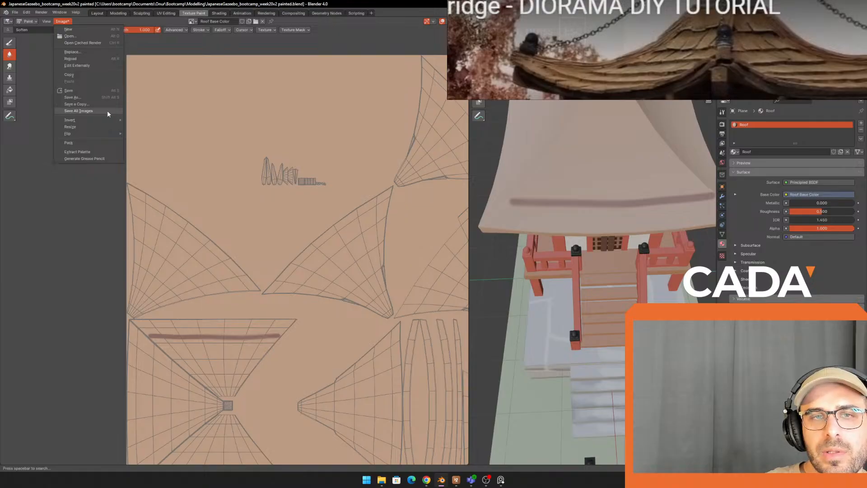
left_click(107, 111)
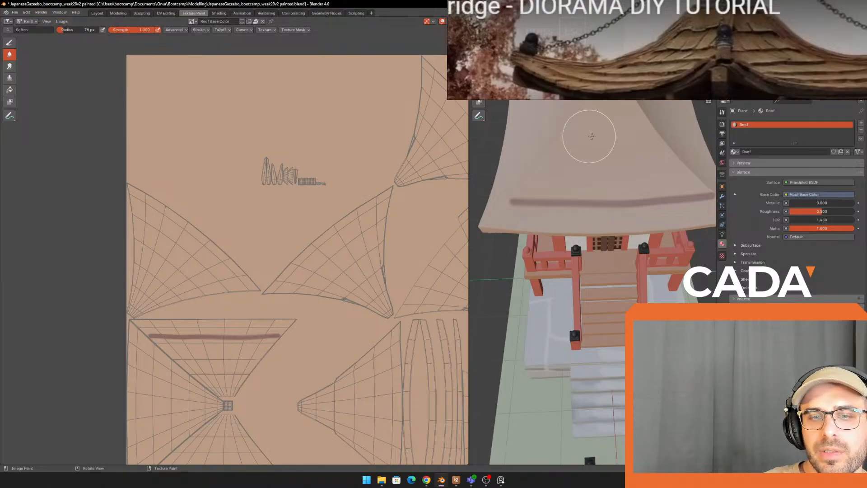
Step: Set the Soften tool's radius to 31 px and try softening the upper edge of the brown roof stroke
middle_click_drag(567, 188, 627, 195)
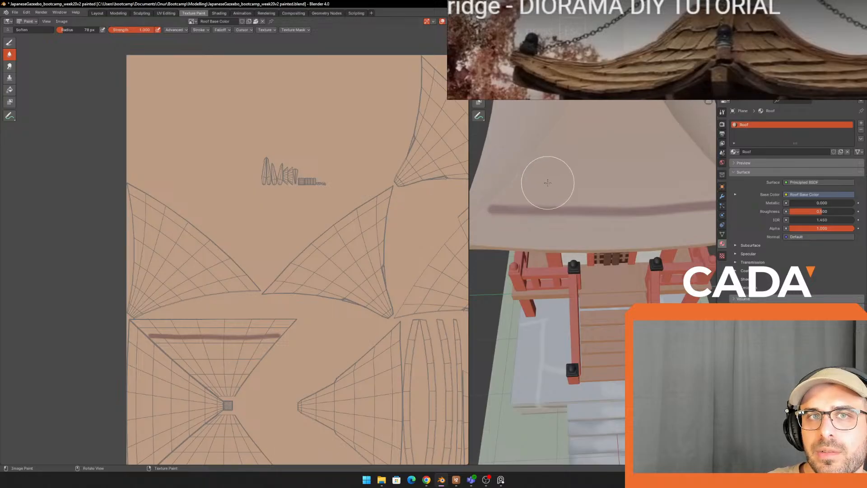
left_click(539, 171)
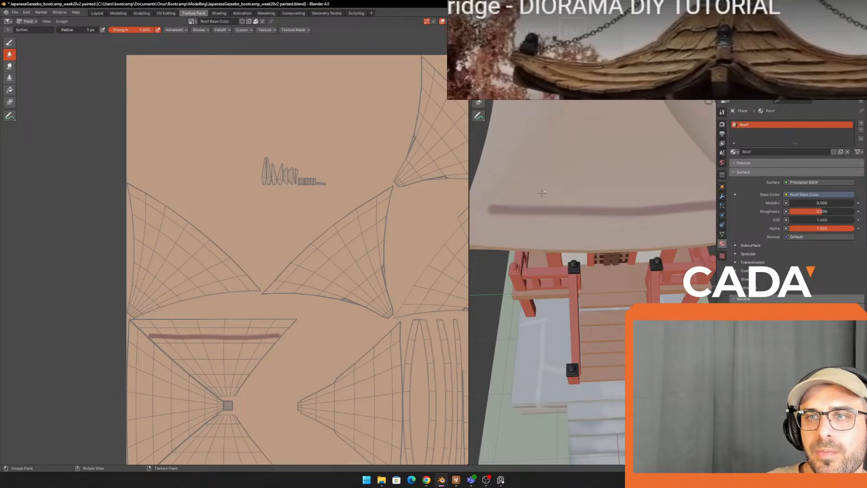
key("f")
left_click(542, 202)
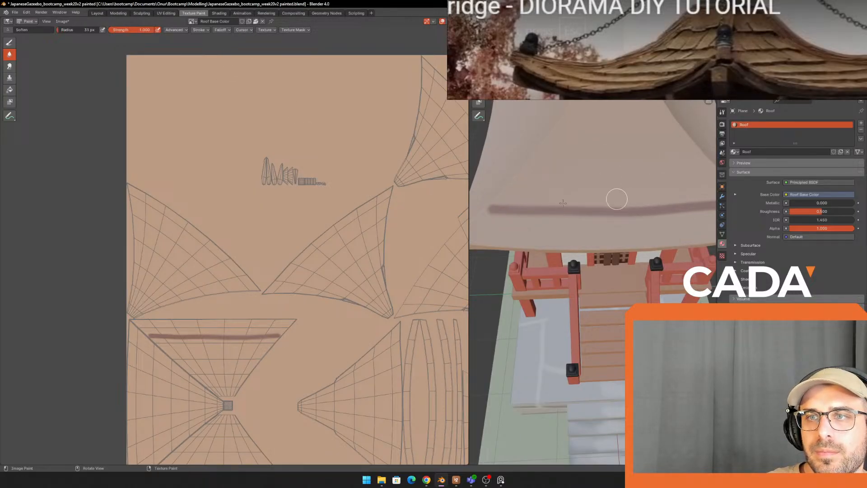
left_click_drag(555, 205, 624, 160)
Step: Try strokes along the brown roof line with the Draw brush, swapping its colours between attempts and undoing each stroke
left_click(9, 44)
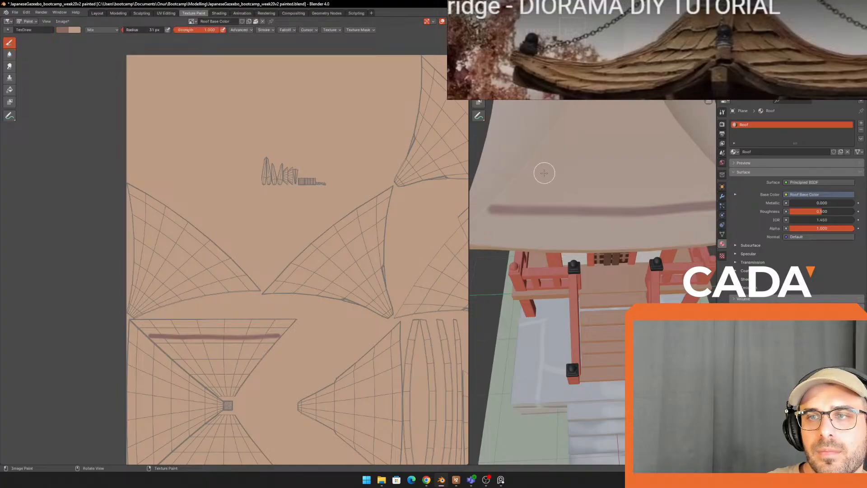
left_click_drag(532, 202, 698, 206)
key("ctrl+z")
key("x")
left_click_drag(514, 208, 673, 203)
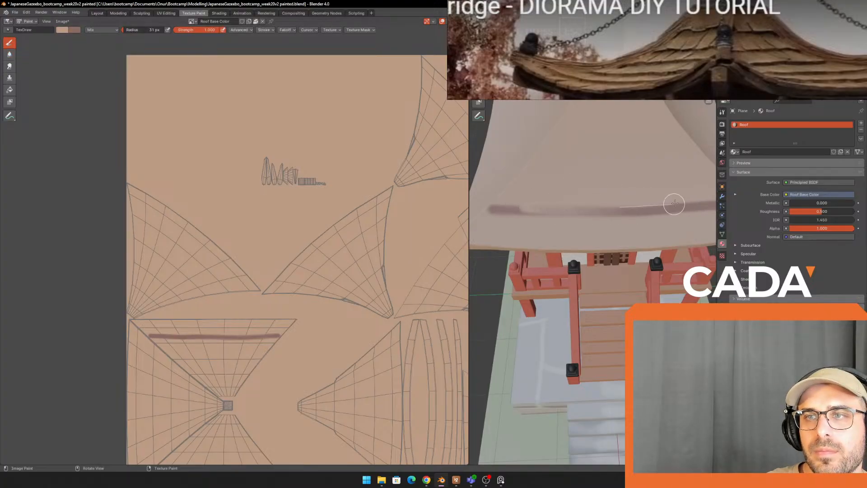
key("ctrl+z")
Step: Set the Draw brush's radius to 29 px and try a light stroke along the brown line's upper edge
key("f")
left_click(573, 196)
key("shift+f")
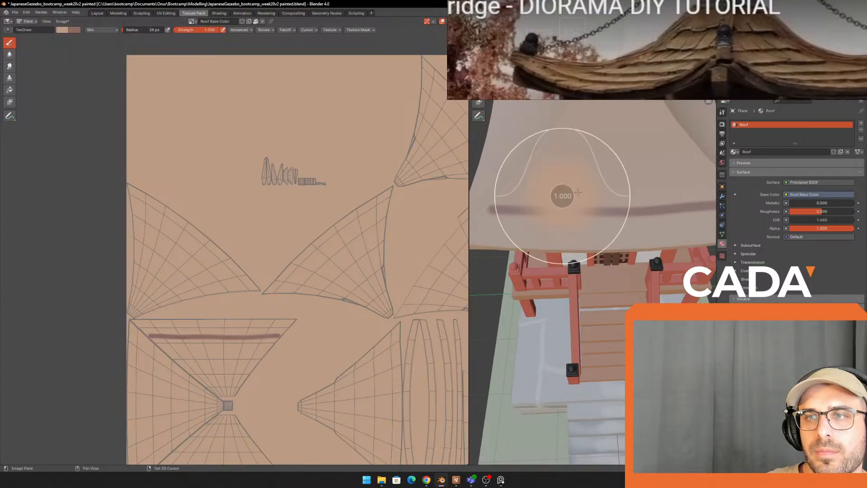
right_click(628, 187)
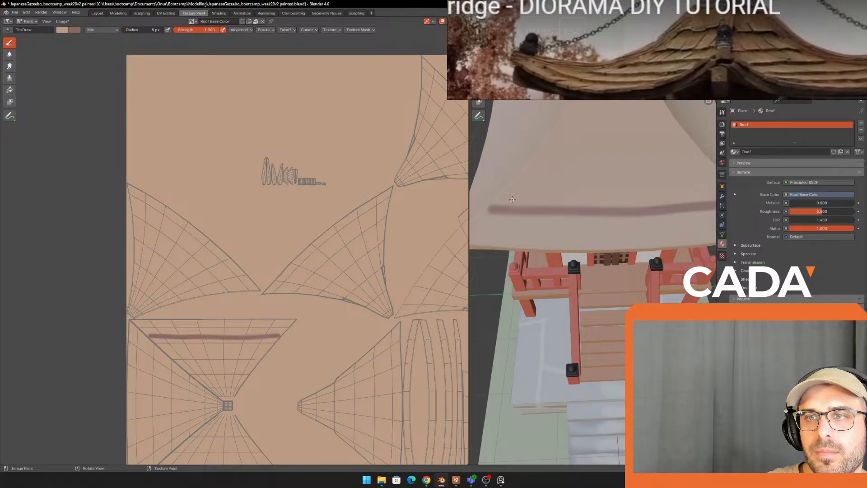
key("f")
left_click(523, 199)
left_click_drag(497, 200, 654, 196)
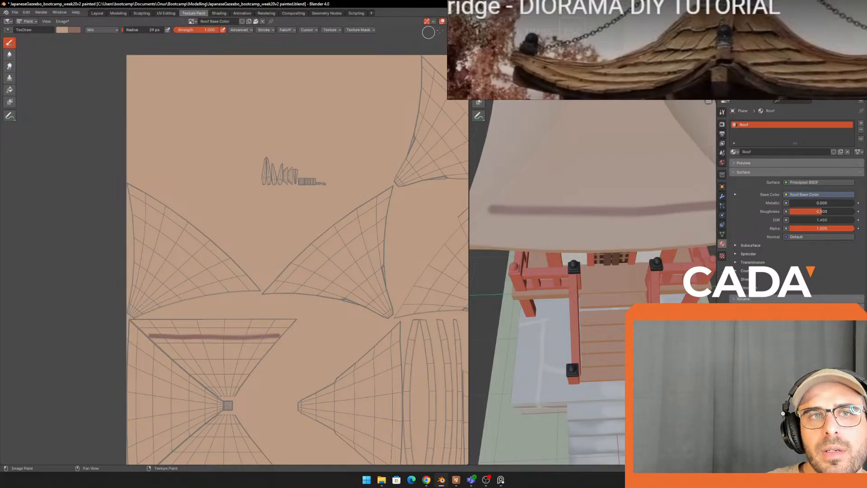
right_click(622, 157)
Step: Set the brush falloff to the constant preset curve and try light strokes over the brown line's upper edge at 29 px and 15 px
key("alt+Tab")
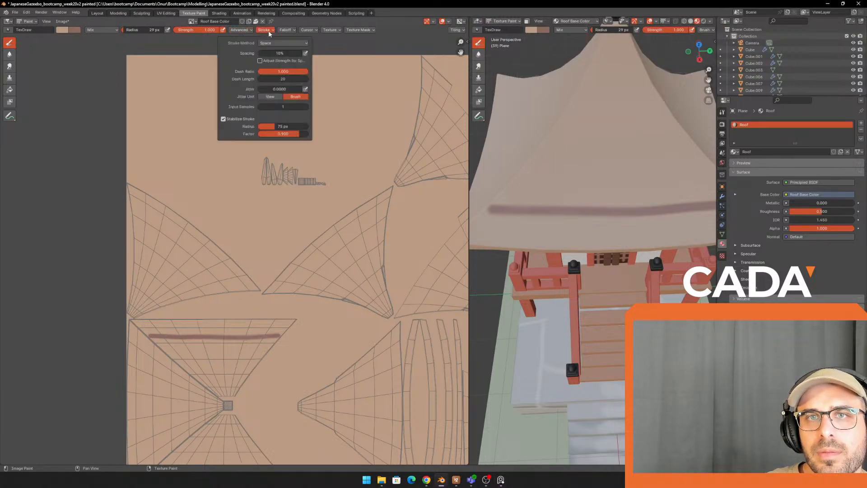
mouse_move(292, 32)
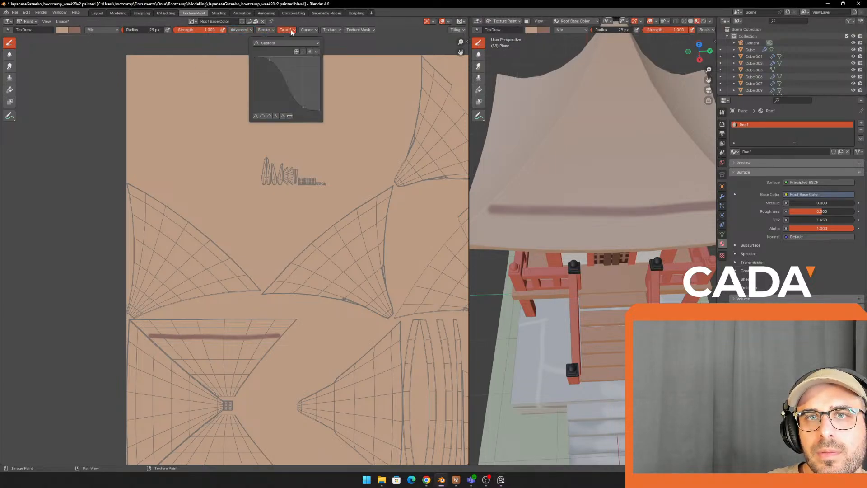
left_click(292, 117)
left_click_drag(548, 201, 650, 197)
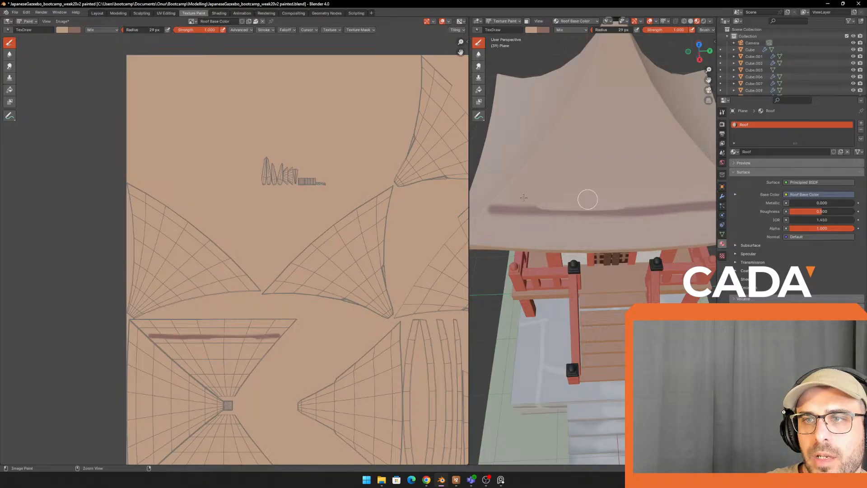
key("ctrl+z")
key("f")
left_click(515, 195)
left_click_drag(488, 204, 664, 202)
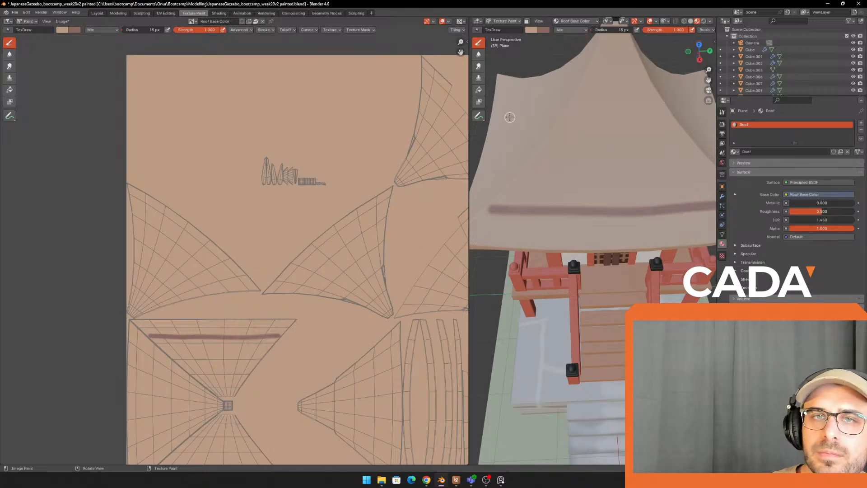
Step: Set the brush falloff to the smooth preset curve
left_click(262, 31)
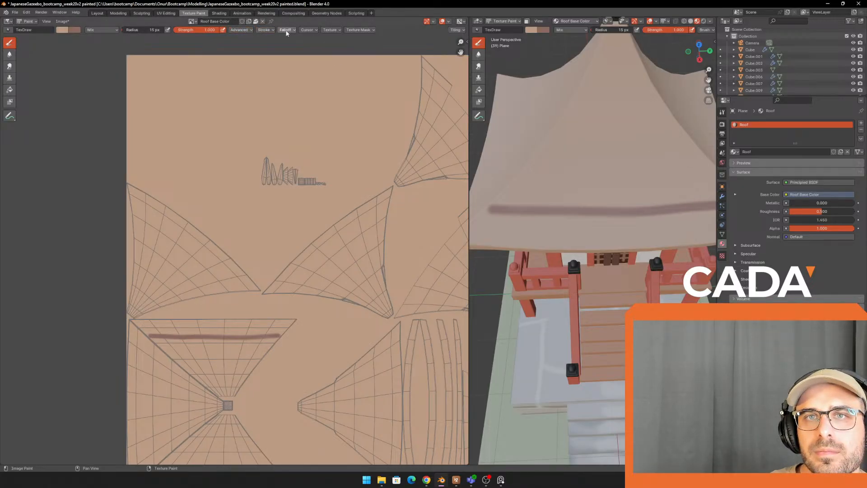
left_click(285, 30)
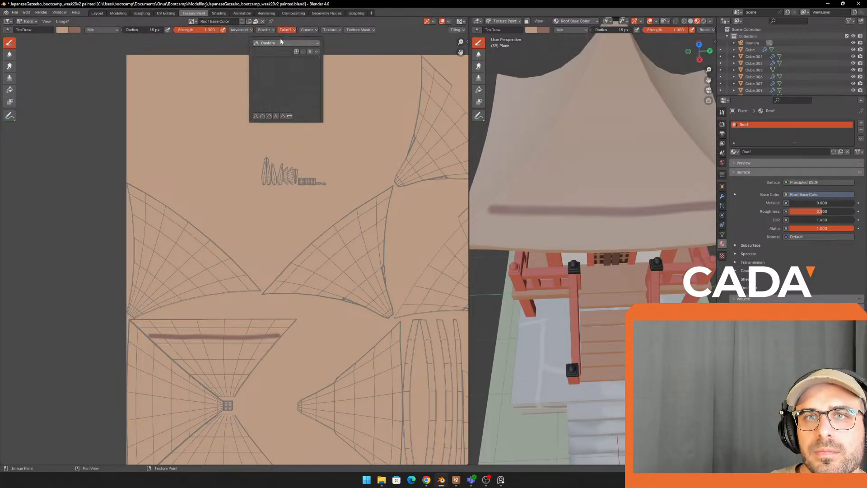
left_click(261, 118)
left_click(256, 117)
Step: Set the brush radius to 52 px and try broad strokes over the brown line on the front roof face
key("f")
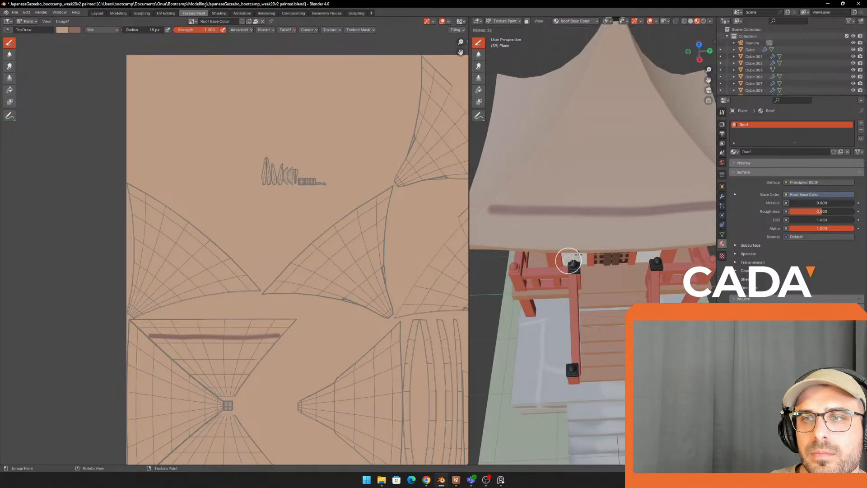
left_click(583, 253)
left_click_drag(480, 217, 602, 218)
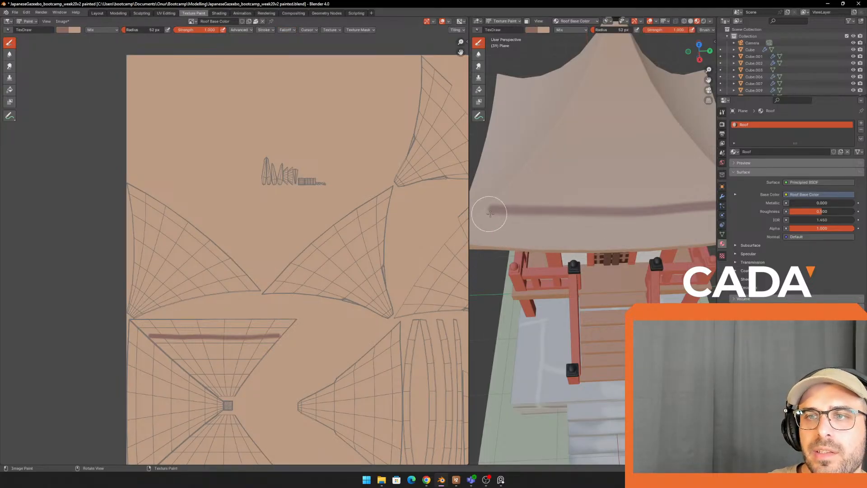
mouse_move(488, 209)
left_mouse_down()
mouse_move(678, 217)
mouse_move(643, 218)
left_mouse_up()
Step: Resize the brush and paint a broad brown band across the lower front roof face
scroll(643, 219, "down", 2)
middle_click_drag(643, 218, 630, 212, "shift")
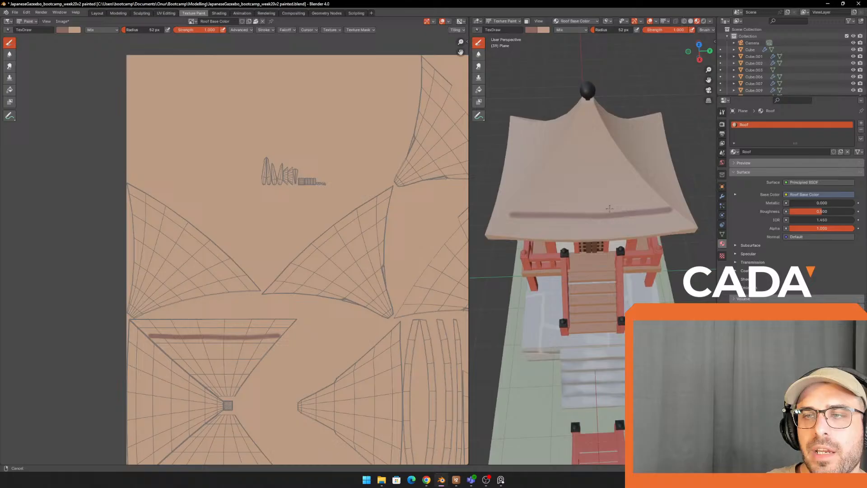
key("f")
left_click(514, 235)
mouse_move(510, 221)
left_mouse_down()
mouse_move(558, 225)
mouse_move(691, 211)
left_mouse_up()
Step: Swap to the light colour at a 22 px radius, try a stroke along the brown band's upper edge, and undo it
key("x")
key("f")
left_click(520, 205)
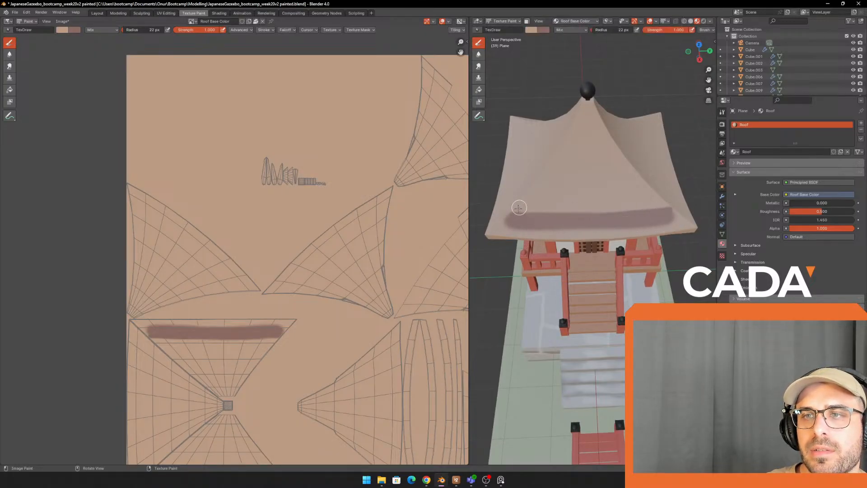
left_click_drag(517, 210, 672, 205)
key("ctrl+z")
Step: Set the Draw brush's radius to 14 px
scroll(534, 230, "up", 1)
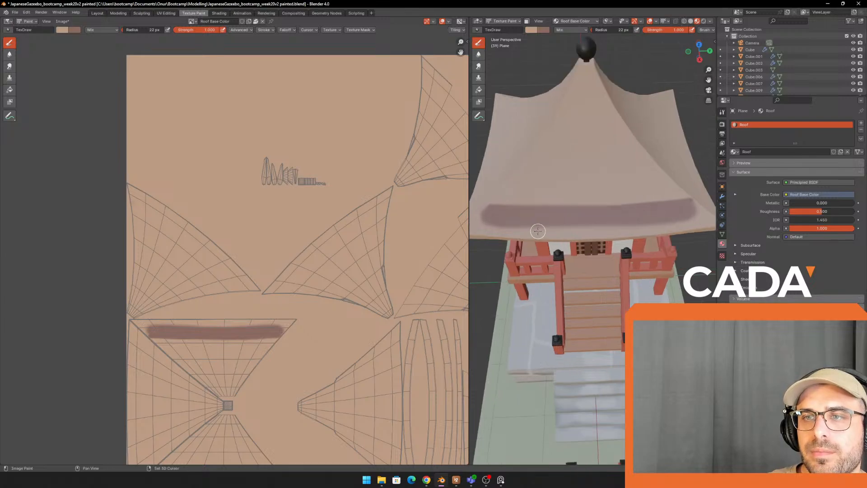
middle_click_drag(538, 231, 564, 226, "shift")
key("f")
left_click(556, 225)
key("f")
left_click(557, 223)
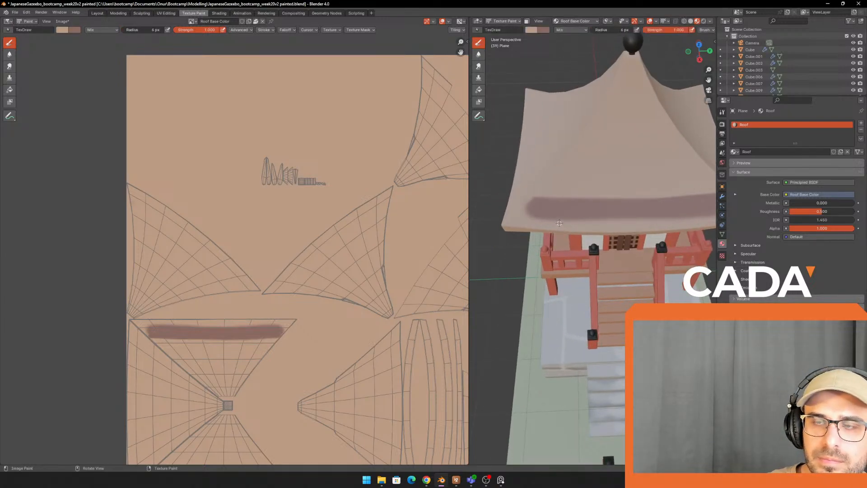
key("f")
left_click(564, 222)
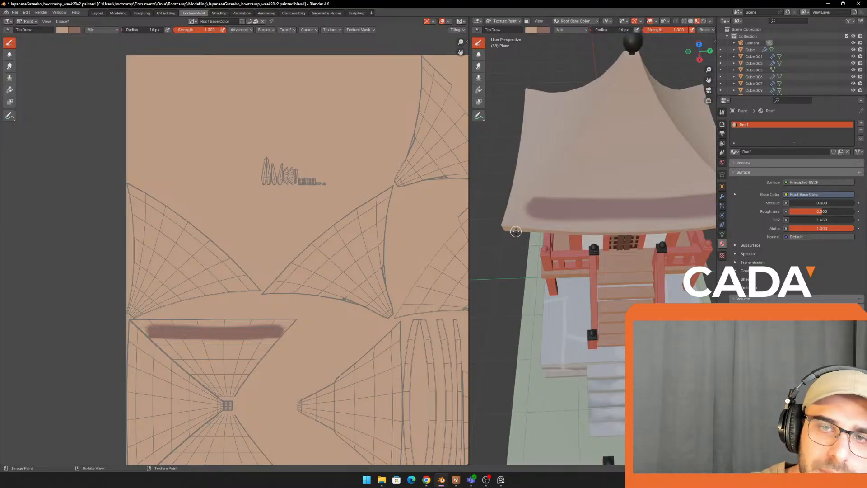
Step: Save all modified texture images with the new brown roof band
left_click(61, 21)
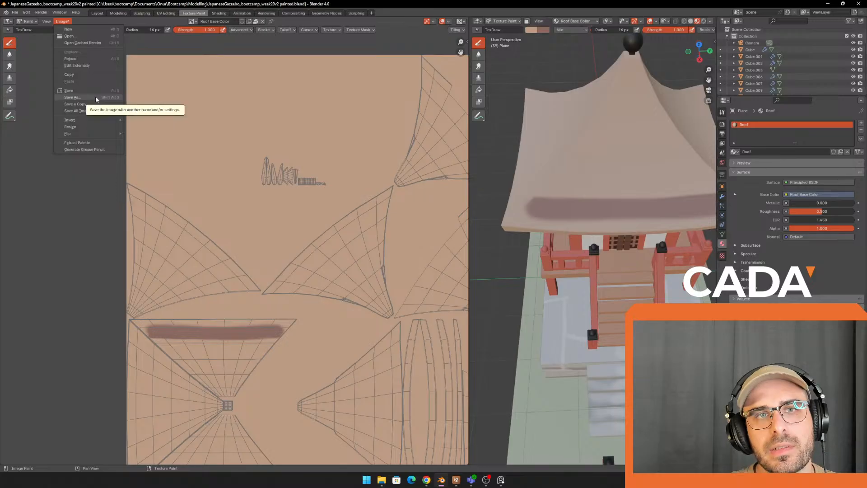
left_click(99, 111)
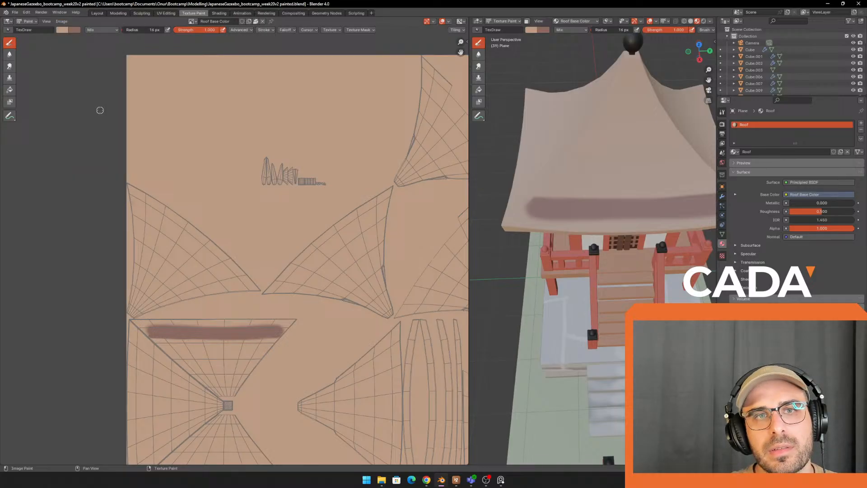
left_click(62, 22)
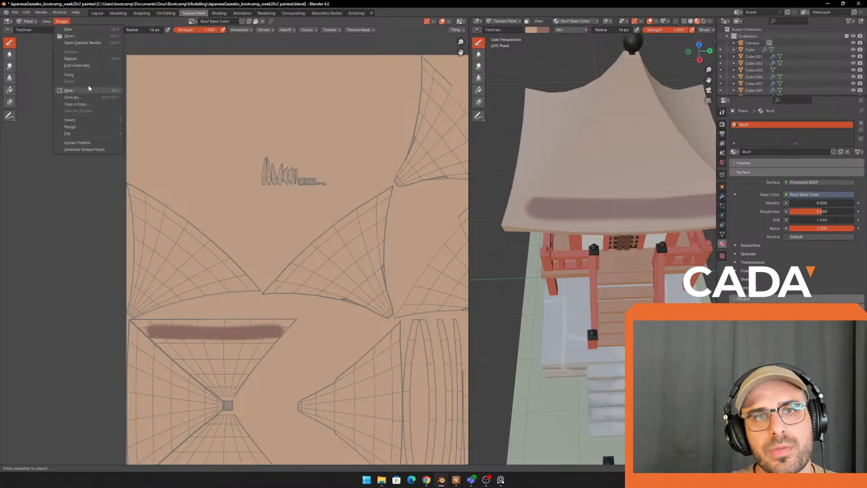
Step: Save the project as a new file named JapaneseGazebo_bootcamp_week20v2 painted2.blend in the same folder
left_click(15, 13)
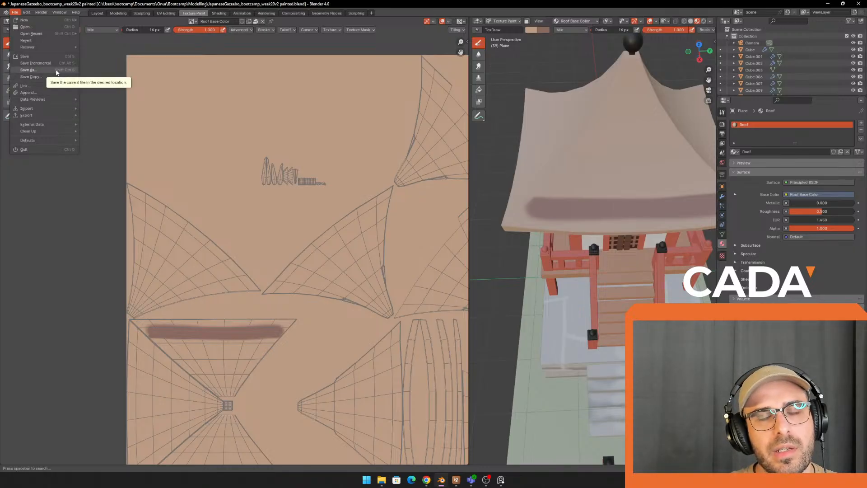
left_click(28, 70)
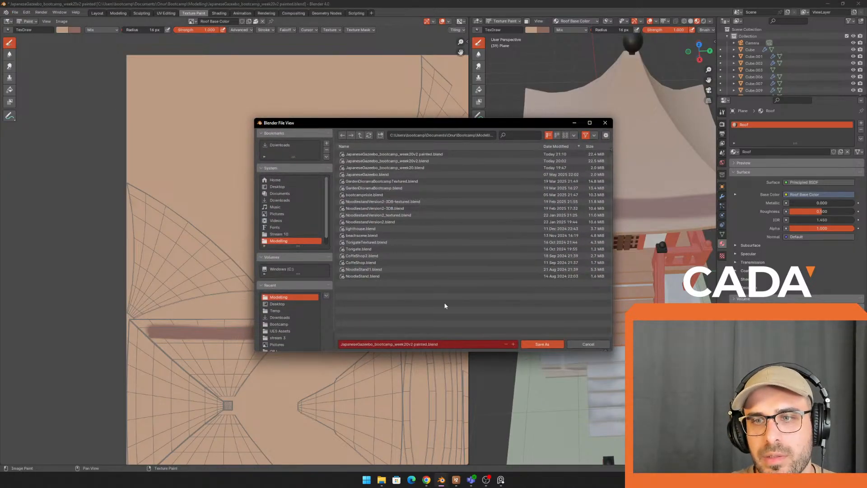
left_click(428, 344)
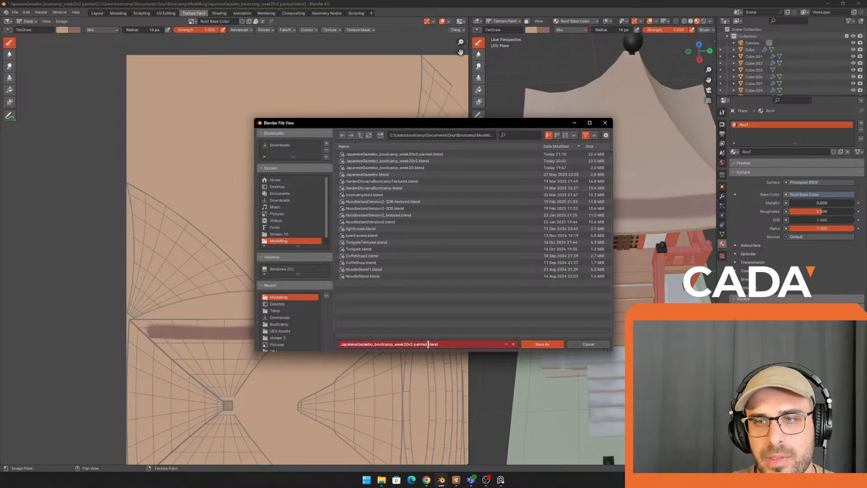
left_click(427, 350)
left_click(428, 347)
left_click(428, 346)
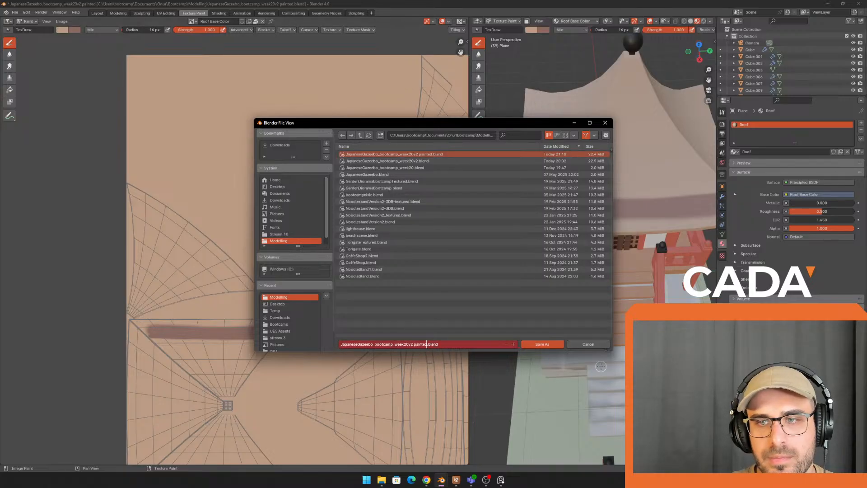
type("2")
key("Return")
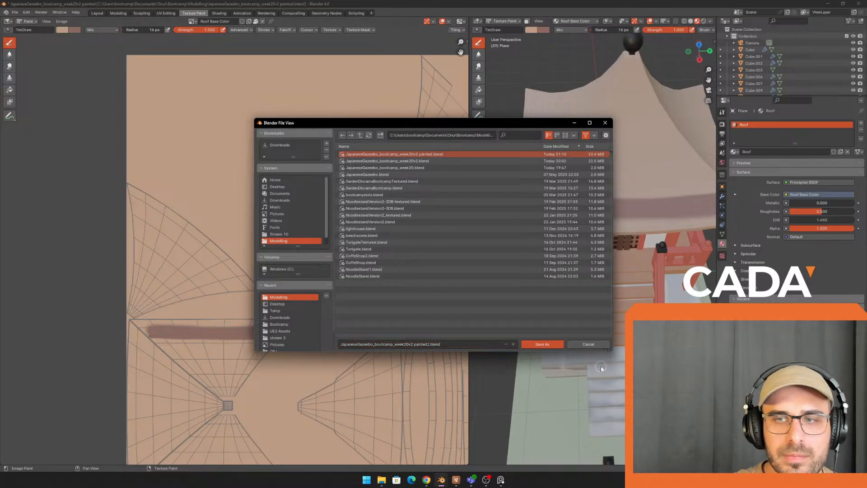
left_click(542, 344)
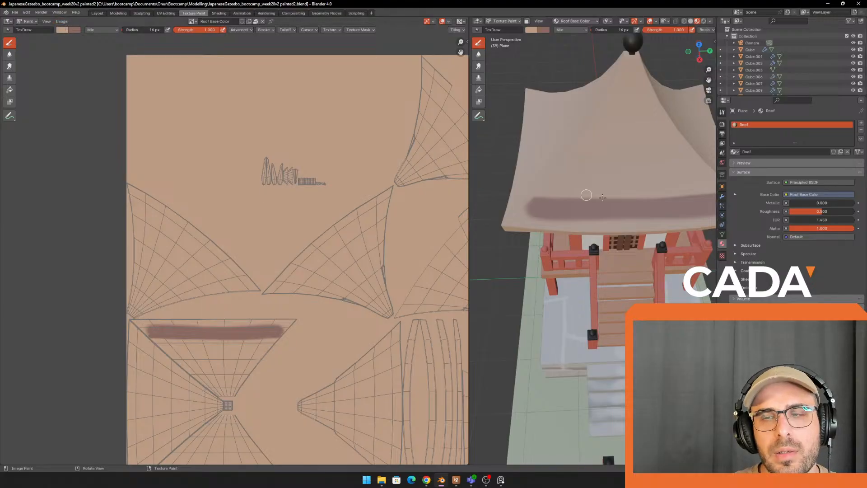
mouse_move(599, 247)
middle_mouse_down()
mouse_move(583, 220)
mouse_move(602, 237)
middle_mouse_up()
scroll(425, 190, "up", 1)
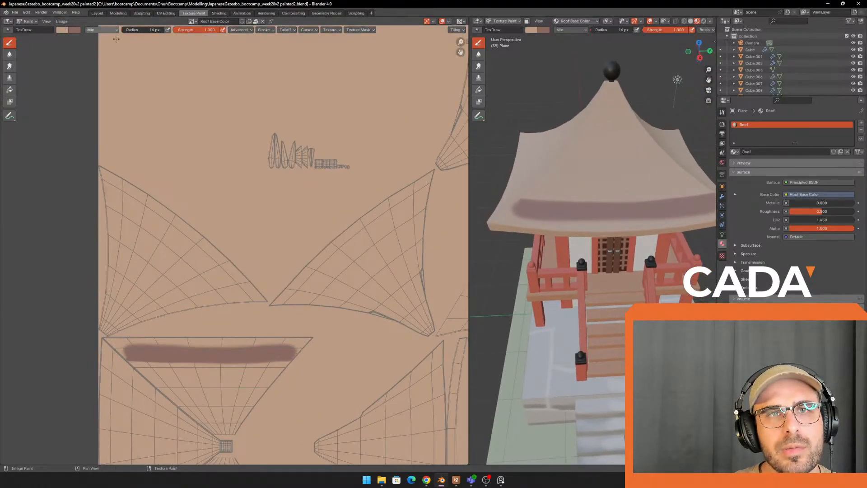
scroll(566, 147, "down", 5)
middle_click_drag(566, 147, 528, 148, "shift")
scroll(403, 115, "down", 1)
scroll(583, 201, "up", 2)
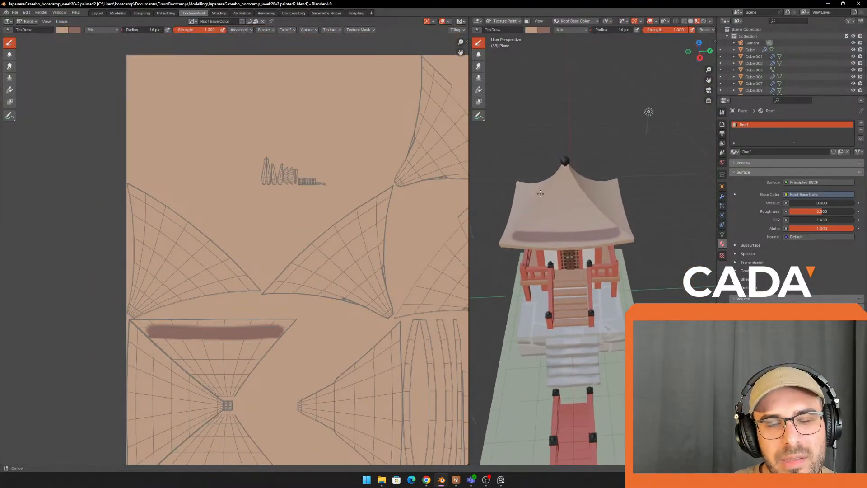
left_click(61, 21)
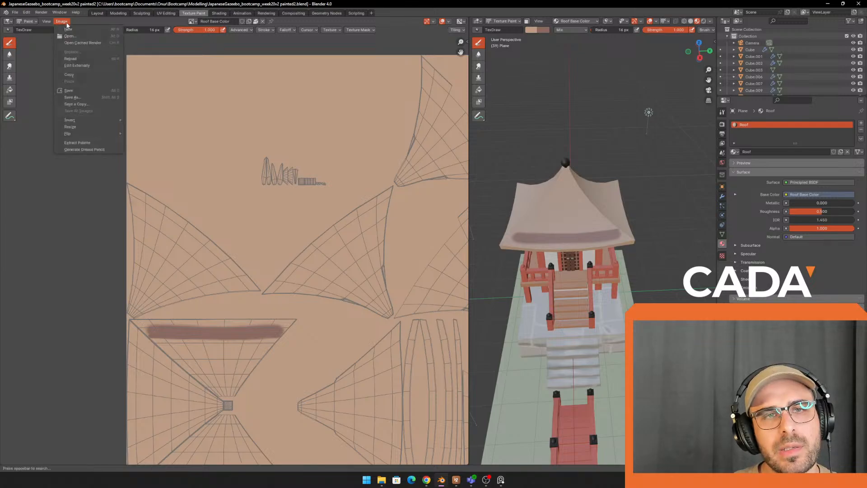
left_click(87, 97)
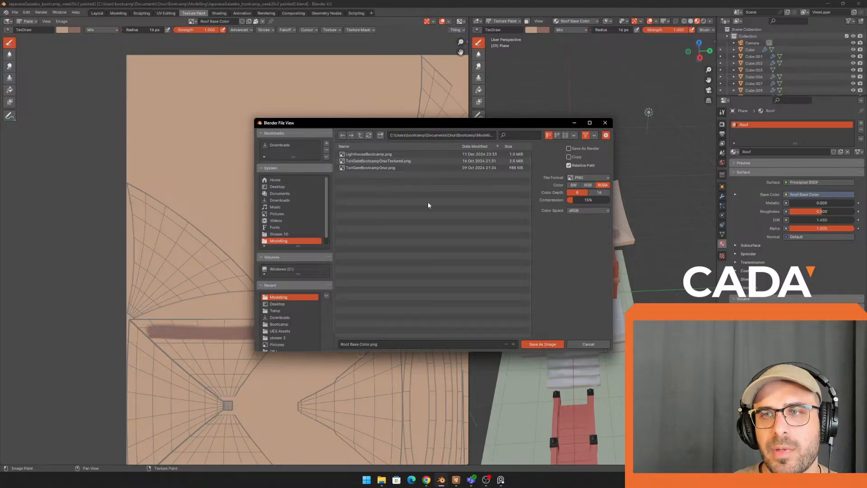
left_click(593, 345)
Step: Try a light 14 px stroke along the upper edge of the roof's brown band and undo it
scroll(548, 235, "up", 5)
mouse_move(547, 234)
middle_mouse_down("shift")
mouse_move(615, 226)
mouse_move(584, 214)
middle_mouse_up("shift")
scroll(615, 226, "down", 1)
left_click_drag(514, 228, 660, 217)
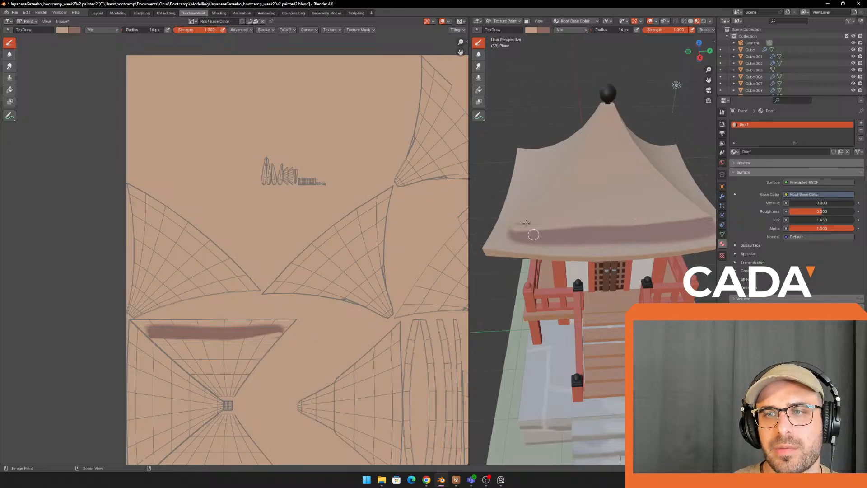
key("ctrl+z")
Step: Reduce the brush radius, try finer light strokes along the brown band's upper edge, and undo them
key("f")
left_click(535, 217)
key("f")
left_click(537, 220)
left_click_drag(515, 222, 618, 225)
key("ctrl+z")
middle_click_drag(602, 209, 595, 210, "shift")
left_click_drag(521, 224, 708, 210)
key("ctrl+z")
Step: Swap the brush to the brown colour and set its radius to 8 px for thin shingle lines
key("f")
left_click(572, 217)
key("x")
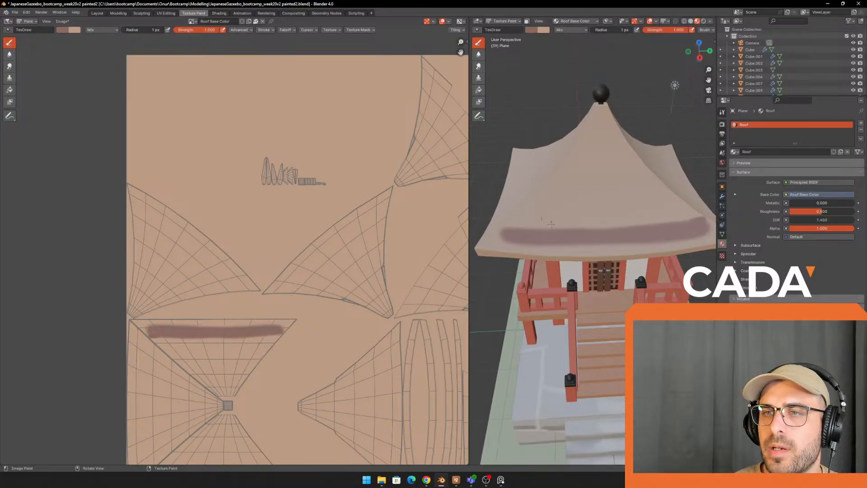
key("f")
left_click(549, 216)
key("f")
left_click(549, 216)
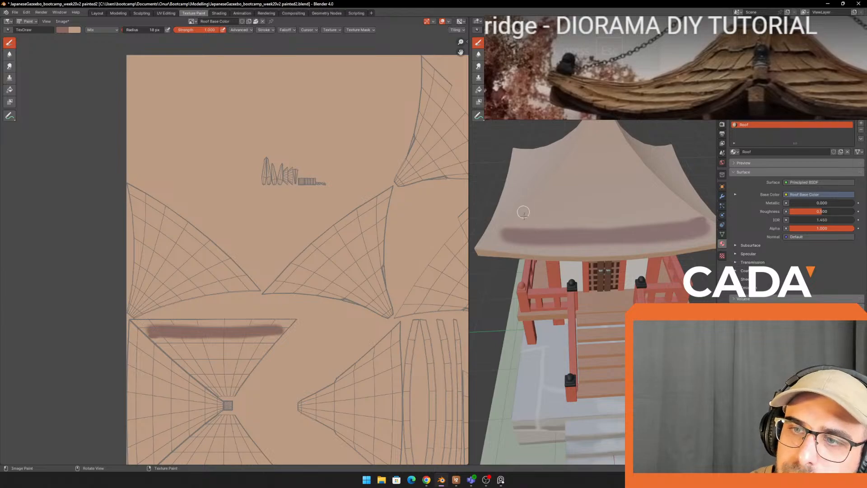
key("f")
left_click(535, 225)
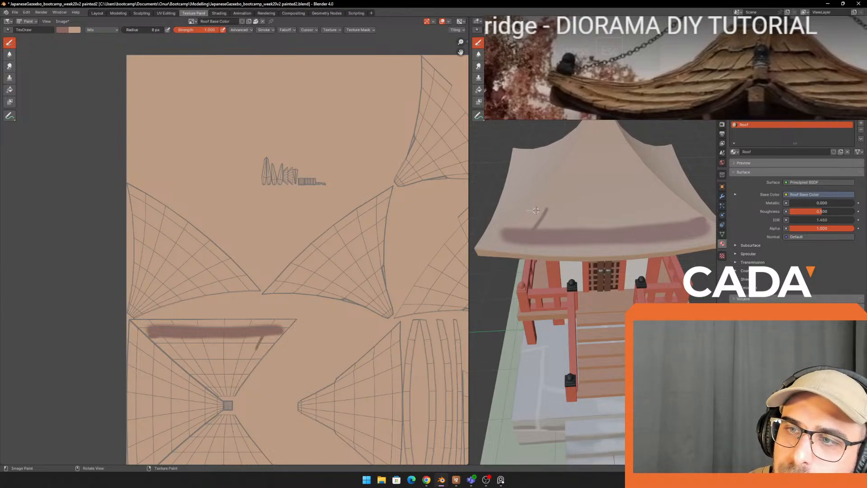
Step: Paint a thin brown row line across the roof above the brown band, with short joints running down to the band
left_click_drag(530, 210, 636, 193)
key("ctrl+z")
left_click_drag(535, 205, 668, 193)
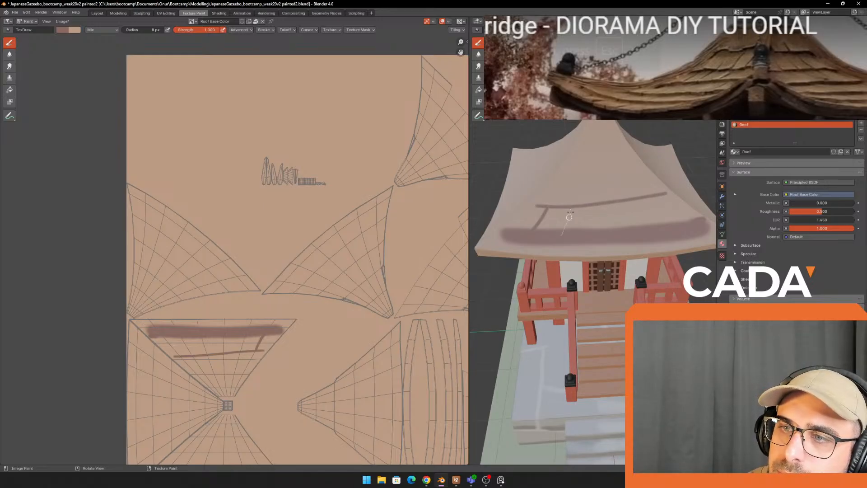
left_click_drag(571, 213, 567, 205)
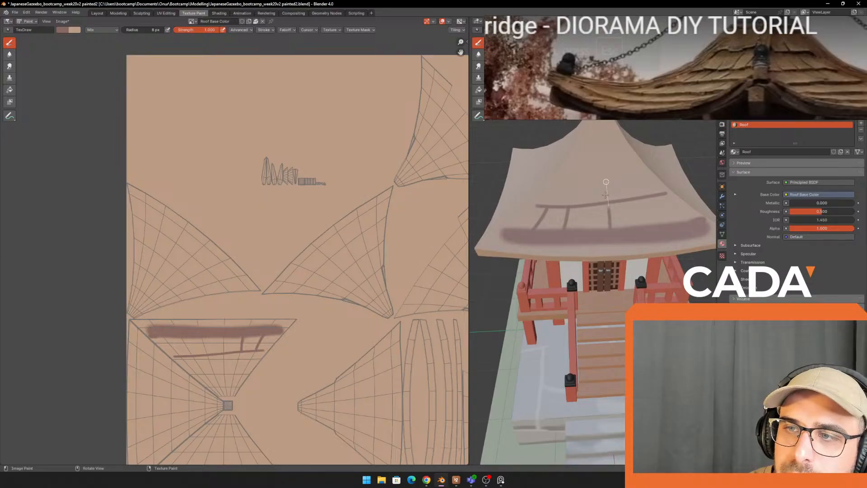
mouse_move(601, 196)
left_mouse_down()
mouse_move(594, 180)
mouse_move(624, 185)
left_mouse_up()
left_click_drag(661, 207, 652, 194)
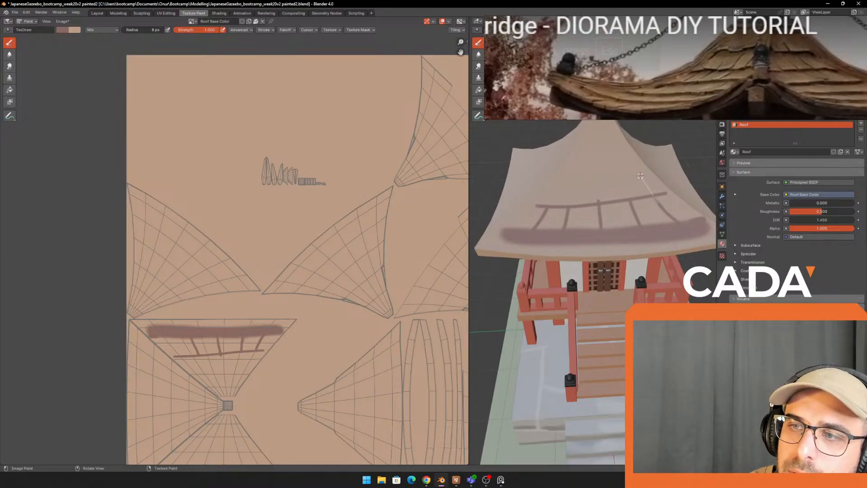
Step: Swap to the light colour at a 40 px radius and paint over the wide brown band on the roof front
key("x")
key("f")
left_click(540, 238)
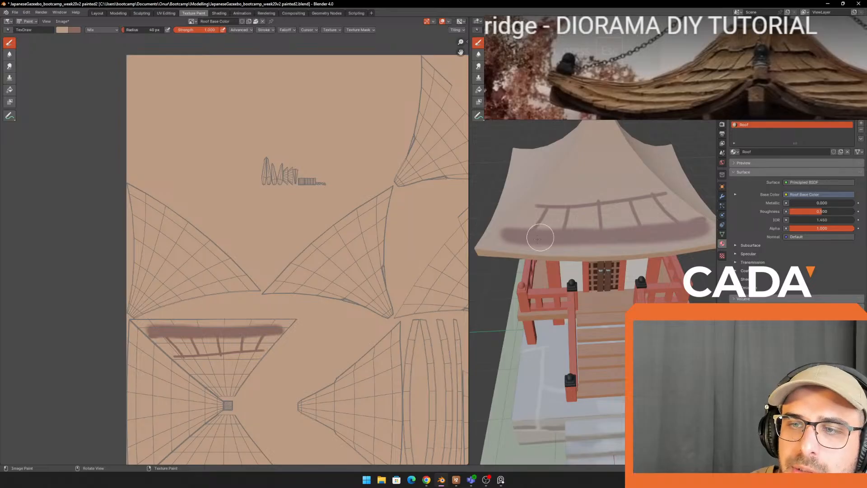
mouse_move(496, 243)
left_mouse_down()
mouse_move(589, 243)
mouse_move(704, 224)
left_mouse_up()
left_click_drag(613, 234, 494, 226)
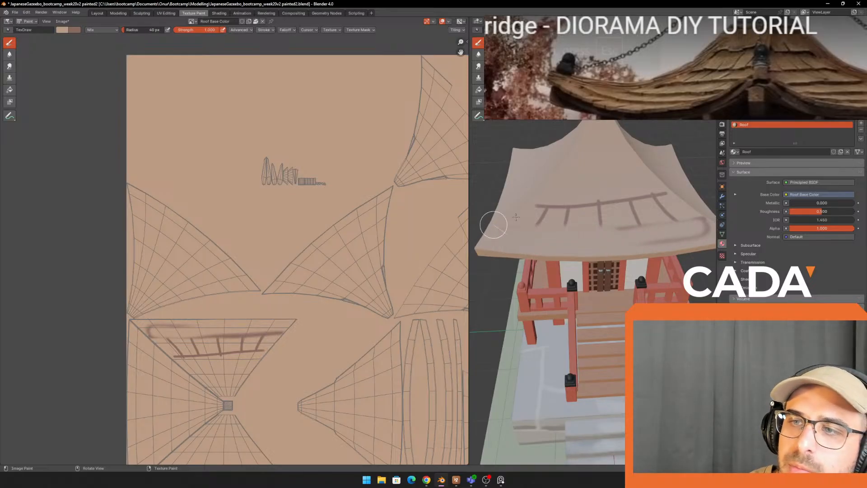
left_click_drag(636, 242, 719, 231)
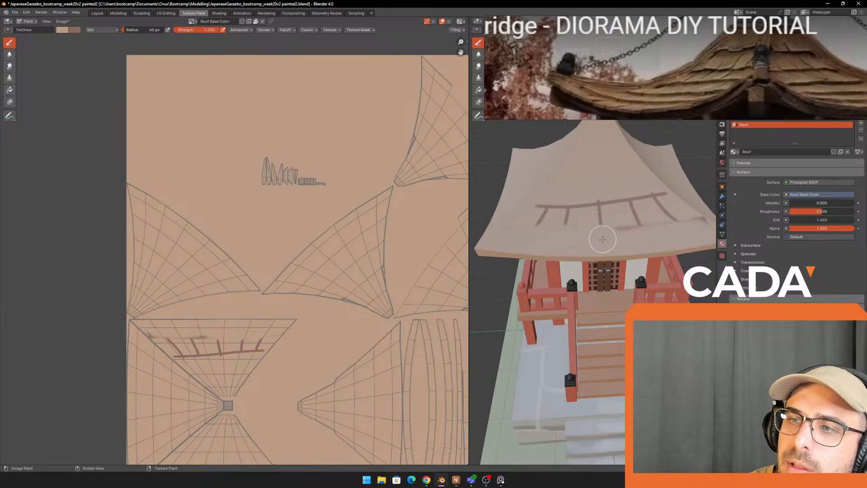
Step: Swap back to brown at an 8 px radius and paint a thin row line where the wide band was
key("f")
left_click(565, 236)
key("x")
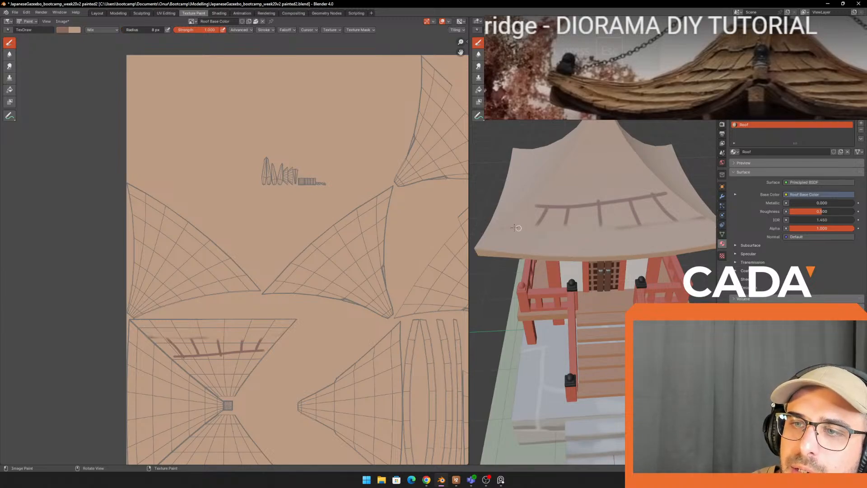
mouse_move(509, 227)
left_mouse_down()
mouse_move(578, 232)
mouse_move(707, 216)
left_mouse_up()
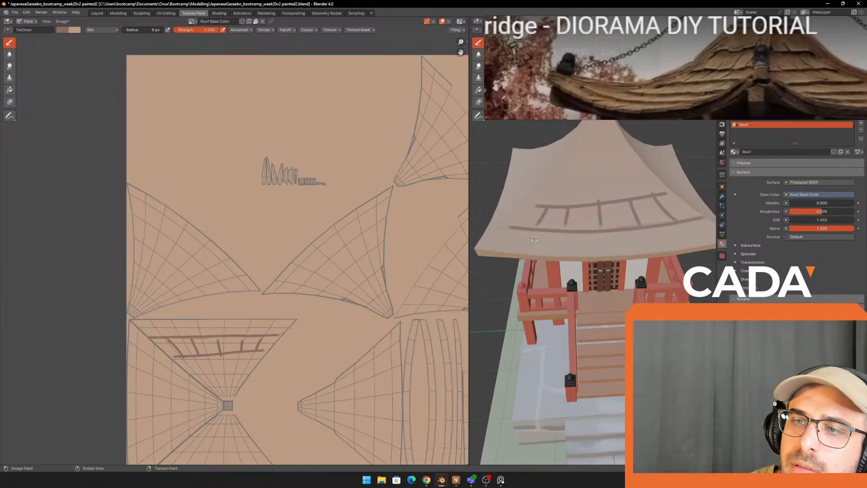
Step: Paint short brown joints from the lowest row line down to the eave across the roof front
left_click_drag(512, 251, 534, 213)
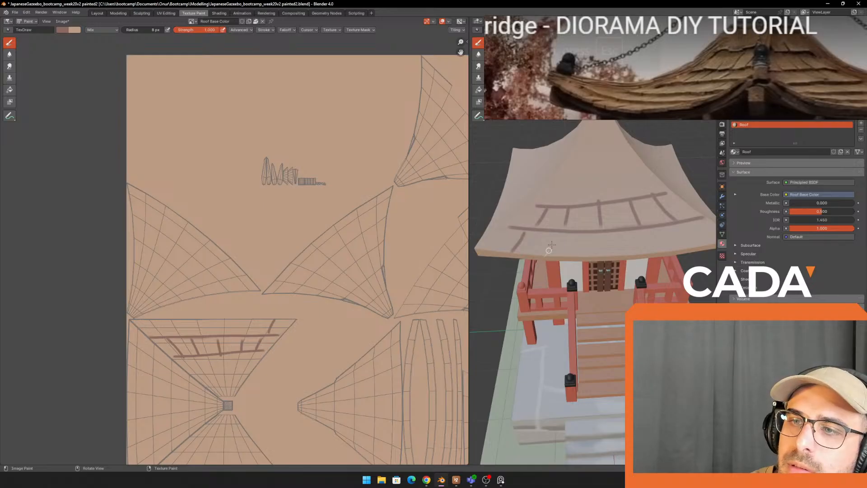
left_click_drag(549, 251, 555, 204)
left_click_drag(581, 258, 583, 205)
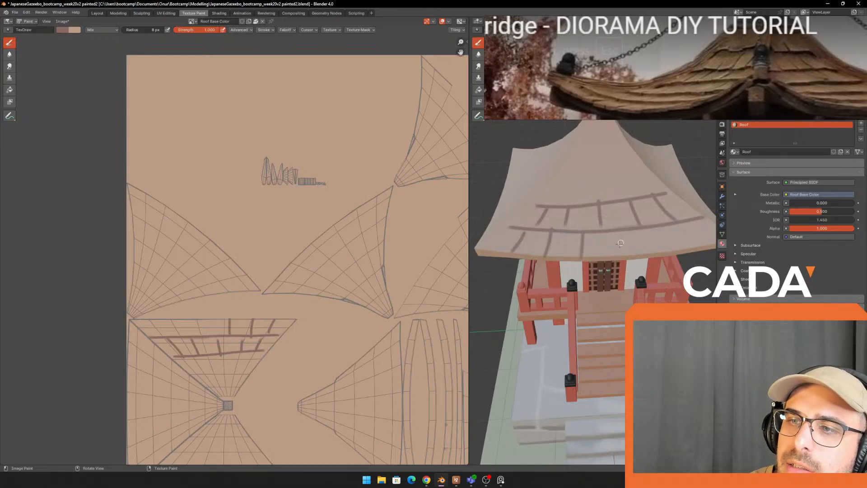
left_click_drag(623, 237, 621, 208)
left_click_drag(674, 251, 655, 199)
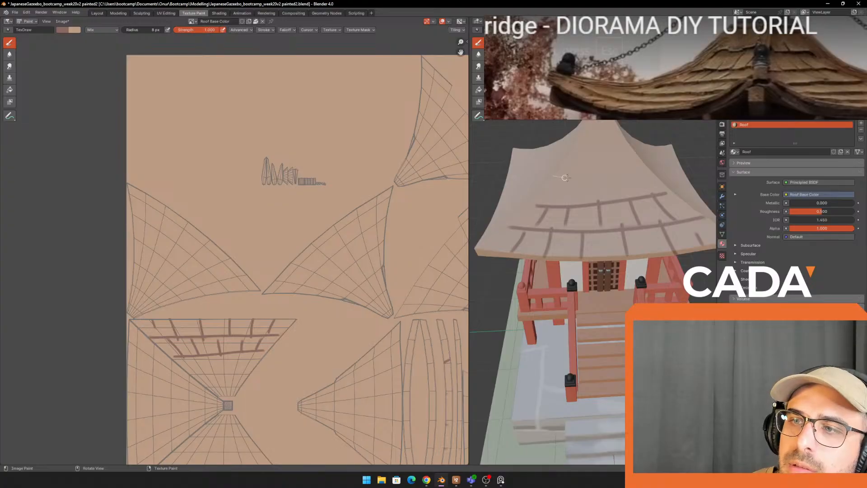
Step: Paint further brown row lines up toward the roof's peak, with staggered joints between the rows
left_click_drag(565, 178, 652, 172)
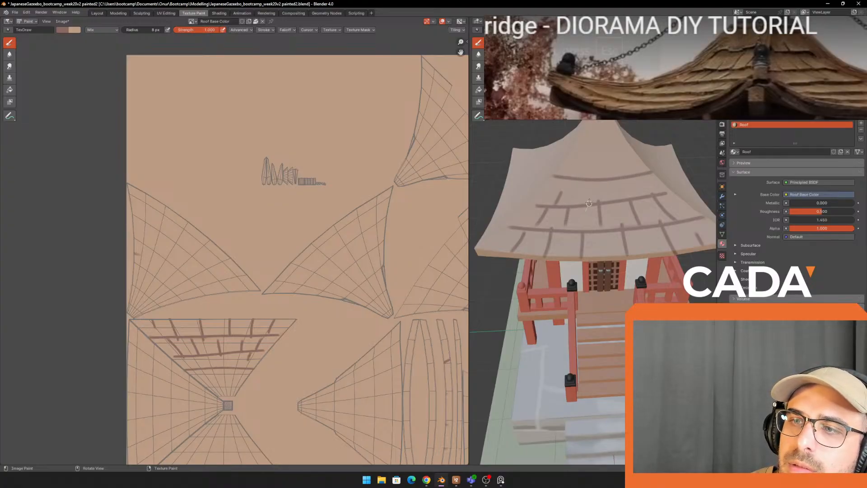
left_click_drag(589, 203, 588, 153)
mouse_move(617, 191)
left_mouse_down()
mouse_move(609, 167)
mouse_move(644, 155)
left_mouse_up()
left_click_drag(572, 177, 582, 146)
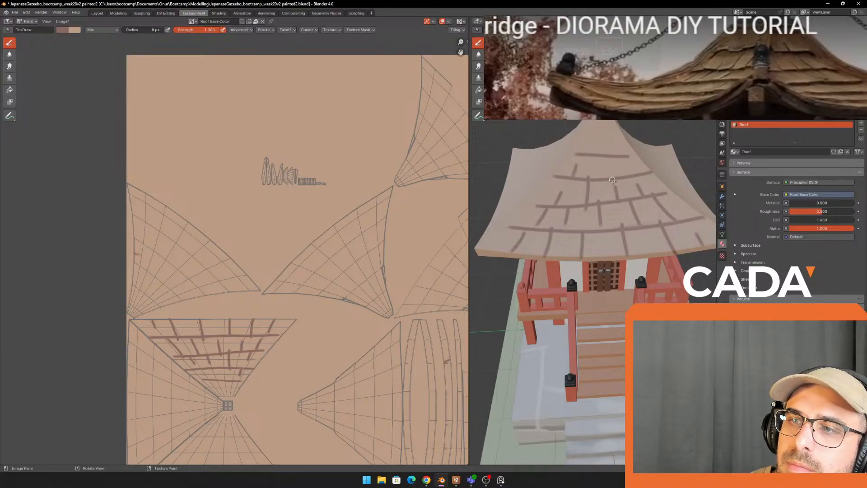
mouse_move(612, 180)
left_mouse_down()
mouse_move(607, 138)
mouse_move(591, 133)
mouse_move(641, 131)
left_mouse_up()
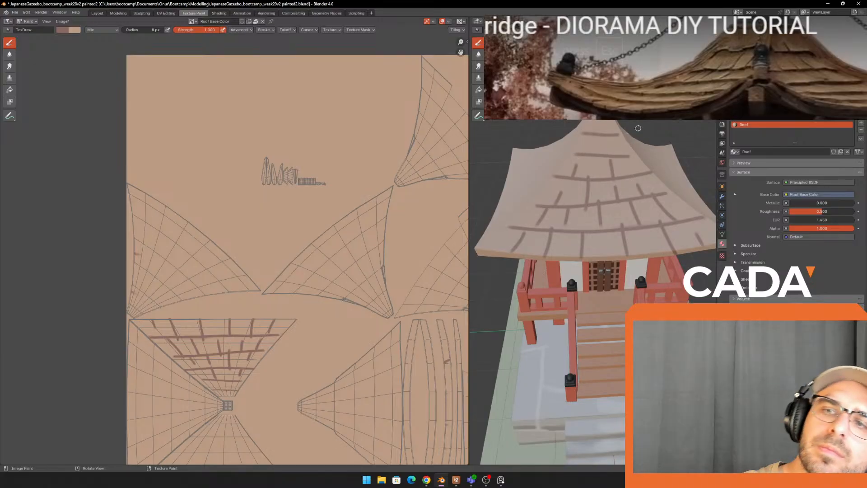
Step: Paint the lowest brown row line on the adjacent roof side, with short joints running down to its eave
scroll(456, 295, "down", 2)
scroll(542, 243, "down", 3)
middle_click_drag(578, 181, 501, 158)
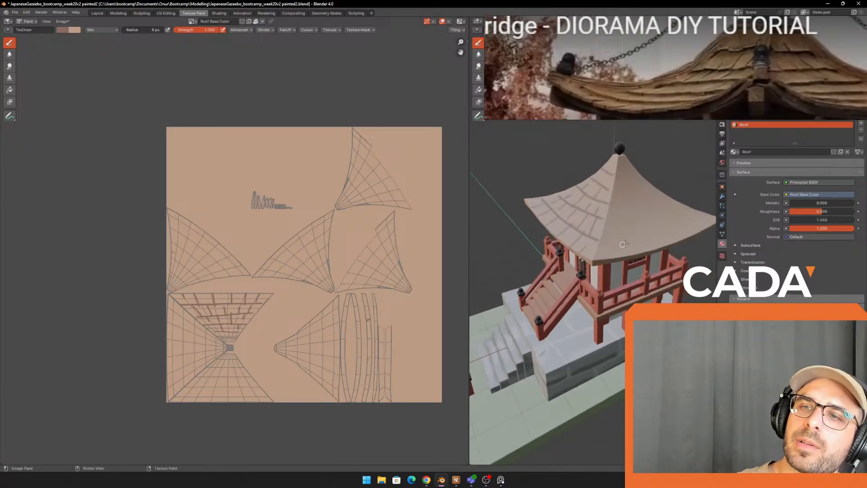
scroll(547, 248, "up", 3)
middle_click_drag(619, 242, 549, 268, "shift")
scroll(552, 247, "down", 2)
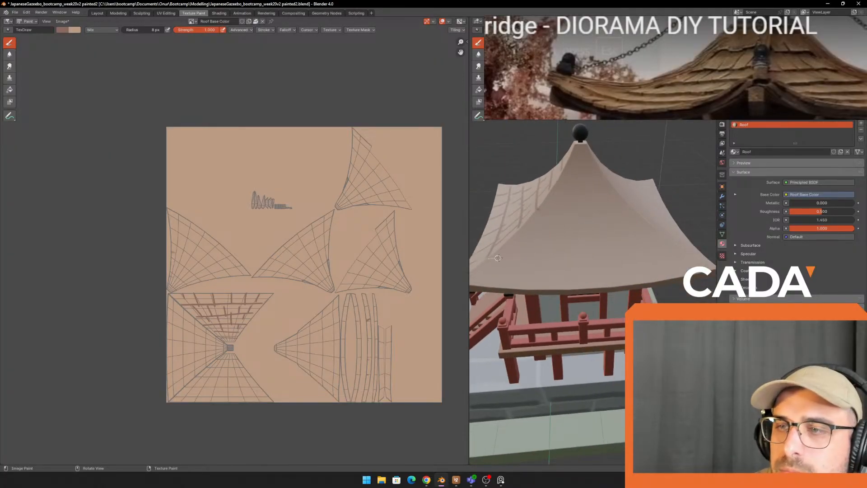
mouse_move(497, 258)
left_mouse_down()
mouse_move(607, 255)
mouse_move(696, 233)
left_mouse_up()
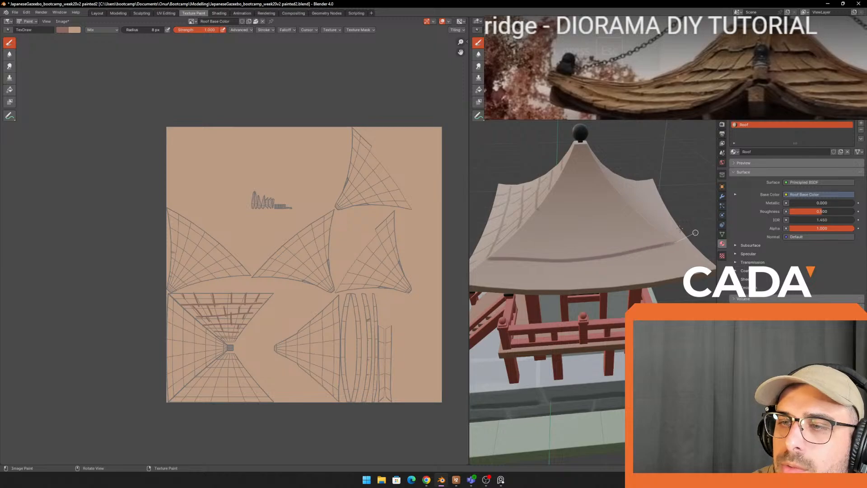
left_click_drag(521, 255, 519, 258)
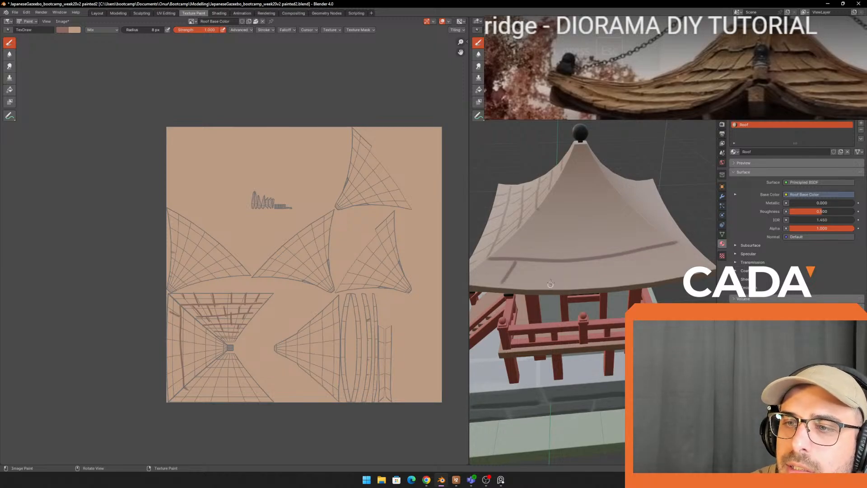
mouse_move(550, 283)
left_mouse_down()
mouse_move(551, 261)
mouse_move(588, 247)
left_mouse_up()
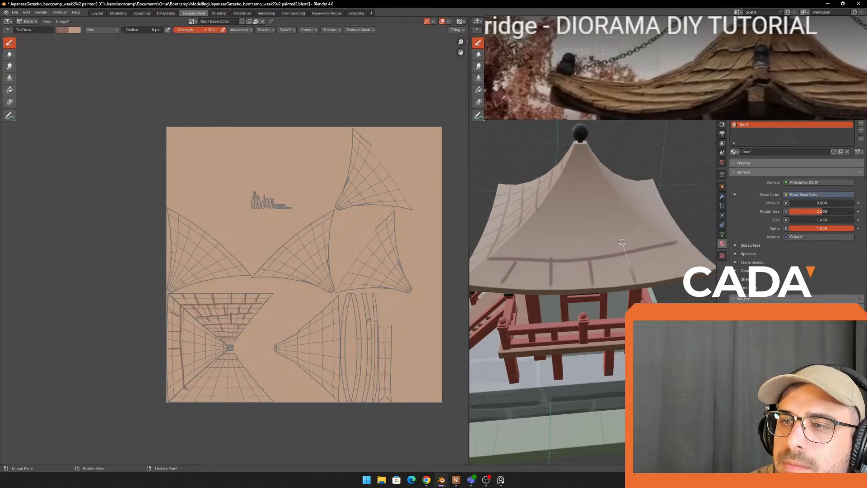
left_click_drag(649, 239, 642, 227)
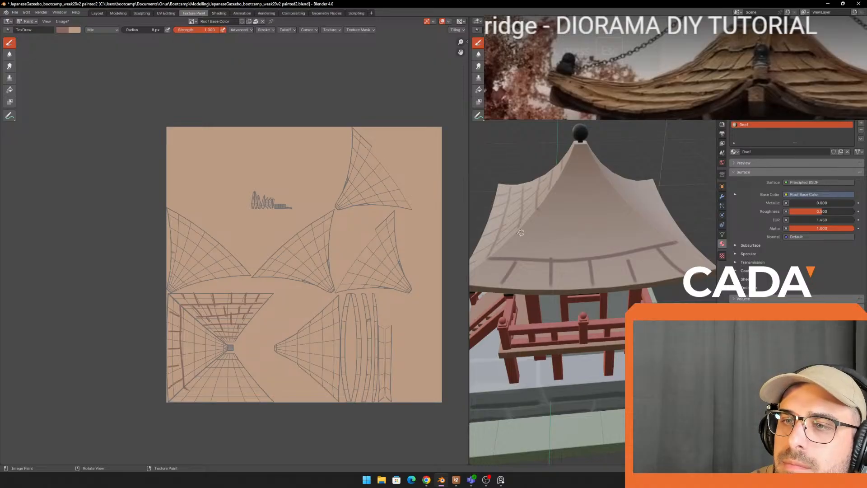
Step: Paint the upper brown row lines on the adjacent roof side up to the peak, with staggered joints between them
left_click_drag(521, 233, 641, 232)
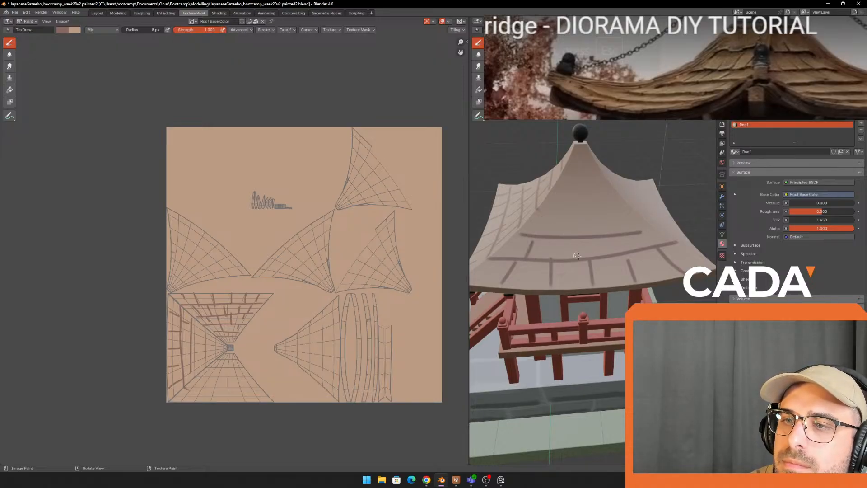
mouse_move(577, 259)
left_mouse_down()
mouse_move(574, 211)
mouse_move(650, 196)
left_mouse_up()
left_click_drag(553, 235, 558, 190)
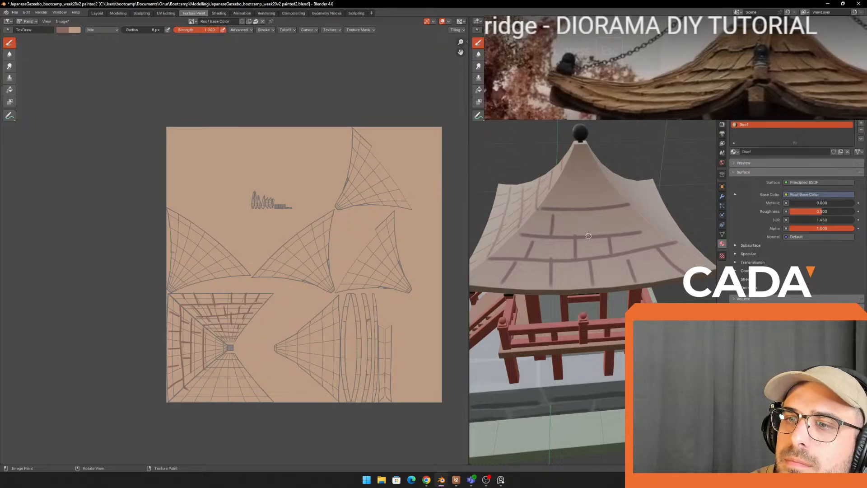
left_click_drag(588, 236, 594, 187)
left_click_drag(627, 227, 625, 211)
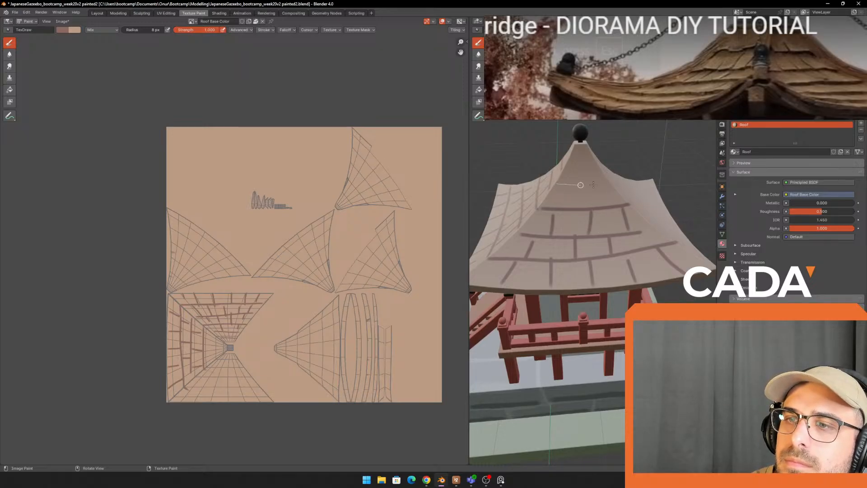
left_click_drag(593, 185, 605, 183)
left_click_drag(574, 212, 587, 149)
Step: Move the reference image off the 3D view and switch to rendered shading to examine the roof's shingle pattern on the gazebo
scroll(591, 190, "down", 4)
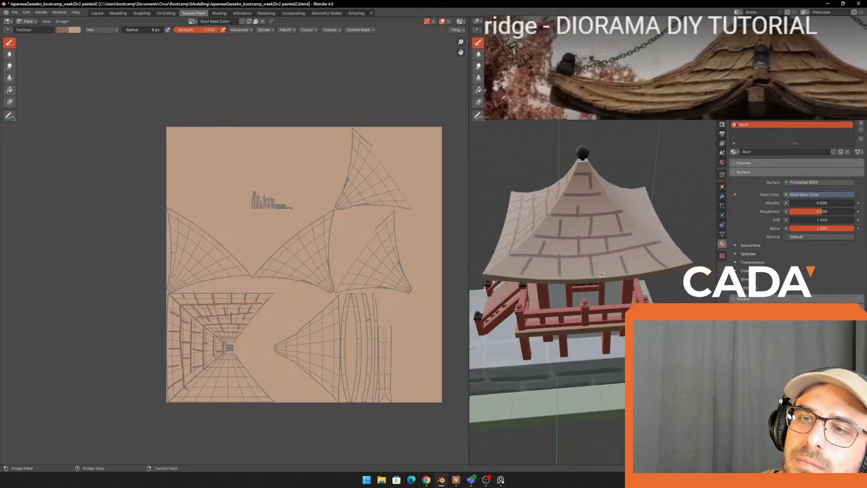
middle_click_drag(592, 235, 610, 230)
middle_click_drag(611, 247, 593, 253)
right_click_drag(679, 85, 1, 128)
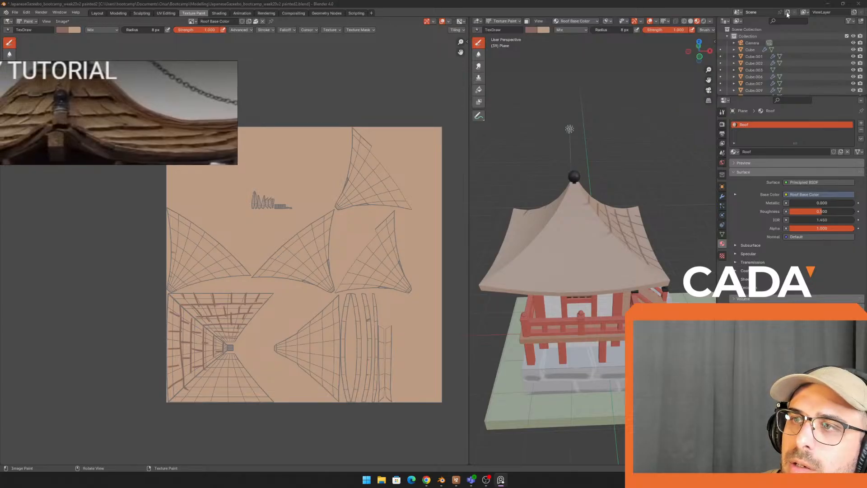
left_click(703, 22)
mouse_move(610, 235)
middle_mouse_down()
mouse_move(637, 226)
mouse_move(635, 255)
middle_mouse_up()
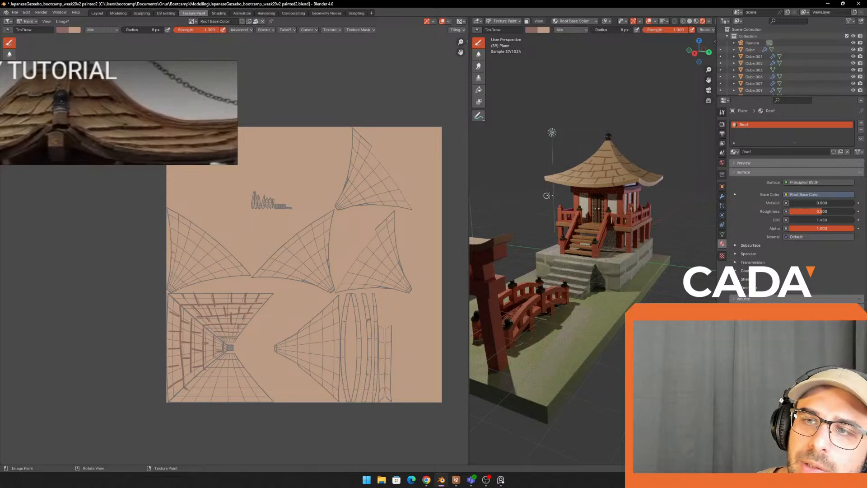
middle_click_drag(548, 195, 604, 214)
scroll(606, 212, "up", 2)
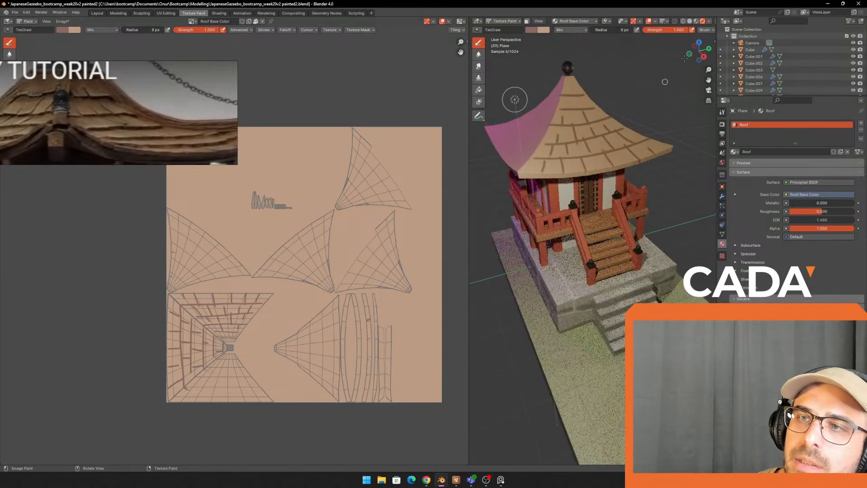
Step: Return to solid shading and widen the 3D view around the next unpainted roof side
left_click(689, 22)
mouse_move(583, 119)
middle_mouse_down()
mouse_move(574, 106)
mouse_move(627, 231)
mouse_move(639, 229)
mouse_move(613, 237)
middle_mouse_up()
scroll(638, 229, "up", 1)
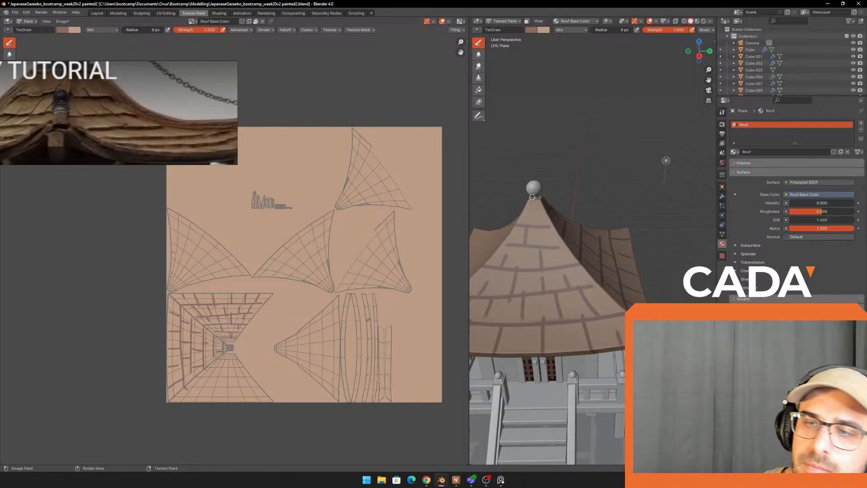
middle_click_drag(532, 197, 624, 251)
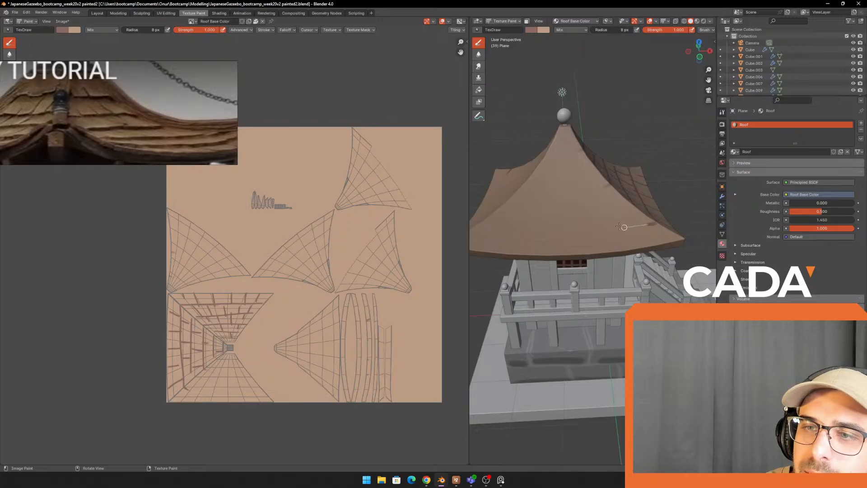
left_click_drag(564, 223, 582, 203)
key("ctrl+z")
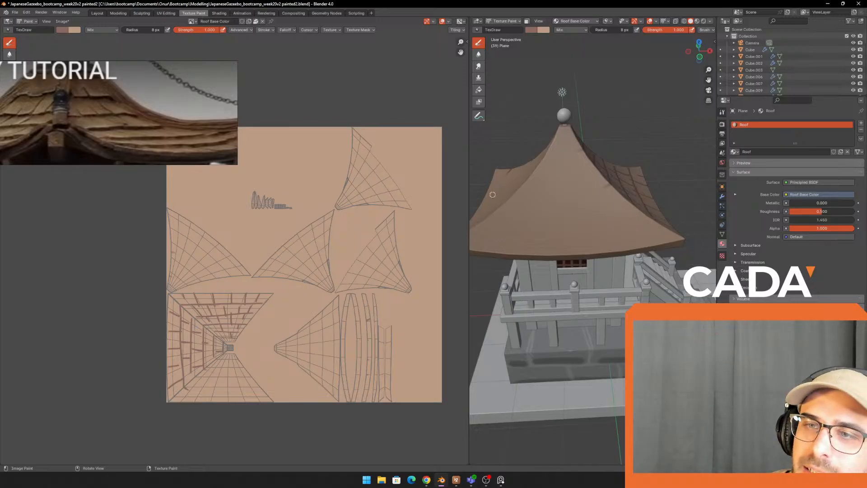
left_click_drag(469, 157, 351, 156)
scroll(638, 218, "up", 3)
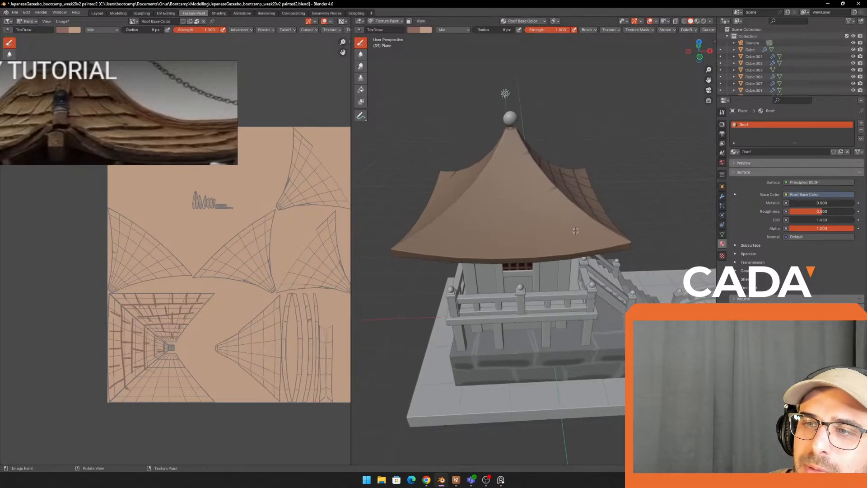
Step: Paint the lowest brown row line across this third roof side, with short joints running down to its eave
mouse_move(623, 216)
left_mouse_down()
mouse_move(535, 223)
mouse_move(369, 216)
left_mouse_up()
key("ctrl+z")
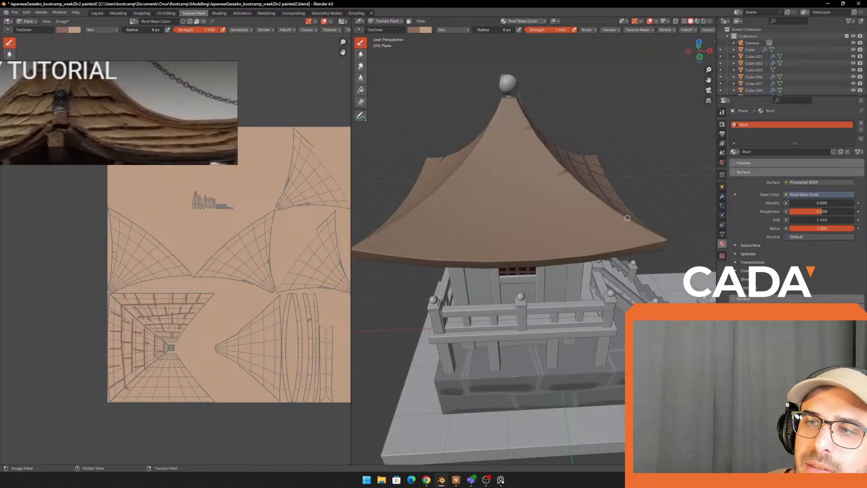
left_click_drag(628, 218, 324, 218)
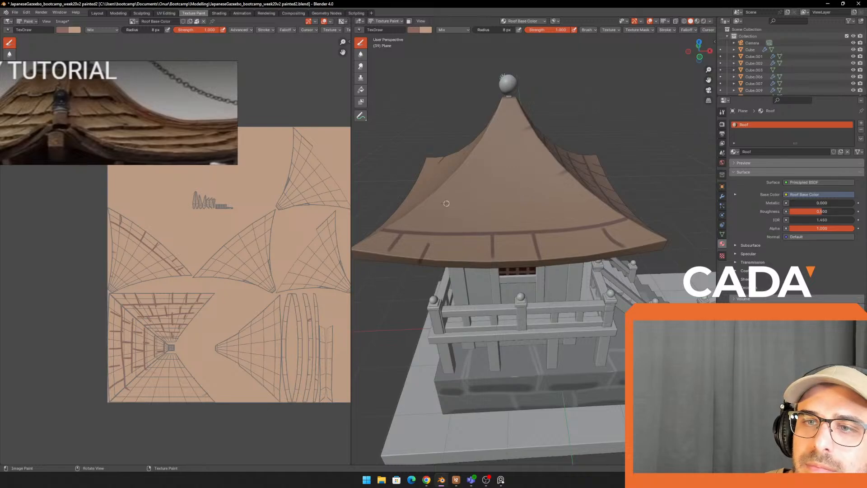
Step: Paint the upper brown row lines on the third roof side up to the peak, with staggered joints between them
mouse_move(424, 202)
left_mouse_down()
mouse_move(512, 210)
mouse_move(620, 192)
left_mouse_up()
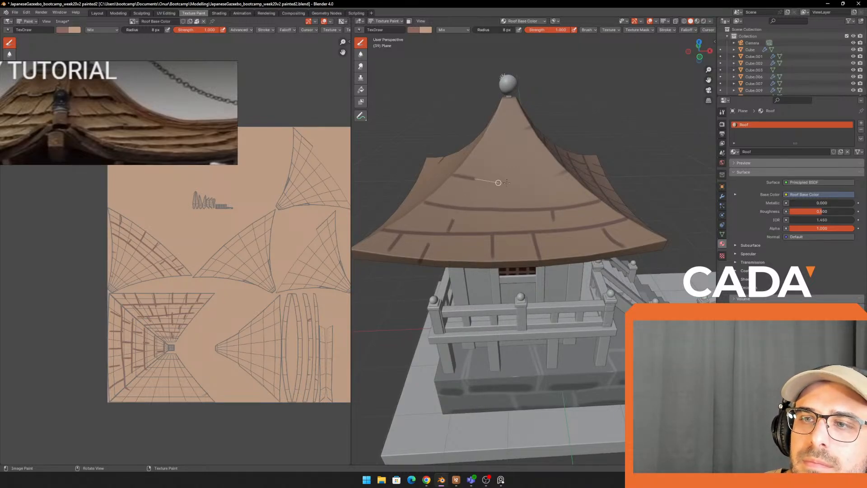
left_click_drag(498, 182, 581, 167)
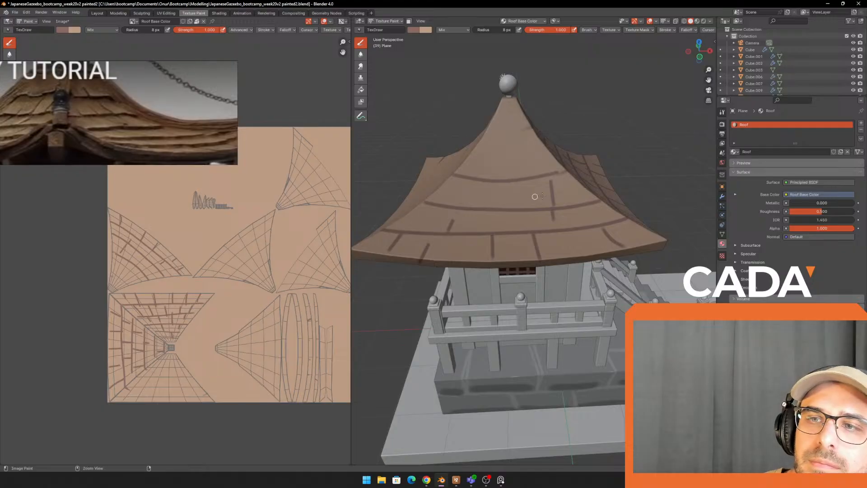
key("ctrl+z")
left_click_drag(529, 212, 534, 179)
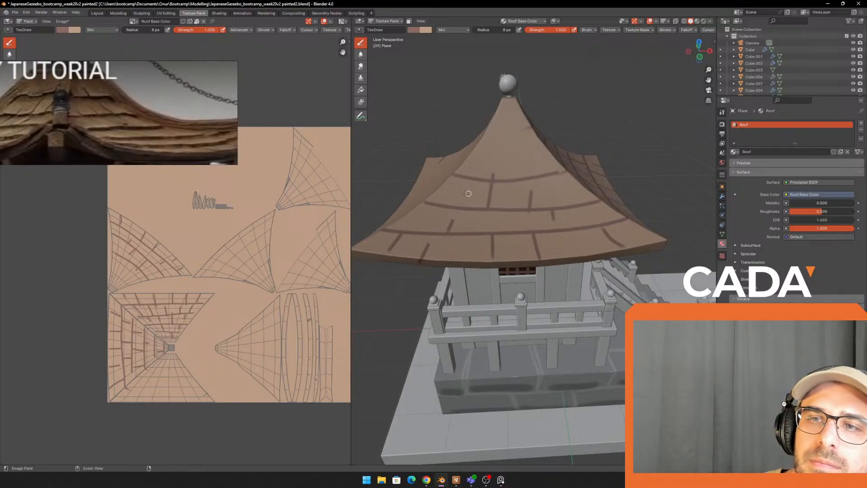
left_click_drag(488, 209, 489, 185)
left_click_drag(479, 141, 570, 145)
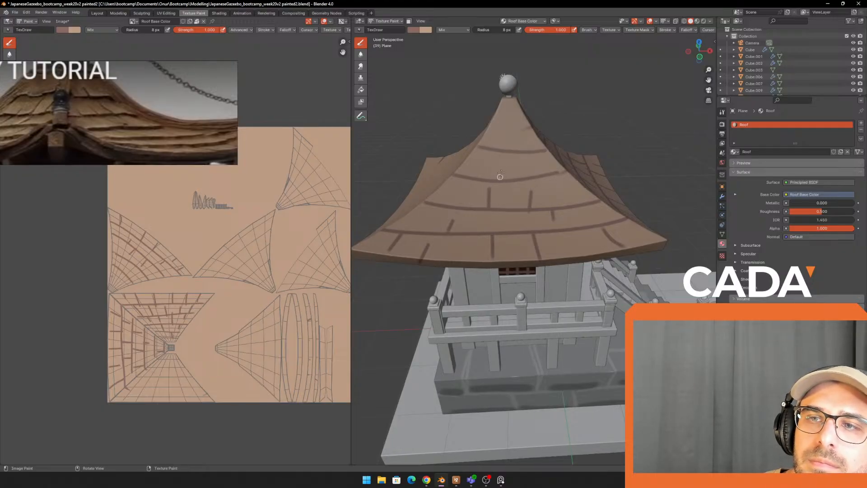
left_click_drag(516, 106, 520, 105)
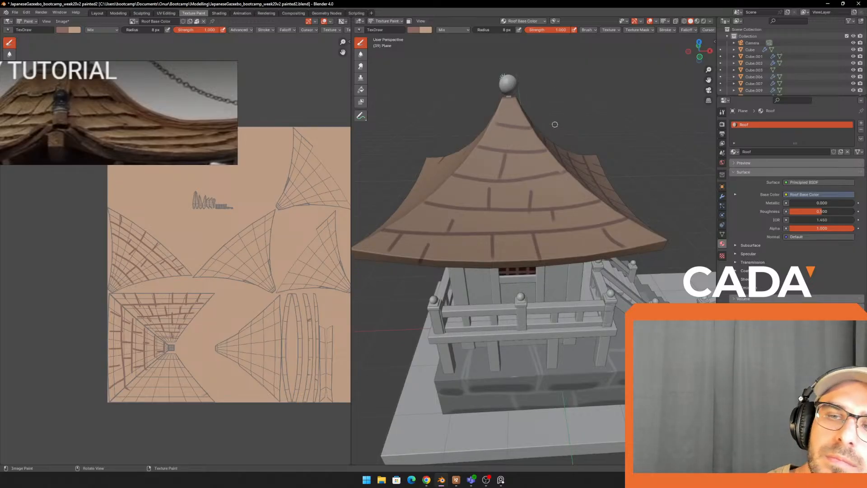
Step: Paint the lowest brown row line on the last plain roof side, with short joints down to its eave
mouse_move(502, 77)
middle_mouse_down()
mouse_move(610, 177)
mouse_move(580, 179)
middle_mouse_up()
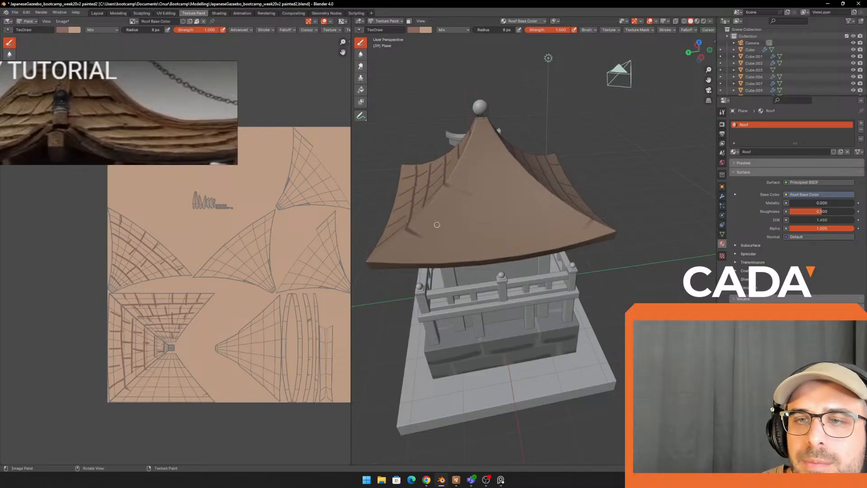
scroll(437, 224, "up", 10)
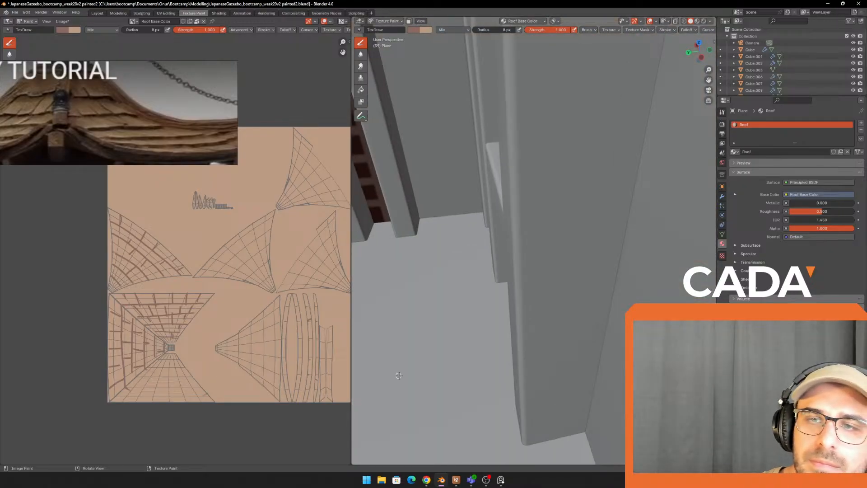
scroll(399, 375, "down", 10)
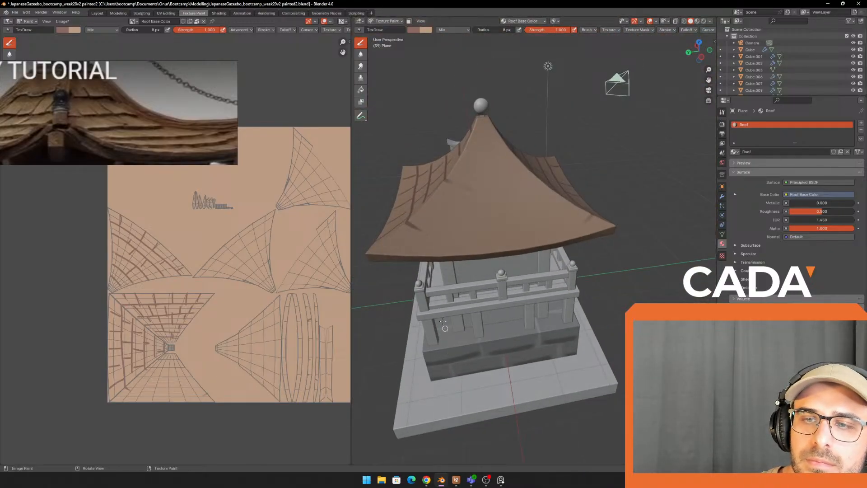
middle_click_drag(453, 281, 491, 254)
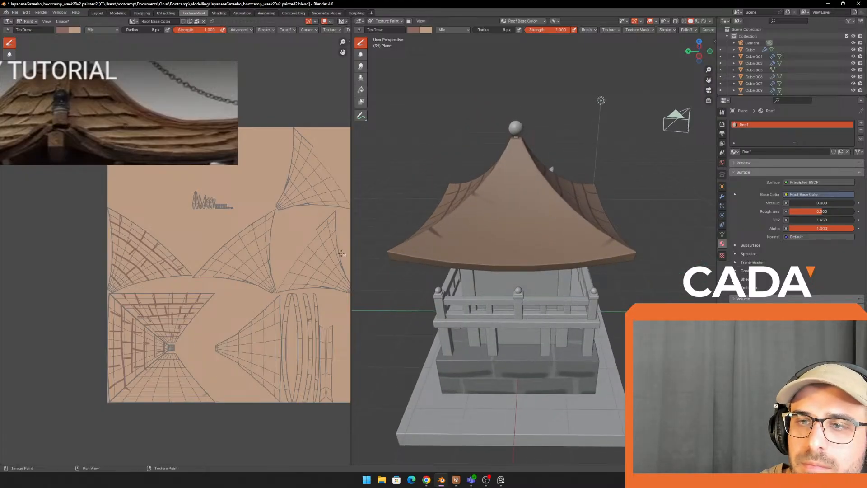
mouse_move(435, 234)
left_mouse_down()
mouse_move(515, 246)
mouse_move(619, 234)
left_mouse_up()
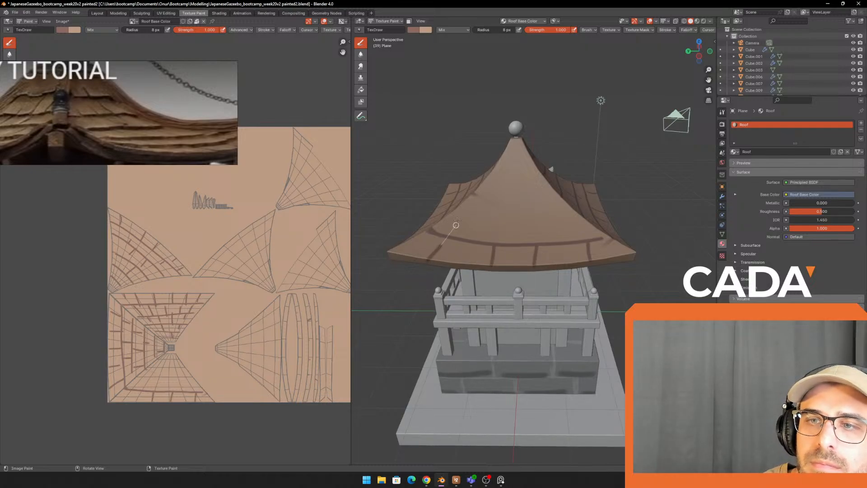
Step: Paint the remaining brown row lines and staggered joints on the last roof side up to its peak
left_click_drag(456, 211, 549, 215)
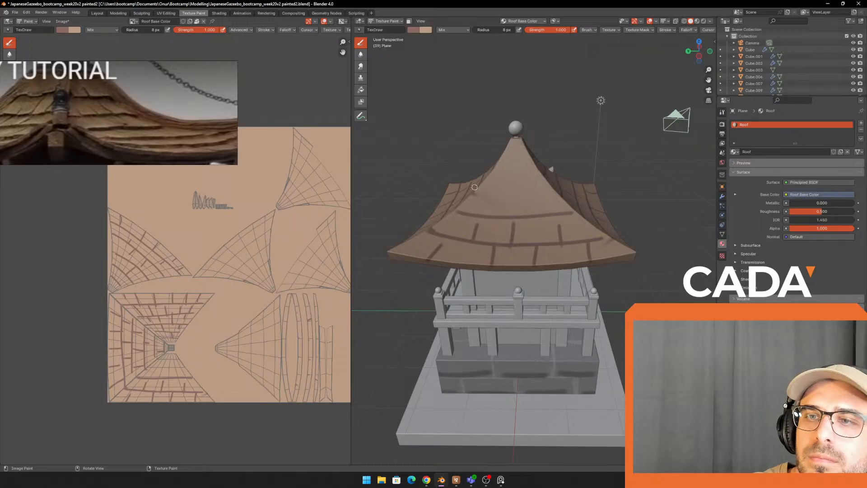
left_click_drag(474, 187, 569, 184)
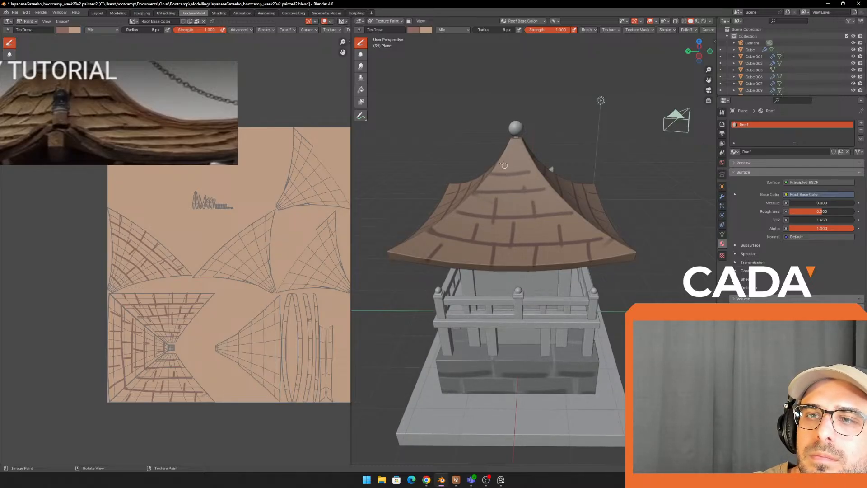
left_click_drag(510, 146, 511, 143)
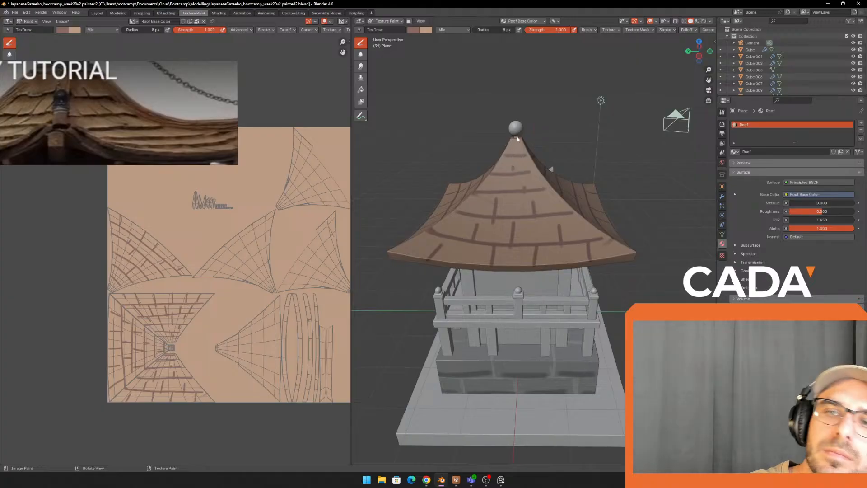
Step: Switch to rendered shading and examine the shingled roof, bridge and gate against the reference photo
scroll(517, 133, "down", 3)
middle_click_drag(517, 133, 681, 120)
left_click(703, 20)
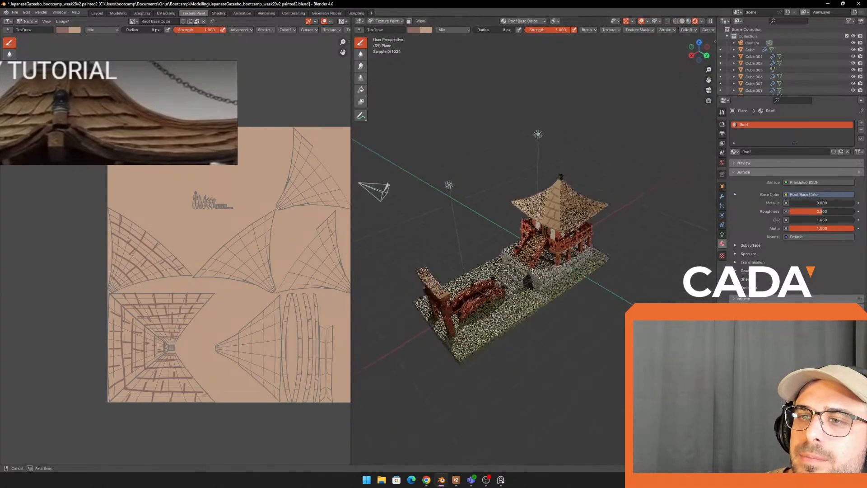
scroll(564, 238, "up", 5)
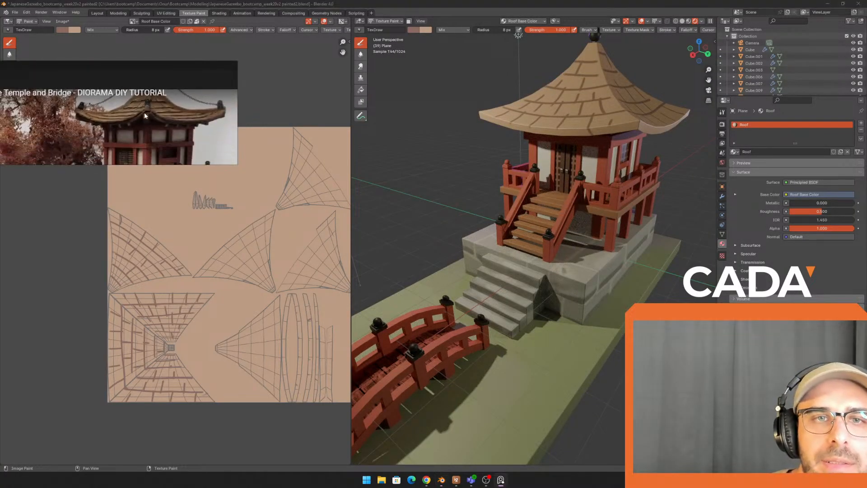
middle_click_drag(528, 207, 522, 235)
scroll(531, 204, "down", 1)
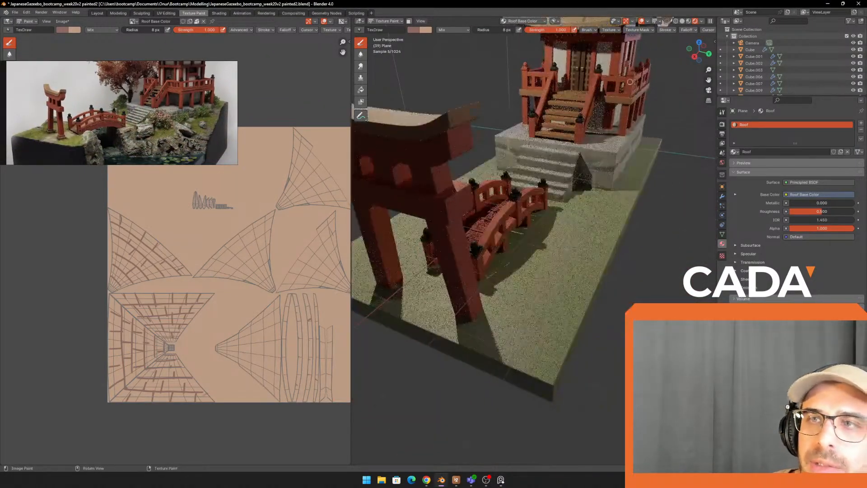
Step: Select the ground slab under the gazebo and show all its faces in the UV editing workspace
left_click(98, 14)
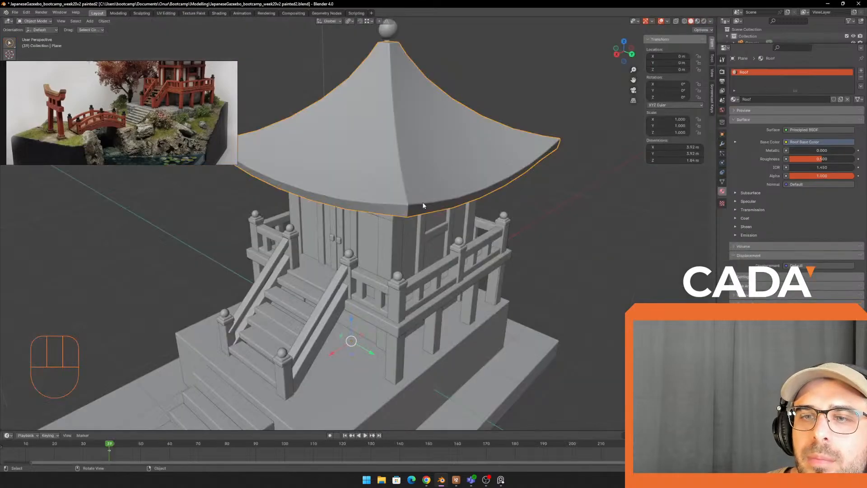
scroll(423, 204, "down", 3)
middle_click_drag(434, 180, 456, 129, "shift")
middle_click_drag(332, 306, 376, 271, "shift")
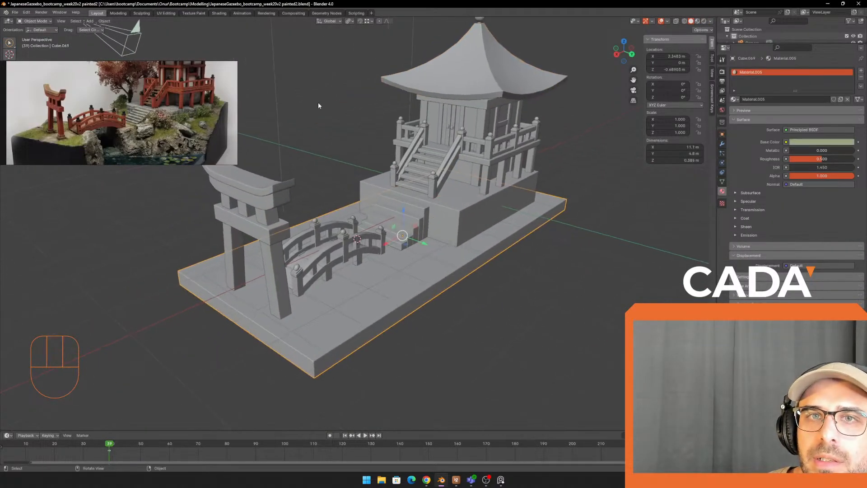
left_click(167, 14)
scroll(456, 222, "down", 2)
middle_click_drag(456, 222, 465, 143, "shift")
scroll(460, 154, "down", 3)
middle_click_drag(442, 204, 519, 151, "shift")
key("a")
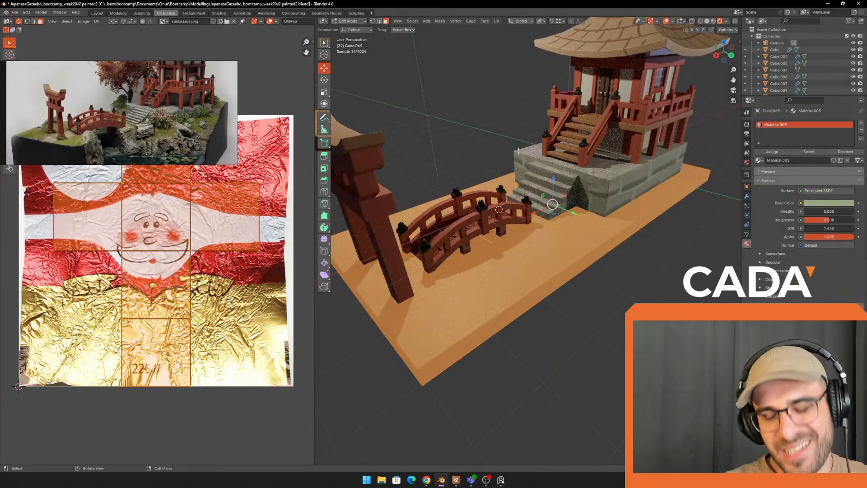
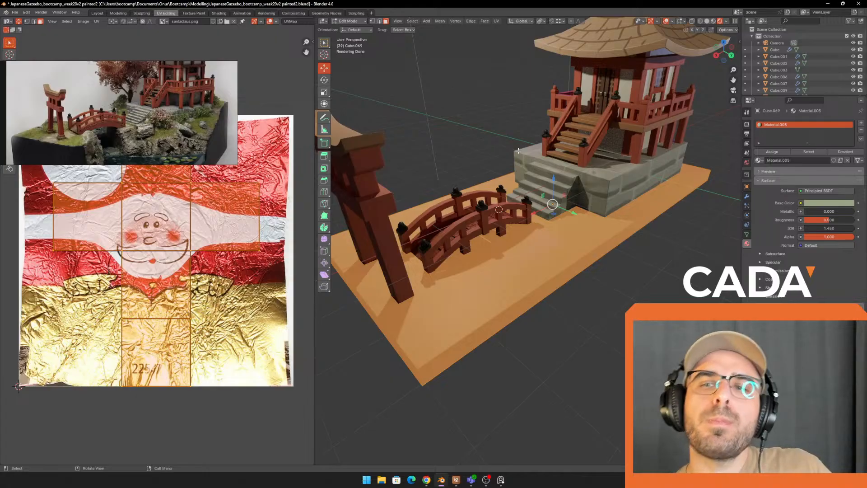
Step: Leave the ground slab, select the red bridge and open it in edit mode with solid shading
scroll(464, 143, "up", 2)
key("Tab")
middle_click_drag(465, 143, 511, 167)
left_click(501, 239)
middle_click_drag(502, 240, 416, 216)
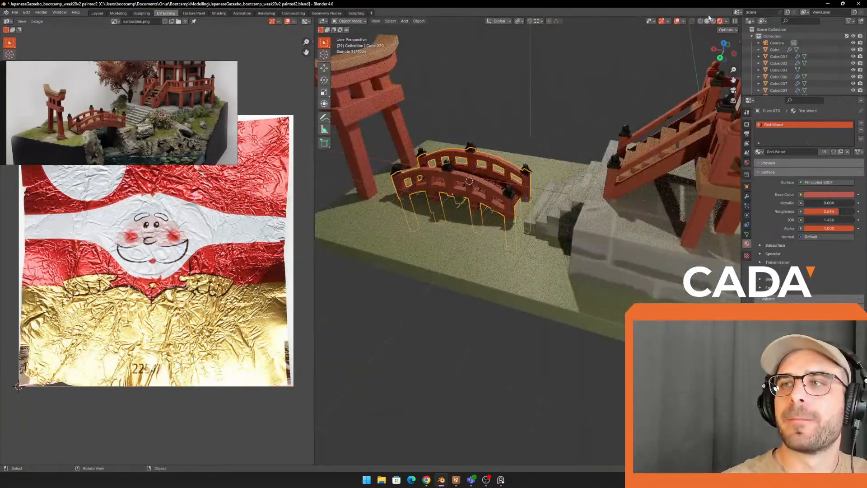
left_click(708, 22)
scroll(530, 99, "up", 4)
middle_click_drag(530, 98, 457, 103)
middle_click_drag(535, 74, 477, 197, "shift")
key("Tab")
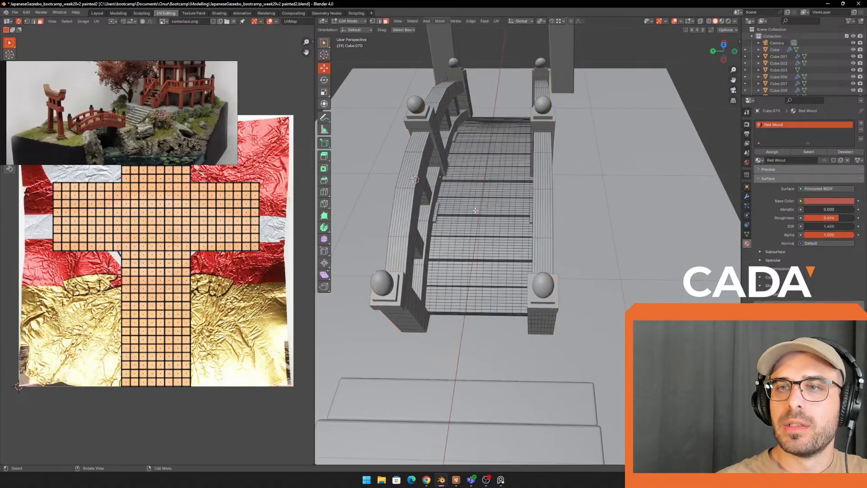
Step: Try to select individual deck planks of the bridge, extending from a single face to its linked faces
scroll(477, 196, "up", 4)
left_click(477, 197)
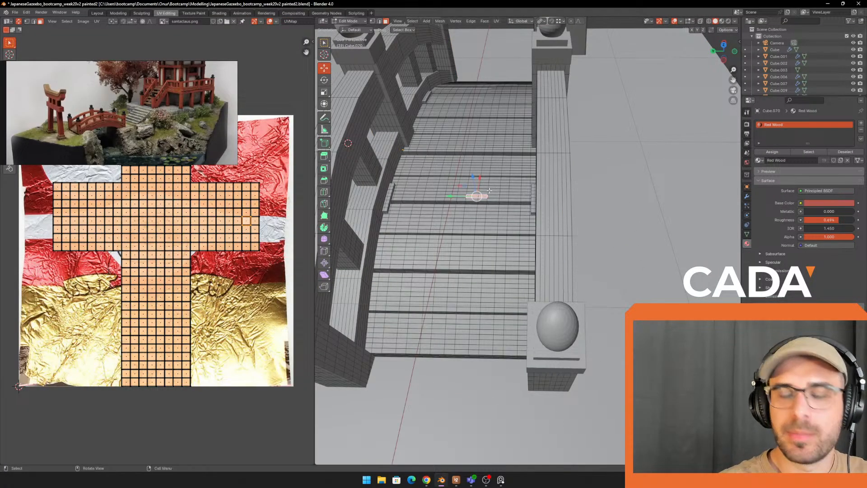
key("ctrl+l")
middle_click_drag(514, 209, 495, 185)
middle_click_drag(495, 185, 538, 241, "shift")
scroll(538, 240, "up", 5)
left_click(540, 221)
left_click(548, 173)
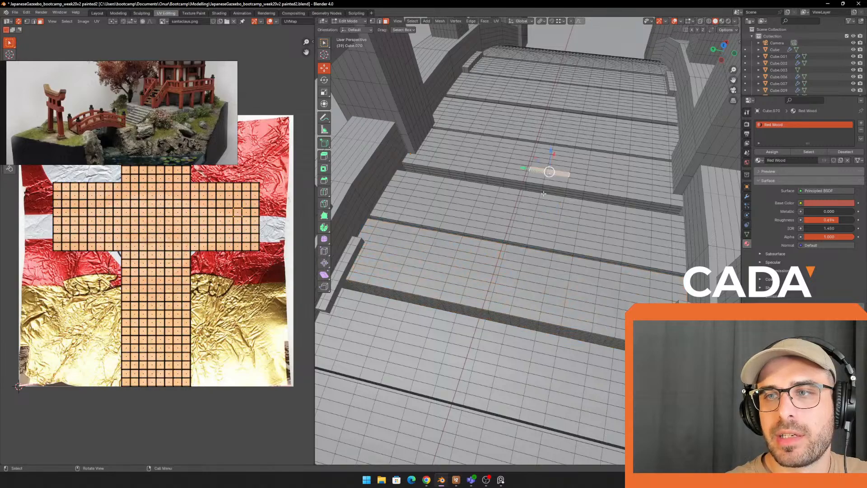
left_click(535, 227)
scroll(534, 227, "down", 4)
mouse_move(535, 227)
middle_mouse_down()
mouse_move(534, 218)
mouse_move(521, 223)
middle_mouse_up()
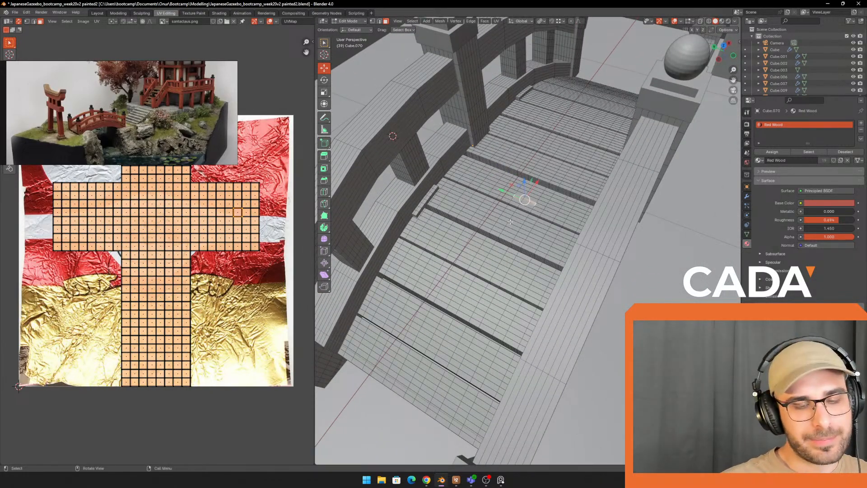
middle_click_drag(510, 222, 503, 273)
left_click(503, 276, "ctrl")
Step: Try to select all the bridge's deck planks by picking one face per plank and extending to the linked faces
left_click(474, 304)
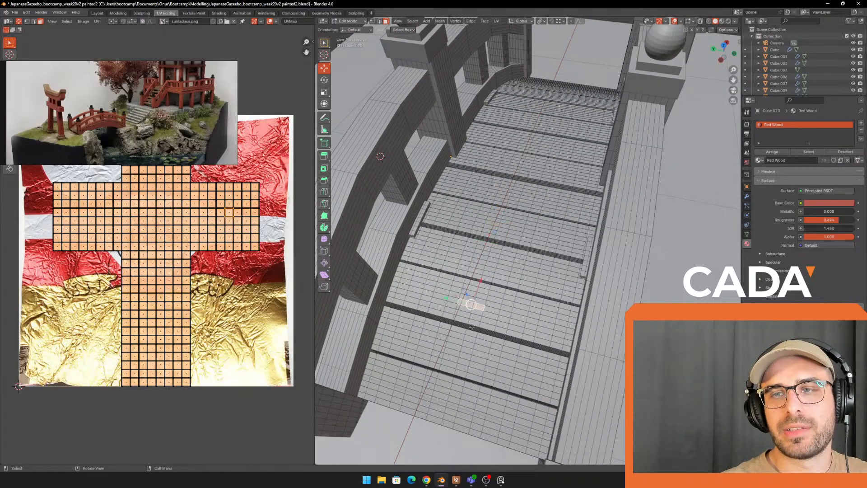
left_click(463, 342, "ctrl")
left_click(474, 400, "ctrl")
left_click(515, 255, "ctrl")
left_click(519, 233, "ctrl")
left_click(549, 192, "ctrl")
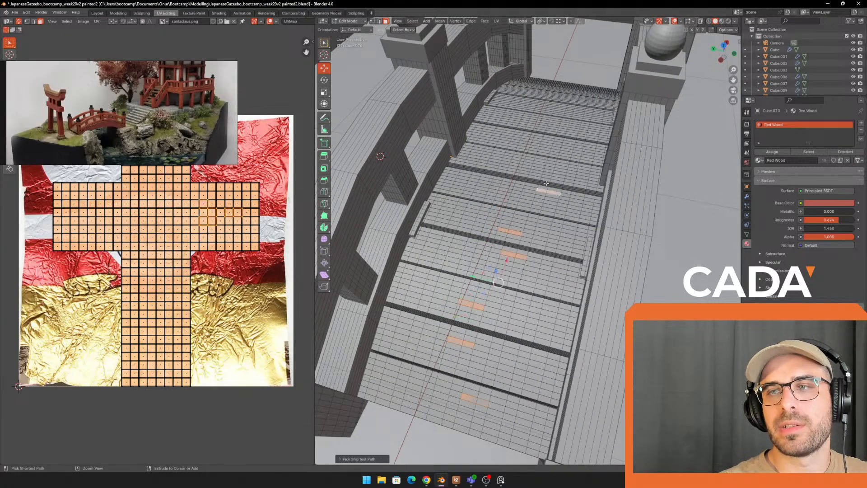
left_click(552, 177, "ctrl")
left_click(570, 154, "ctrl")
left_click(571, 126, "ctrl")
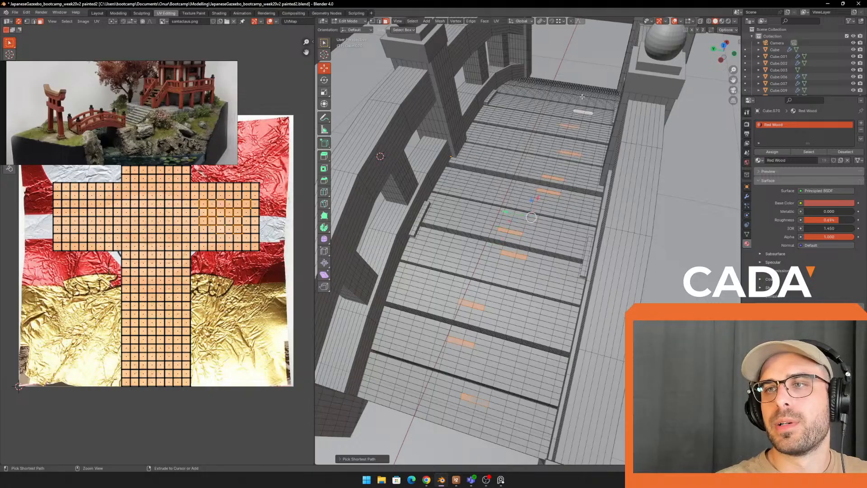
middle_click_drag(589, 90, 602, 97)
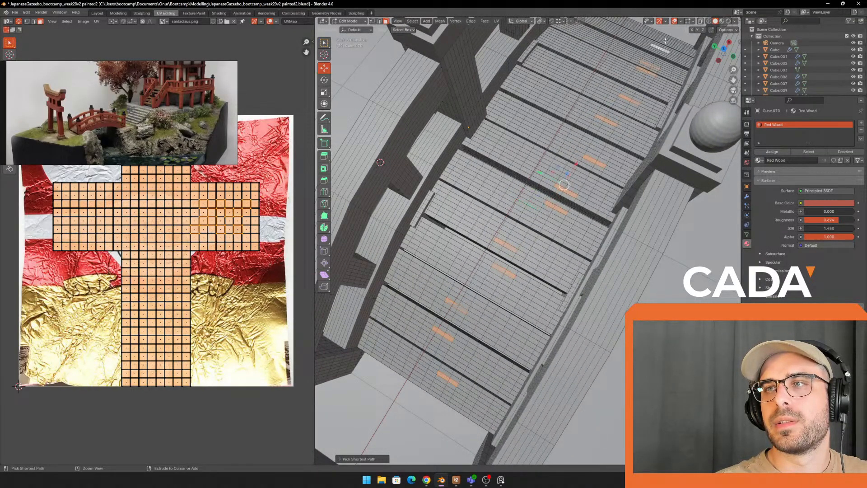
key("ctrl+l")
scroll(642, 66, "down", 5)
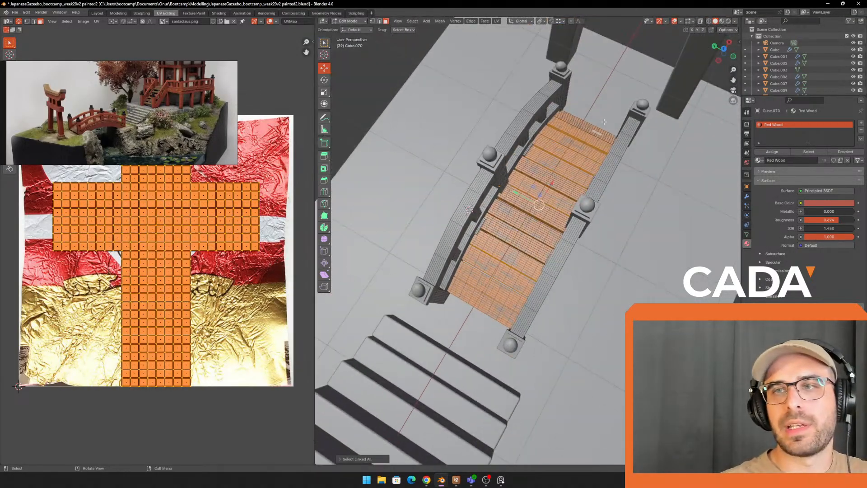
middle_click_drag(555, 226, 537, 197)
left_click_drag(538, 197, 540, 138)
middle_click_drag(571, 145, 475, 291)
key("x")
left_click(554, 167)
Step: Select a face on every deck plank along the bridge and extend the selection to all linked faces
left_click(457, 290, "ctrl")
left_click(470, 266, "ctrl")
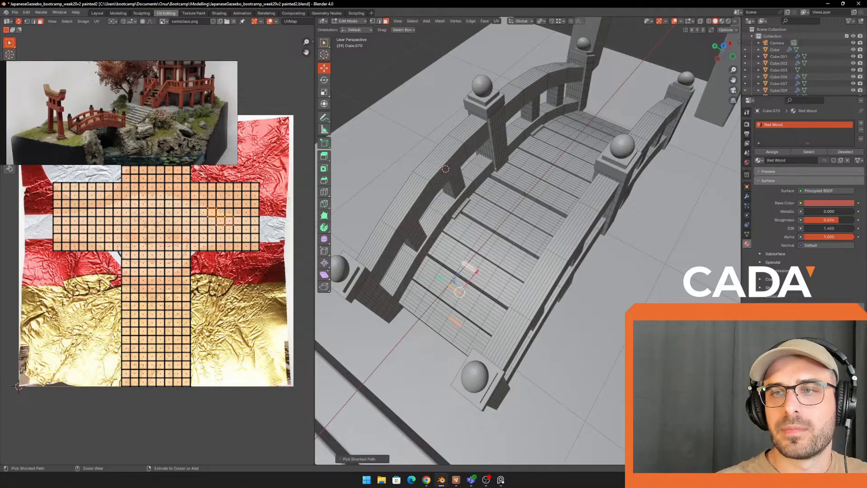
left_click(497, 254, "ctrl")
left_click(524, 229, "ctrl")
left_click(534, 214, "ctrl")
left_click(551, 196, "ctrl")
middle_click_drag(564, 180, 560, 152)
left_click(585, 128, "ctrl")
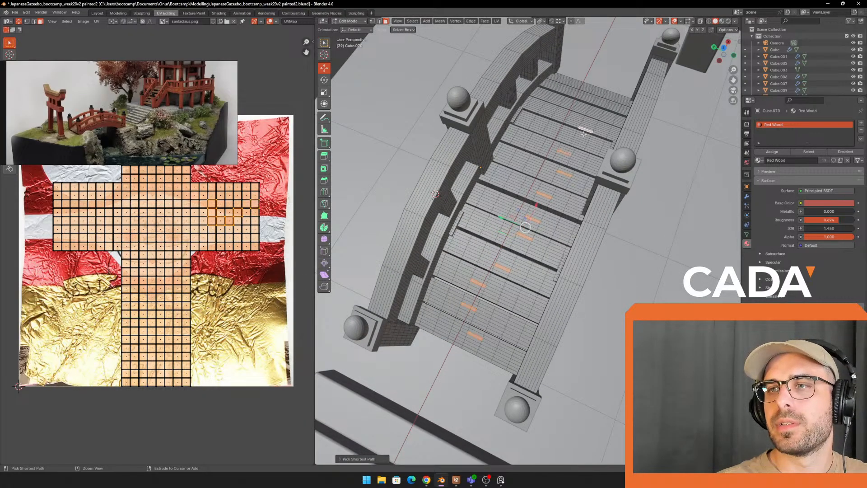
left_click(583, 139, "ctrl")
left_click(594, 115, "ctrl")
left_click(601, 102, "ctrl")
left_click(612, 94, "ctrl")
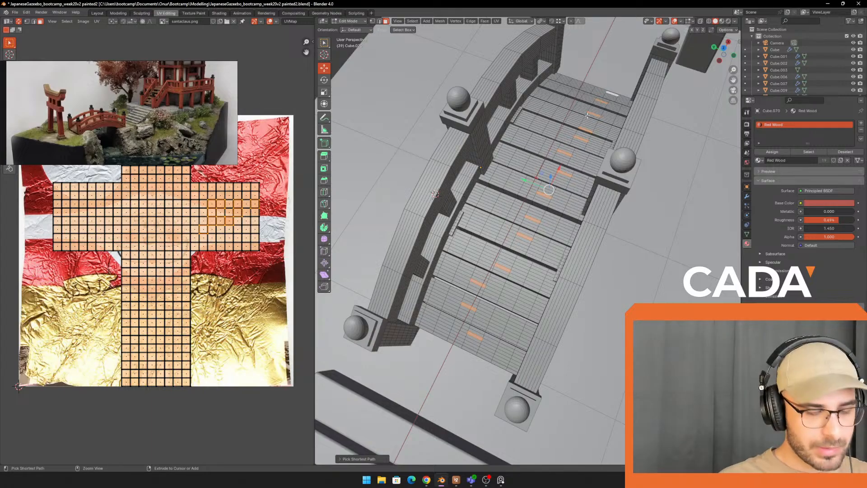
key("ctrl+l")
Step: Separate the selected deck planks from the bridge and select them as their own object in object mode
middle_click_drag(585, 114, 581, 118)
key("F3")
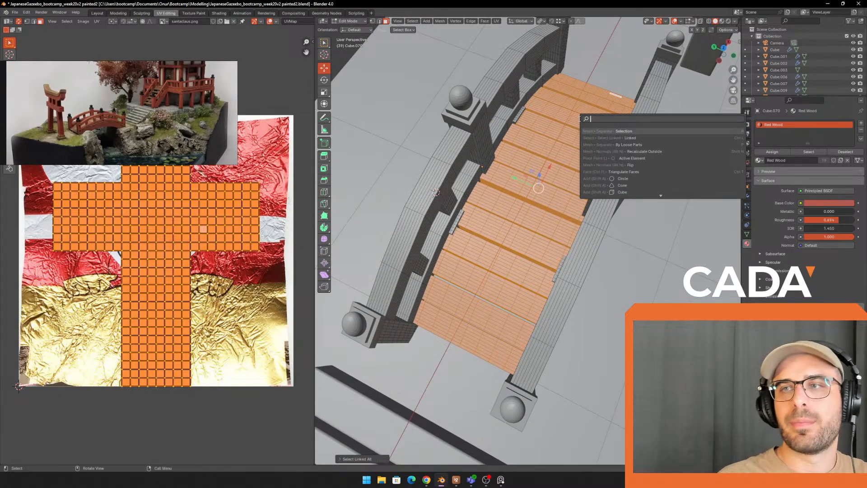
key("Escape")
key("p")
left_click(562, 104)
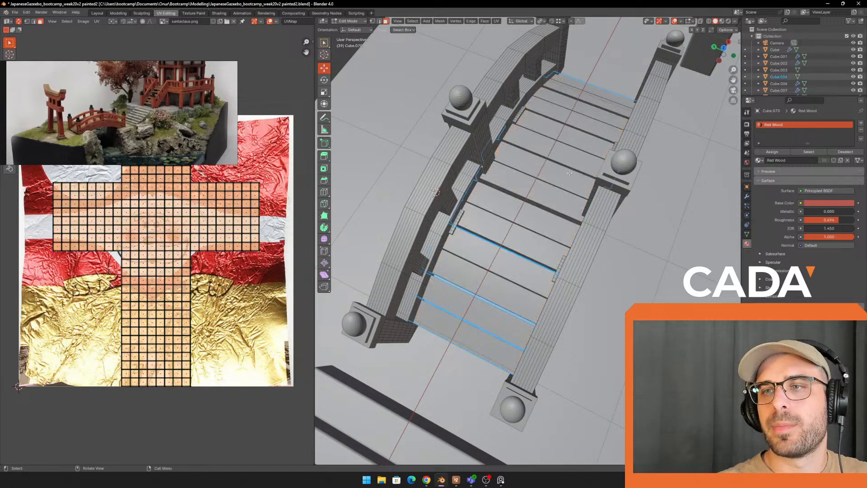
middle_click_drag(563, 190, 567, 170)
key("Tab")
left_click(536, 194)
middle_click_drag(515, 197, 584, 201)
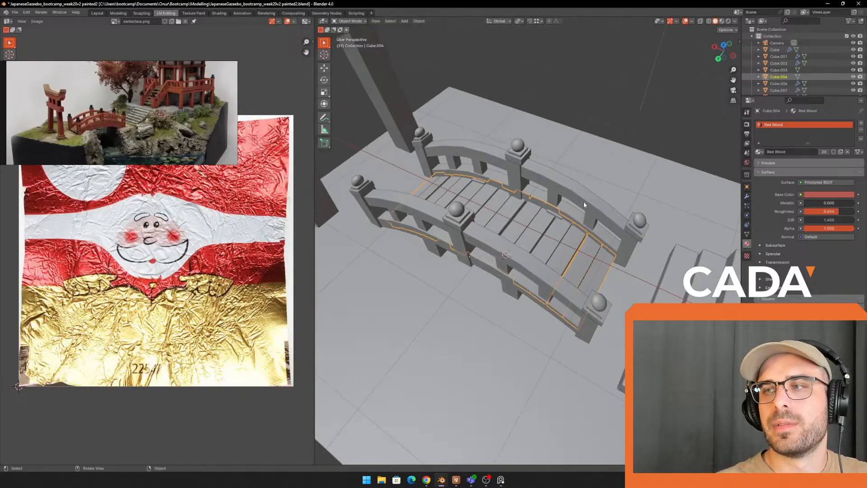
Step: Switch to rendered shading and assign the Brown Wood material to the separated deck planks
left_click(747, 123)
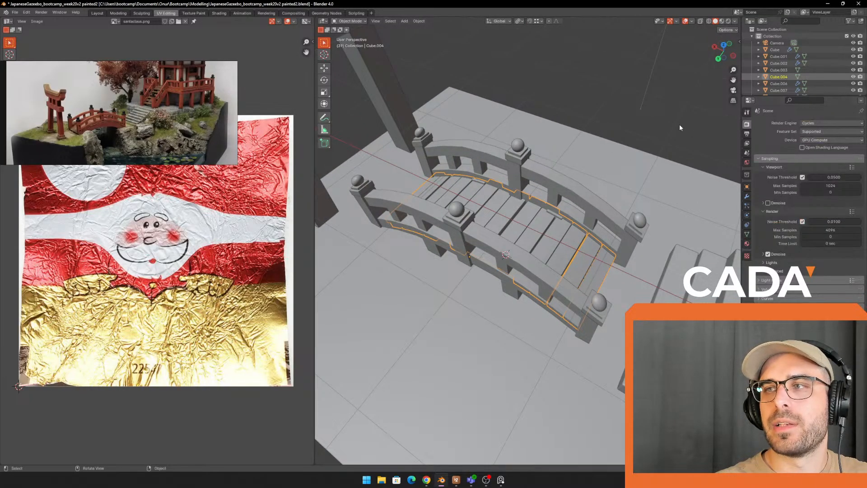
mouse_move(601, 125)
middle_mouse_down()
mouse_move(585, 129)
mouse_move(559, 116)
middle_mouse_up()
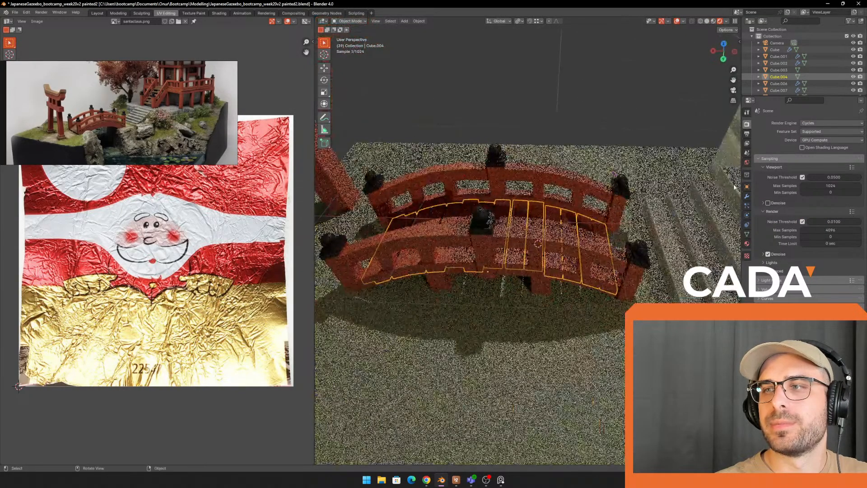
left_click(747, 243)
left_click(760, 152)
type("br")
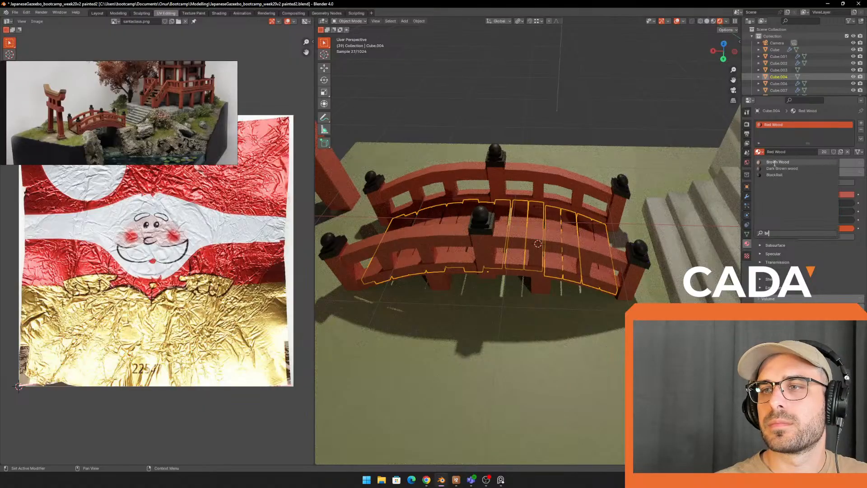
left_click(777, 162)
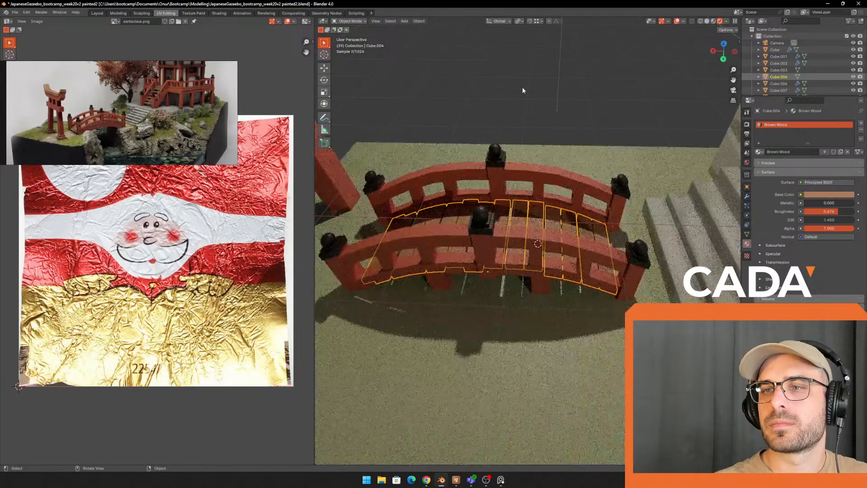
middle_click_drag(522, 86, 587, 258)
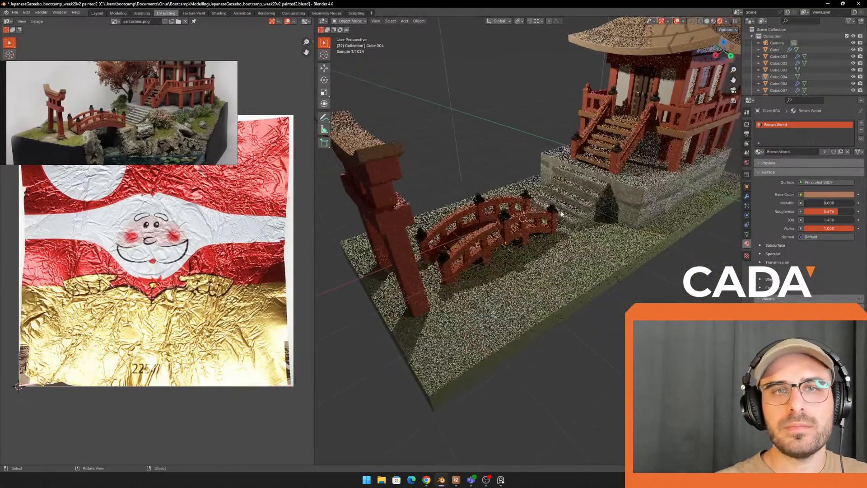
Step: Unwrap all faces of the green ground slab with Smart UV Project, using Scale to Bounds
left_click(583, 262)
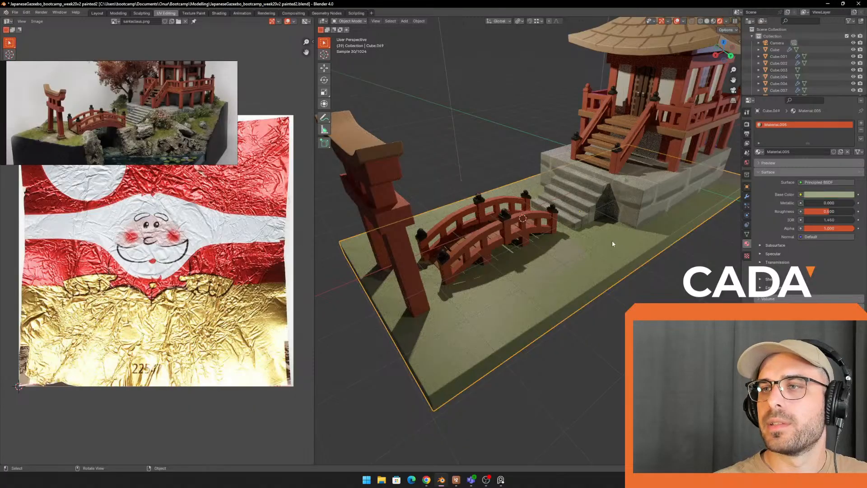
middle_click_drag(583, 216, 542, 149)
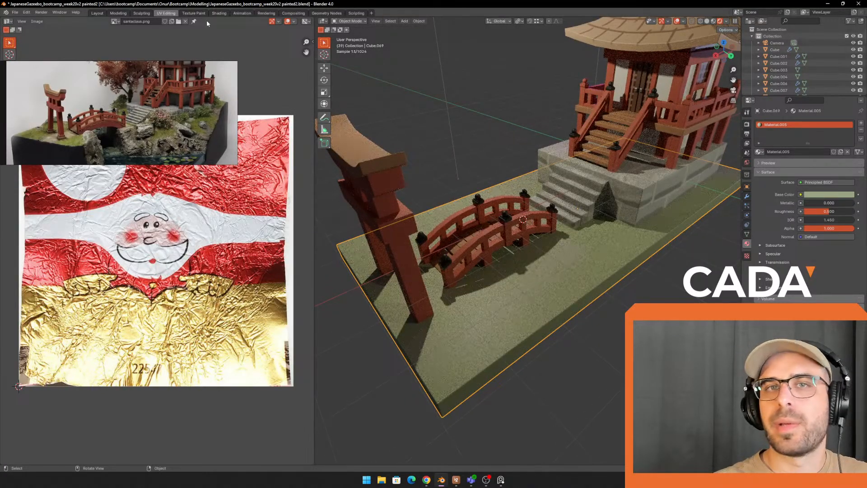
key("Tab")
key("a")
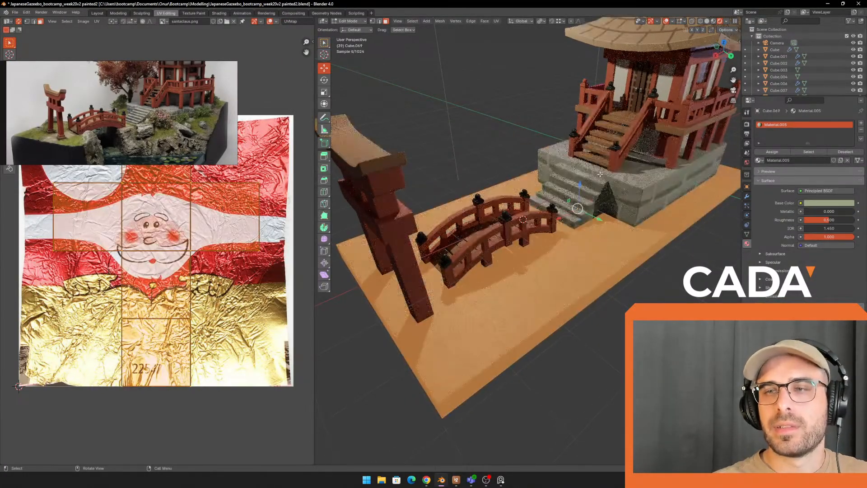
key("u")
left_click(588, 173)
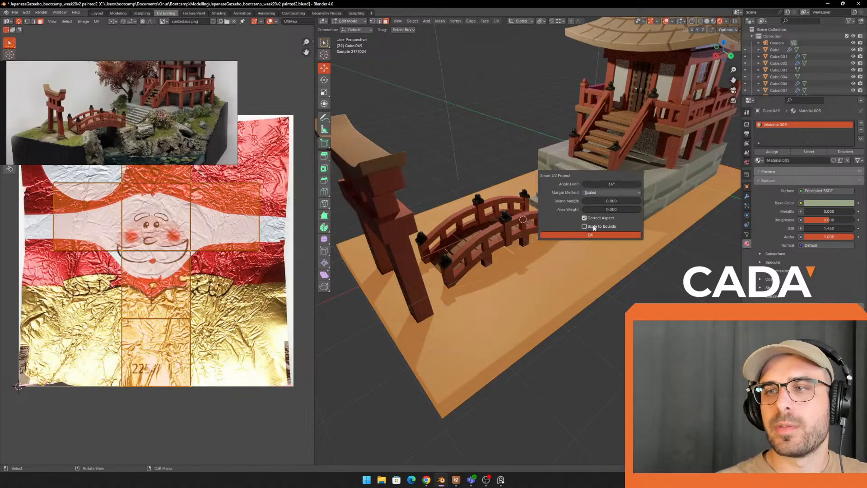
left_click(596, 228)
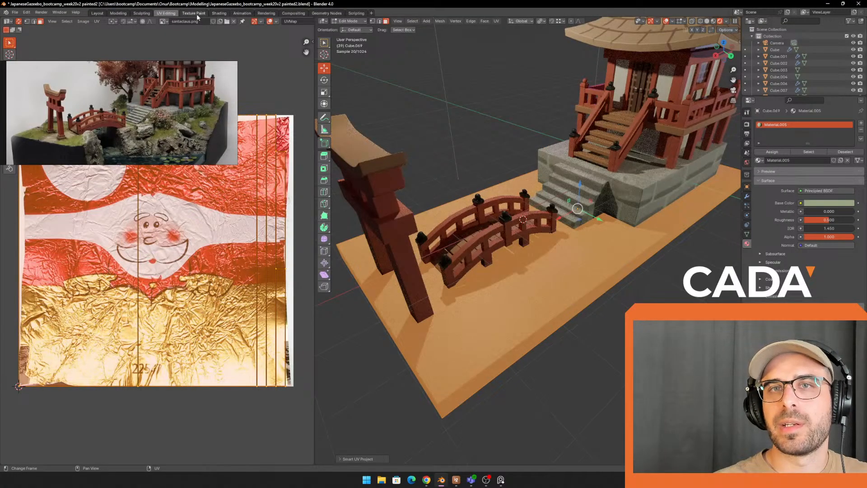
Step: Switch to the Texture Paint workspace and bring the ground slab into view for painting
key("ctrl+Page_Down")
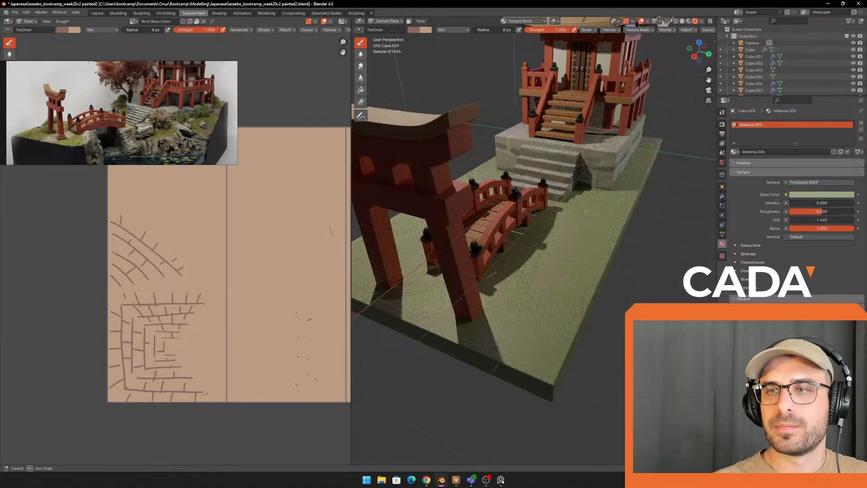
middle_click_drag(664, 179, 648, 177)
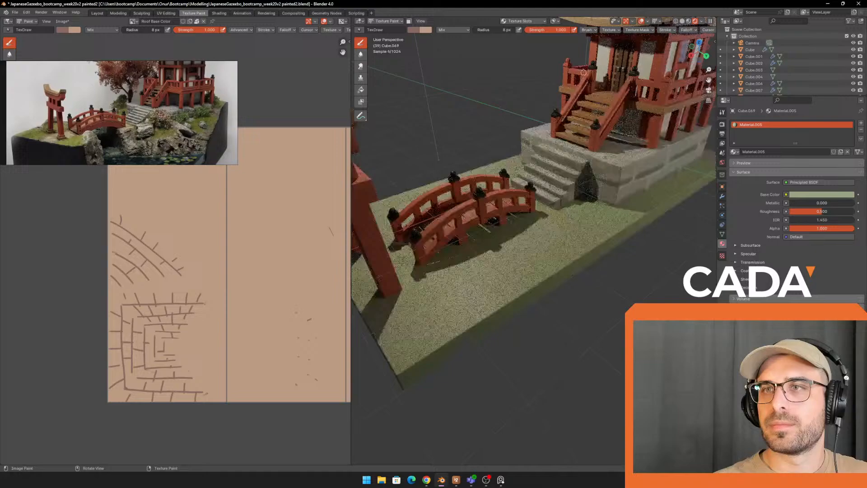
left_click(533, 23)
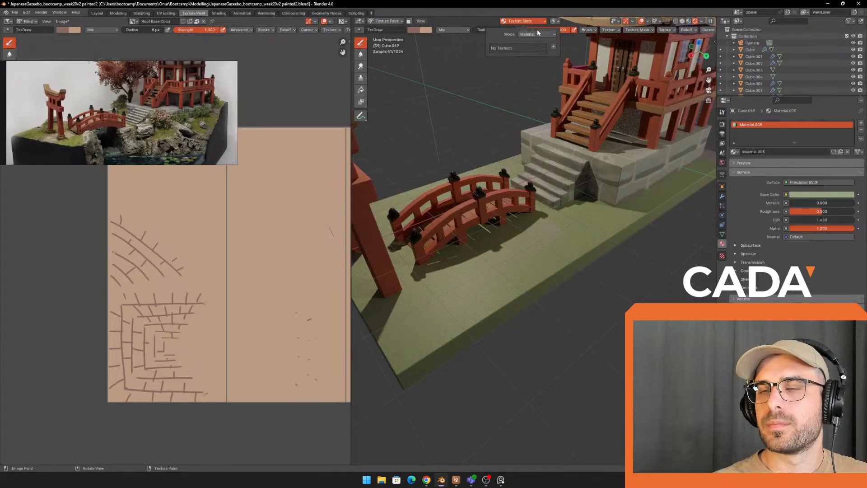
left_click(553, 46)
left_click(558, 53)
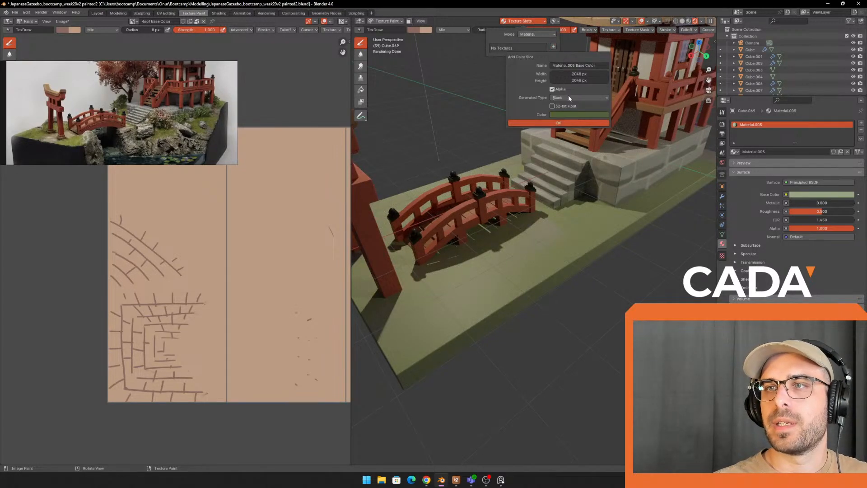
Step: Copy the green base colour from the ground slab's material
left_click(829, 193)
left_click(829, 194)
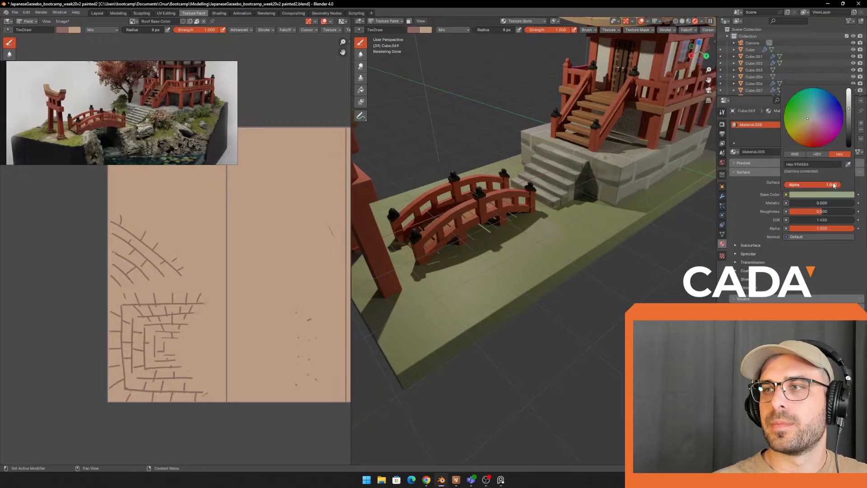
key("ctrl+c")
Step: Start adding a Base Color paint slot to the ground slab's material and open its fill colour
left_click(533, 21)
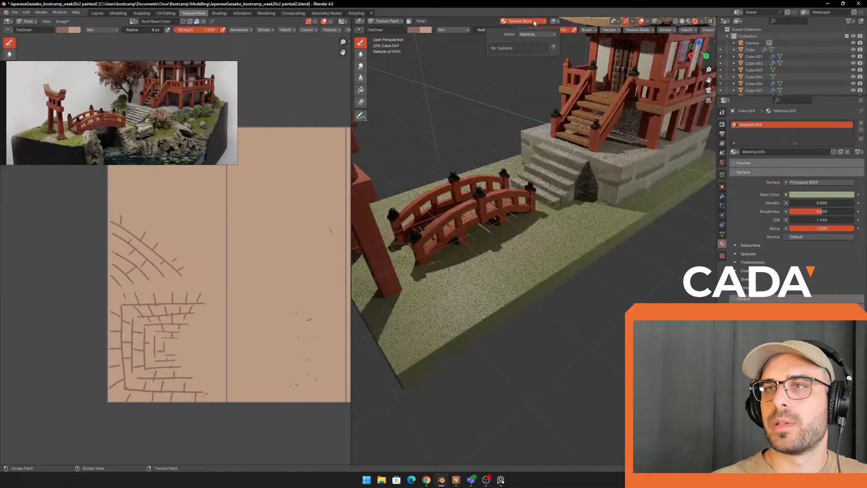
left_click(553, 46)
left_click(558, 53)
left_click(583, 115)
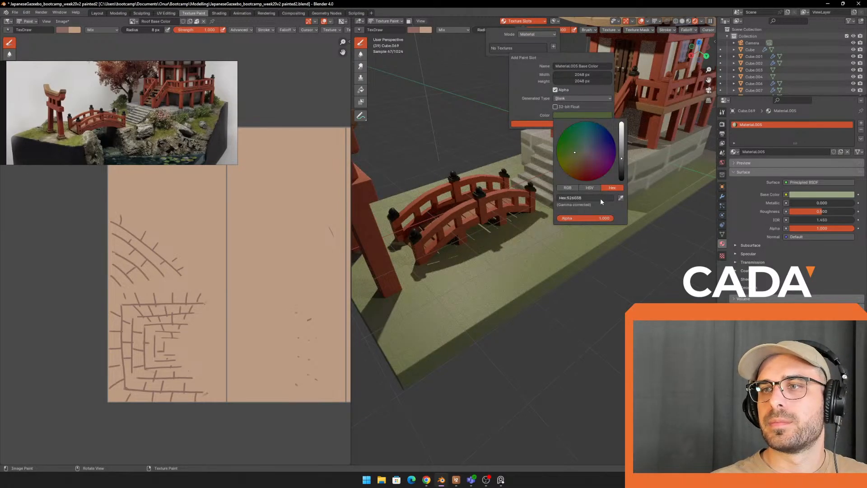
Step: Add a 2048 × 2048 px Base Color paint slot for the ground, filled with the ground's light green
key("Return")
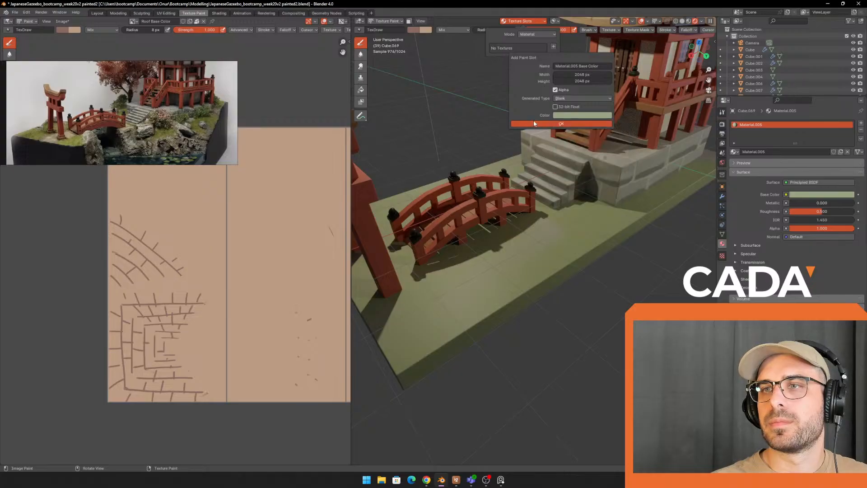
left_click(533, 121)
middle_click_drag(533, 121, 535, 244)
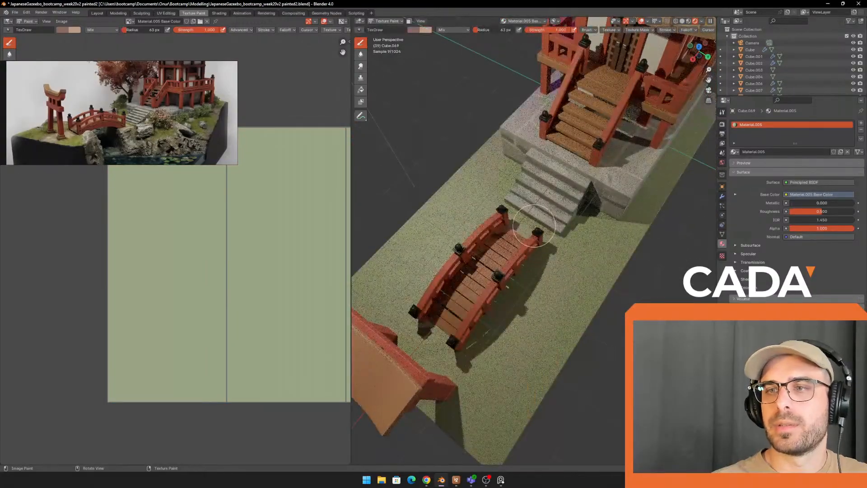
Step: Set the brush radius to 24 px and swap the primary and secondary brush colours
key("f")
left_click(523, 221)
key("x")
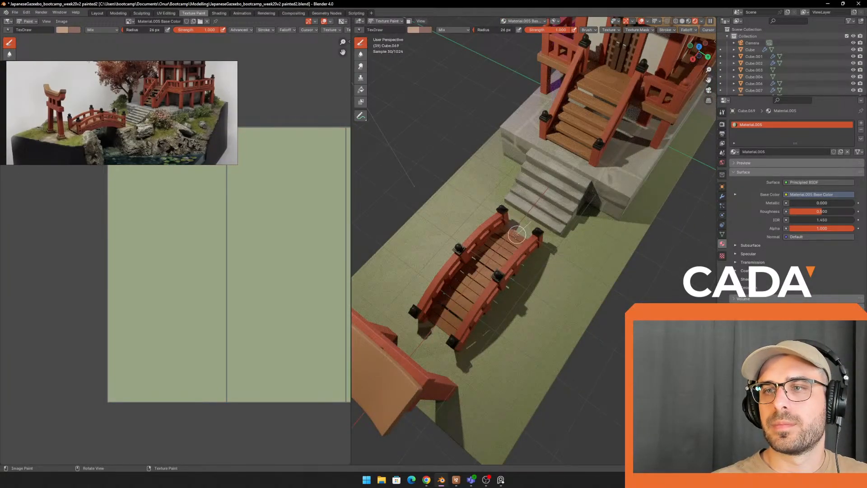
Step: Try painting tan strokes on the ground beside the bridge and the stairs
mouse_move(519, 251)
middle_mouse_down()
mouse_move(513, 245)
mouse_move(523, 218)
middle_mouse_up()
scroll(519, 251, "up", 3)
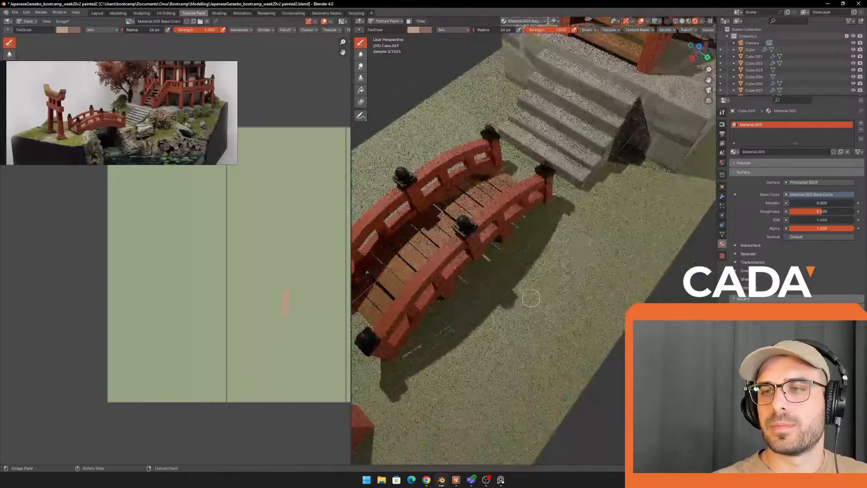
left_click_drag(470, 346, 526, 284)
Step: Switch the viewport to solid shading and undo the test strokes on the ground
left_click(683, 21)
scroll(590, 156, "down", 5)
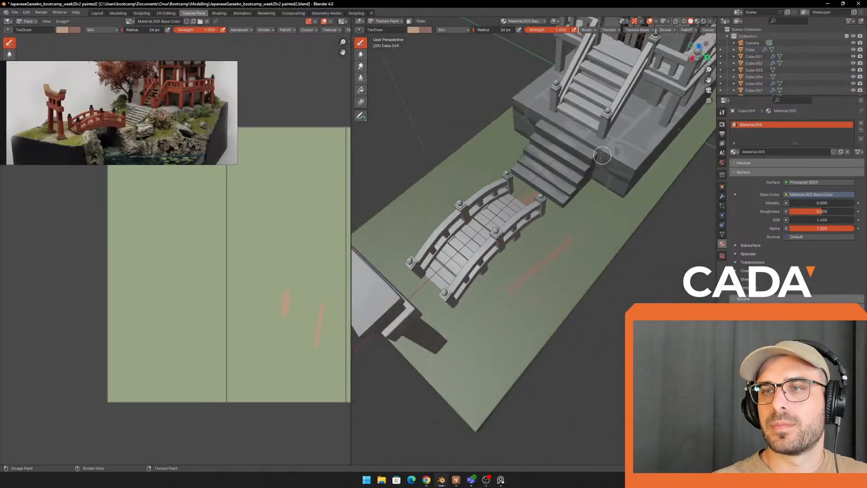
scroll(589, 156, "up", 1)
middle_click_drag(573, 158, 587, 182)
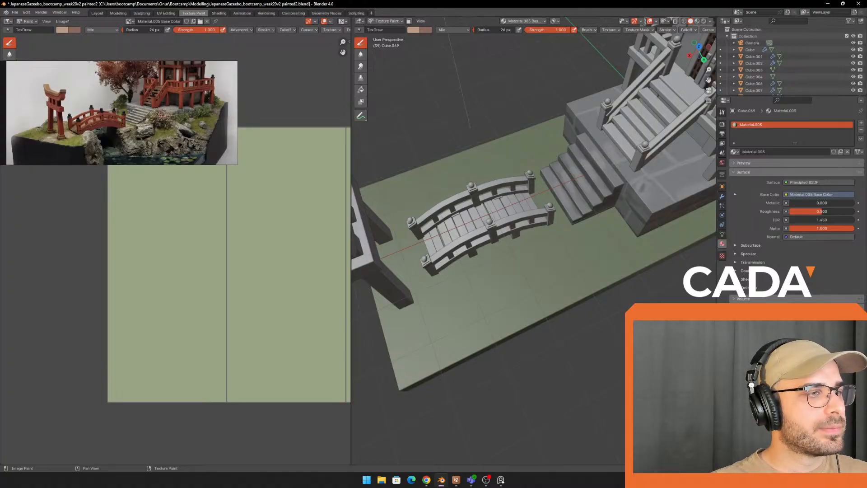
middle_click_drag(479, 172, 435, 175)
Step: Paint a tan dirt path on the ground from the gate, under the bridge, to the stone stairs with a radius of about 55 px
key("f")
left_click(532, 215)
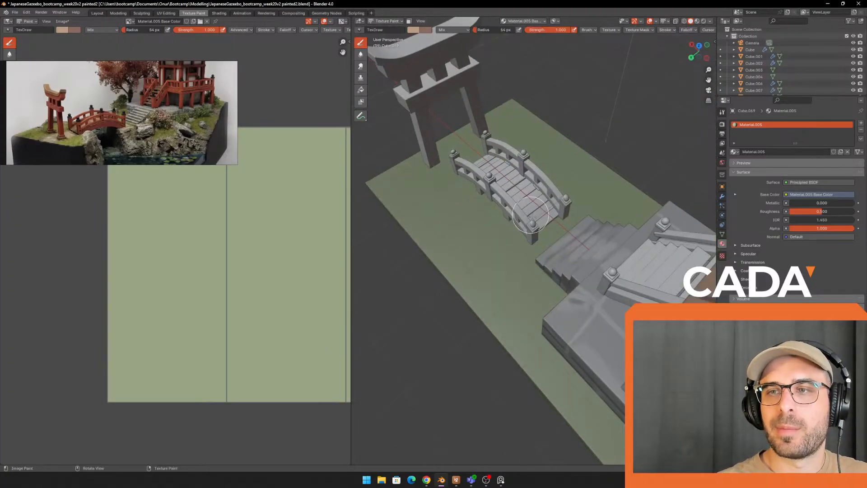
left_click_drag(551, 233, 566, 250)
mouse_move(509, 210)
middle_mouse_down()
mouse_move(475, 209)
mouse_move(518, 276)
middle_mouse_up()
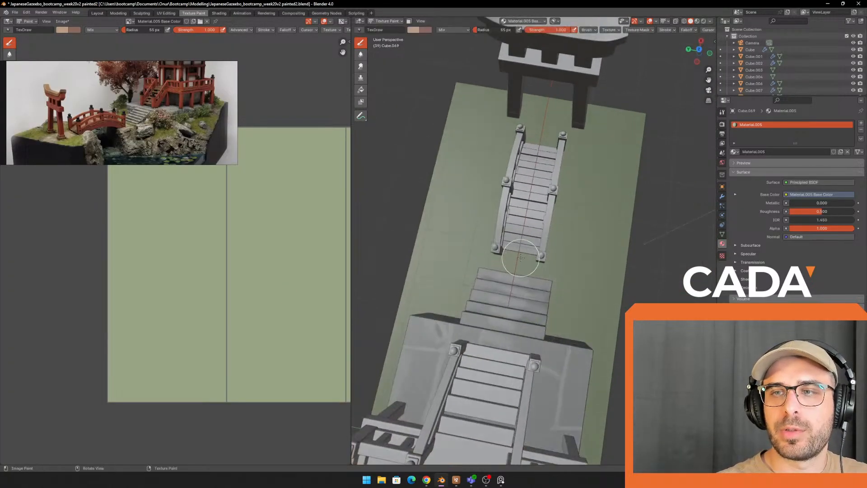
mouse_move(528, 161)
left_mouse_down()
mouse_move(549, 73)
mouse_move(517, 278)
left_mouse_up()
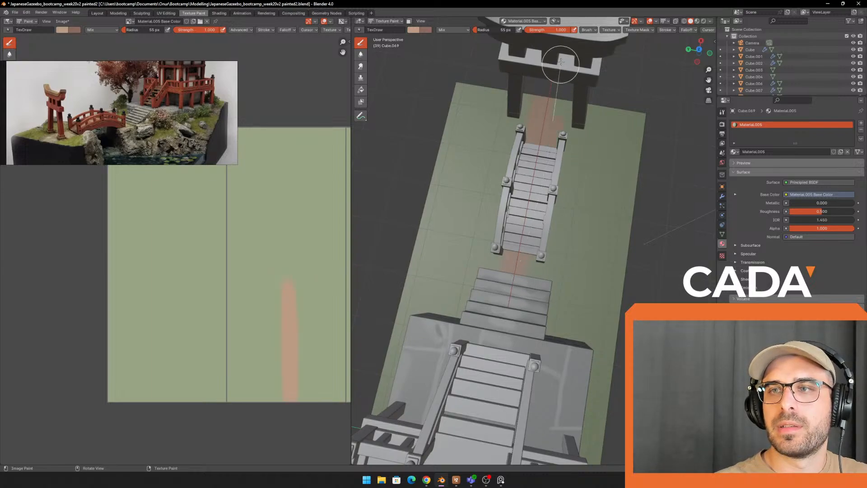
left_click_drag(561, 77, 562, 145)
Step: Set the brush radius to 28 px for working on the path at the gate
middle_click_drag(561, 145, 496, 133)
scroll(564, 195, "up", 4)
middle_click_drag(630, 217, 578, 202)
key("f")
left_click(549, 206)
scroll(478, 181, "up", 3)
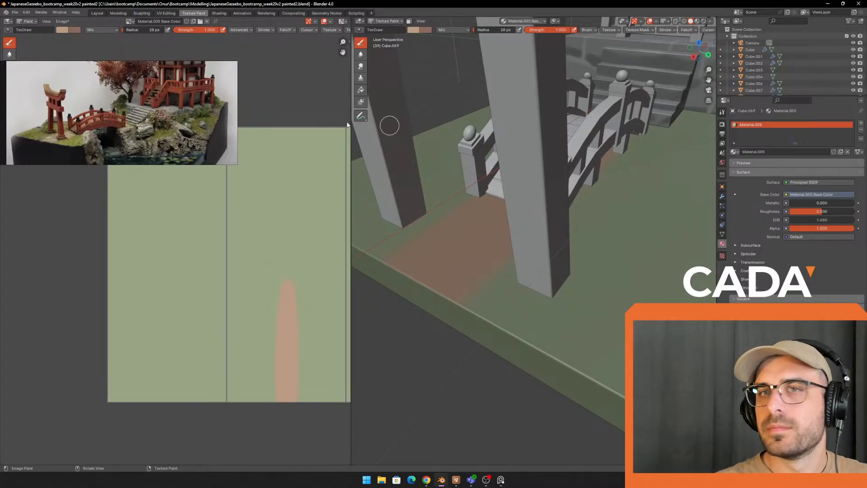
left_click(72, 31)
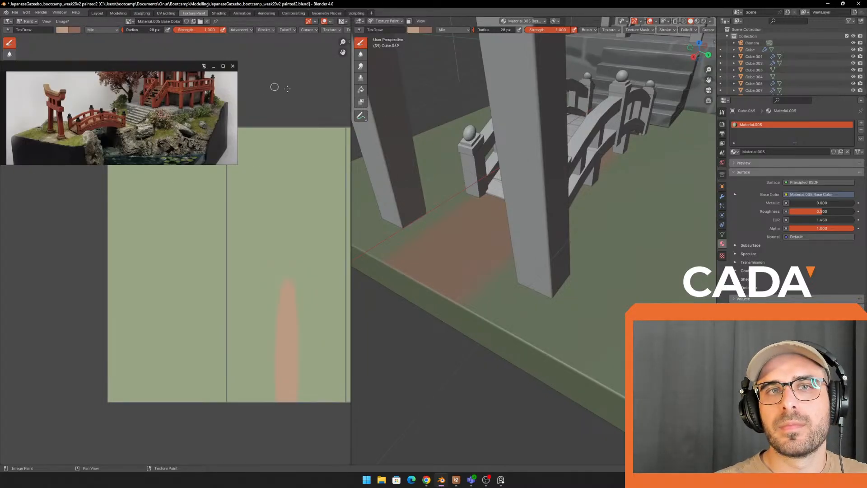
Step: Enlarge the brush and move the reference picture aside, clear of the texture image
key("f")
left_click(547, 192)
right_click_drag(189, 92, 47, 150)
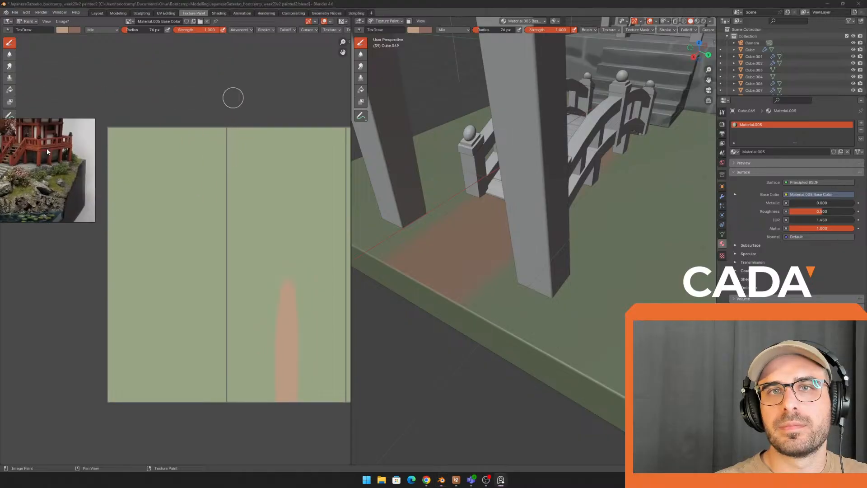
Step: Lower the brush strength to 0.087 and turn off Stabilize Stroke
mouse_move(193, 32)
left_mouse_down()
mouse_move(154, 32)
mouse_move(178, 31)
left_mouse_up()
scroll(266, 95, "down", 4)
scroll(257, 63, "up", 1)
left_click(262, 32)
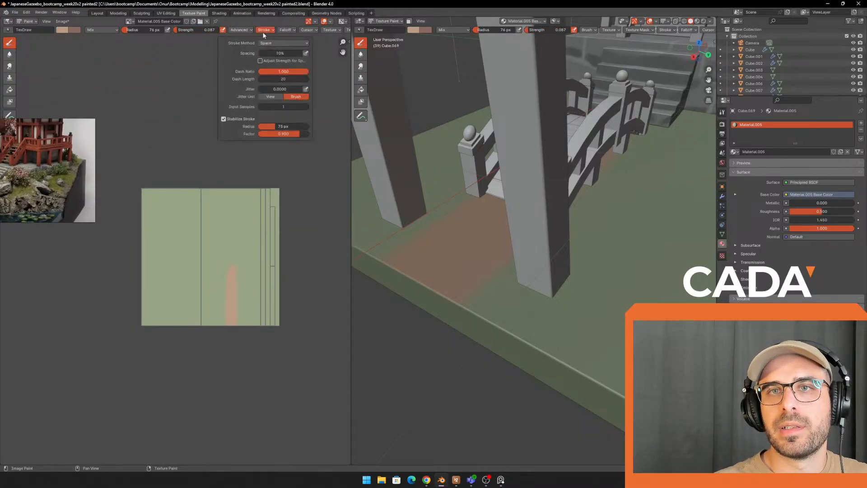
left_click(246, 119)
Step: Lightly tint the grass around the bridge with tan, using brush radii of 113 px and 89 px
scroll(533, 169, "down", 5)
mouse_move(533, 169)
middle_mouse_down()
mouse_move(573, 173)
mouse_move(514, 195)
middle_mouse_up()
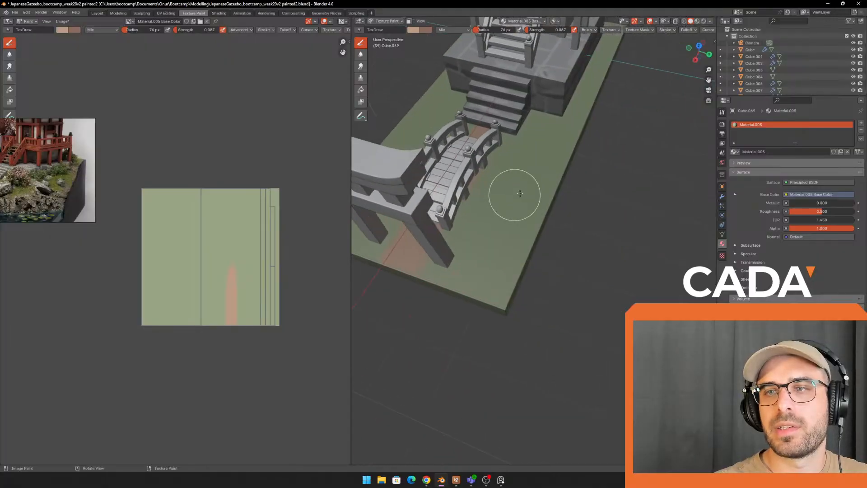
key("f")
left_click(527, 194)
middle_click_drag(500, 151, 538, 149)
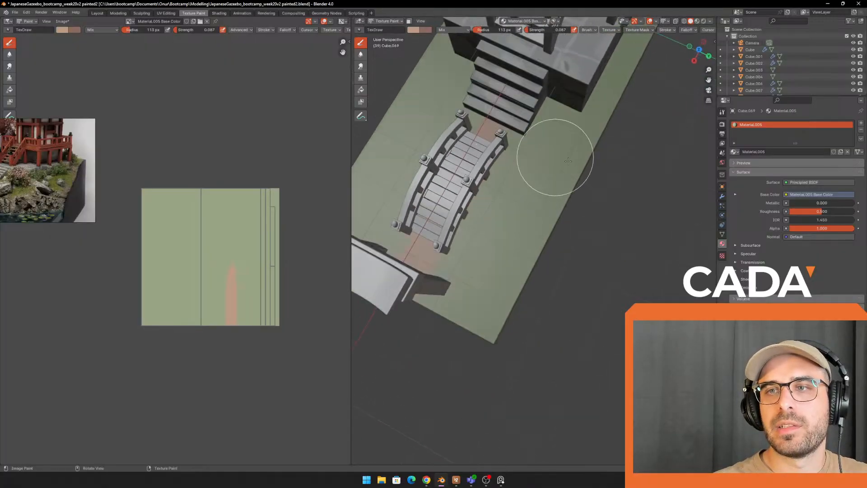
mouse_move(558, 205)
middle_mouse_down()
mouse_move(562, 219)
mouse_move(592, 225)
middle_mouse_up()
key("f")
left_click(533, 169)
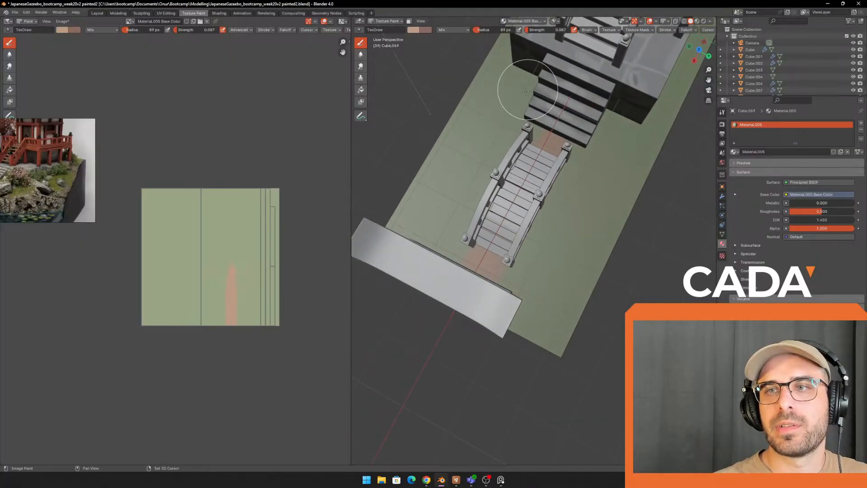
Step: Blend faint tan over the grass around the pagoda and bridge with a 171 px brush radius
middle_click_drag(527, 89, 484, 180, "shift")
key("f")
left_click(504, 122)
middle_click_drag(502, 123, 524, 124)
middle_click_drag(454, 140, 526, 108)
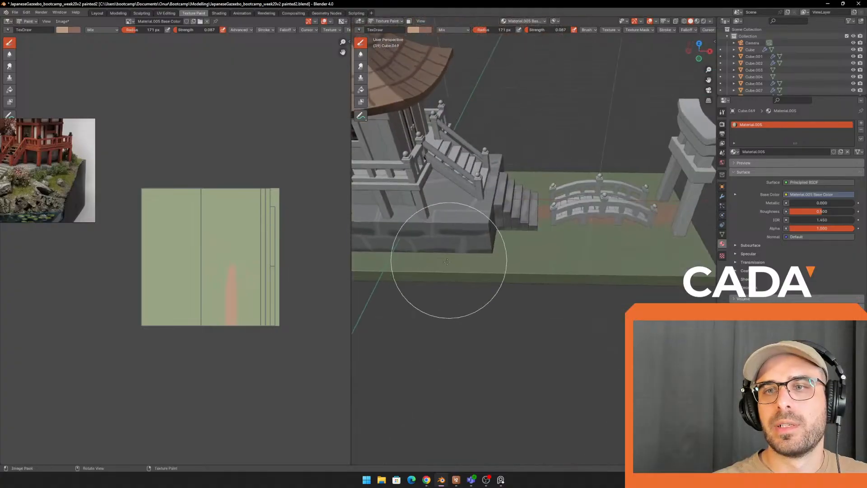
mouse_move(420, 265)
middle_mouse_down("shift")
mouse_move(617, 232)
mouse_move(527, 222)
mouse_move(600, 228)
middle_mouse_up("shift")
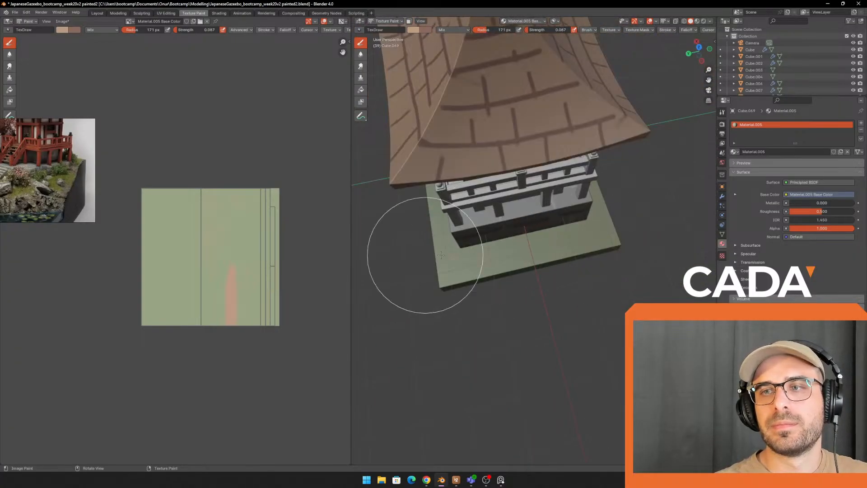
mouse_move(422, 267)
middle_mouse_down()
mouse_move(525, 223)
mouse_move(500, 234)
mouse_move(513, 135)
middle_mouse_up()
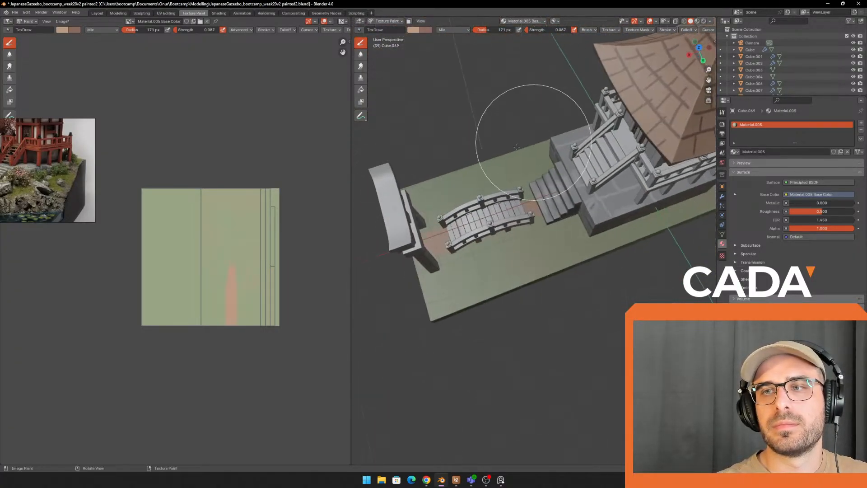
Step: Change the primary brush colour to a bright yellow-green, trying green and olive tones on the ground along the way
left_click(60, 29)
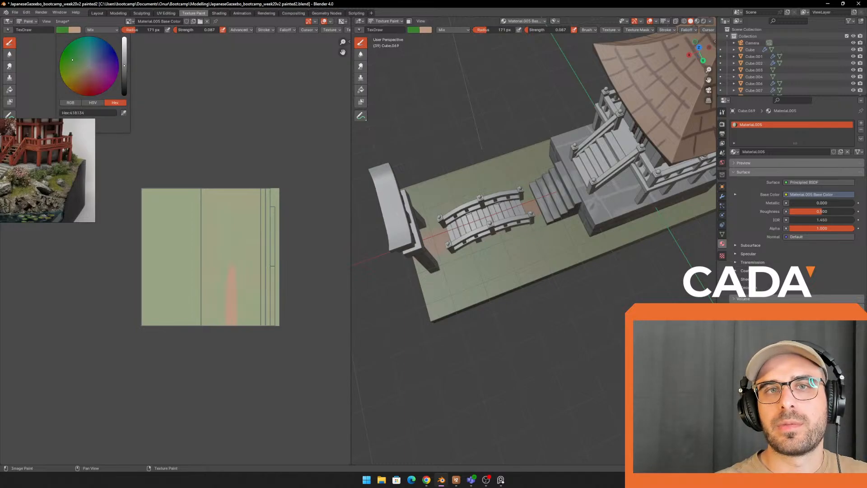
scroll(99, 72, "down", 2)
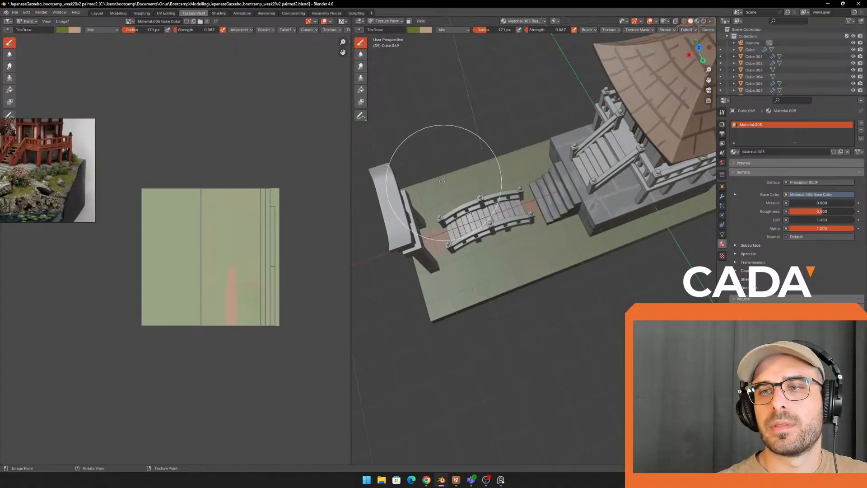
left_click(63, 31)
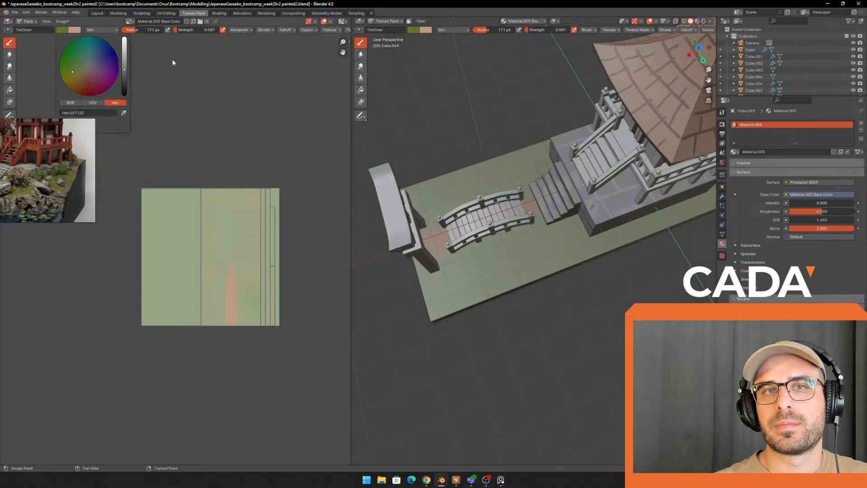
left_click_drag(126, 69, 126, 52)
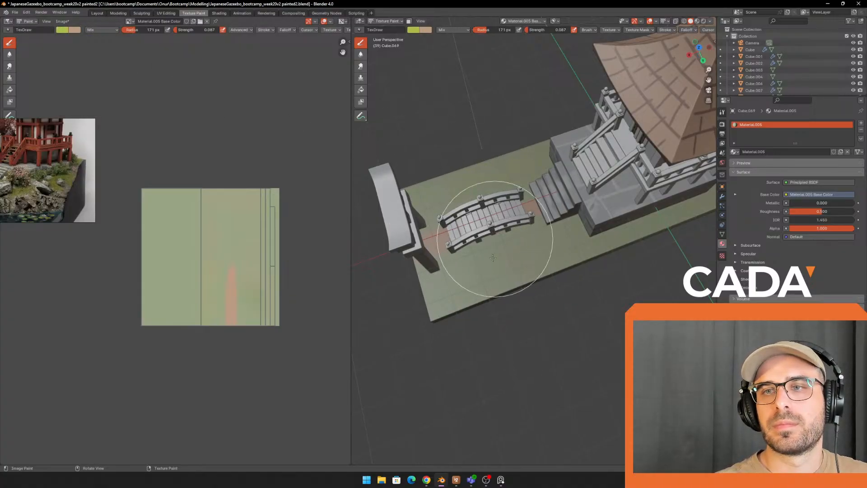
Step: Paint soft yellow-green patches over the ground with the 171 px brush and preview them in rendered shading
middle_click_drag(548, 289, 542, 277)
mouse_move(508, 207)
middle_mouse_down()
mouse_move(495, 289)
mouse_move(421, 293)
mouse_move(639, 310)
mouse_move(527, 242)
middle_mouse_up()
mouse_move(464, 262)
middle_mouse_down()
mouse_move(546, 271)
mouse_move(640, 54)
middle_mouse_up()
key("z")
mouse_move(634, 122)
middle_mouse_down()
mouse_move(600, 146)
mouse_move(608, 149)
middle_mouse_up()
mouse_move(514, 159)
middle_mouse_down()
mouse_move(527, 154)
mouse_move(515, 202)
middle_mouse_up()
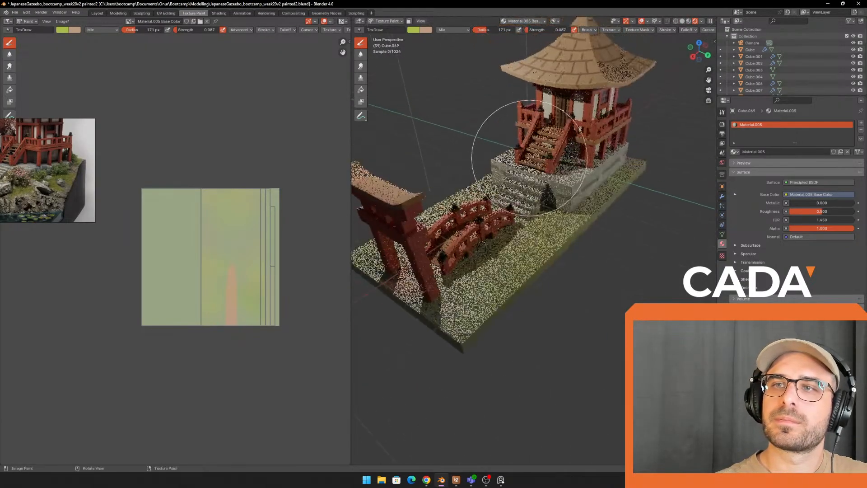
Step: Return the viewport to solid shading and set the brush radius to 52 px for the path at the gate
left_click(682, 22)
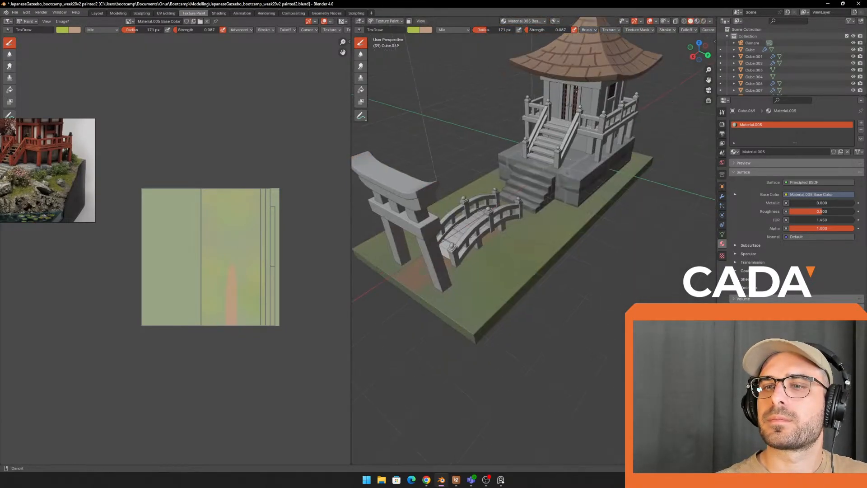
scroll(554, 171, "up", 10)
key("f")
middle_click_drag(550, 156, 515, 210, "shift")
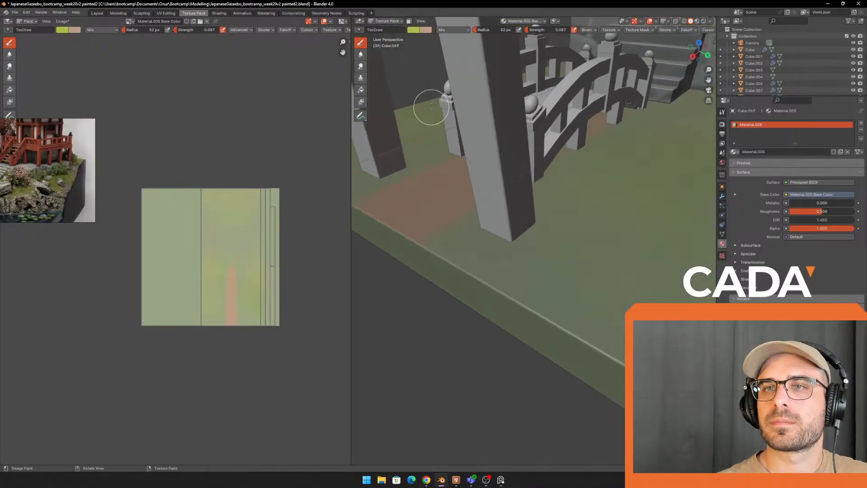
middle_click_drag(440, 103, 455, 116, "shift")
Step: Darken the primary brush colour to olive green and change the secondary colour to a muted olive-tan
left_click(65, 30)
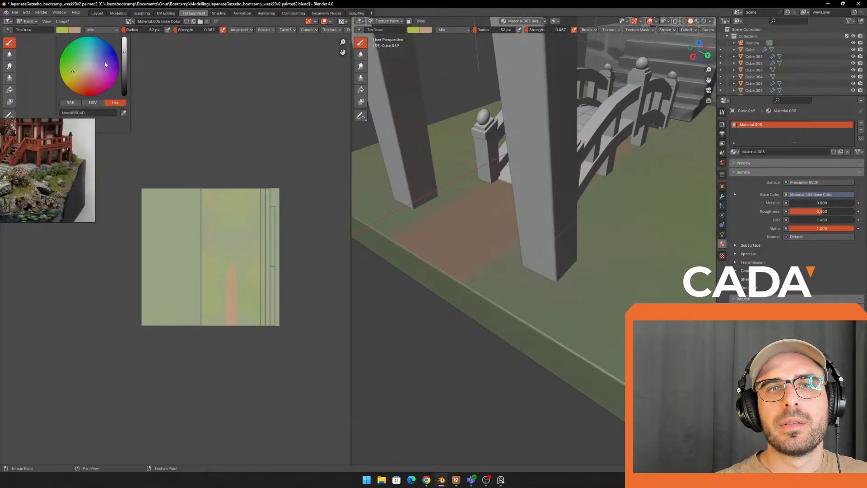
left_click_drag(123, 68, 123, 76)
left_click(76, 32)
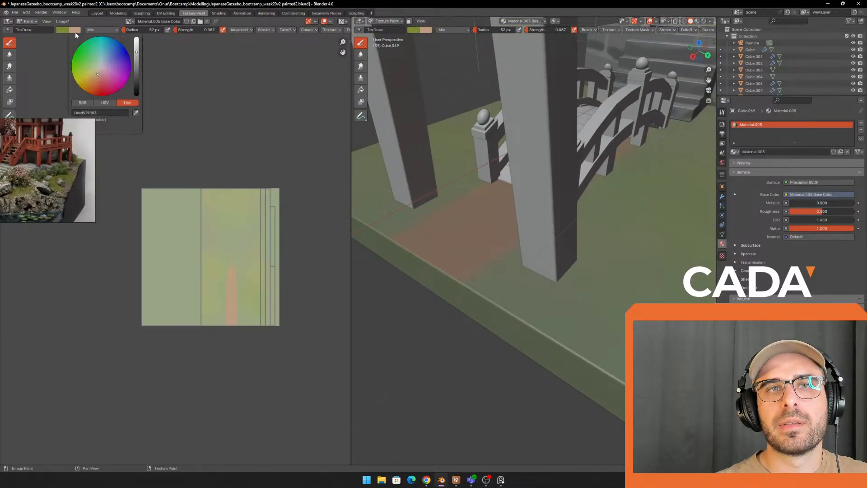
left_click_drag(136, 51, 136, 58)
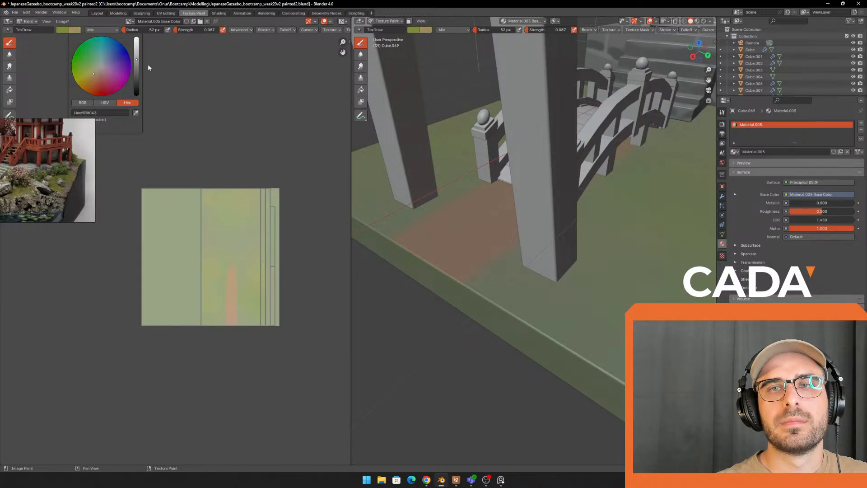
middle_click_drag(479, 147, 490, 156)
left_click(80, 32)
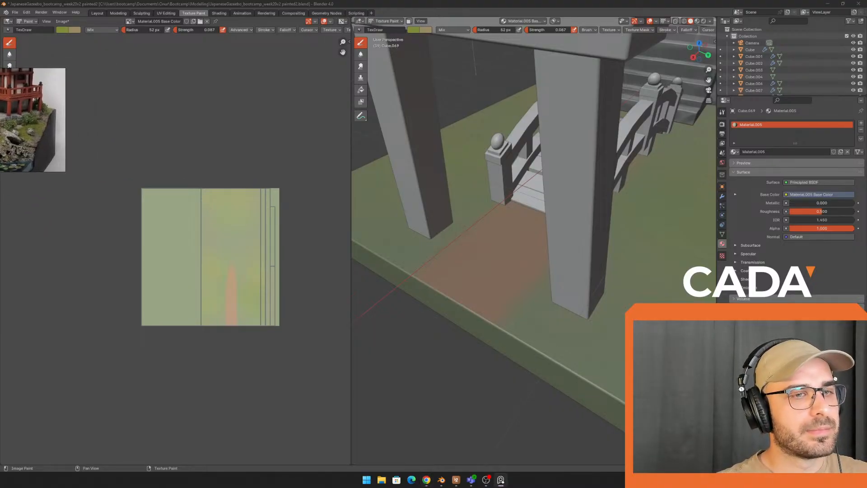
Step: Reduce the brush radius to 11 px for detailing the dirt path in front of the bridge
middle_click_drag(527, 215, 528, 235)
key("f")
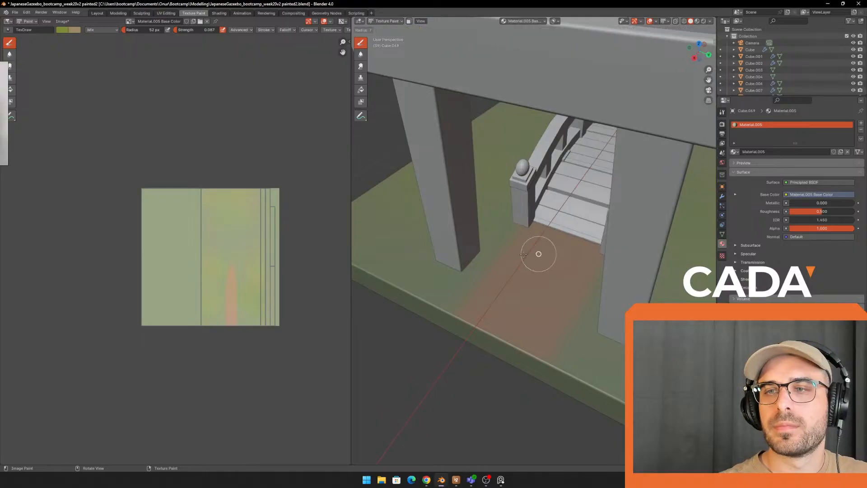
left_click(537, 256)
key("f")
left_click(532, 259)
scroll(530, 256, "up", 3)
middle_click_drag(538, 269, 584, 286, "shift")
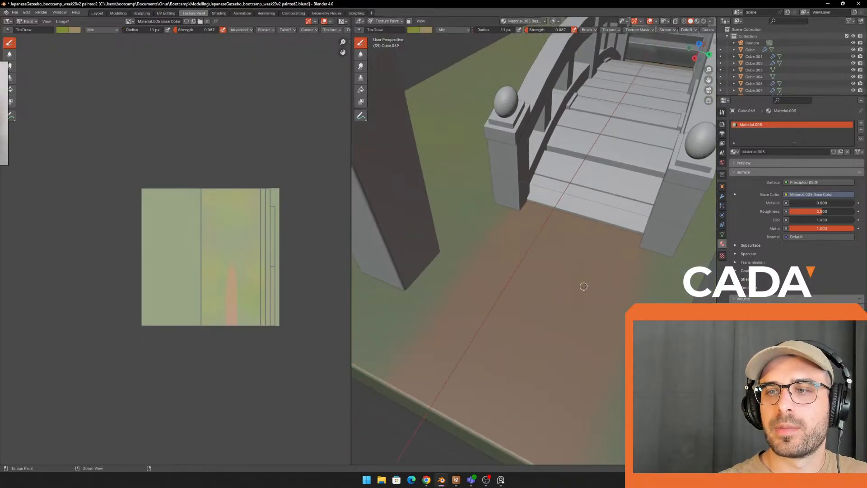
Step: Darken the secondary brush colour and set the brush radius to 30 px for the path in front of the bridge
left_click(74, 31)
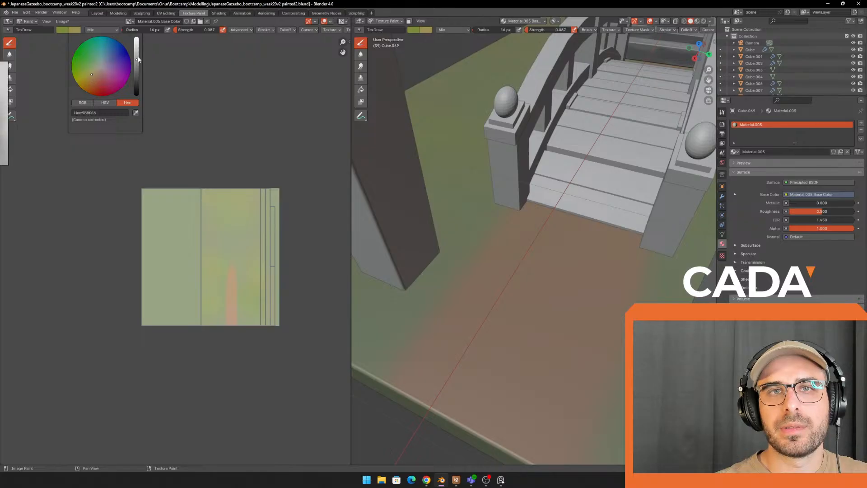
left_click_drag(137, 59, 137, 62)
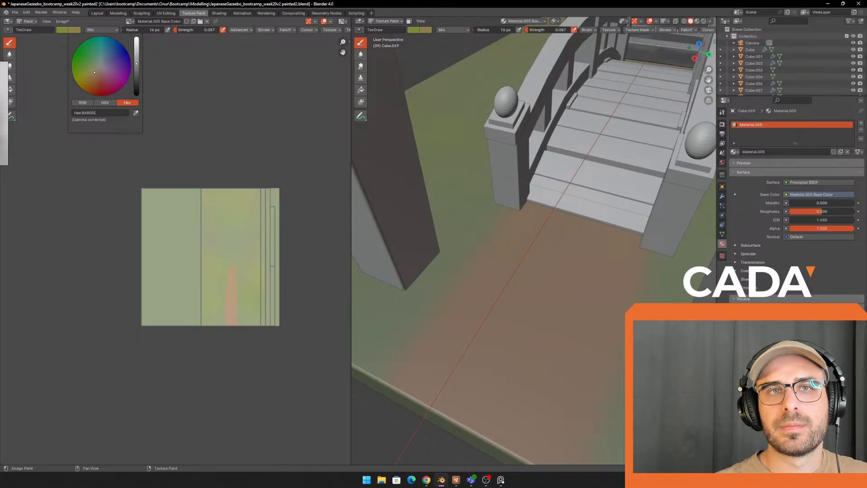
mouse_move(607, 312)
middle_mouse_down("shift")
mouse_move(498, 250)
mouse_move(525, 287)
mouse_move(510, 233)
middle_mouse_up("shift")
key("f")
left_click(553, 284)
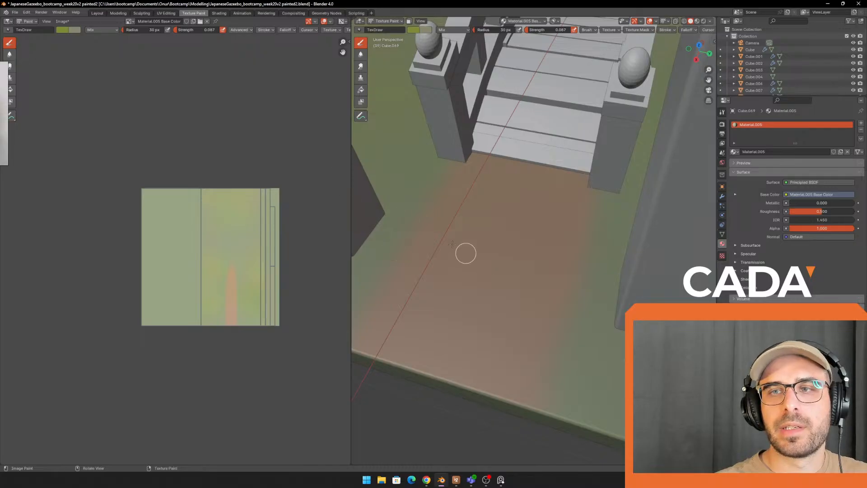
Step: Darken the secondary brush colour to a muted beige and swap it with the olive primary colour
left_click(70, 30)
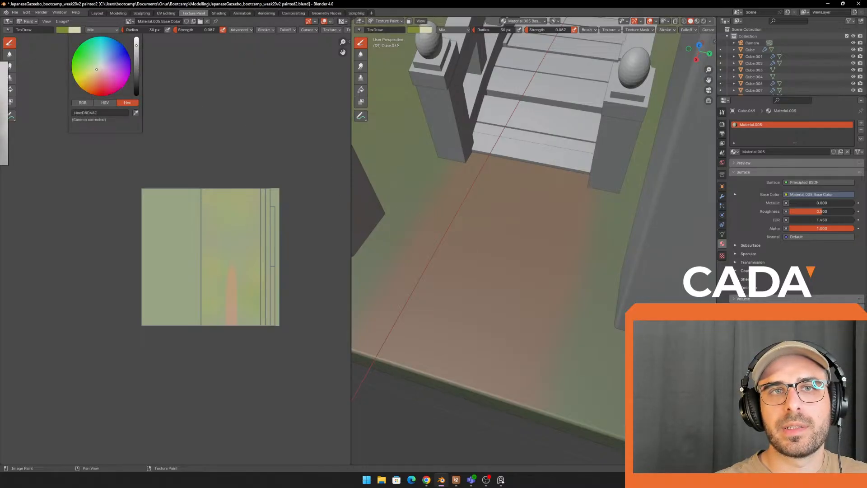
left_click_drag(137, 48, 137, 51)
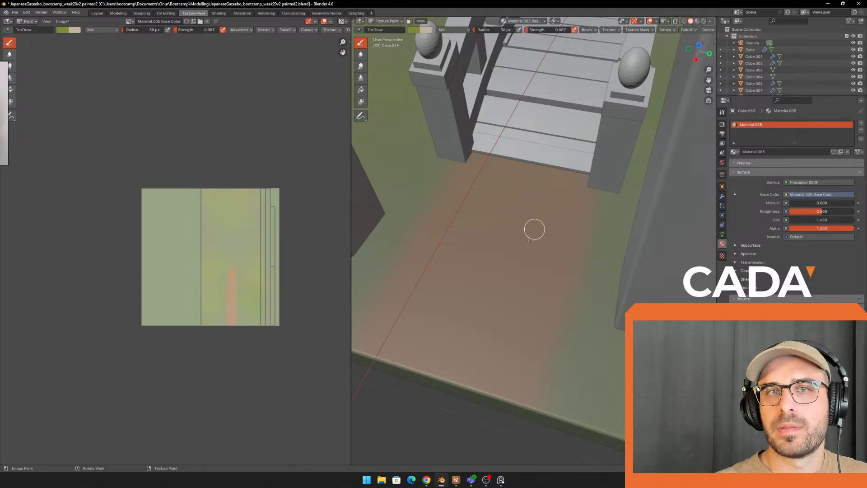
left_click(75, 30)
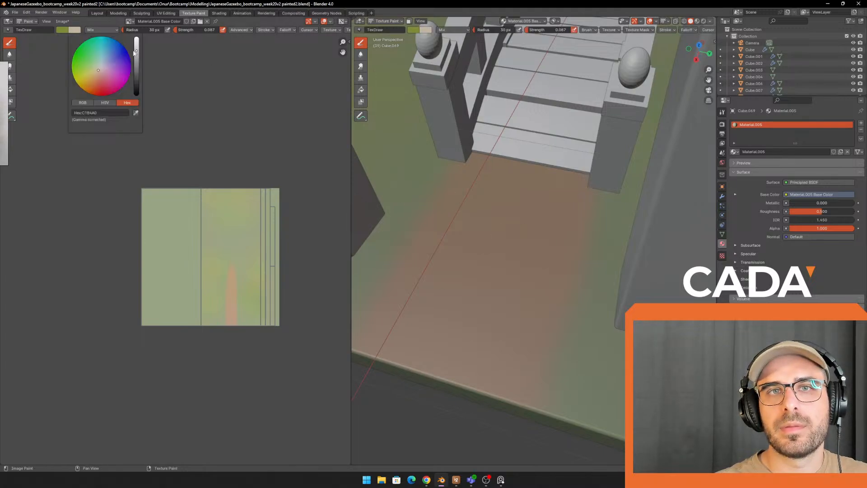
key("x")
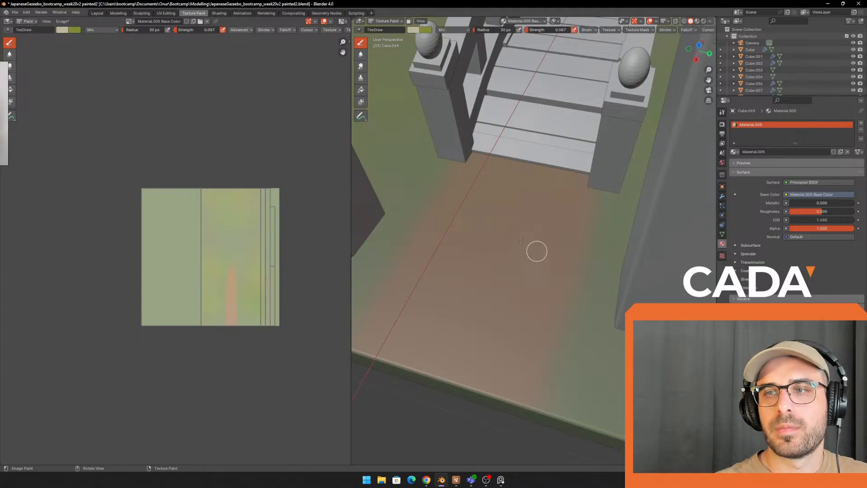
Step: Test a pale cream primary brush colour on the dirt path and settle on a dark grey-brown
left_click(66, 31)
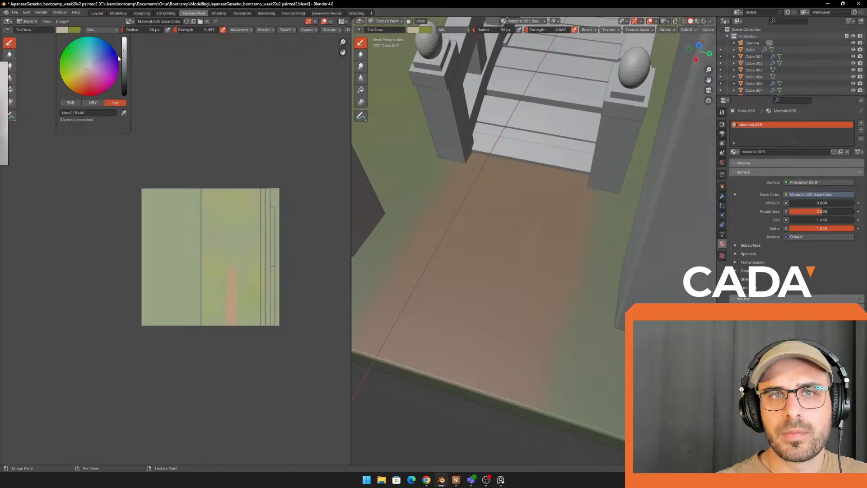
left_click_drag(127, 57, 127, 39)
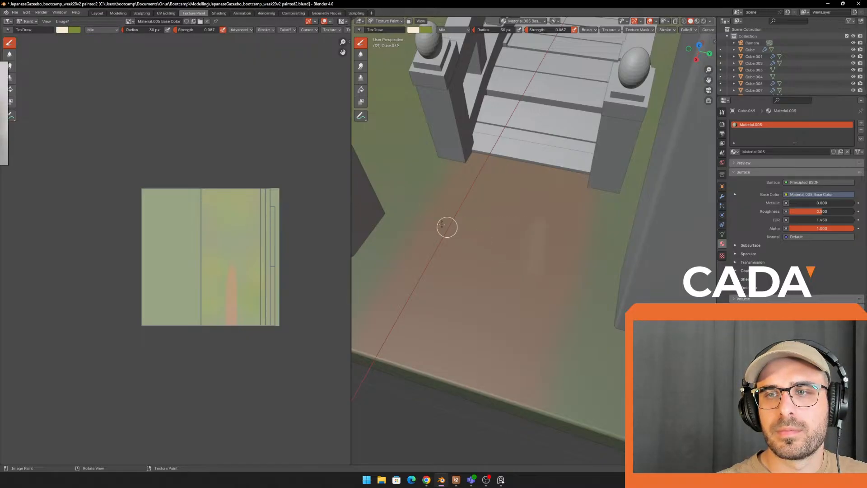
left_click(64, 30)
left_click_drag(124, 40, 124, 70)
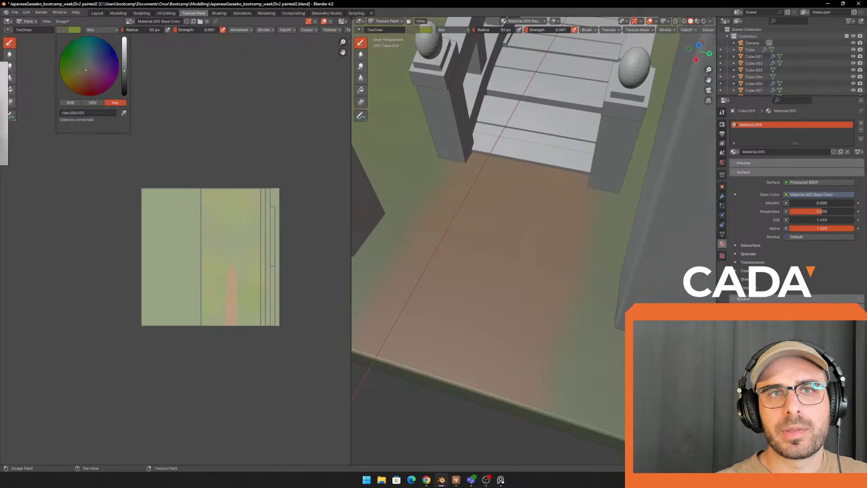
left_click(62, 31)
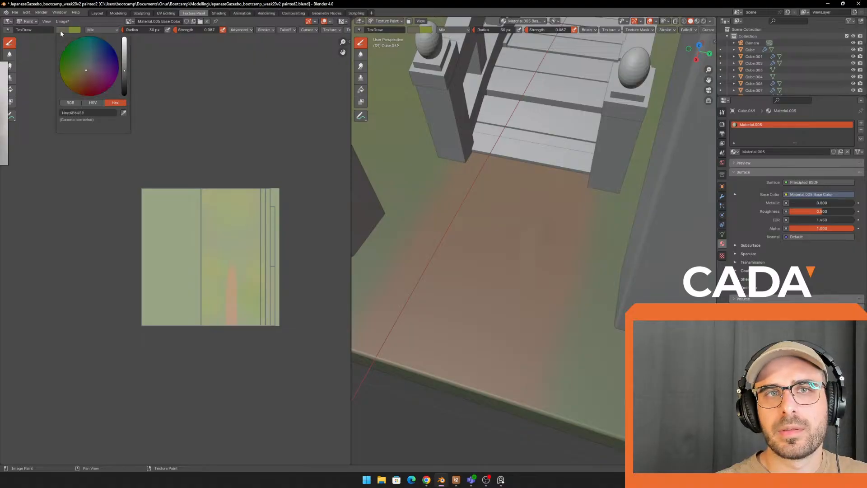
left_click_drag(124, 71, 124, 82)
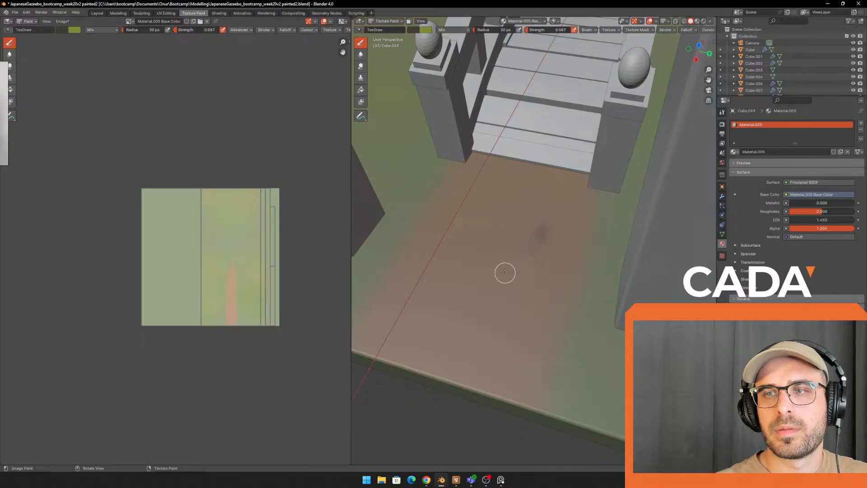
Step: Dab faint dark stains on the dirt path in front of the bridge and reduce the brush radius to 12 px
scroll(505, 273, "down", 3)
middle_click_drag(505, 273, 513, 253)
scroll(520, 267, "up", 3)
left_click_drag(601, 287, 606, 296)
scroll(605, 297, "down", 5)
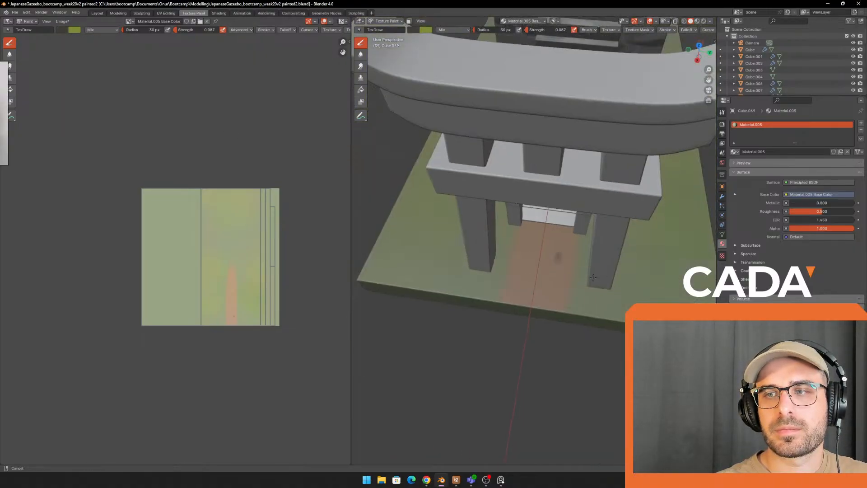
left_click(534, 255)
scroll(539, 263, "up", 2)
key("f")
left_click(543, 274)
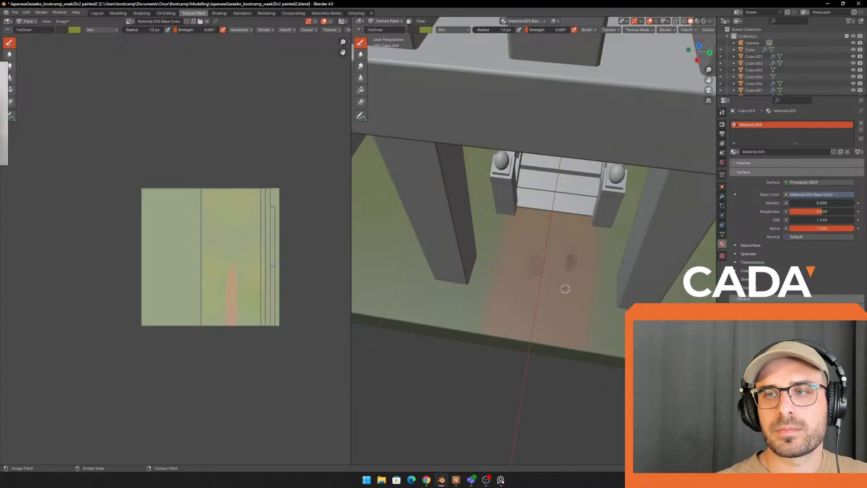
Step: Try the Airbrush stroke method with a 71 px brush radius
left_click(264, 30)
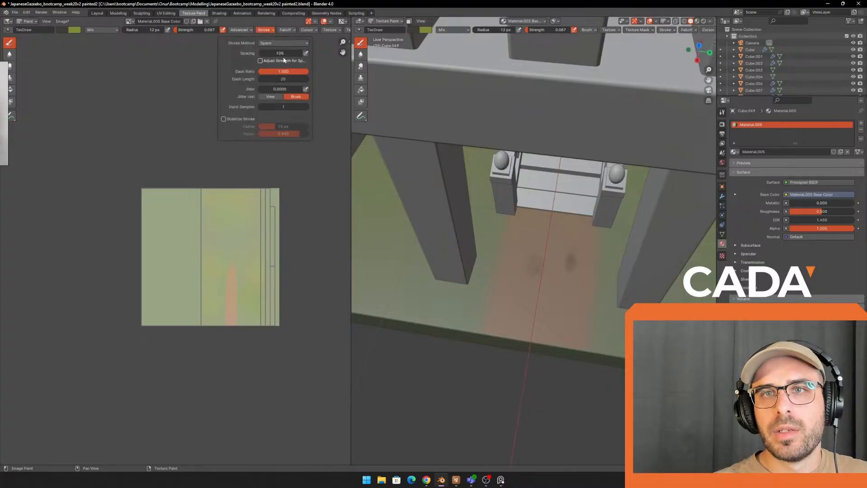
left_click(283, 42)
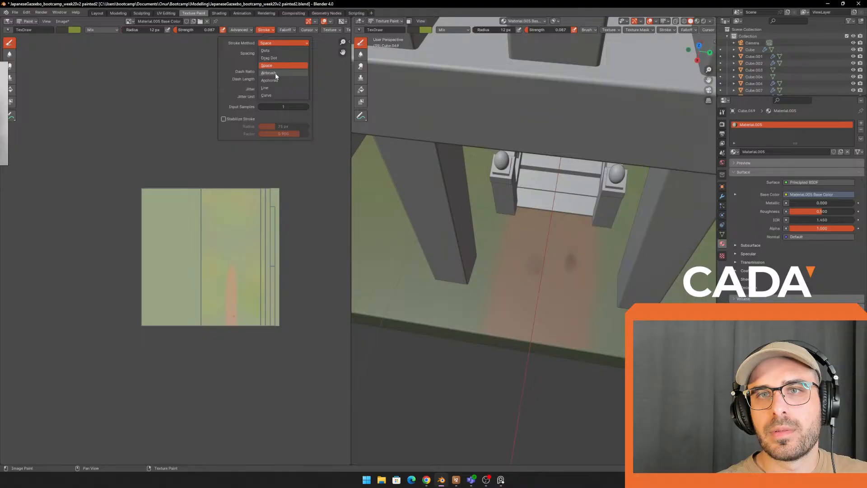
key("f")
left_click(563, 231)
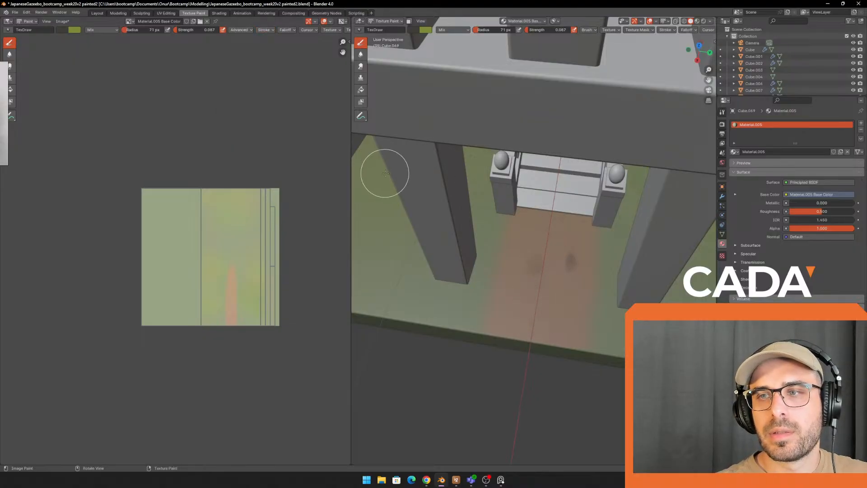
Step: Set the brush stroke method to Dots and the brush radius to 49 px
left_click(264, 30)
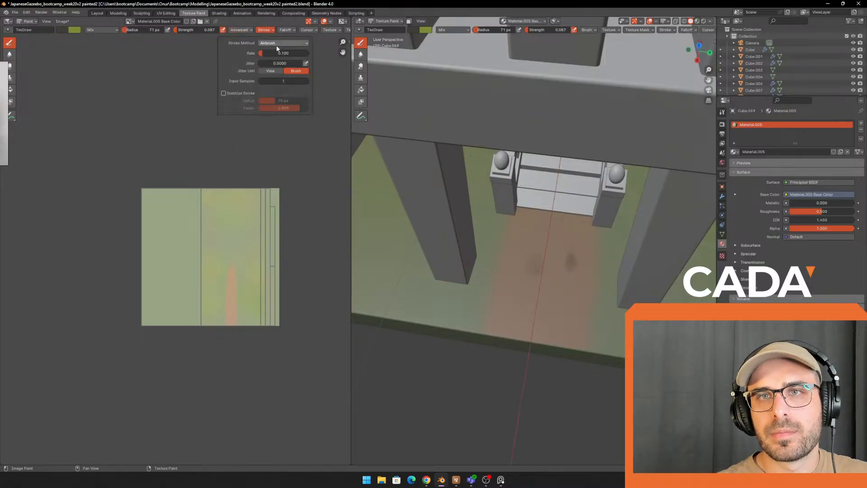
left_click(283, 43)
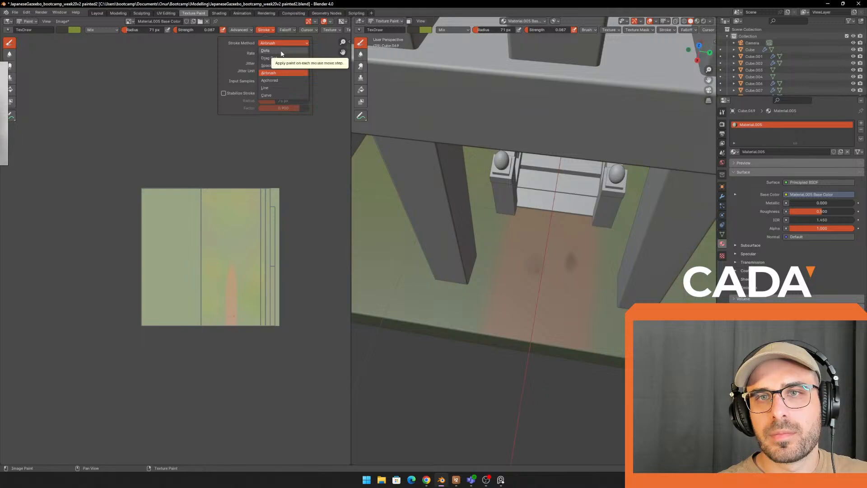
left_click(281, 50)
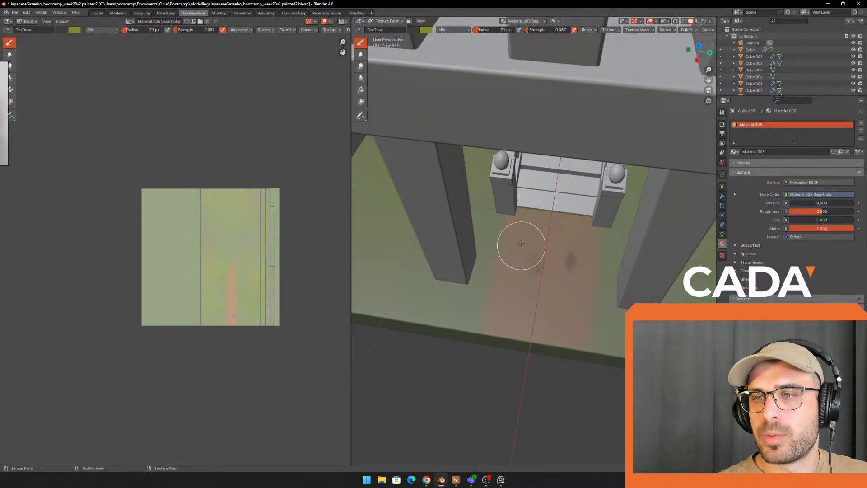
key("f")
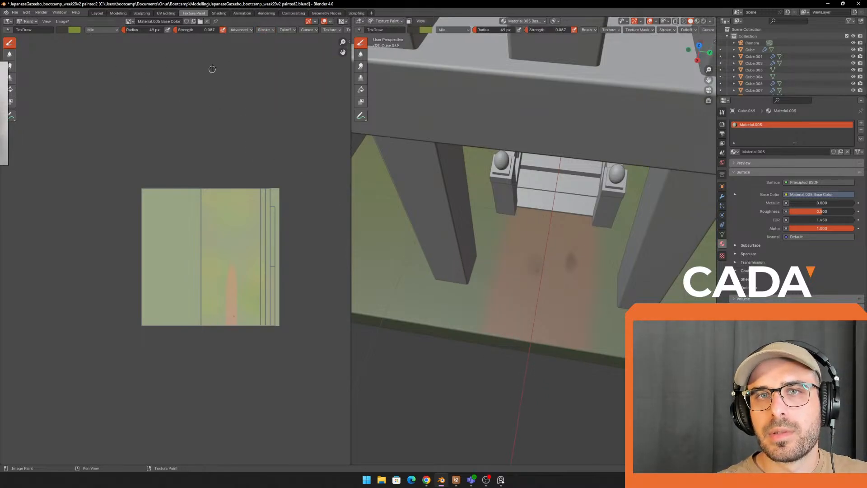
left_click(264, 29)
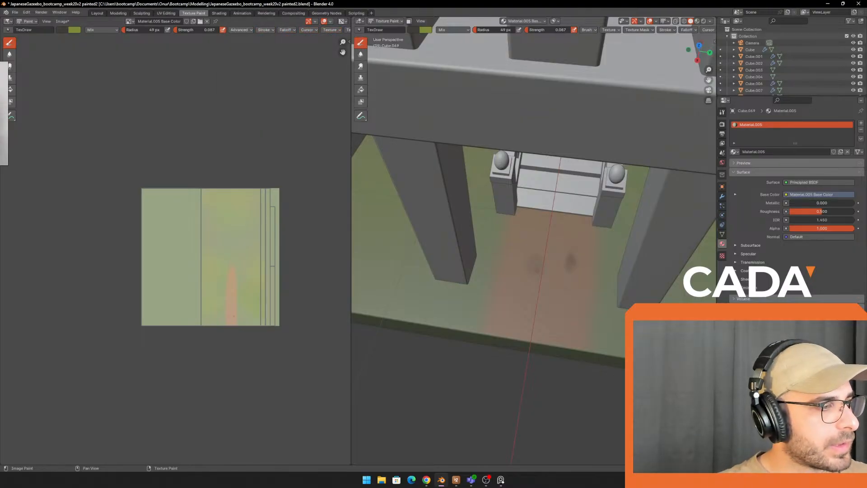
key("alt+Tab")
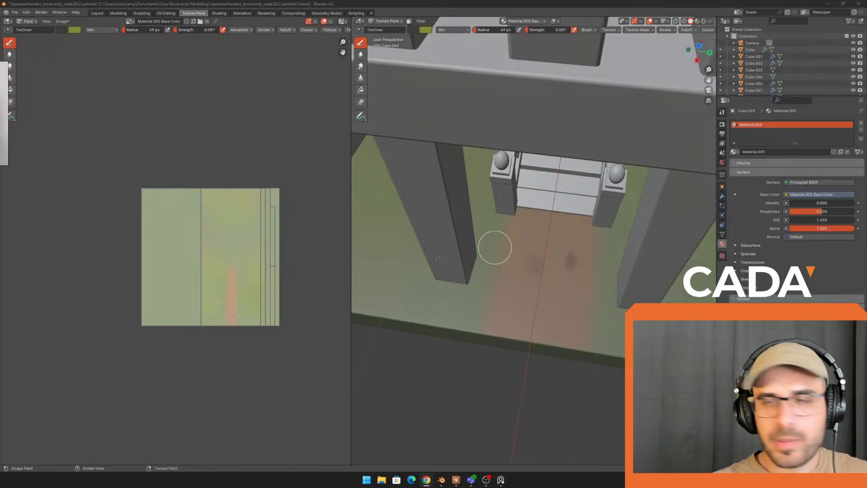
Step: Dab scattered dark spots along the dirt path in front of the bridge, varying the brush radius between 40 and 54 px
scroll(595, 250, "up", 6)
middle_click_drag(595, 249, 568, 236, "shift")
scroll(568, 236, "down", 3)
key("bracketleft")
key("bracketleft")
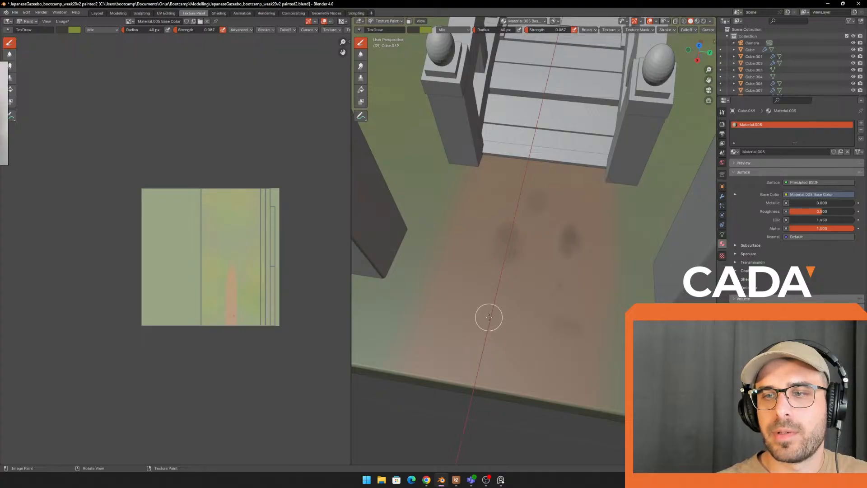
key("bracketright")
key("bracketright")
key("bracketright")
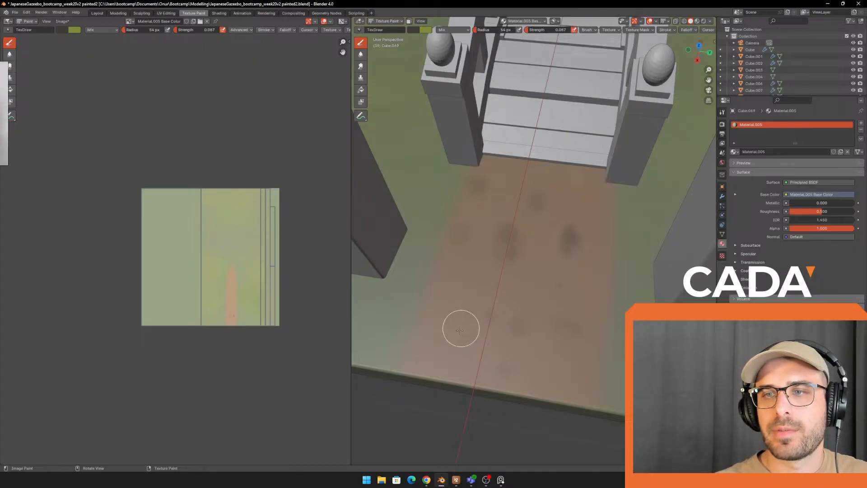
Step: Paint larger dark patches in the middle and near the front edge of the path with a 55 px brush, and reduce the radius
key("f")
left_click(546, 232)
key("f")
left_click(545, 242)
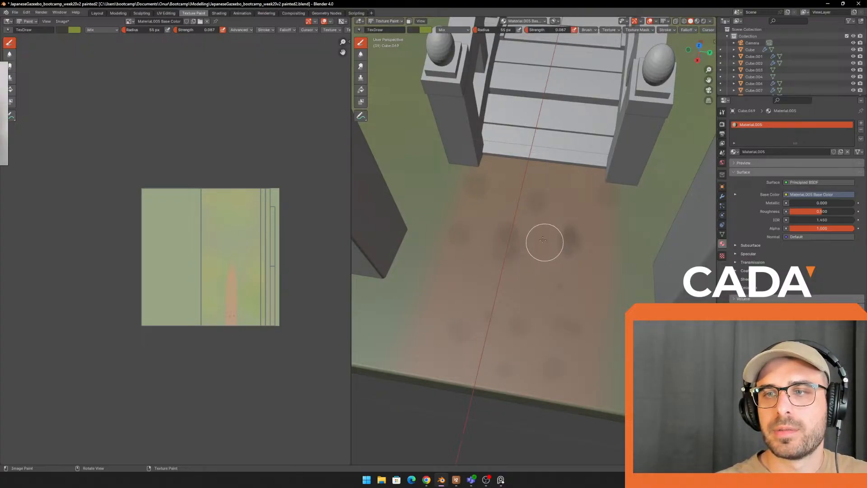
left_click_drag(541, 270, 535, 253)
mouse_move(471, 312)
left_mouse_down()
mouse_move(473, 331)
mouse_move(468, 310)
left_mouse_up()
key("f")
left_click(528, 308)
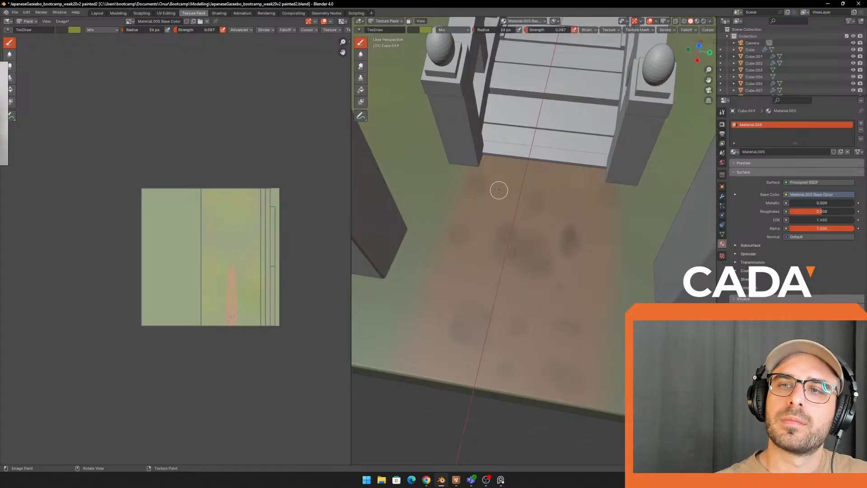
Step: Reduce the brush radius to 9 px for the small dirt patch between the bridge and the stone stairs
scroll(547, 182, "down", 6)
mouse_move(610, 192)
middle_mouse_down()
mouse_move(568, 203)
mouse_move(560, 217)
mouse_move(514, 207)
mouse_move(510, 216)
middle_mouse_up()
key("f")
left_click(494, 250)
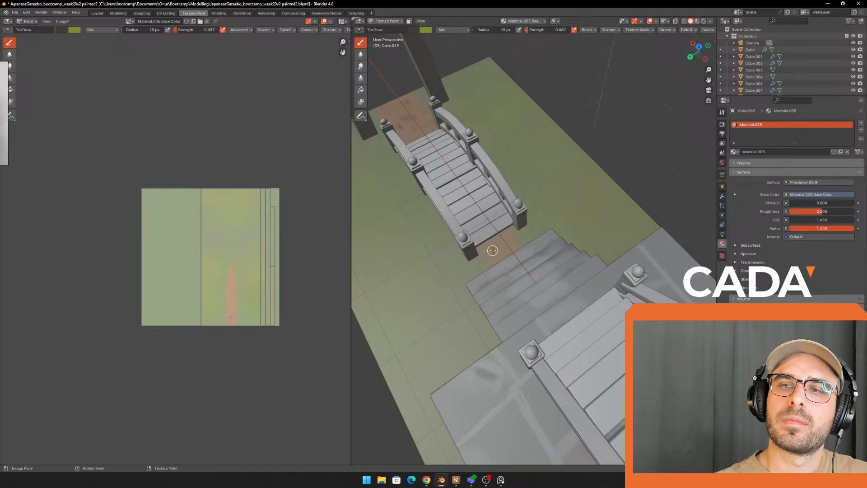
key("f")
left_click(499, 250)
Step: Preview the scene in rendered shading and examine the ground around the bridge and the stone stairs
scroll(496, 240, "down", 4)
middle_click_drag(496, 240, 592, 204)
left_click(704, 21)
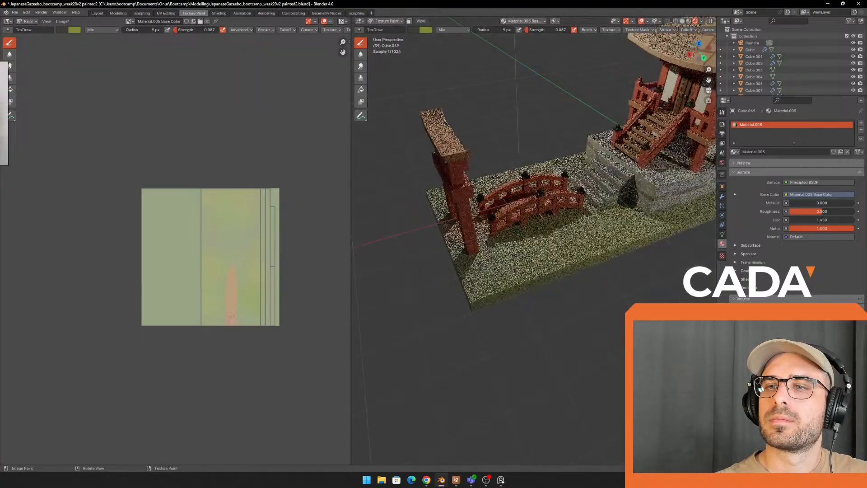
mouse_move(532, 191)
middle_mouse_down()
mouse_move(566, 181)
mouse_move(555, 192)
mouse_move(560, 219)
middle_mouse_up()
scroll(561, 220, "up", 3)
scroll(547, 224, "up", 6)
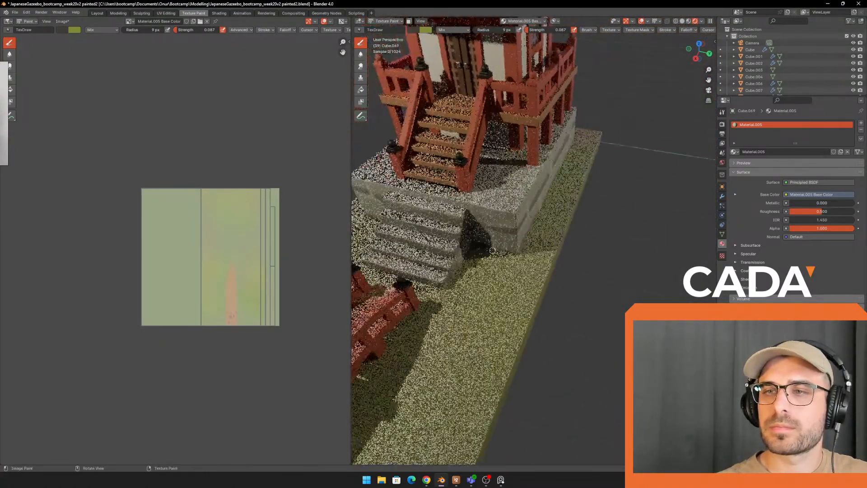
Step: Set the brush radius to 45 px for the grass beside the stone stairs
middle_click_drag(530, 195, 543, 176, "shift")
key("f")
left_click(412, 170)
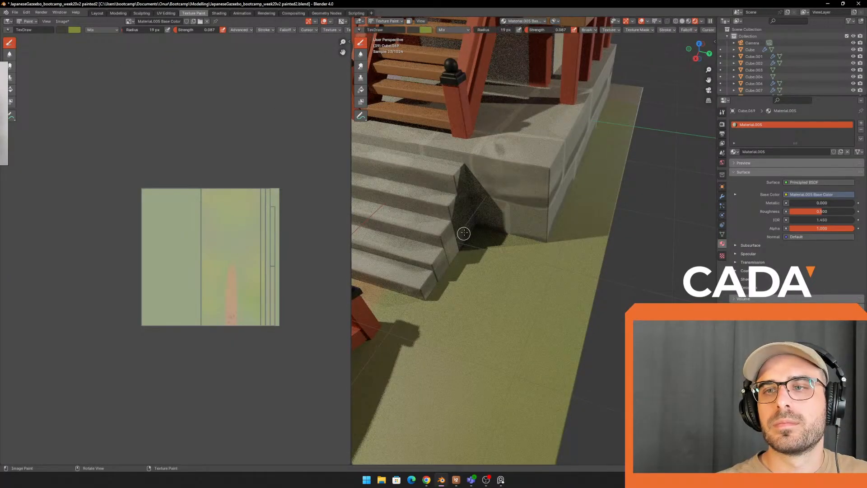
key("f")
left_click(409, 292)
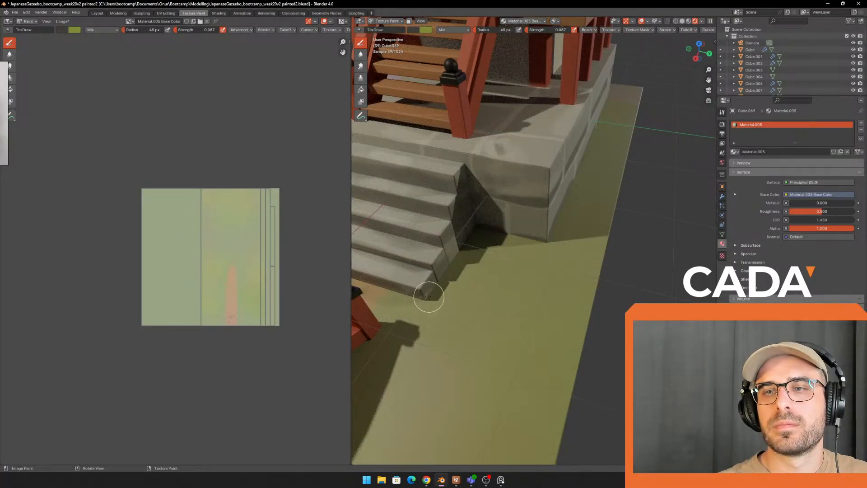
Step: Compare the stair corner in different shading modes, return to solid shading, and set the brush radius to 50 px
left_click(679, 21)
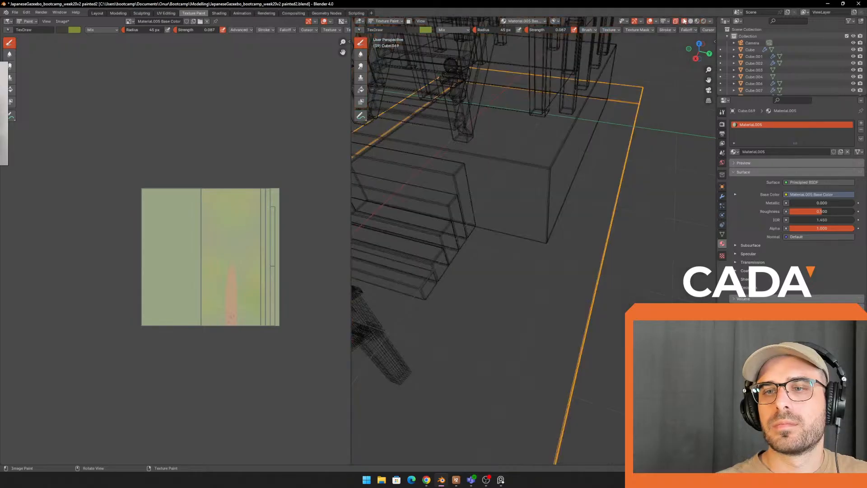
left_click(691, 21)
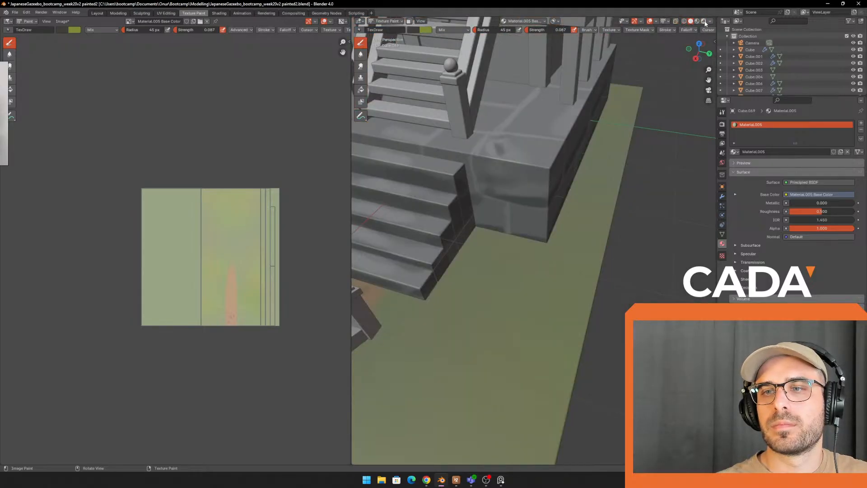
left_click(704, 21)
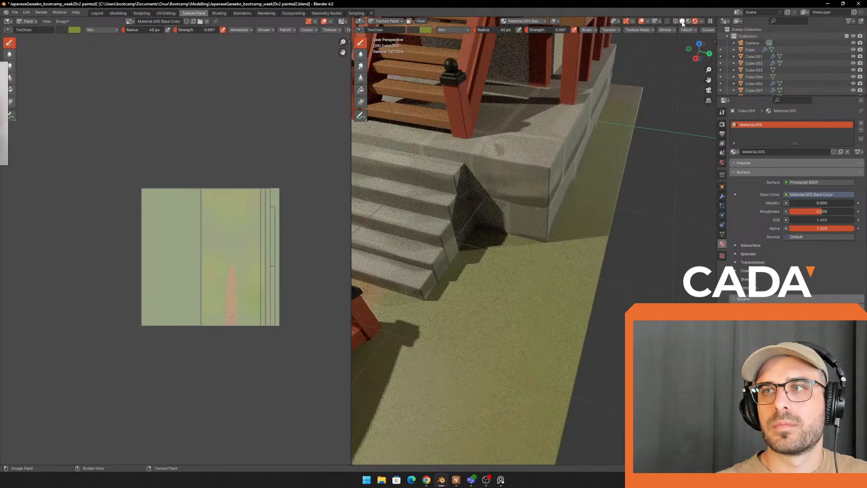
left_click(682, 21)
key("bracketright")
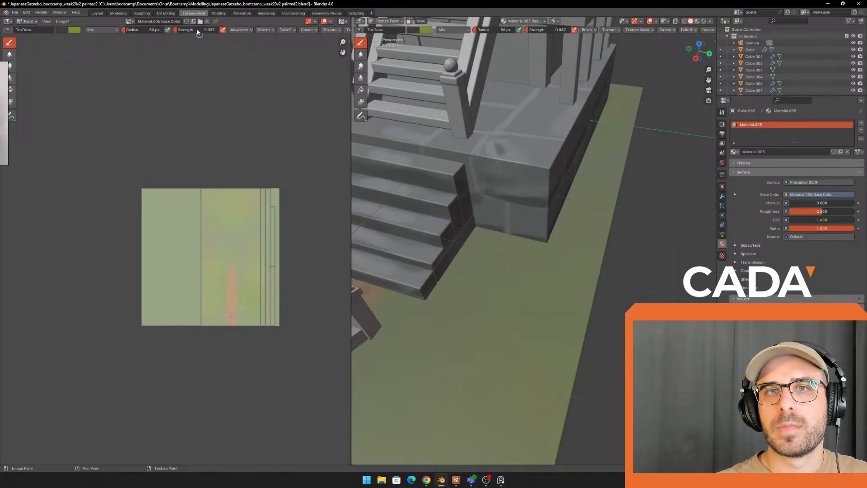
Step: Raise the brush strength to 1.000 for the dirt path in front of the bridge
left_click_drag(215, 29, 221, 31)
mouse_move(417, 223)
middle_mouse_down()
mouse_move(530, 166)
mouse_move(510, 223)
mouse_move(433, 187)
mouse_move(506, 204)
mouse_move(489, 274)
middle_mouse_up()
scroll(530, 167, "down", 4)
scroll(486, 204, "up", 4)
Step: Set the brush radius to 29 px and paint stronger dark grey-brown spots on the path in front of the bridge
key("f")
left_click(461, 207)
key("f")
left_click(489, 210)
key("f")
left_click(459, 199)
left_click(72, 30)
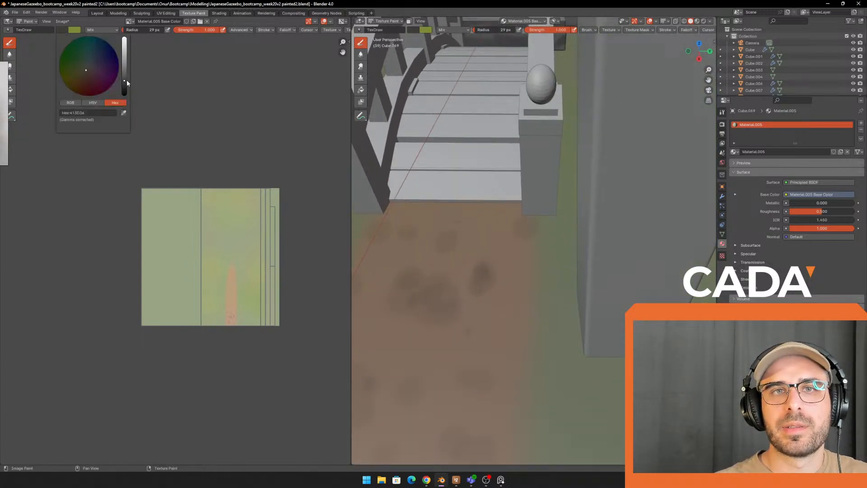
middle_click_drag(474, 212, 517, 215)
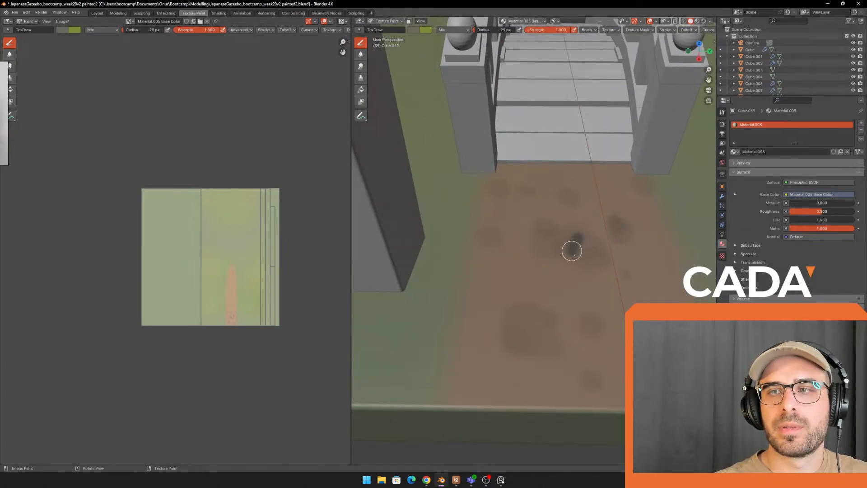
Step: Set the brush strength to 0.478 and radius to 25 px, and paint grey-brown spots on the path at both ends of the bridge
left_click(75, 31)
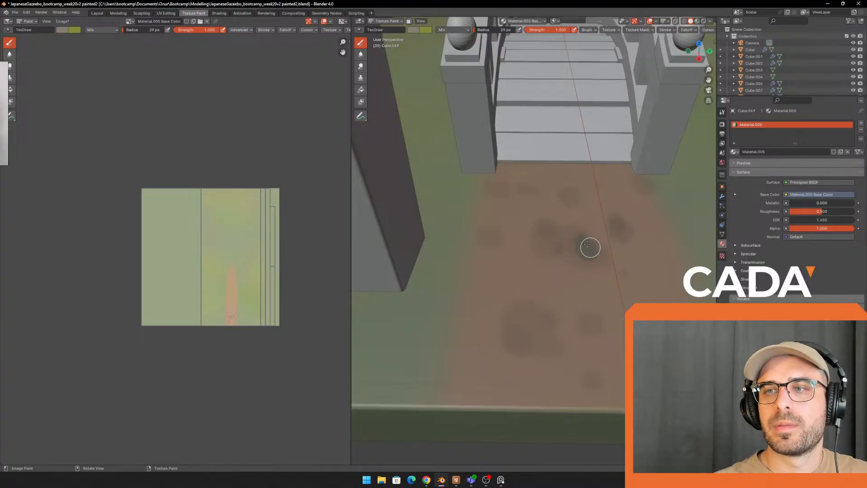
scroll(590, 247, "down", 4)
middle_click_drag(589, 252, 519, 207)
left_click(72, 31)
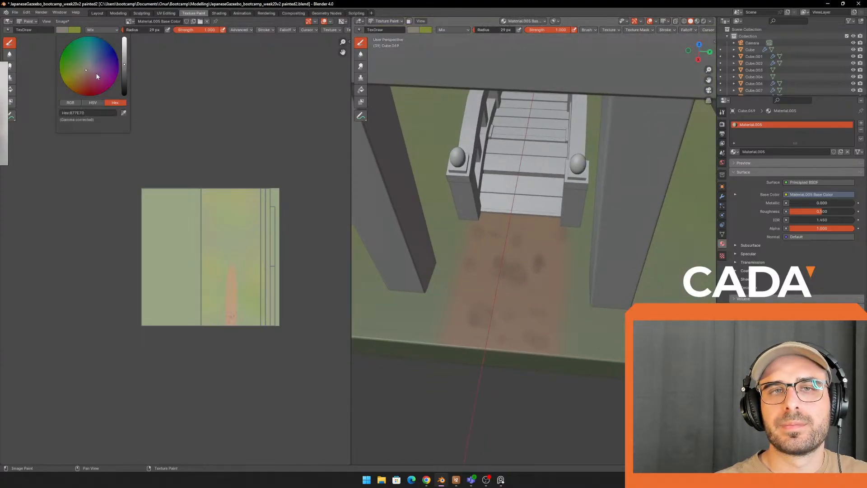
left_click(57, 31)
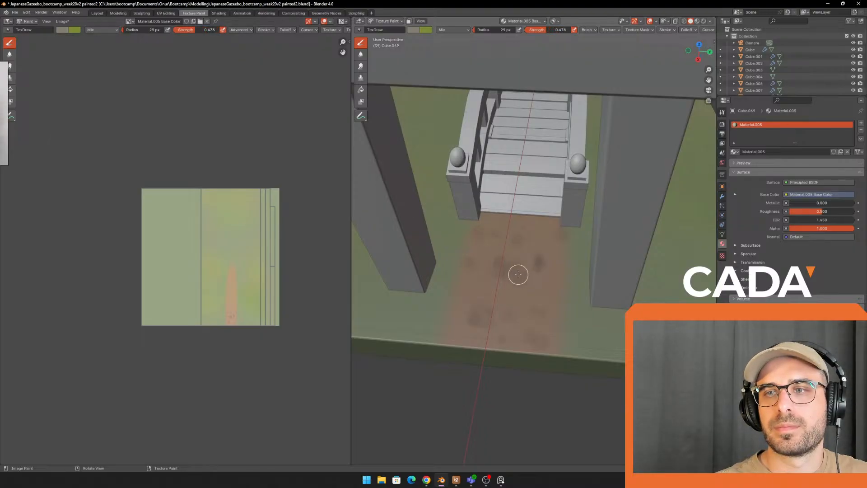
key("f")
left_click(516, 240)
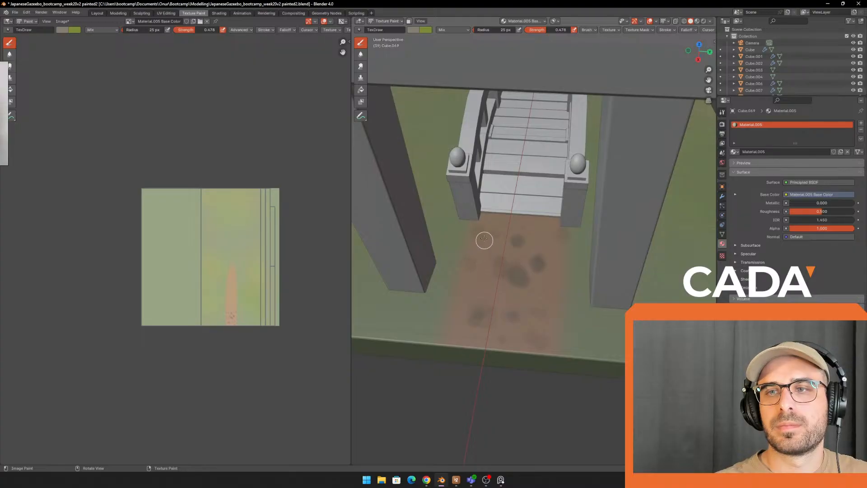
middle_click_drag(538, 340, 502, 281)
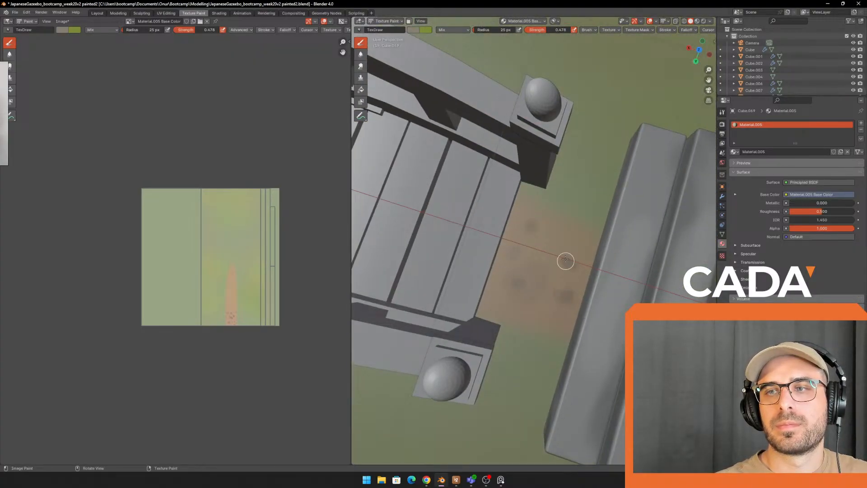
Step: Pick a dark olive green, enlarge the brush radius to 67 px, and shade the grass beside the stone stairs and along the platform's adjoining side
scroll(565, 260, "down", 6)
left_click(67, 30)
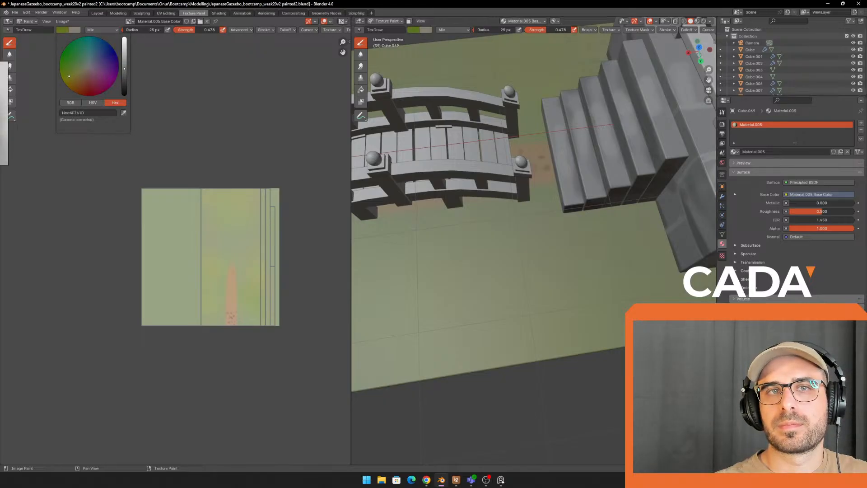
middle_click_drag(580, 211, 466, 184, "shift")
key("f")
left_click(472, 184)
left_click_drag(444, 179, 447, 183)
middle_click_drag(446, 184, 463, 190)
key("f")
left_click(485, 195)
left_click_drag(473, 190, 559, 176)
mouse_move(551, 190)
middle_mouse_down()
mouse_move(579, 217)
mouse_move(508, 213)
middle_mouse_up()
mouse_move(508, 212)
left_mouse_down()
mouse_move(534, 205)
mouse_move(610, 218)
left_mouse_up()
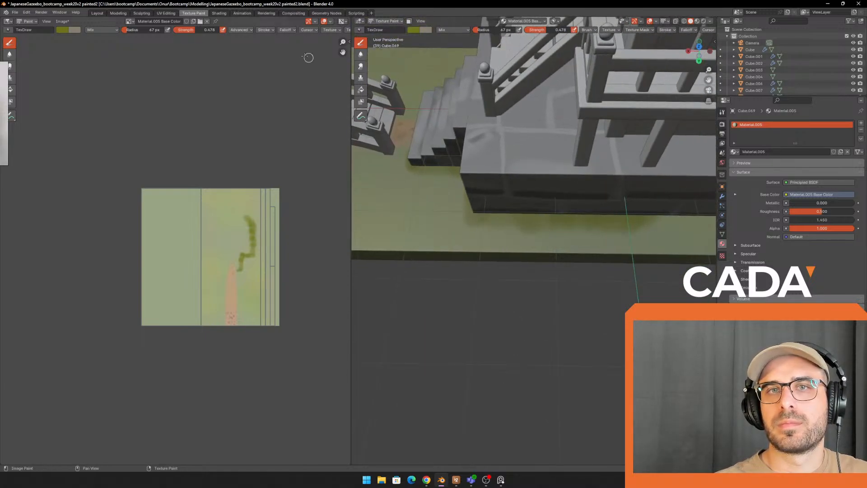
Step: Change the brush's stroke method to Space and paint over the olive shading along the stone platform's side
left_click(265, 29)
left_click(284, 43)
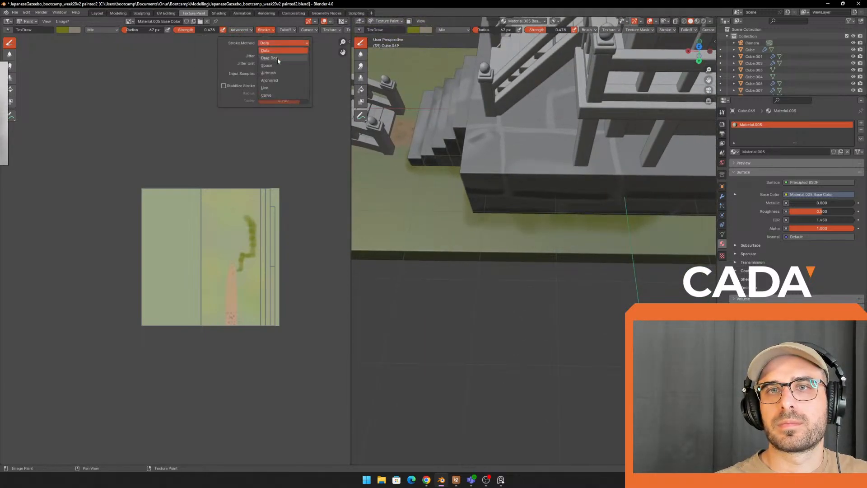
left_click(277, 66)
left_click_drag(516, 209, 582, 206)
scroll(583, 206, "down", 2)
mouse_move(583, 206)
middle_mouse_down()
mouse_move(608, 208)
mouse_move(605, 183)
middle_mouse_up()
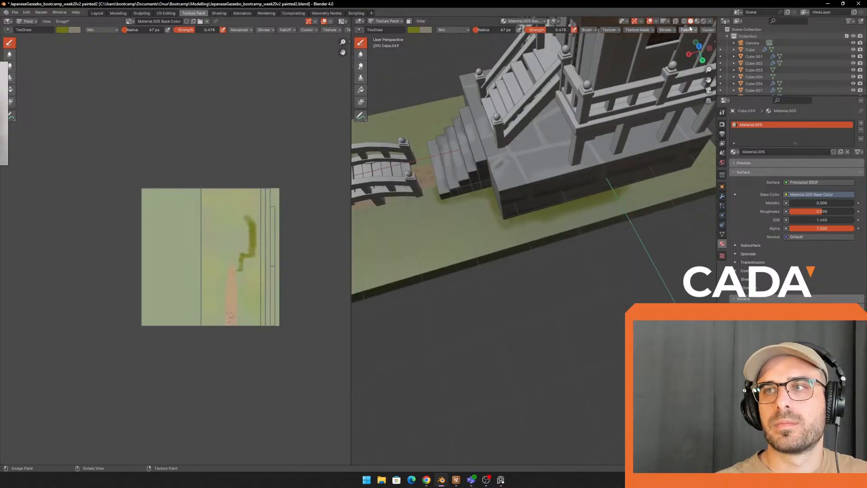
Step: Preview the scene in rendered shading, then extend the olive-green grass shading around the remaining sides of the stone platform
left_click(703, 22)
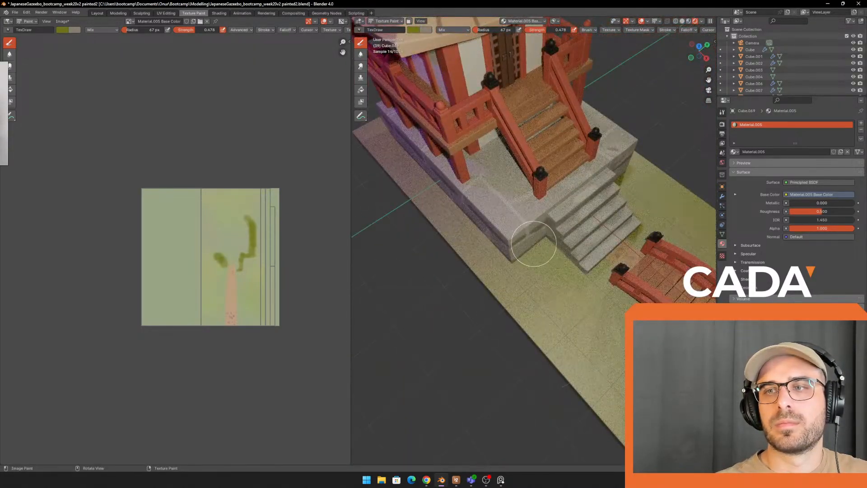
left_click(682, 21)
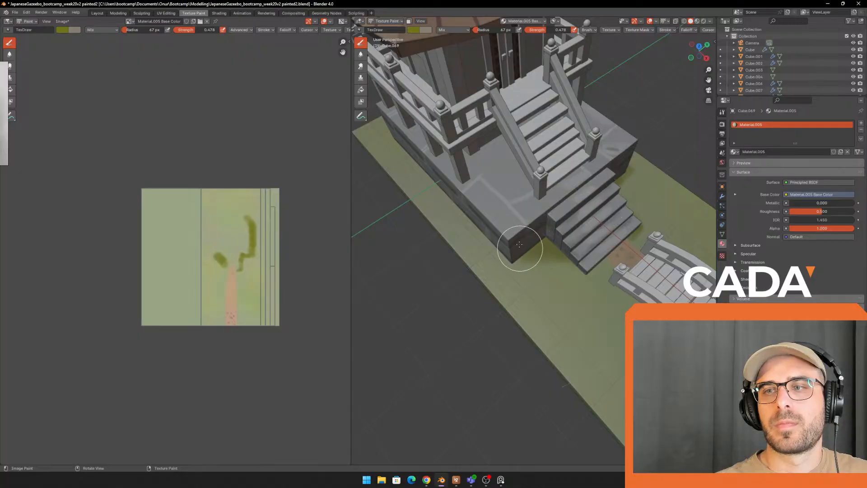
scroll(519, 244, "down", 3)
mouse_move(519, 244)
middle_mouse_down()
mouse_move(549, 239)
mouse_move(583, 248)
mouse_move(561, 243)
middle_mouse_up()
left_click_drag(474, 221, 459, 185)
mouse_move(458, 185)
middle_mouse_down()
mouse_move(591, 214)
mouse_move(587, 221)
middle_mouse_up()
left_click_drag(486, 205, 502, 215)
middle_click_drag(502, 215, 542, 226)
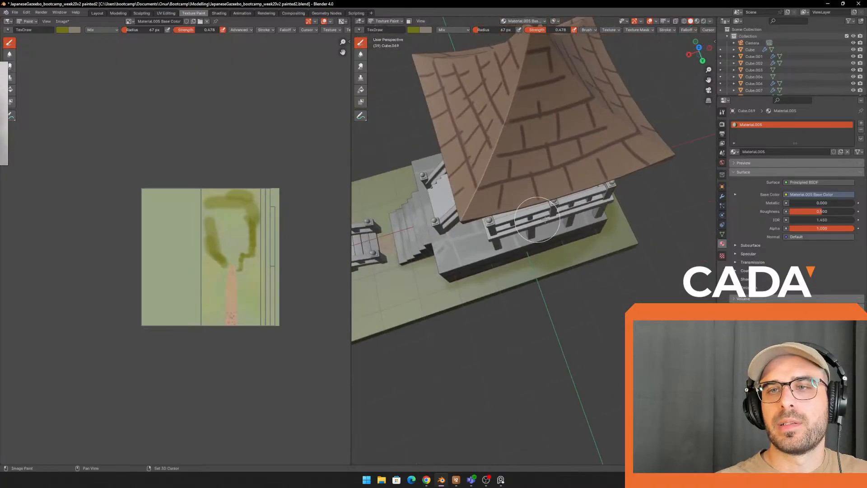
Step: Paint olive-green shading with a smaller brush along both sides of the bridge and around the two gate posts
scroll(493, 227, "up", 4)
mouse_move(384, 235)
middle_mouse_down("shift")
mouse_move(518, 225)
mouse_move(494, 249)
middle_mouse_up("shift")
key("bracketleft")
key("bracketleft")
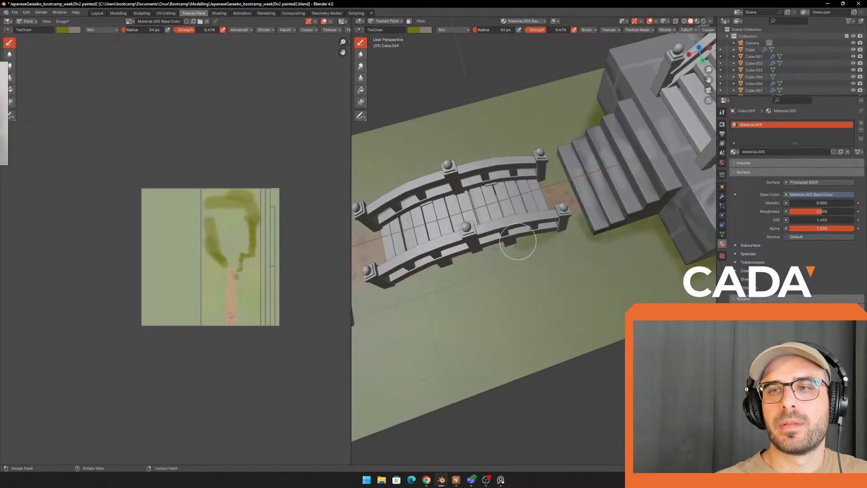
middle_click_drag(411, 274, 556, 180)
mouse_move(588, 204)
middle_mouse_down()
mouse_move(571, 234)
mouse_move(547, 208)
mouse_move(519, 208)
mouse_move(519, 190)
mouse_move(497, 166)
middle_mouse_up()
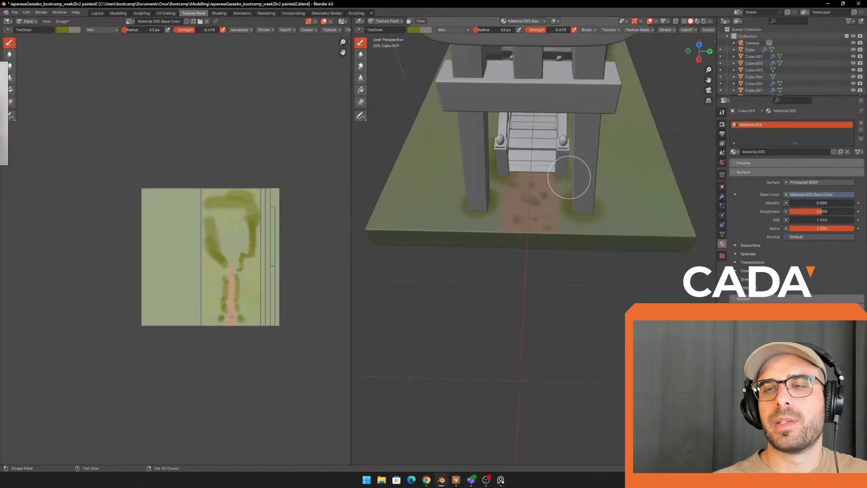
middle_click_drag(560, 179, 477, 184)
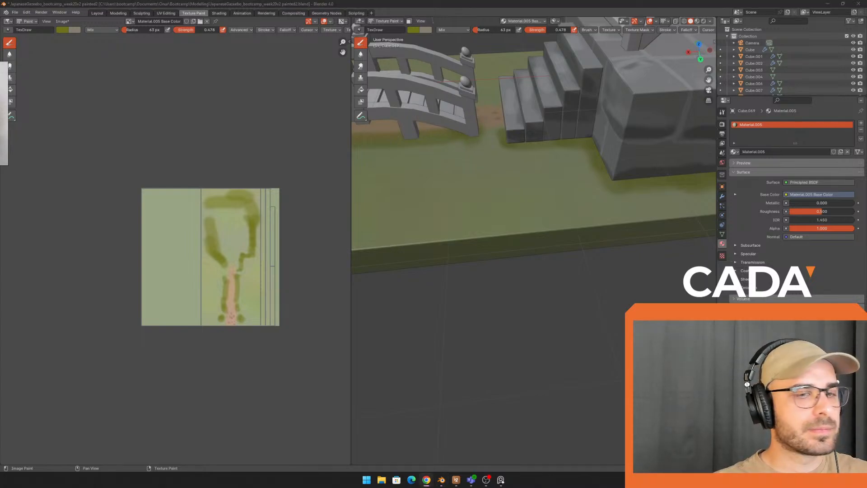
scroll(505, 96, "down", 4)
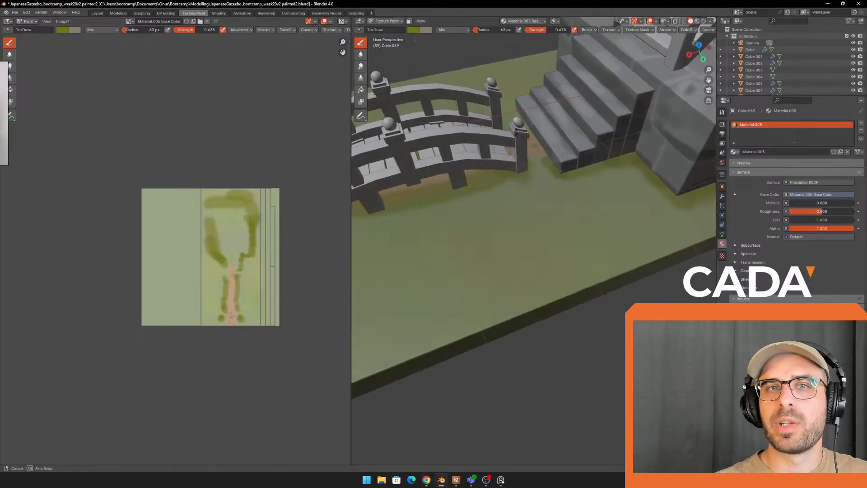
Step: Switch to the Layout workspace and examine the painted model in rendered shading with overlays hidden
left_click(97, 13)
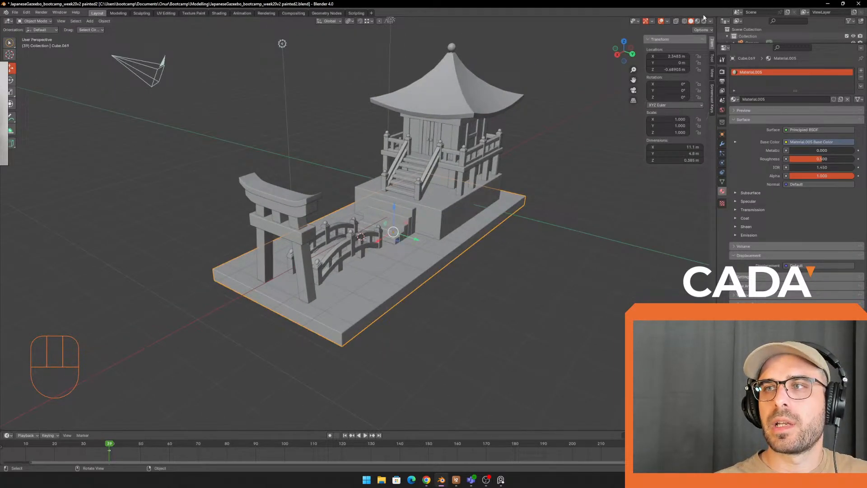
left_click(703, 21)
left_click(552, 196)
middle_click_drag(506, 198, 493, 203)
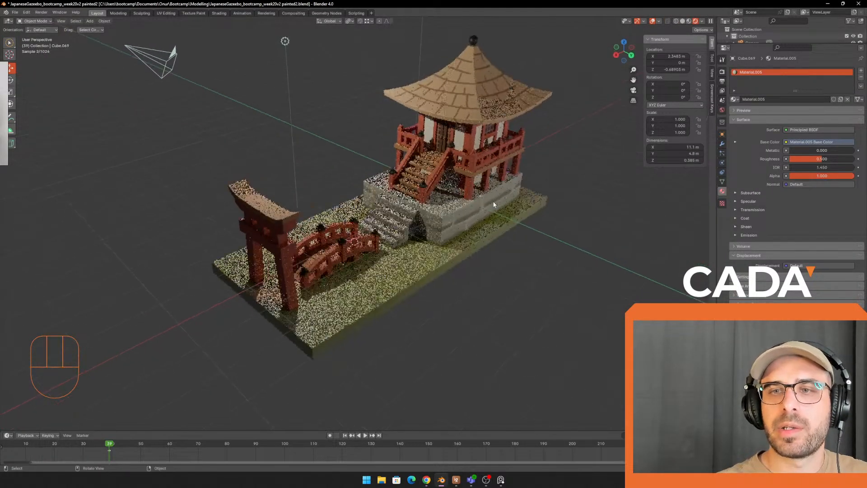
scroll(472, 228, "up", 3)
scroll(472, 228, "down", 5)
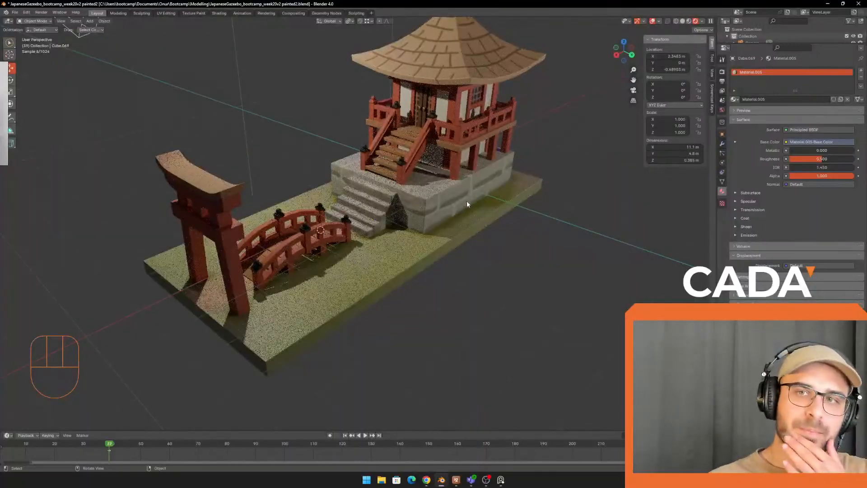
middle_click_drag(479, 200, 484, 215)
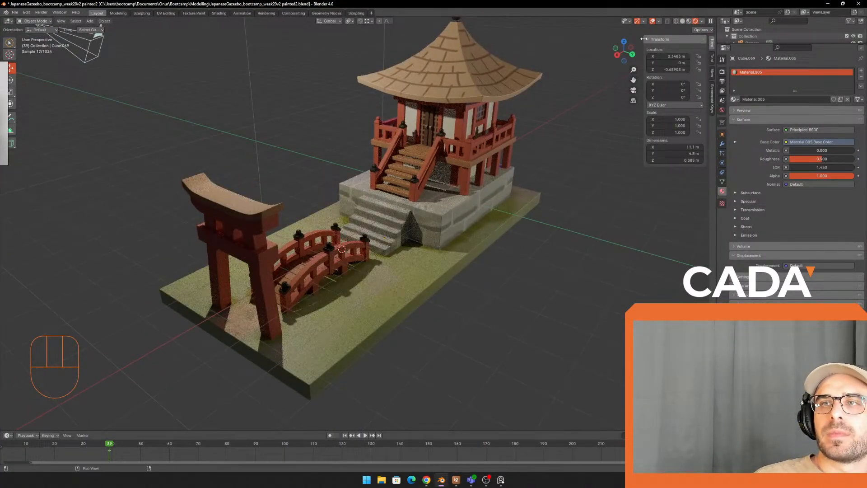
left_click(652, 22)
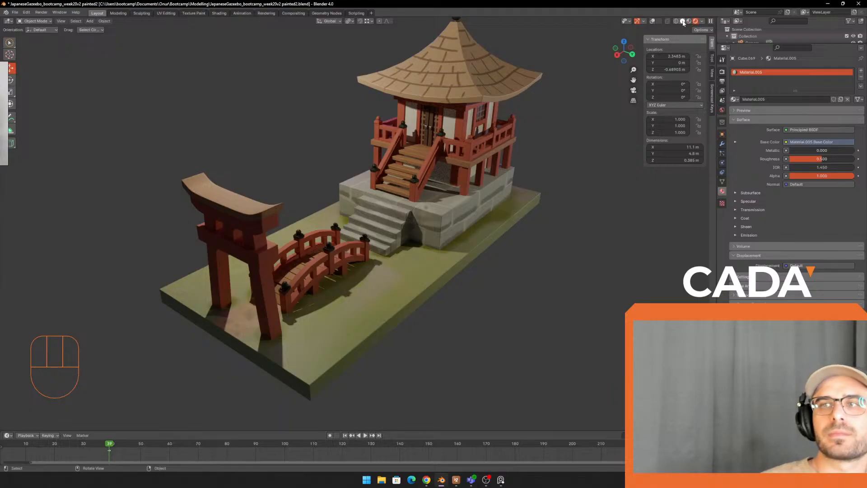
Step: Return the viewport to solid shading, select the stone platform, and show the overlays again
middle_click_drag(506, 191, 499, 200)
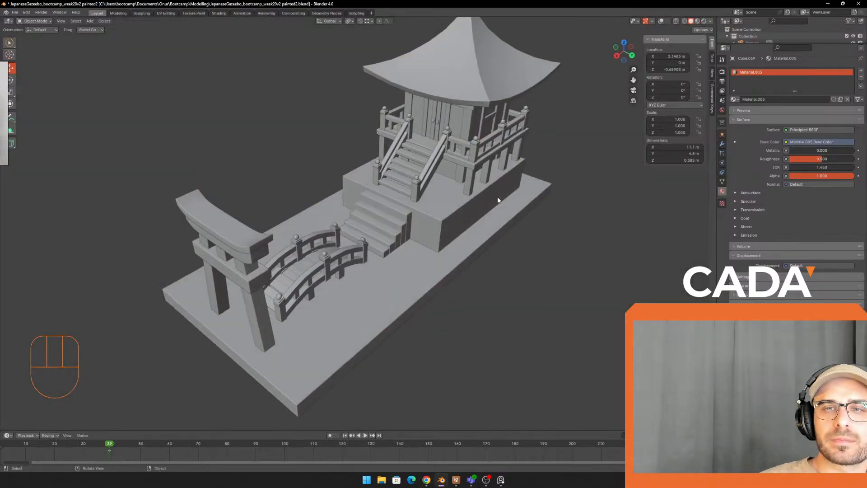
middle_click_drag(420, 228, 403, 234)
left_click(403, 235)
scroll(398, 230, "up", 2)
middle_click_drag(332, 195, 312, 186)
middle_click_drag(515, 133, 539, 122)
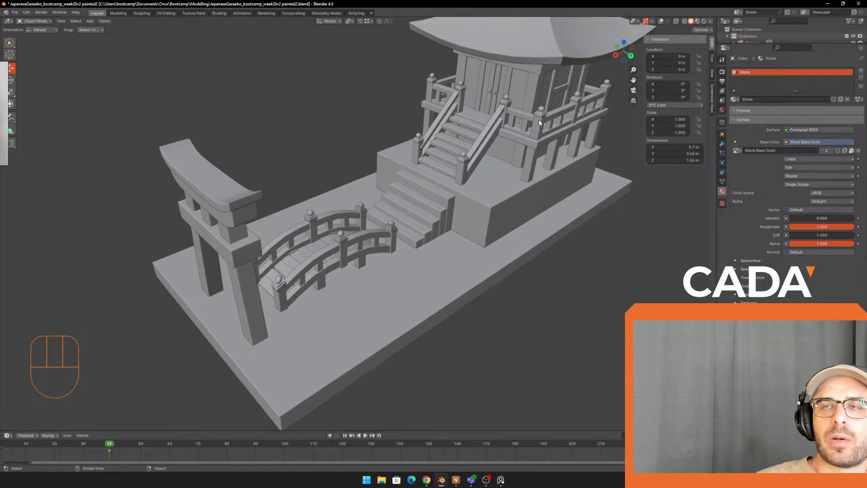
left_click(661, 21)
middle_click_drag(380, 149, 396, 140)
Step: Add an ico sphere near the bridge and scale it down to about 0.46
key("shift+a")
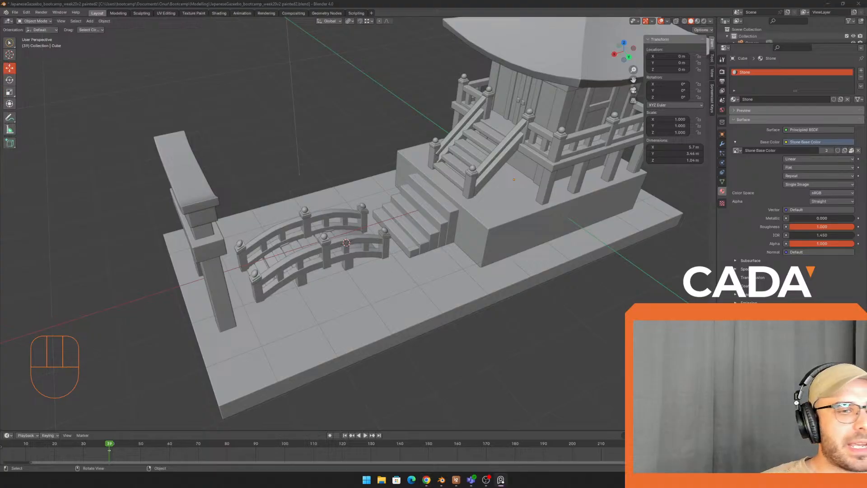
scroll(249, 136, "up", 2)
key("shift+a")
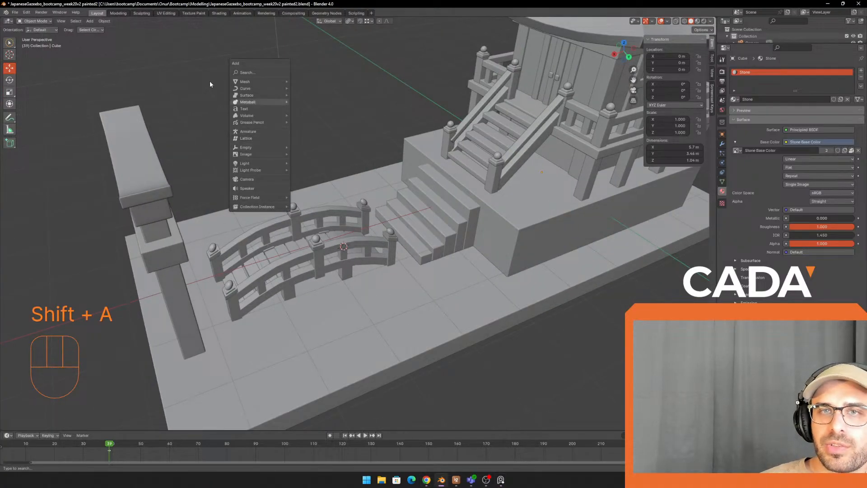
mouse_move(259, 82)
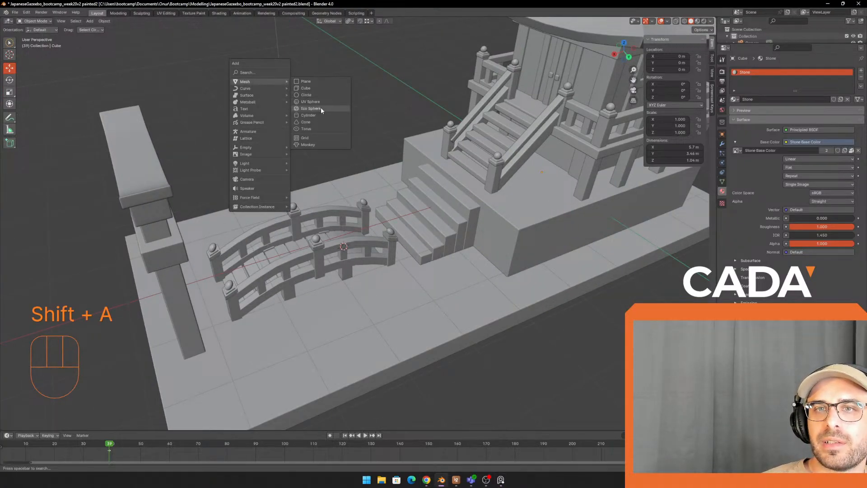
left_click(319, 108)
key("s")
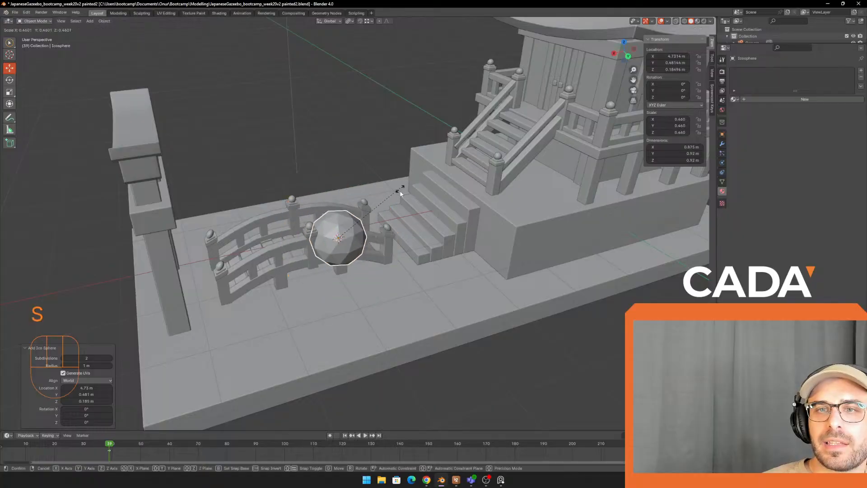
left_click(350, 220)
Step: Raise the ico sphere about 2.13 m above the bridge and stretch it along Z to about 1.45 m
left_click_drag(338, 215, 334, 66)
scroll(336, 72, "up", 2)
key("s")
key("z")
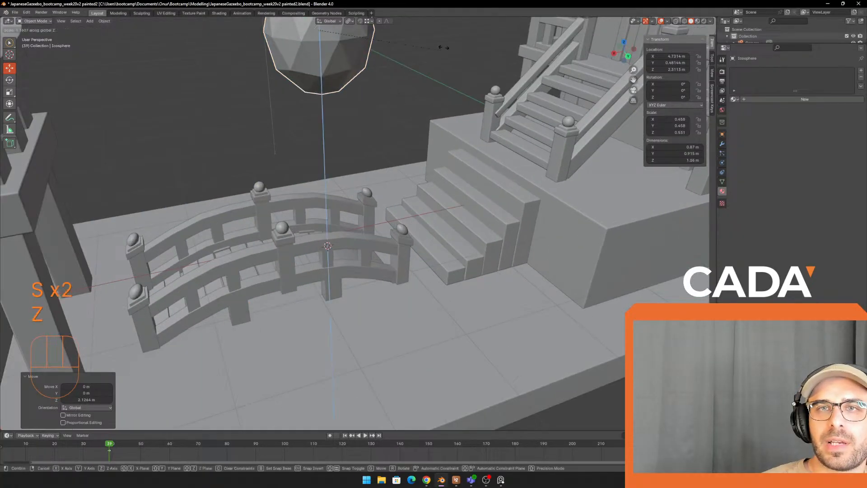
left_click(437, 456)
Step: Shade the stretched ico sphere smooth
middle_click_drag(382, 118, 456, 195, "shift")
right_click(394, 199)
left_click(389, 200)
key("s")
key("x")
left_click(486, 196)
key("ctrl+z")
Step: Flatten the ico sphere along Y to about 0.42 m thick
key("s")
key("y")
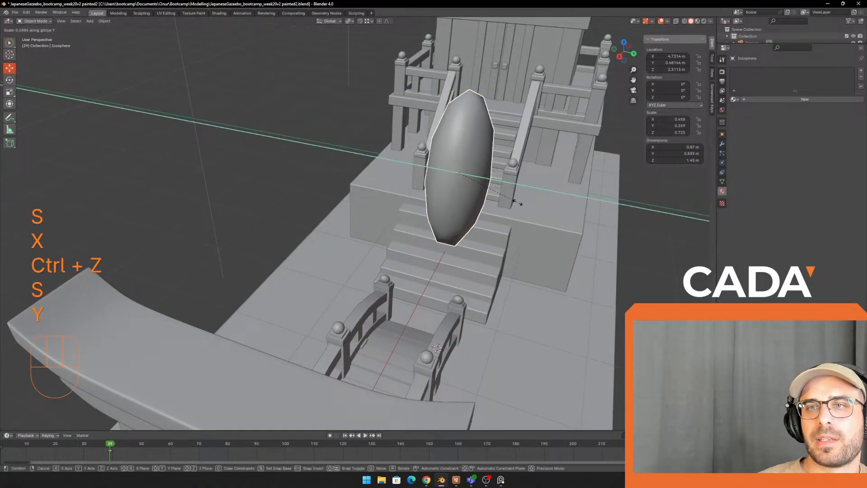
left_click(525, 202)
middle_click_drag(525, 203, 442, 173)
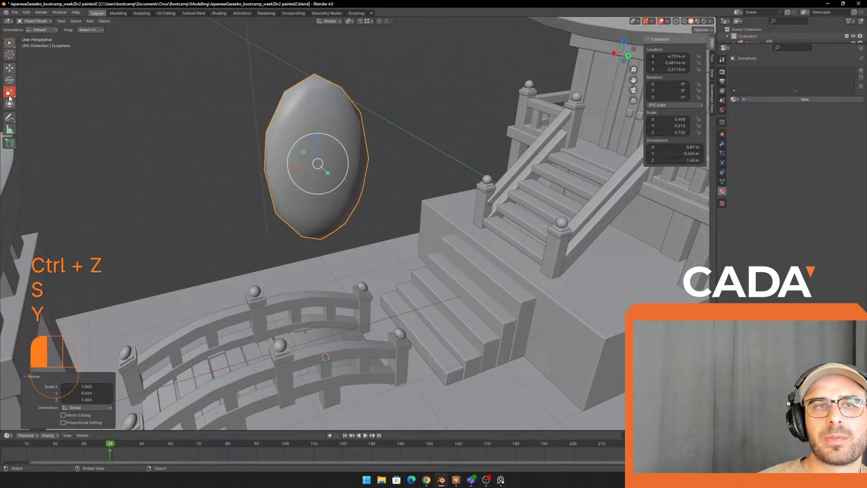
Step: Scale the ico sphere along X to about 0.88 m and stretch it along Z to about 2.08 m
key("s")
key("x")
left_click(304, 165)
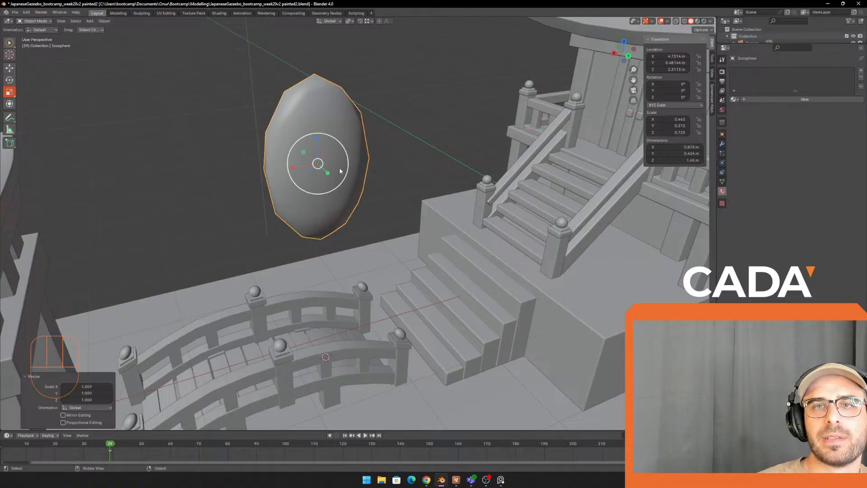
middle_click_drag(304, 165, 410, 186)
key("s")
key("z")
left_click(325, 167)
Step: Duplicate the elongated ico sphere, shrink the copy to about 1.49 m long, and tilt and place it beside the original
key("shift+d")
left_click(443, 198)
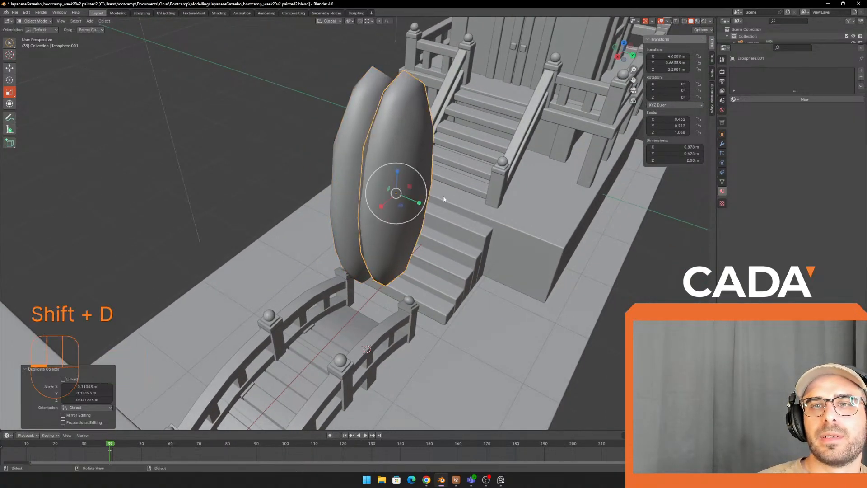
key("r")
left_click(464, 217)
key("s")
left_click(453, 209)
key("r")
left_click(484, 192)
key("g")
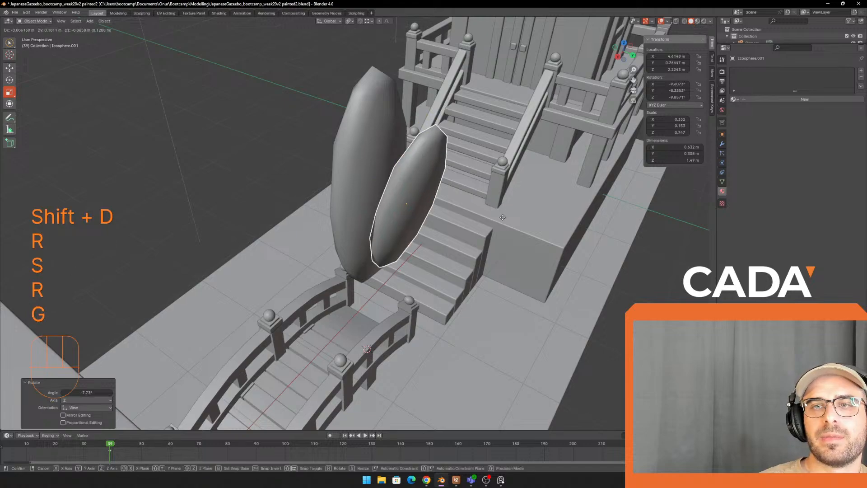
left_click(493, 199)
middle_click_drag(493, 199, 430, 185)
Step: Duplicate the smaller ellipsoid and rotate the new copy, including around Z, to lean in a different direction
key("shift+d")
left_click(340, 169)
key("r")
left_click(362, 147)
key("r")
key("z")
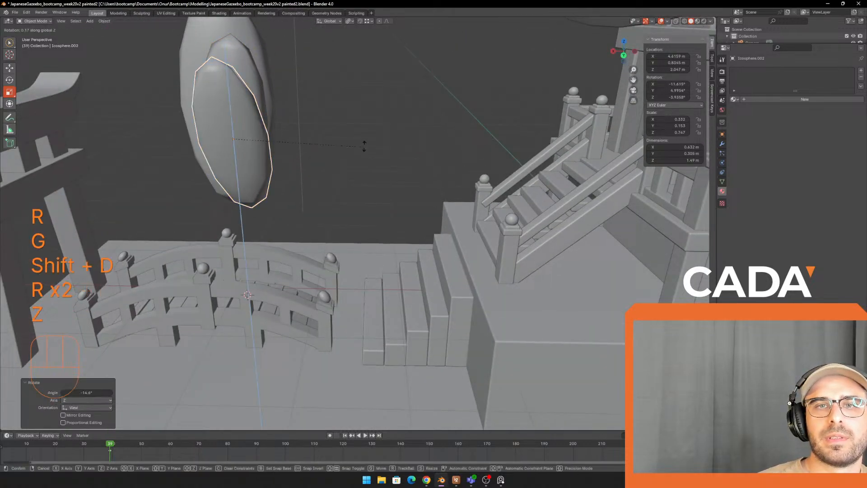
left_click(222, 83)
key("r")
left_click(203, 113)
Step: Move and rotate the newest copy so it points outward from the large ellipsoid's lower end, toward the gate
middle_click_drag(315, 151, 360, 177)
key("w")
key("g")
left_click(339, 191)
key("r")
left_click(382, 181)
key("g")
left_click(378, 184)
Step: Rotate the first small ellipsoid about 48.8° around Z
left_click(393, 180)
key("r")
key("z")
left_click(307, 154)
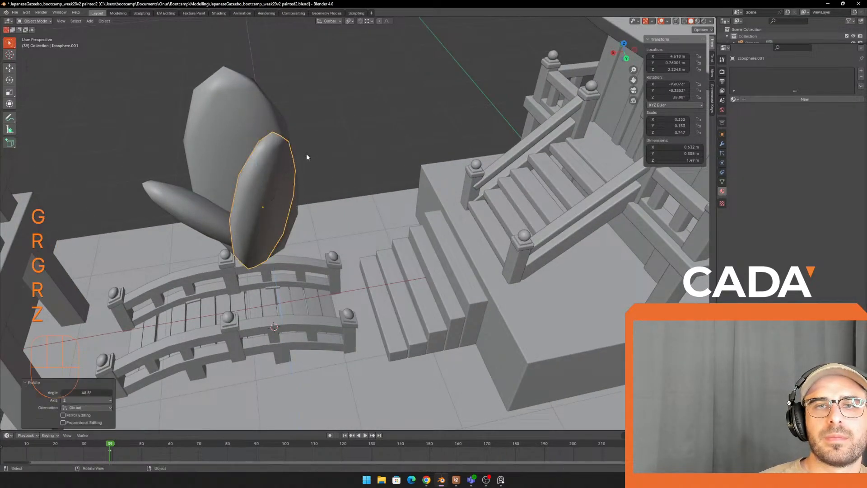
Step: Shrink the selected small ellipsoid slightly, then duplicate it, rotate the copy and enlarge it to about 1.49 m long
key("s")
left_click(353, 175)
key("shift+d")
left_click(380, 168)
key("r")
left_click(324, 140)
key("s")
left_click(385, 147)
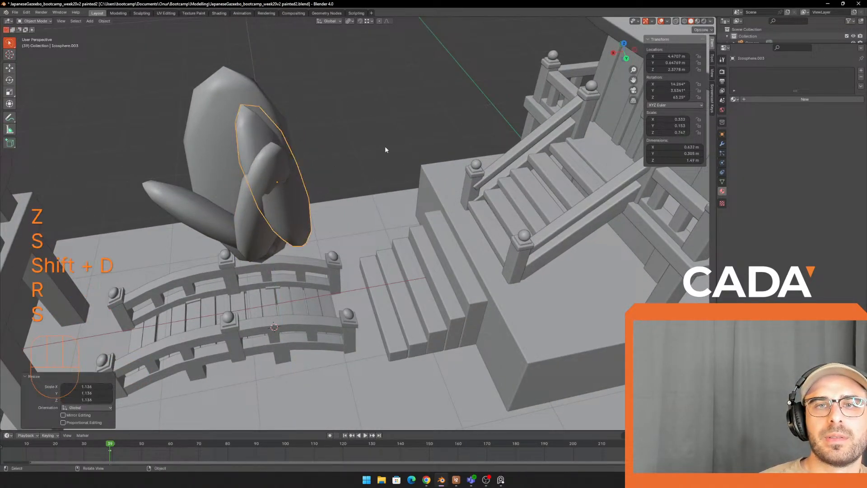
key("r")
left_click(320, 145)
Step: Move the newest ellipsoid, enlarge it to about 2.67 m long, and rotate it about -74° around Z
middle_click_drag(321, 145, 438, 157)
key("g")
left_click(389, 172)
key("s")
left_click(410, 164)
key("r")
key("z")
left_click(430, 159)
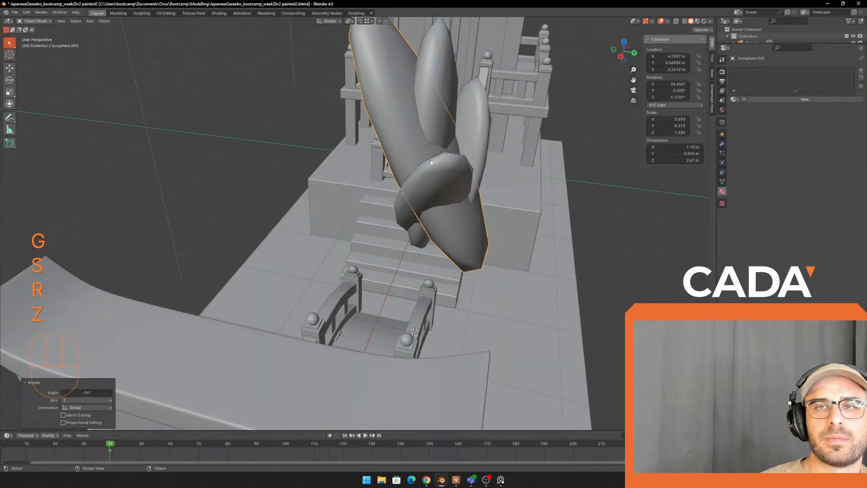
Step: Shrink the newest ellipsoid to about 1.21 m long, then tilt and move it into the base of the cluster
key("s")
left_click(435, 165)
key("r")
left_click(436, 163)
key("g")
left_click(441, 168)
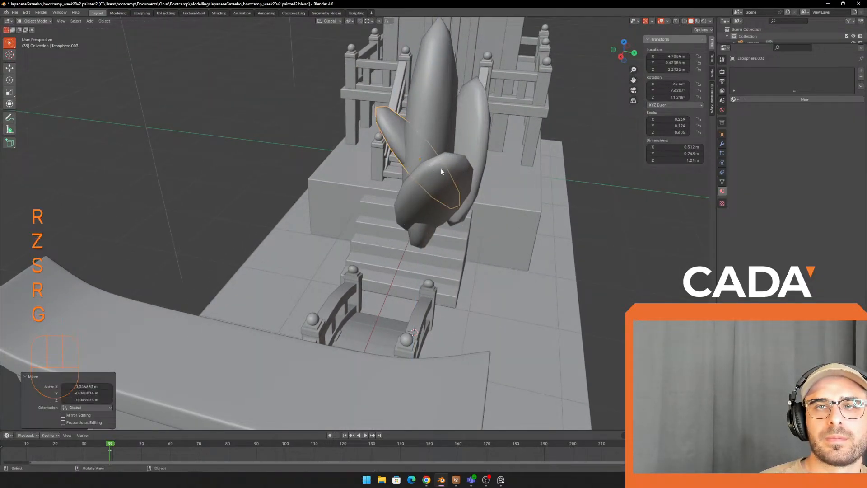
Step: Tilt the small ellipsoid facing the gazebo outward, enlarge it to about 1.55 m long, and reposition it against the large one
middle_click_drag(440, 168, 349, 160)
key("a")
left_click(330, 184)
key("r")
left_click(370, 164)
key("s")
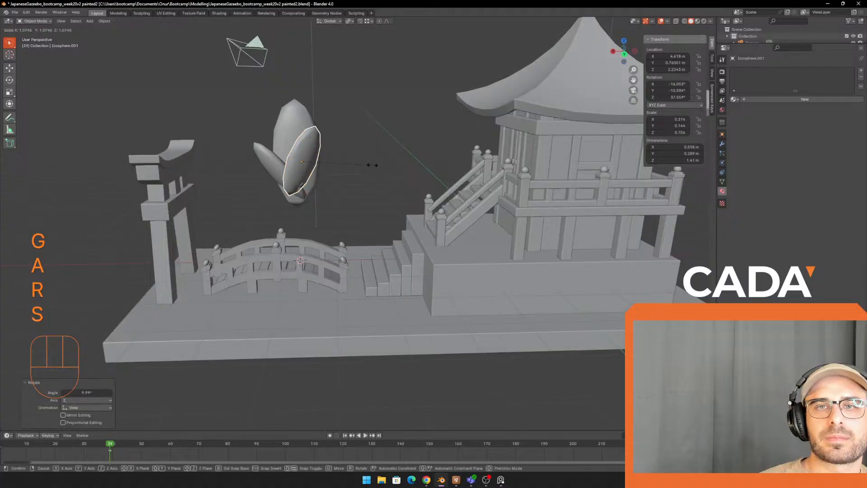
left_click(383, 160)
key("g")
left_click(392, 170)
left_click(390, 171)
key("r")
left_click(369, 179)
key("g")
left_click(344, 172)
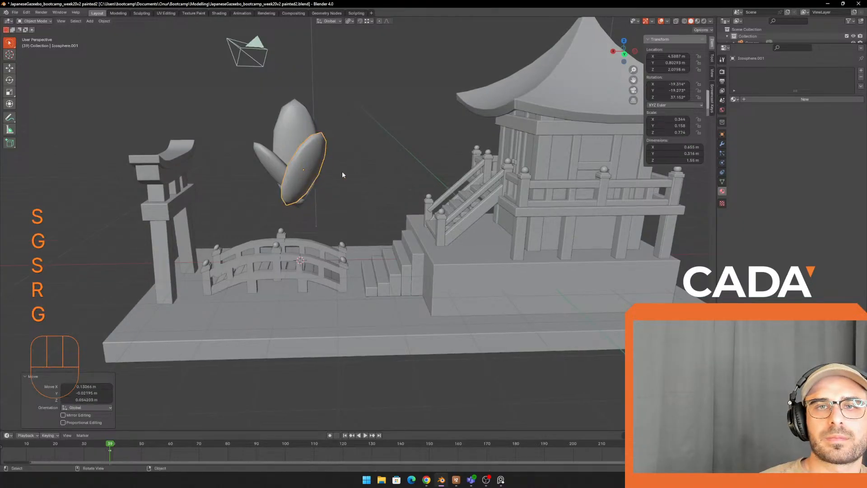
Step: Resize the small ellipsoid pointing toward the gate to about 1.45 m long and move it closer to the cluster
left_click(274, 163)
key("s")
left_click(318, 169)
key("g")
left_click(318, 172)
Step: Select all the ellipsoids in the cluster together
middle_click_drag(309, 167, 295, 156)
key("b")
left_click_drag(259, 127, 333, 196)
mouse_move(339, 189)
middle_mouse_down()
mouse_move(324, 181)
mouse_move(343, 172)
middle_mouse_up()
Step: Try rotating and moving the selected ellipsoids together, and undo both changes
key("r")
left_click(342, 148)
key("g")
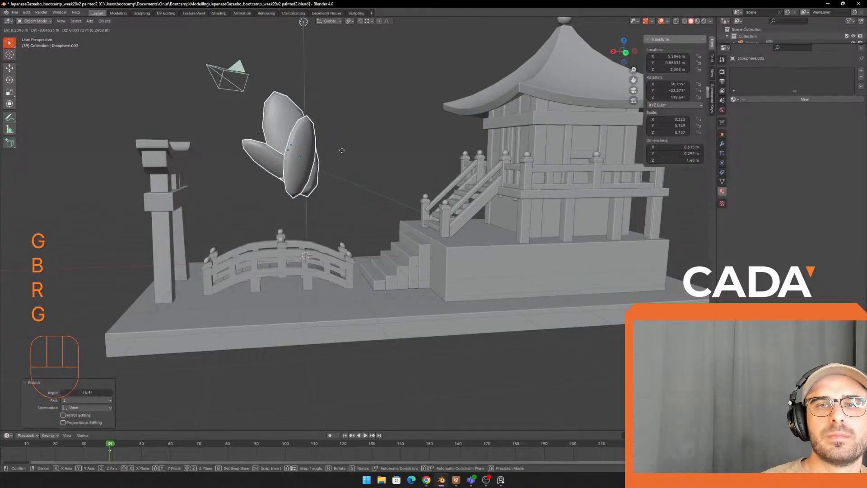
left_click(344, 146)
key("ctrl+z")
key("ctrl+z")
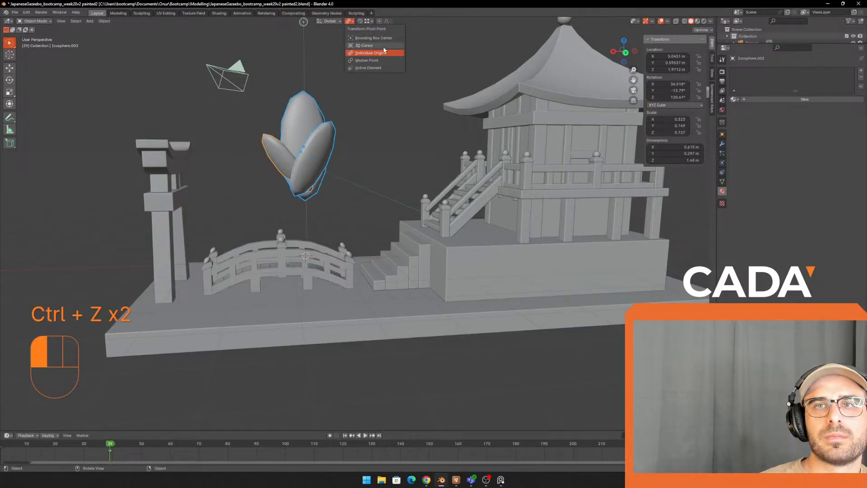
Step: Set the transform pivot to Median Point, then rotate, move and scale the ellipsoid cluster as a group
left_click(377, 59)
key("r")
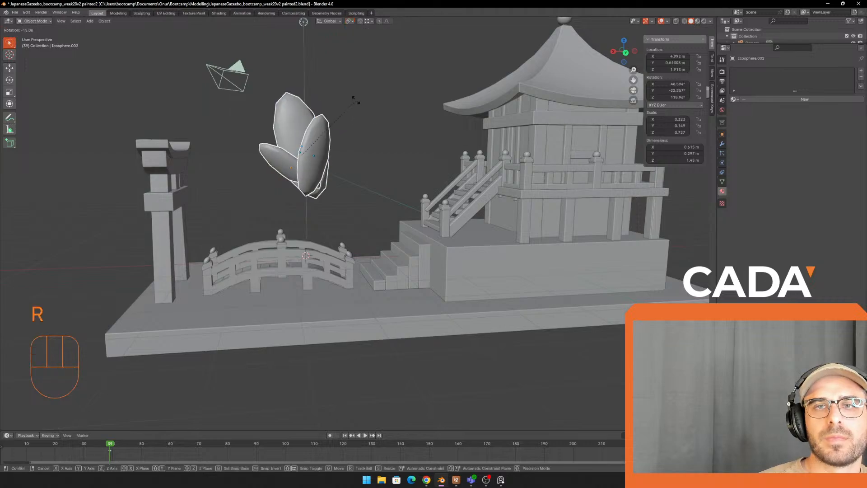
left_click(311, 97)
key("g")
left_click(321, 96)
key("s")
left_click(340, 99)
Step: Duplicate the ellipsoid cluster beside the original, enlarge the copy, and rotate it, including around Z
key("shift+d")
left_click(363, 106)
key("r")
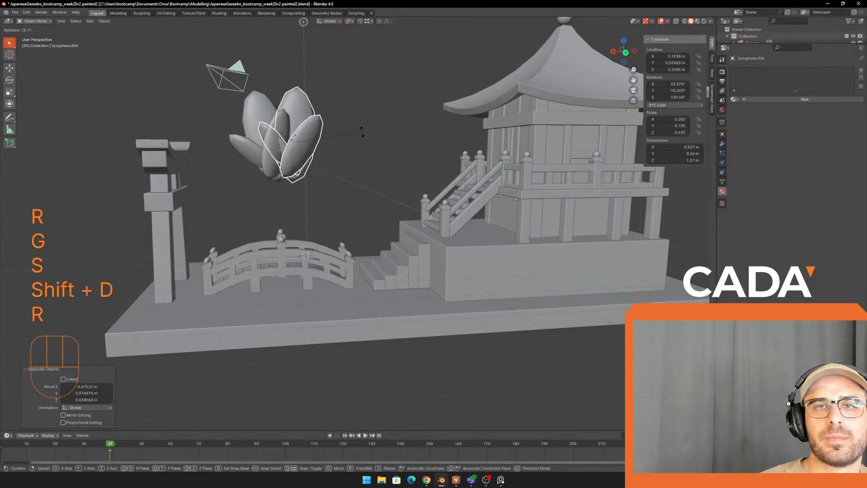
left_click(365, 134)
key("s")
left_click(390, 112)
key("r")
key("z")
left_click(281, 100)
key("w")
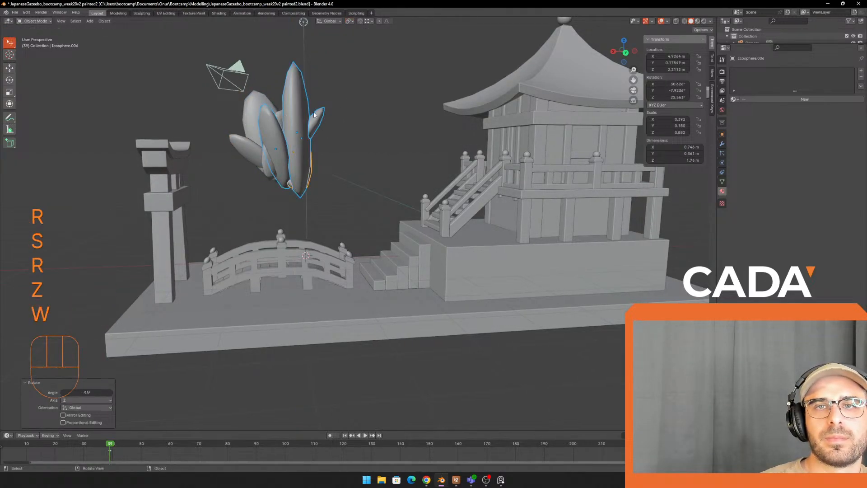
Step: Tilt and reposition the duplicated cluster so its ellipsoids fan out from the same base as the original
middle_click_drag(363, 111, 370, 130)
key("r")
left_click(348, 169)
middle_click_drag(349, 169, 418, 168)
key("g")
left_click(367, 196)
key("r")
left_click(384, 149)
key("g")
left_click(382, 145)
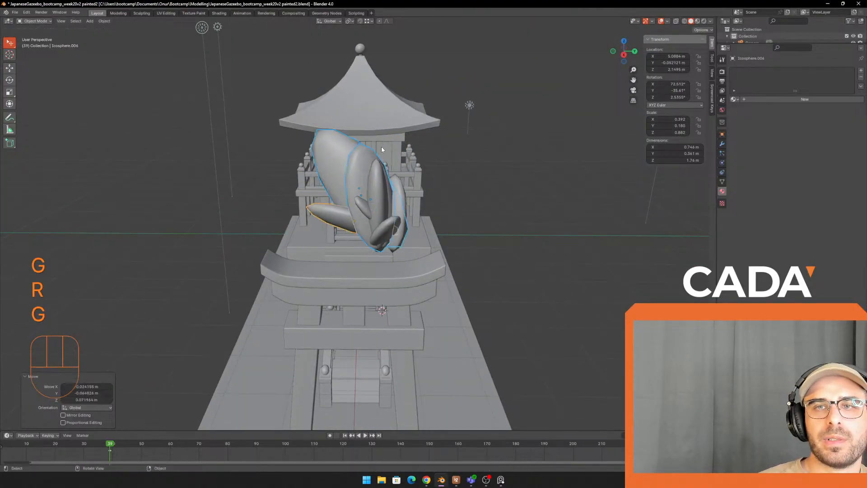
middle_click_drag(381, 146, 385, 158)
key("r")
left_click(392, 170)
Step: Duplicate the selected ellipsoids again, place and tilt the copy on the cluster's open side, and rotate it 67° around Z
key("shift+d")
left_click(432, 213)
key("r")
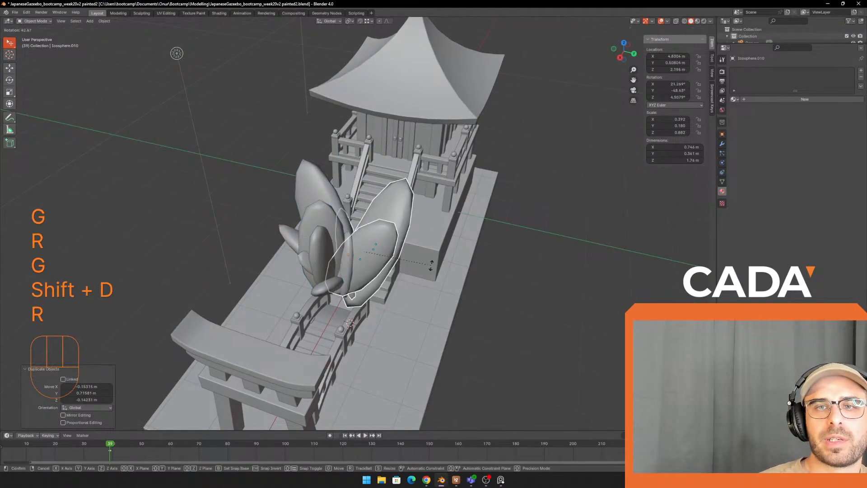
left_click(449, 243)
key("g")
left_click(440, 223)
middle_click_drag(439, 223, 354, 246)
key("r")
key("z")
left_click(312, 150)
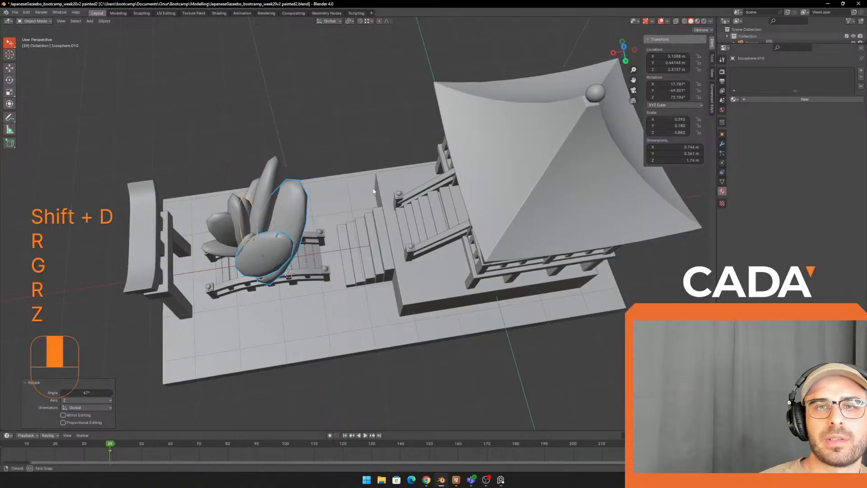
Step: Rotate and move the newest group of ellipsoids to close the gap and complete the plant's leafy shape
middle_click_drag(375, 190, 413, 188)
key("r")
left_click(407, 222)
middle_click_drag(405, 222, 330, 171)
key("r")
left_click(278, 83)
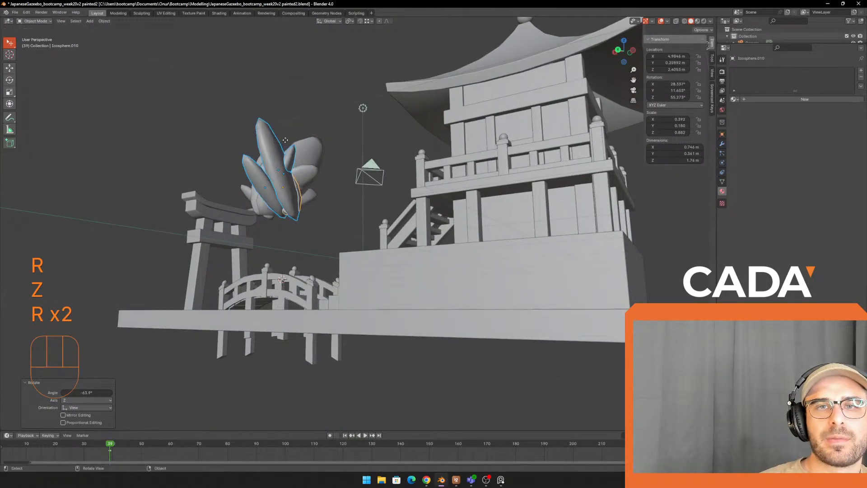
key("g")
left_click(289, 103)
middle_click_drag(323, 140, 327, 167)
key("r")
left_click(346, 211)
Step: Select all the ellipsoids of the plant and join them into a single object
left_click(341, 190)
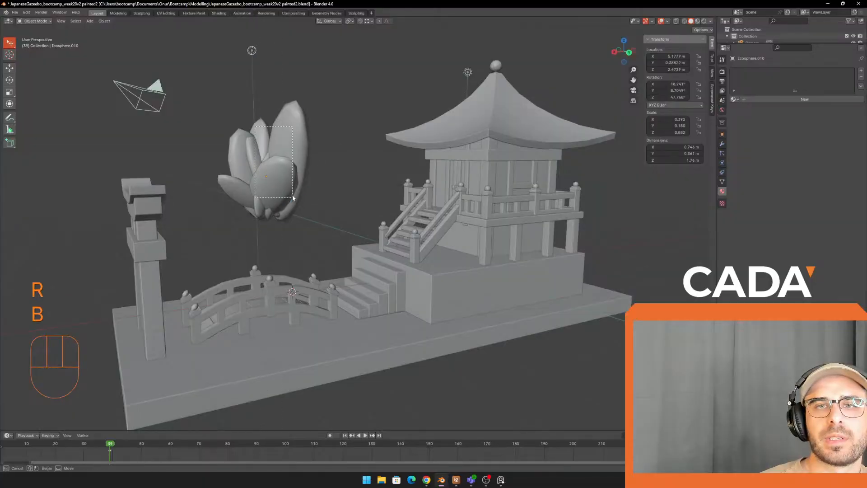
left_click_drag(255, 127, 292, 197)
middle_click_drag(293, 197, 265, 134)
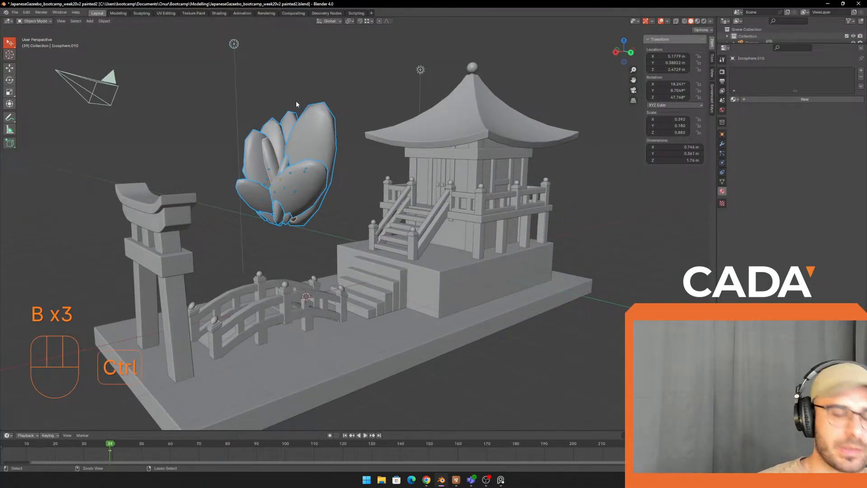
key("ctrl+j")
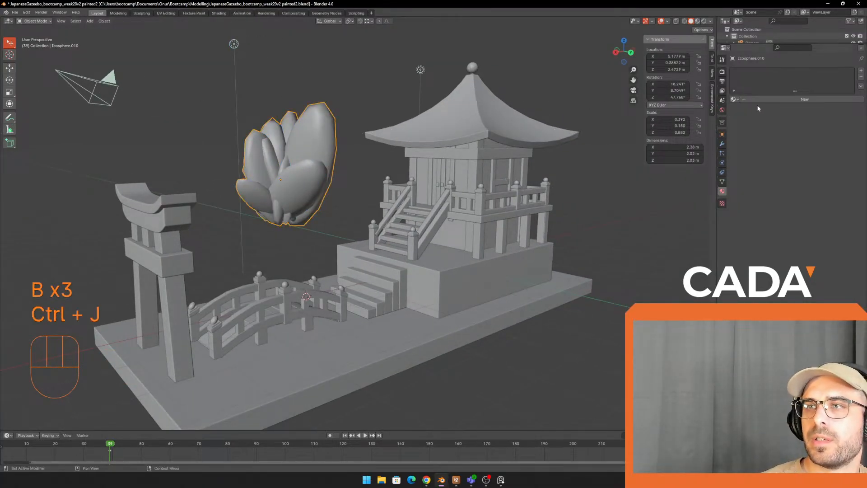
Step: Give the joined plant a new material named "grass" with a pale yellow-green base color
left_click(763, 100)
left_click(792, 142)
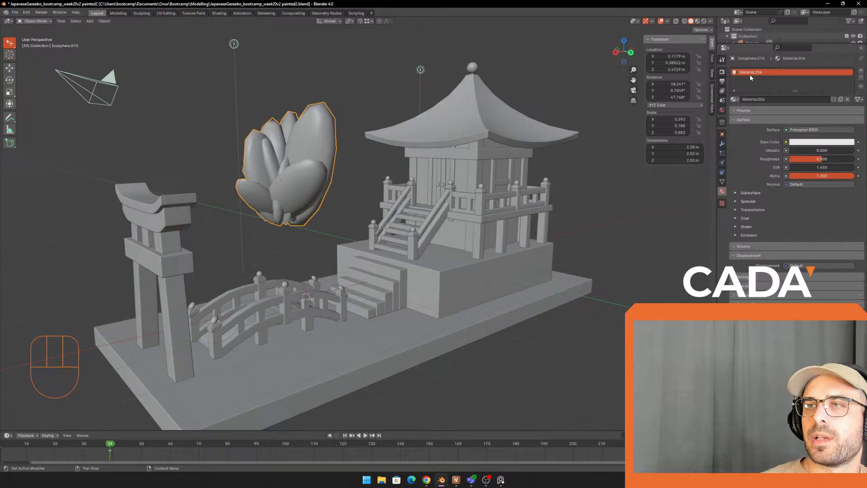
left_click(785, 111)
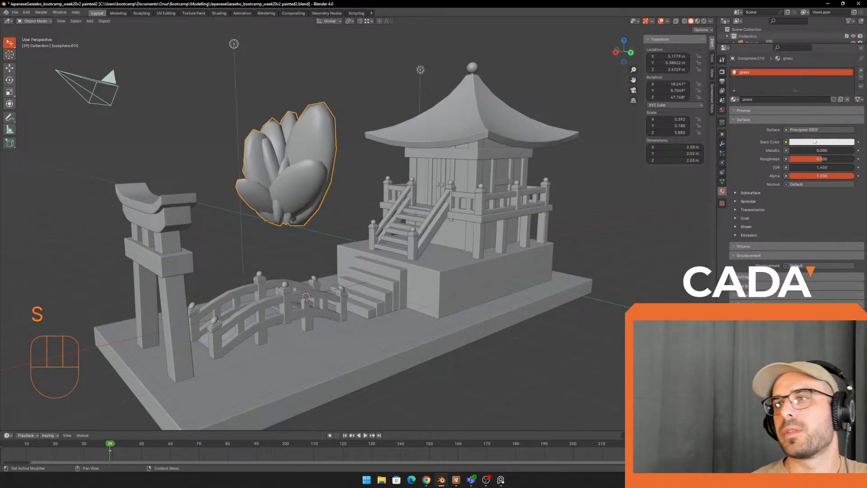
left_click(808, 142)
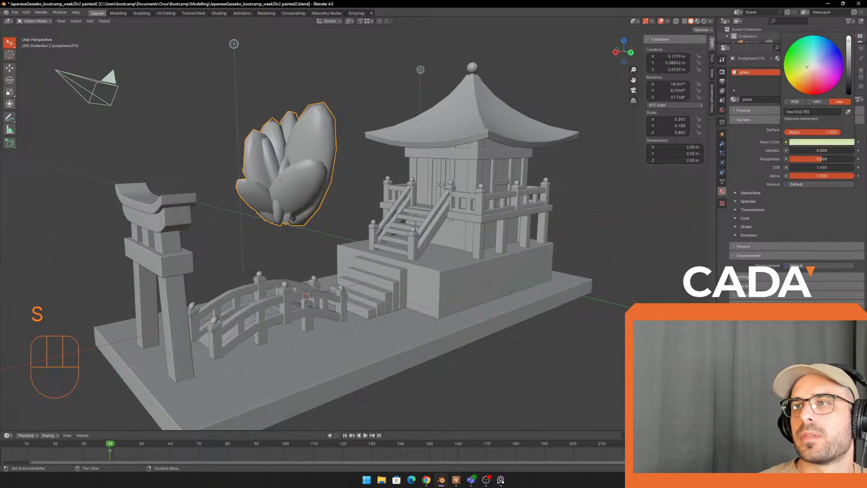
Step: Switch the viewport to rendered shading and scale the plant down by a factor of 0.174
left_click(704, 21)
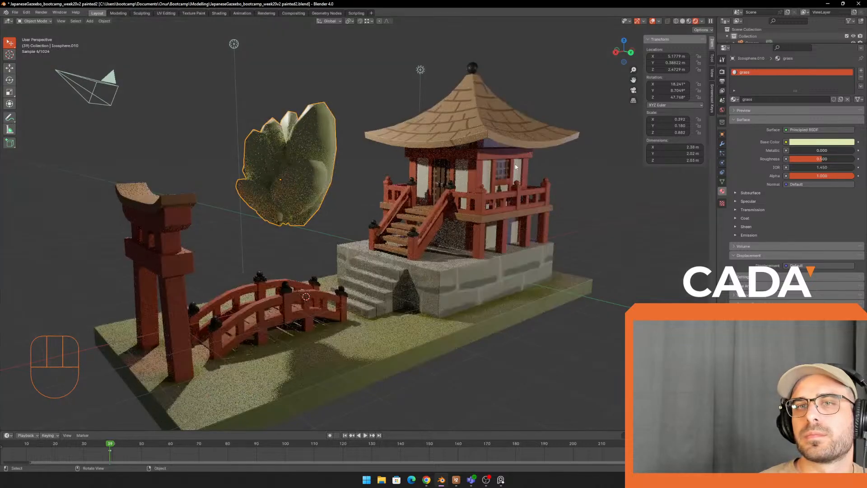
key("s")
left_click(330, 194)
middle_click_drag(331, 193, 484, 159)
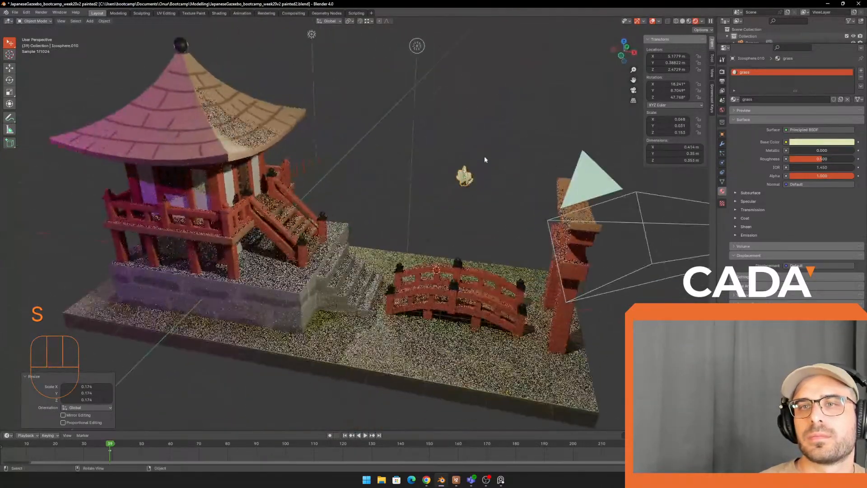
Step: Move the small plant onto the grass beside the bridge, near the stone steps, and rotate it around Z
key("g")
left_click(425, 266)
middle_click_drag(450, 190, 458, 158)
scroll(458, 158, "up", 3)
key("g")
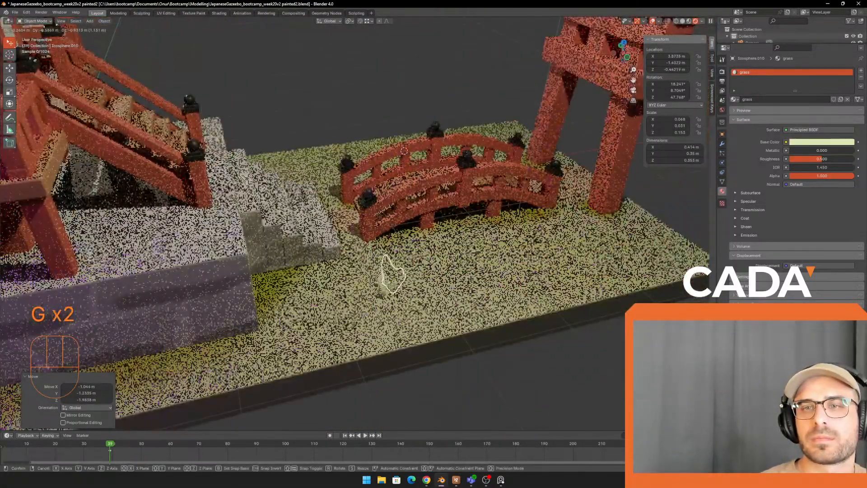
left_click(445, 254)
middle_click_drag(445, 254, 369, 215)
key("g")
left_click(453, 223)
key("r")
key("z")
left_click(425, 210)
Step: Duplicate the plant farther along the grass, shrink the copy slightly, set it on the ground and rotate it 57.9° around Z
key("shift+d")
left_click(544, 208)
middle_click_drag(545, 208, 357, 281)
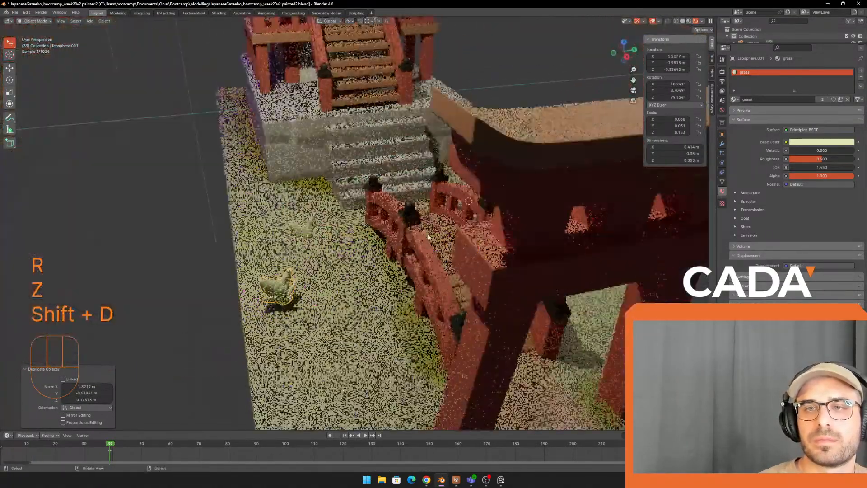
key("s")
left_click(356, 281)
key("g")
left_click(387, 305)
key("r")
key("z")
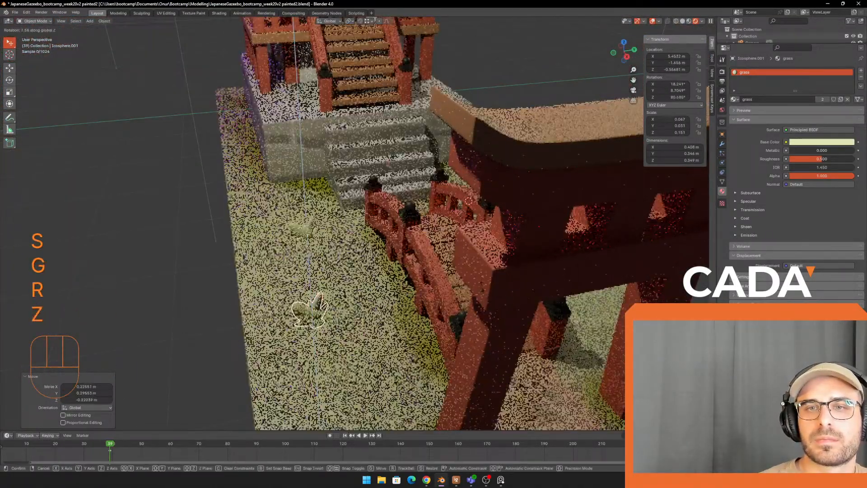
left_click(388, 268)
Step: Enable snapping and set the snap target to Face
middle_click_drag(388, 268, 383, 243, "shift")
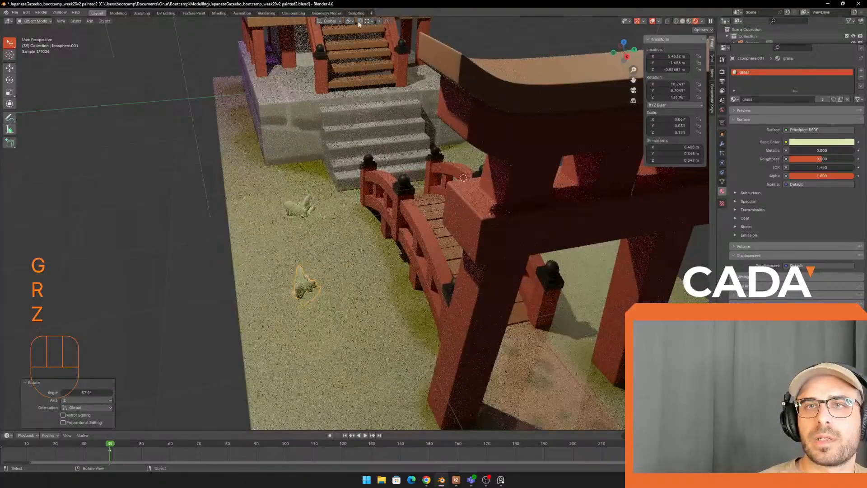
left_click(360, 22)
left_click(371, 21)
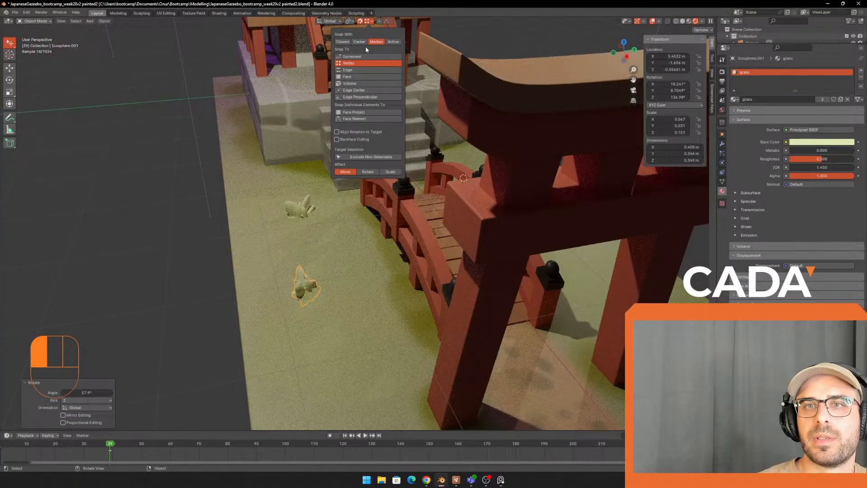
left_click(359, 77)
Step: Duplicate the plant horizontally to the near gate post, rotate it 92.7° around Z, enlarge it slightly and tilt it
mouse_move(351, 217)
middle_mouse_down()
mouse_move(354, 248)
mouse_move(350, 210)
middle_mouse_up()
key("shift+d")
key("shift+z")
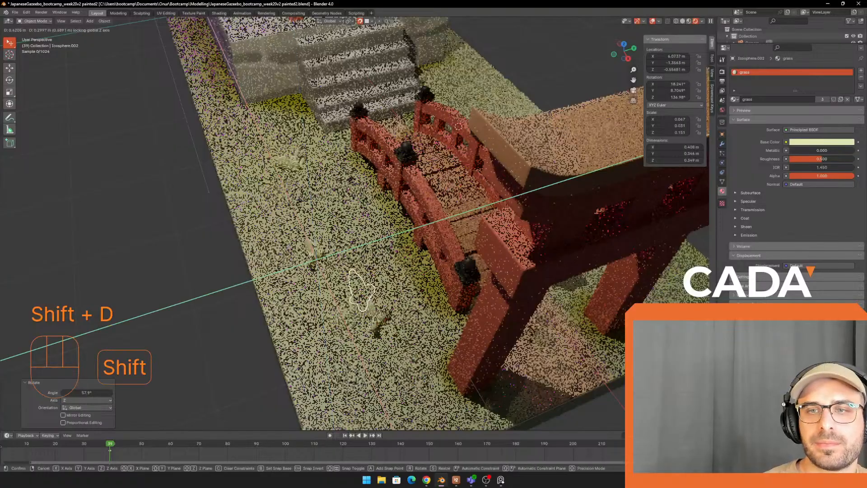
left_click(470, 341)
key("r")
key("z")
left_click(429, 332)
key("s")
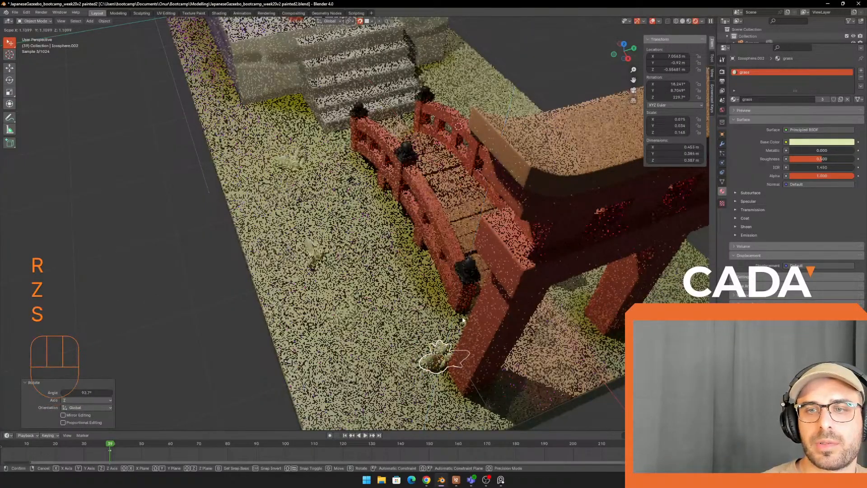
left_click(427, 327)
middle_click_drag(445, 276, 464, 262, "shift")
left_click(428, 174)
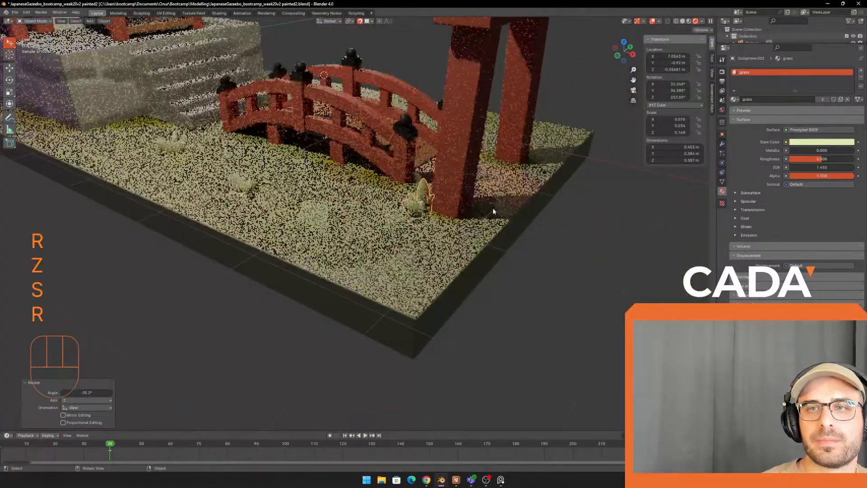
Step: Duplicate the gate-post plant to the base of the opposite gate post and rotate the copy
middle_click_drag(429, 175, 394, 188)
key("shift+d")
key("r")
left_click(542, 213)
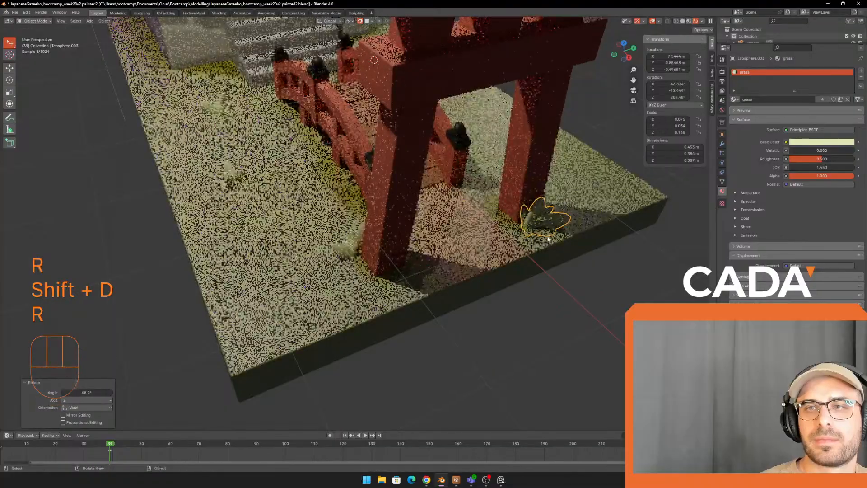
Step: Duplicate the gate-post plant, rotate the copy -213° and move it to the base of the other gate post
middle_click_drag(542, 215, 549, 235)
key("shift+d")
key("r")
left_click(554, 237)
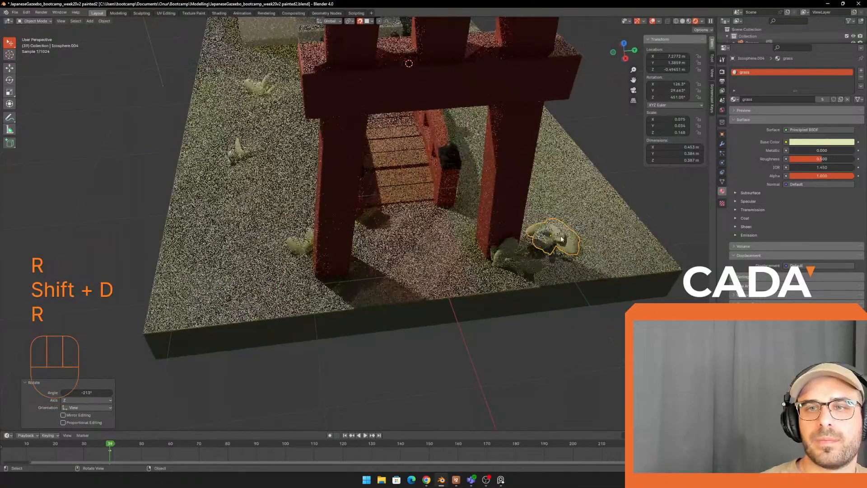
key("g")
left_click(333, 273)
Step: Tilt the moved plant and settle it on the ground against the front of the gate post
middle_click_drag(393, 267, 336, 251)
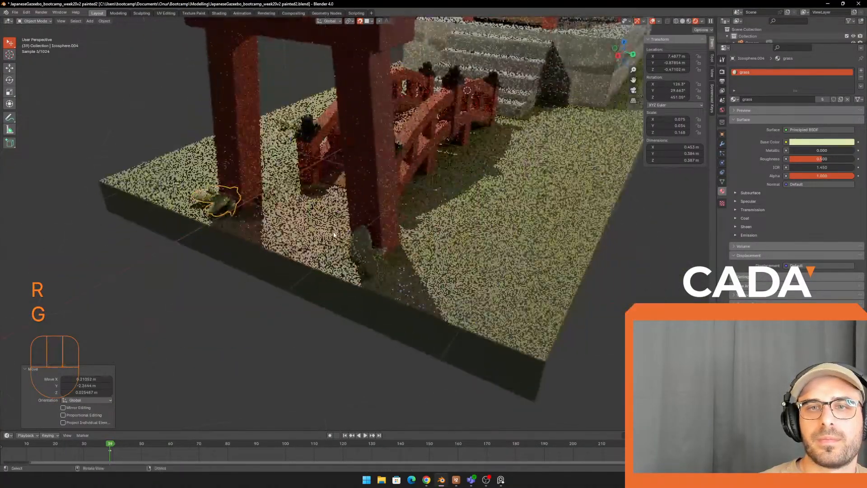
key("r")
left_click(267, 285)
key("g")
left_click(142, 111)
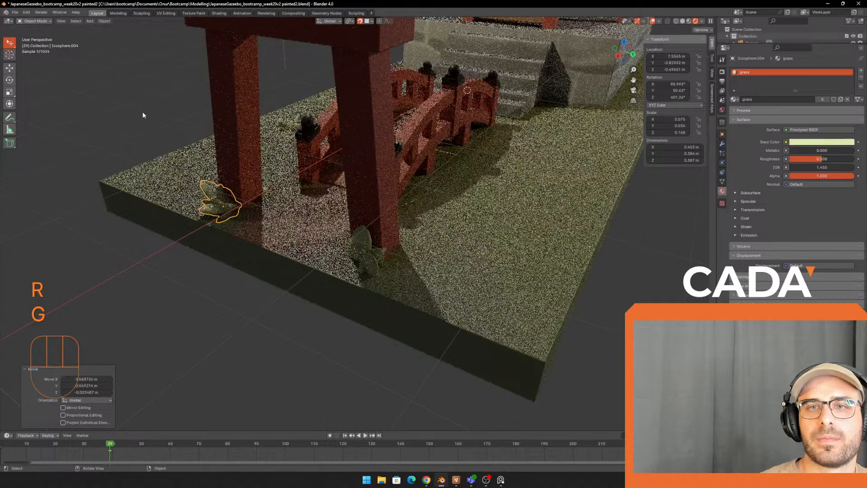
Step: Duplicate the plant to the stair end of the bridge, rotate the copy and place it beside the railing
scroll(248, 215, "down", 3)
middle_click_drag(249, 216, 263, 219)
middle_click_drag(394, 216, 289, 203)
key("shift+d")
left_click(449, 202)
scroll(449, 202, "up", 2)
middle_click_drag(449, 202, 425, 204)
key("r")
left_click(453, 221)
key("g")
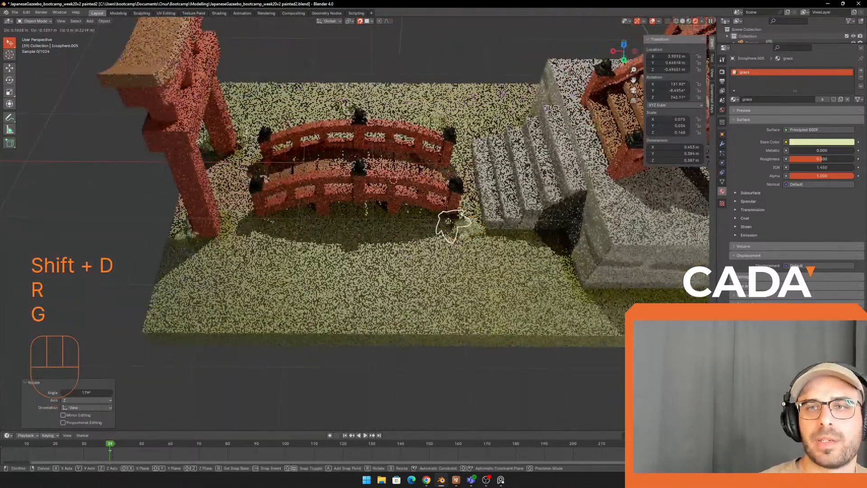
left_click(461, 227)
Step: Reposition and rotate the plant against the bridge's end post by the stairs and shrink it slightly
scroll(462, 227, "up", 2)
mouse_move(490, 225)
middle_mouse_down()
mouse_move(475, 216)
mouse_move(483, 215)
middle_mouse_up()
key("g")
left_click(505, 214)
middle_click_drag(536, 199, 536, 176)
key("r")
left_click(487, 211)
key("g")
left_click(508, 199)
key("g")
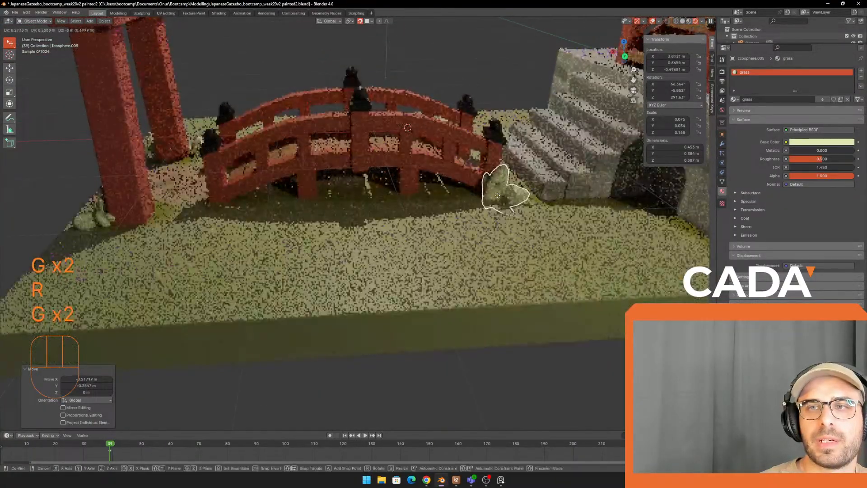
left_click(505, 195)
key("s")
left_click(510, 194)
Step: Duplicate the plant to the nearest bridge support, rotate the copy, set it at the support's foot and shrink it
key("shift+d")
left_click(409, 190)
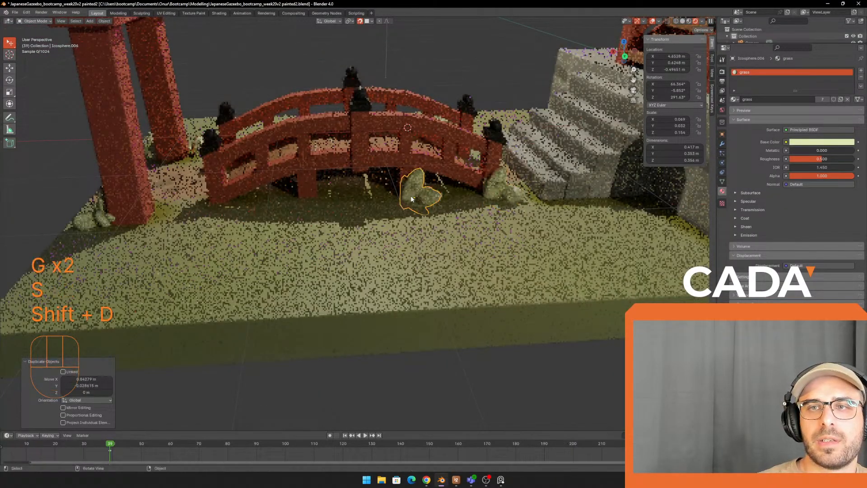
key("r")
left_click(429, 184)
key("r")
left_click(431, 186)
key("g")
left_click(436, 192)
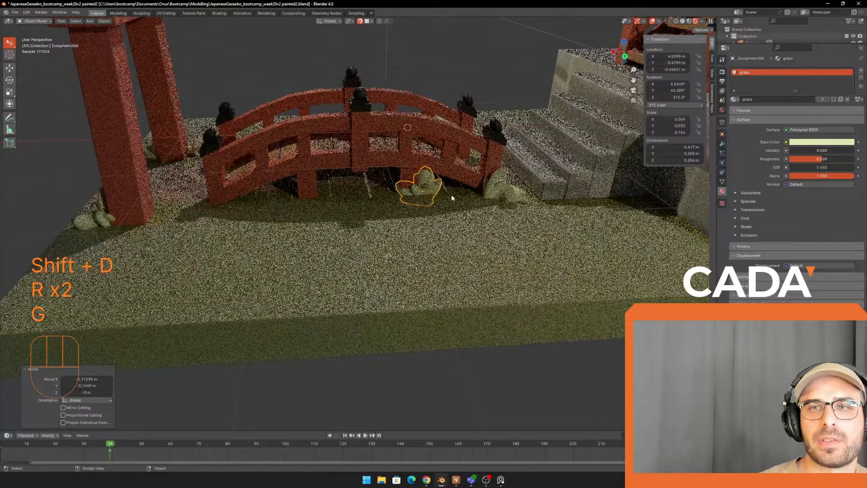
key("s")
left_click(441, 198)
left_click(409, 193)
Step: Duplicate the small plant to the next bridge support toward the gate, tilt it, position it and rotate it around Z
key("shift+d")
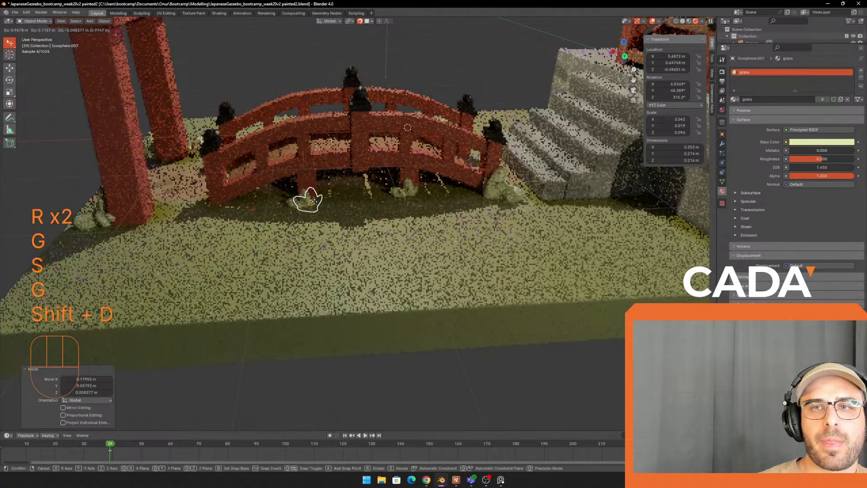
left_click(307, 197)
key("r")
left_click(328, 214)
key("g")
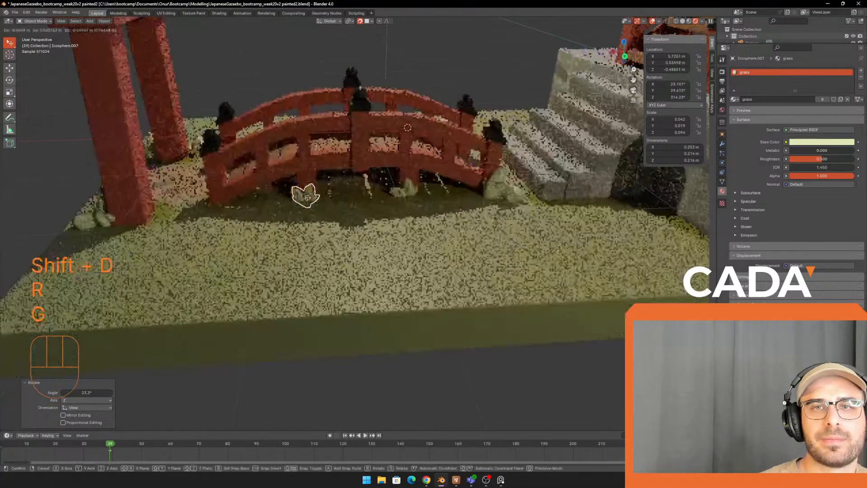
left_click(322, 214)
middle_click_drag(322, 214, 357, 235)
scroll(352, 233, "up", 3)
key("r")
key("z")
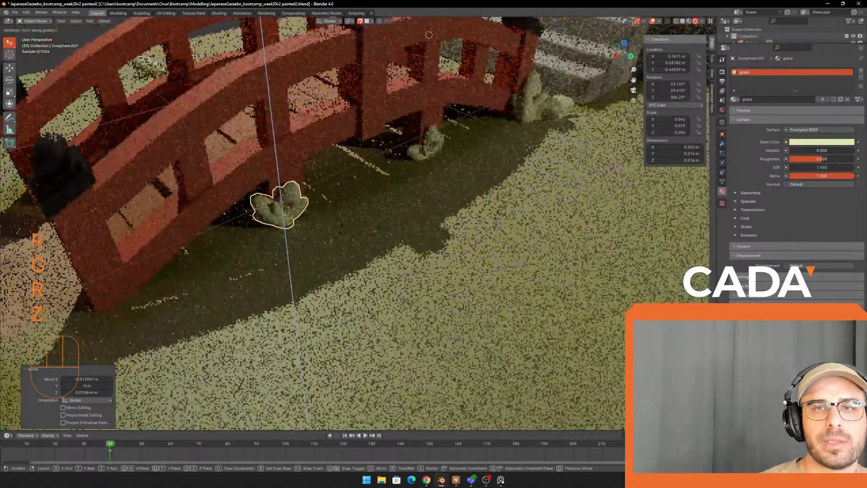
left_click(254, 220)
Step: Duplicate the small plant to the base of the bridge's end post near the gate
middle_click_drag(254, 220, 262, 222)
scroll(262, 223, "down", 4)
key("shift+d")
left_click(223, 287)
key("g")
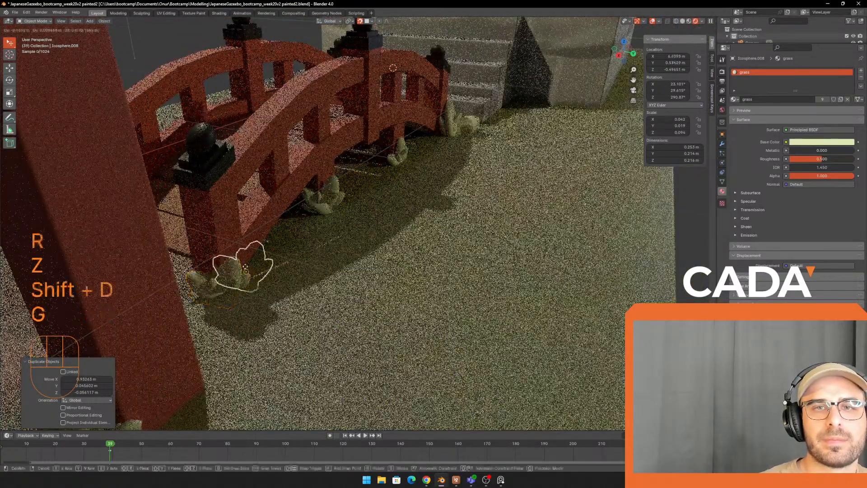
left_click(216, 258)
Step: Duplicate the small plant to the end post on the opposite side of the bridge and rotate the copy around Z
scroll(216, 259, "down", 4)
middle_click_drag(216, 259, 244, 253)
middle_click_drag(244, 253, 278, 257, "shift")
middle_click_drag(277, 257, 434, 284)
key("shift+d")
left_click(378, 267)
scroll(434, 285, "up", 3)
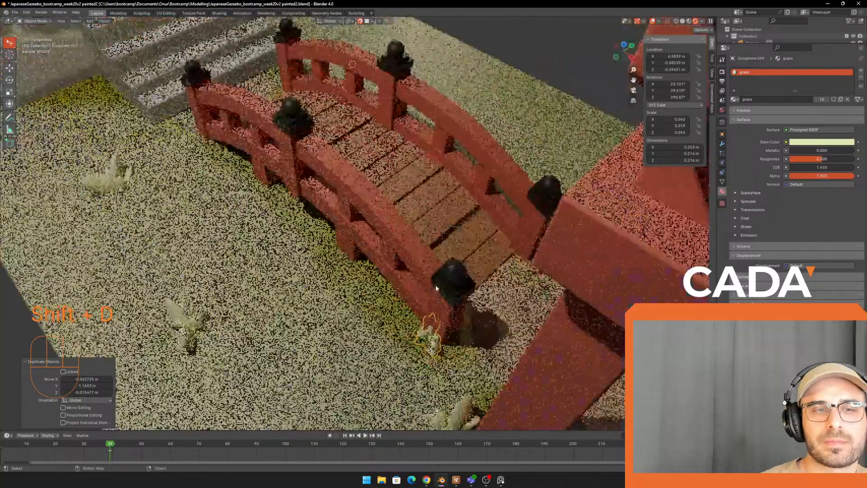
key("r")
key("z")
left_click(392, 277)
Step: Place two more plant copies along that side of the bridge, shrinking the first slightly and scaling the second by 1.653
key("shift+d")
left_click(346, 254)
key("s")
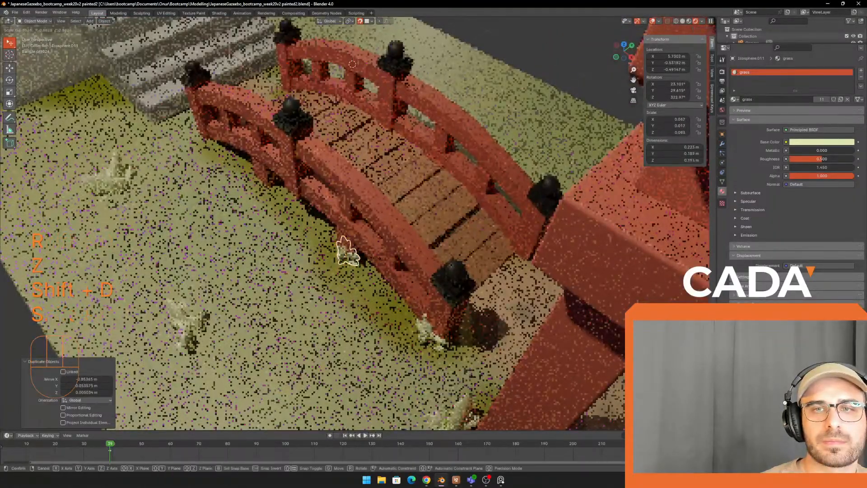
left_click(368, 258)
key("shift+d")
left_click(269, 185)
key("s")
left_click(242, 156)
Step: Duplicate the plant to the bridge's end post by the stairs and enlarge the copy
key("shift+d")
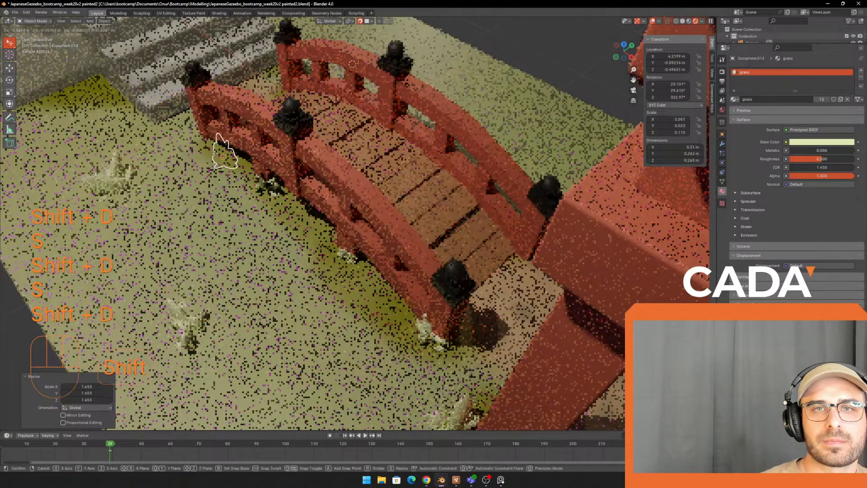
left_click(197, 140)
key("s")
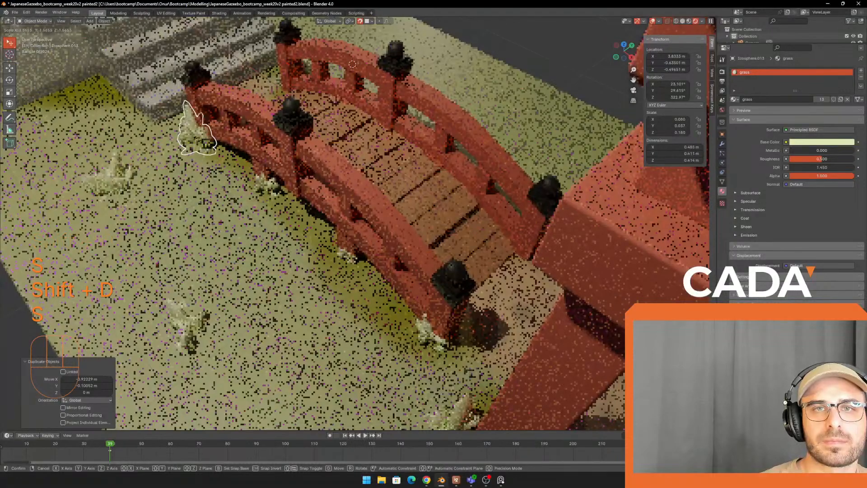
left_click(205, 143)
left_click(384, 201)
middle_click_drag(389, 181, 392, 156)
scroll(393, 155, "down", 3)
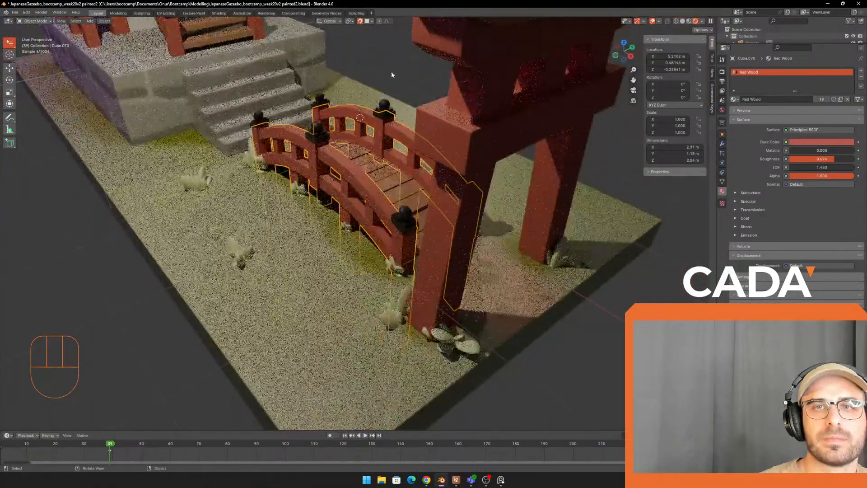
scroll(392, 75, "down", 5)
scroll(394, 186, "up", 3)
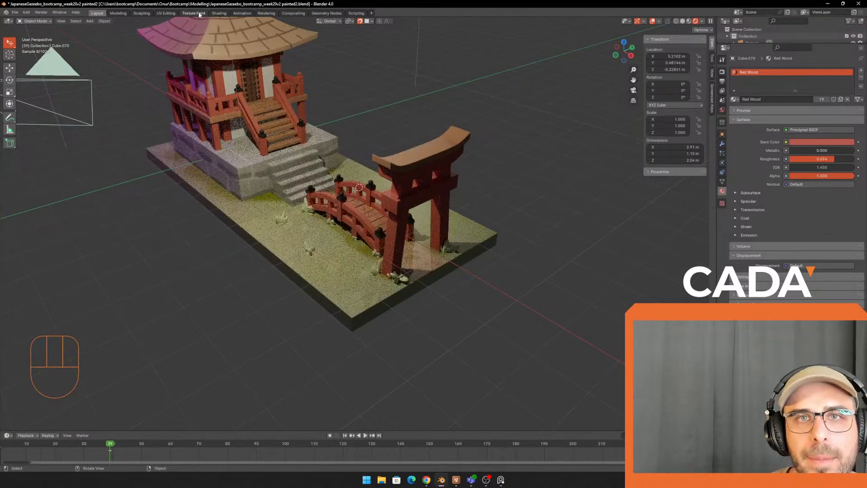
left_click(195, 13)
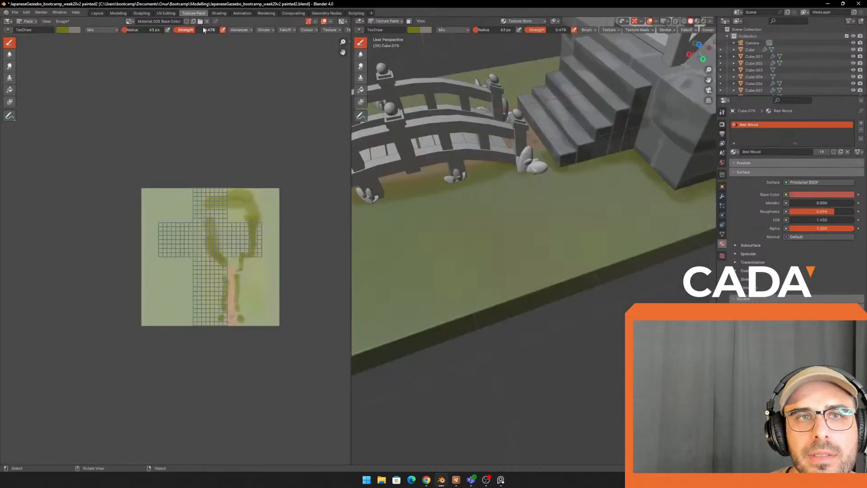
left_click(98, 13)
Step: Move the grass plant nearest the gazebo to the foot of the stone stairs, beside the bridge
middle_click_drag(299, 117, 280, 193)
left_click(266, 223)
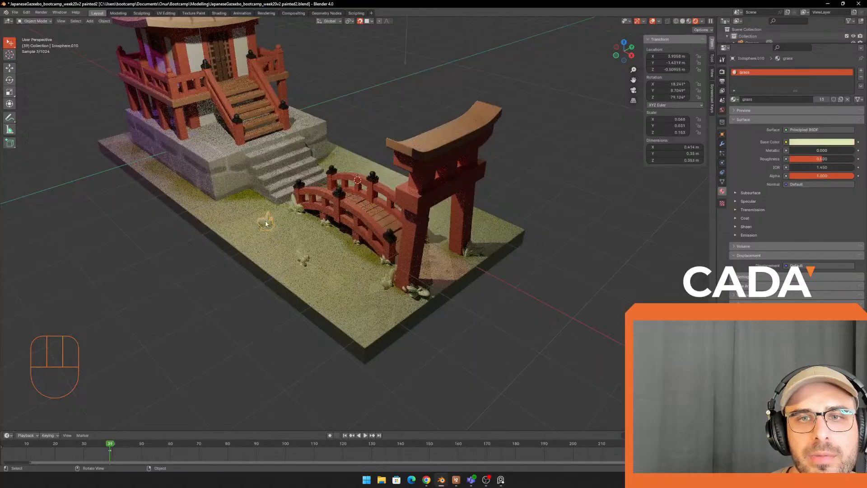
scroll(266, 223, "up", 2)
middle_click_drag(266, 223, 290, 242)
key("g")
left_click(246, 227)
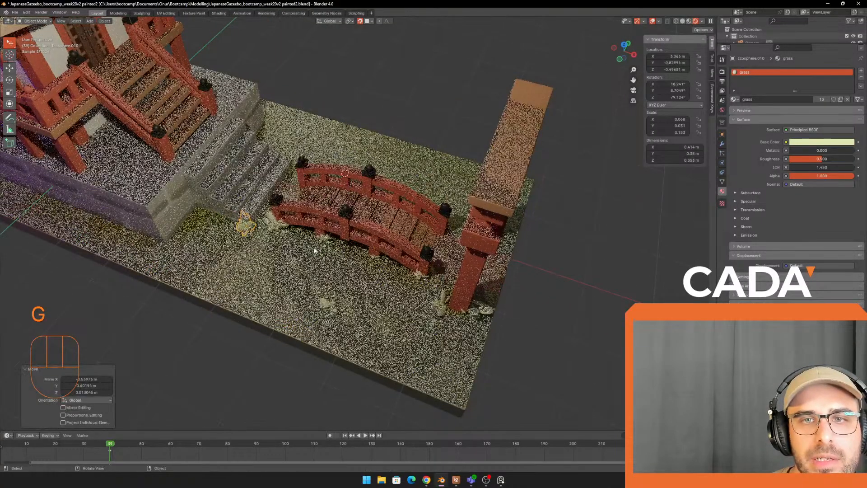
Step: Move the other open-lawn plant closer to the gate, scale it by 0.862 and rotate it around Z
left_click(335, 307)
key("g")
left_click(391, 304)
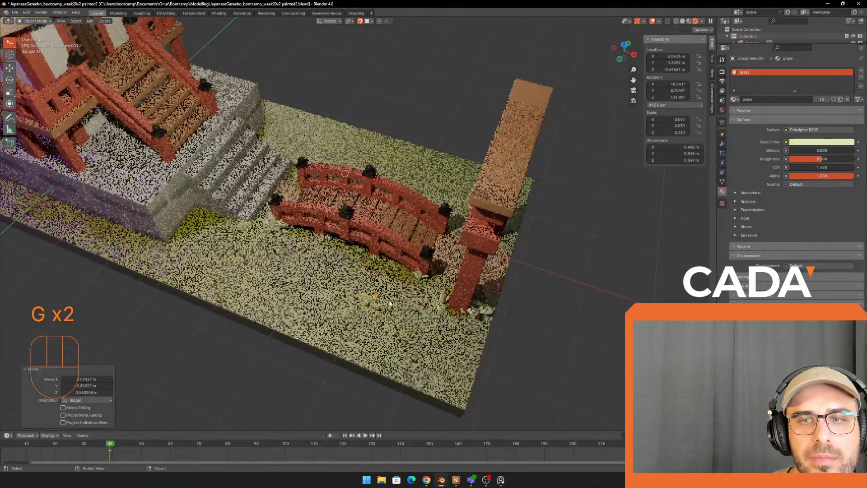
left_click(389, 303)
middle_click_drag(388, 302, 392, 283, "shift")
key("r")
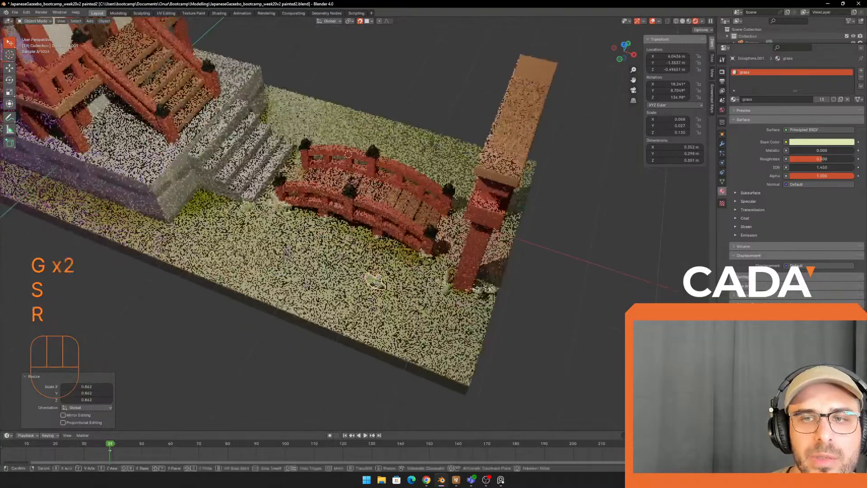
left_click(376, 282)
Step: Duplicate the lawn plant toward the stairs, shrink the copy and move it closer to the outer edge of the grass
key("shift+d")
left_click(299, 264)
key("s")
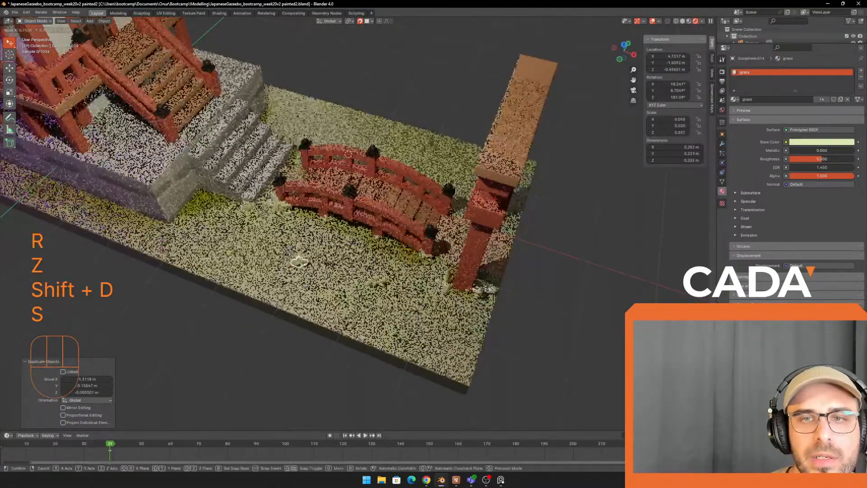
left_click(299, 268)
key("g")
left_click(277, 276)
middle_click_drag(277, 277, 243, 277)
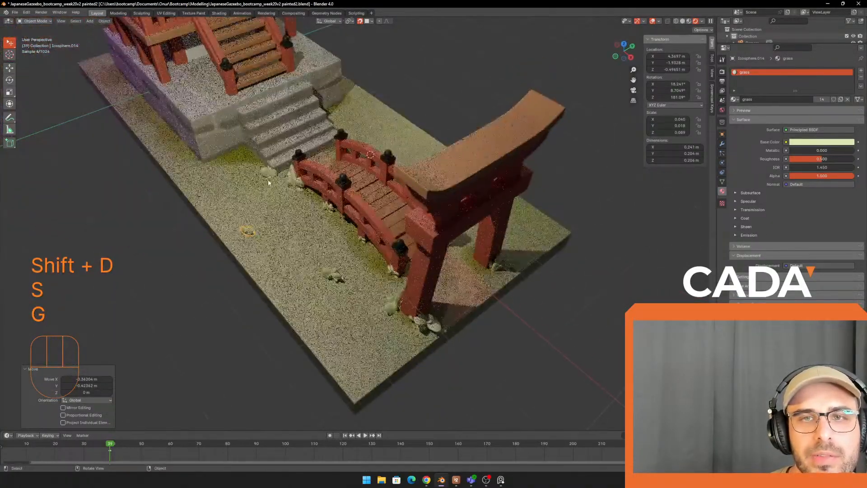
Step: Duplicate the plant at the stairs to the corner of the stone platform and rotate the copy 74.9° around Z
left_click(315, 200)
middle_click_drag(332, 229, 383, 246, "shift")
scroll(383, 246, "up", 3)
key("shift+d")
left_click(241, 225)
key("r")
key("z")
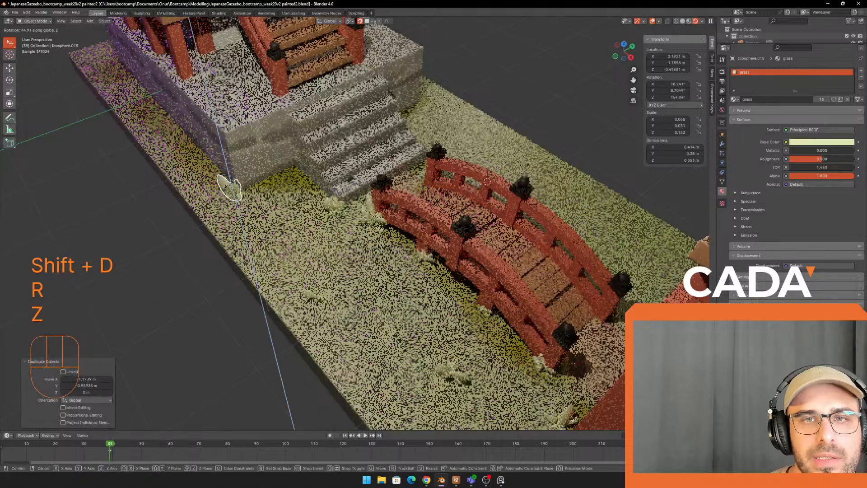
left_click(264, 199)
Step: Duplicate the corner plant farther along the platform's side wall and resize the copy
middle_click_drag(264, 199, 285, 201)
middle_click_drag(206, 220, 317, 223, "shift")
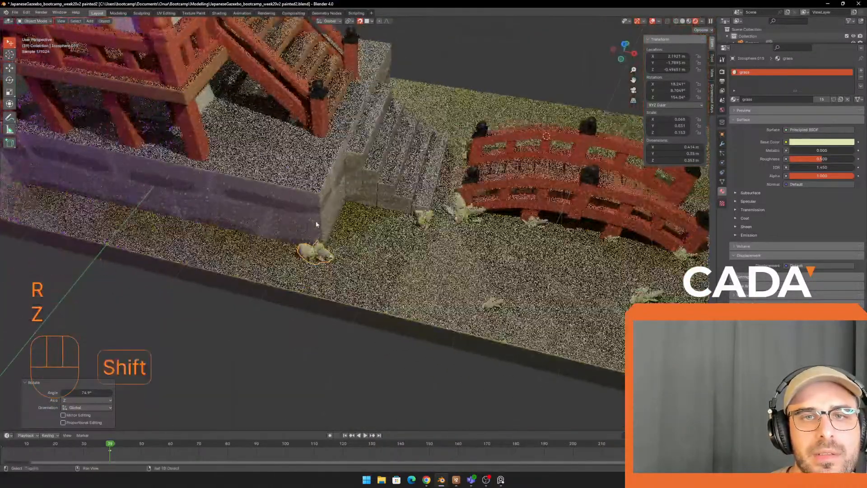
key("shift+d")
left_click(120, 229)
key("s")
left_click(160, 227)
Step: Duplicate the platform-corner plant across to the opposite lawn and place it at the foot of the stairs beside the bridge
scroll(271, 253, "down", 4)
middle_click_drag(493, 271, 371, 275)
left_click(368, 225)
left_click(339, 215)
middle_click_drag(343, 219, 269, 210, "shift")
key("shift+d")
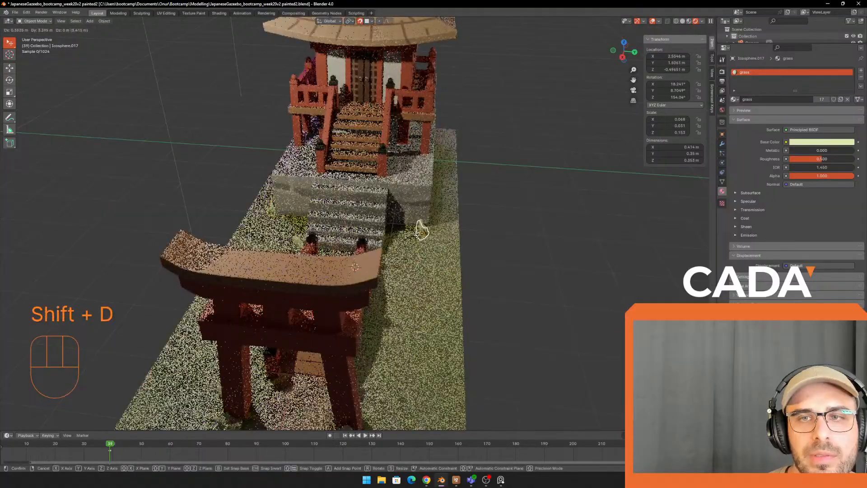
left_click(400, 220)
middle_click_drag(398, 216, 347, 269)
key("g")
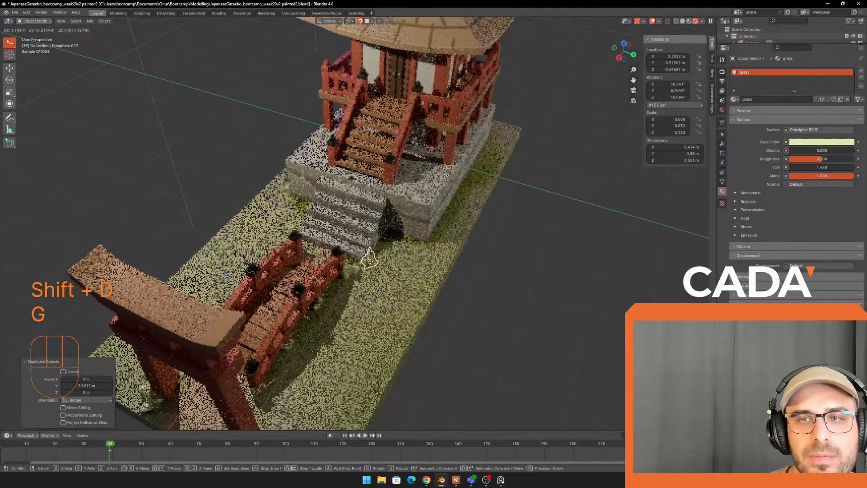
left_click(369, 262)
left_click(472, 279)
Step: Duplicate the plant at the stairs onto the open grass beside the bridge
middle_click_drag(452, 271, 378, 246)
scroll(379, 246, "down", 4)
scroll(381, 223, "up", 2)
middle_click_drag(311, 222, 345, 237)
scroll(361, 235, "up", 2)
left_click(359, 221)
key("shift+d")
left_click(393, 291)
key("s")
left_click(394, 291)
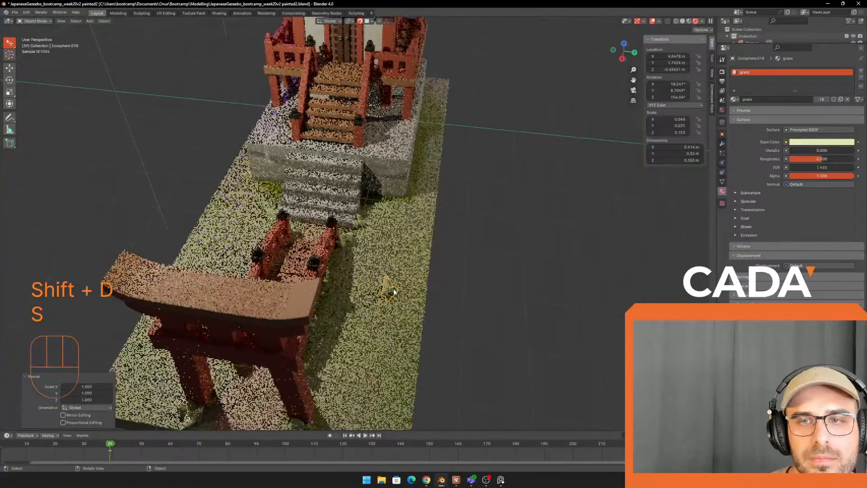
Step: Duplicate the open-grass plant, shrink the copy and place it on a leaf tip as a small flower
scroll(394, 292, "up", 4)
middle_click_drag(404, 296, 400, 248, "shift")
scroll(404, 276, "up", 4)
middle_click_drag(413, 280, 339, 153, "shift")
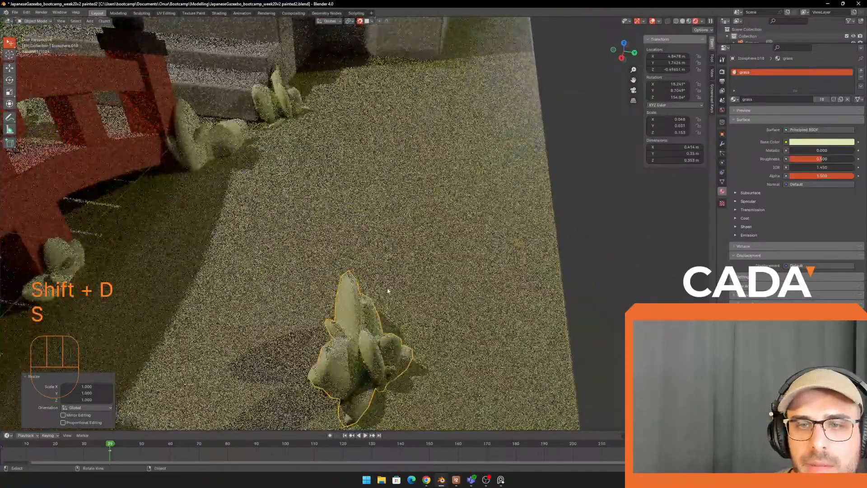
middle_click_drag(387, 289, 374, 264)
key("shift+d")
left_click(337, 43)
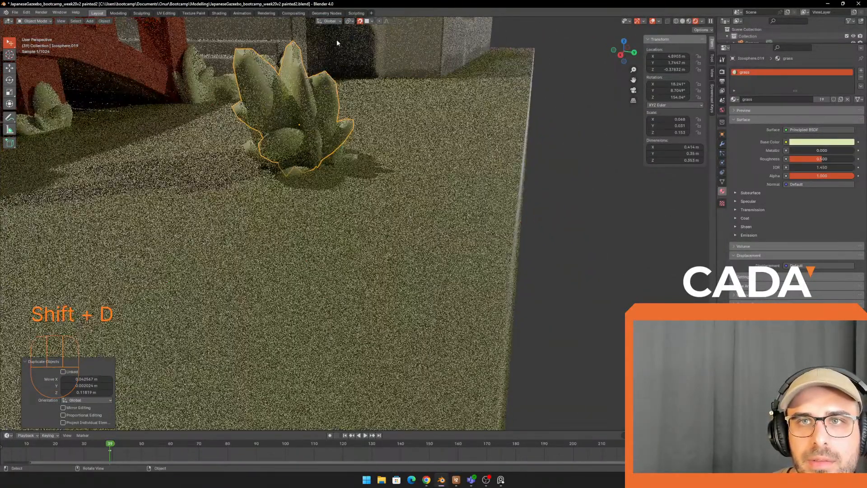
key("s")
key("g")
left_click(463, 120)
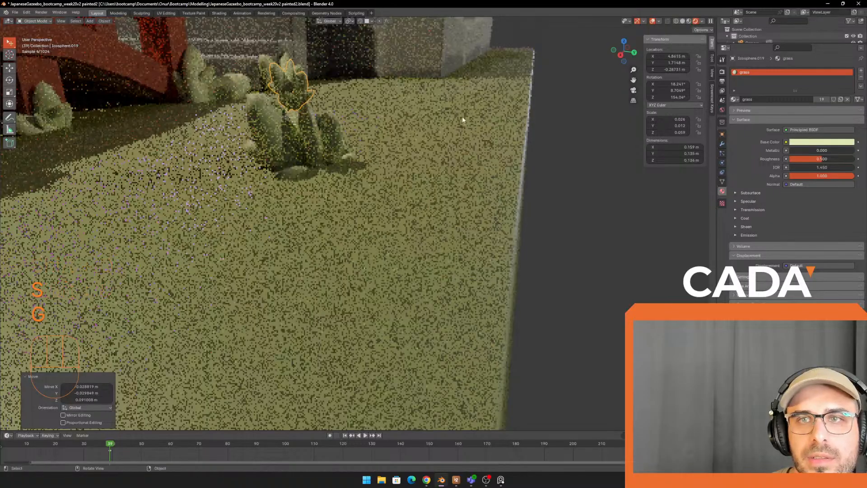
Step: Replace the grass material on the small leaf-tip copy with a new one named flower and give it a pink base color
left_click(861, 78)
left_click(826, 101)
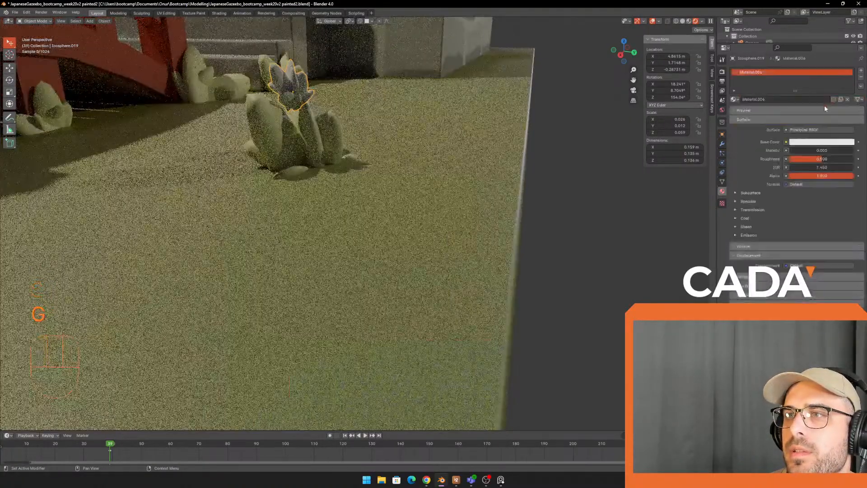
double_click(758, 73)
key("BackSpace")
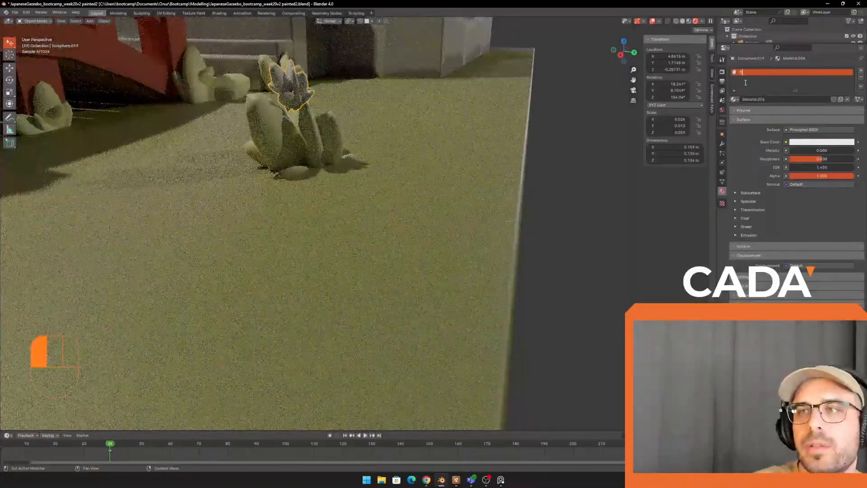
type("flower")
key("Return")
left_click(806, 143)
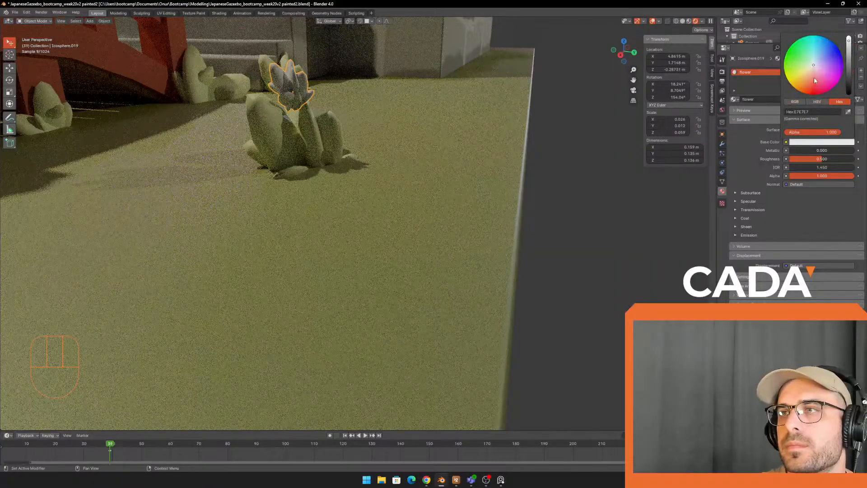
left_click_drag(814, 77, 813, 67)
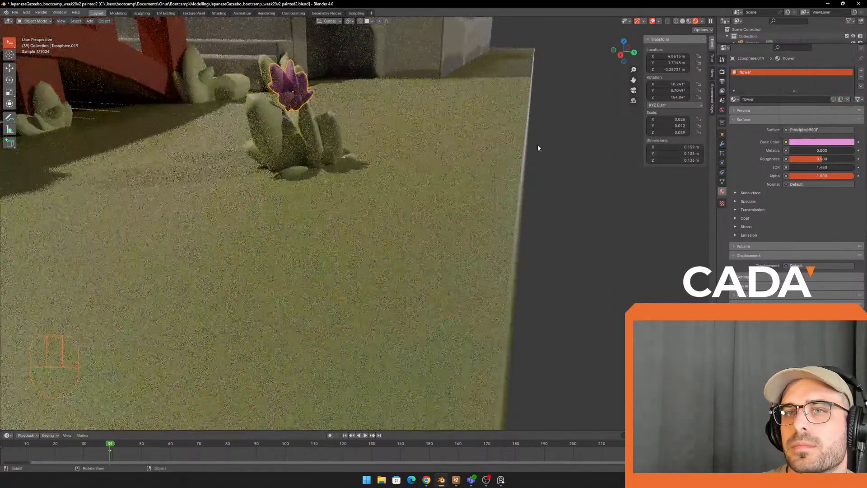
Step: Narrow the open-grass plant horizontally while keeping its height, and reposition the pink flower on top of its leaves
middle_click_drag(537, 144, 565, 160)
scroll(566, 160, "up", 3)
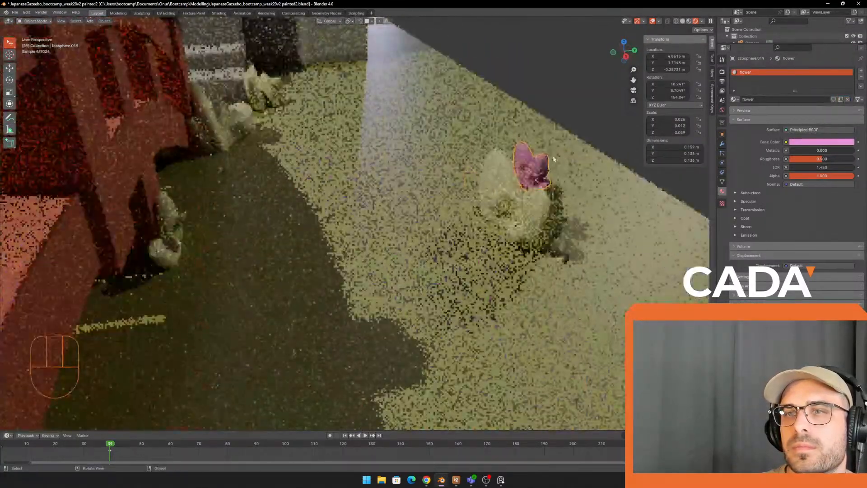
key("g")
left_click(526, 171)
left_click(555, 199, "shift")
key("s")
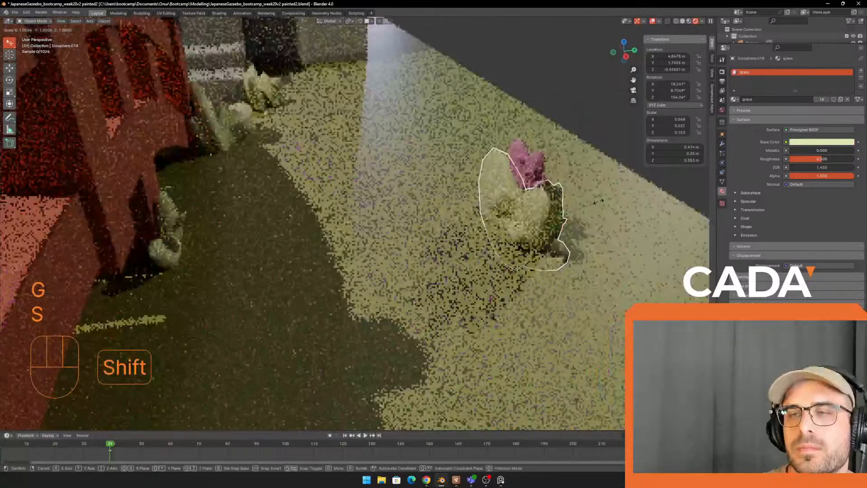
key("shift+z")
left_click(557, 185)
left_click(540, 175)
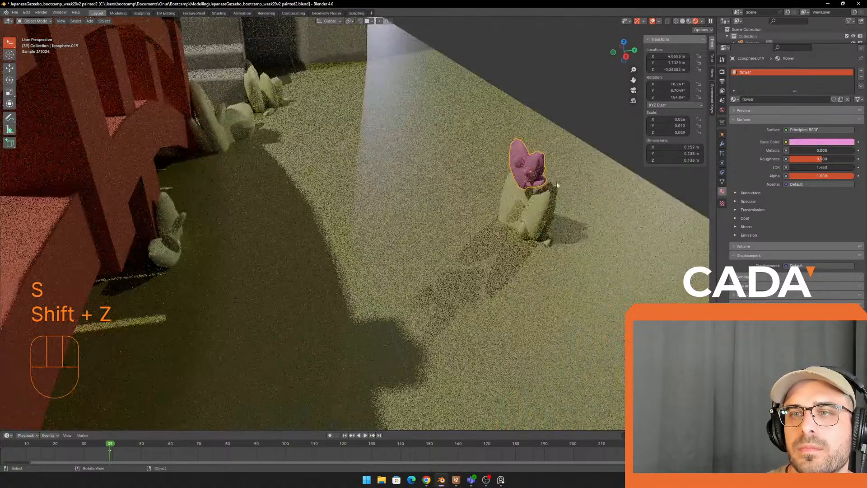
key("g")
left_click(542, 170)
Step: Duplicate the open-grass plant with its flower toward the stairs, rotate the copy about Z and shrink it to about 0.62
left_click(542, 203, "shift")
scroll(537, 199, "down", 4)
middle_click_drag(506, 192, 374, 197)
scroll(443, 188, "down", 5)
scroll(443, 188, "up", 5)
key("shift+d")
left_click(354, 193)
key("r")
key("z")
left_click(315, 186)
key("g")
left_click(317, 171)
key("g")
key("s")
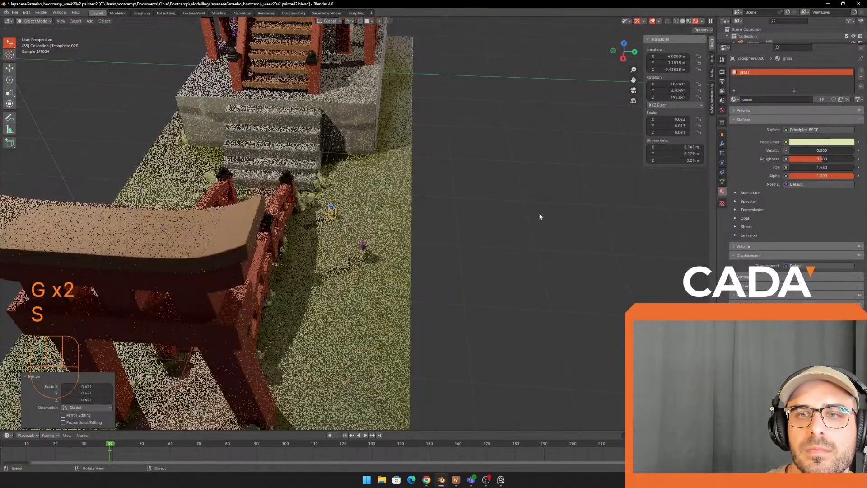
Step: Duplicate the plant at the foot of the stairs to the platform's corner, adding a smaller second copy rotated about Z
scroll(496, 217, "down", 8)
middle_click_drag(453, 217, 493, 199)
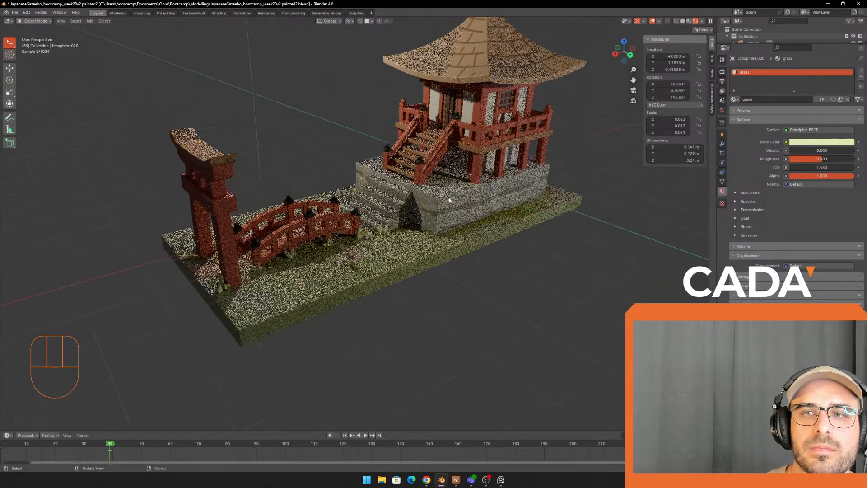
scroll(445, 202, "up", 2)
left_click(405, 236)
key("shift+d")
left_click(490, 238)
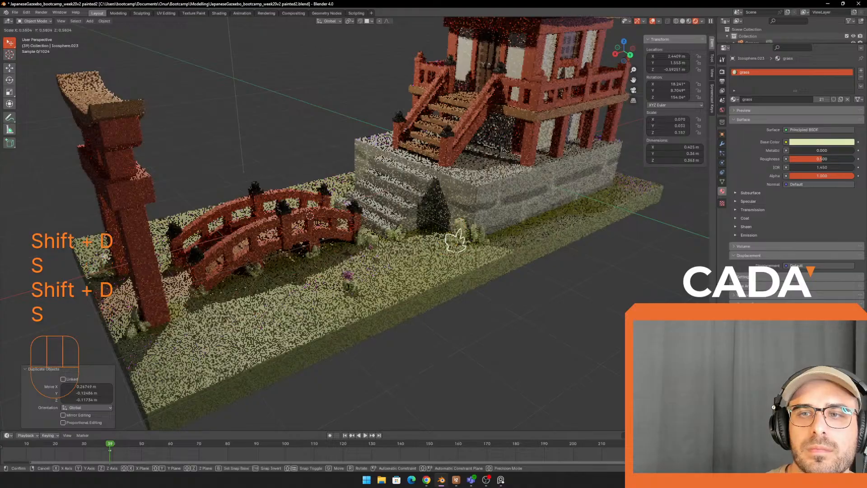
left_click(474, 246)
key("r")
key("z")
left_click(477, 244)
Step: Duplicate the two platform-corner plants beside the originals, then rotate, move and resize the new pair
left_click(478, 234, "shift")
key("shift+d")
left_click(505, 252)
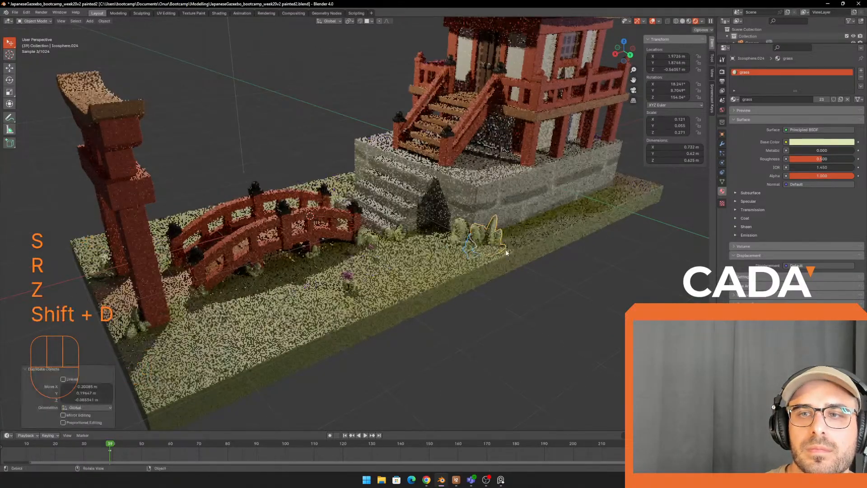
key("r")
left_click(503, 245)
key("g")
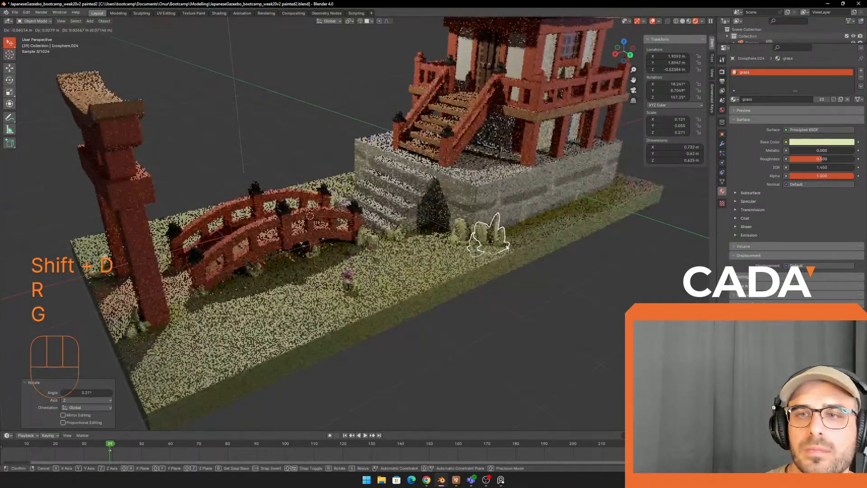
left_click(507, 248)
key("s")
Step: Raise the new plant pair about 0.14 m along the vertical axis
middle_click_drag(579, 270, 577, 268)
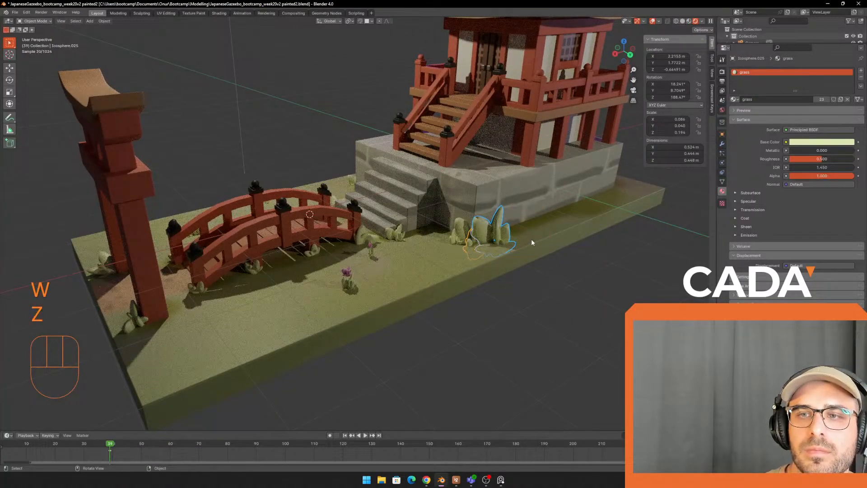
key("g")
key("z")
left_click(543, 241)
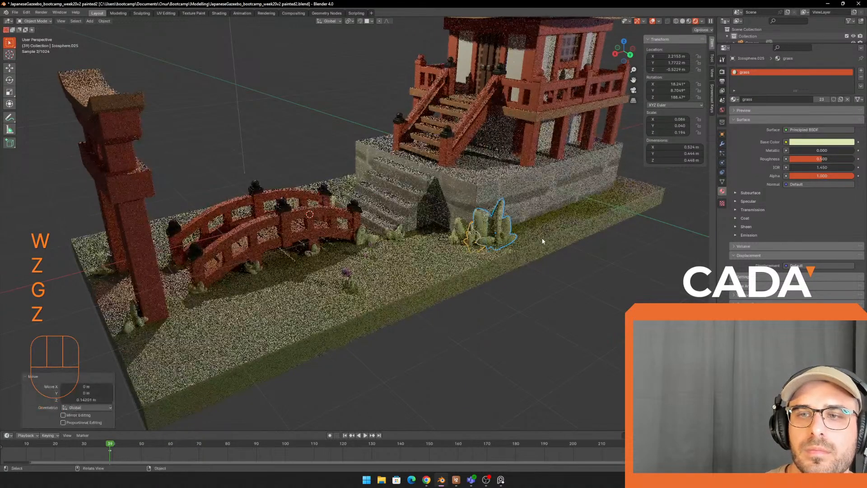
Step: Duplicate the plant pair in front of the corner cluster, rotate it 153° about Z, scale it to 0.678 and raise it vertically
key("shift+d")
key("r")
key("z")
key("s")
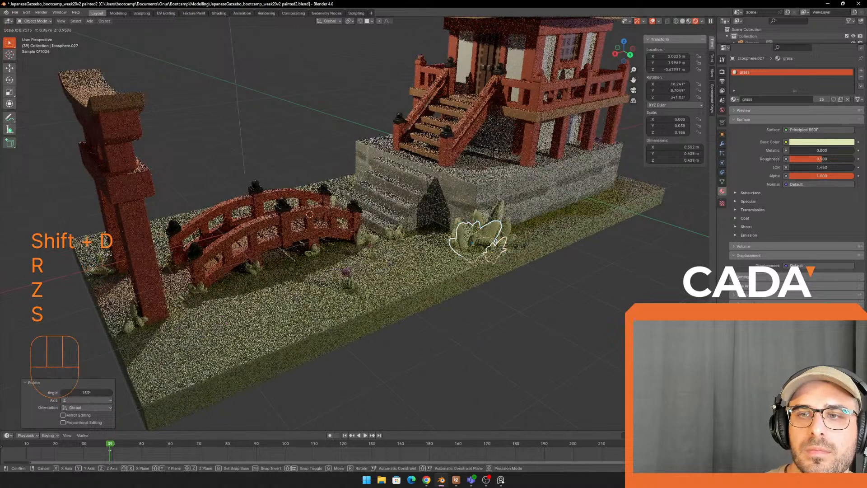
left_click(509, 247)
key("w")
key("z")
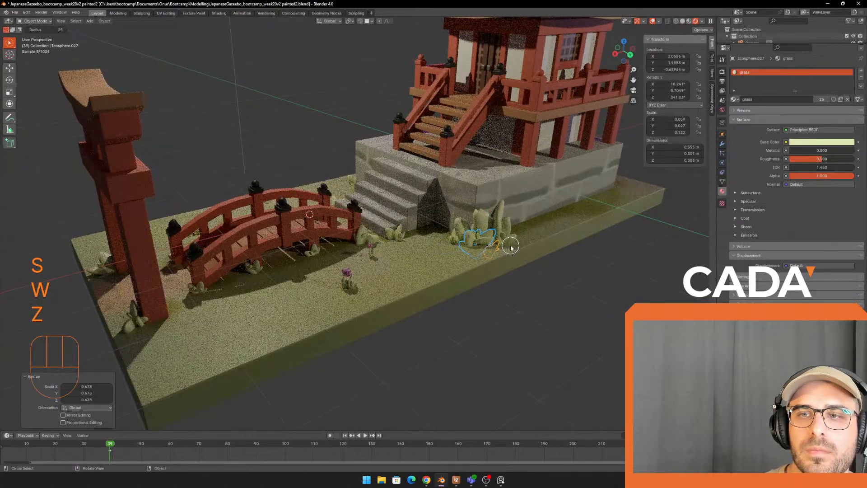
key("g")
key("z")
left_click(510, 233)
left_click(589, 279)
Step: Duplicate the small plant beside the bridge, enlarge the copy and rotate it about Z
scroll(501, 231, "down", 1)
middle_click_drag(451, 203, 441, 213)
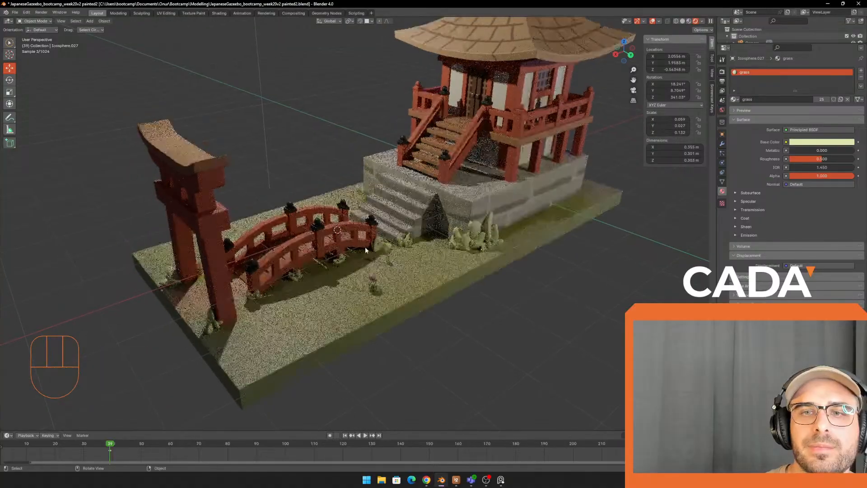
left_click(340, 258)
scroll(339, 260, "up", 2)
key("shift+d")
left_click(336, 279)
key("s")
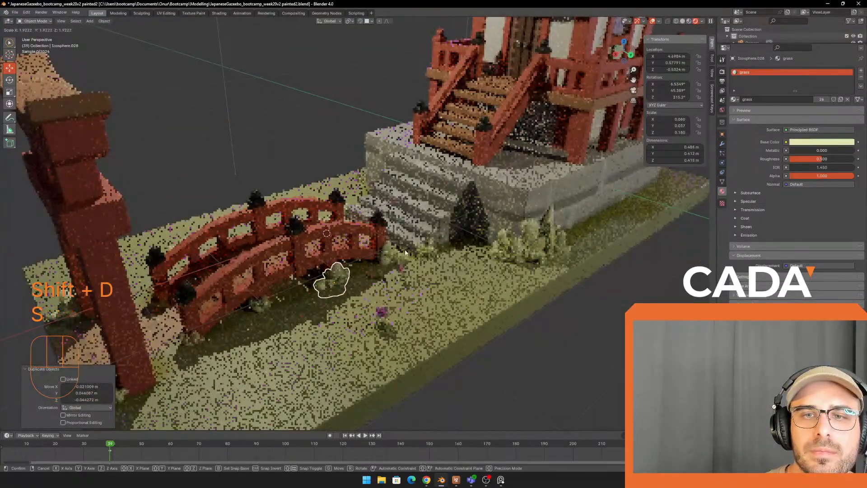
left_click(390, 258)
key("r")
key("z")
left_click(389, 267)
left_click(474, 294)
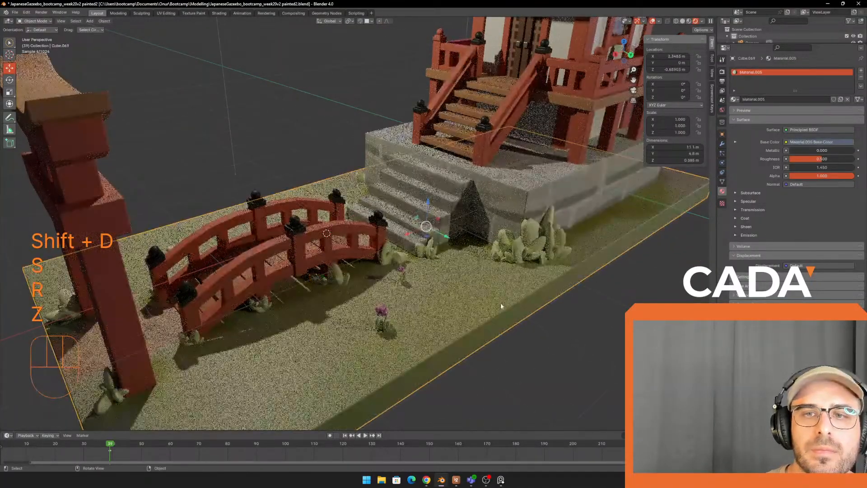
Step: Try placing a copy of the bridge-side plant at the lawn's outer edge and delete that copy
scroll(564, 321, "down", 1)
middle_click_drag(417, 287, 418, 269, "shift")
left_click(332, 246)
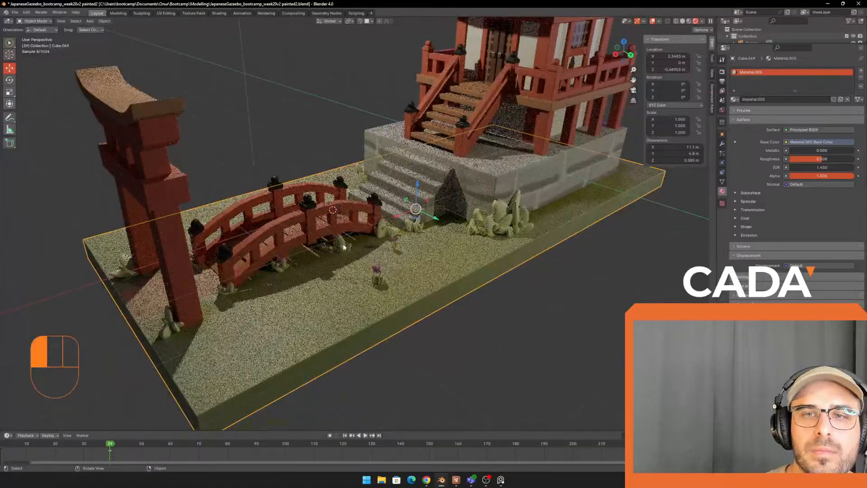
key("shift+d")
key("g")
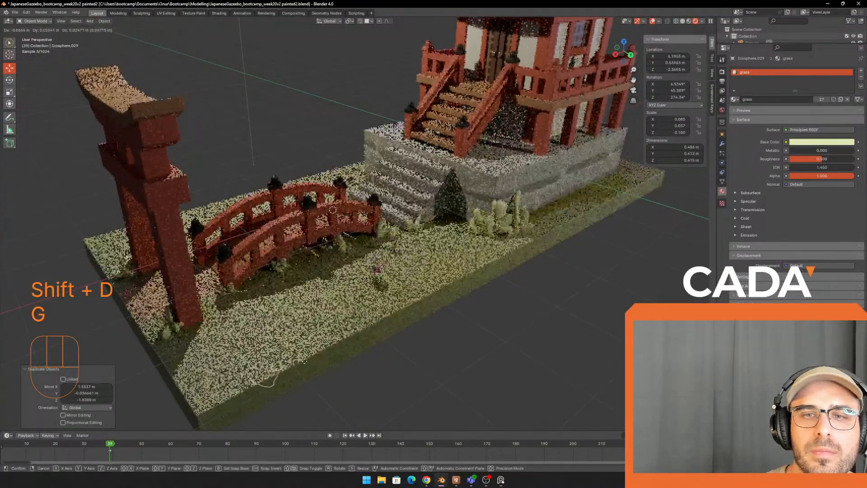
left_click(353, 331)
key("z")
key("z")
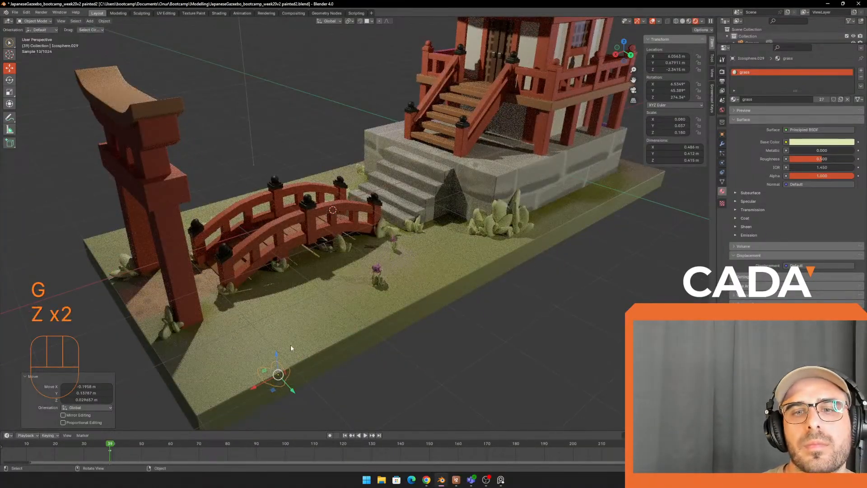
key("Delete")
Step: Examine the whole gazebo scene from several angles with the scene's render settings displayed
scroll(321, 315, "down", 2)
middle_click_drag(329, 312, 365, 295)
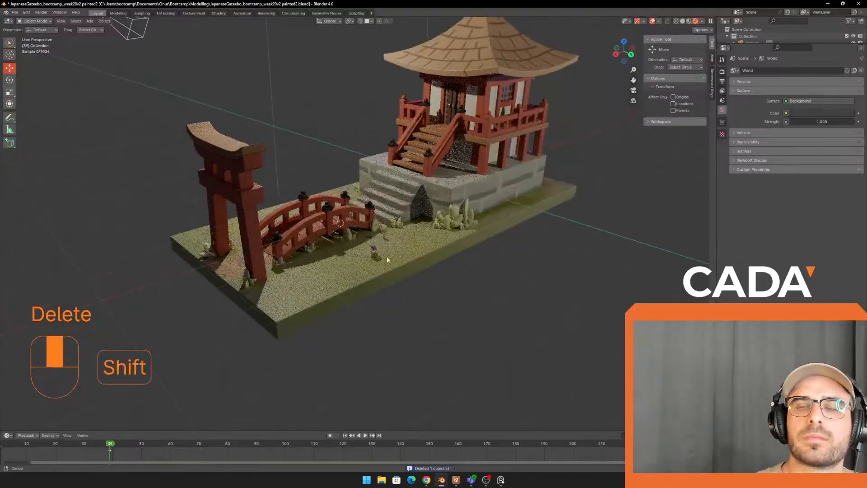
middle_click_drag(387, 256, 392, 294, "shift")
middle_click_drag(391, 294, 409, 270)
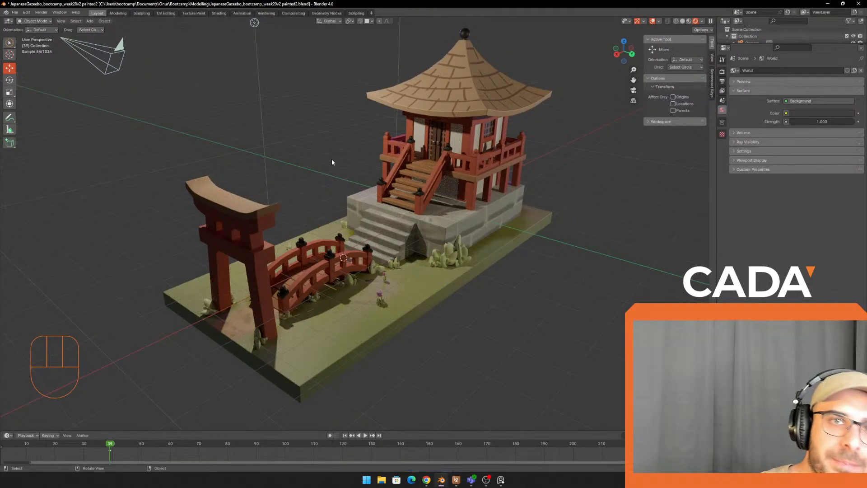
left_click(722, 72)
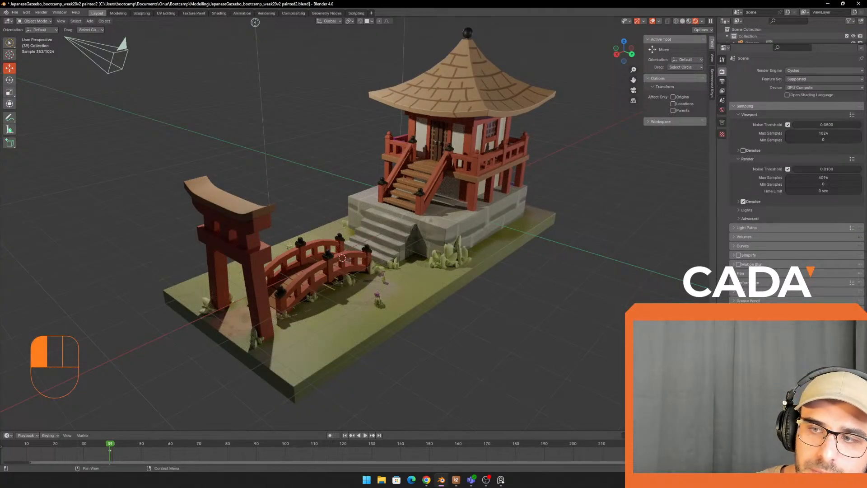
middle_click_drag(434, 235, 431, 235)
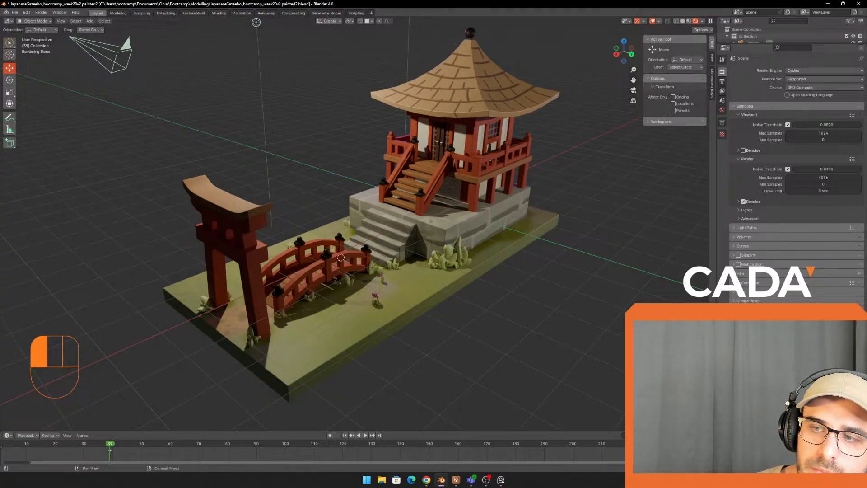
middle_click_drag(434, 235, 447, 235)
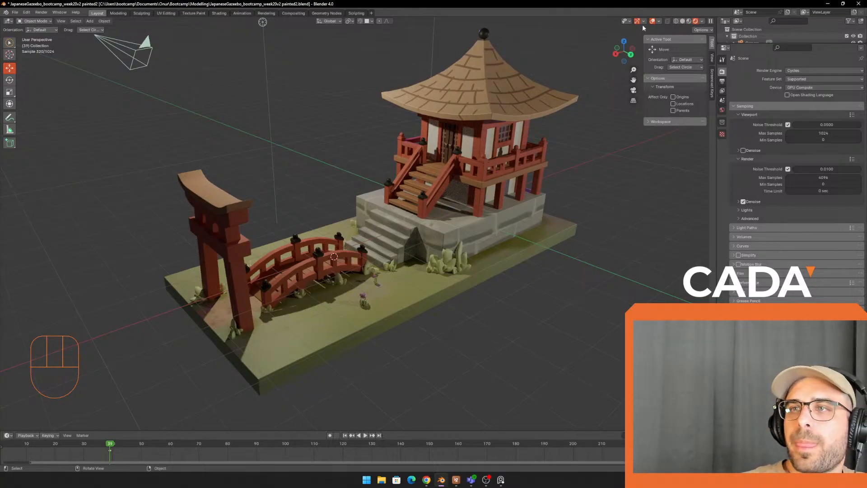
middle_click_drag(446, 89, 450, 95, "shift")
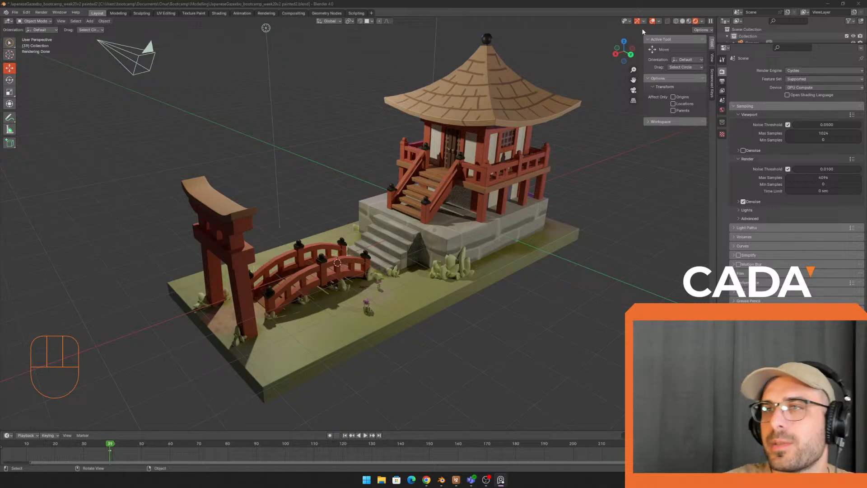
Step: Hide the viewport overlays to show the rendered scene without grid, camera and light outlines
left_click(652, 21)
middle_click_drag(449, 49, 449, 55)
mouse_move(418, 47)
middle_mouse_down("shift")
mouse_move(421, 54)
mouse_move(411, 51)
middle_mouse_up("shift")
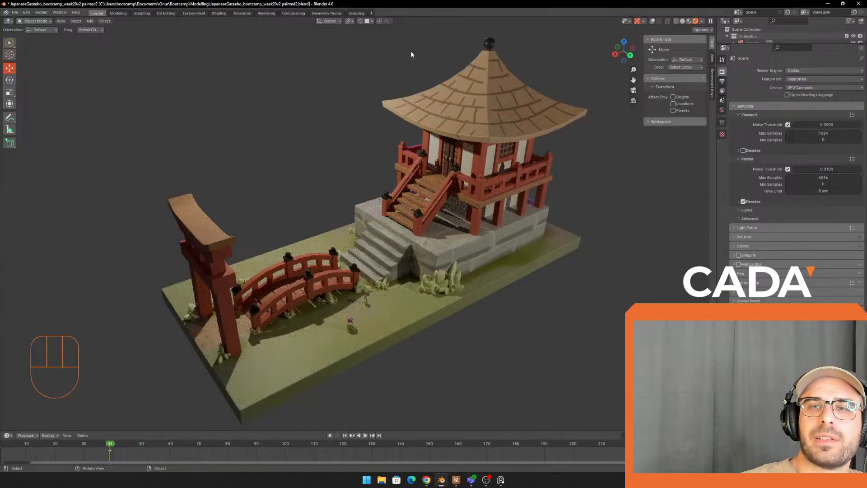
Step: Compare the scene in solid and rendered shading, and with the viewport overlays shown and hidden
left_click(684, 22)
scroll(497, 98, "down", 3)
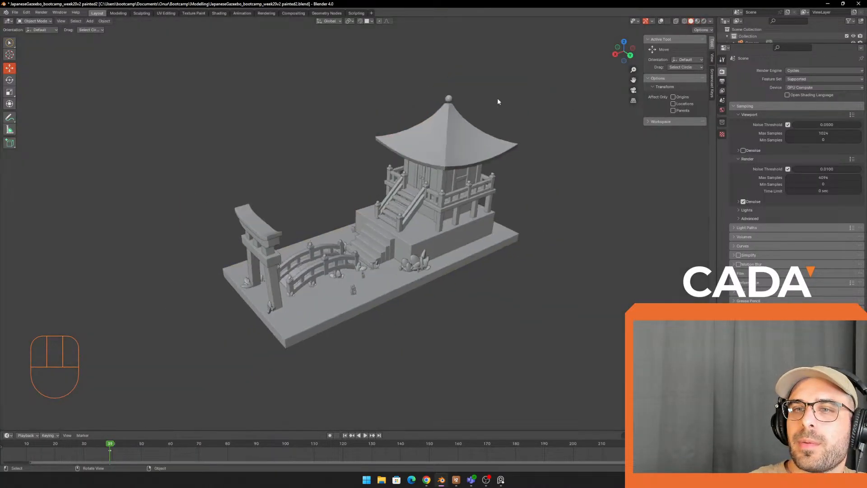
left_click(703, 22)
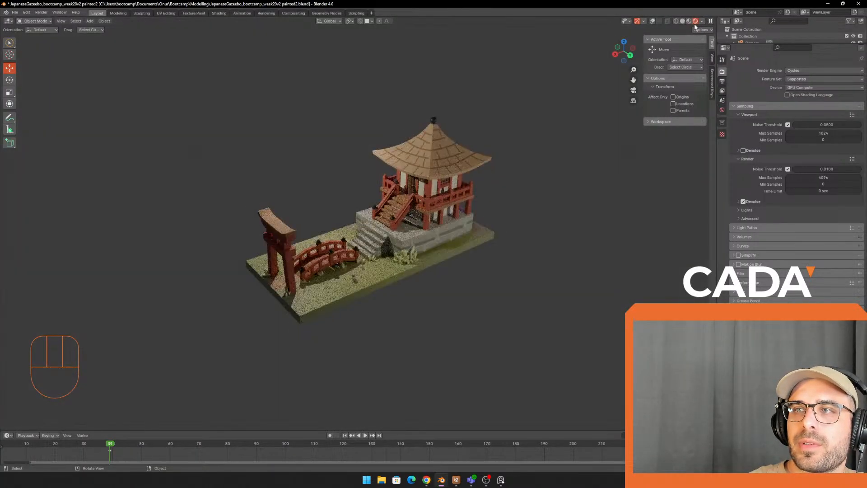
scroll(420, 118, "up", 3)
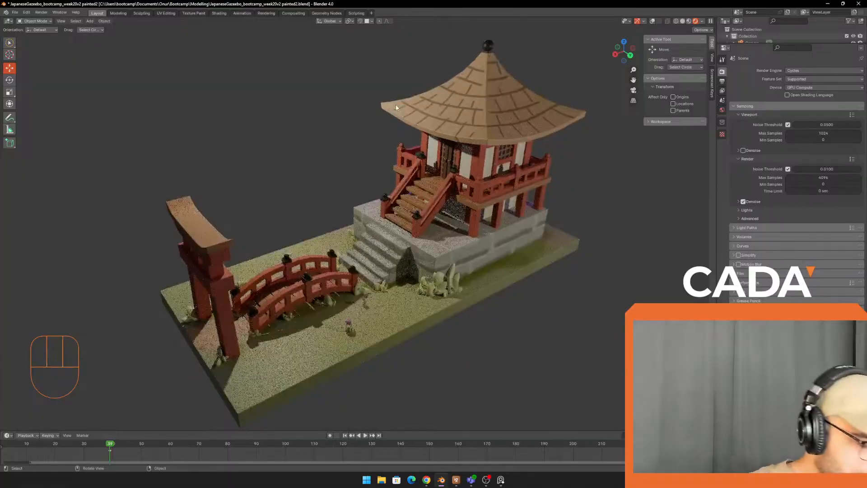
mouse_move(408, 100)
middle_mouse_down("shift")
mouse_move(384, 94)
mouse_move(406, 90)
middle_mouse_up("shift")
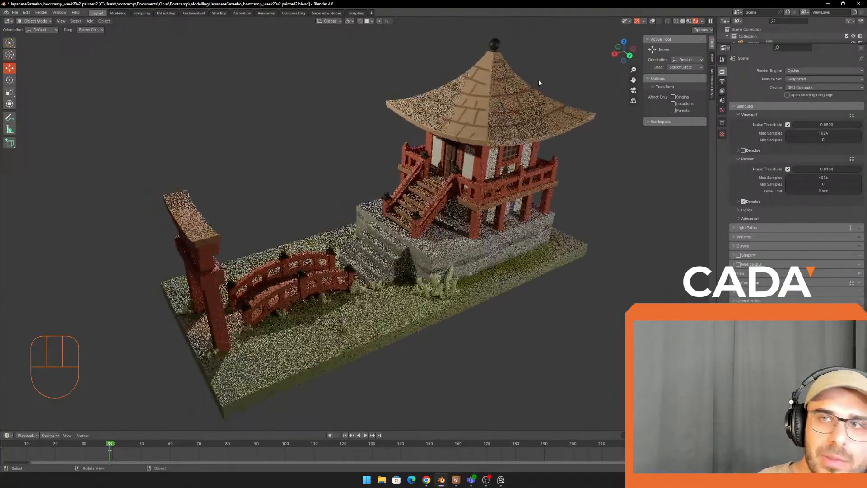
left_click(654, 21)
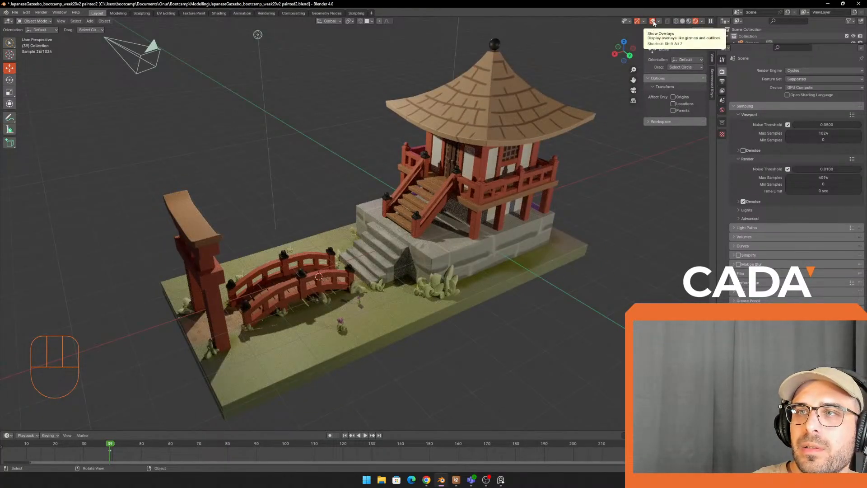
left_click(654, 21)
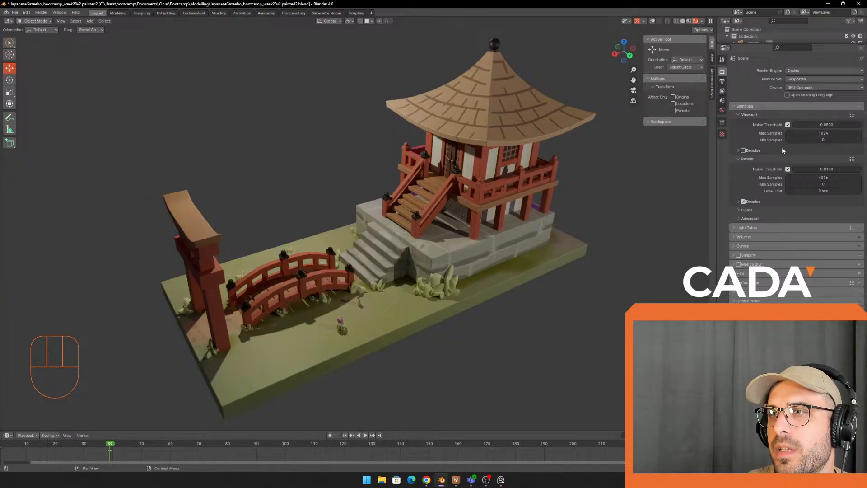
Step: Disable the viewport noise threshold and enable viewport denoising in the Cycles sampling settings
left_click(788, 126)
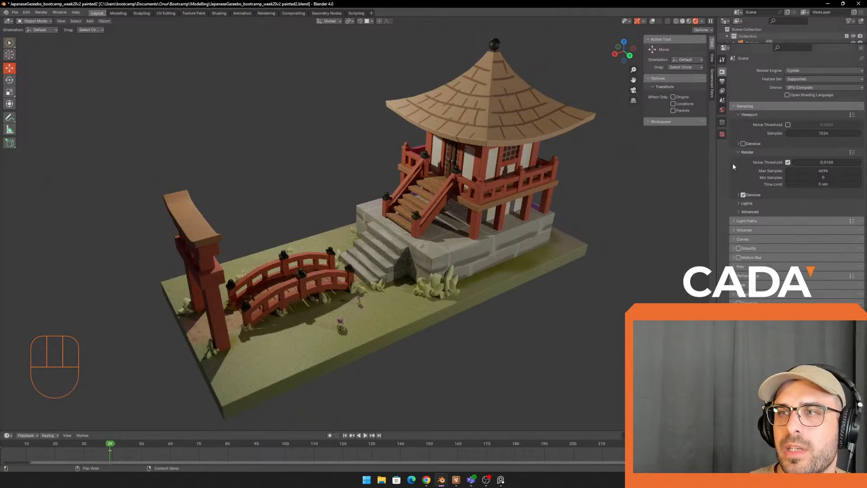
left_click(743, 143)
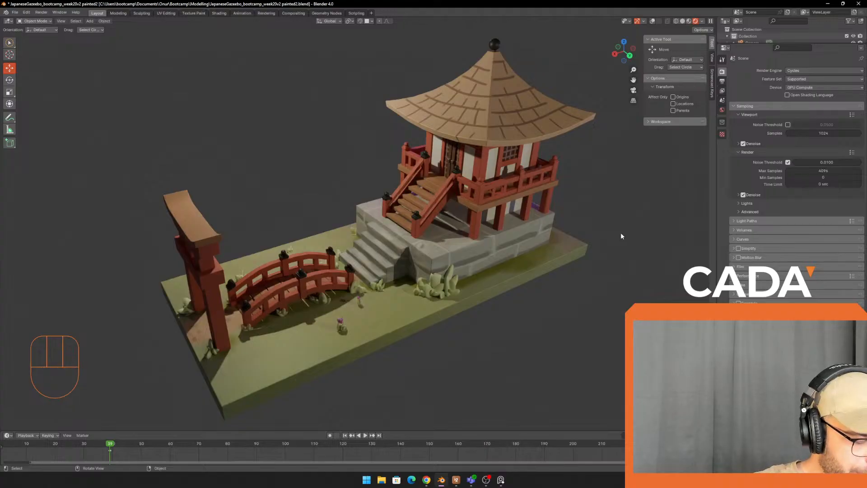
key("shift+super")
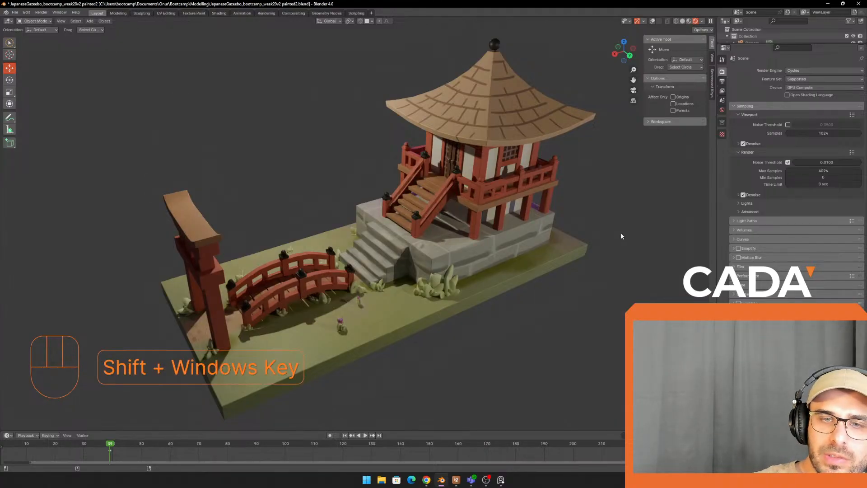
key("shift+super+s")
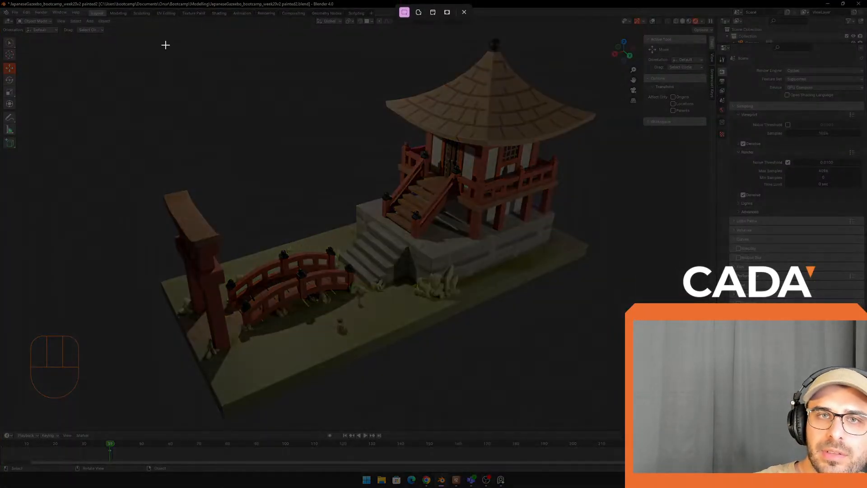
key("Escape")
Step: Search Windows for "snip" and launch the Klippeværktøj screenshot app
left_click(367, 481)
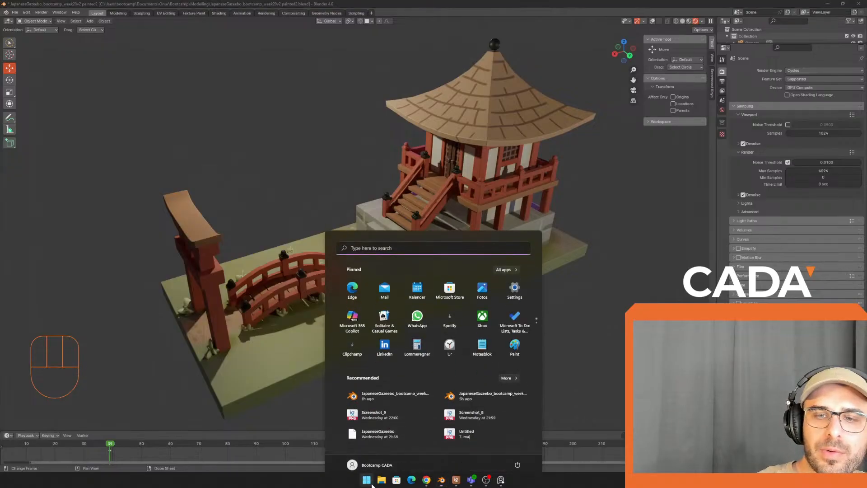
type("klipp")
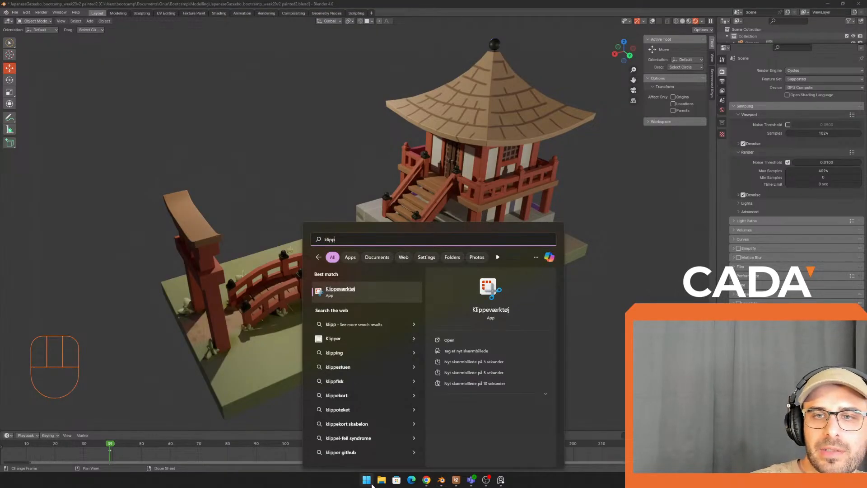
key("BackSpace")
key("BackSpace")
key("BackSpace")
type("snip")
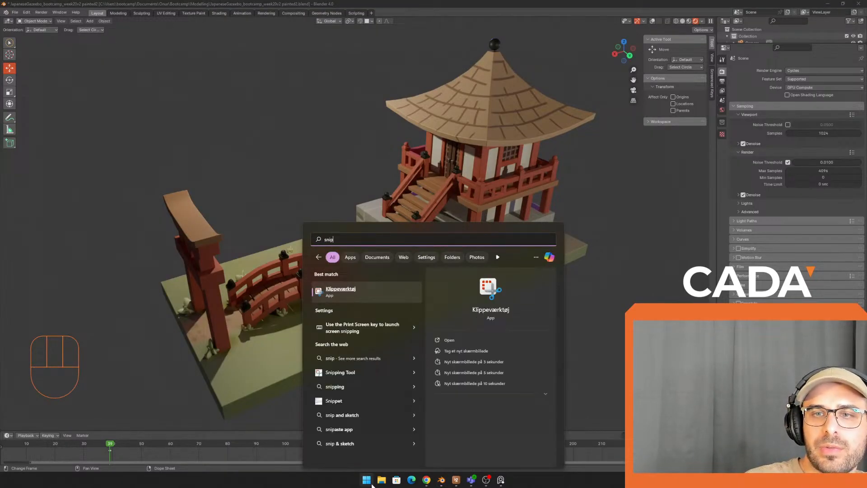
key("Return")
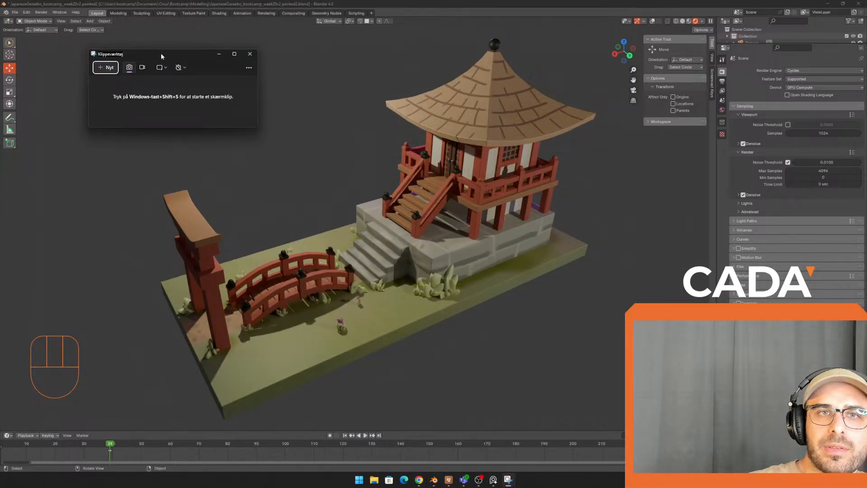
Step: Capture a rectangular screenshot of the 3D viewport framing the whole rendered gazebo scene
left_click_drag(162, 56, 92, 15)
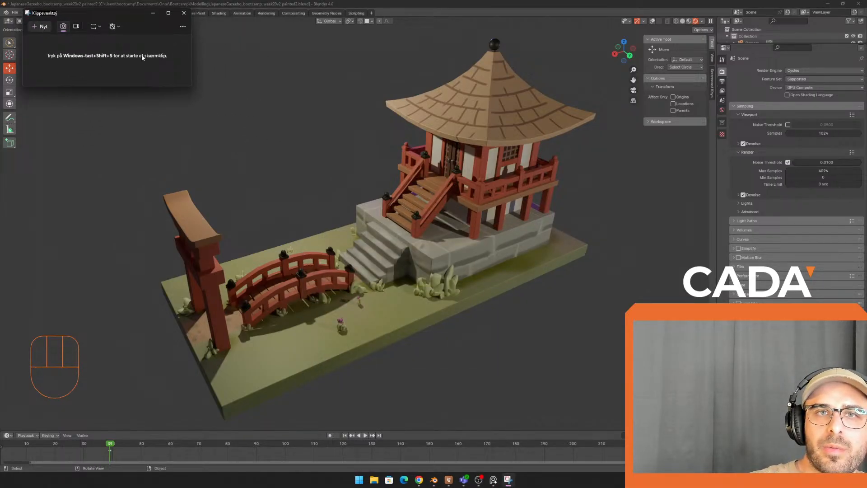
key("super+shift+s")
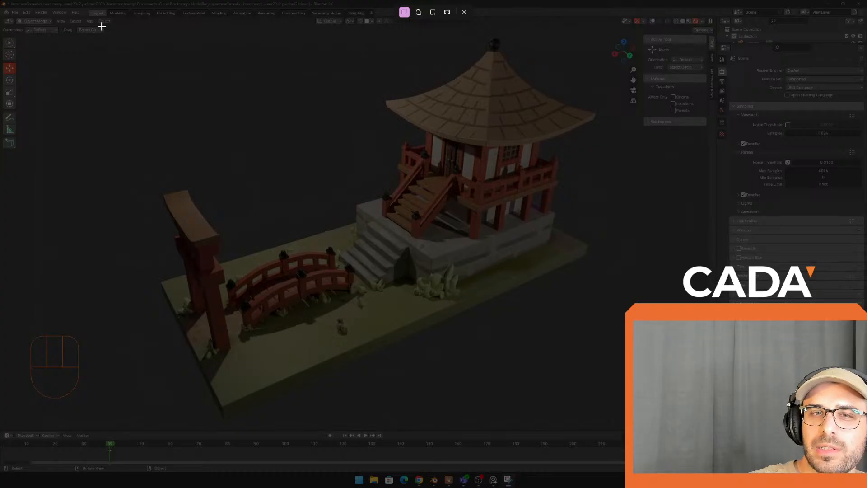
left_click_drag(100, 24, 643, 430)
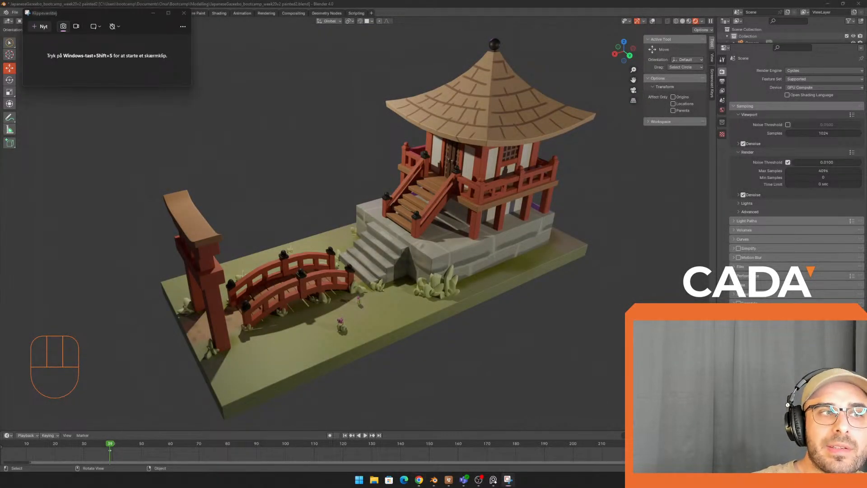
Step: Switch to Discord in the browser, close the enlarged reference photo and paste the screenshot into a 3d-bootcamp channel message
left_click_drag(390, 22, 159, 2)
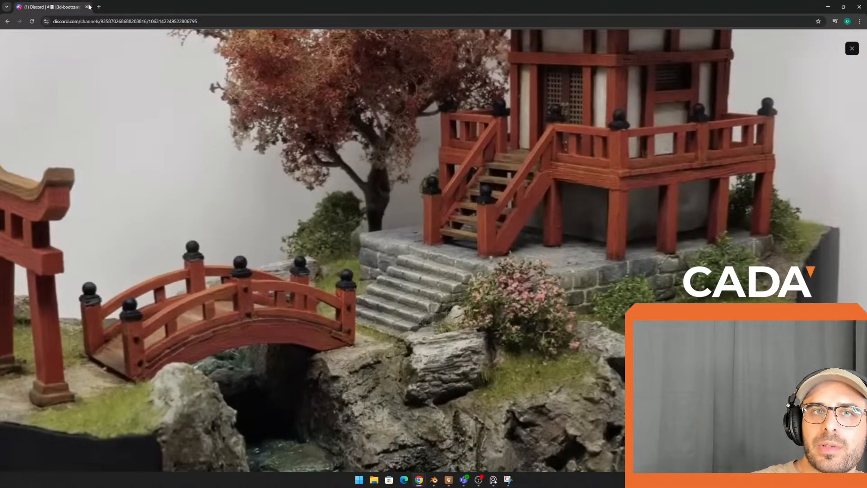
left_click(48, 39)
left_click(153, 73)
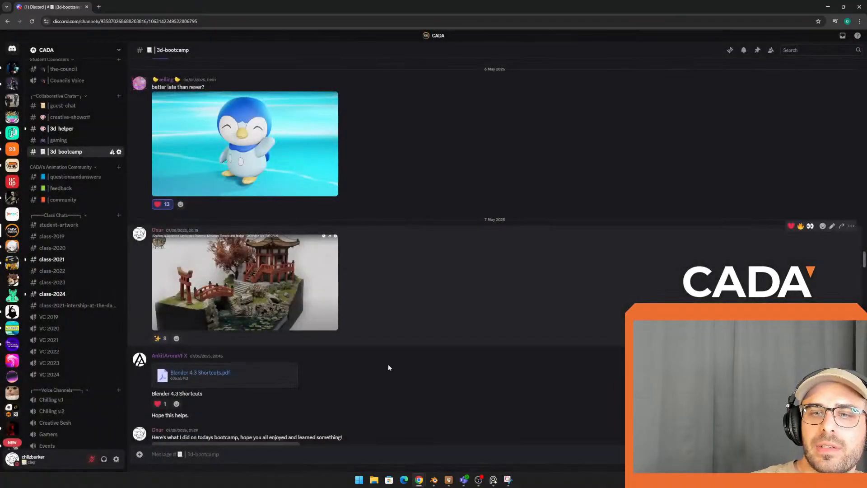
key("ctrl+v")
scroll(441, 180, "down", 8)
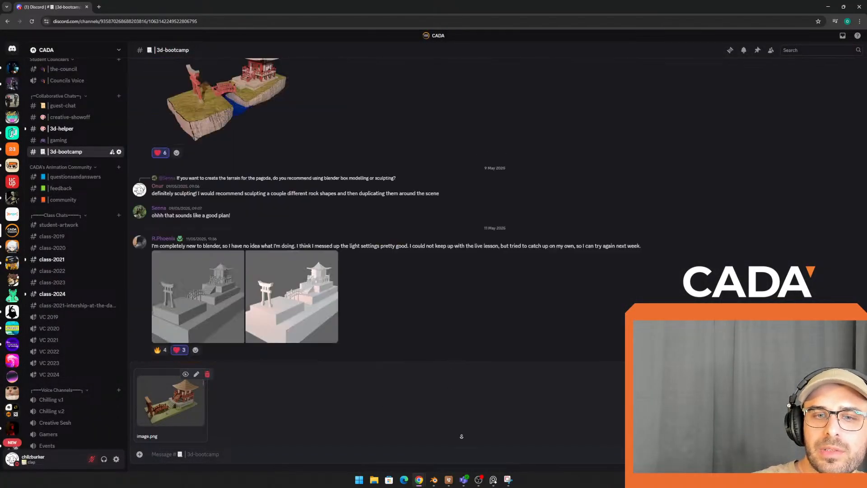
Step: Switch back to Blender, show the viewport overlays and select the light beside the camera
left_click_drag(279, 3, 0, 59)
middle_click(351, 107)
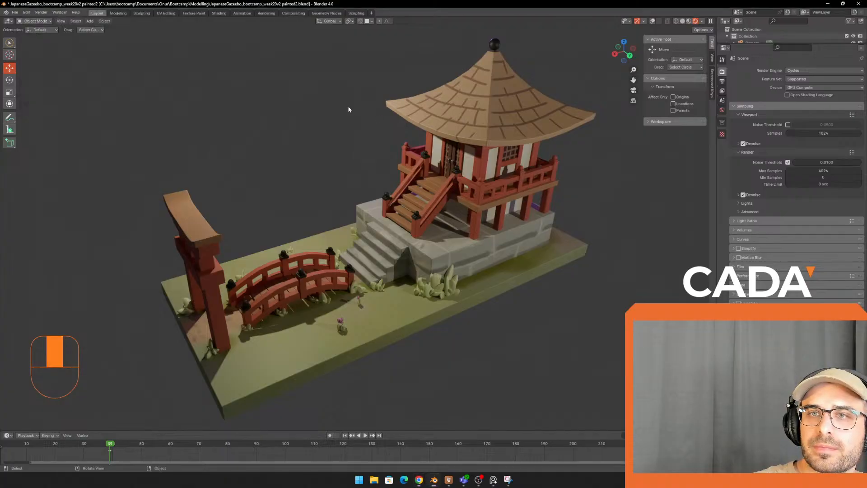
left_click(652, 20)
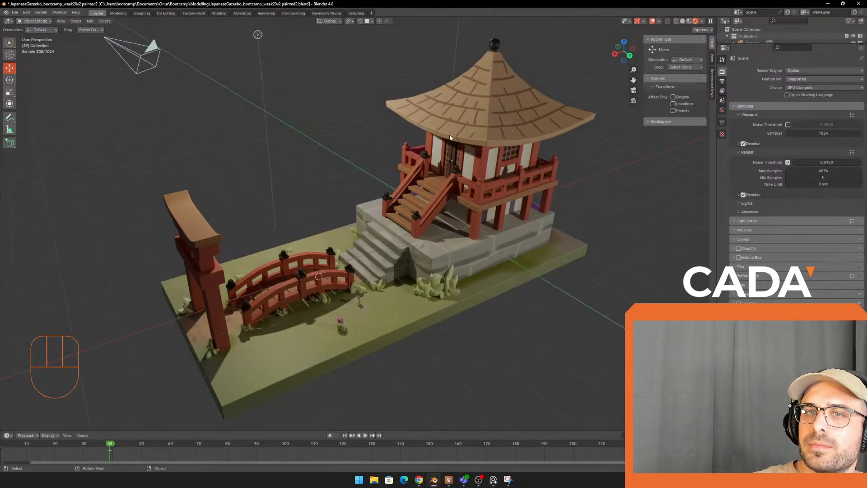
left_click(259, 38)
Step: Try moving the selected light about 9.97 m along the Y axis, inspect the lighting and undo the move
scroll(343, 148, "down", 2)
middle_click_drag(342, 148, 292, 141)
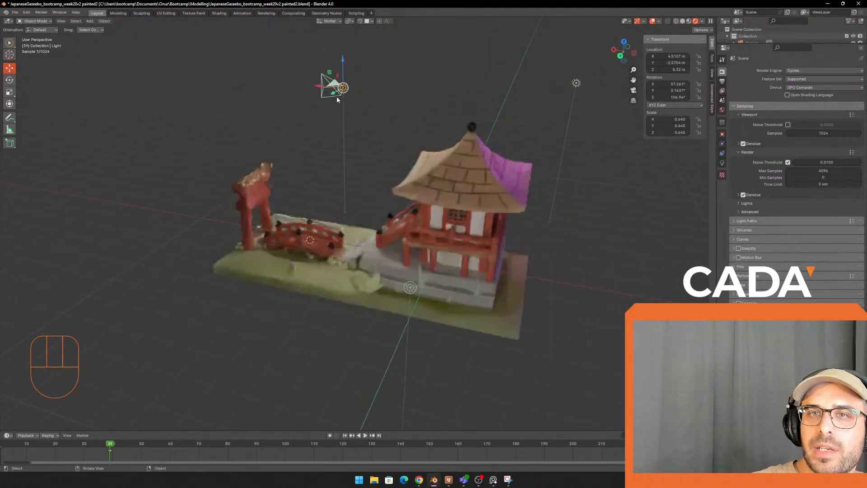
left_click_drag(334, 93, 150, 164)
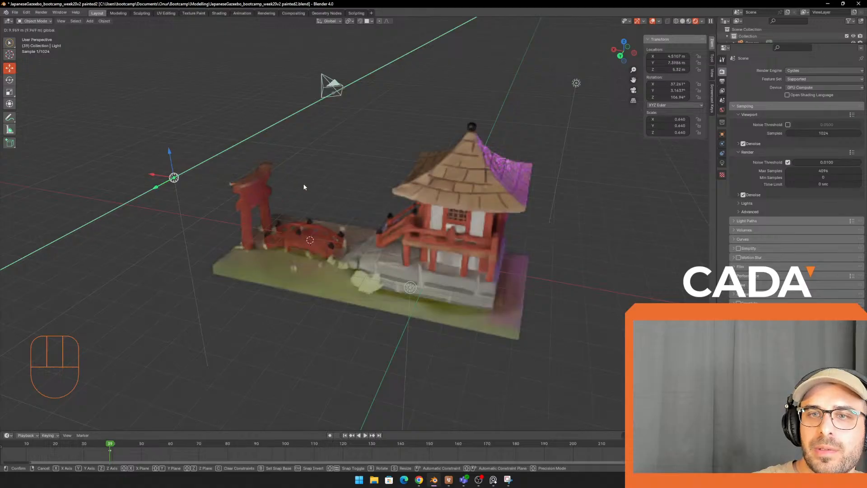
left_click_drag(303, 187, 304, 187)
middle_click_drag(304, 186, 396, 211)
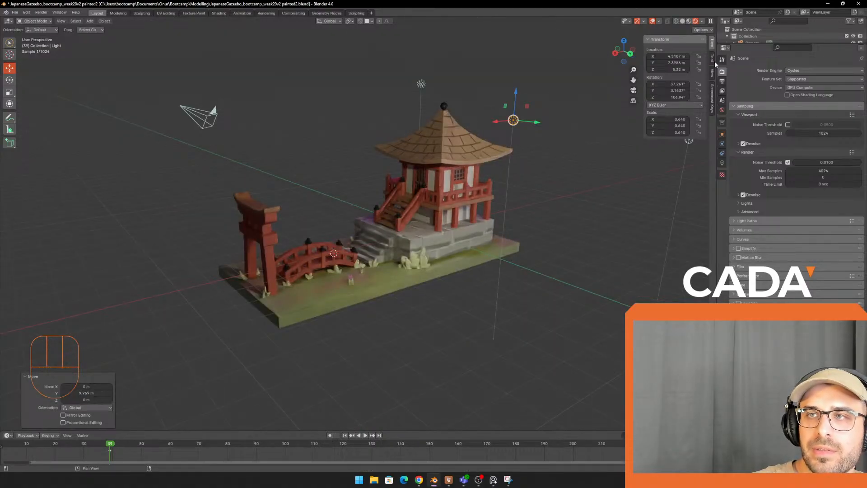
middle_click_drag(546, 137, 539, 142)
scroll(538, 143, "up", 2)
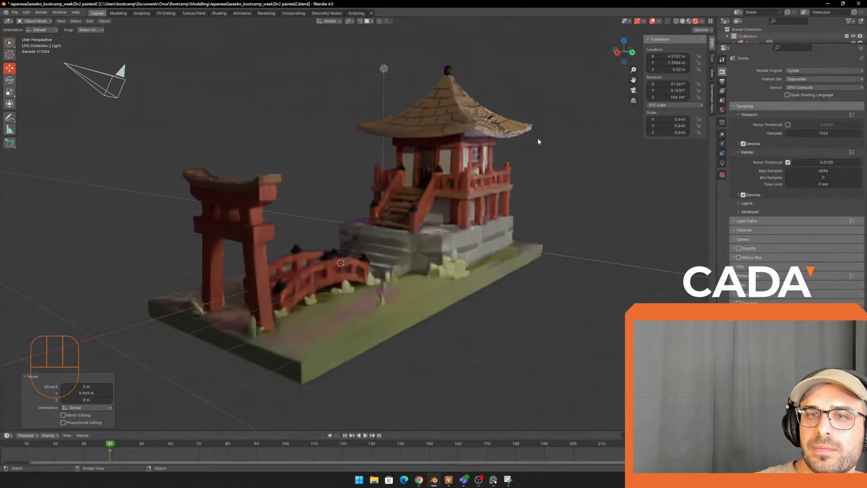
scroll(539, 141, "down", 2)
scroll(538, 138, "down", 3)
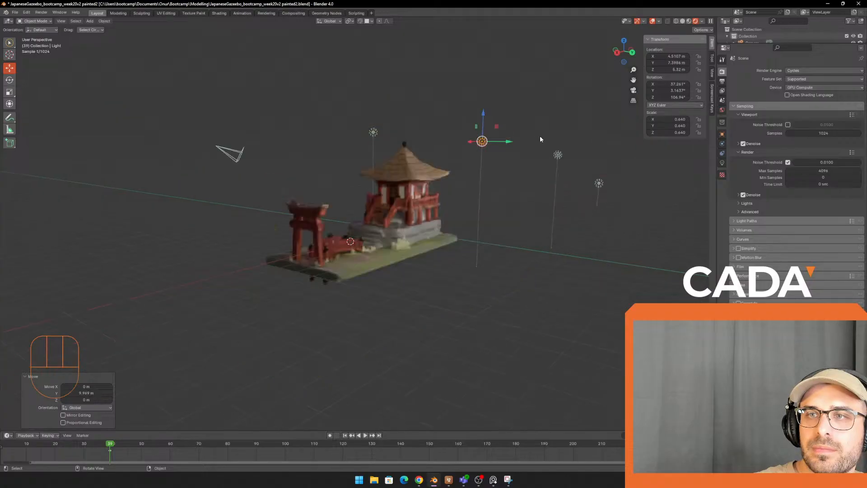
key("ctrl+z")
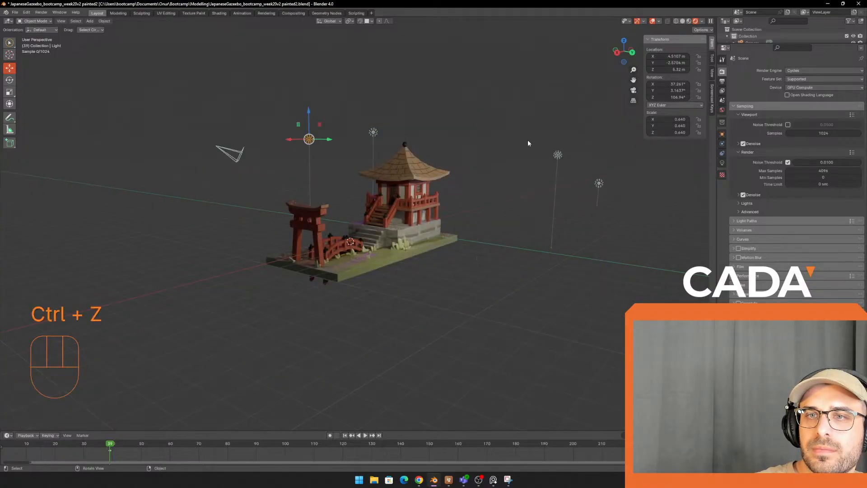
Step: Change the selected point light to a Sun light and set its strength to 2
left_click(722, 163)
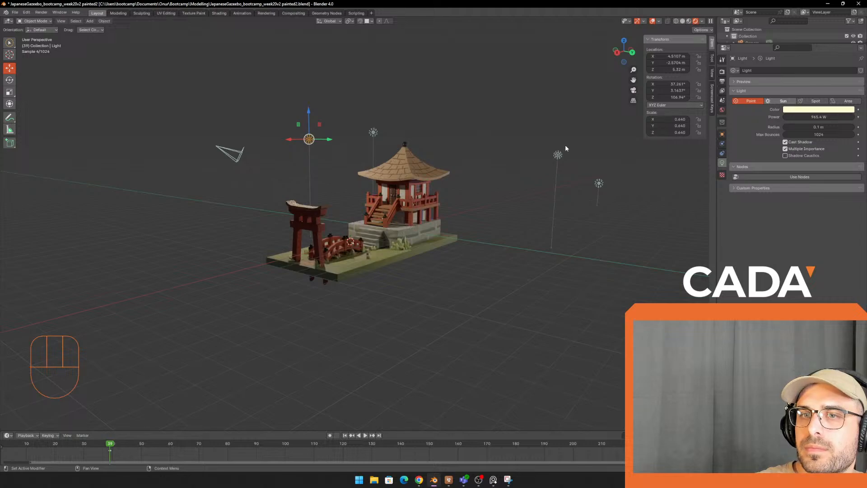
left_click(783, 102)
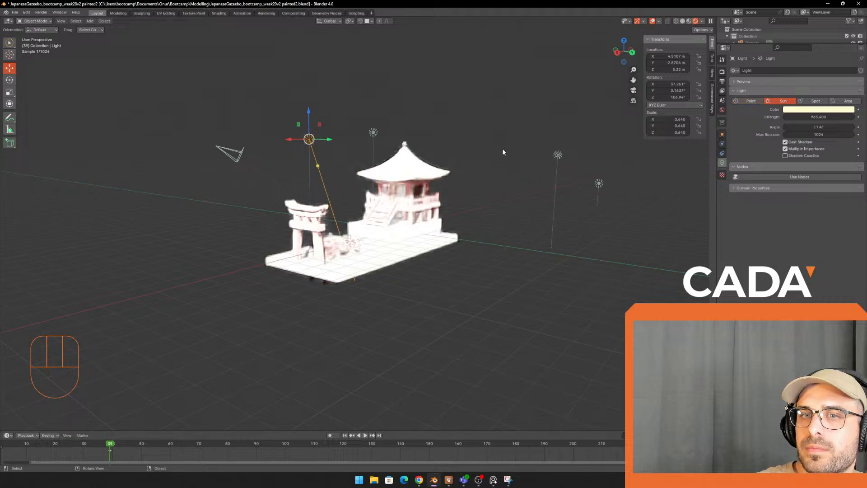
left_click(819, 117)
type("2")
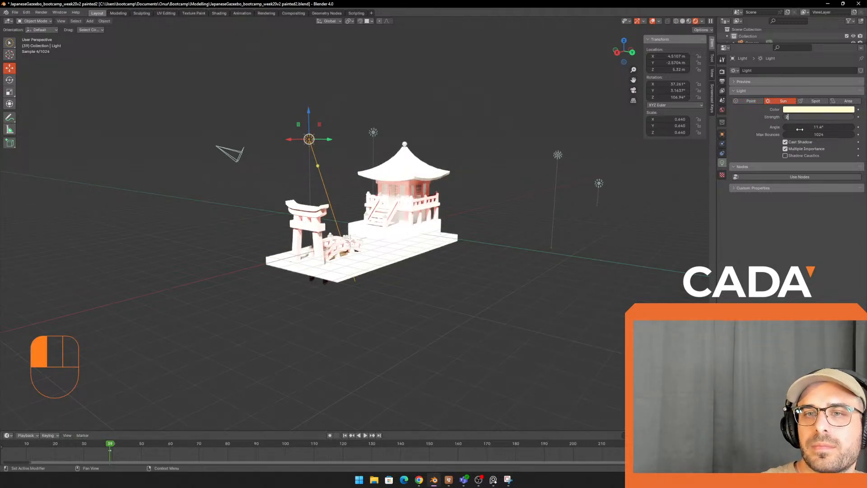
left_click(800, 130)
Step: Tilt the sun light freehand from several views to a rotation of about X 8°, Y -48°, Z 119°
scroll(510, 189, "up", 3)
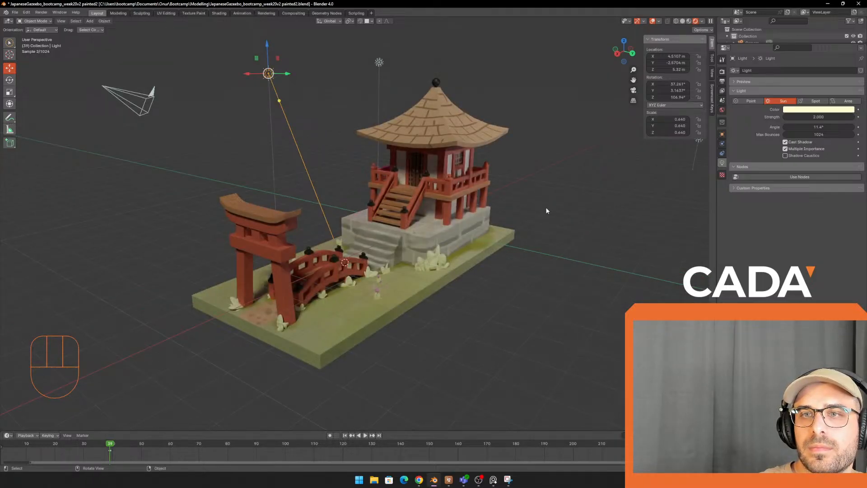
key("r")
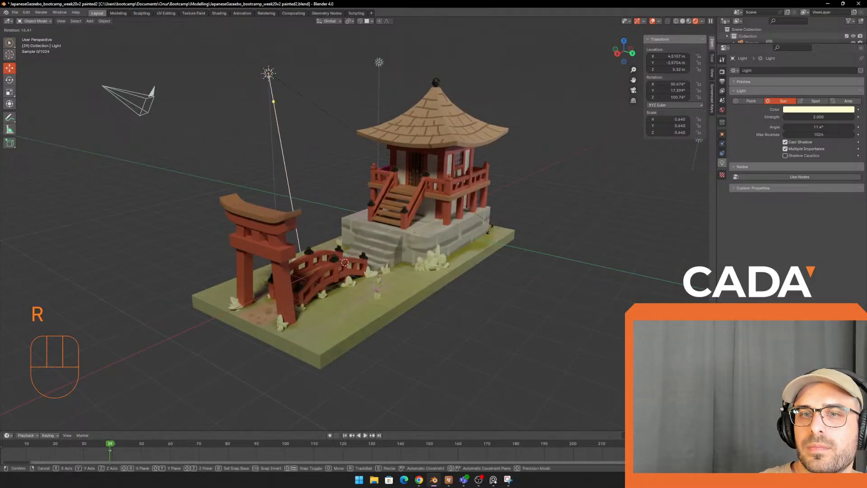
left_click(345, 231)
middle_click_drag(345, 230, 380, 230)
key("r")
left_click(329, 385)
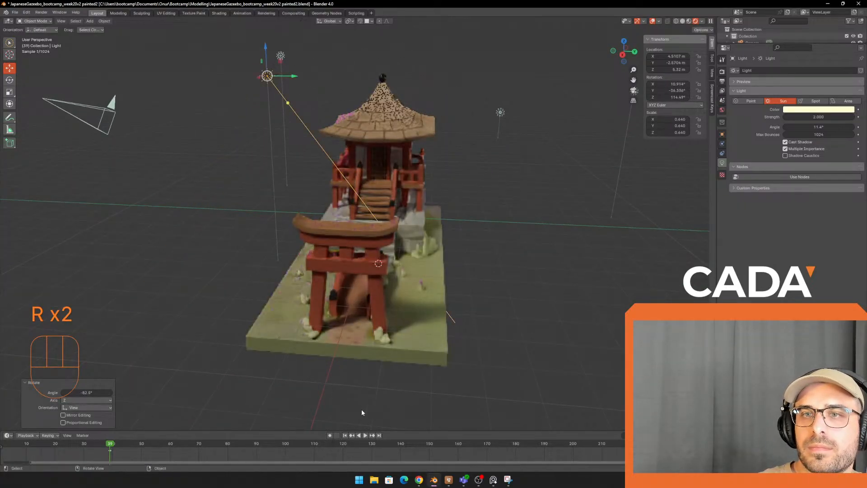
middle_click_drag(419, 360, 570, 309)
key("r")
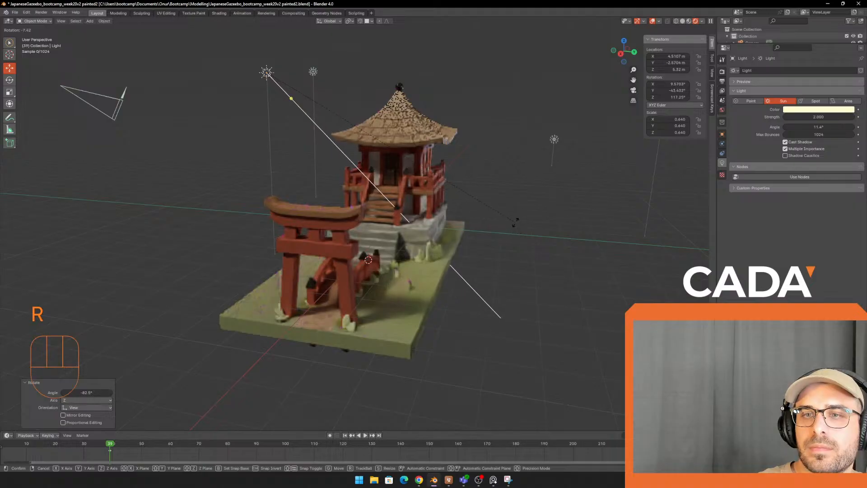
left_click(506, 192)
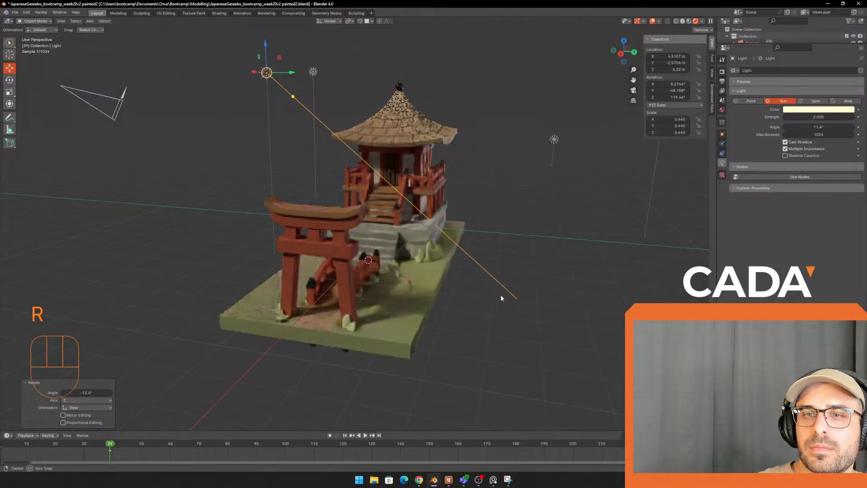
Step: Rotate the sun light about -66° around the global Z axis
middle_click_drag(501, 294, 540, 308)
key("r")
key("z")
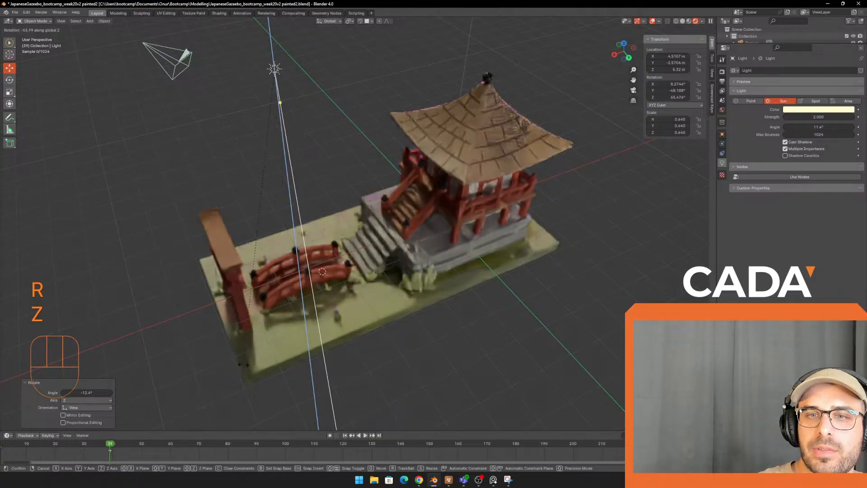
left_click(192, 365)
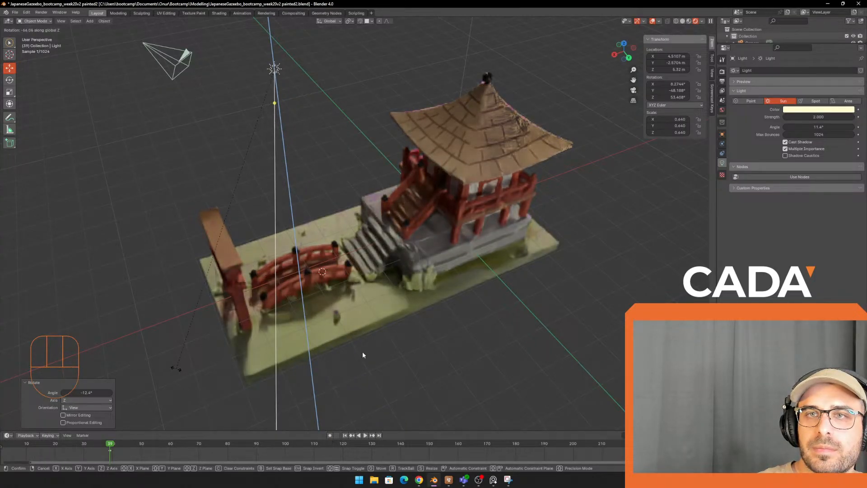
left_click(815, 109)
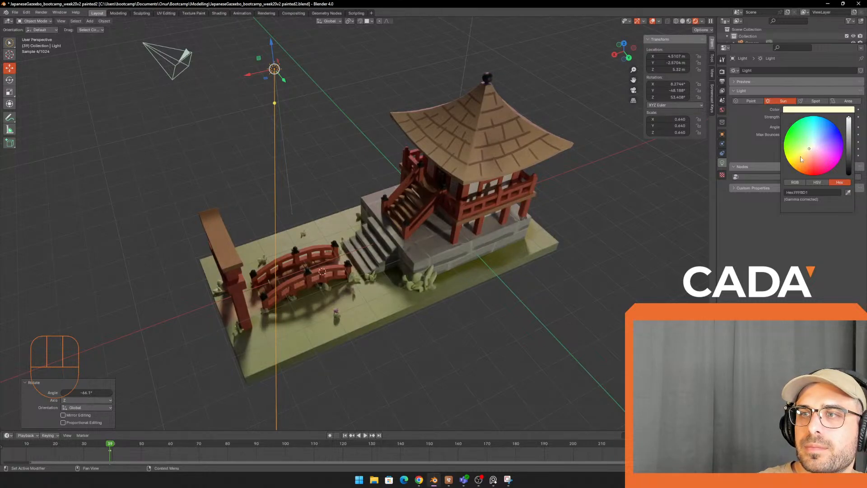
middle_click_drag(540, 181, 551, 175)
scroll(544, 170, "up", 3)
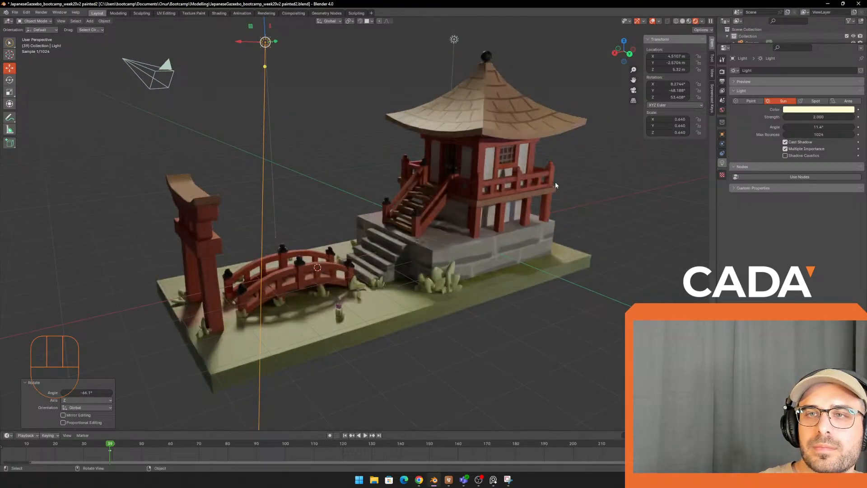
Step: Set the roughness to 1 on the roof and ground base materials, and to about 0.66 on the bridge's Red Wood material
left_click(521, 131)
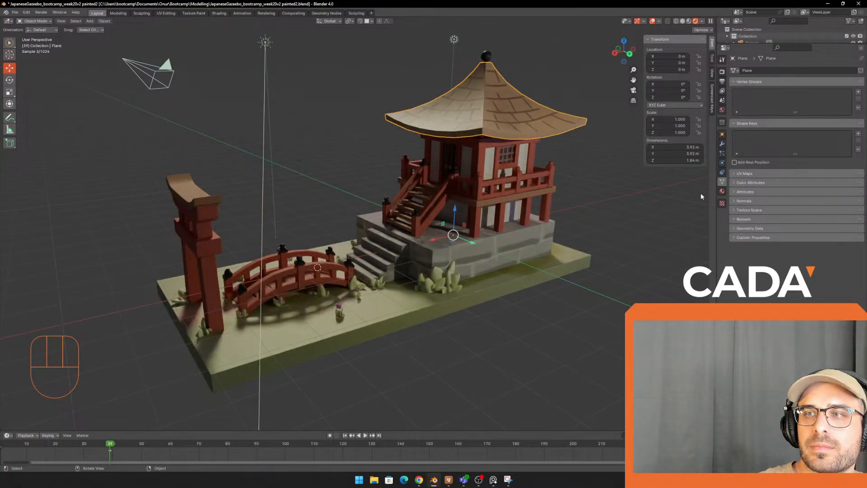
left_click(722, 191)
left_click_drag(822, 159, 854, 159)
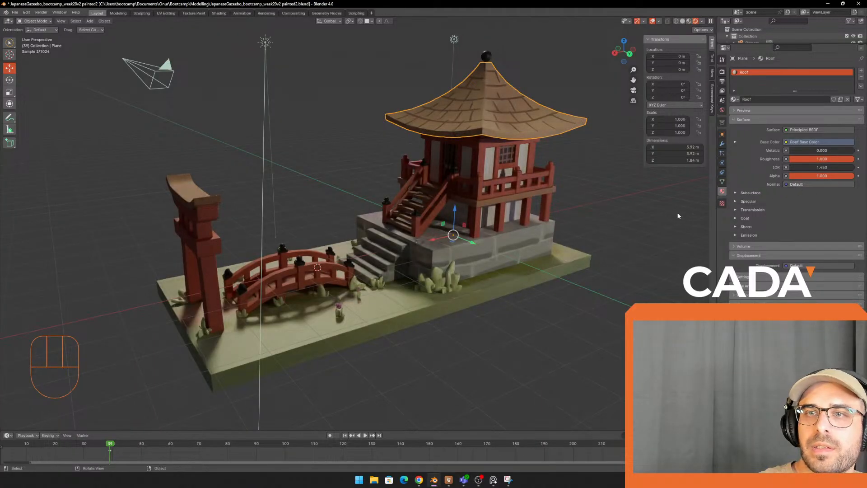
left_click(508, 284)
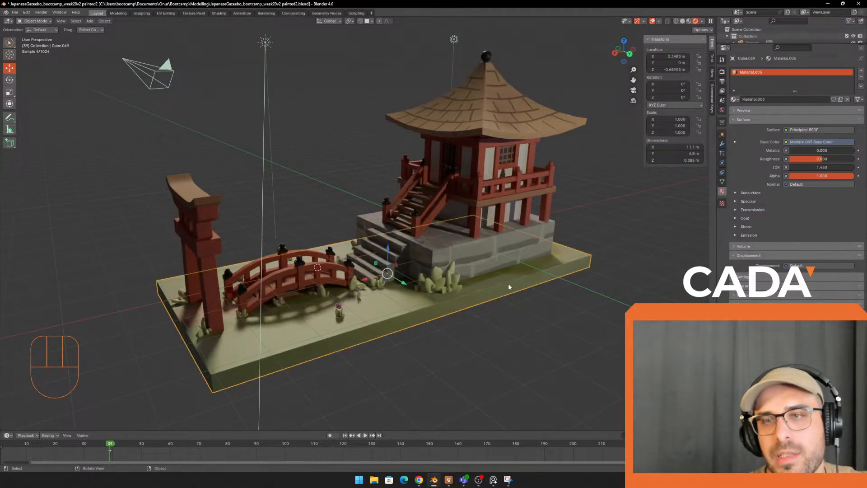
left_click_drag(822, 159, 854, 159)
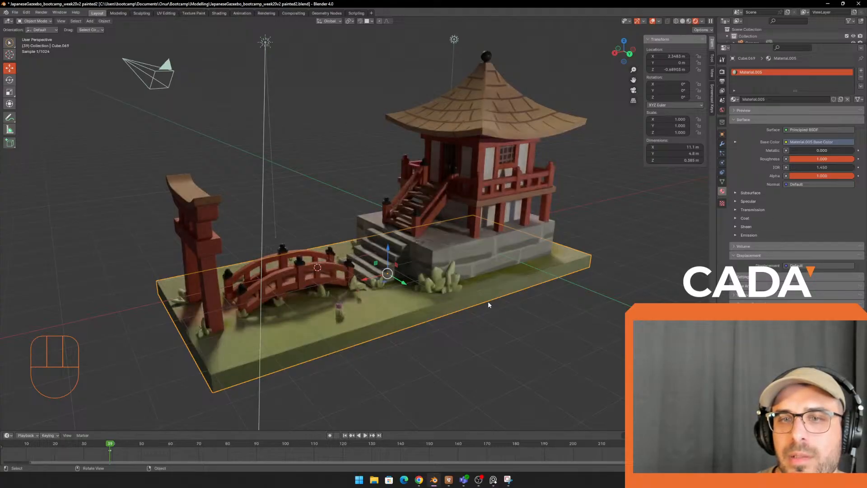
left_click(335, 267)
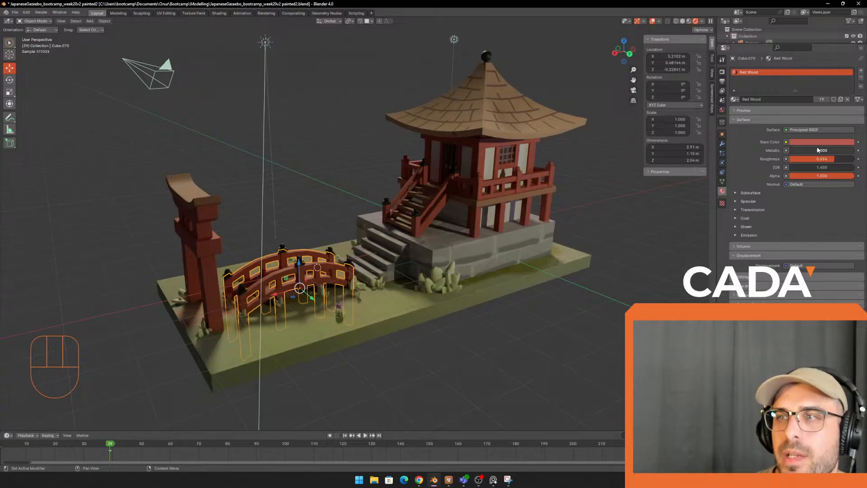
mouse_move(834, 159)
left_mouse_down()
mouse_move(807, 160)
mouse_move(832, 159)
left_mouse_up()
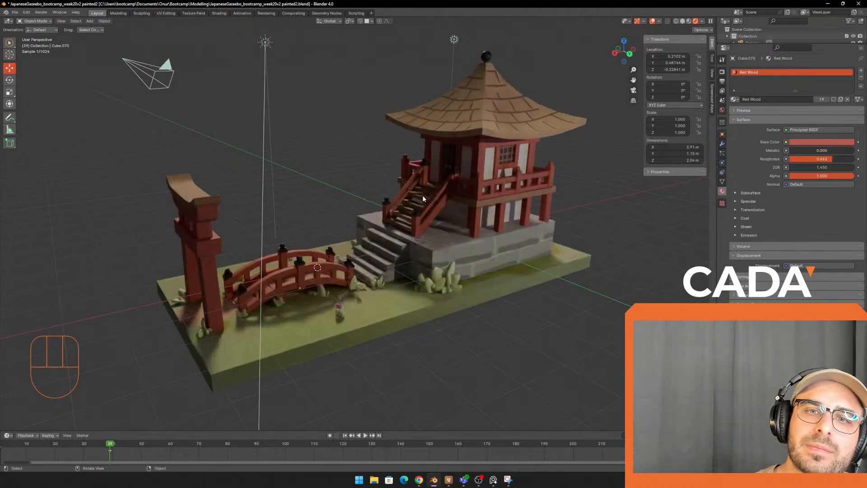
Step: Set the sun light's strength to 3
left_click(266, 43)
double_click(813, 117)
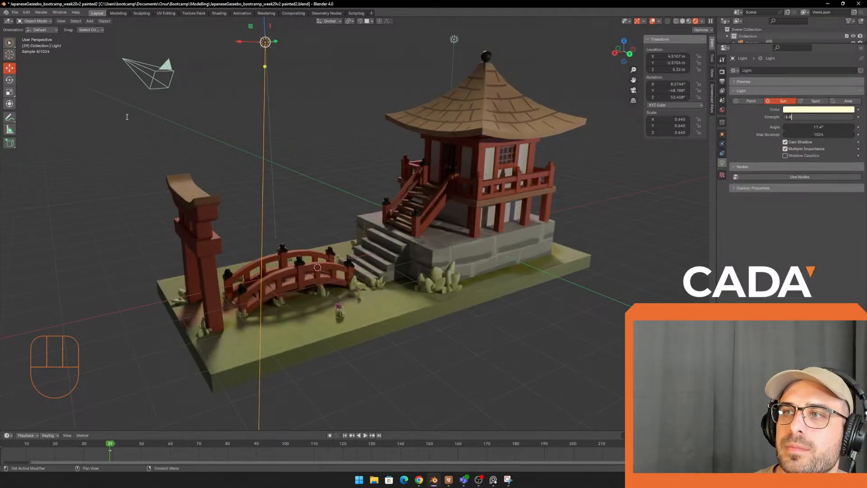
type("3")
left_click(122, 122)
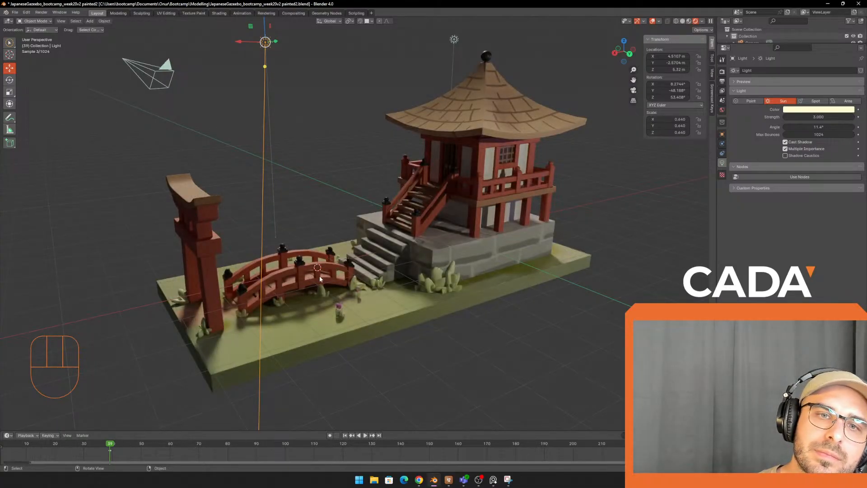
Step: Hide the viewport overlays, frame the whole gazebo scene at an angle and deselect everything for a clean view
middle_click_drag(500, 313, 508, 323)
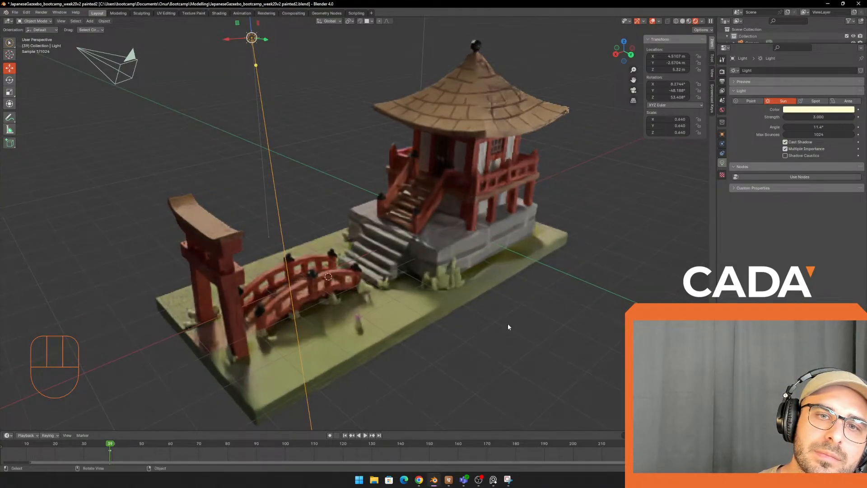
left_click(652, 21)
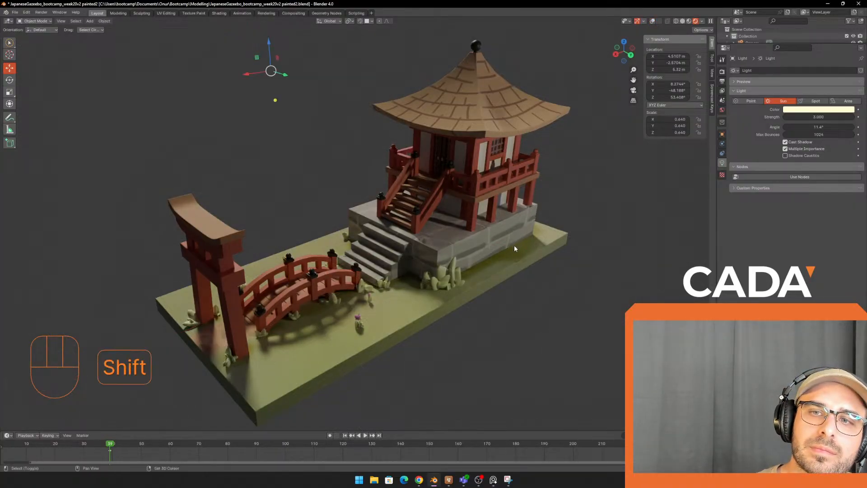
middle_click_drag(514, 244, 532, 237, "shift")
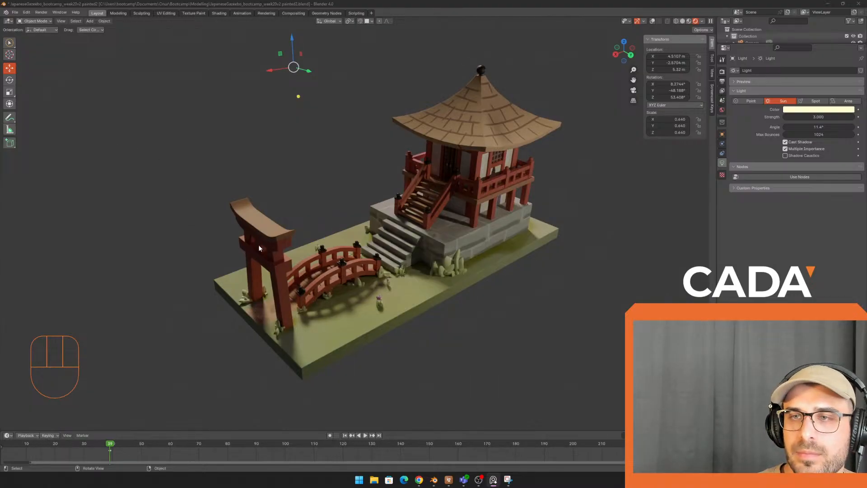
left_click(89, 201)
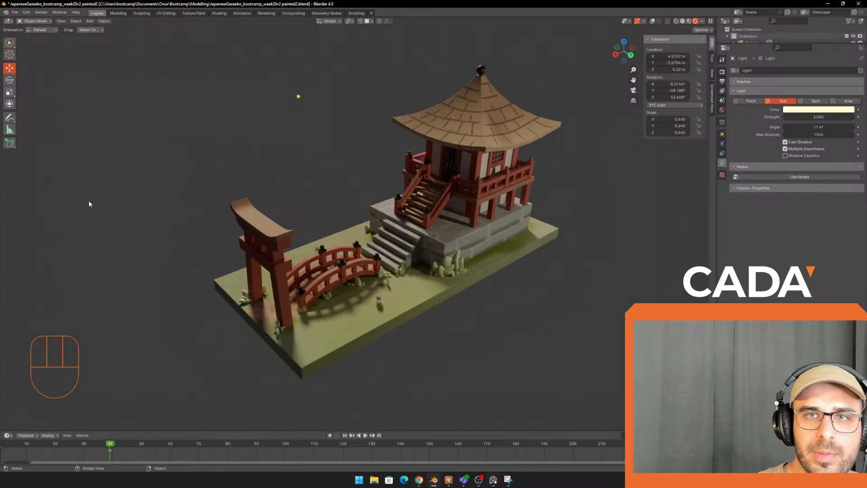
left_click(10, 42)
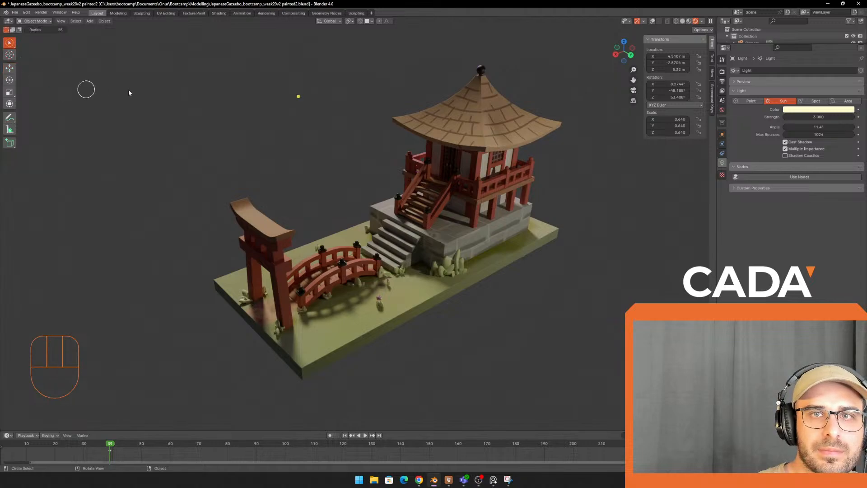
left_click(9, 67)
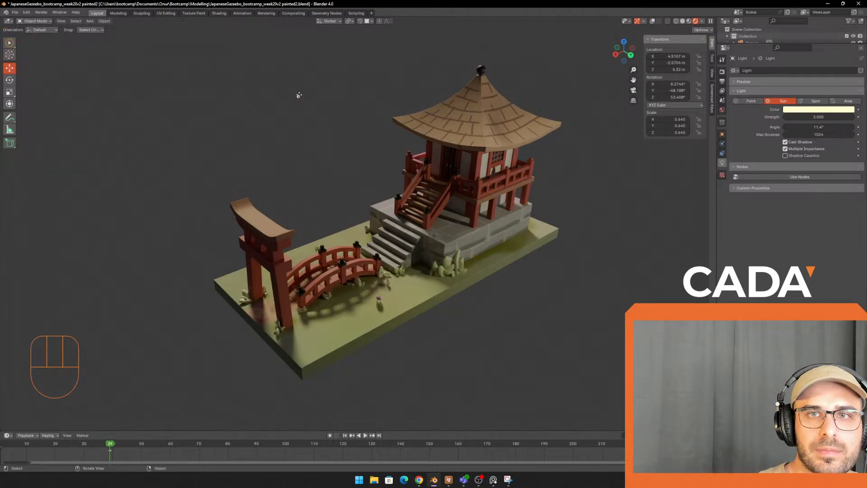
left_click(497, 130)
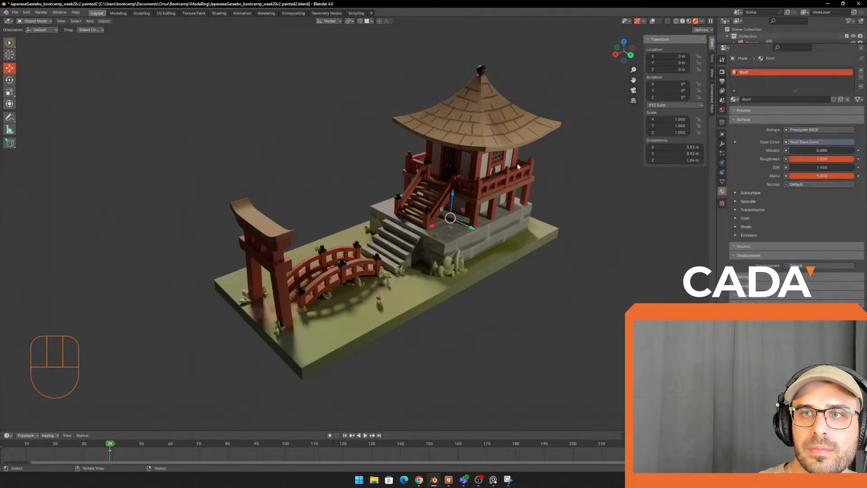
left_click(184, 251)
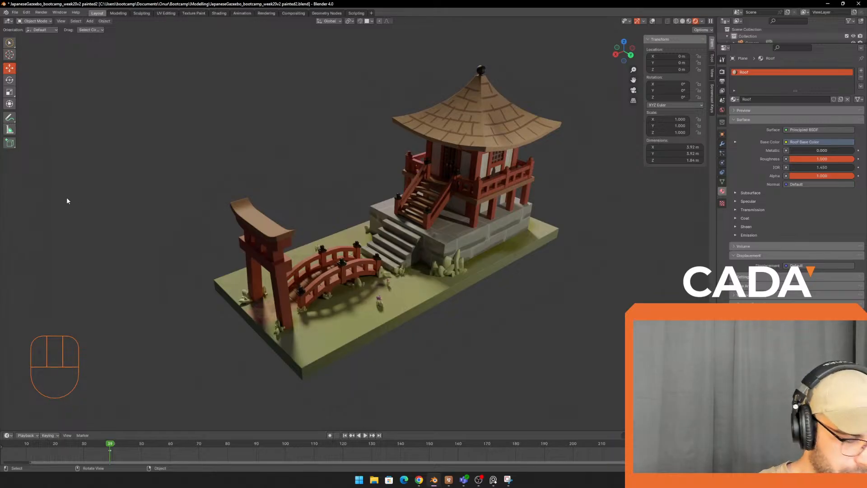
Step: Capture a screenshot of the whole rendered gazebo scene and attach it to a message in Discord's 3d-bootcamp channel
key("super+shift+s")
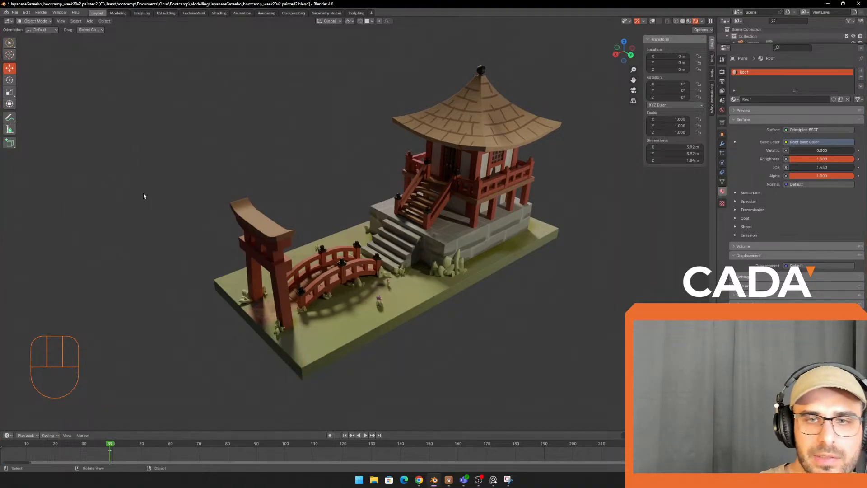
left_click_drag(112, 38, 602, 400)
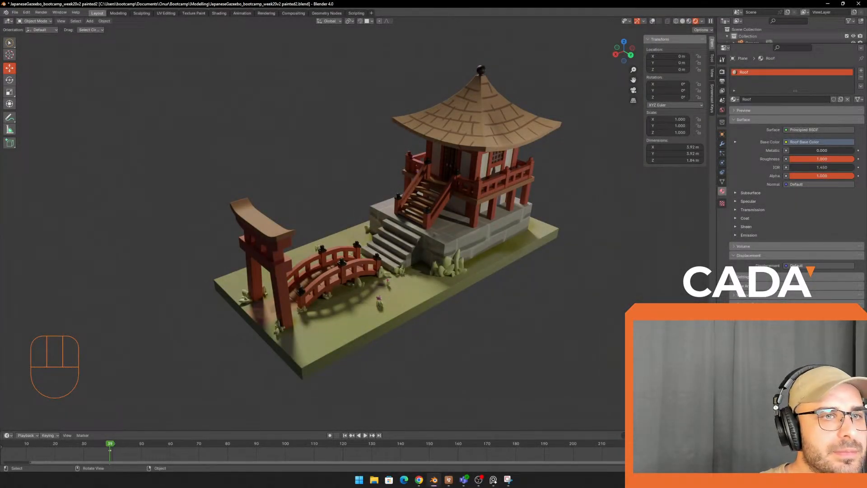
left_click(419, 479)
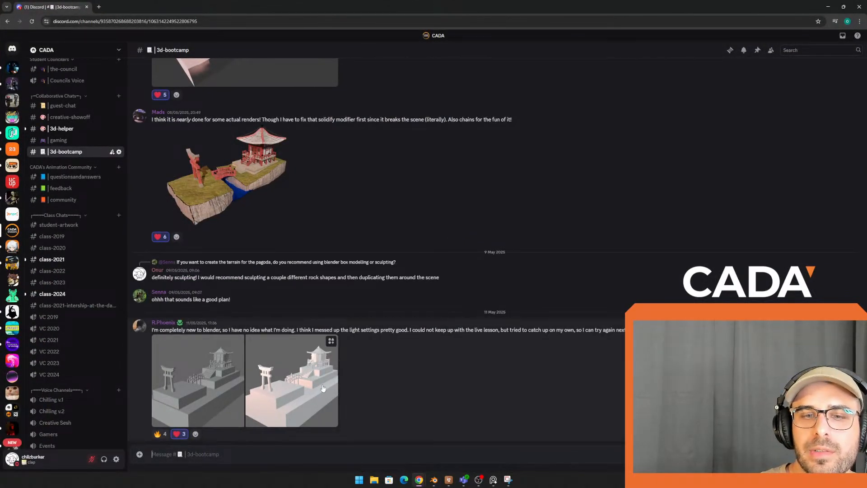
key("ctrl+v")
Step: Add the text "Here's what we did today on stream! Hope you all enjoyed and learned something!" with an emoji and send the message
type("He")
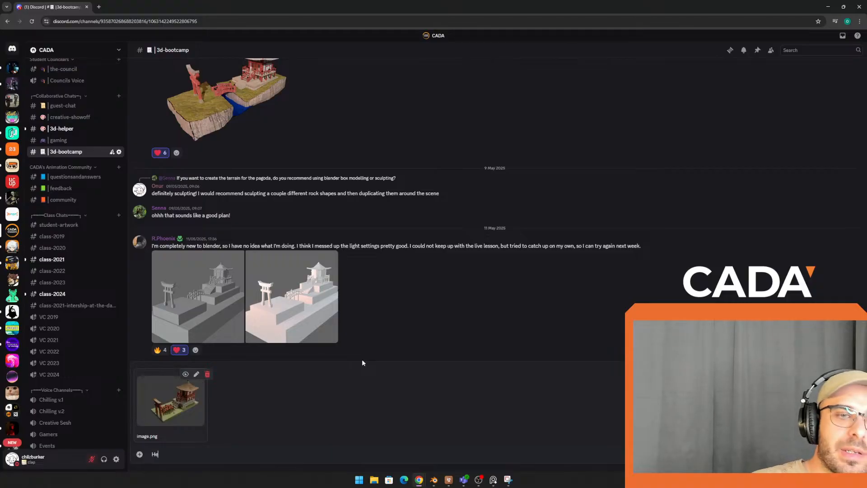
type("re's what we did toda")
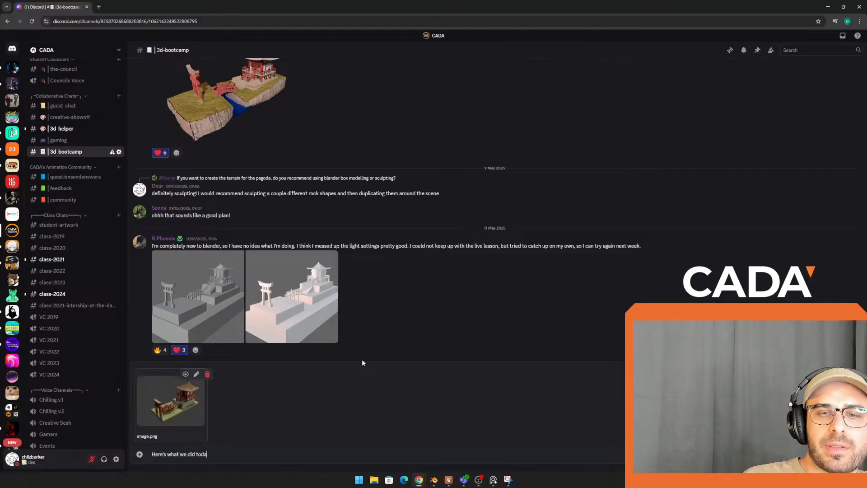
type("y on stream! Hope you")
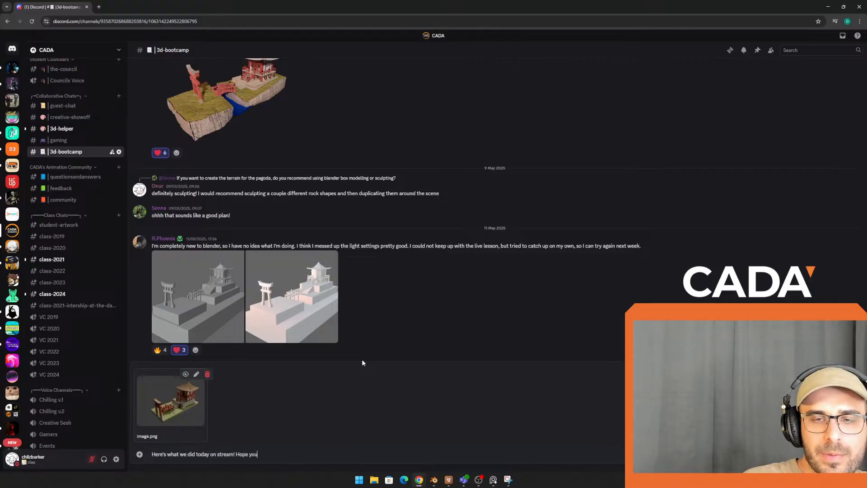
type(" all enjoyed and learned something!")
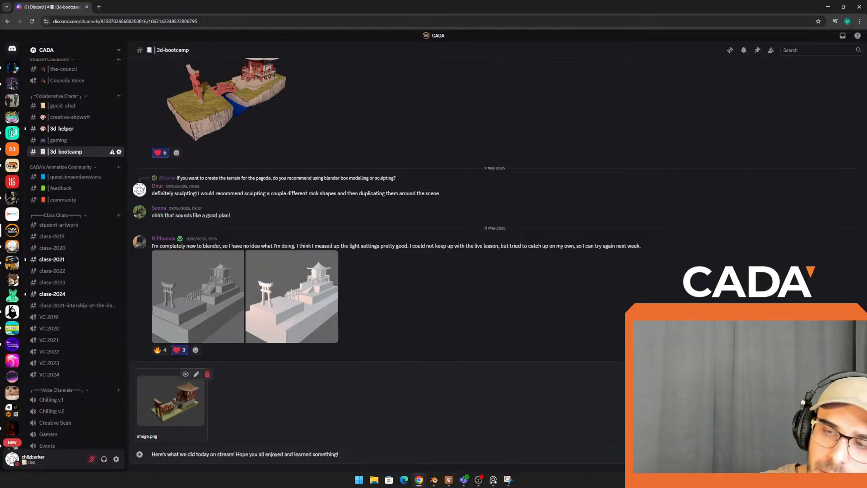
left_click(842, 455)
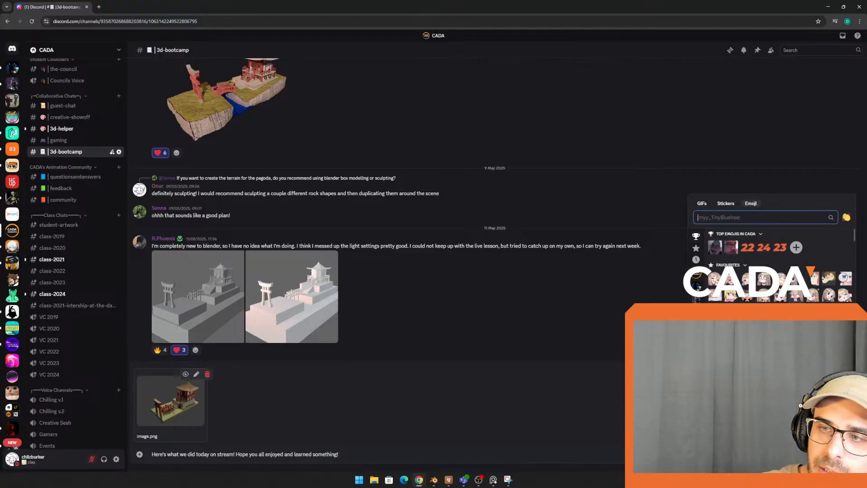
left_click(407, 322)
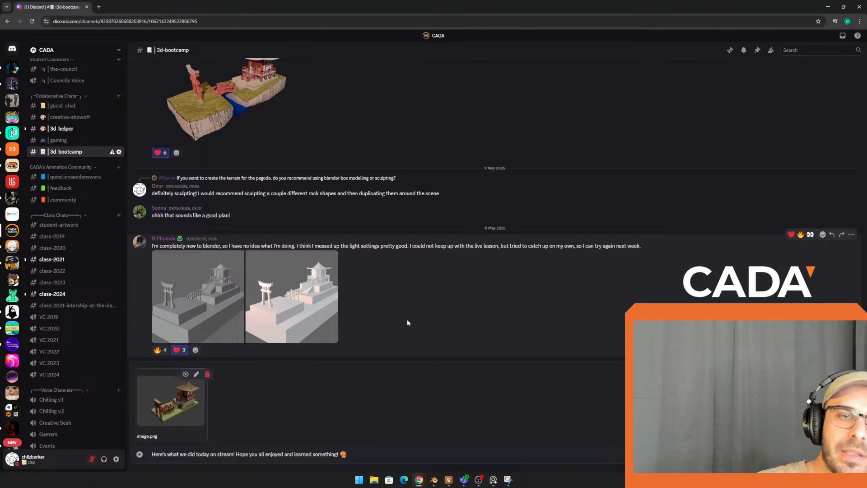
key("Return")
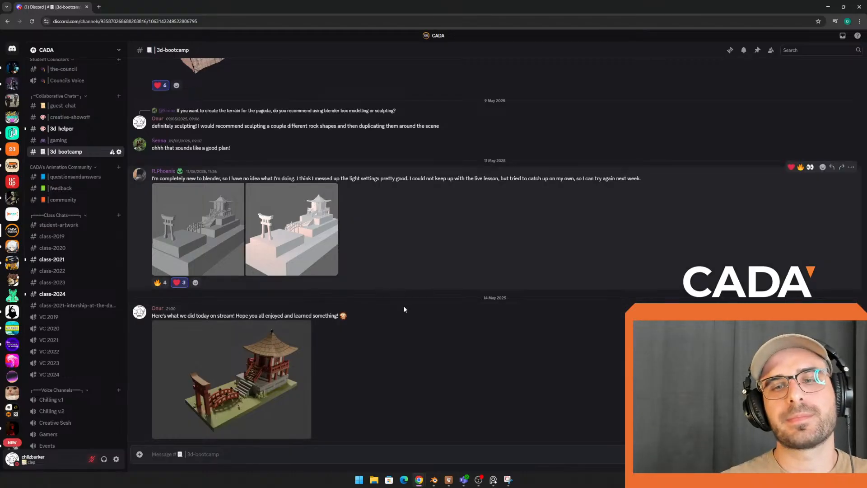
Step: Look through the CADA website's Open House event page, including the event details and agenda
left_click_drag(137, 9, 199, 0)
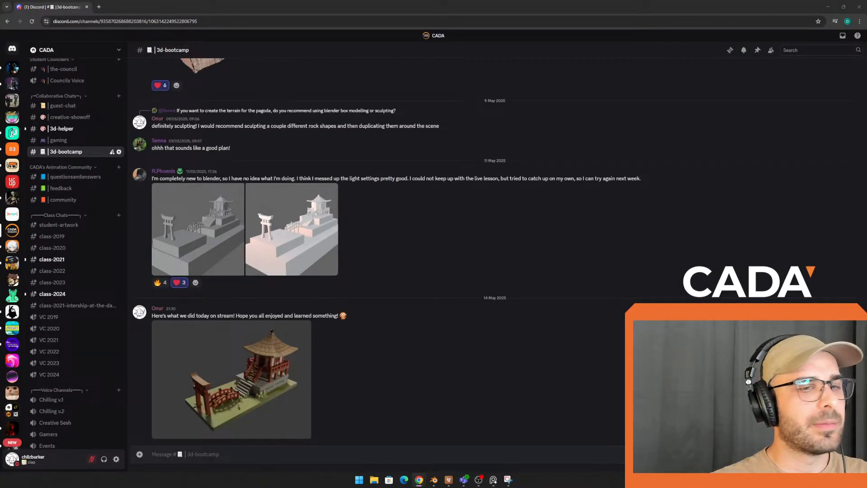
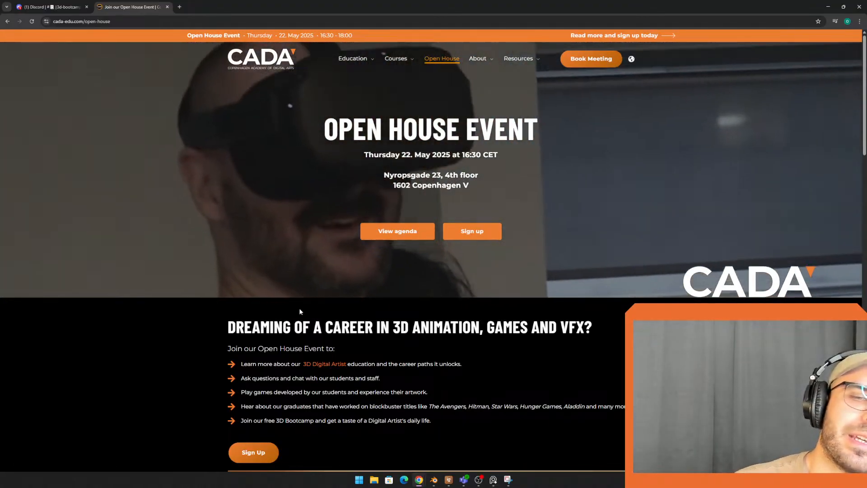
scroll(316, 316, "down", 2)
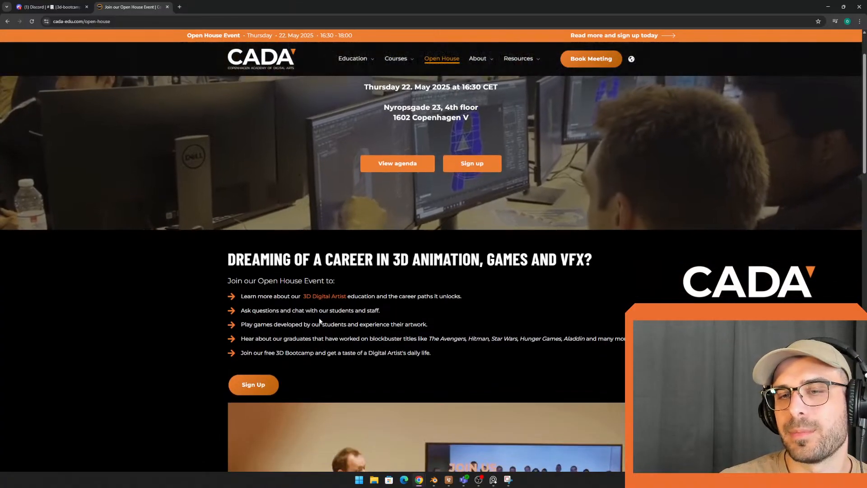
scroll(320, 320, "up", 1)
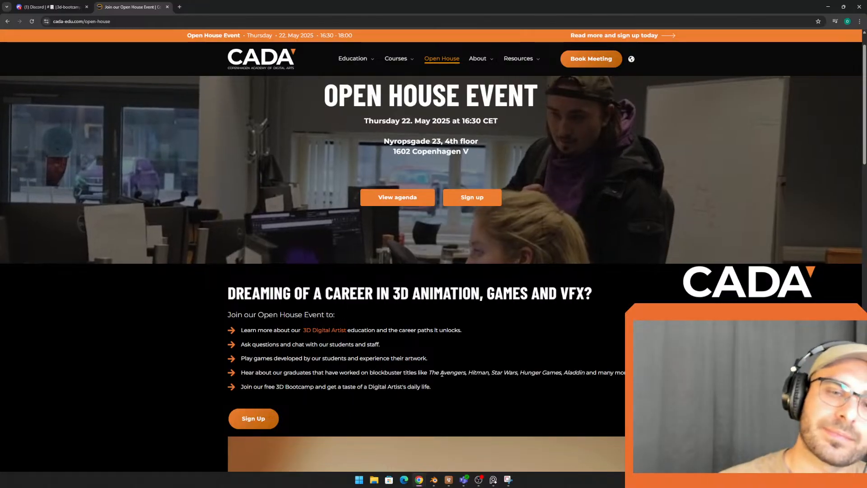
scroll(442, 374, "down", 13)
scroll(463, 340, "up", 2)
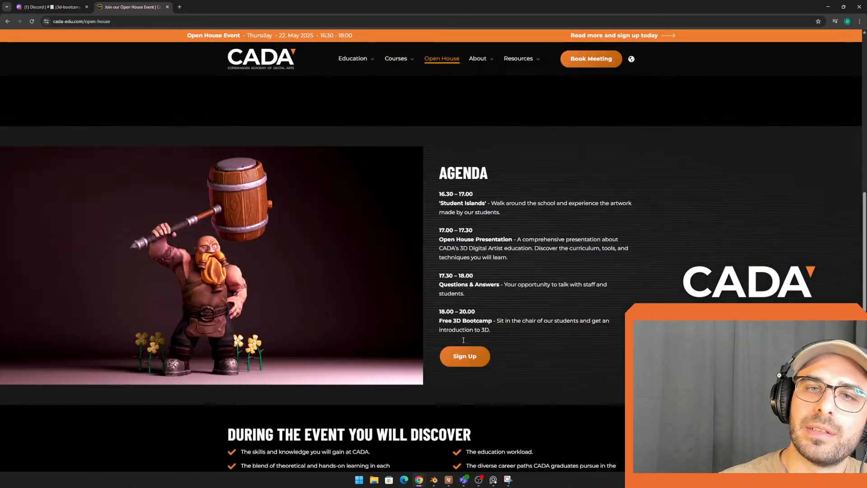
scroll(463, 340, "up", 10)
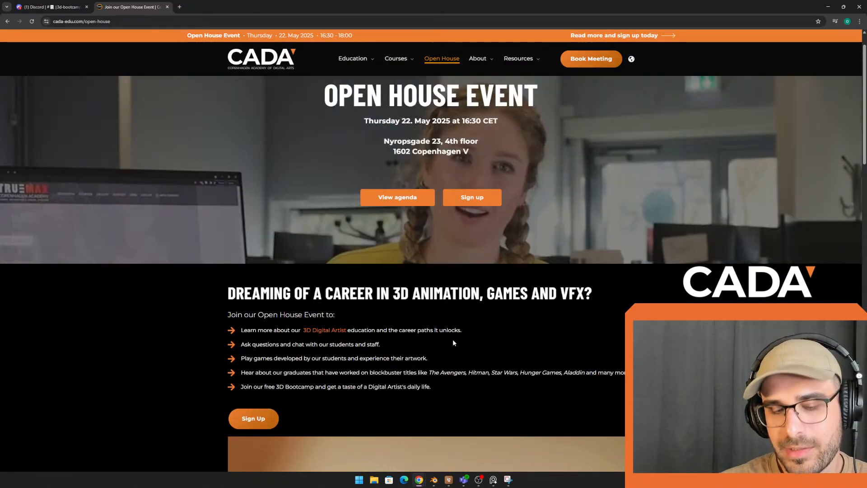
left_click(132, 23)
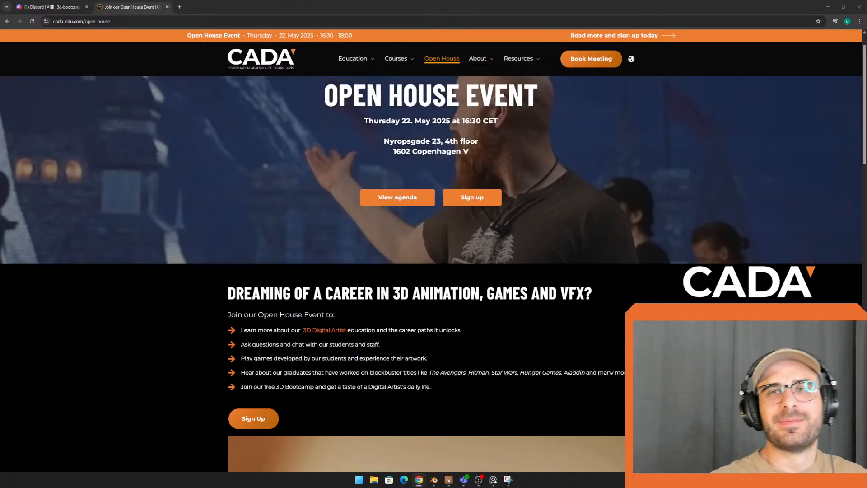
Step: Open the stream host's ArtStation portfolio in a new browser tab by searching for the profile
left_click(180, 7)
type("art")
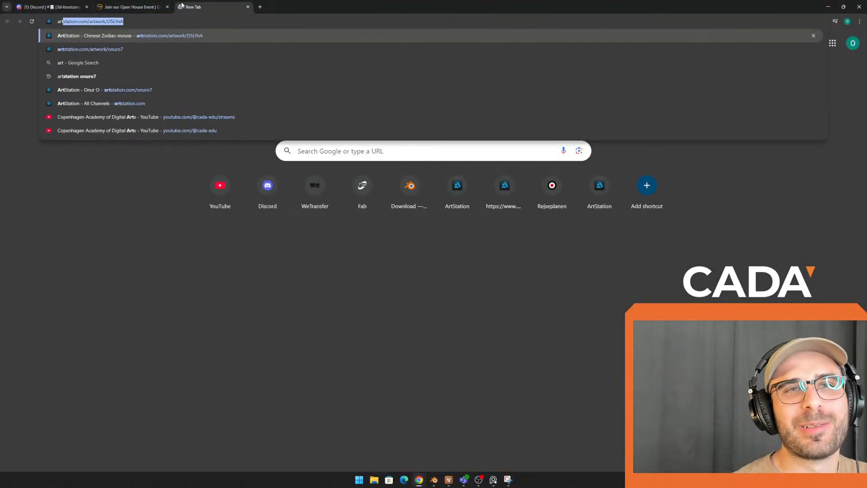
type("station.com/artwork/D5")
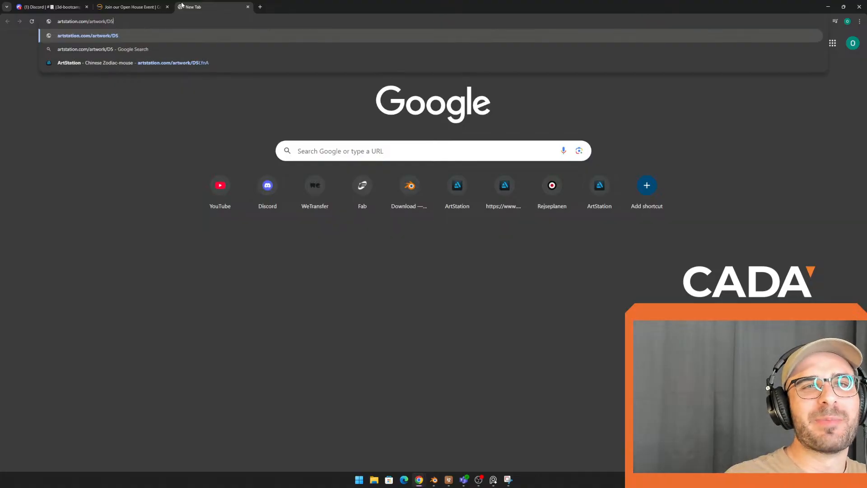
key("BackSpace")
key("BackSpace")
key("BackSpace")
key("BackSpace")
key("BackSpace")
key("BackSpace")
key("BackSpace")
key("BackSpace")
key("ctrl+a")
type("ar")
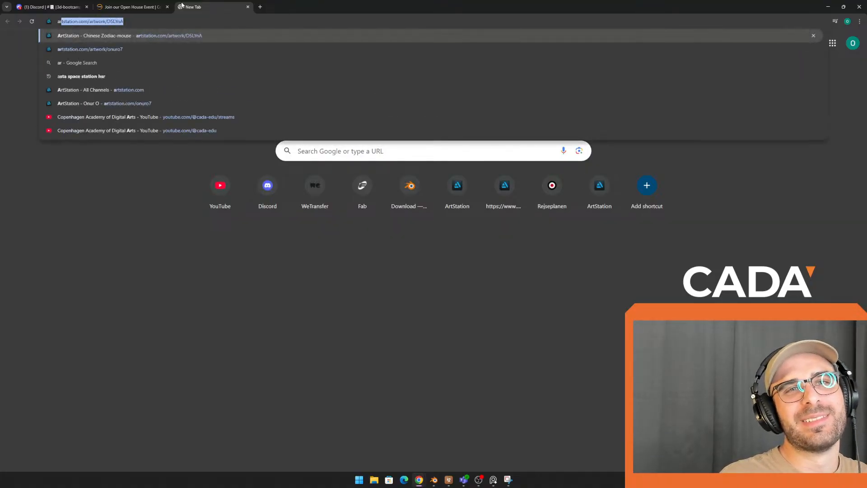
type("tstation onuro7")
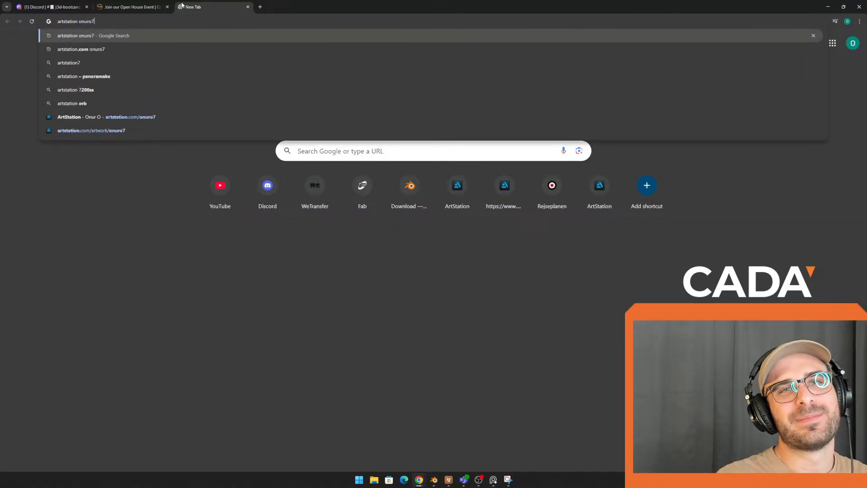
key("Return")
left_click(90, 104)
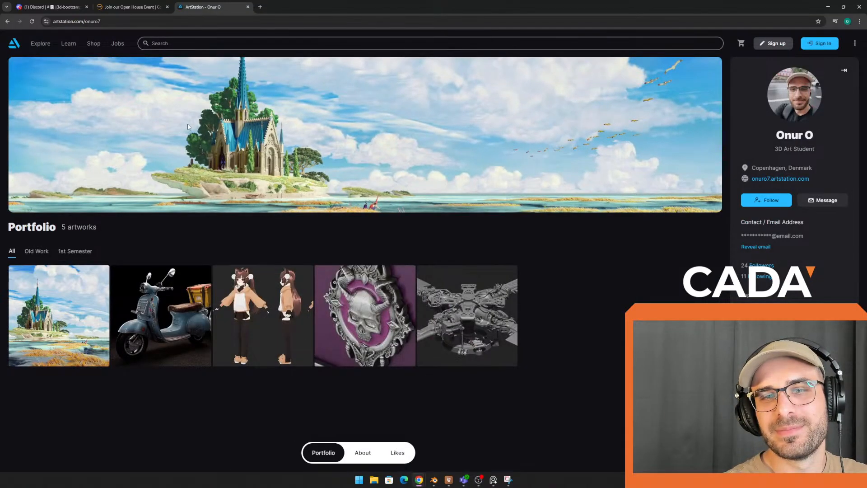
Step: View the Old Market Scooter and Fishing at the Old Chapel artworks and return to the portfolio overview
left_click(175, 304)
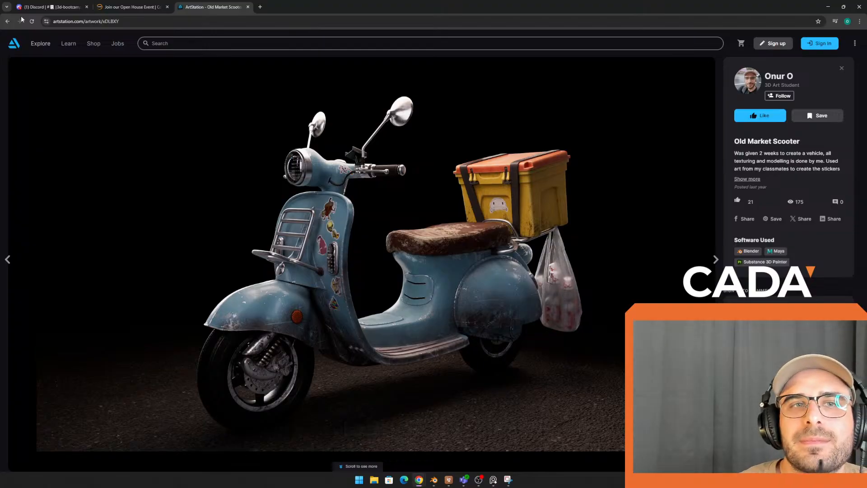
left_click(8, 22)
left_click(77, 294)
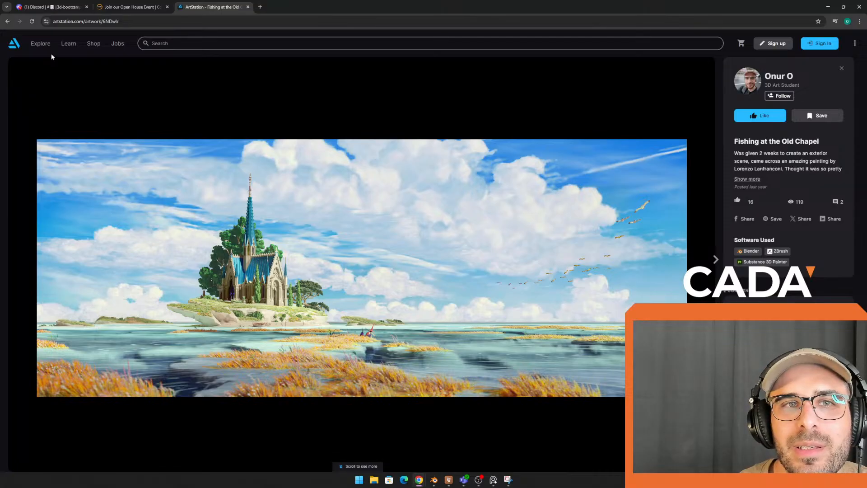
left_click(7, 21)
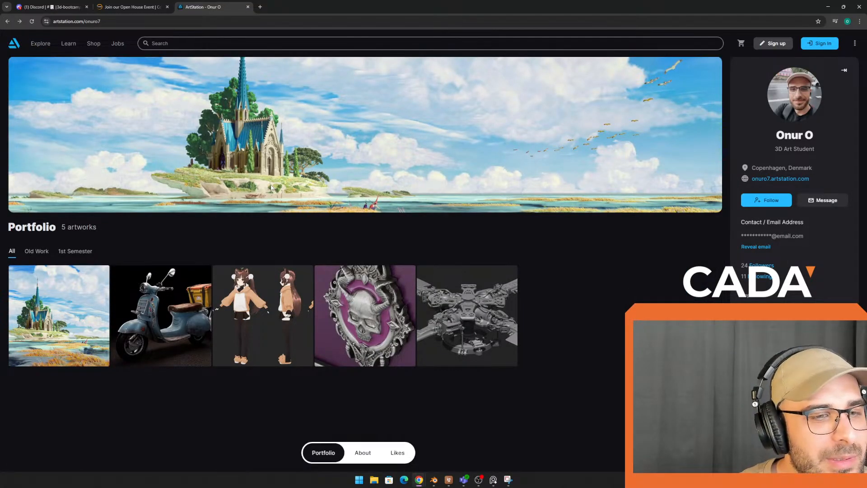
left_click(93, 285)
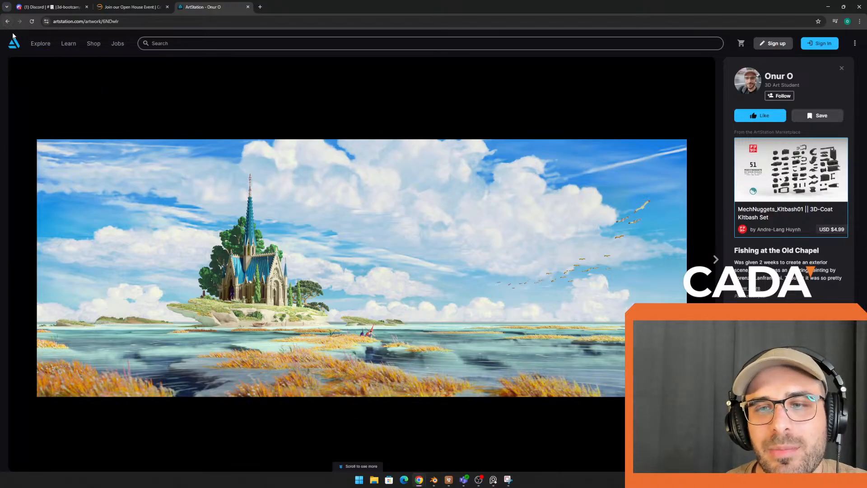
mouse_move(40, 47)
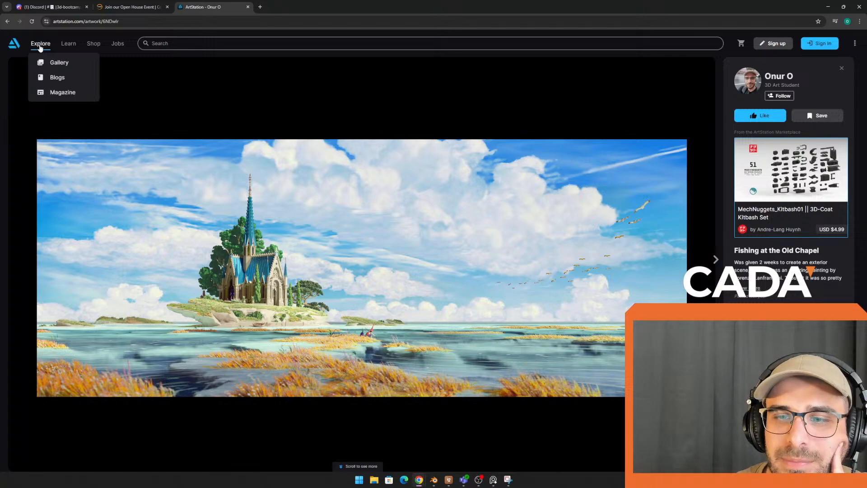
left_click(7, 22)
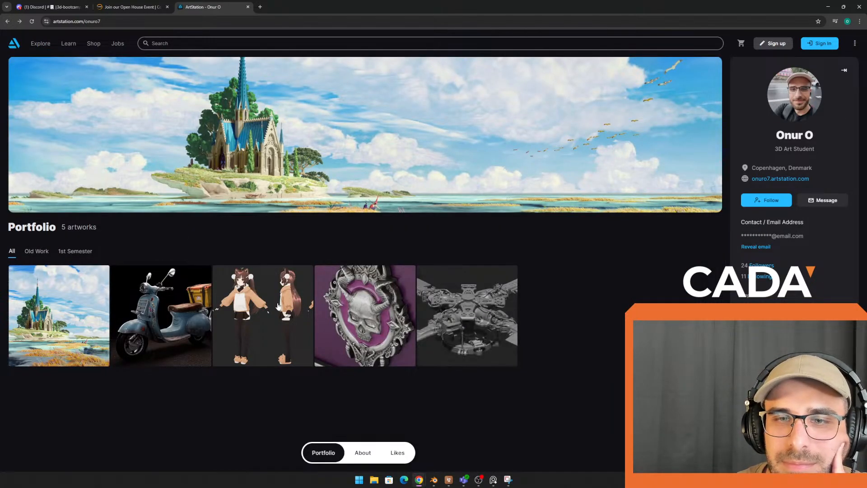
Step: Look through the Hela box cover artwork, then return to the portfolio overview and select its web address
left_click(373, 311)
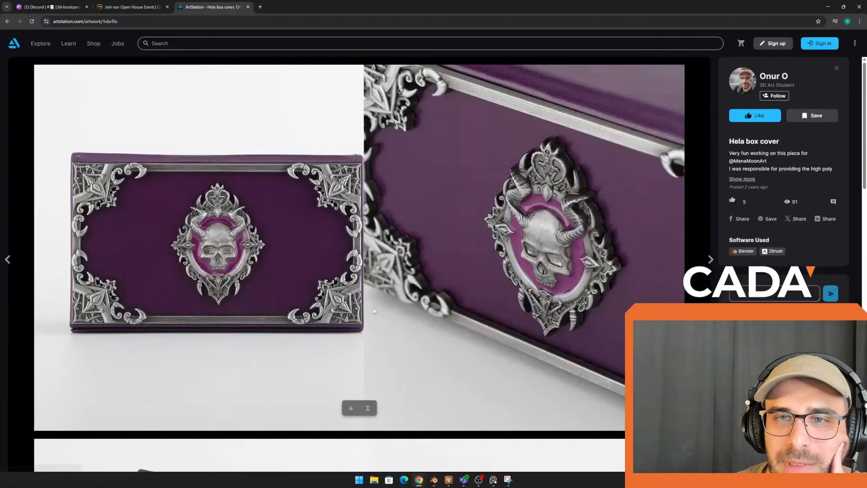
scroll(373, 308, "down", 10)
scroll(336, 265, "down", 20)
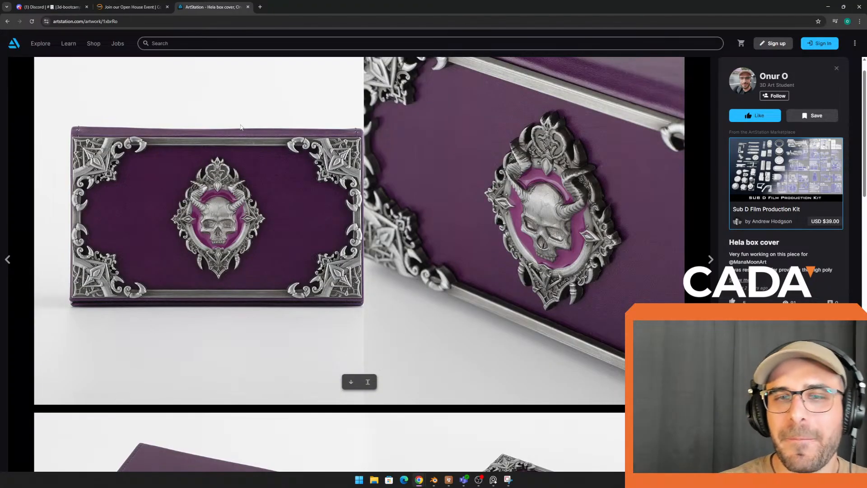
scroll(272, 174, "down", 5)
scroll(264, 142, "up", 4)
scroll(264, 141, "up", 2)
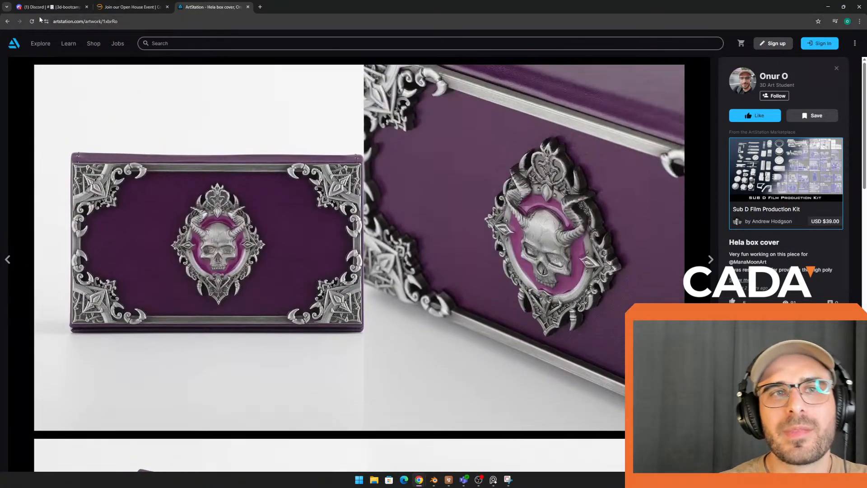
left_click(6, 22)
left_click(136, 22)
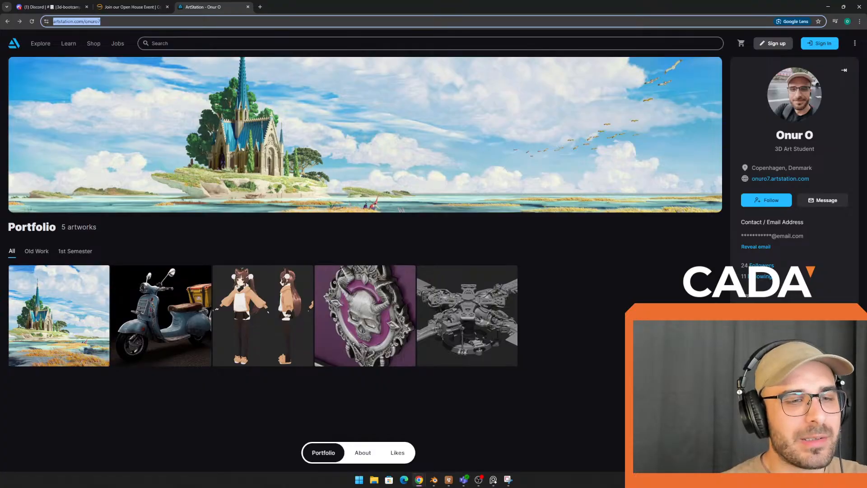
Step: Revisit the Open House event page and browse the earlier gazebo renders posted in Discord's 3d-bootcamp channel
left_click(131, 7)
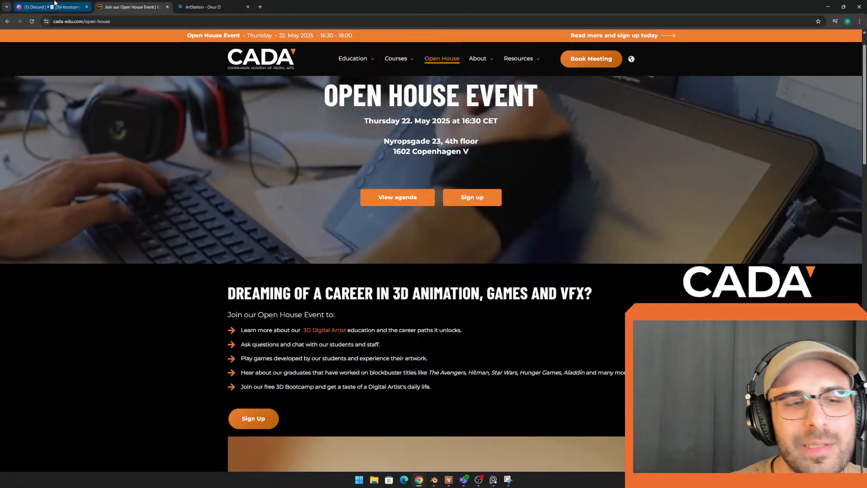
mouse_move(55, 8)
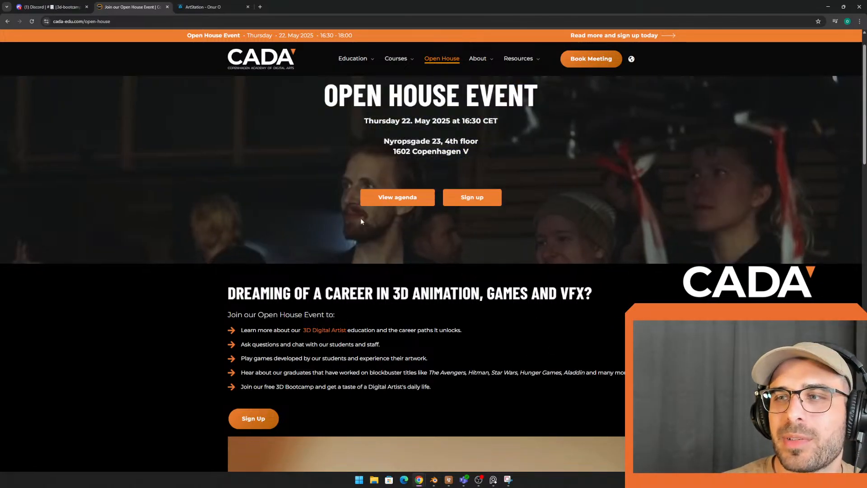
left_click(54, 4)
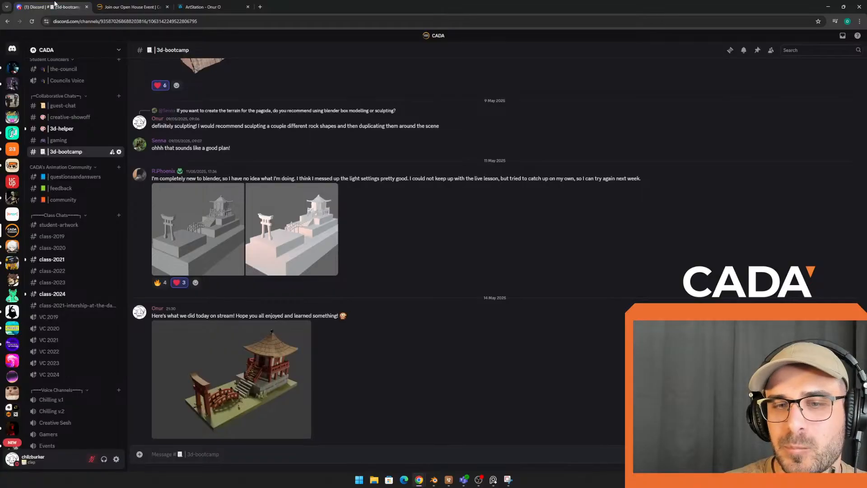
left_click(111, 4)
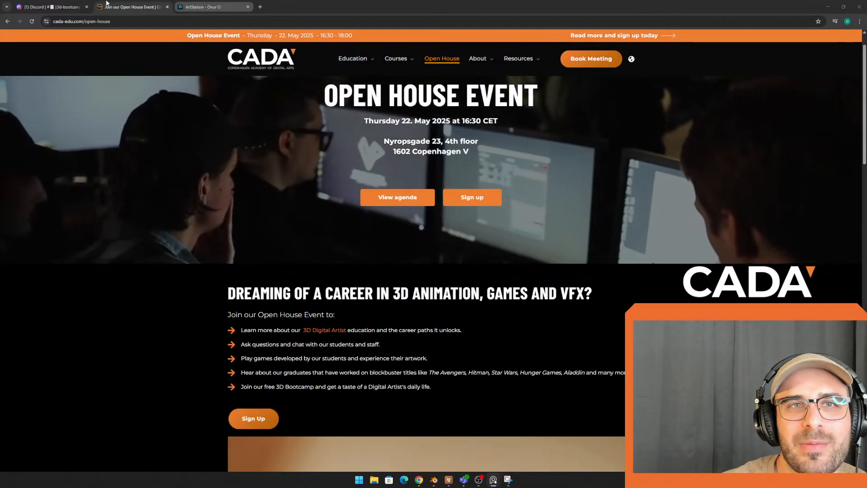
left_click(49, 7)
scroll(335, 237, "up", 10)
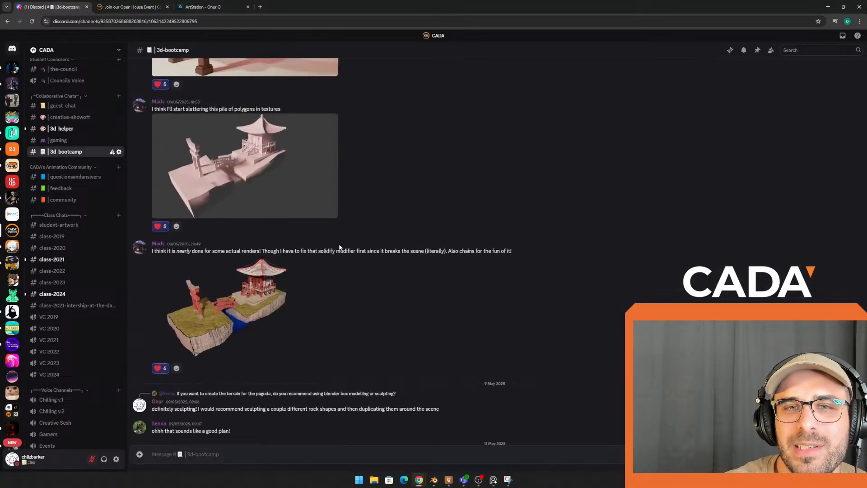
scroll(336, 239, "up", 10)
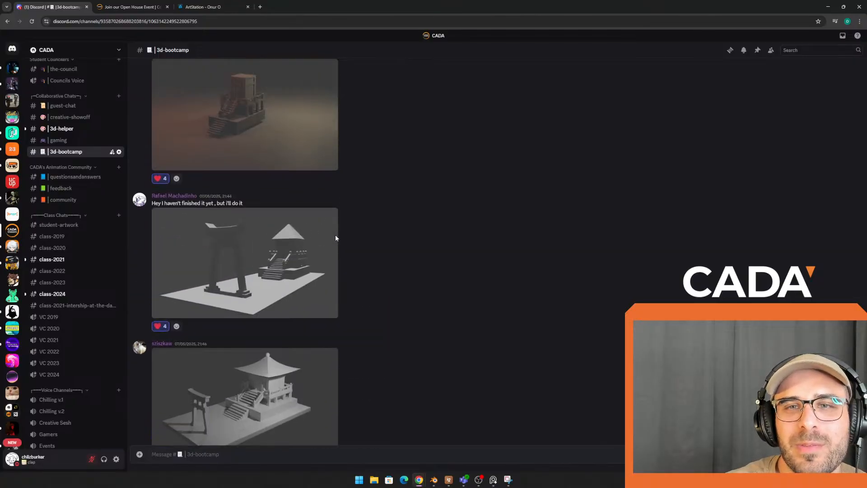
scroll(341, 233, "up", 10)
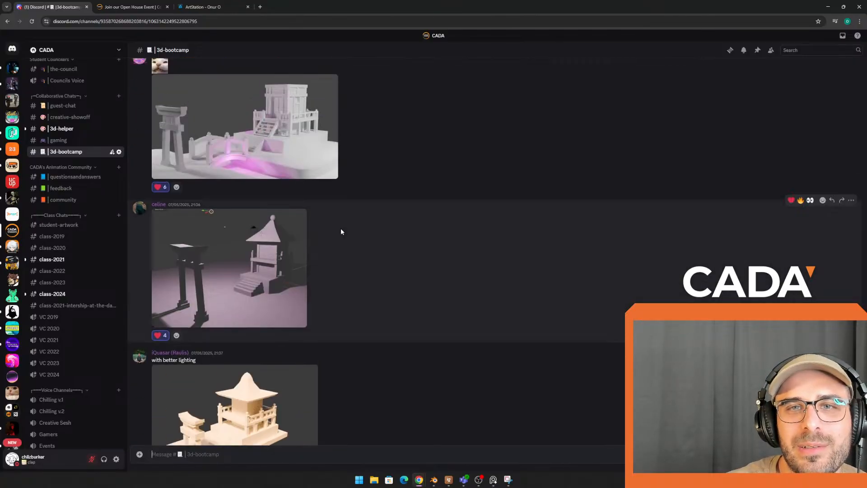
scroll(371, 149, "down", 10)
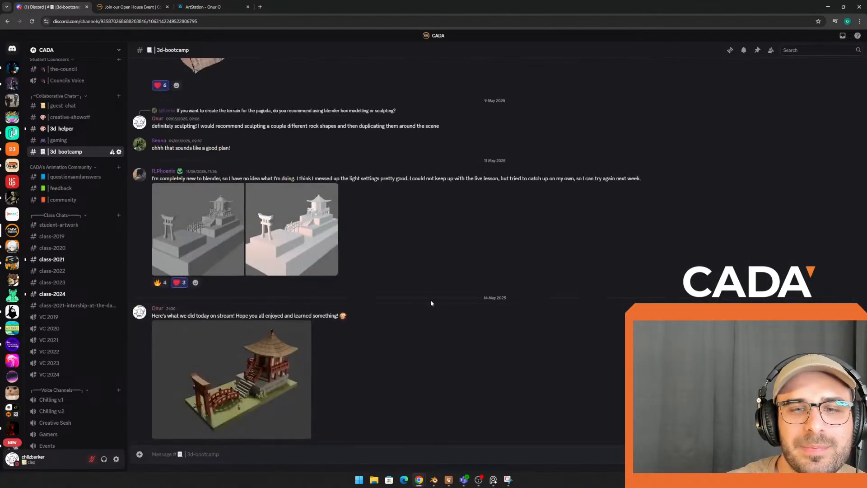
Step: Return to the ArtStation portfolio by way of the Open House page and show the Old Market Scooter artwork
left_click(203, 7)
left_click(136, 7)
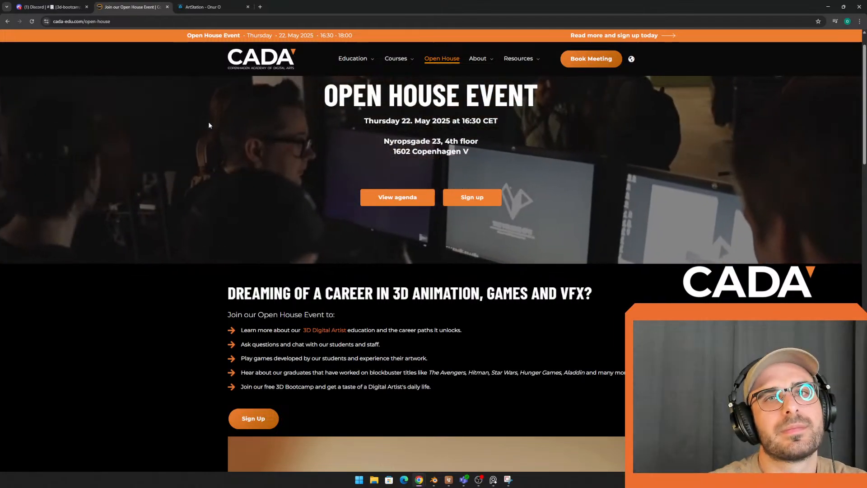
left_click(196, 6)
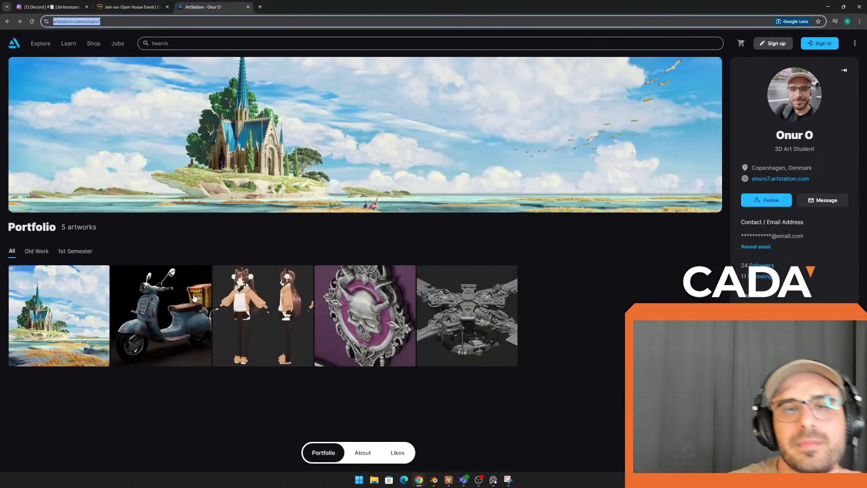
left_click(181, 302)
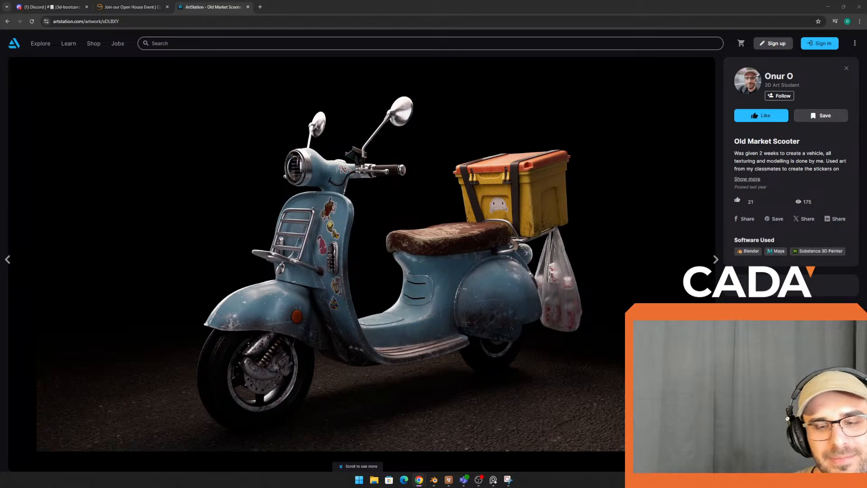
Step: Switch to Blender and capture a screenshot of the whole gazebo scene with the viewport overlays hidden
left_click(434, 479)
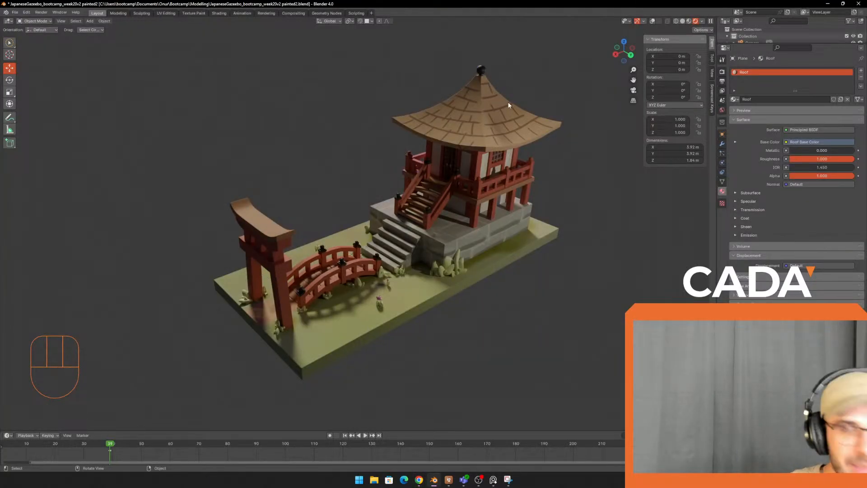
left_click(652, 21)
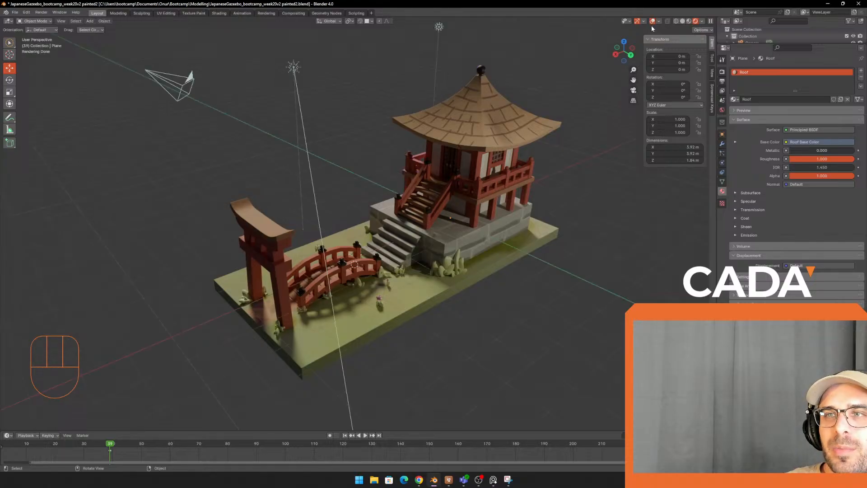
left_click(652, 21)
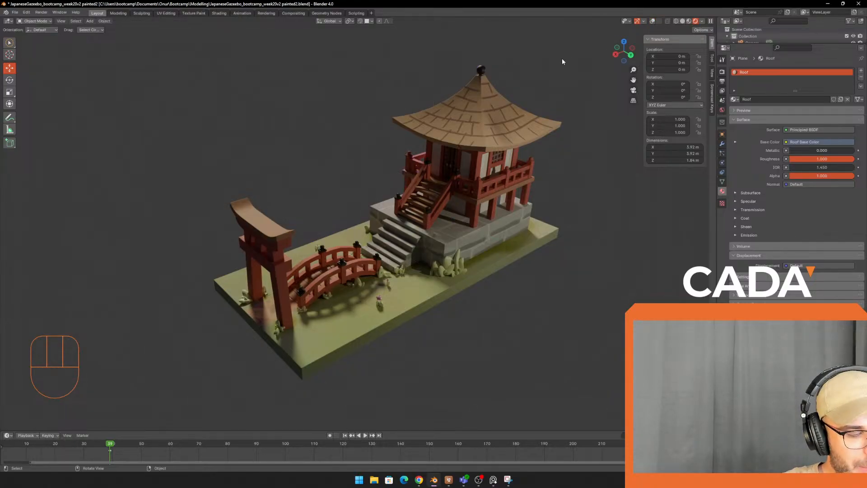
key("shift+super+s")
left_click_drag(103, 40, 592, 393)
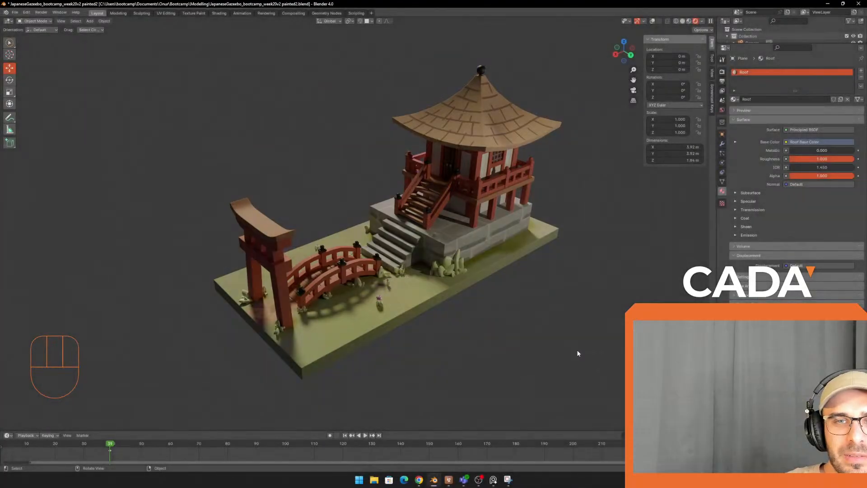
Step: Switch to the browser window with Reddit's UV mapping image and dismiss the Google sign-in prompt
mouse_move(419, 480)
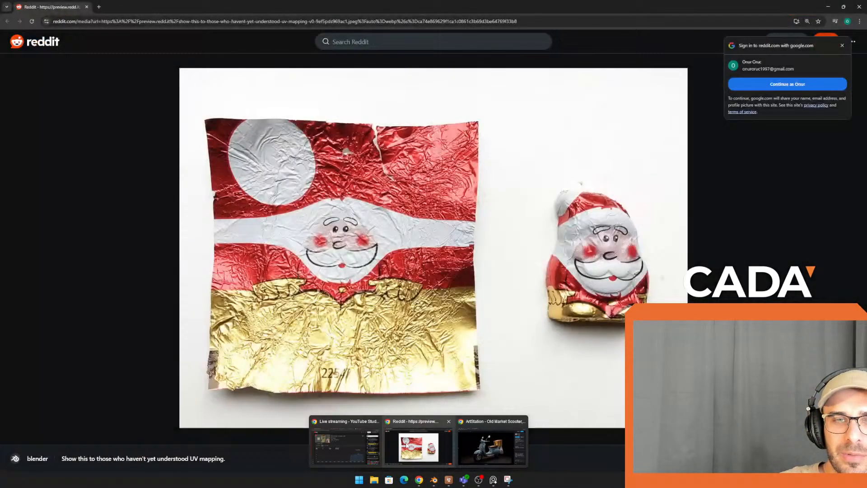
left_click(405, 442)
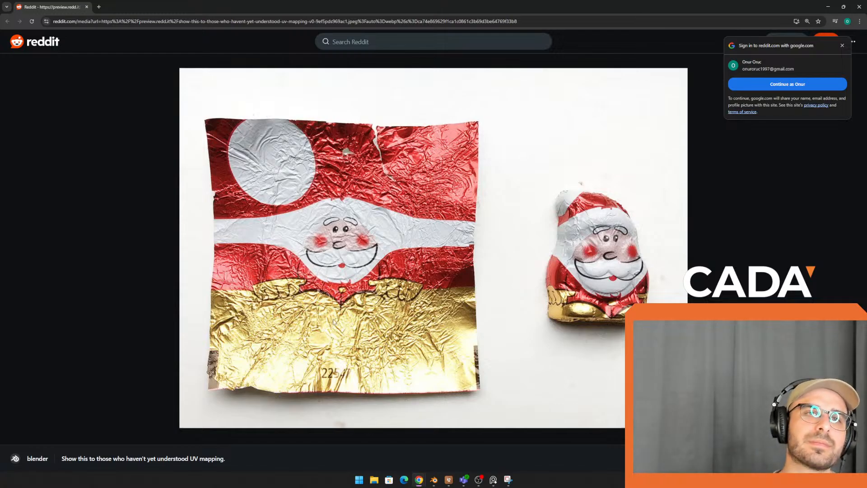
left_click(842, 45)
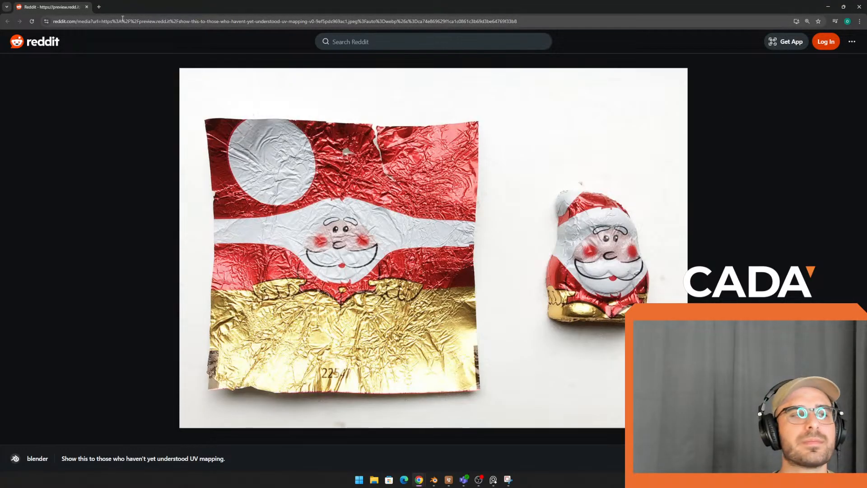
left_click(99, 7)
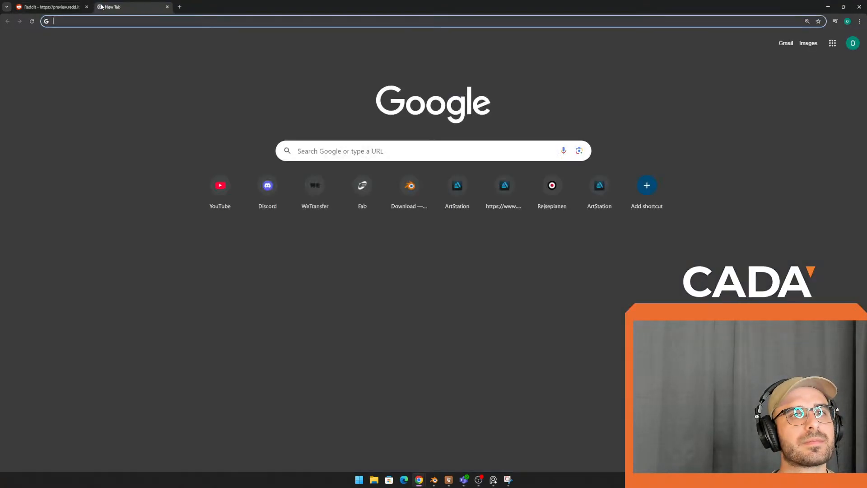
left_click(167, 7)
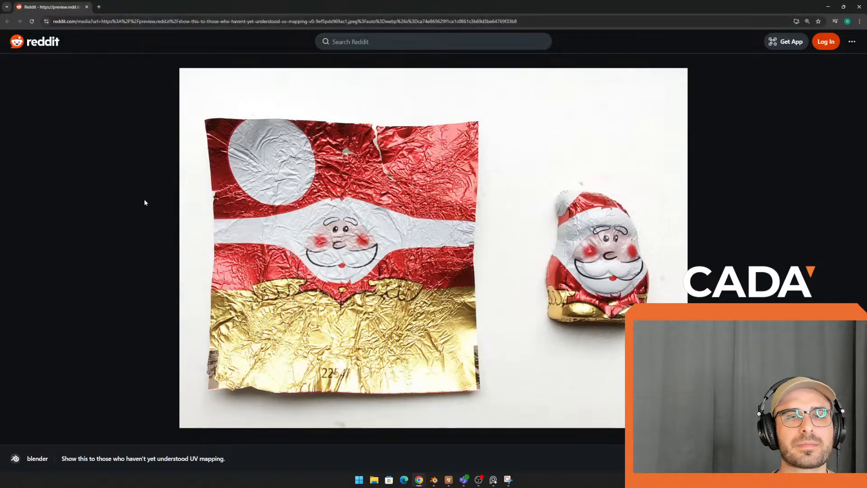
Step: Close the Reddit UV mapping image and return to the 3d-bootcamp channel in Discord
left_click(87, 7)
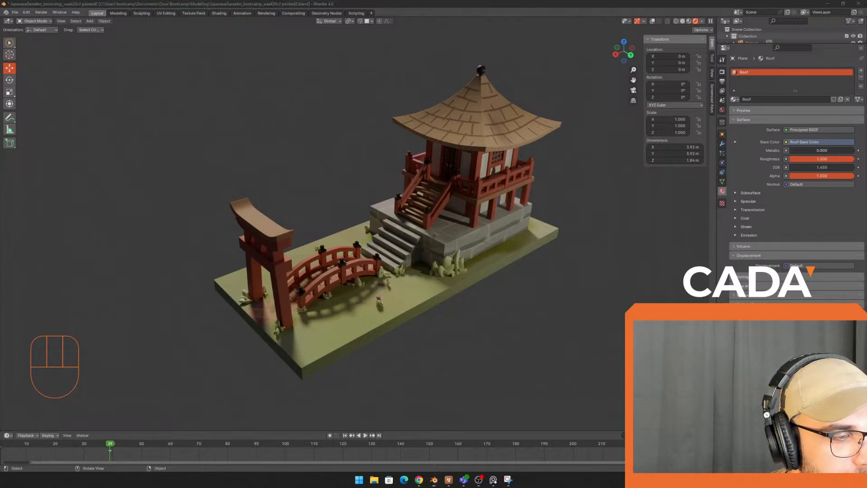
key("super+d")
key("super+d")
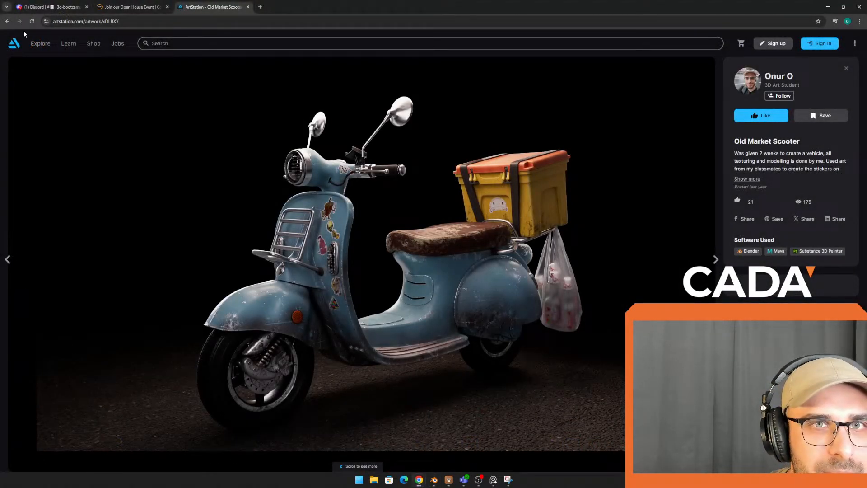
left_click(52, 7)
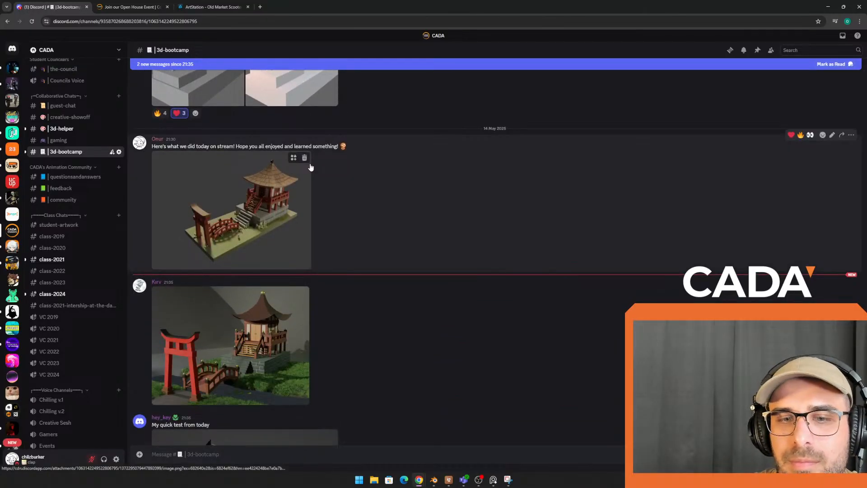
Step: Review the recent gazebo posts in the 3d-bootcamp channel and enlarge the participant's render with grass and a red torii gate
scroll(310, 167, "up", 4)
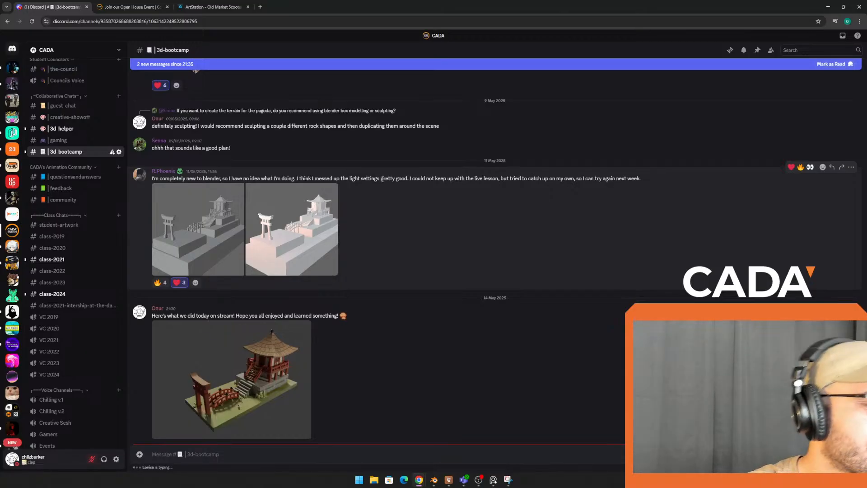
scroll(391, 152, "down", 1)
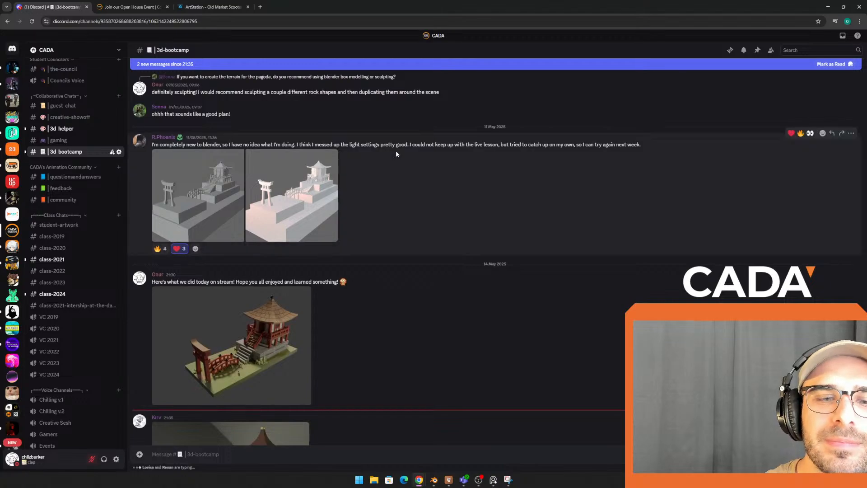
scroll(396, 150, "up", 1)
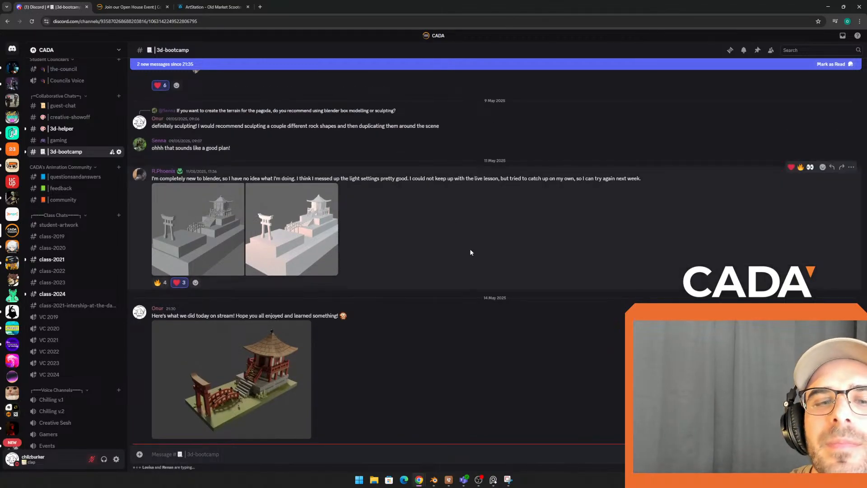
scroll(470, 247, "down", 4)
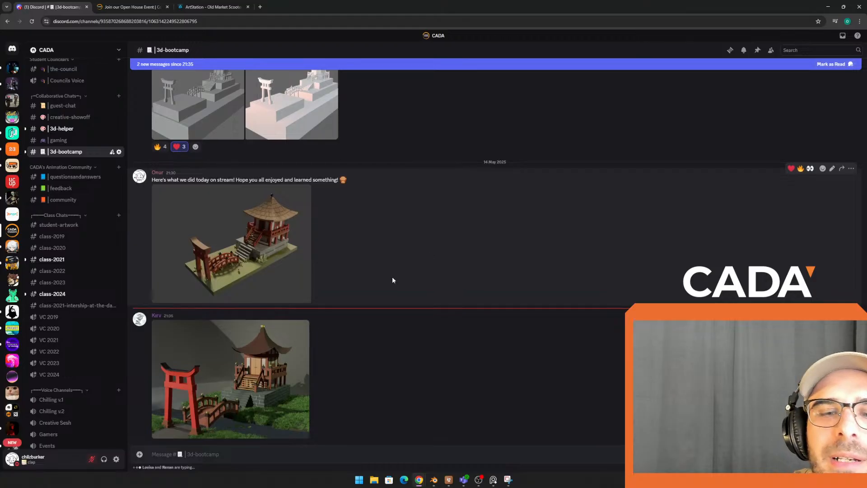
scroll(281, 283, "down", 3)
left_click(282, 283)
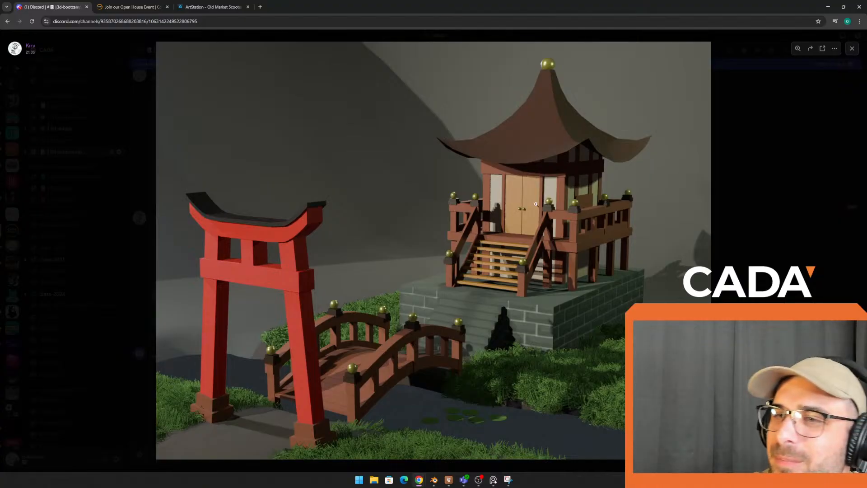
Step: Switch to Blender and show the gazebo's stairs and railings in solid viewport shading
left_click(828, 7)
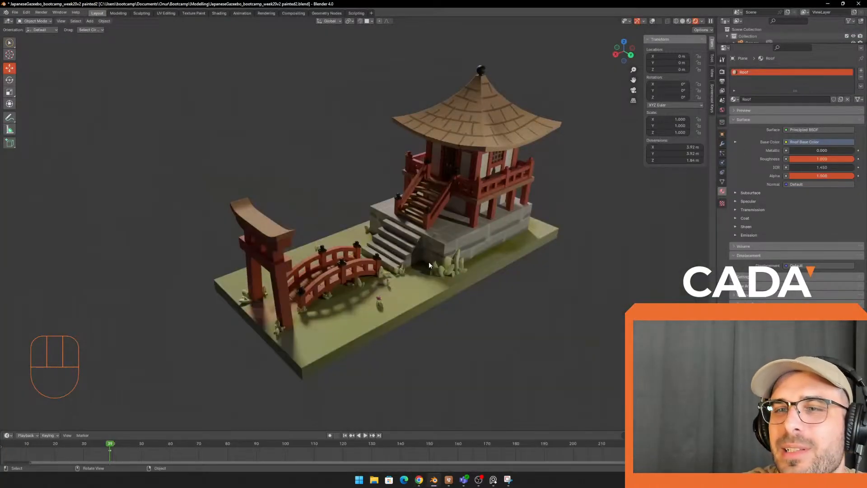
scroll(429, 261, "up", 5)
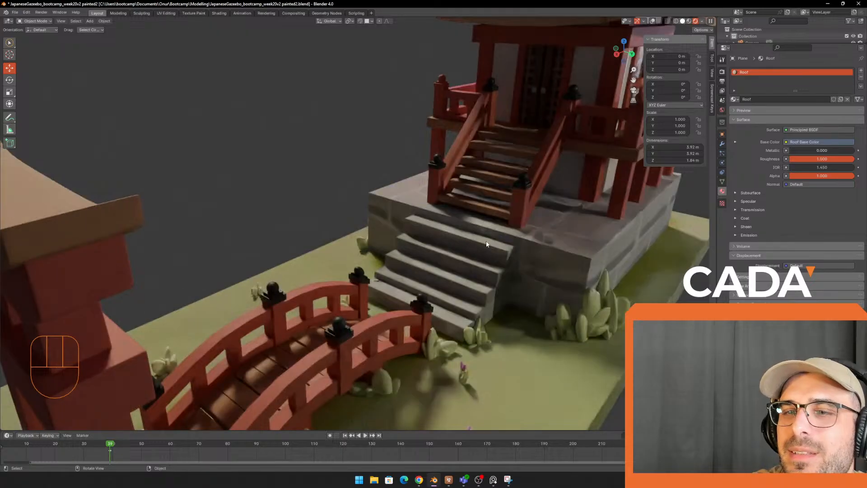
key("z")
mouse_move(497, 230)
middle_mouse_down("shift")
mouse_move(503, 166)
mouse_move(373, 198)
mouse_move(382, 186)
middle_mouse_up("shift")
scroll(507, 141, "up", 4)
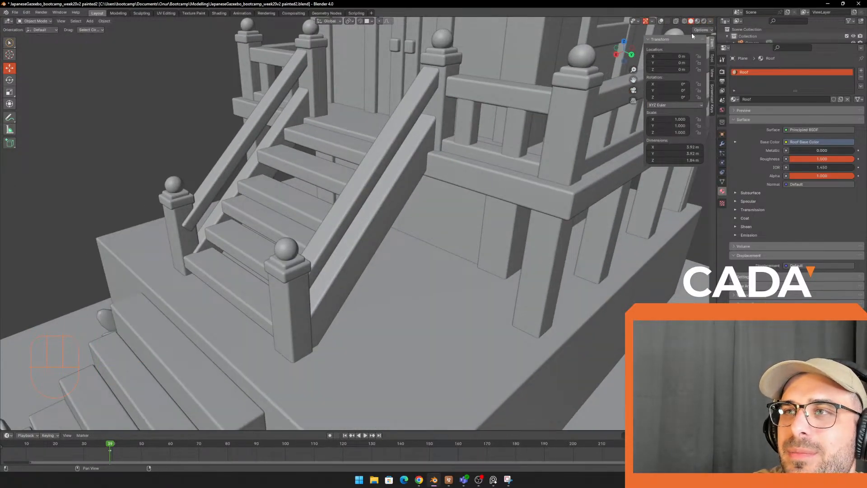
left_click(704, 22)
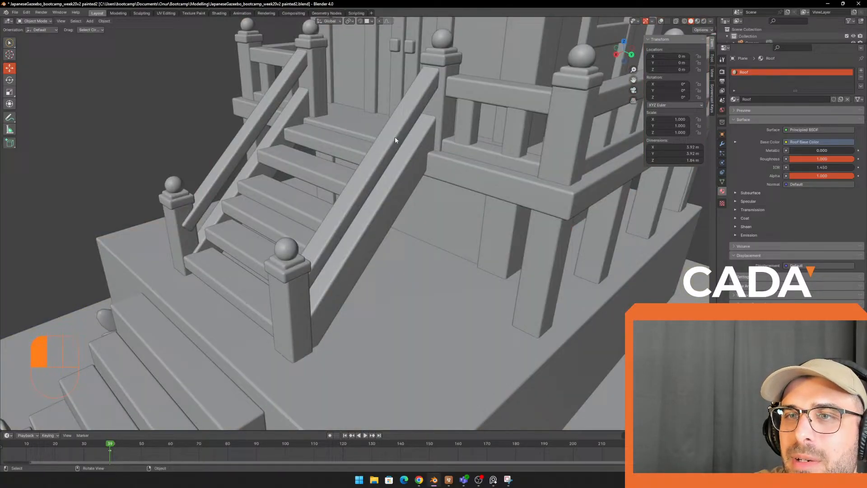
middle_click_drag(394, 136, 430, 126, "shift")
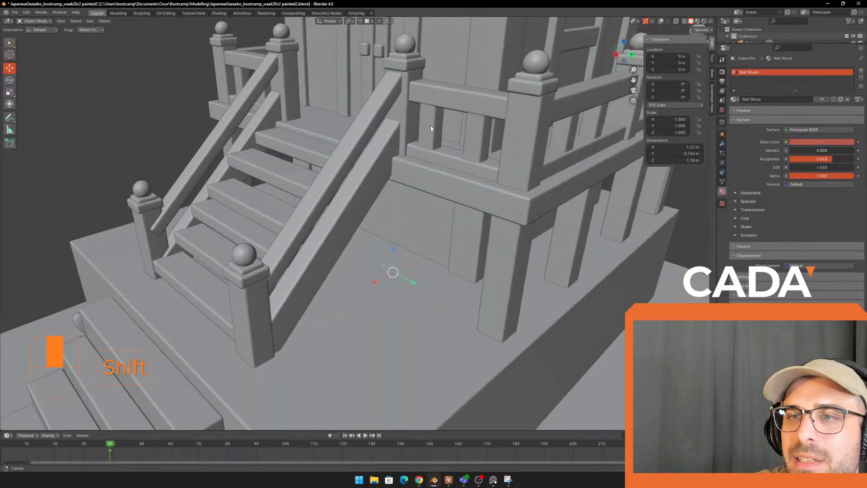
scroll(430, 128, "down", 2)
key("F5")
scroll(433, 131, "down", 1)
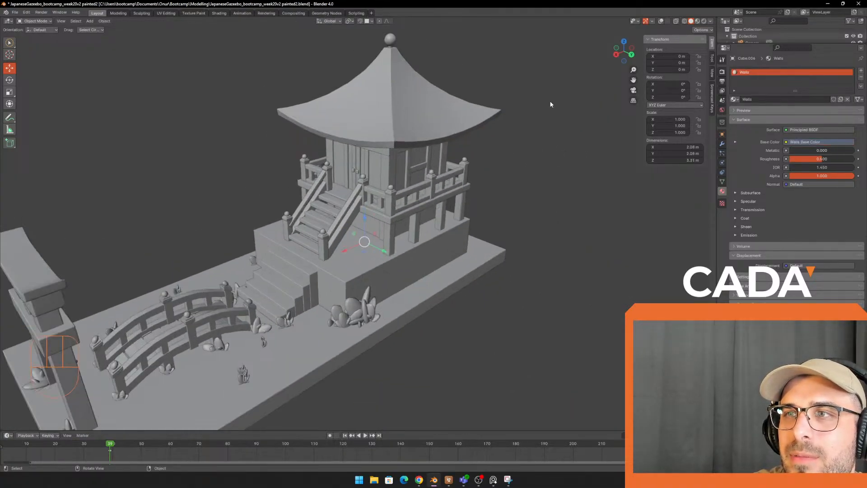
Step: Turn the viewport overlays back on, box-select the gazebo's objects and apply their scale
left_click(667, 21)
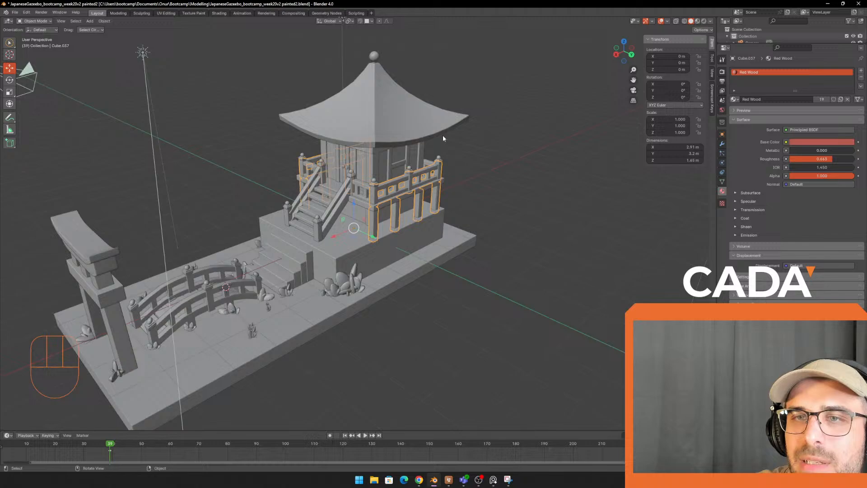
key("b")
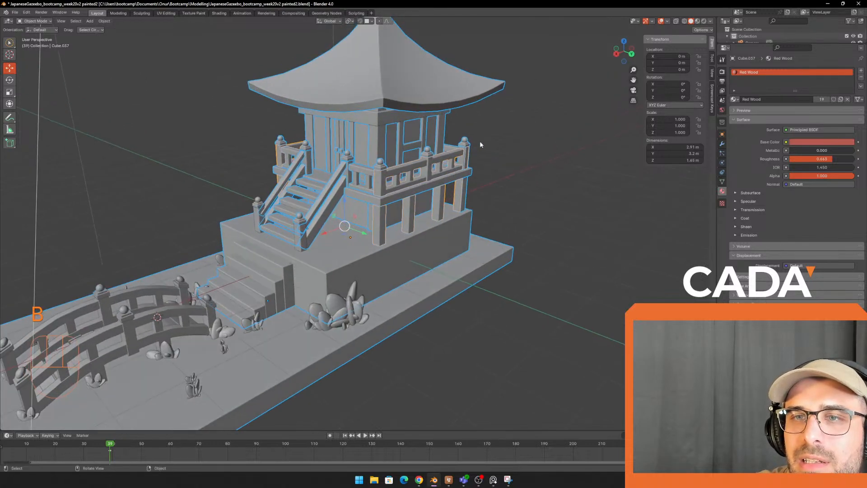
key("ctrl+a")
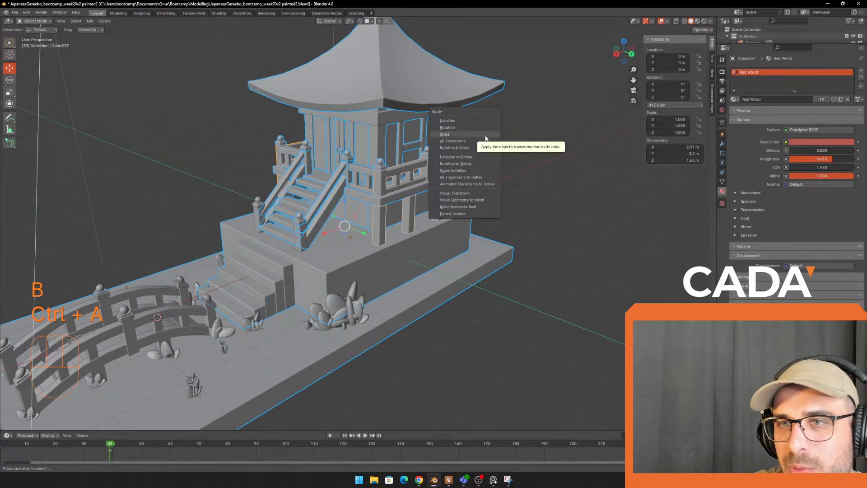
left_click(467, 135)
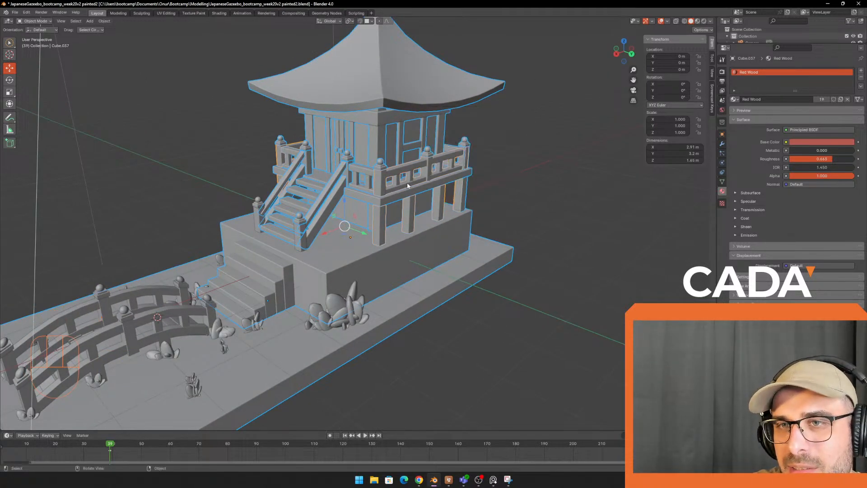
Step: Select the balcony platform beneath the railings and show its Bevel and WeightedNormal modifiers
left_click(408, 181)
scroll(419, 168, "up", 3)
middle_click_drag(419, 167, 398, 180, "shift")
left_click(336, 194)
scroll(337, 177, "up", 3)
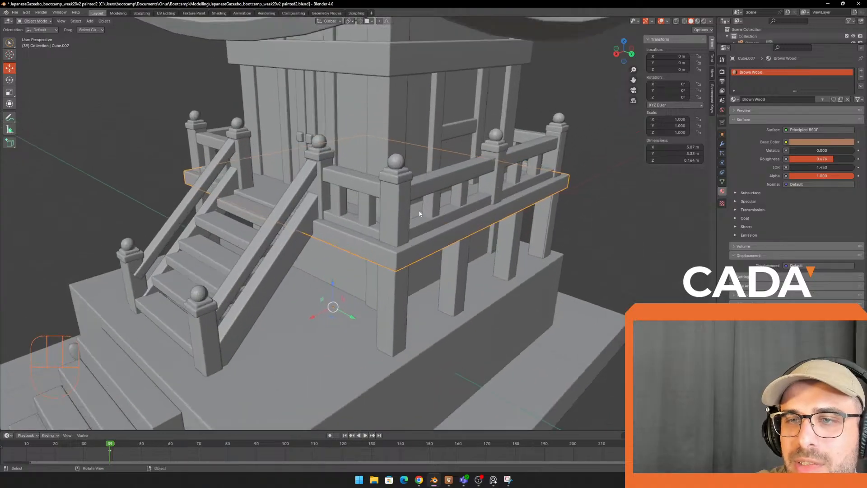
left_click(723, 144)
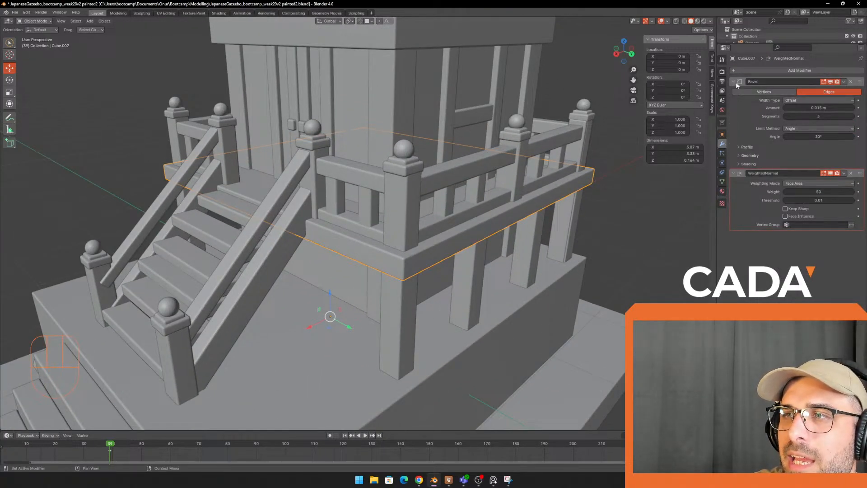
scroll(443, 235, "up", 1)
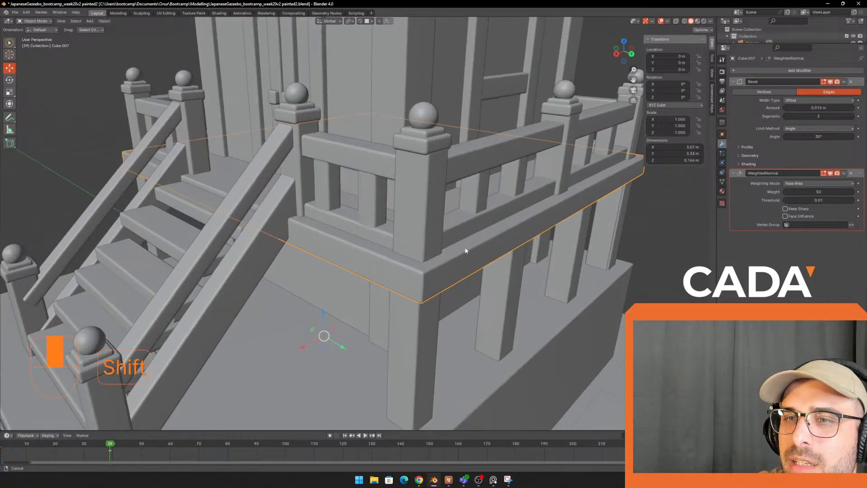
Step: Try a lower segment count in the balcony platform's Bevel modifier, and undo the change
middle_click_drag(464, 248, 440, 221, "shift")
scroll(440, 221, "up", 2)
left_click_drag(822, 116, 811, 116)
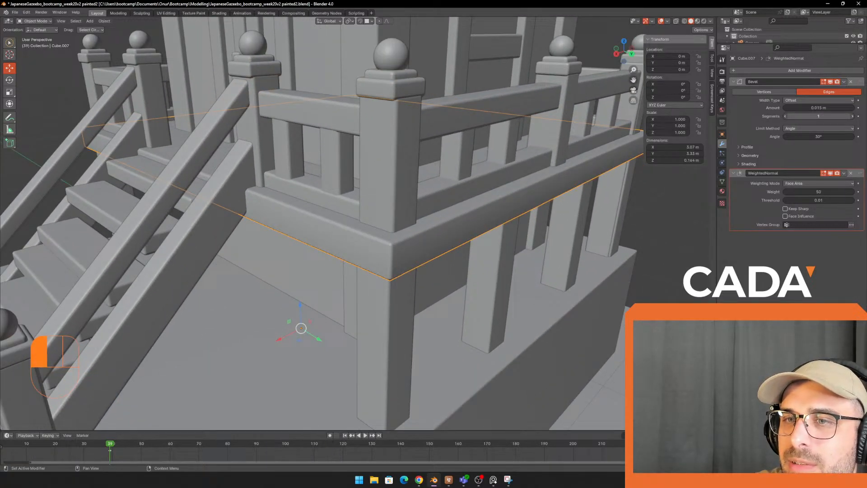
key("ctrl+z")
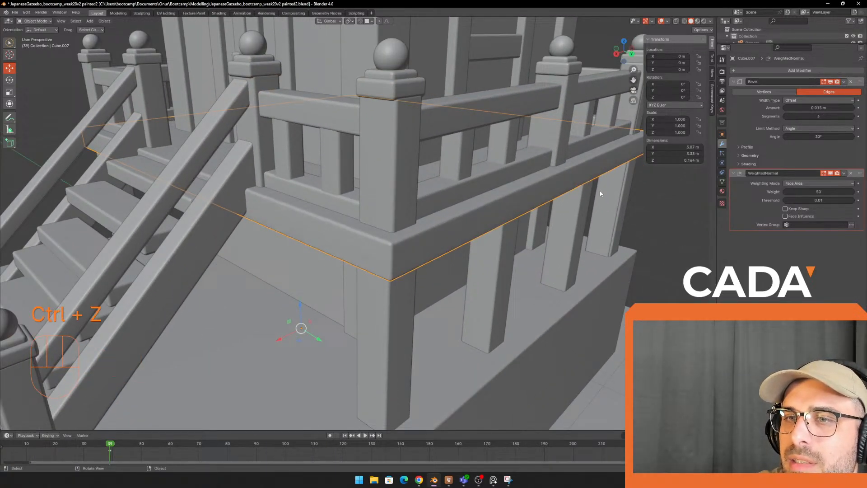
Step: Toggle the viewport display of the balcony platform's WeightedNormal modifier to compare the shading with and without it
left_click(831, 174)
left_click(831, 174)
left_click(830, 173)
left_click(831, 174)
middle_click_drag(560, 221, 510, 199)
scroll(506, 199, "down", 3)
mouse_move(502, 199)
middle_mouse_down("shift")
mouse_move(527, 221)
mouse_move(441, 189)
middle_mouse_up("shift")
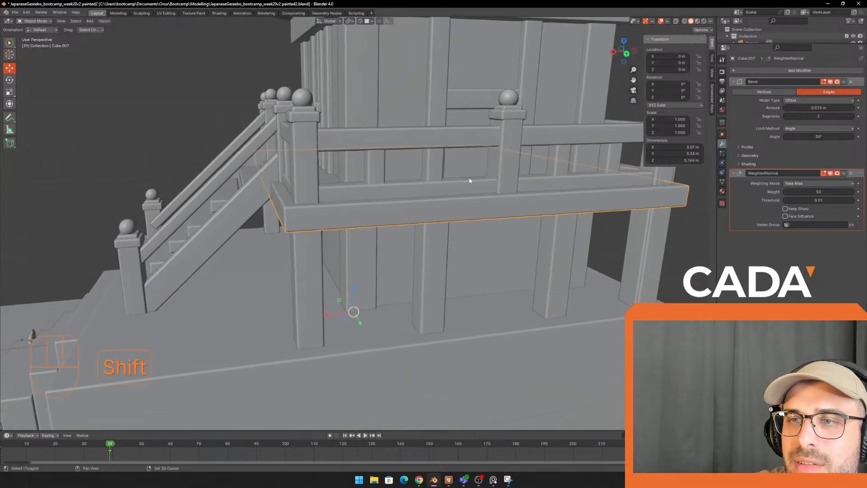
left_click(831, 174)
middle_click_drag(555, 199, 603, 206)
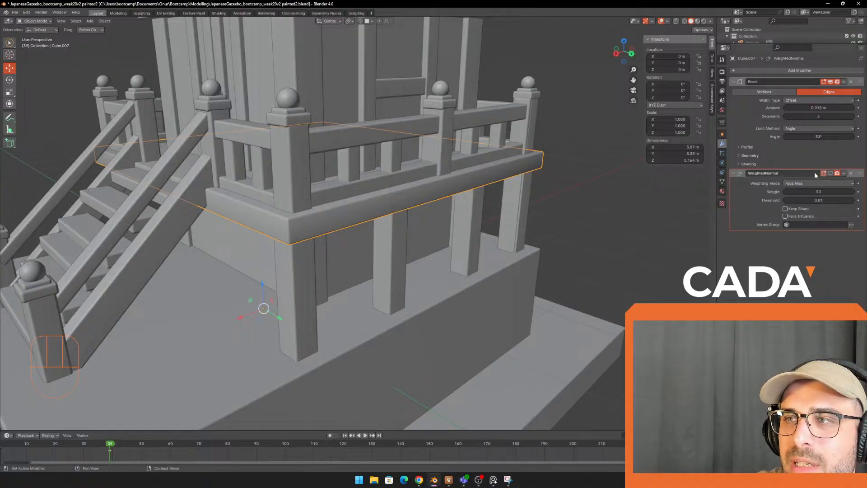
left_click(831, 174)
Step: Copy the balcony platform's modifiers to the selected stair treads, side boards and handrails
scroll(351, 248, "down", 3)
left_click(393, 262)
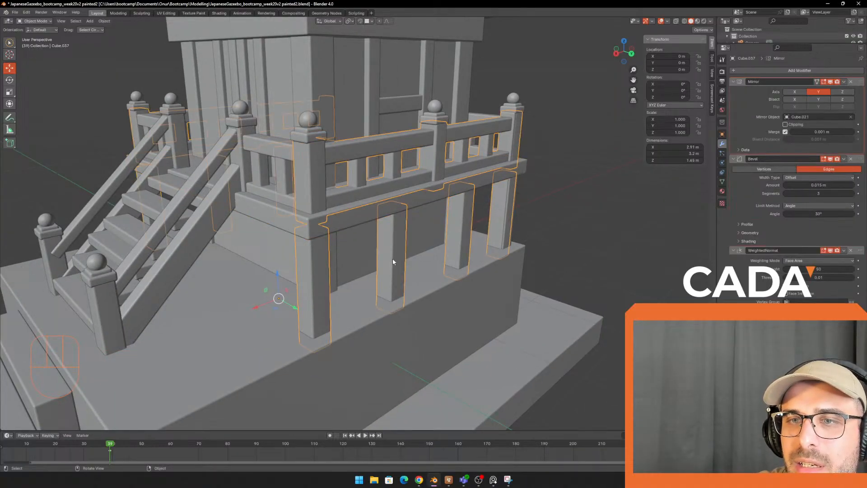
left_click(210, 225)
middle_click_drag(210, 225, 149, 215)
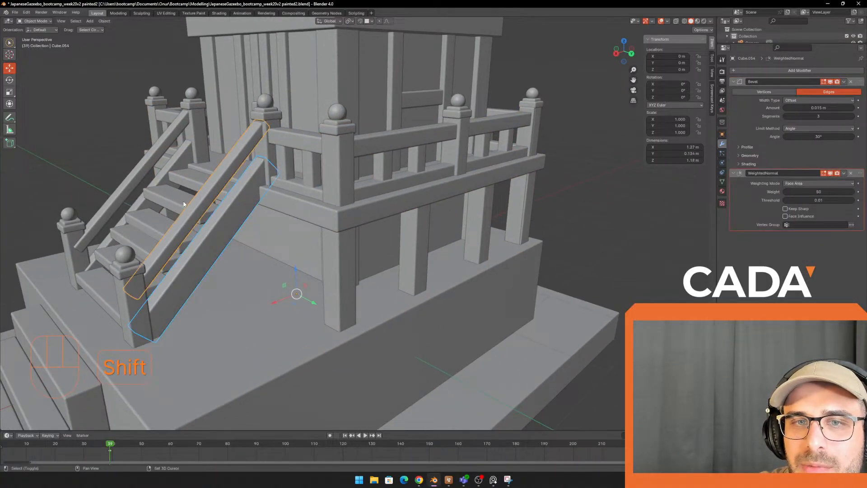
left_click(149, 216, "shift")
left_click(114, 206, "shift")
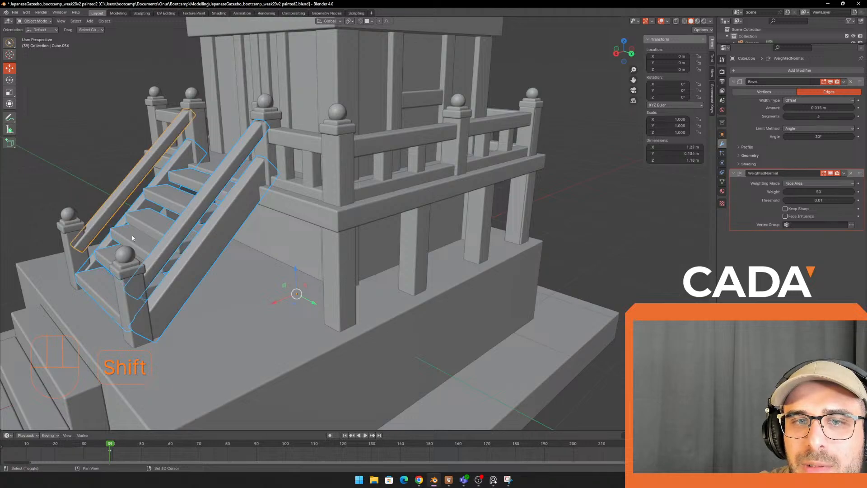
left_click(339, 218, "shift")
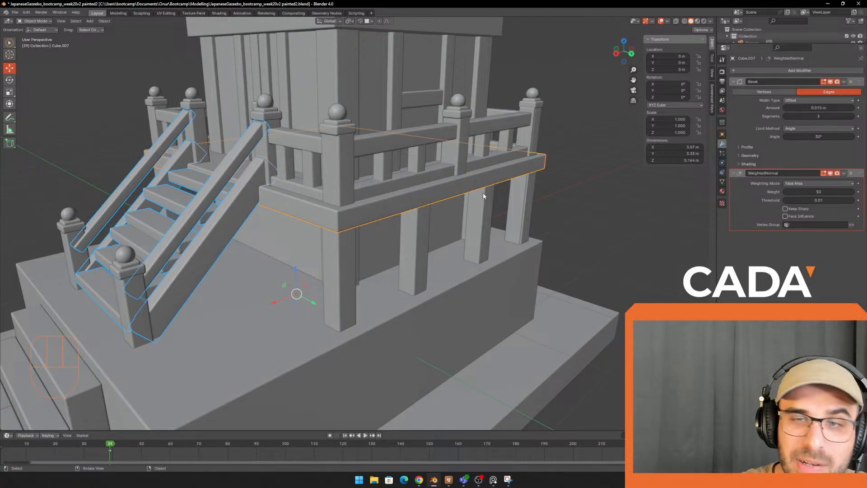
key("ctrl+l")
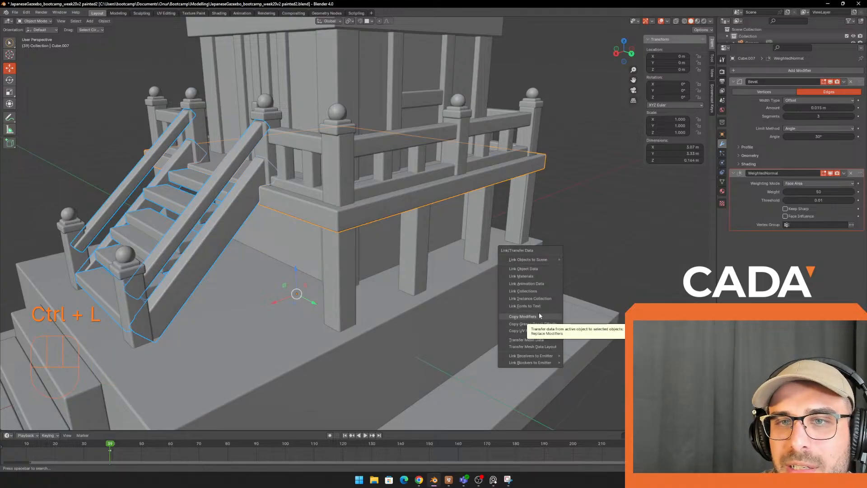
left_click(538, 315)
Step: Remove the Bevel and WeightedNormal modifiers from the stair handrail nearest the balcony corner
left_click(229, 217)
left_click(207, 197, "shift")
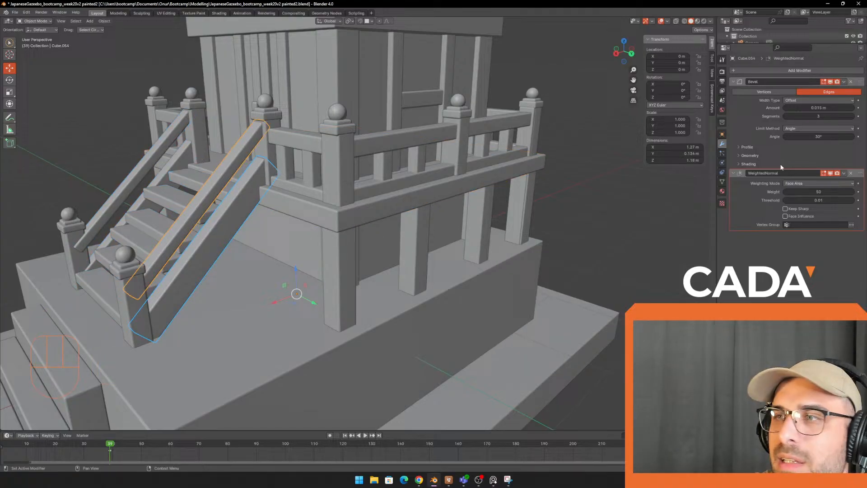
left_click(851, 82)
left_click(851, 81)
Step: Copy the balcony platform's modifiers to the bare stair handrail and reselect the handrail to check its modifiers
left_click(182, 203)
scroll(183, 203, "up", 2)
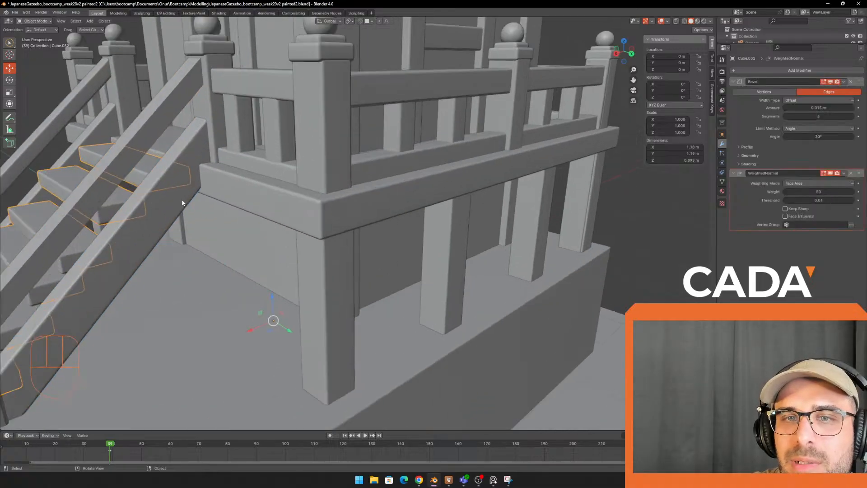
scroll(182, 203, "down", 2)
left_click(292, 191)
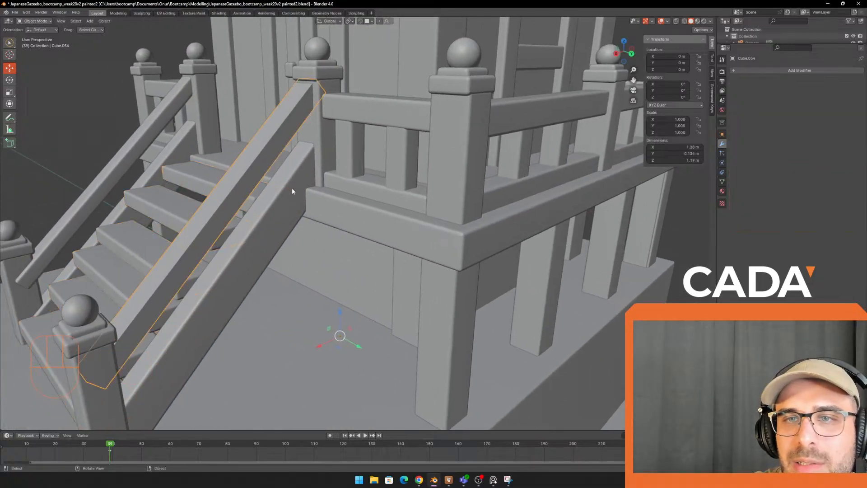
left_click(375, 222, "shift")
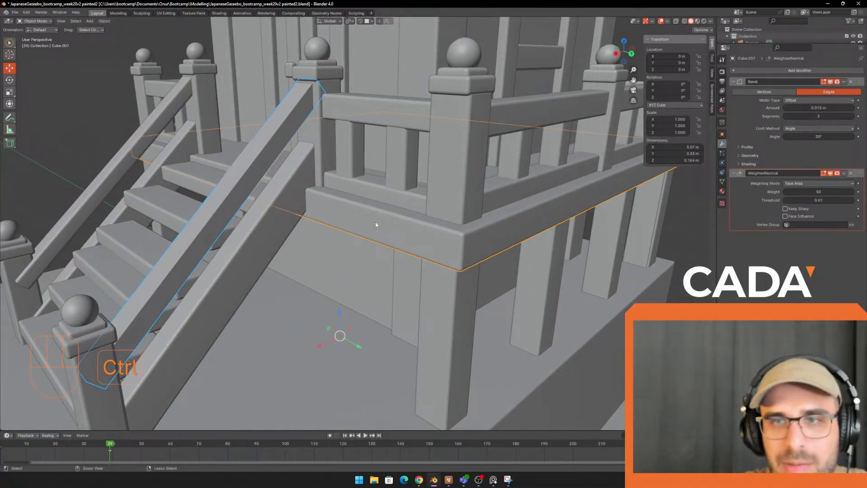
key("ctrl+l")
left_click(369, 224)
left_click(131, 98)
left_click(258, 162)
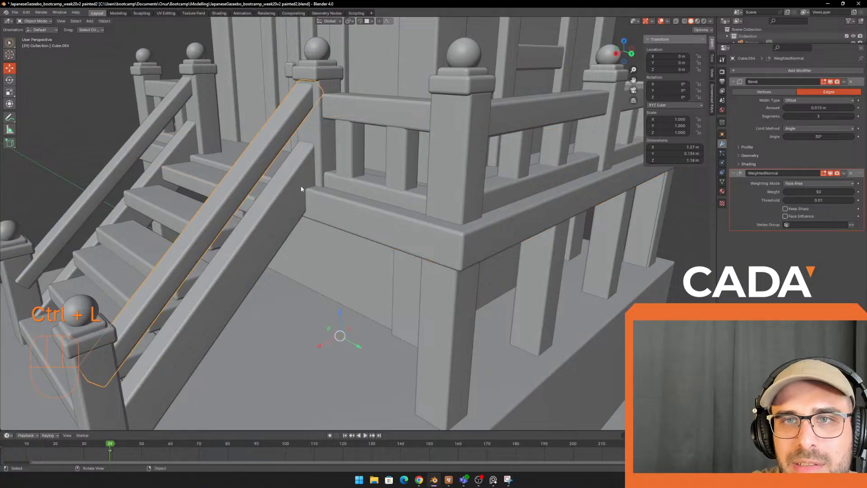
Step: Switch the viewport to rendered shading and frame the stairs and balcony corner
scroll(302, 190, "down", 4)
middle_click_drag(302, 190, 313, 196, "shift")
left_click(698, 21)
left_click(704, 21)
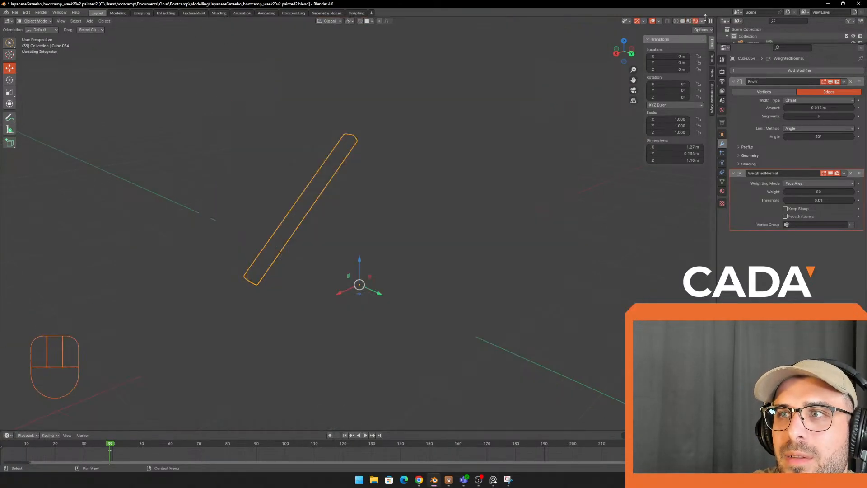
scroll(365, 199, "up", 2)
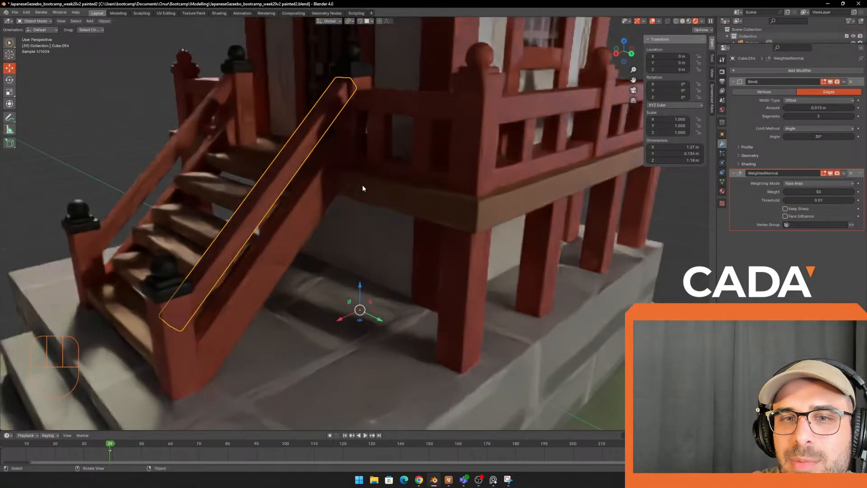
Step: Remove the Bevel and WeightedNormal modifiers from the nearer stair handrail and deselect it to view its bare edges in the render
left_click(851, 81)
left_click(851, 82)
left_click(123, 125)
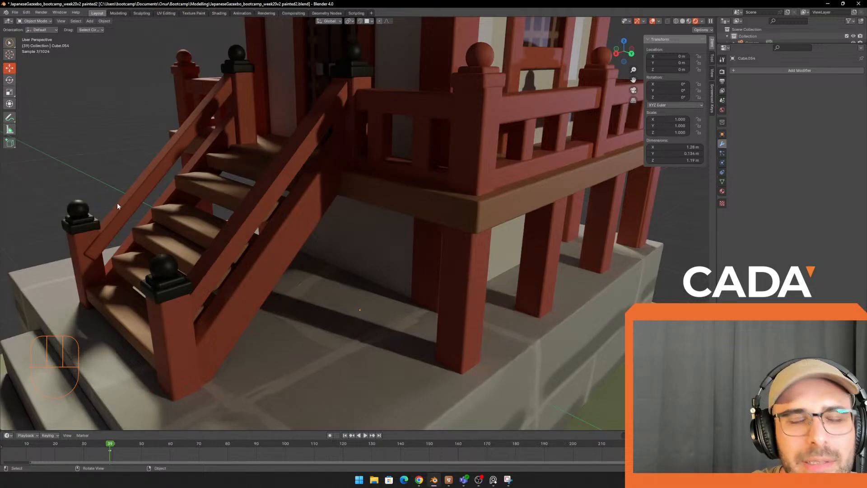
Step: Copy the modifiers of the far stair handrail to the nearer, bare handrail
left_click(254, 209)
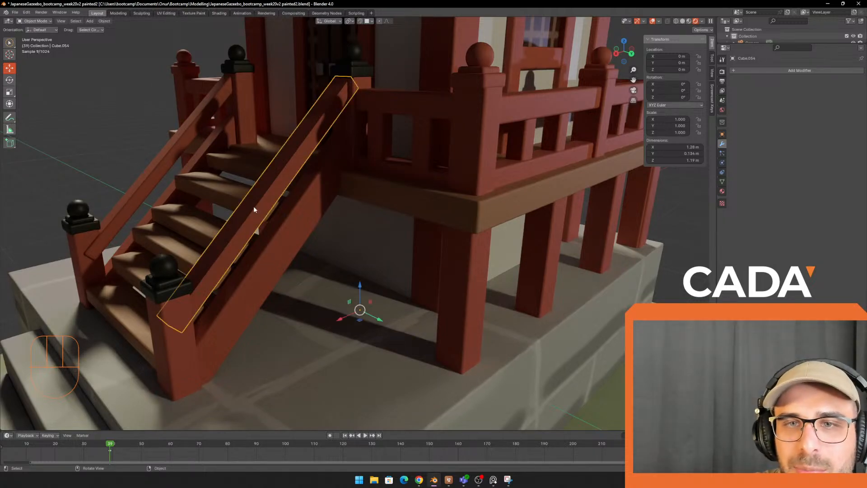
left_click(173, 161, "shift")
key("ctrl+l")
left_click(172, 161)
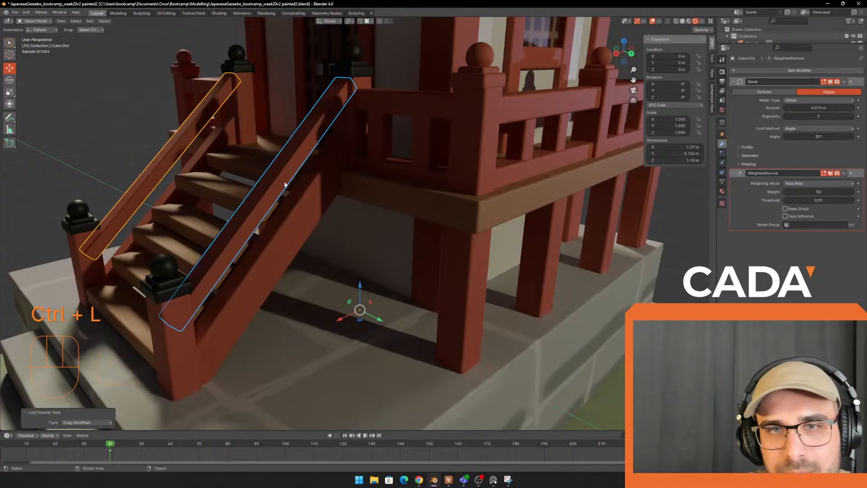
Step: Switch to Discord in the browser, close the enlarged torii and pagoda render, and add a heart reaction to its post
key("alt+Tab")
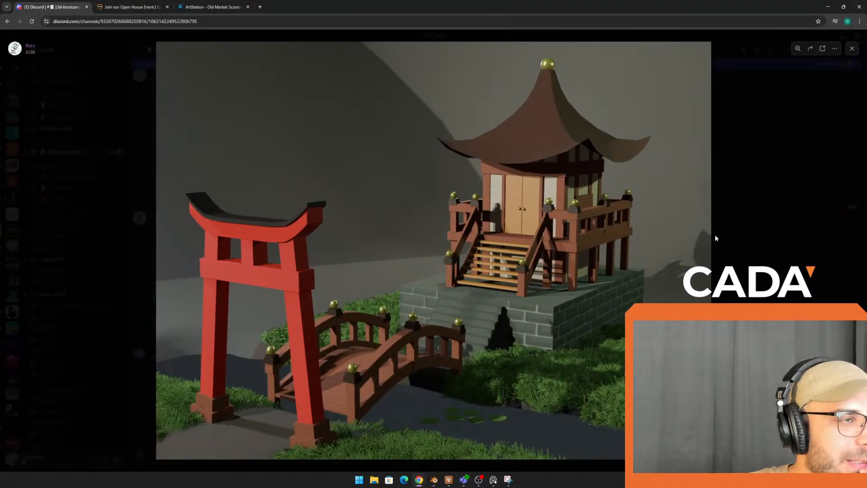
left_click(763, 225)
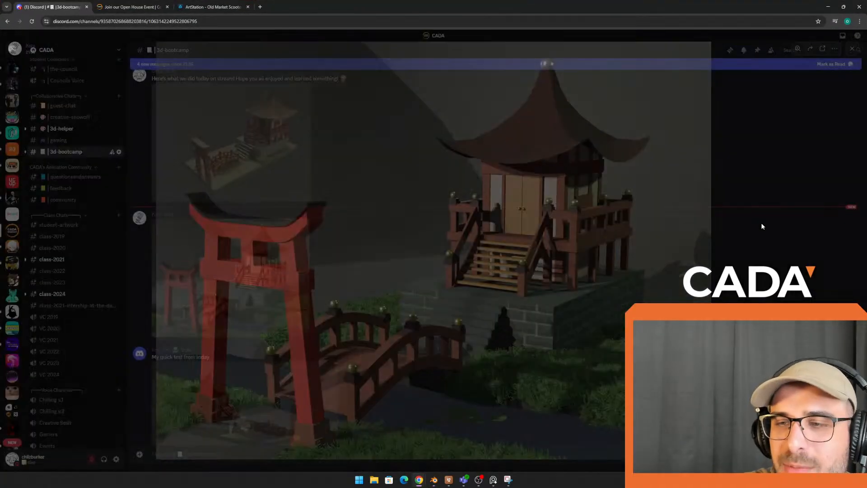
left_click(792, 211)
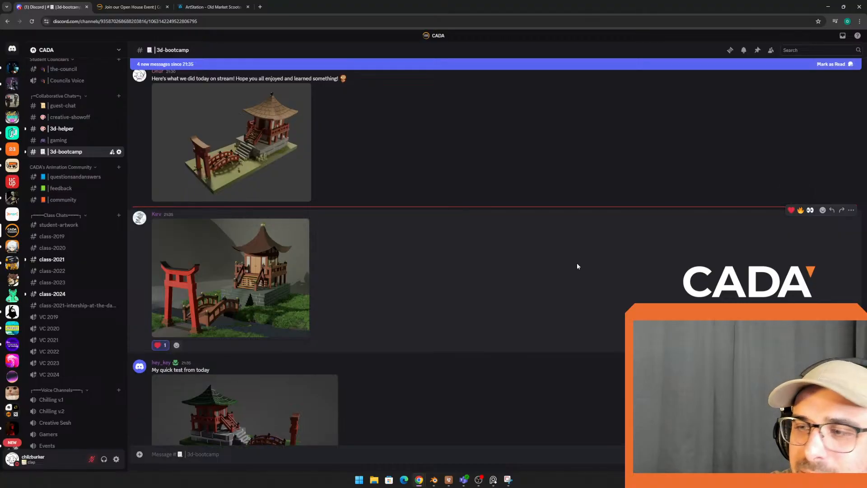
Step: View the "My quick test from today" render enlarged, close it and add a heart reaction to the post
scroll(565, 264, "down", 2)
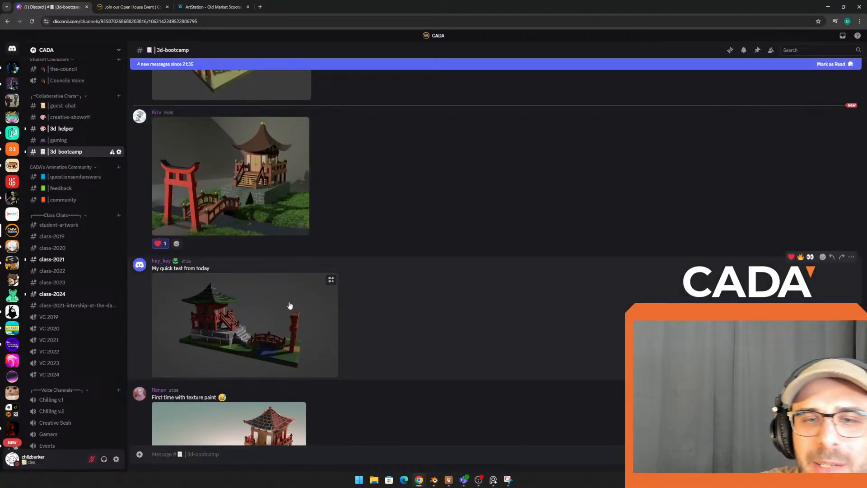
left_click(290, 300)
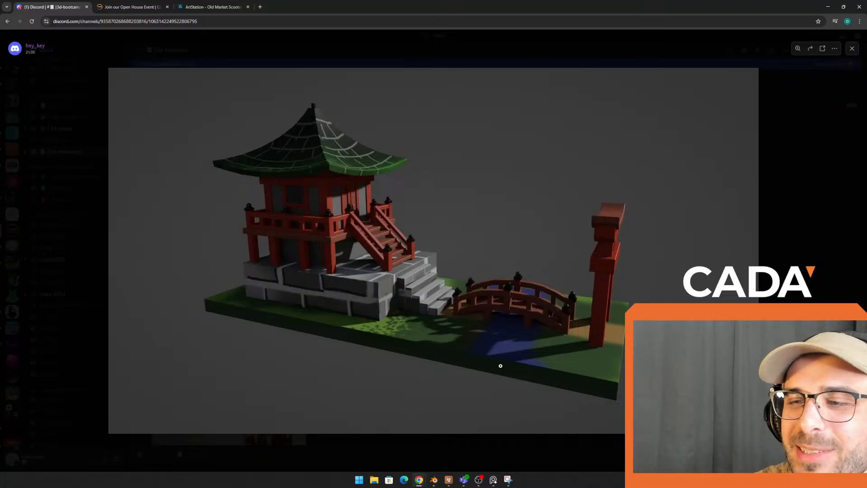
key("Escape")
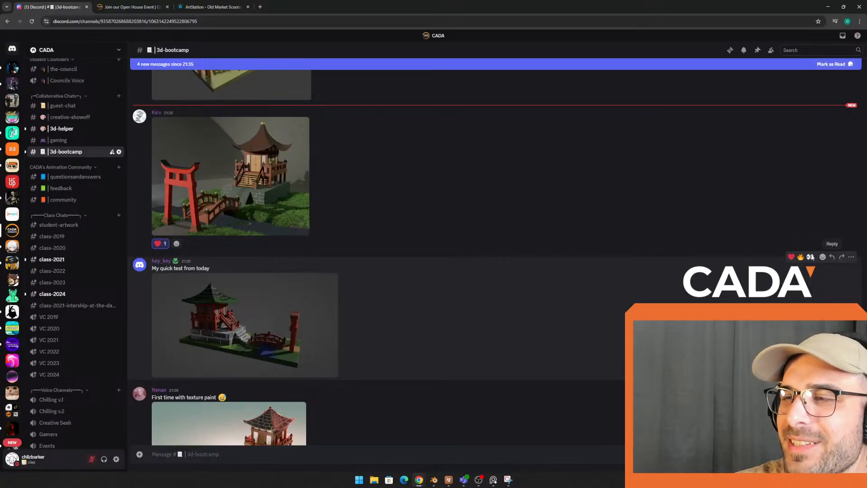
left_click(791, 256)
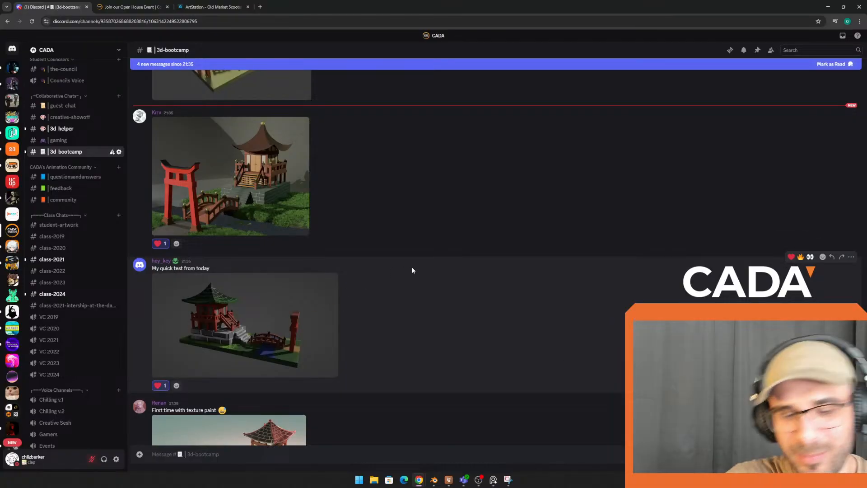
Step: Enlarge and zoom into the "First time with texture paint" render, close it and add a heart reaction to the post
scroll(421, 265, "down", 4)
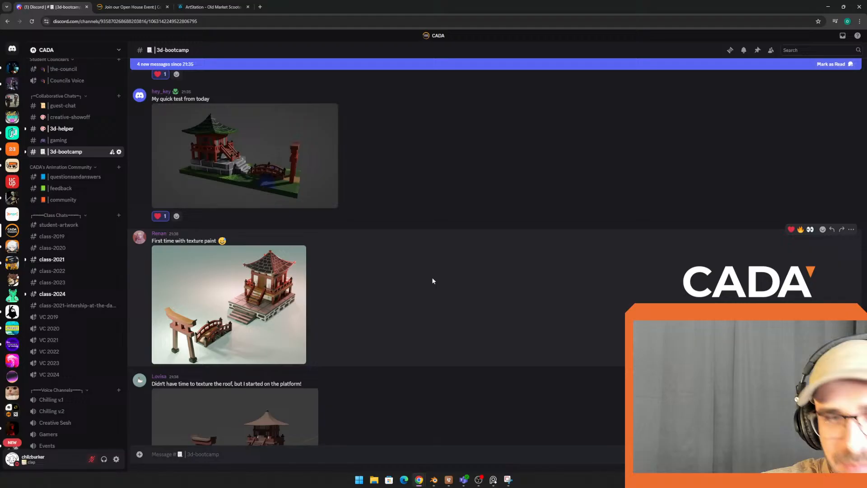
left_click(281, 290)
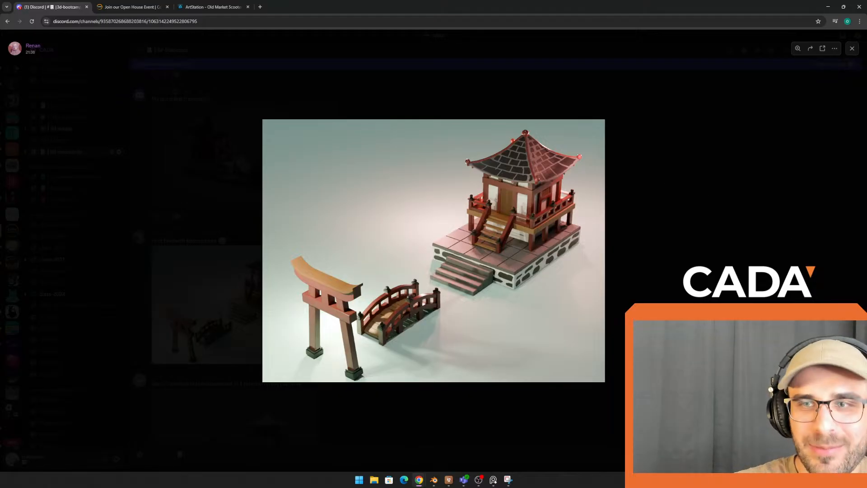
left_click(521, 272)
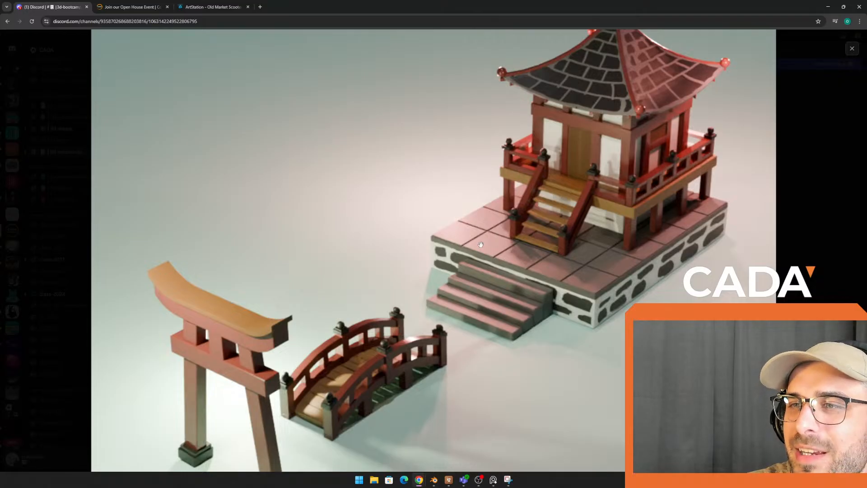
left_click(827, 274)
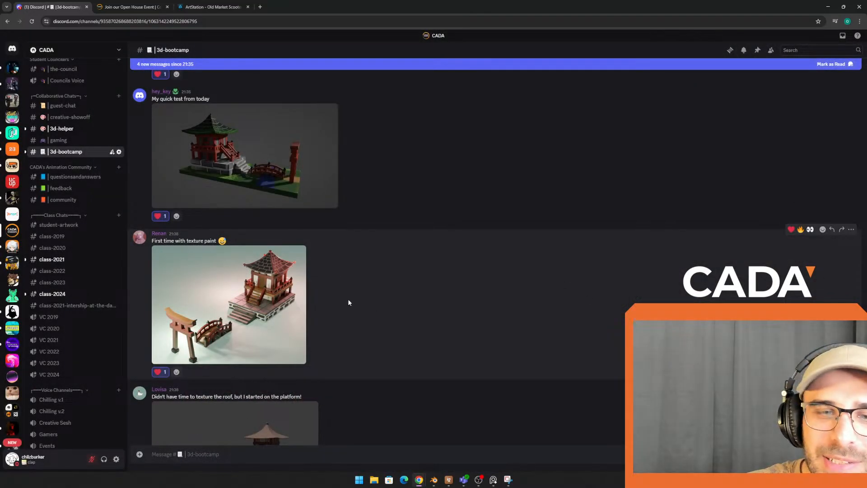
Step: Enlarge and zoom into the render with the untextured roof and started platform, close it and add a heart reaction to the post
scroll(361, 311, "down", 2)
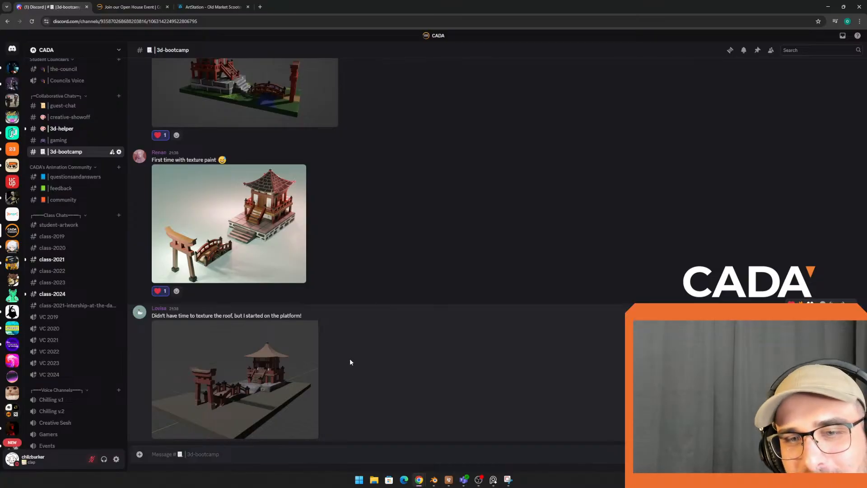
left_click(306, 366)
left_click(592, 310)
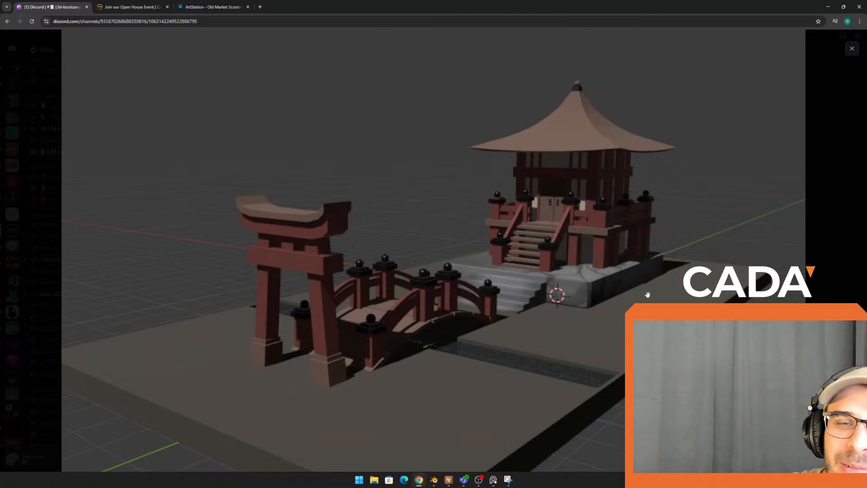
left_click(809, 241)
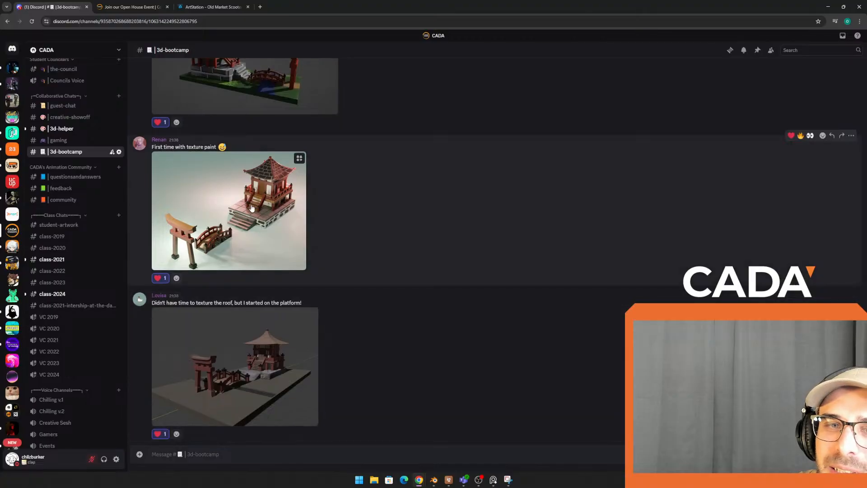
Step: Reopen the "First time with texture paint" render, examine the gazebo up close, and return to browsing the 3d-bootcamp posts
left_click(289, 225)
left_click(535, 225)
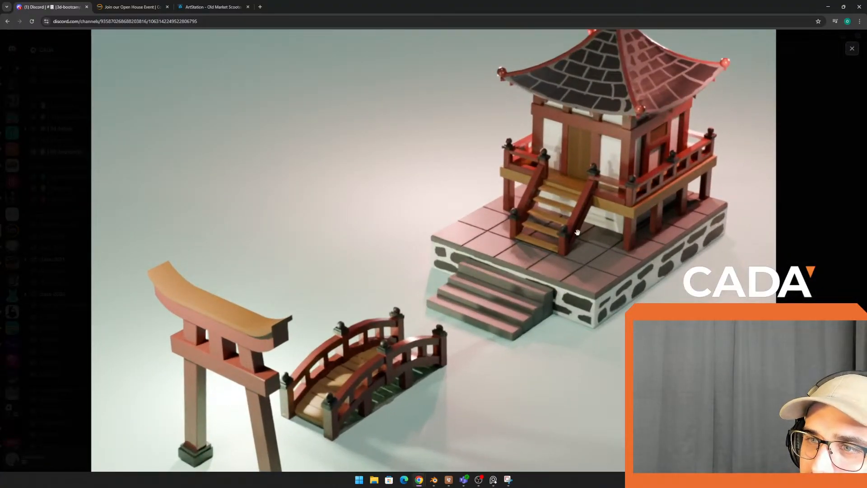
left_click(663, 192)
left_click(663, 191)
left_click(224, 195)
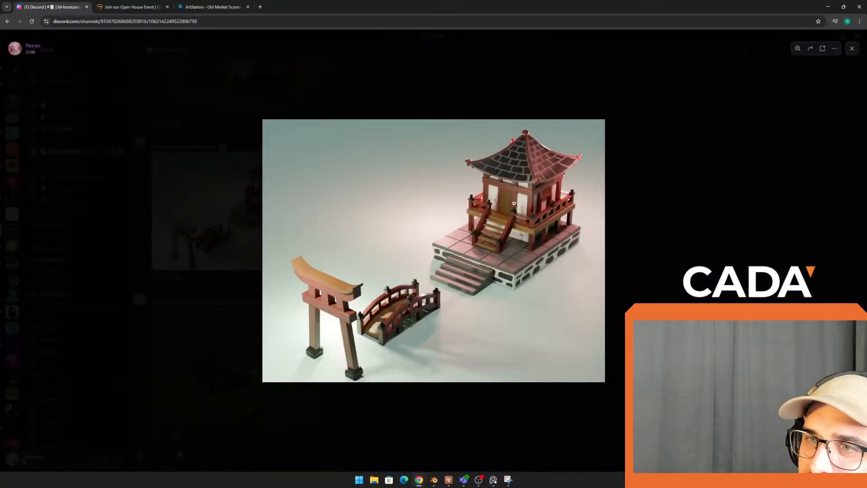
left_click(514, 203)
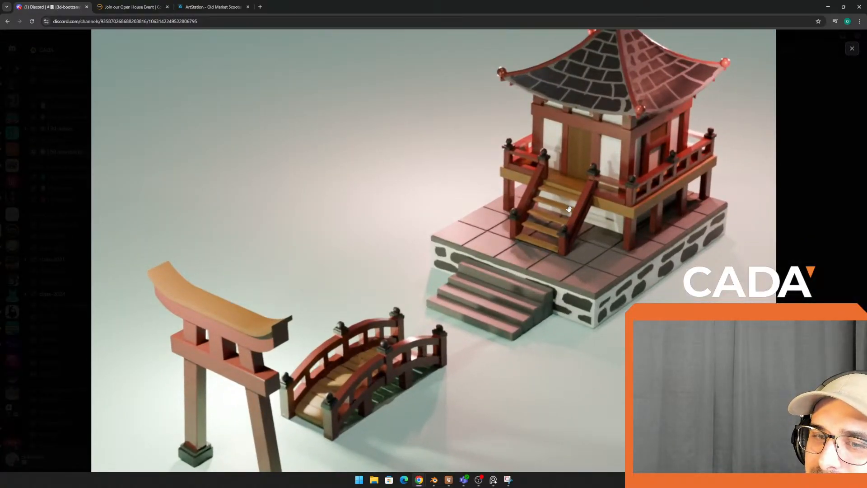
left_click(757, 235)
left_click(823, 211)
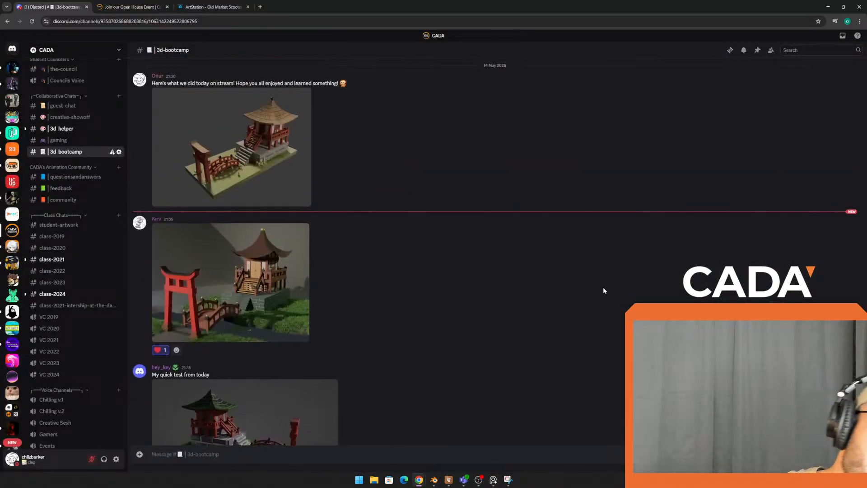
scroll(560, 300, "down", 5)
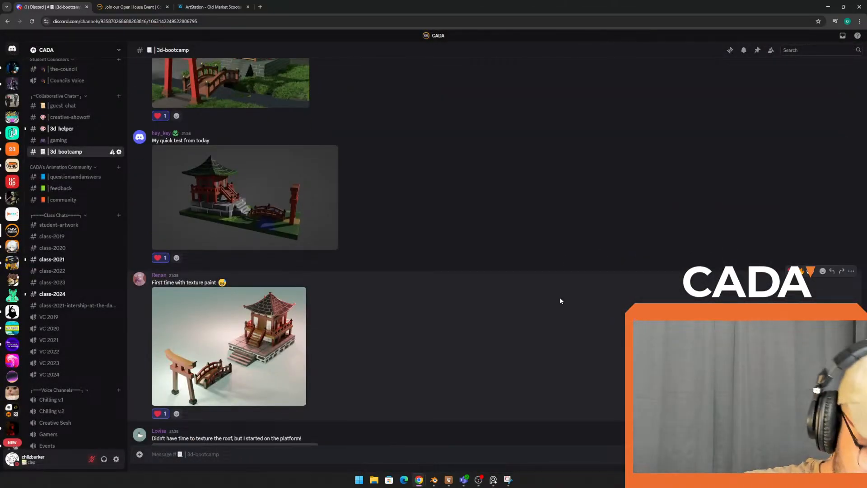